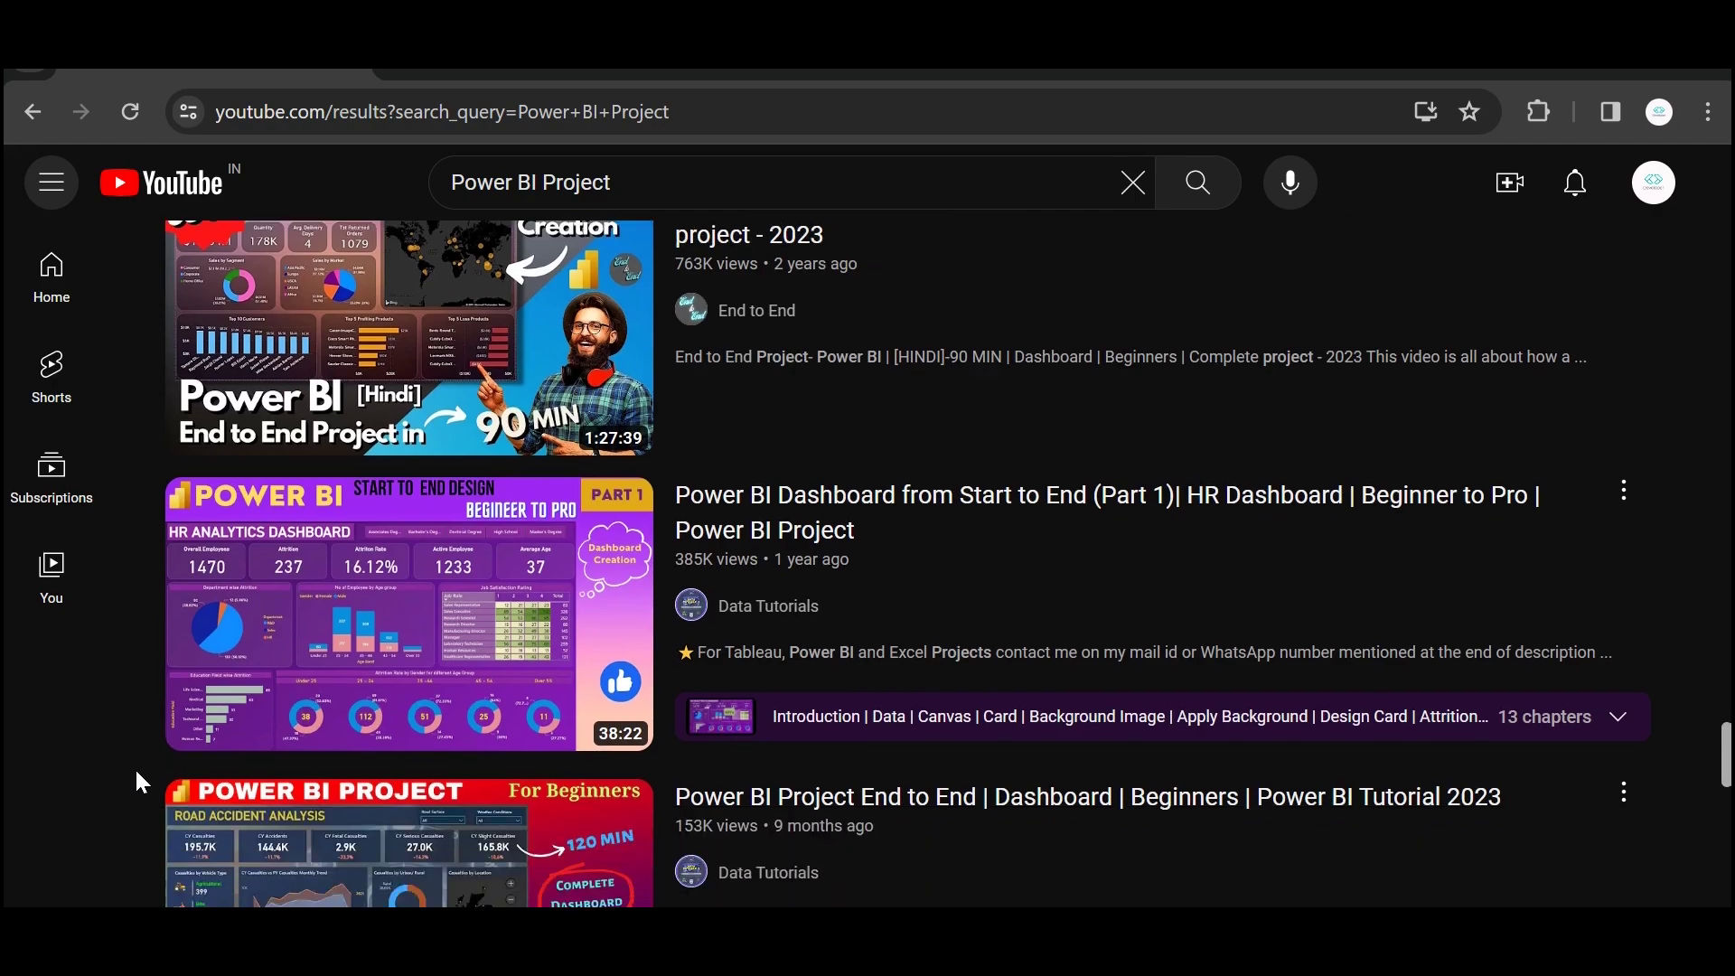
scroll(137, 774, down, 20)
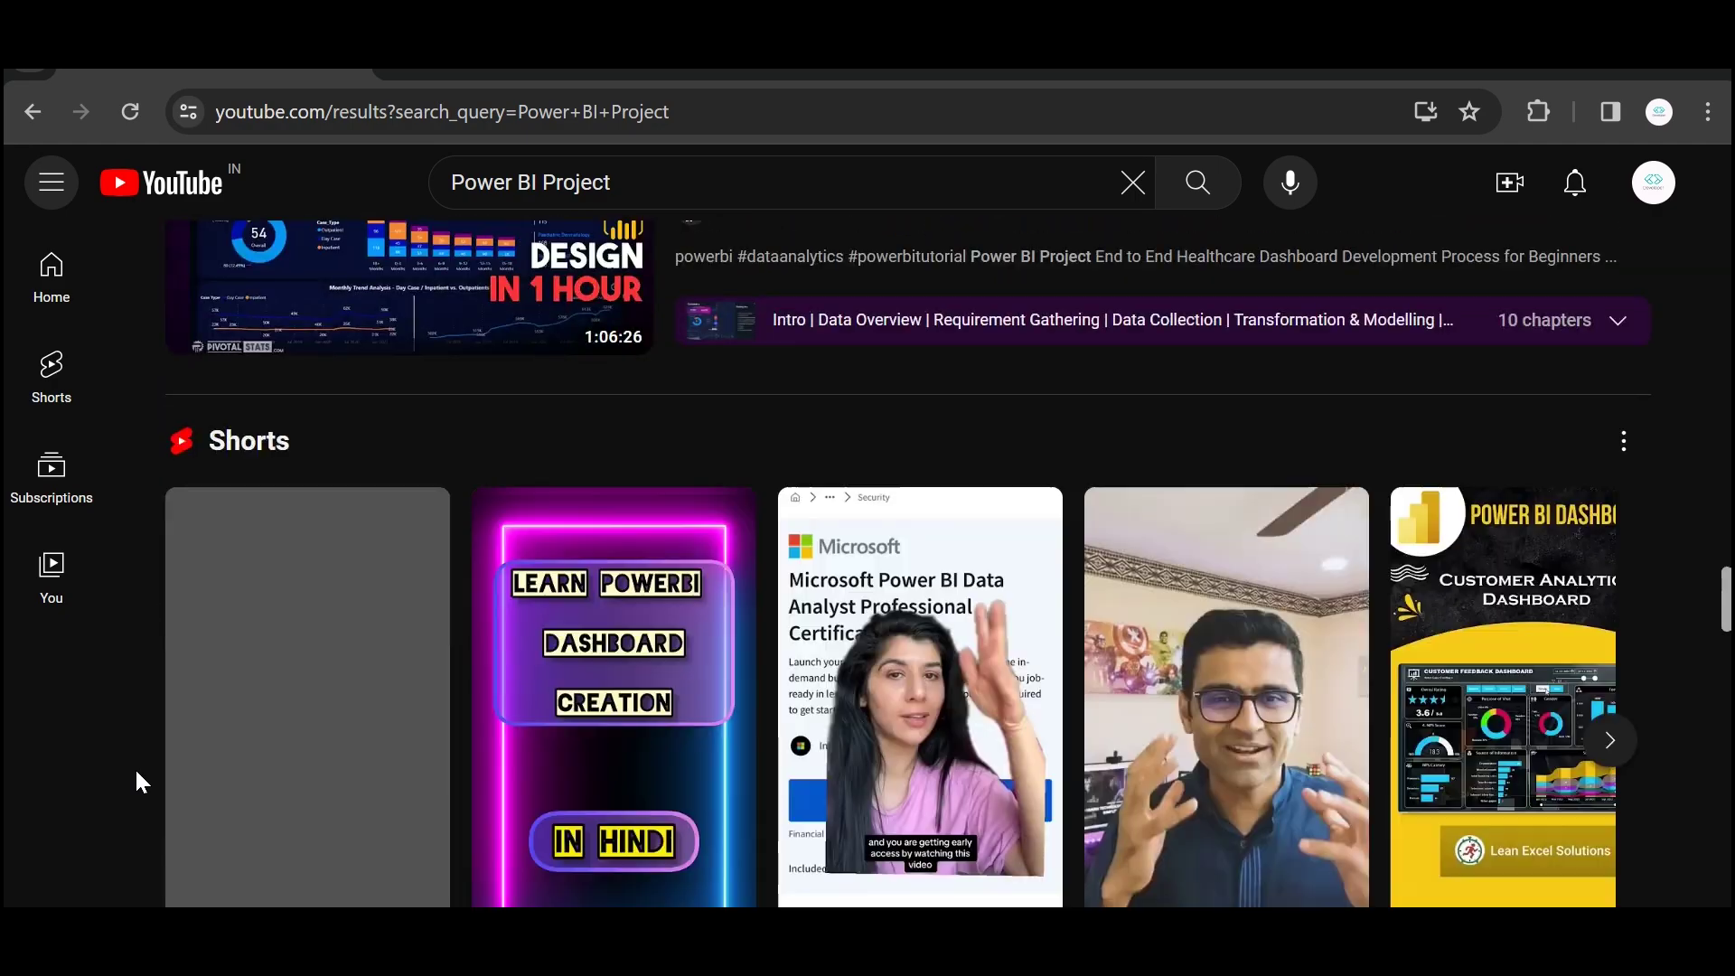
scroll(140, 771, down, 10)
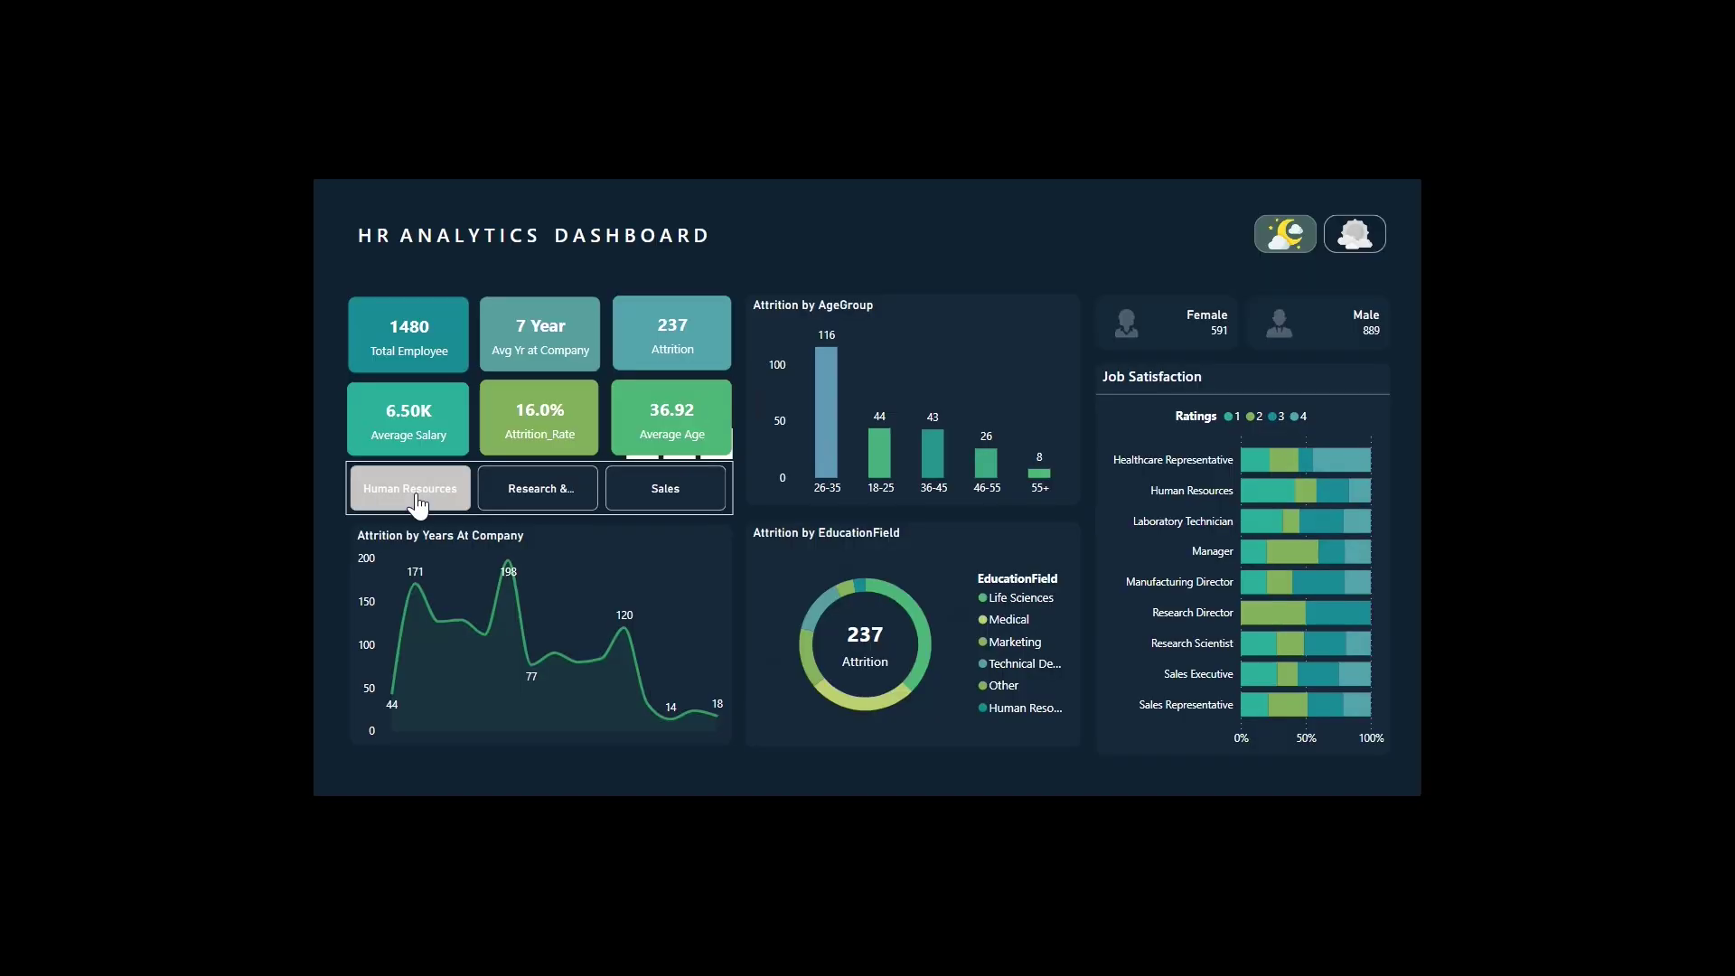
Step: Preview the finished HR analytics dashboard by trying the Human Resources filter and the light theme
click(417, 497)
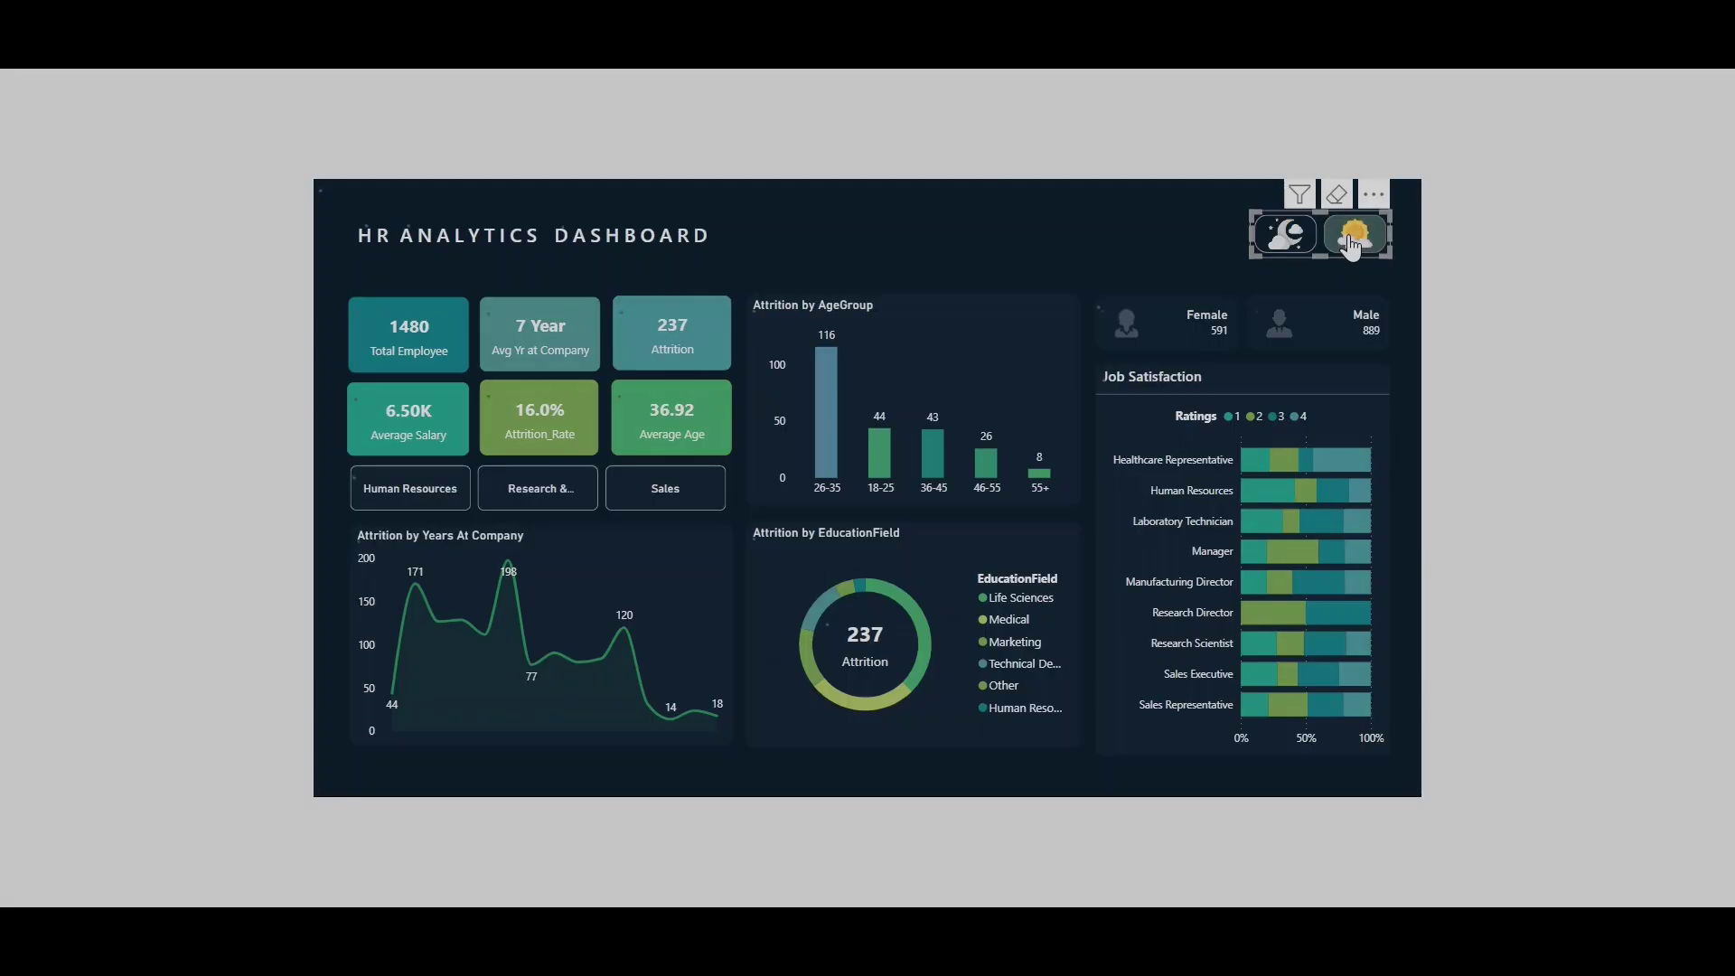
click(1353, 237)
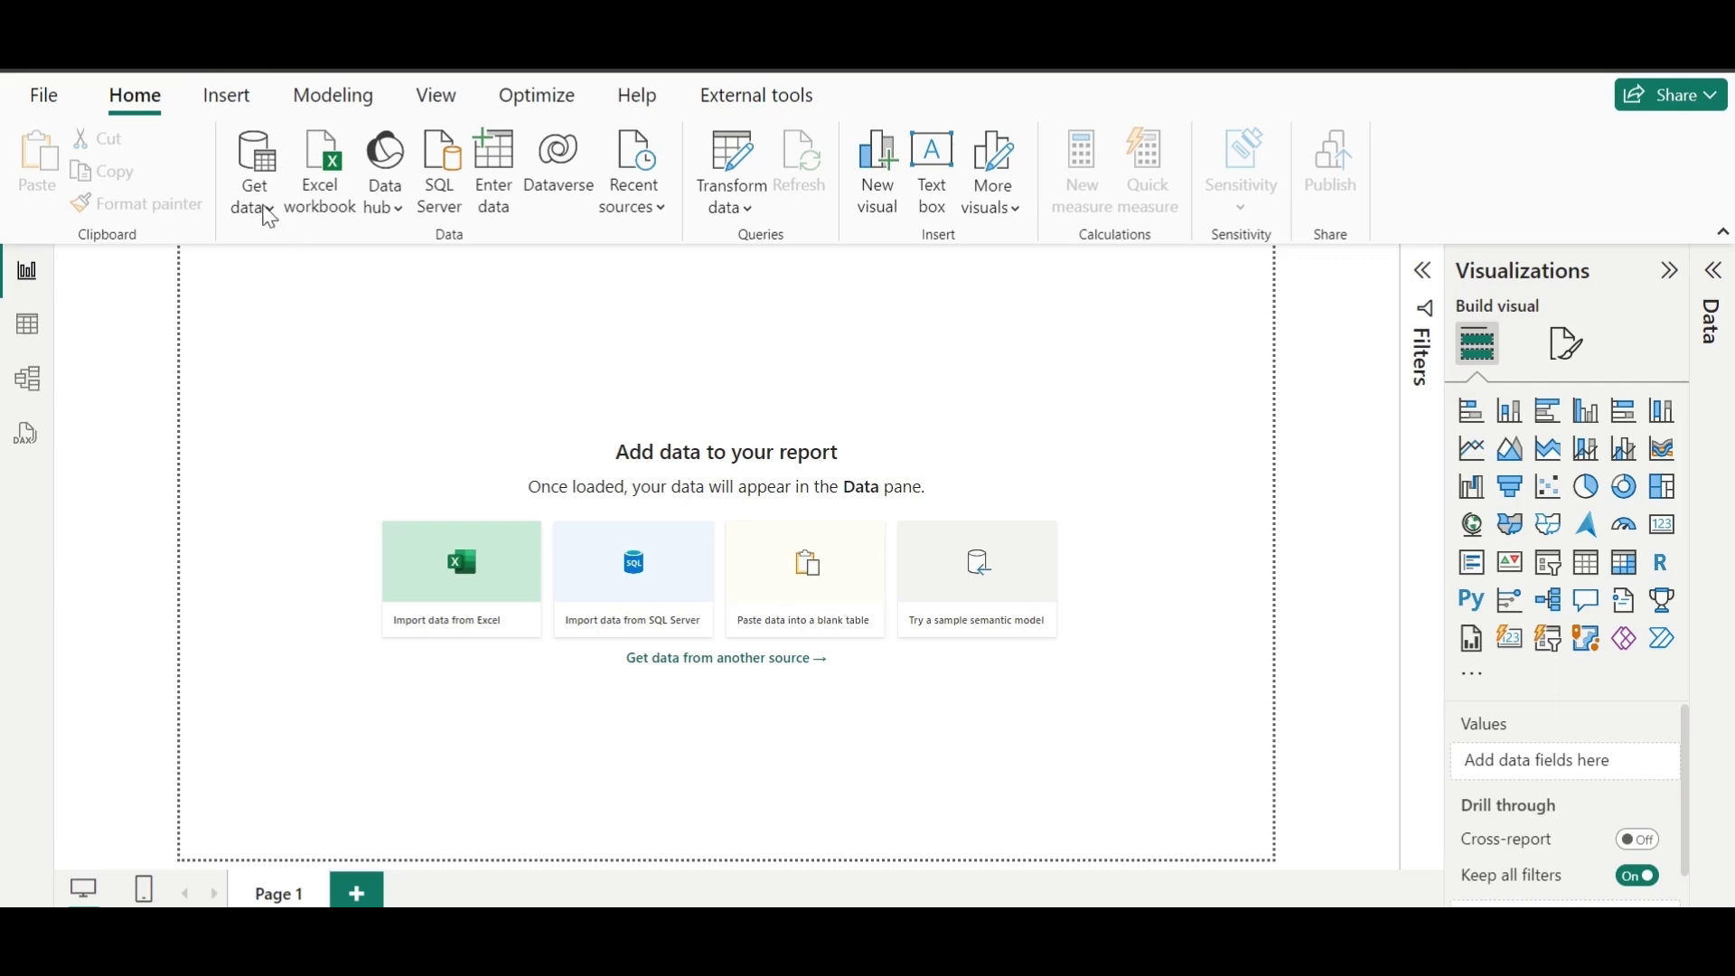
Step: Import HR_Analytics.csv from the HR Dashboard folder as a Text/CSV source and load it into the report
click(268, 218)
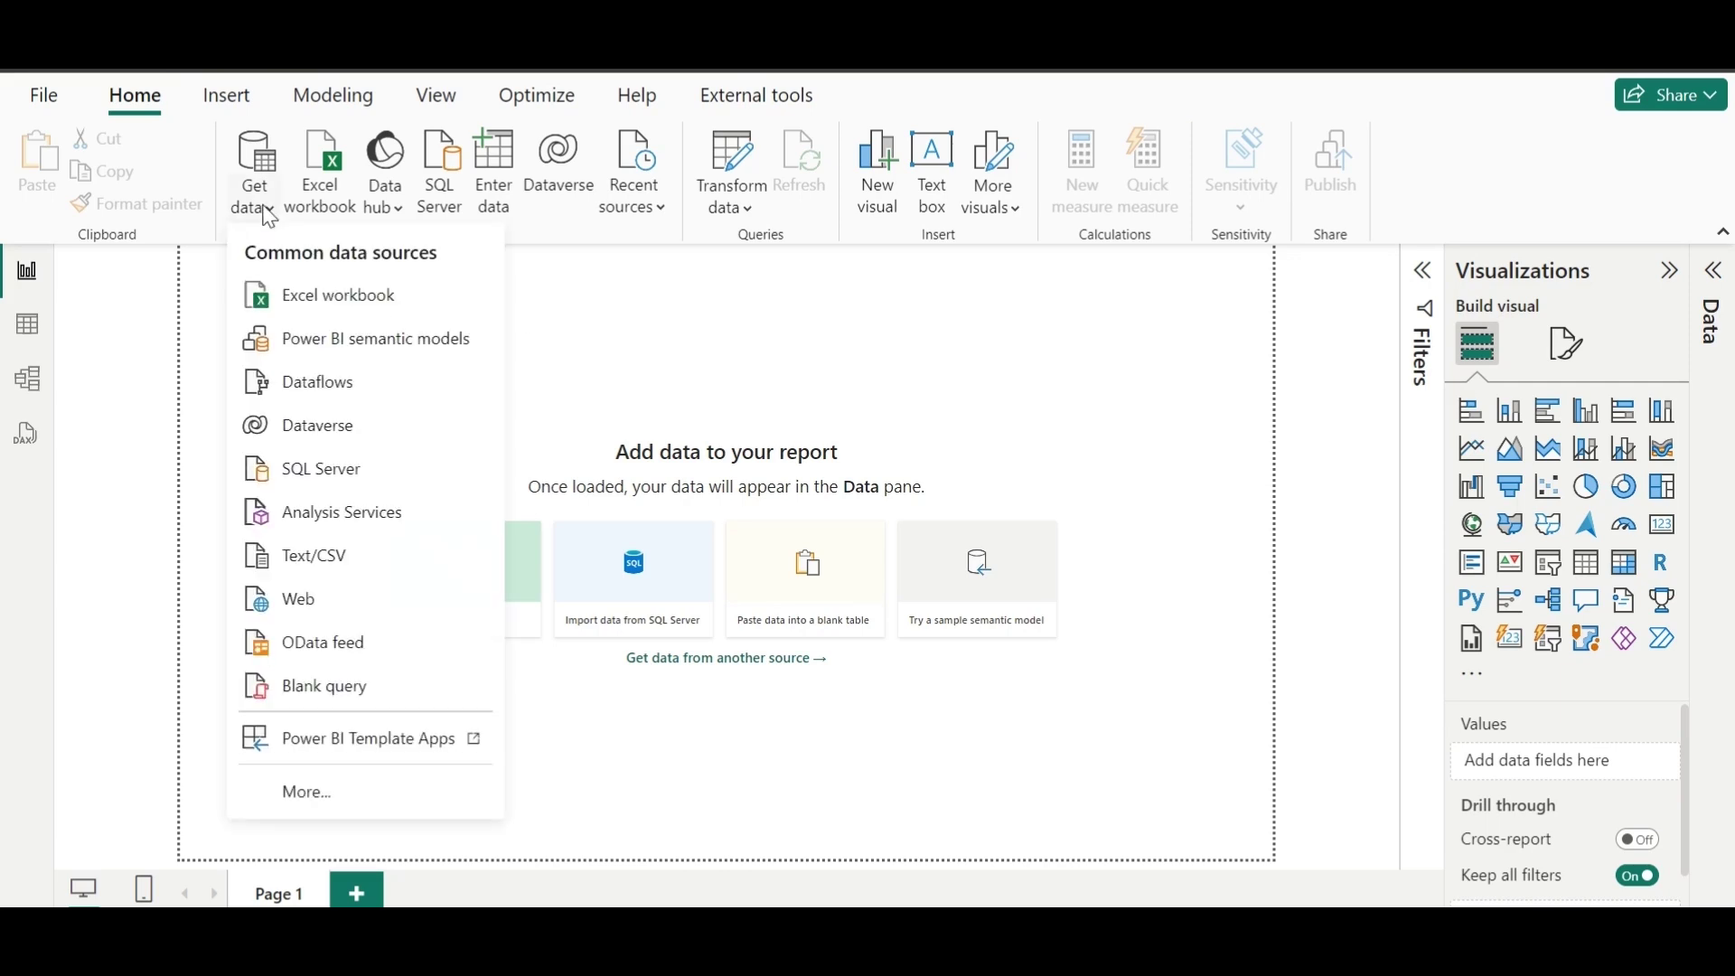
click(343, 560)
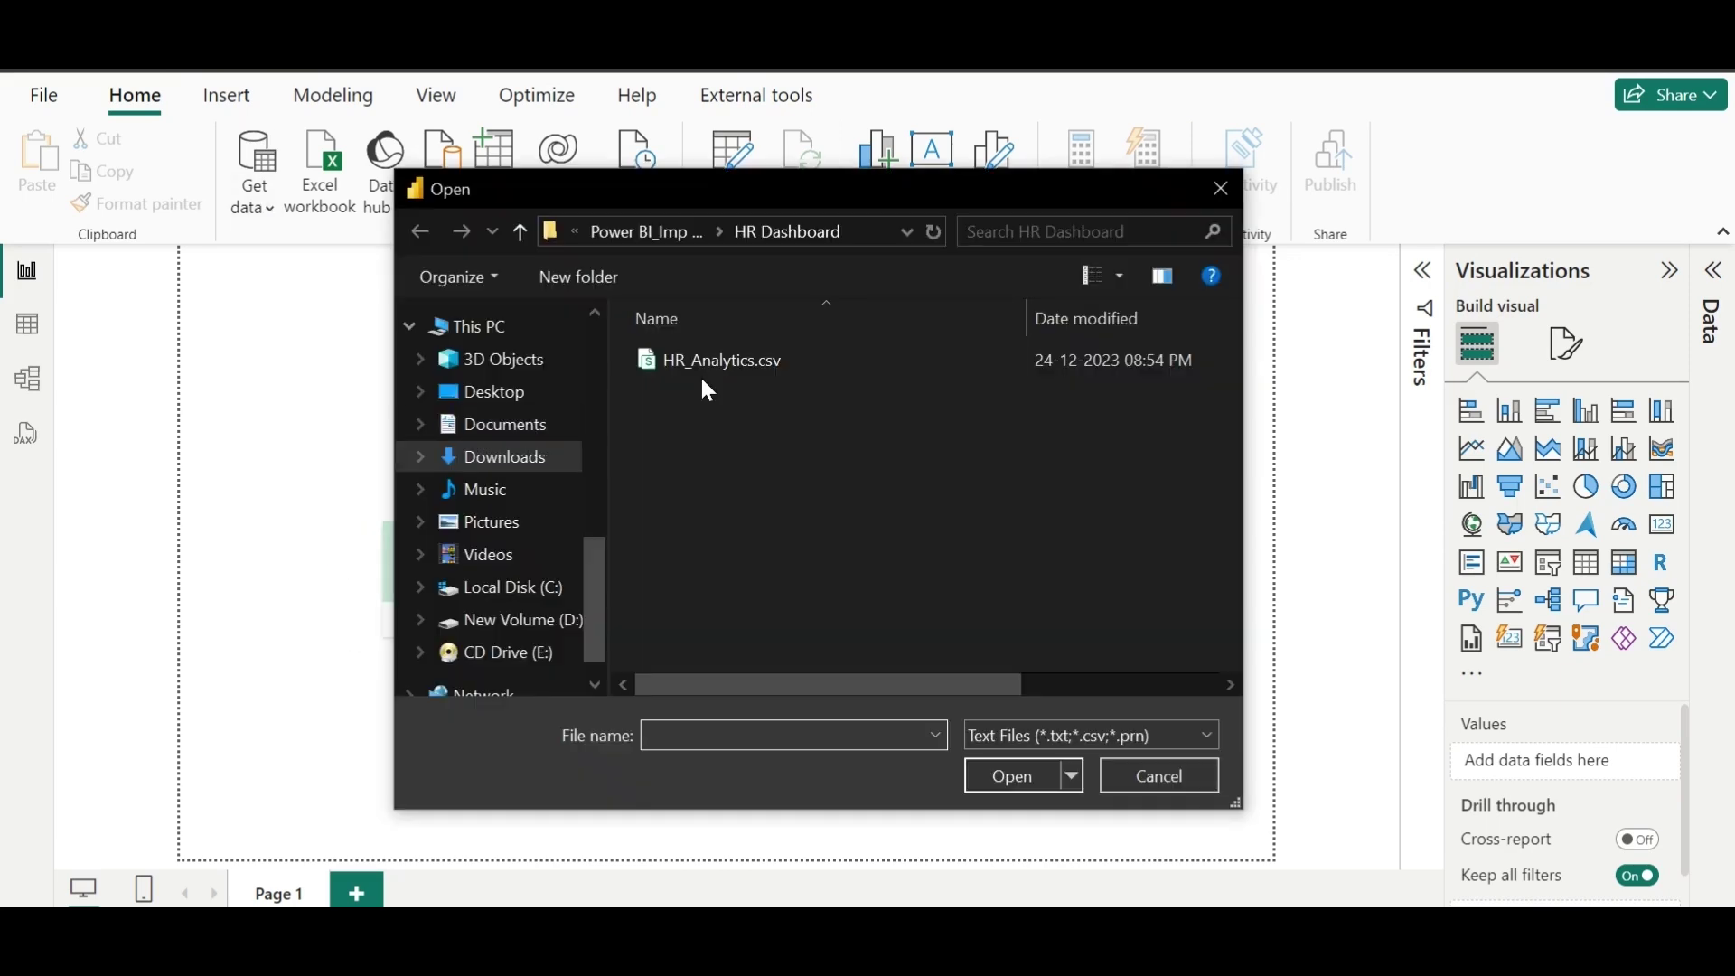
click(717, 360)
click(1034, 790)
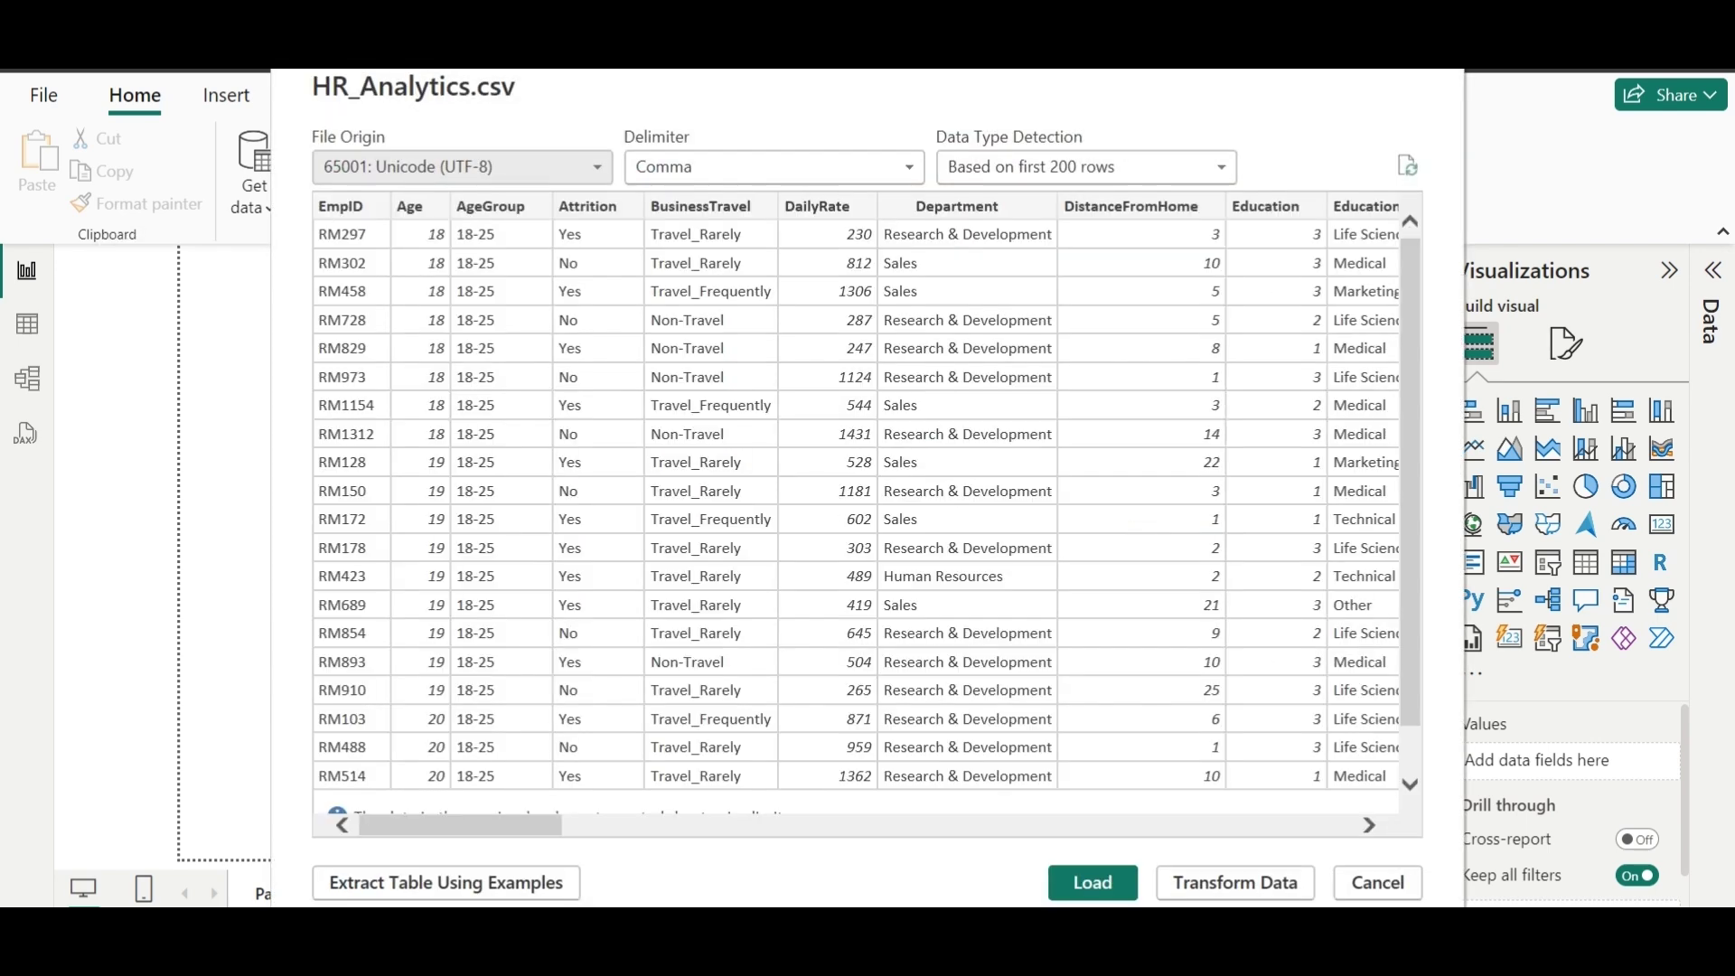
click(1073, 880)
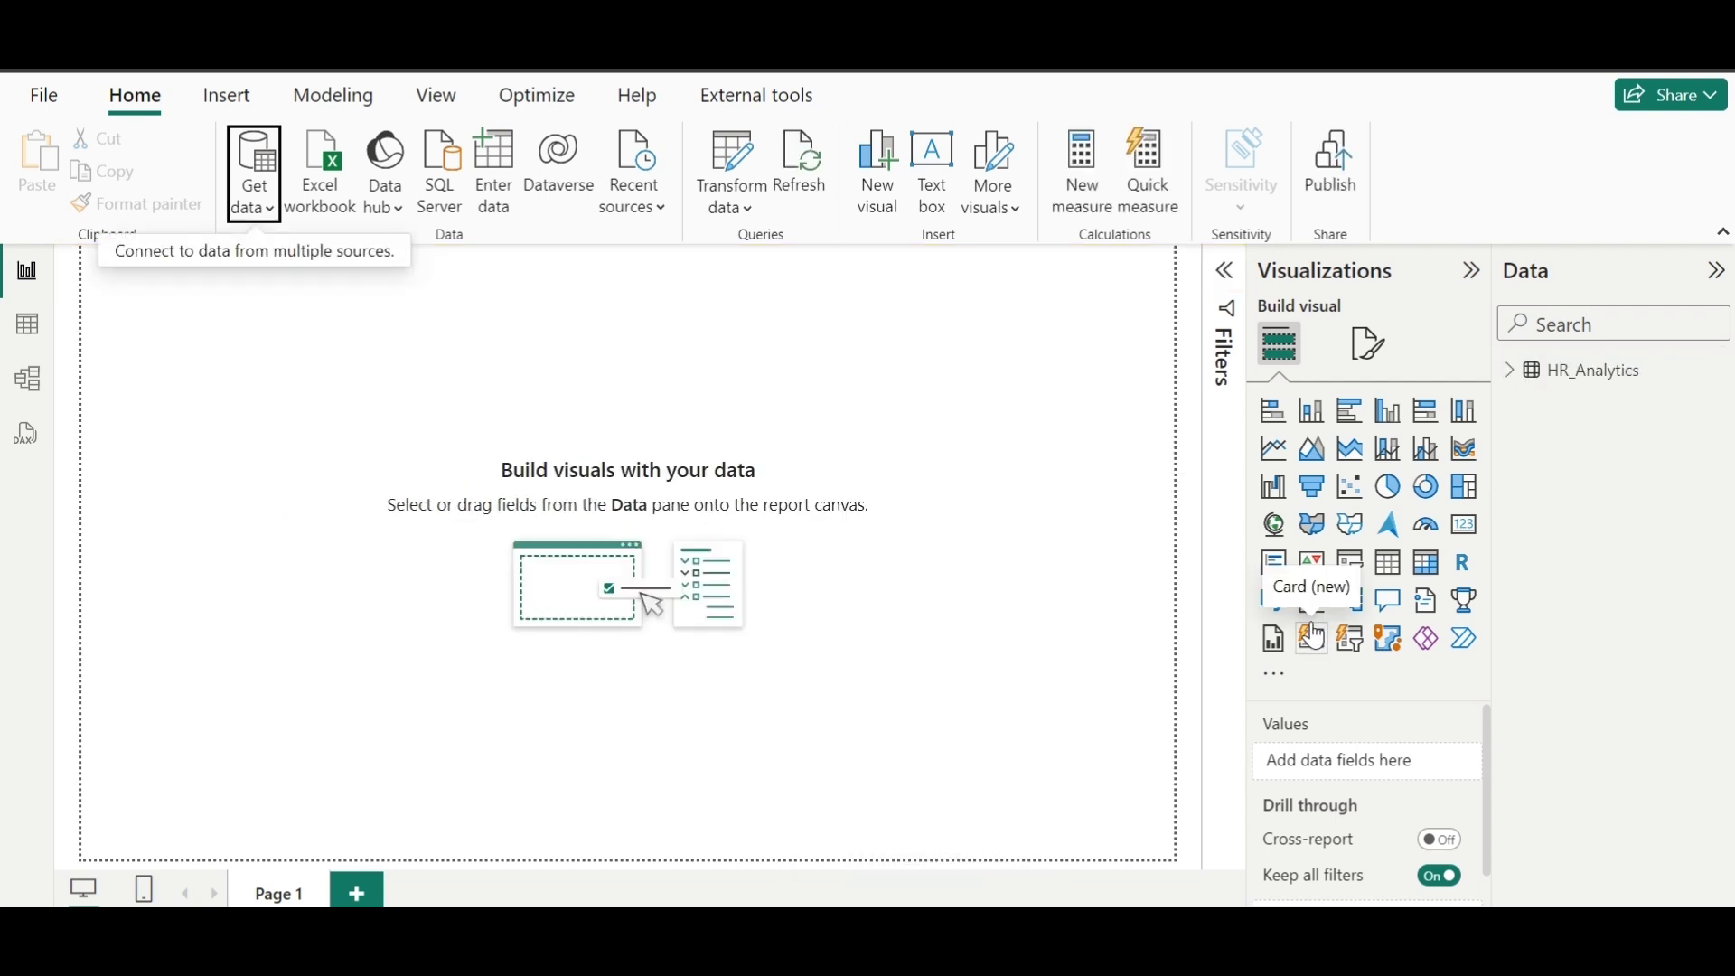
Step: Expand the HR_Analytics table and add a new measure to it named Employee_Count
click(1509, 369)
click(1508, 370)
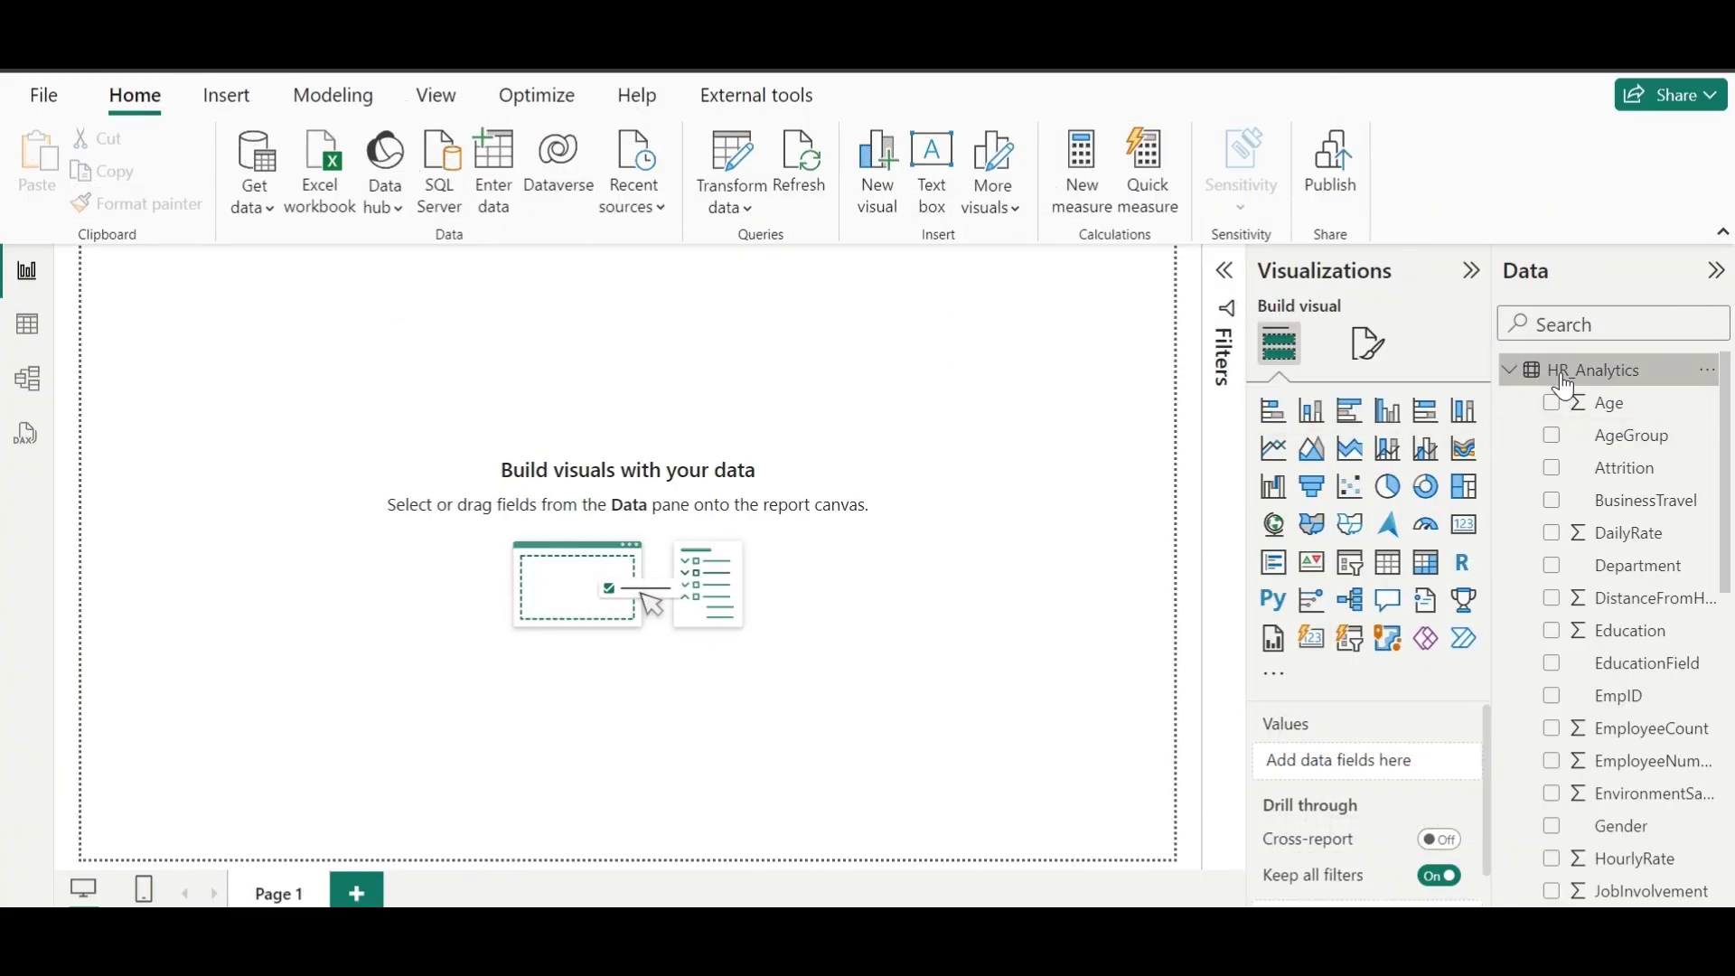
right_click(1563, 379)
key(Escape)
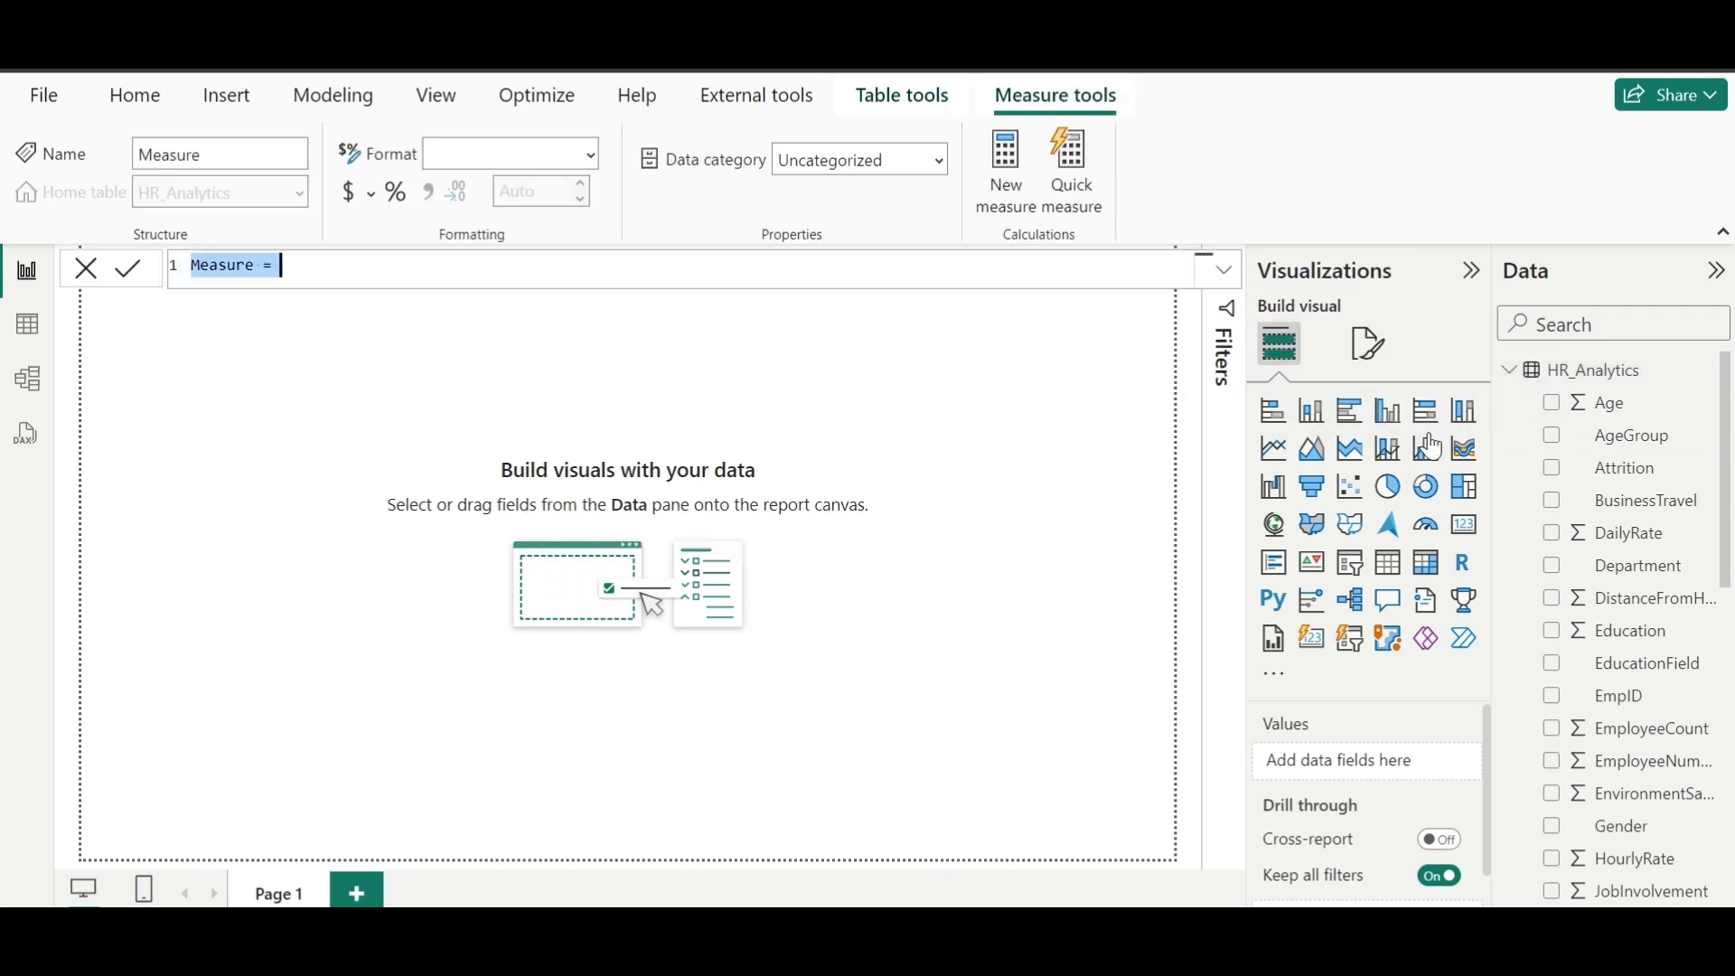
text(Employ)
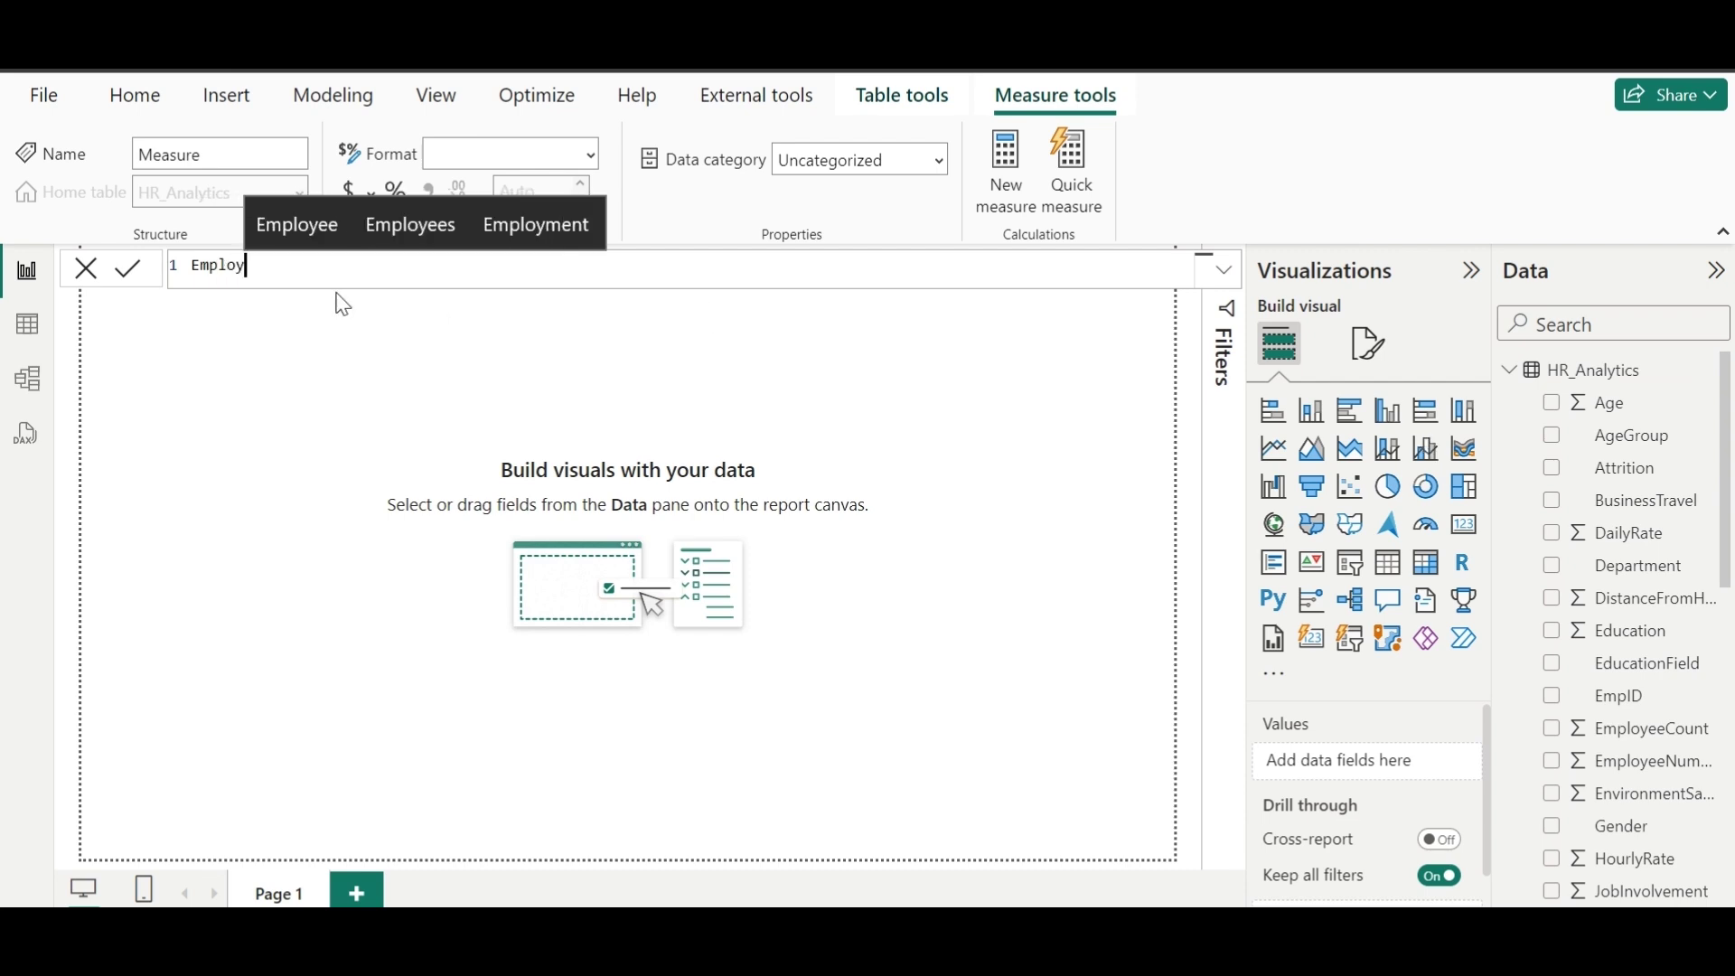
click(334, 220)
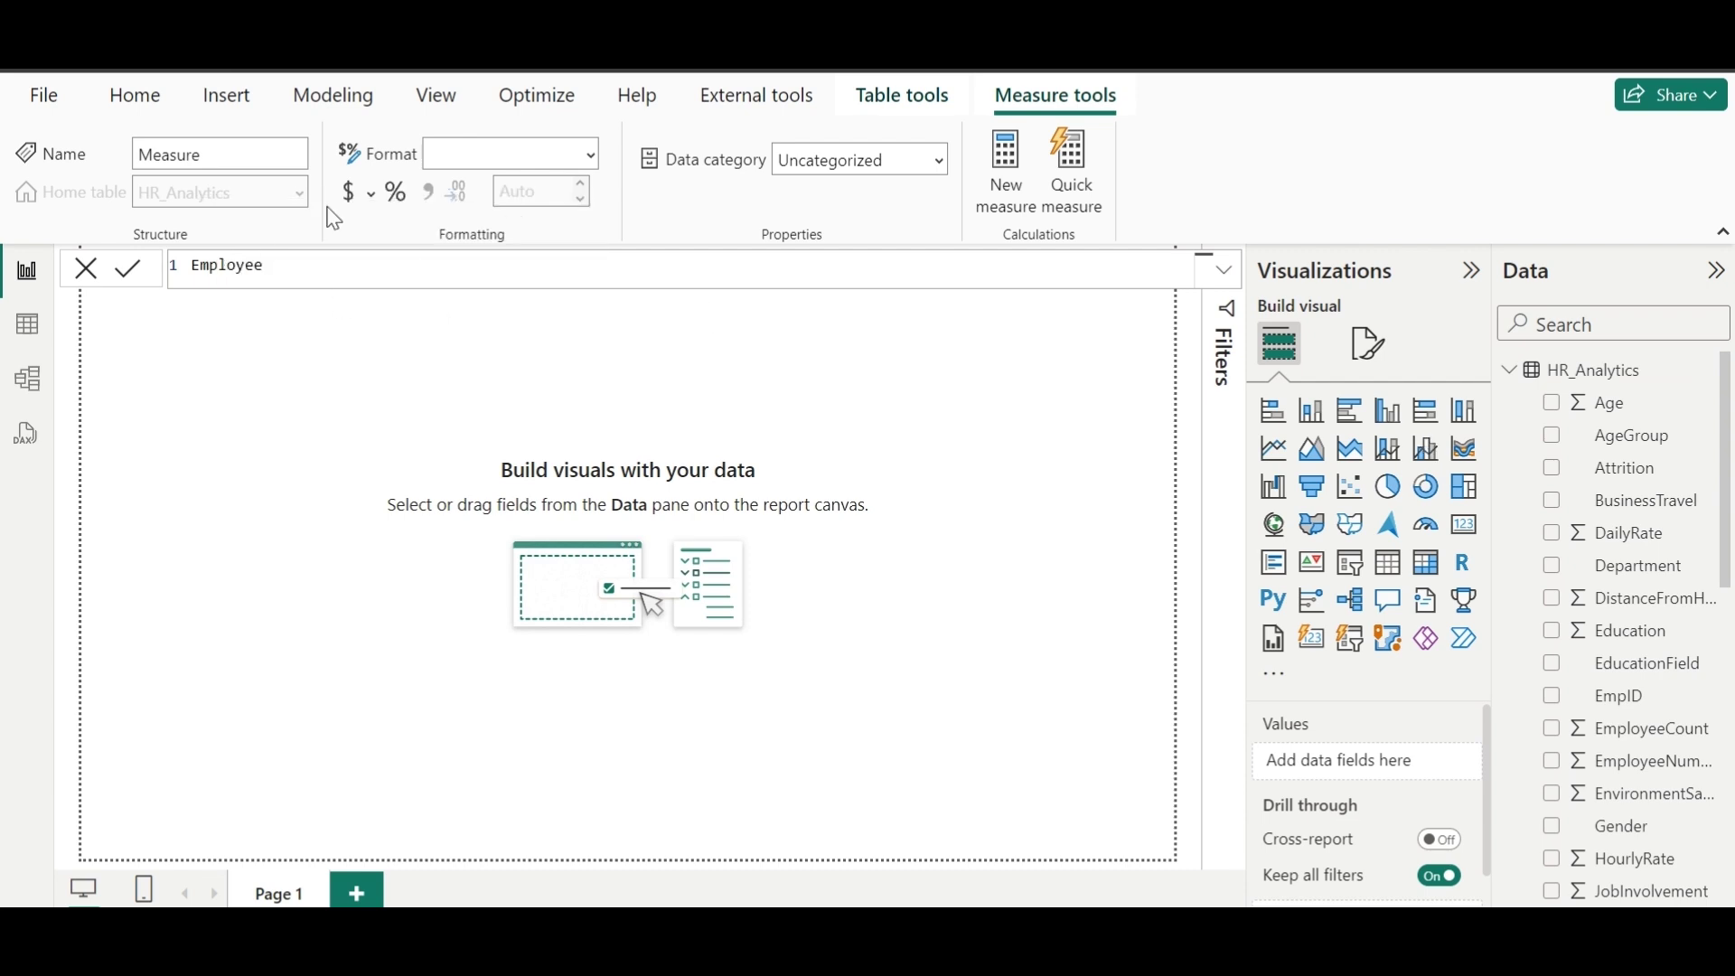
text(_Count = e)
Step: Define the Employee_Count measure as DISTINCTCOUNT(HR_Analytics[EmpID]) and commit it
key(BackSpace)
text(c)
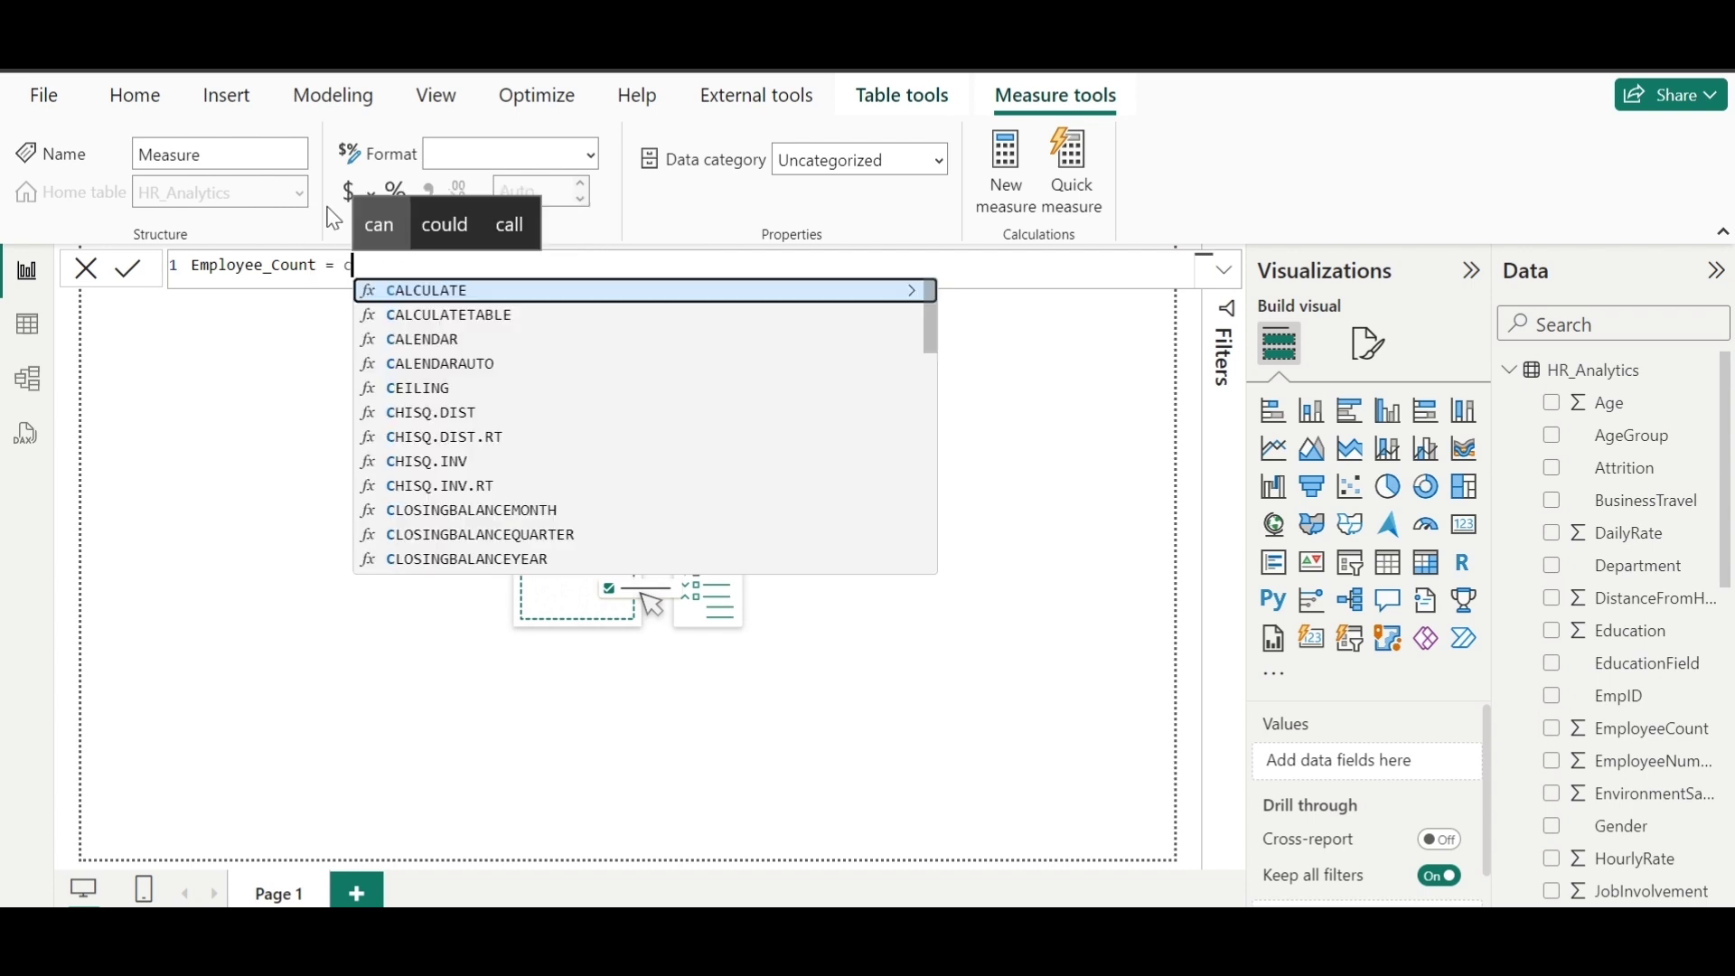
key(BackSpace)
text(dis)
key(Tab)
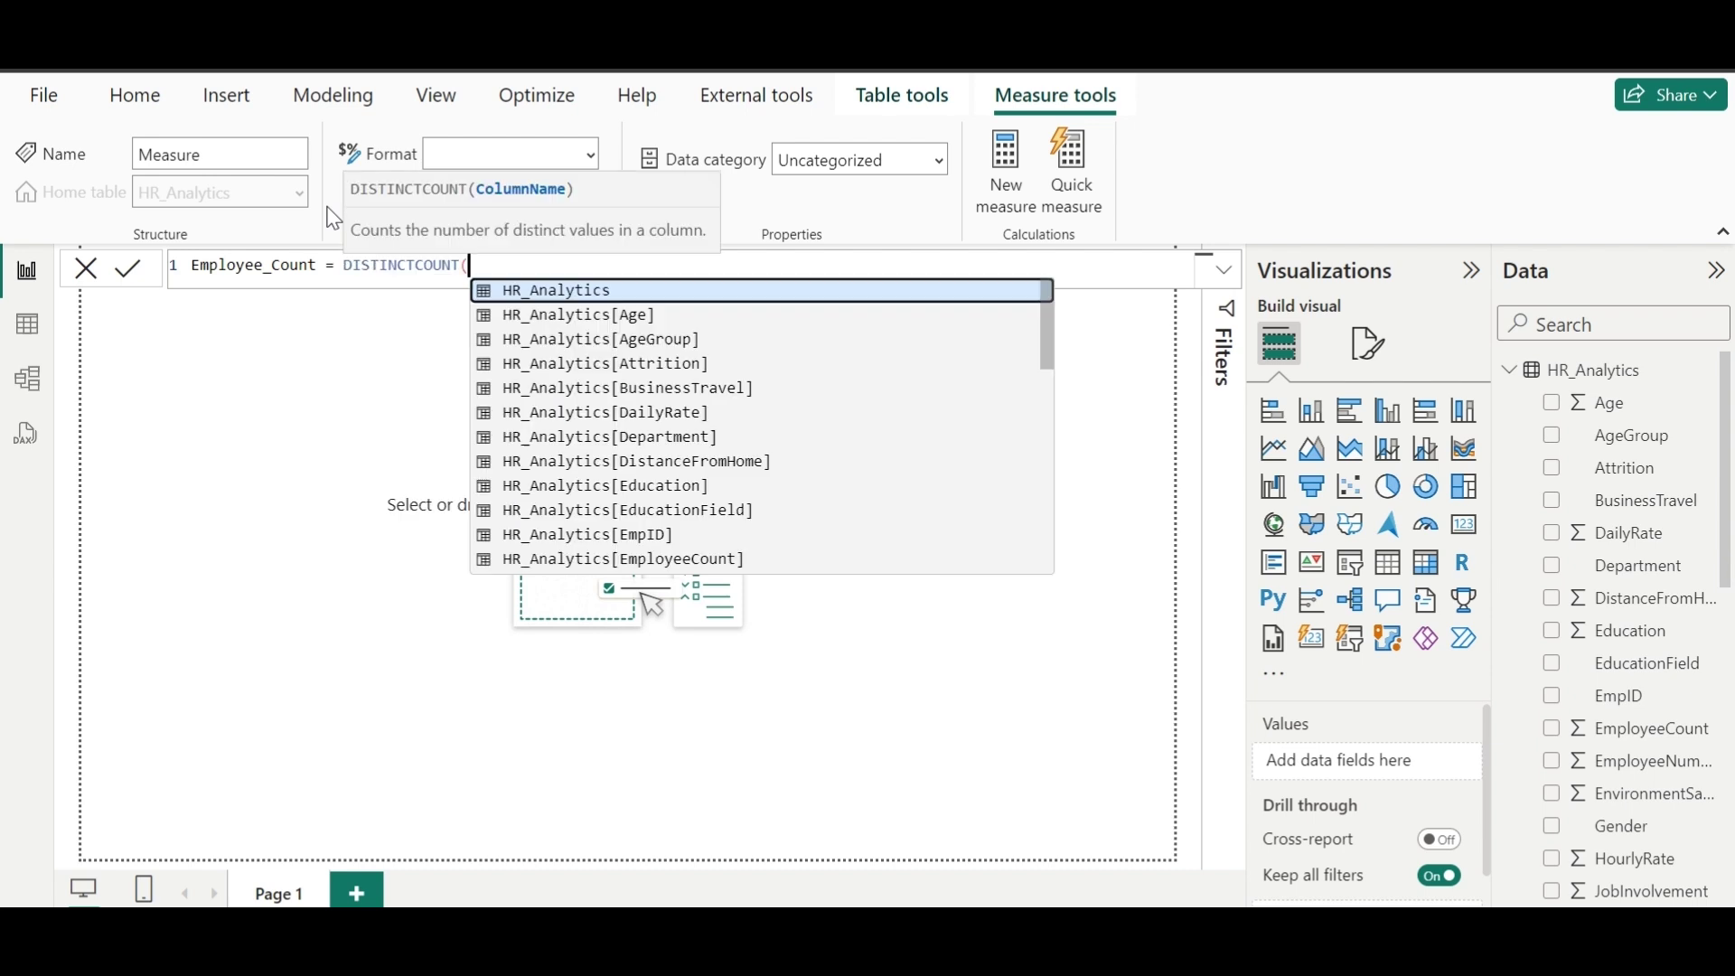
text(empl)
key(BackSpace)
key(Tab)
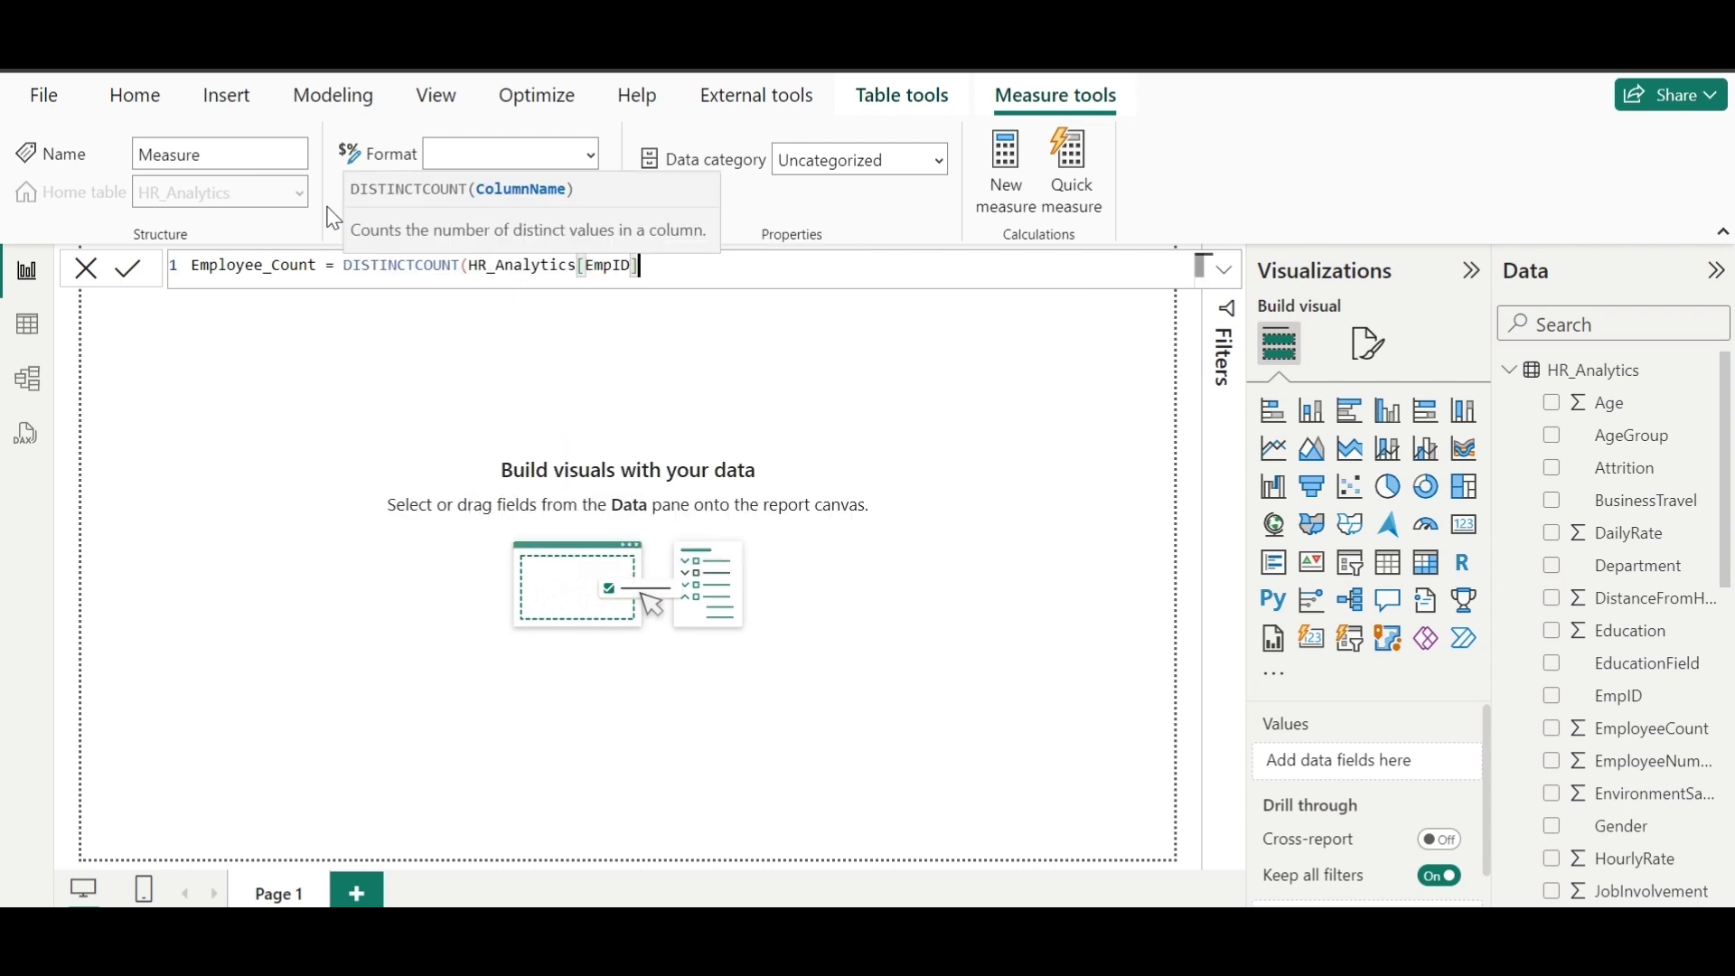
text())
click(132, 271)
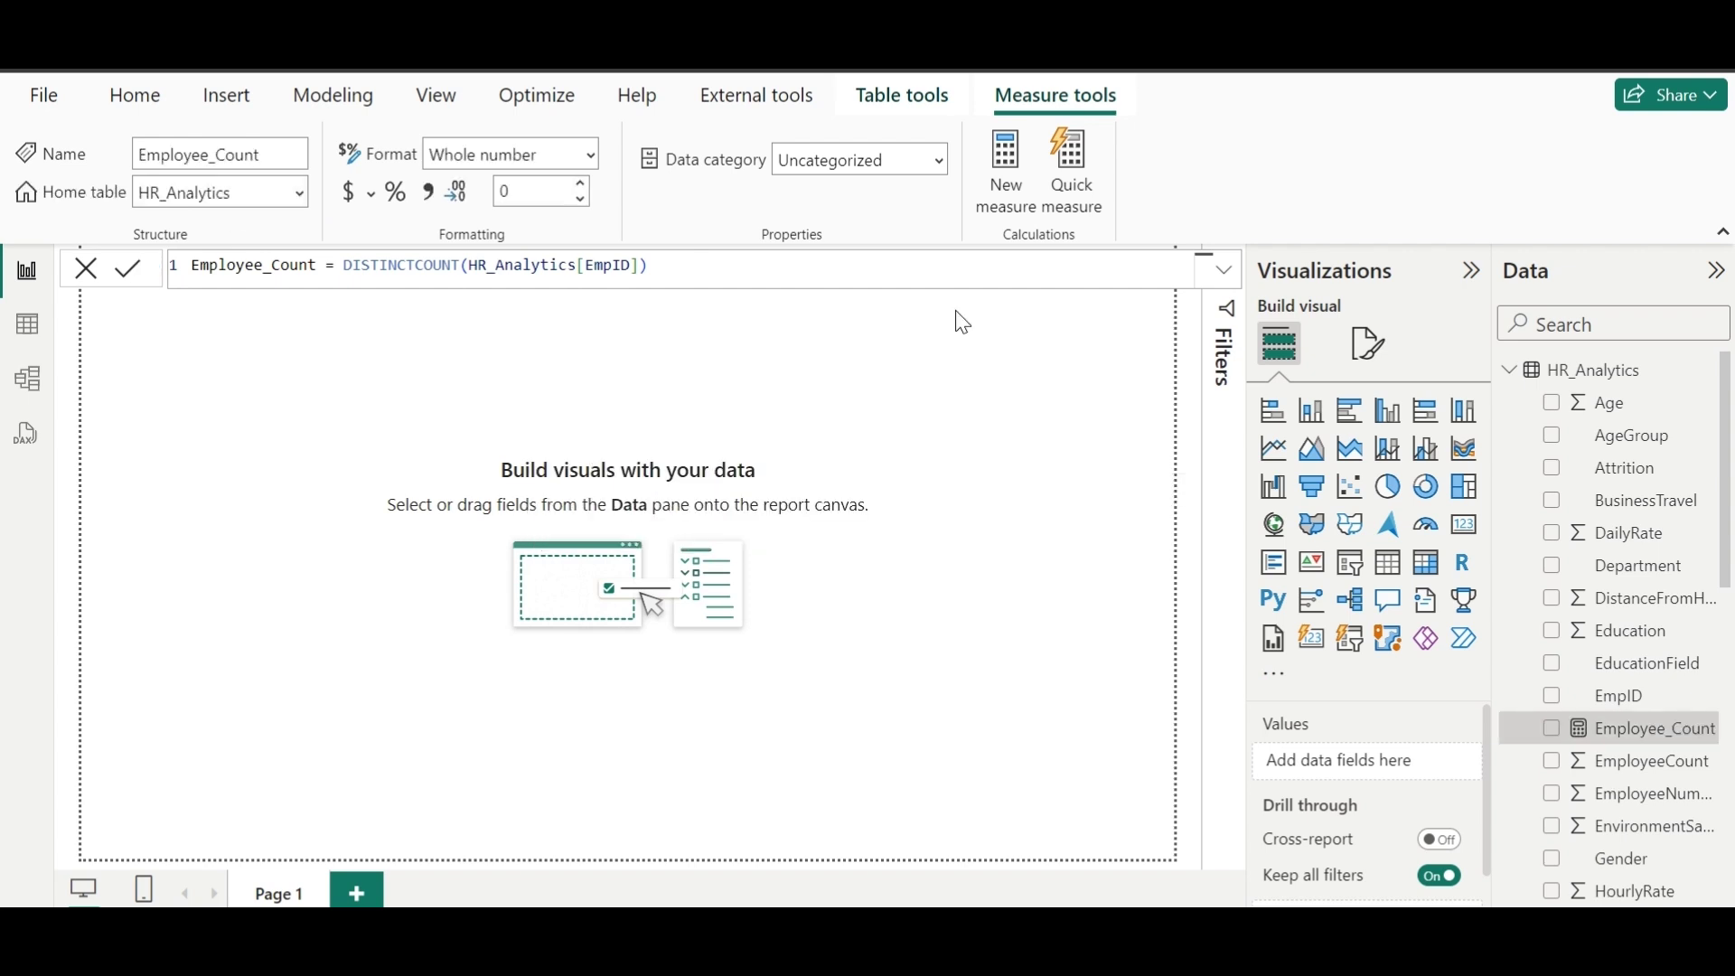
Step: Add another new measure to the HR_Analytics table and name it Employee_Attrition
click(1595, 322)
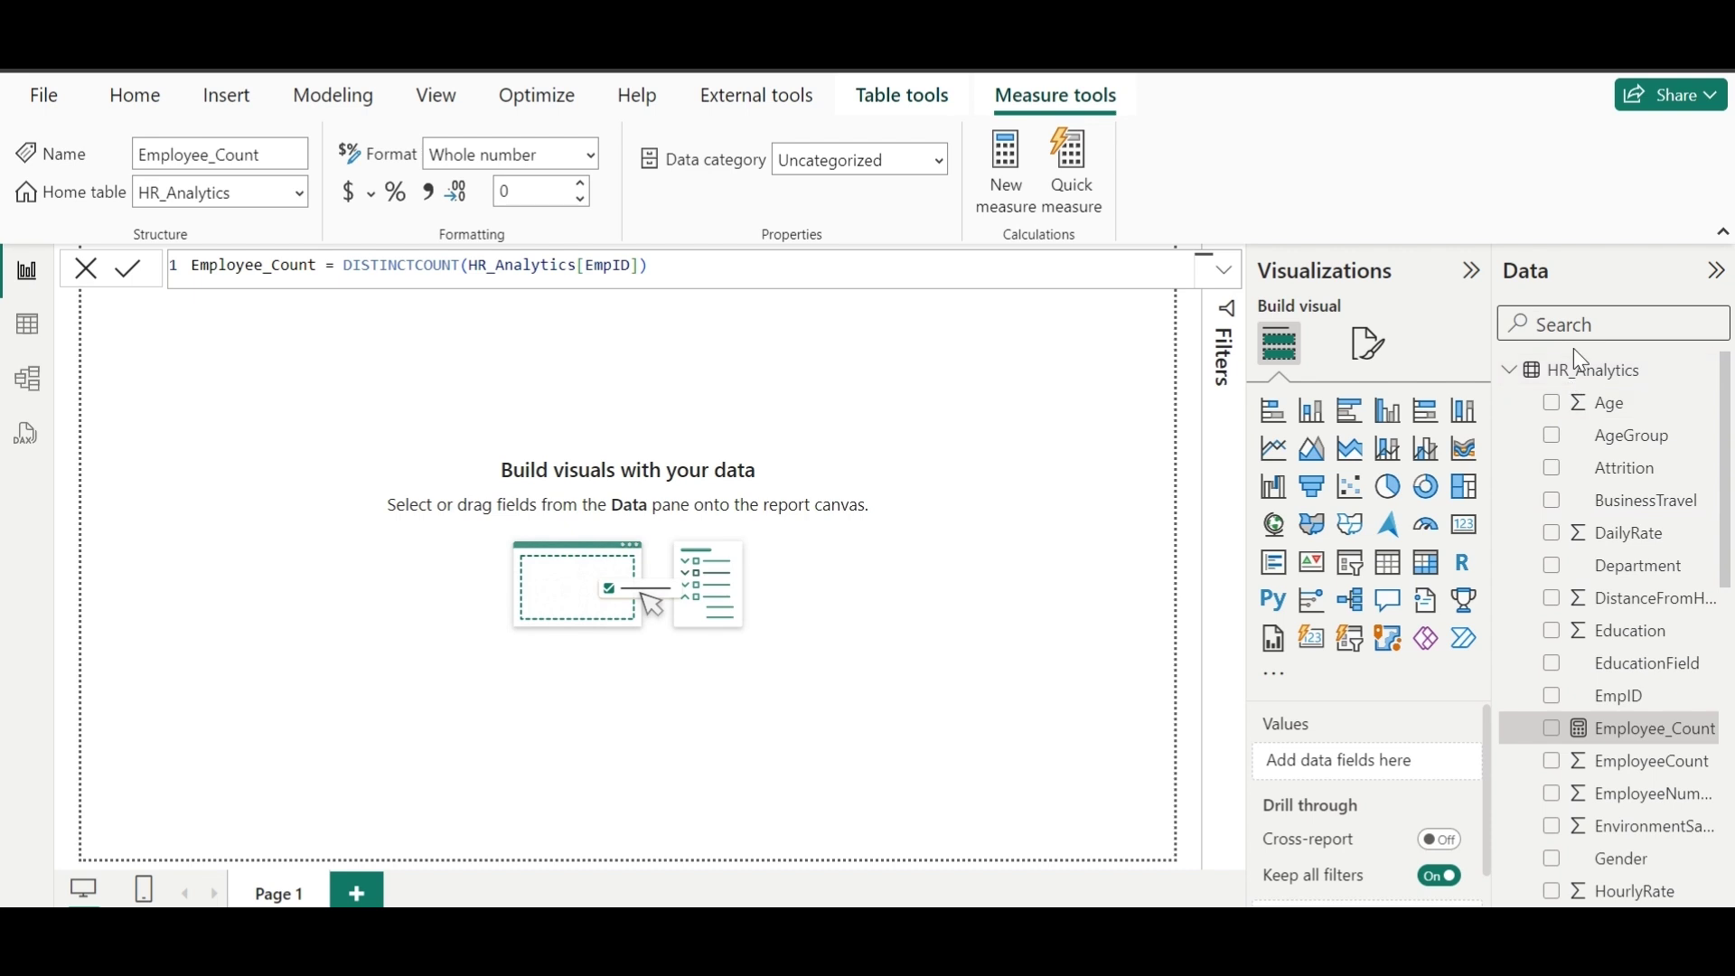
right_click(1577, 386)
click(1446, 432)
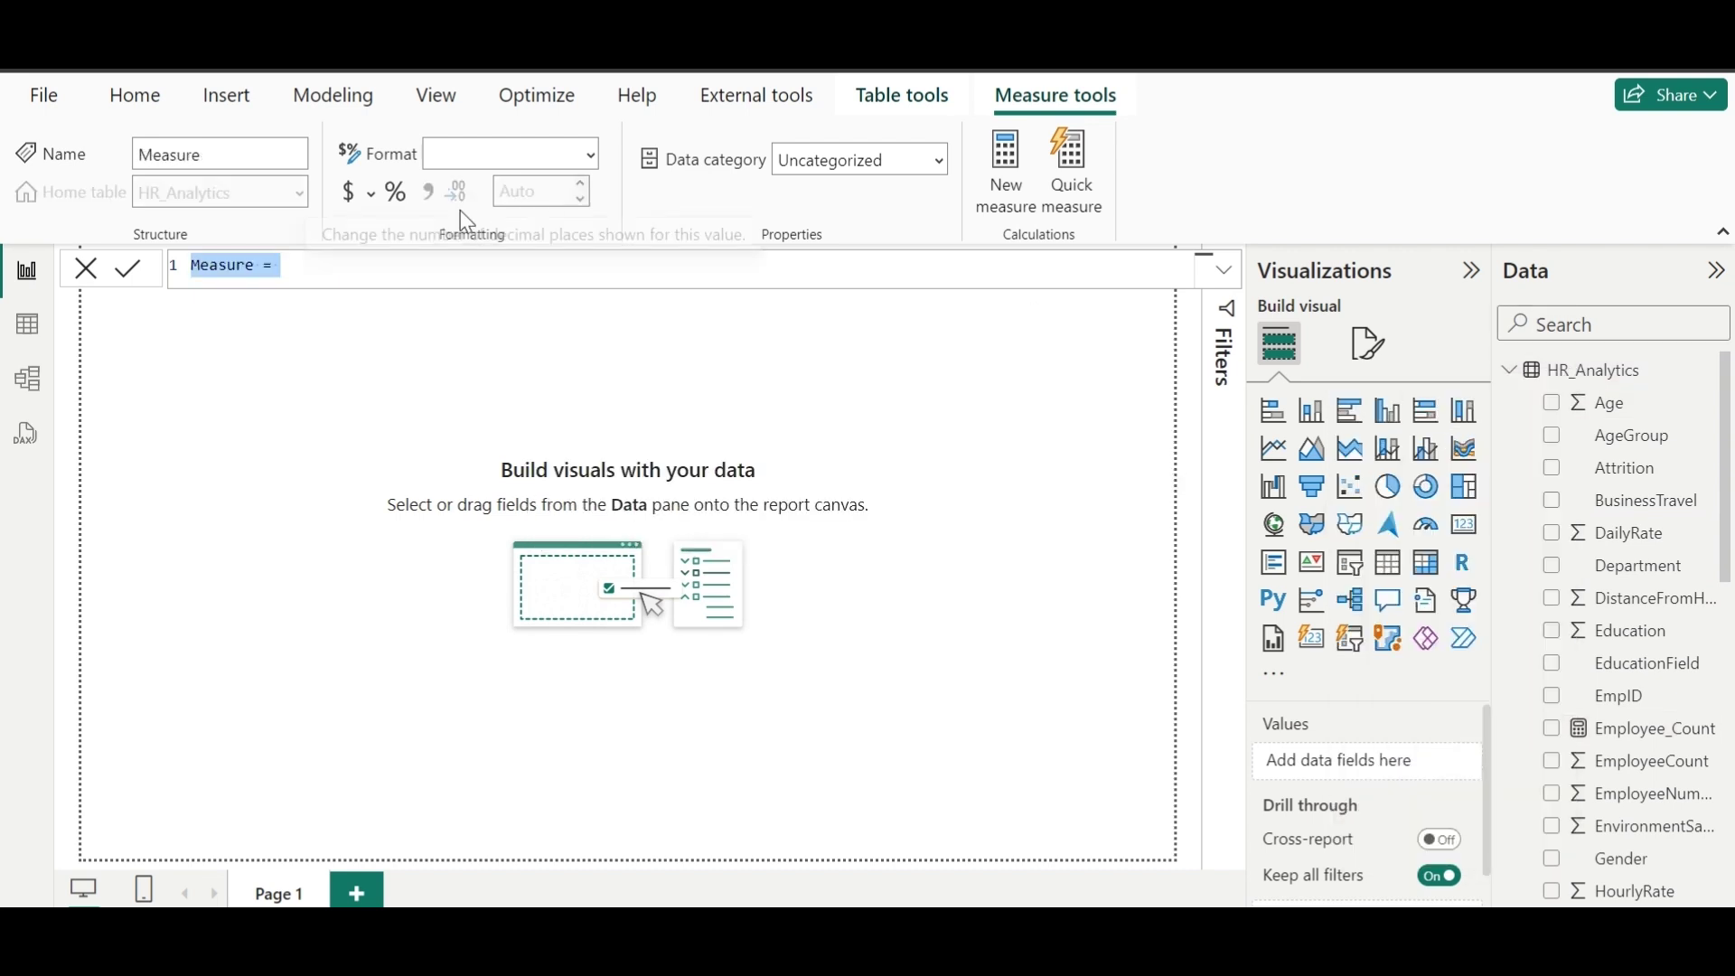
text(Employee)
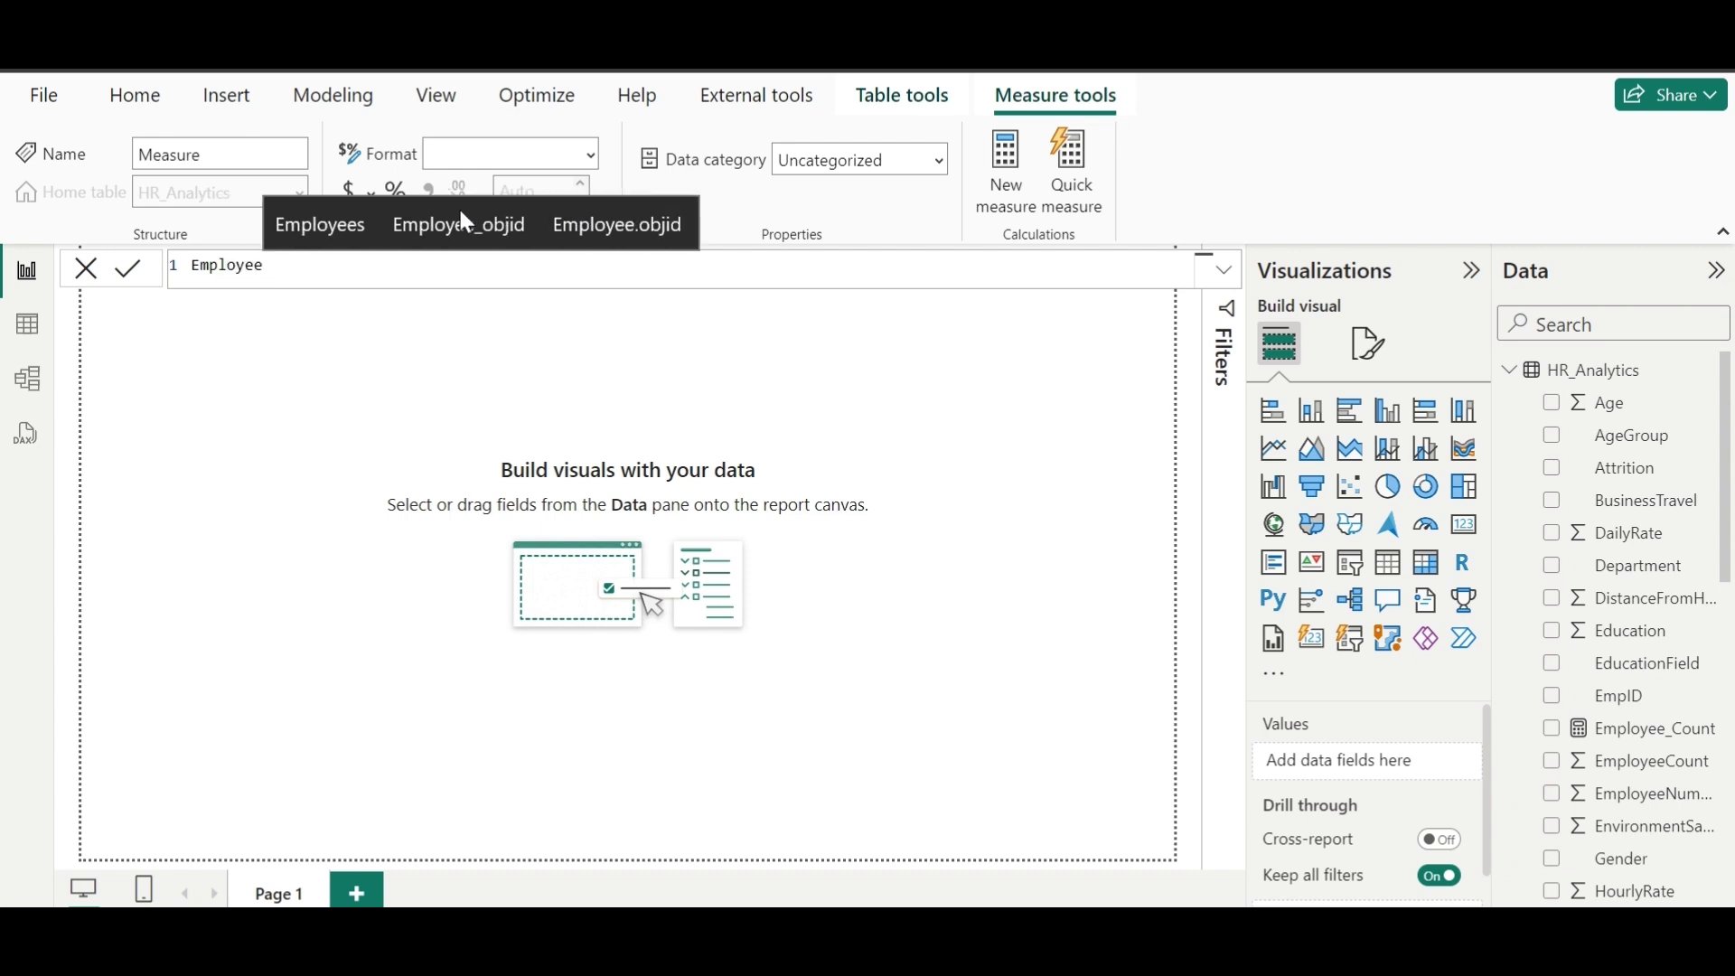
text(_Attrition )
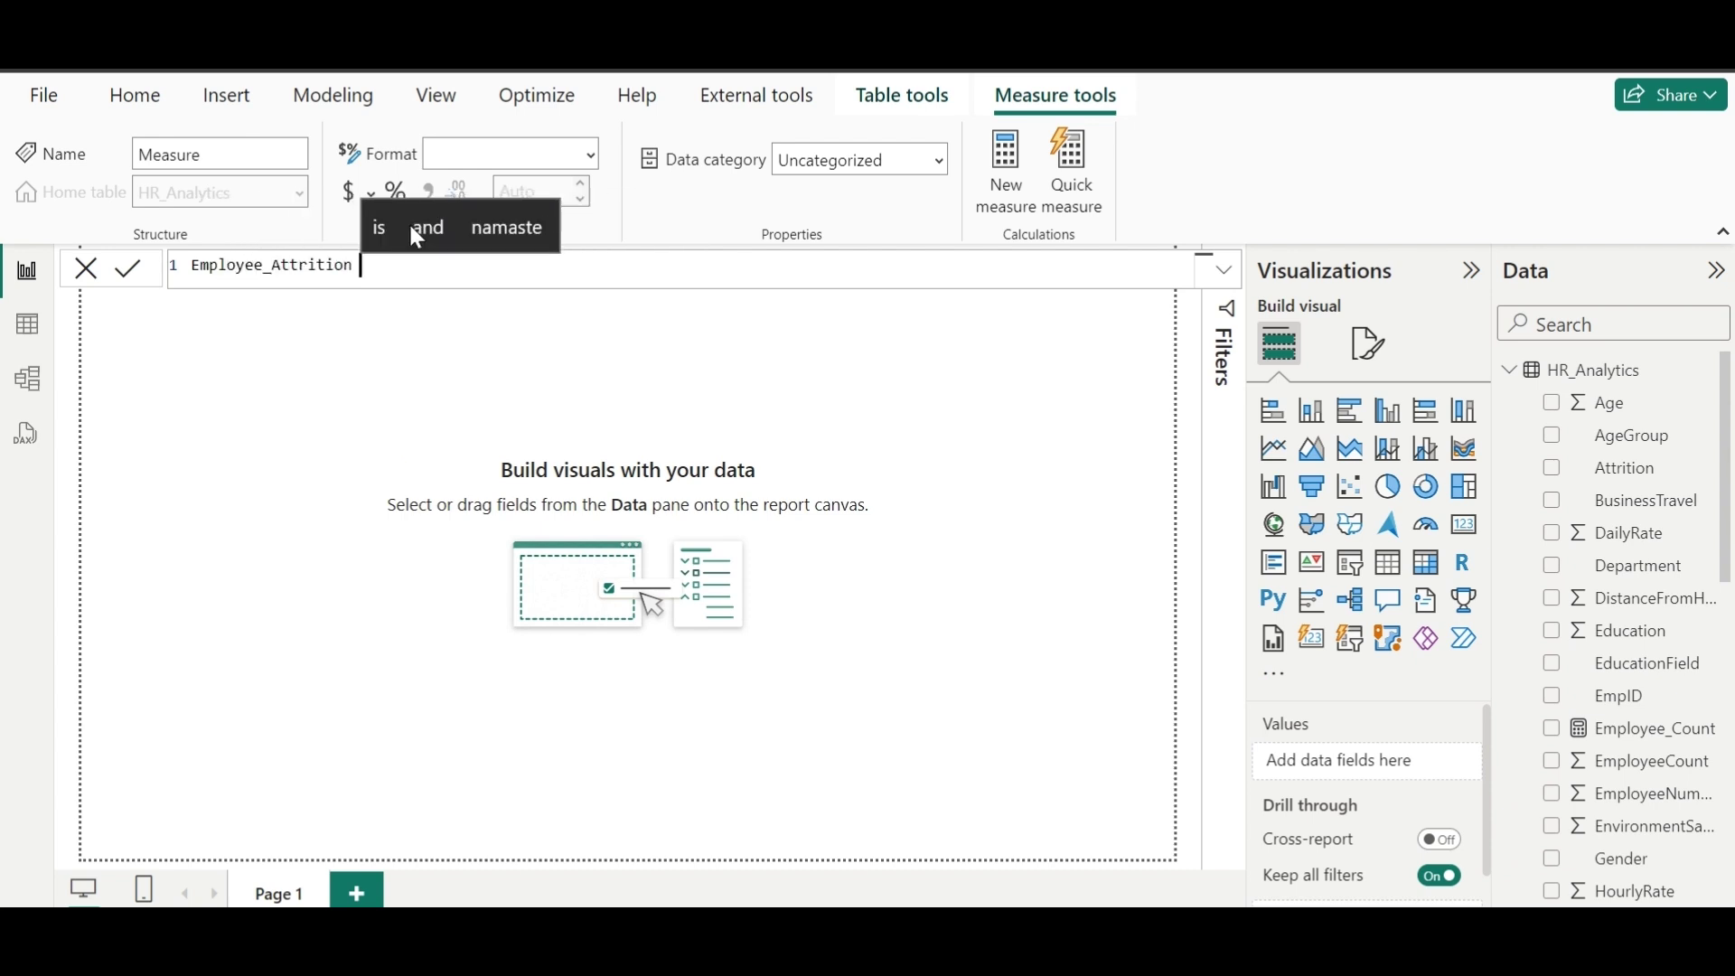
Step: Start the Employee_Attrition formula with CALCULATE, using [Employee_Count] as its expression
text(= Ca)
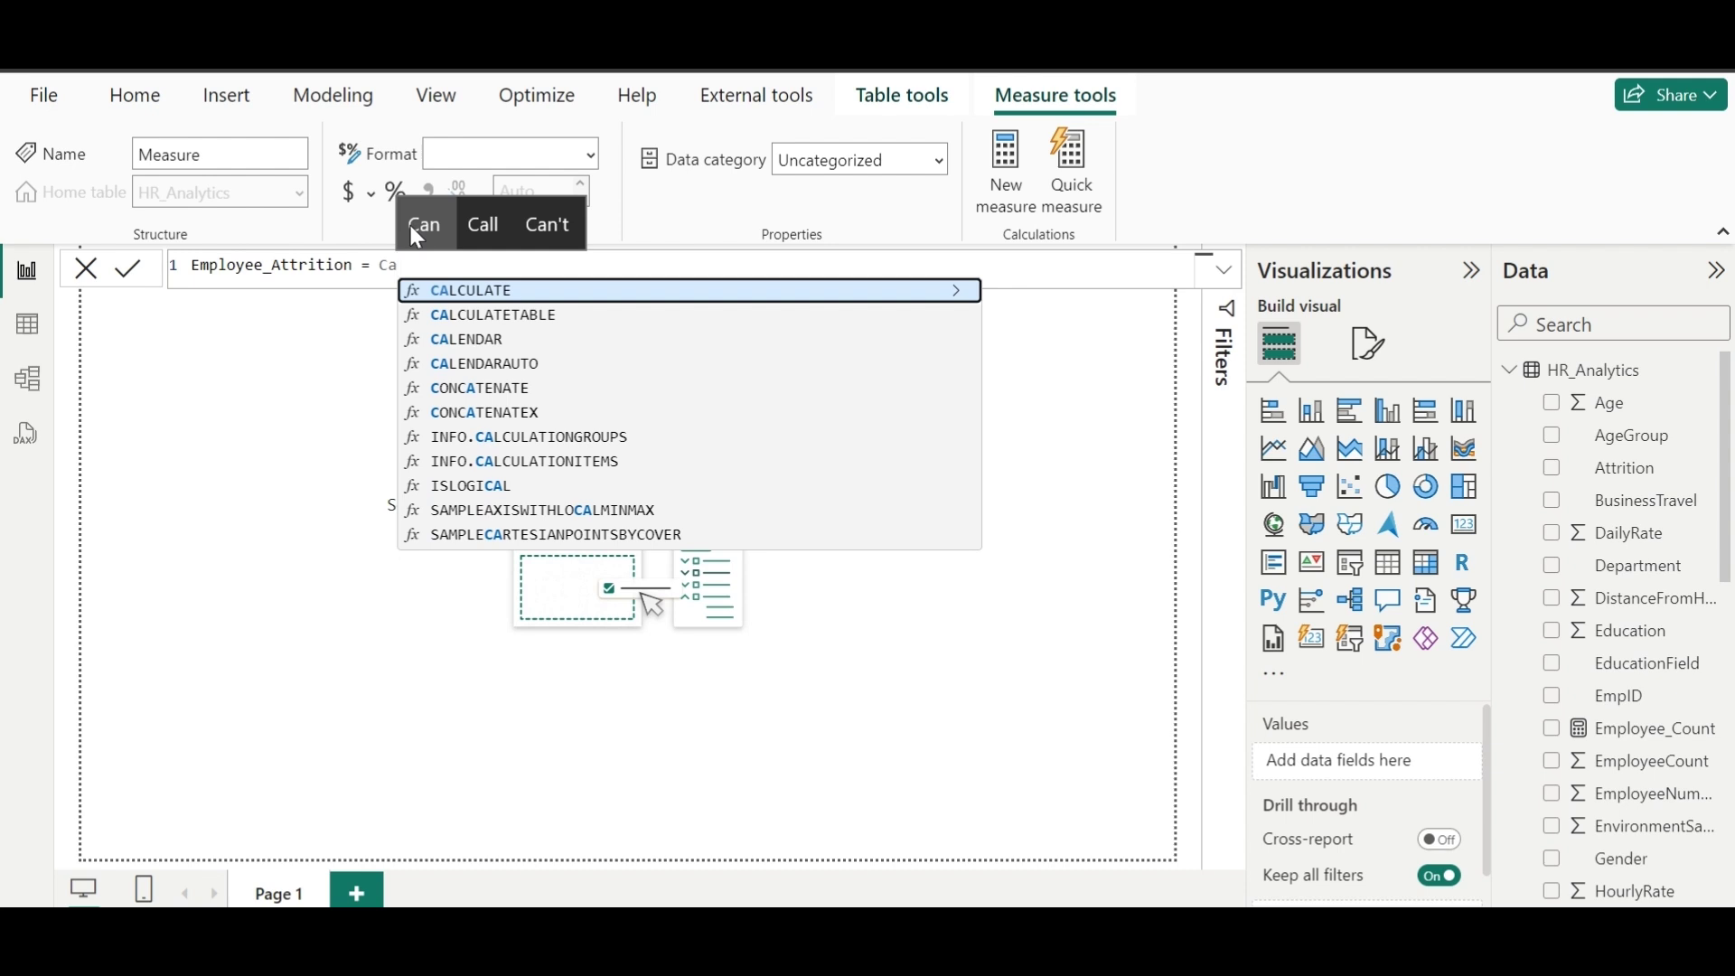
key(Tab)
text(e)
key(BackSpace)
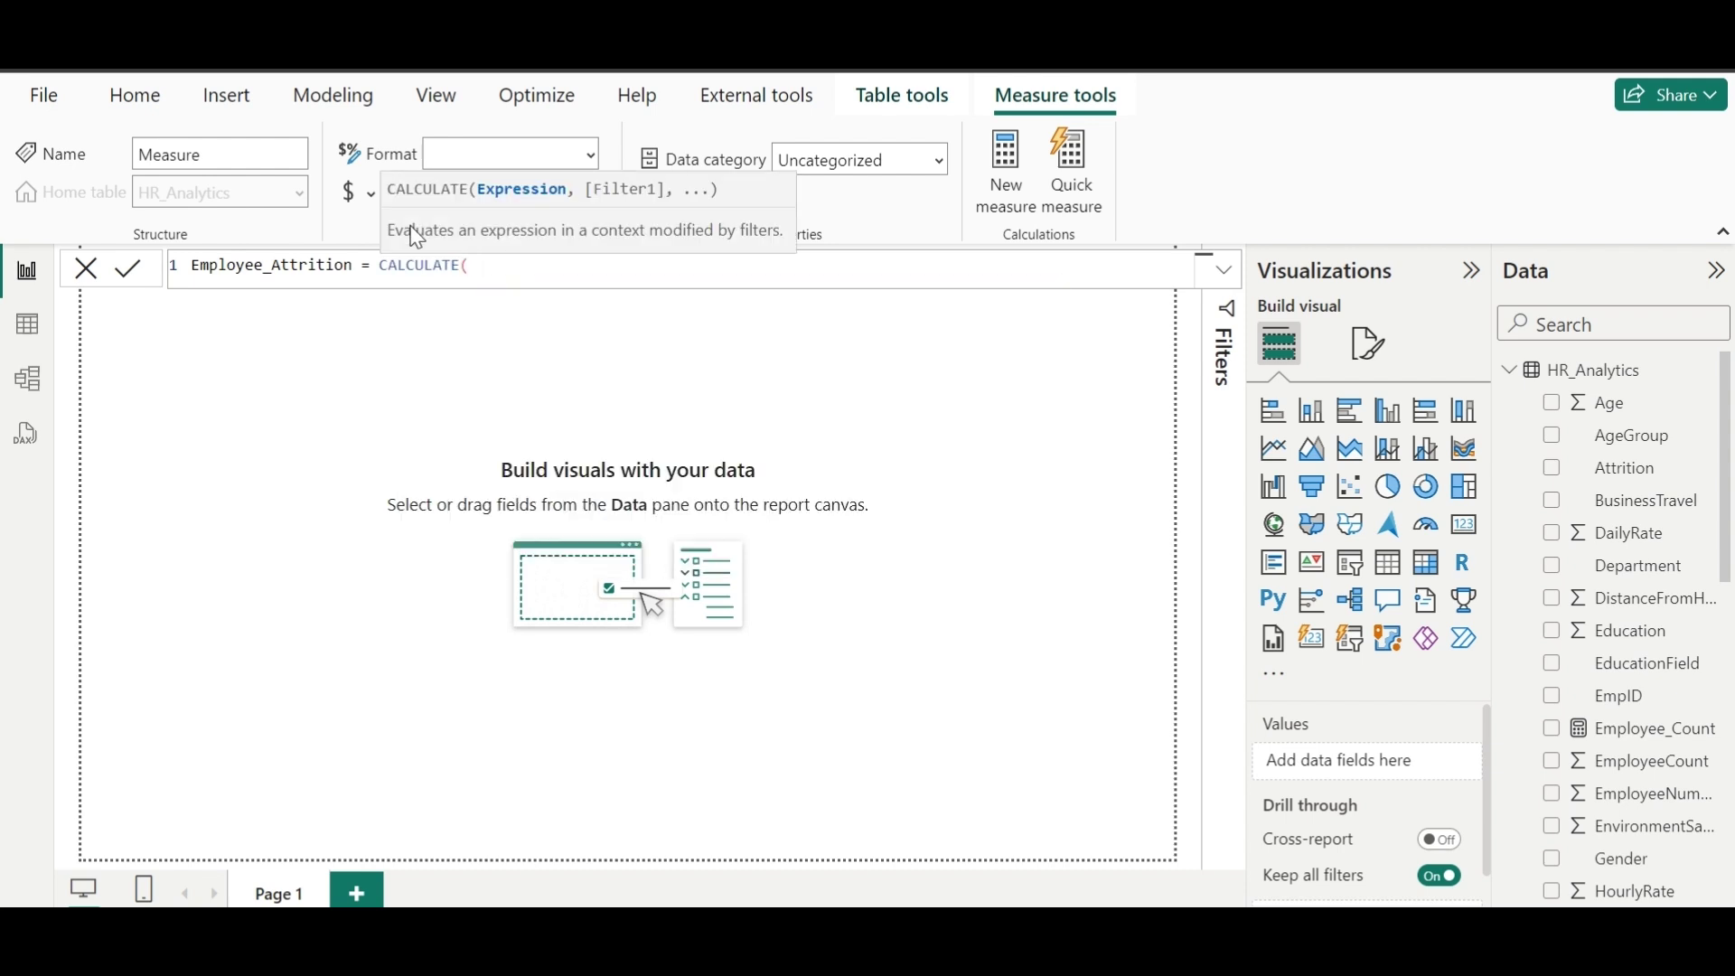
text(empl)
key(Tab)
text(,)
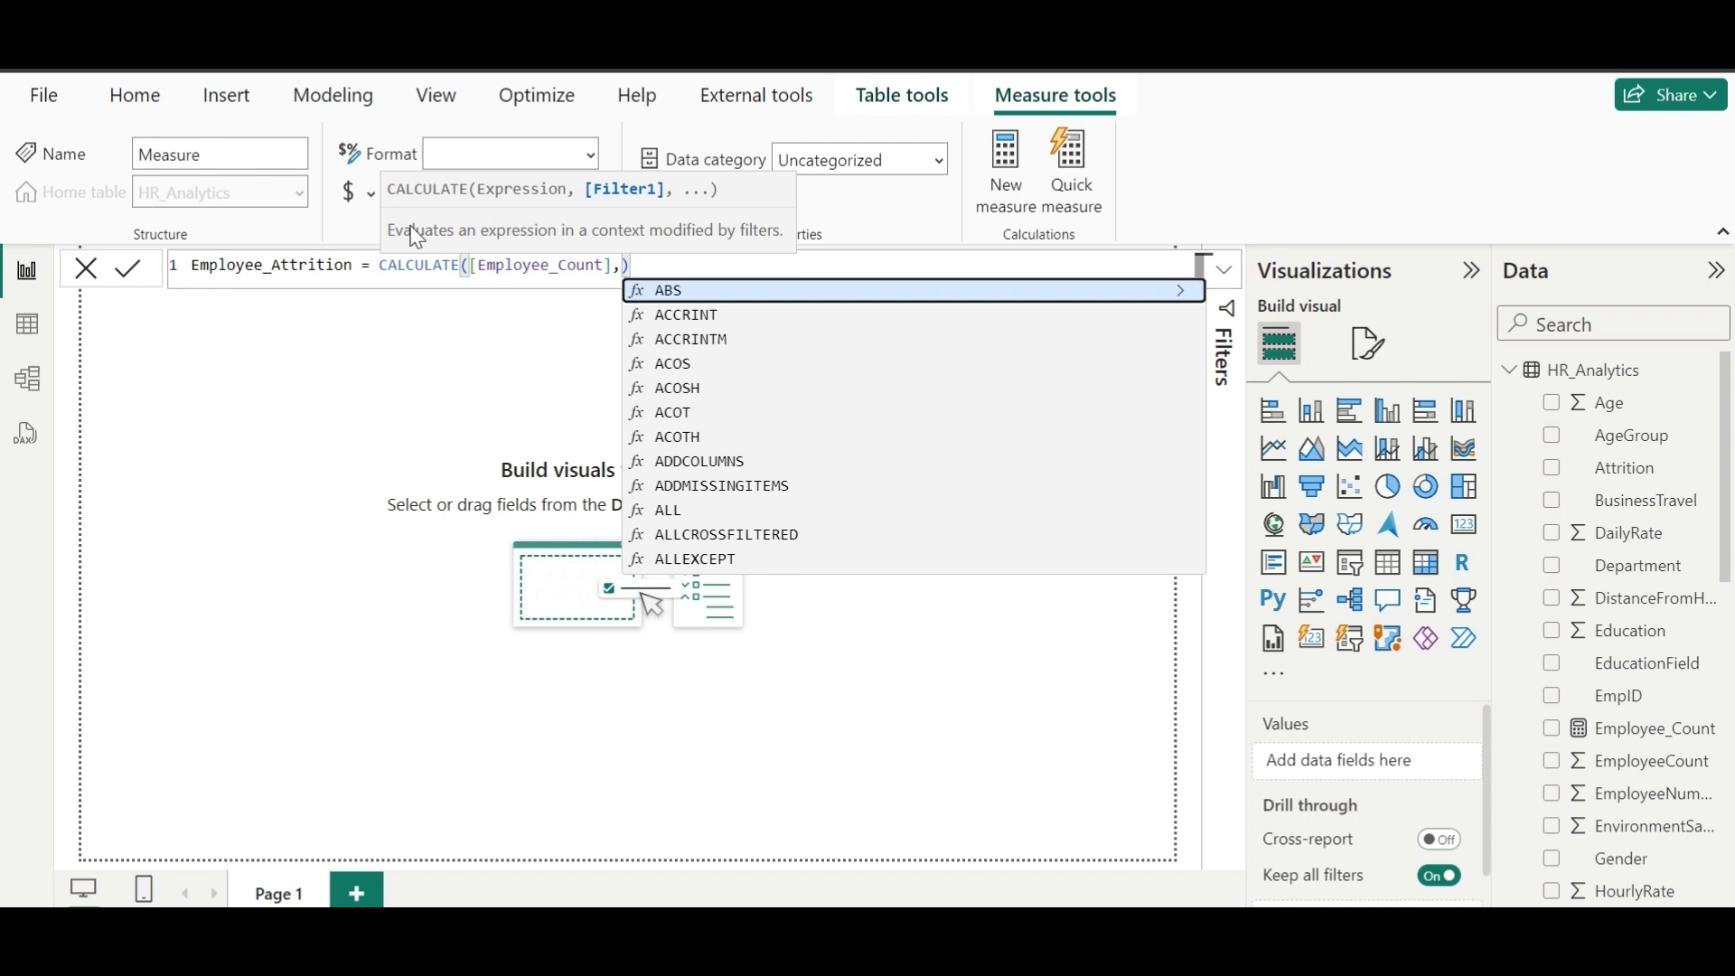
Step: Complete the Employee_Attrition formula with the filter HR_Analytics[Attrition]="Yes" and commit the measure
text(hr)
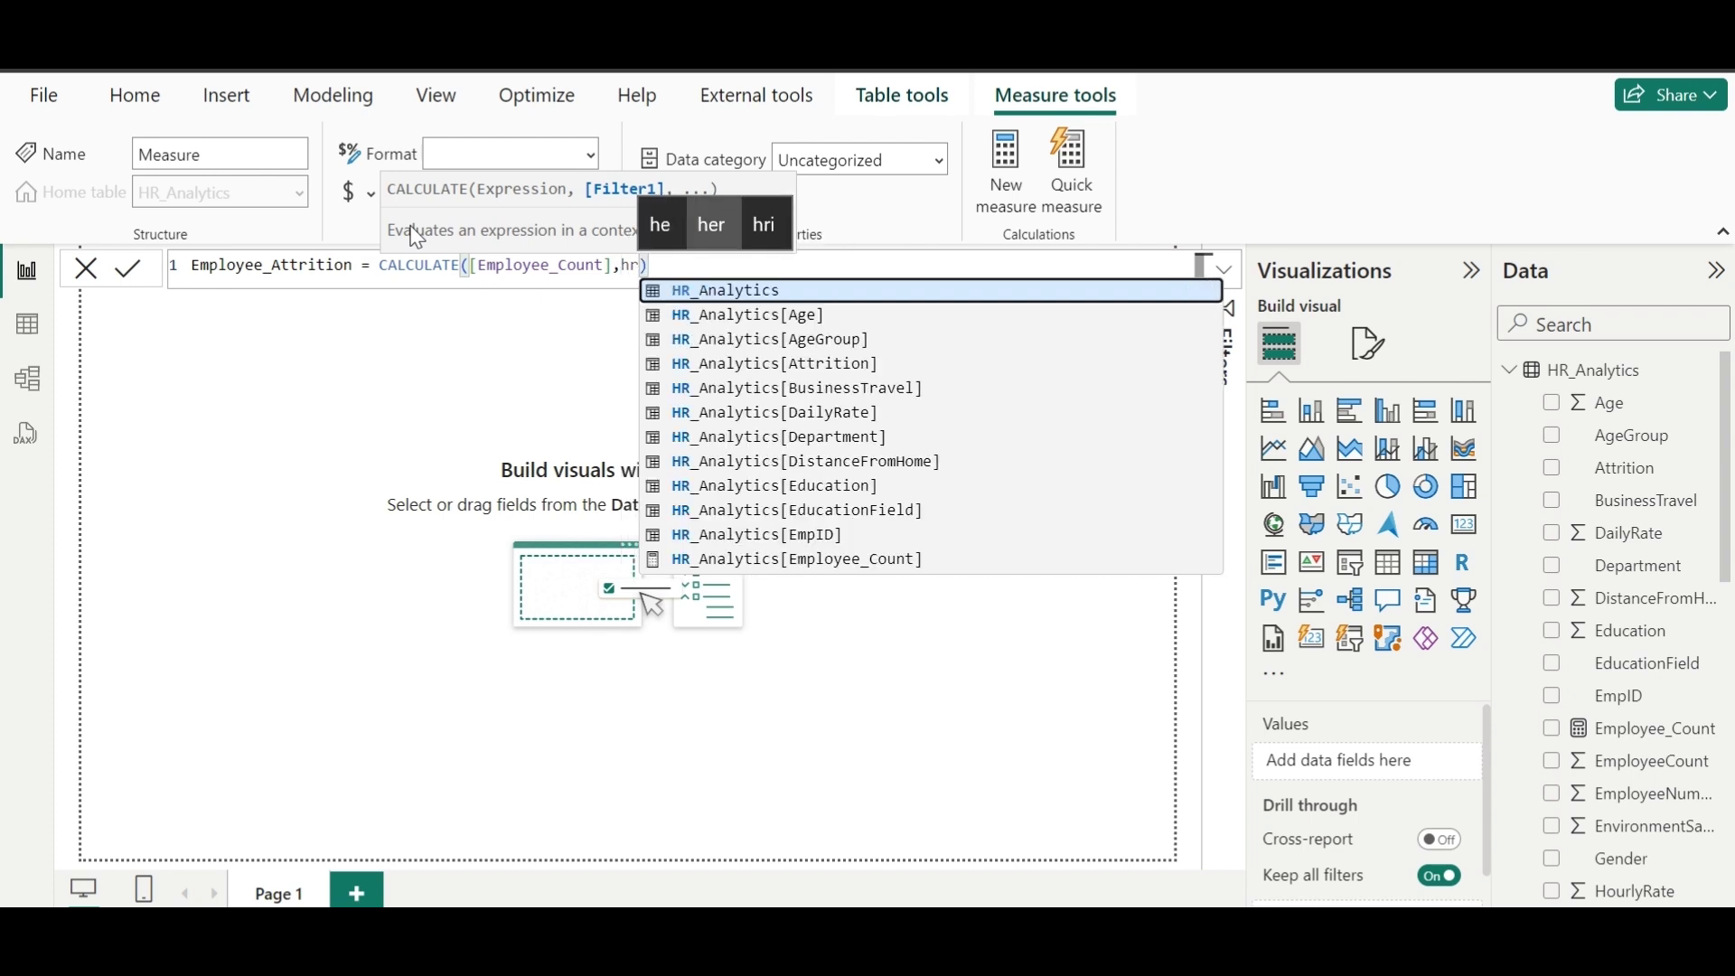
key(Tab)
text([)
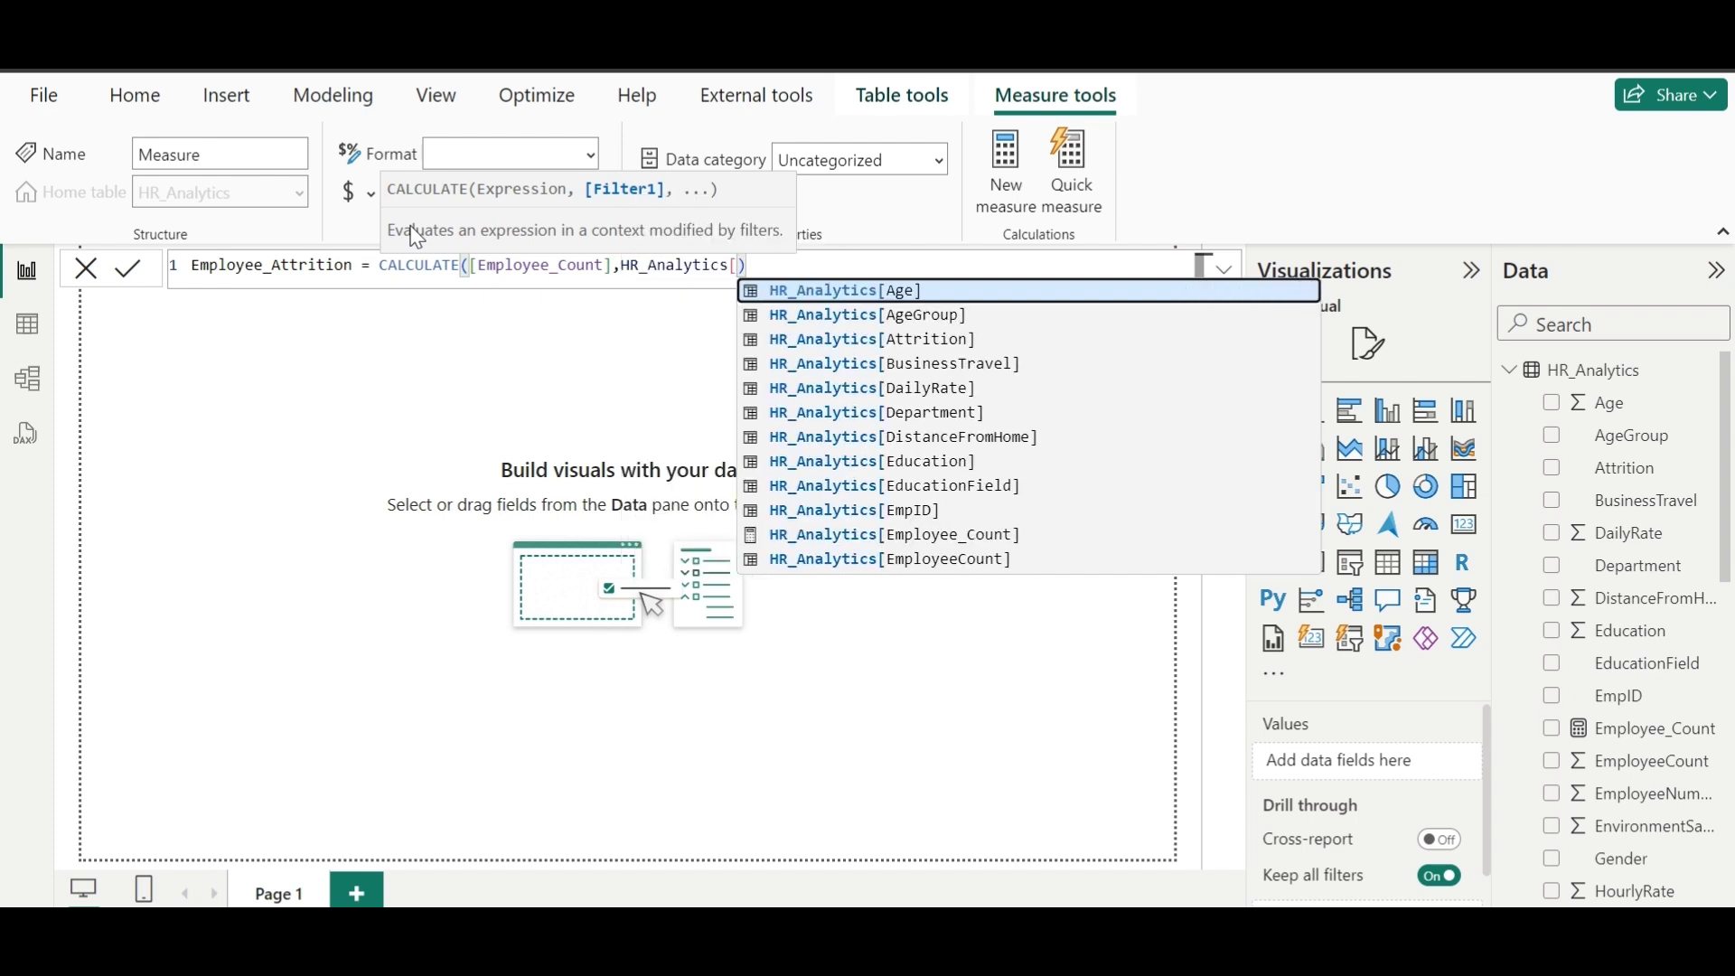
text(at)
key(Tab)
text(=")
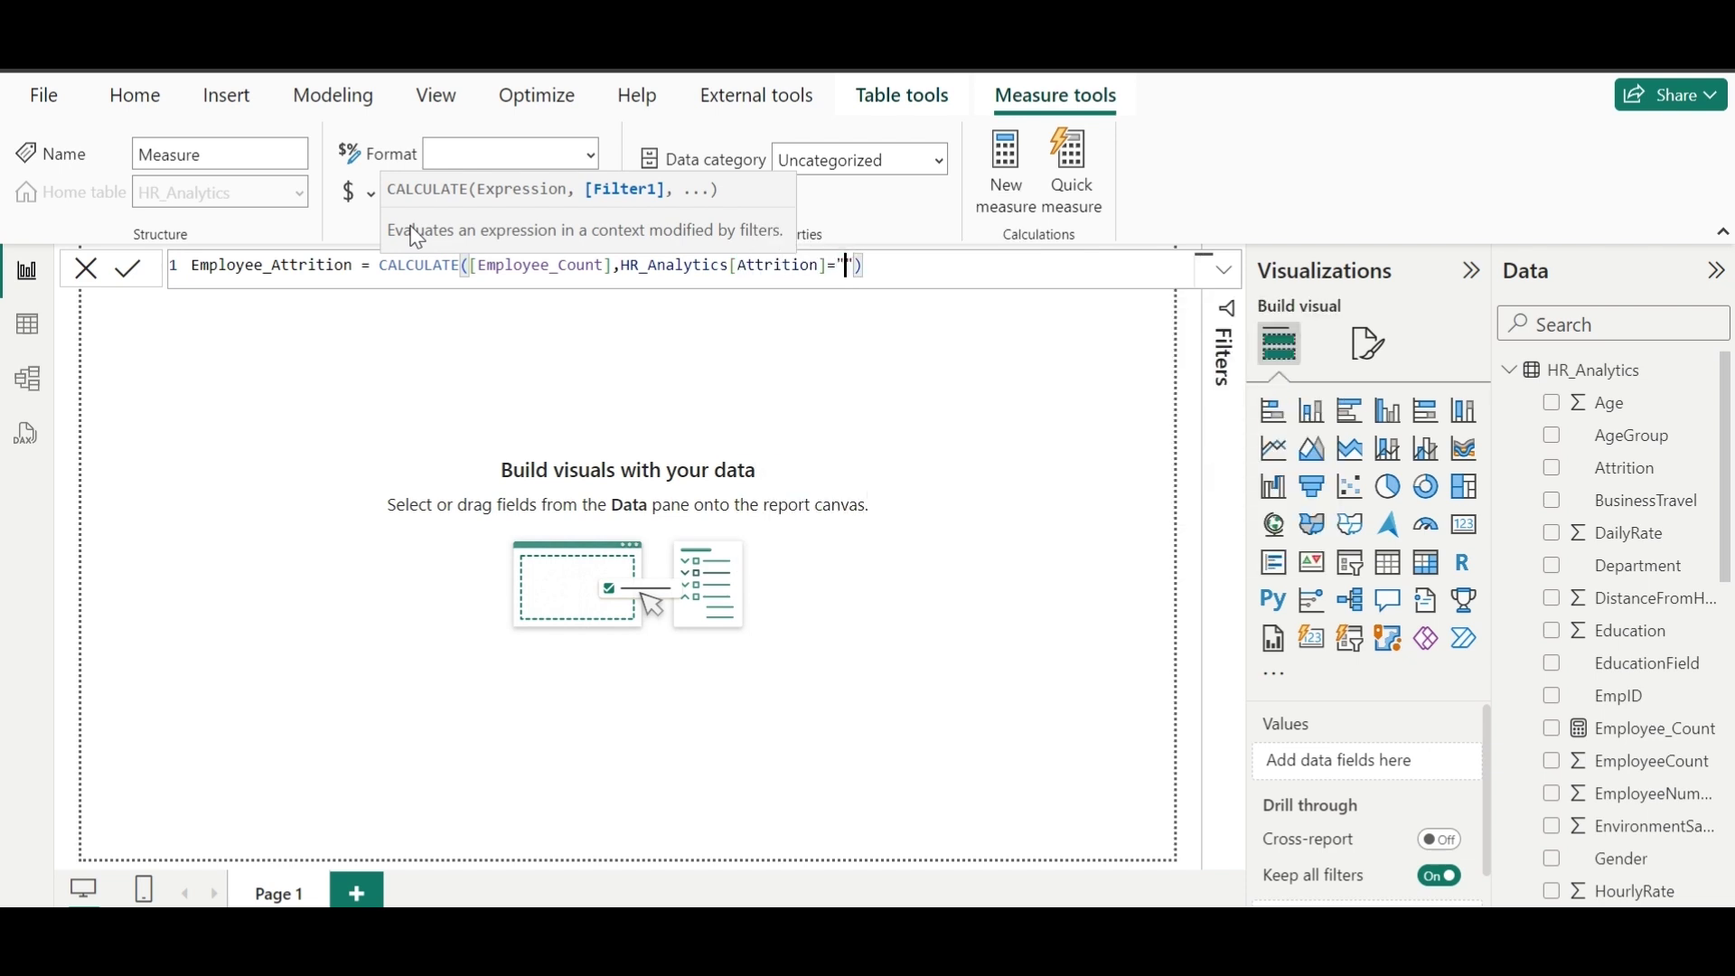
text(Yes)
click(129, 271)
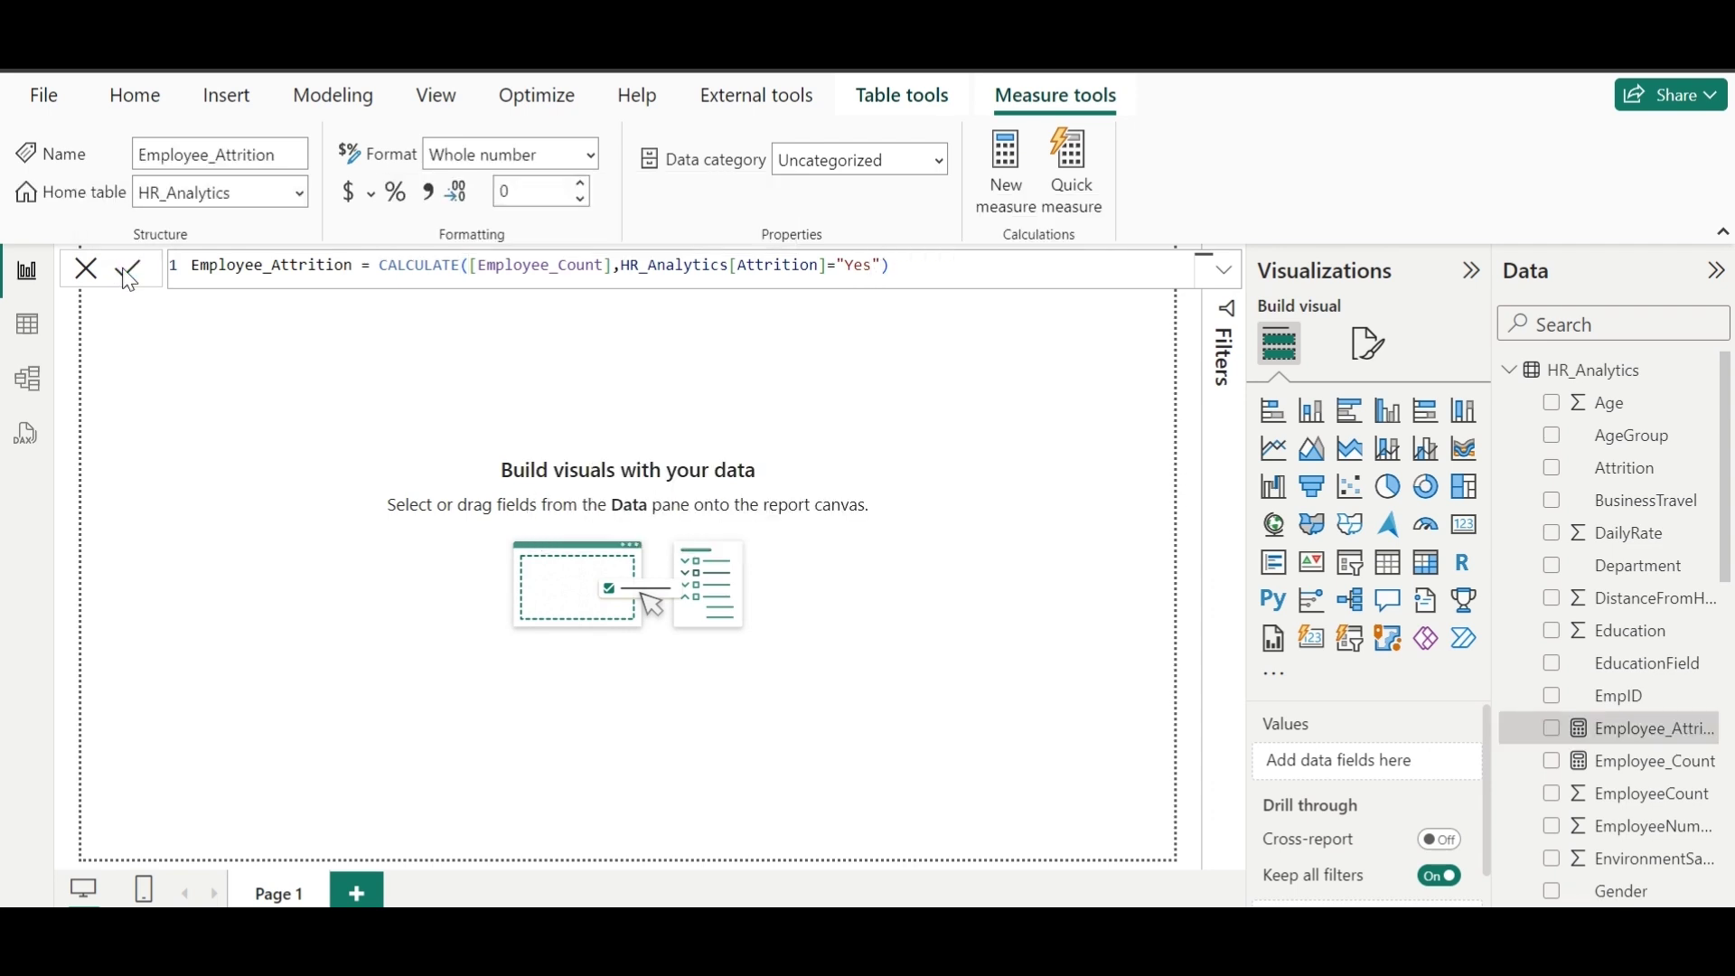
Step: Show the Employee_Attrition measure in a card visual and move the card in from the page corner
click(1552, 729)
click(1464, 524)
drag(220, 397, 385, 491)
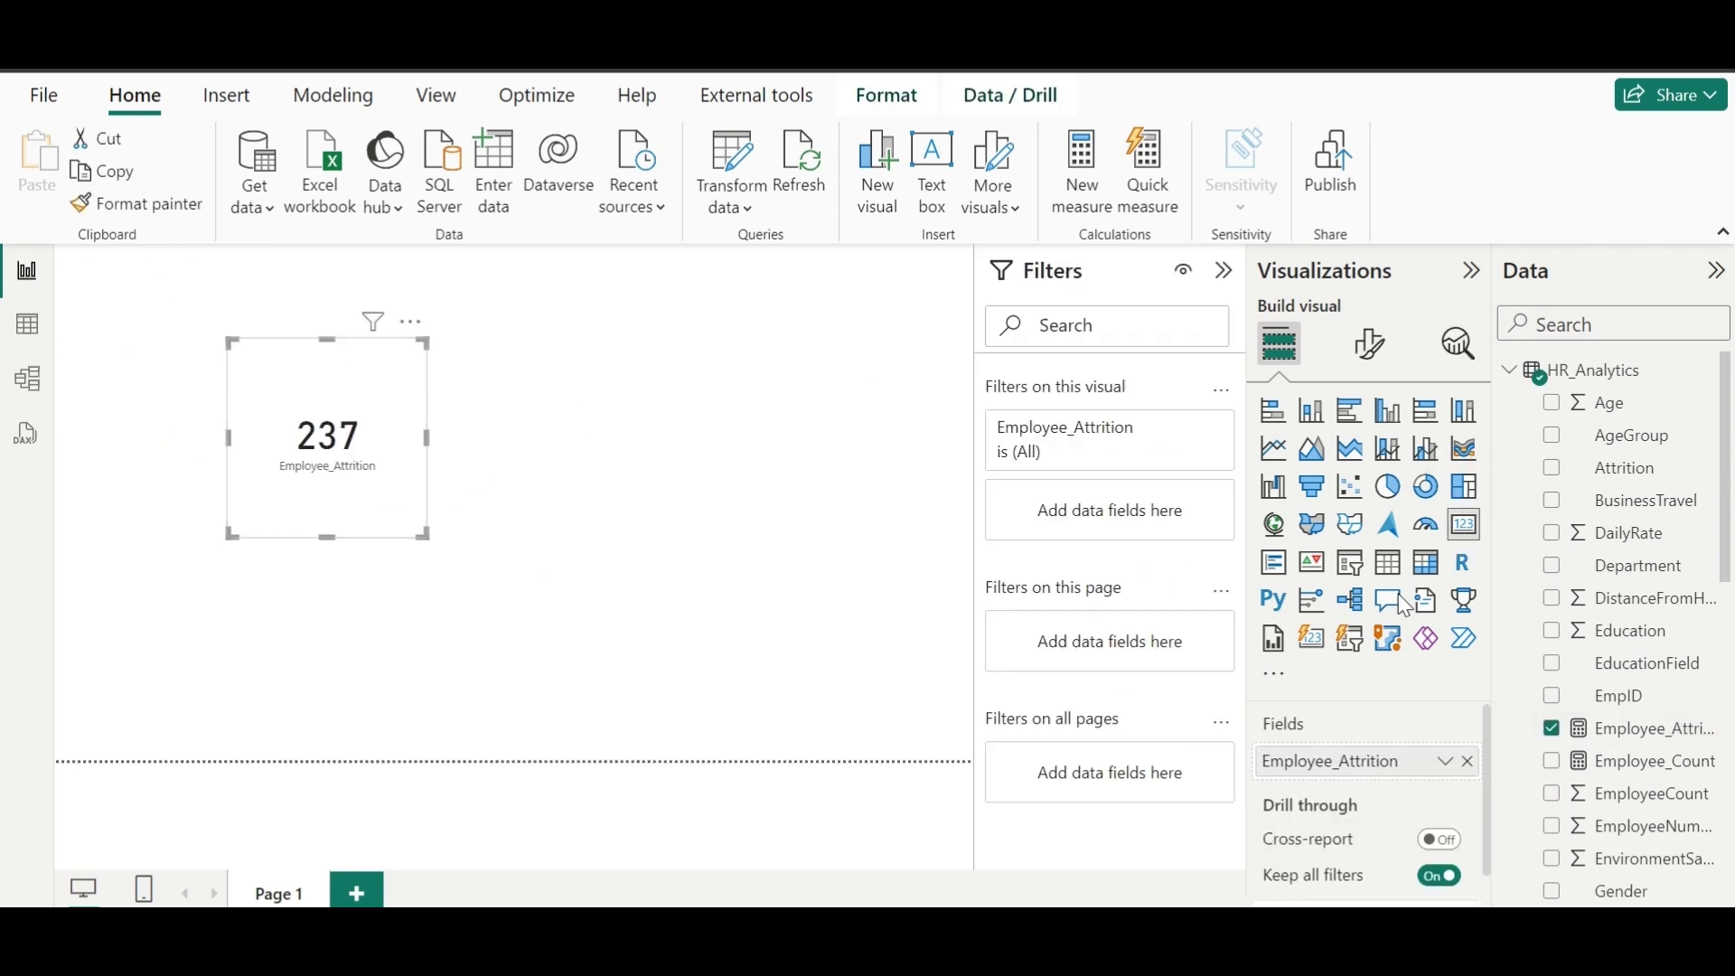
Step: Add a visual for the Employee_Count measure, place it in the page's upper corner and convert it to a card
click(763, 624)
click(1552, 760)
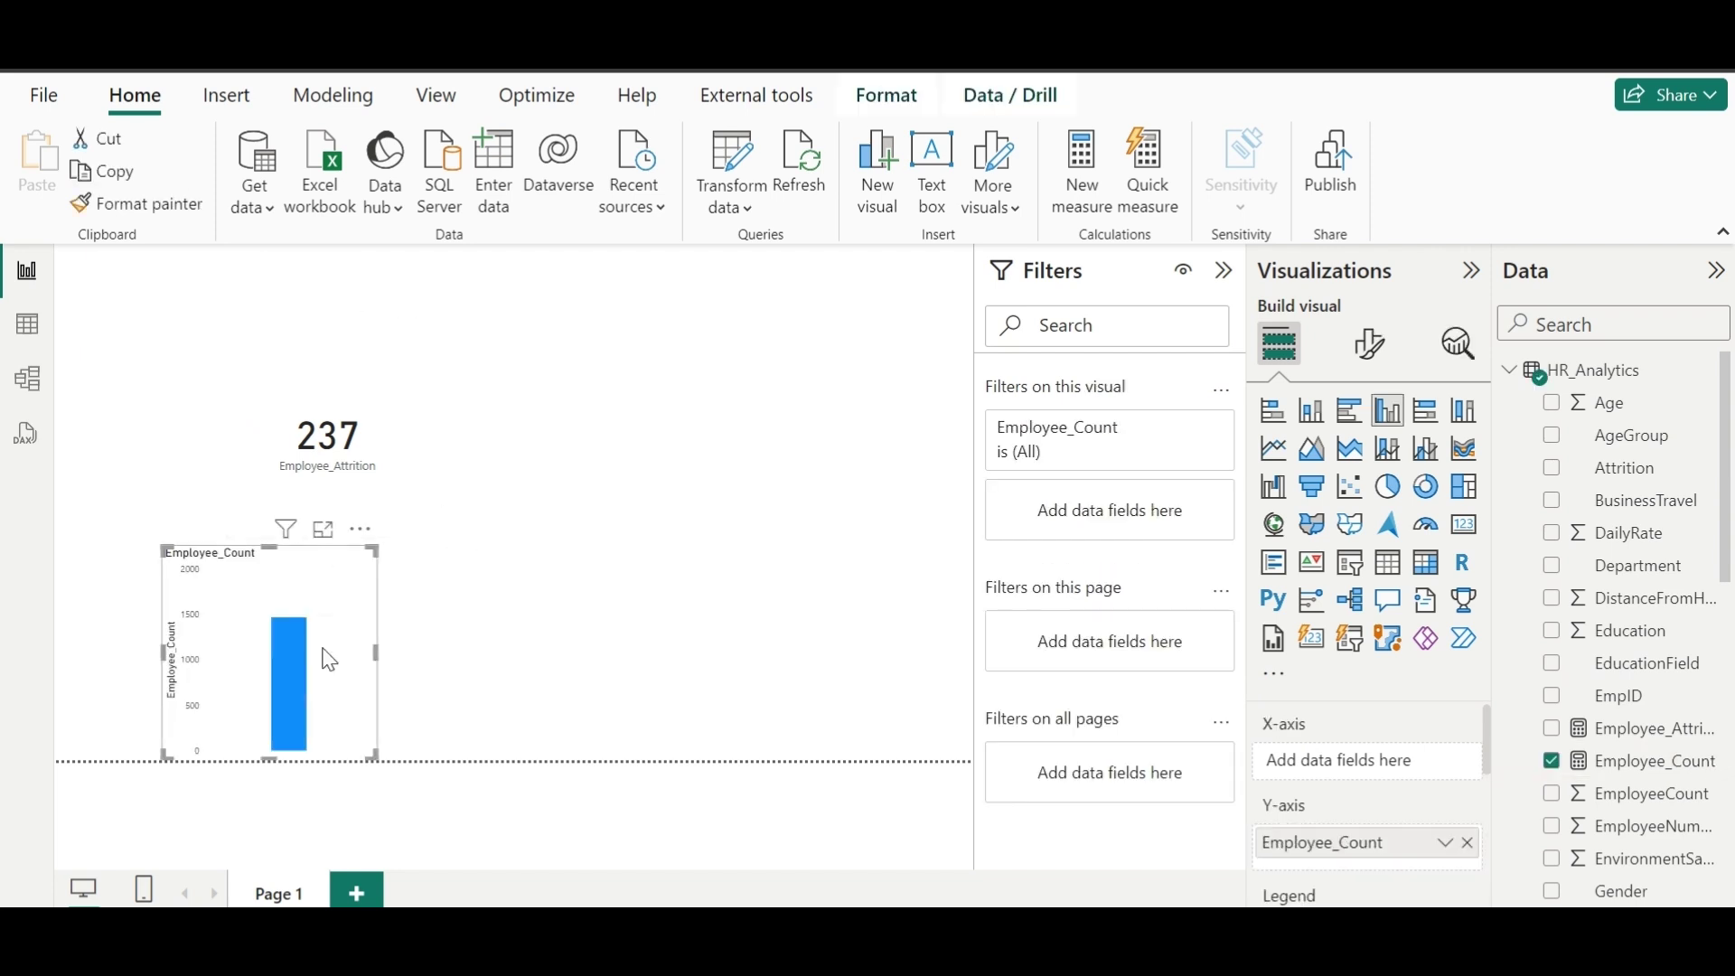
drag(329, 658, 220, 378)
click(1463, 524)
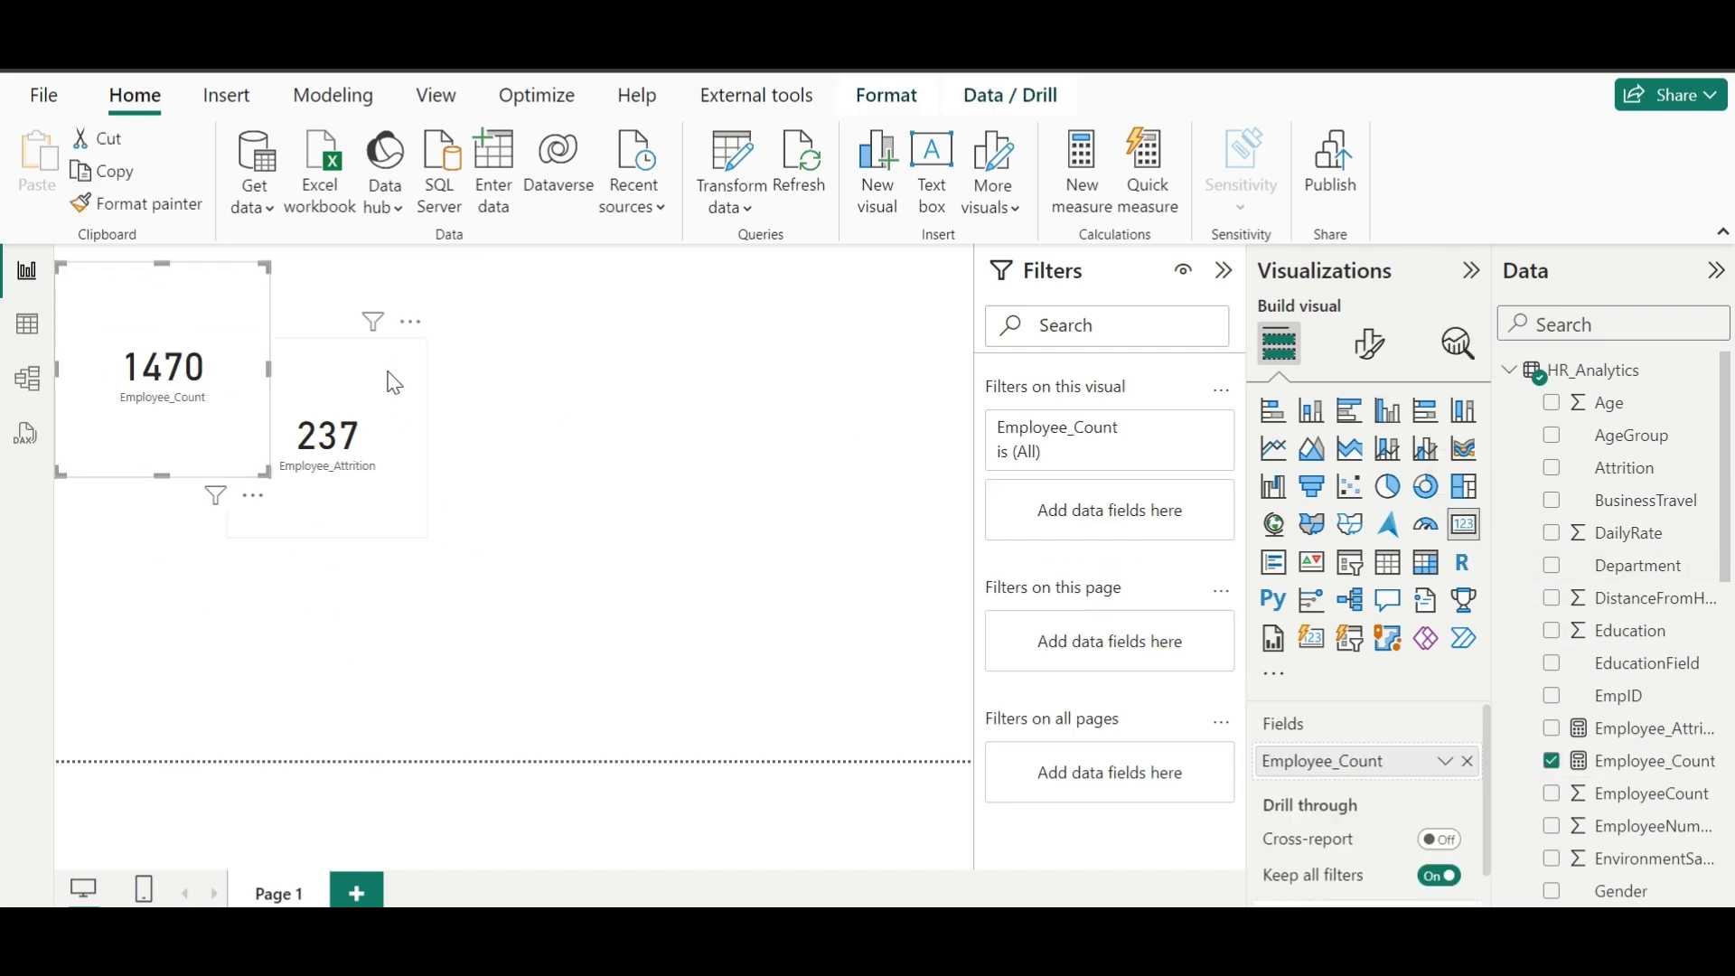
Step: Shrink the Employee_Count and Employee_Attrition cards and arrange them side by side along the top of the page
drag(393, 384, 449, 308)
click(204, 404)
drag(262, 470, 194, 379)
drag(350, 391, 299, 390)
drag(435, 461, 313, 336)
Step: Start a new measure in the HR_Analytics table and name it Avg_Years_atCompany
right_click(1581, 371)
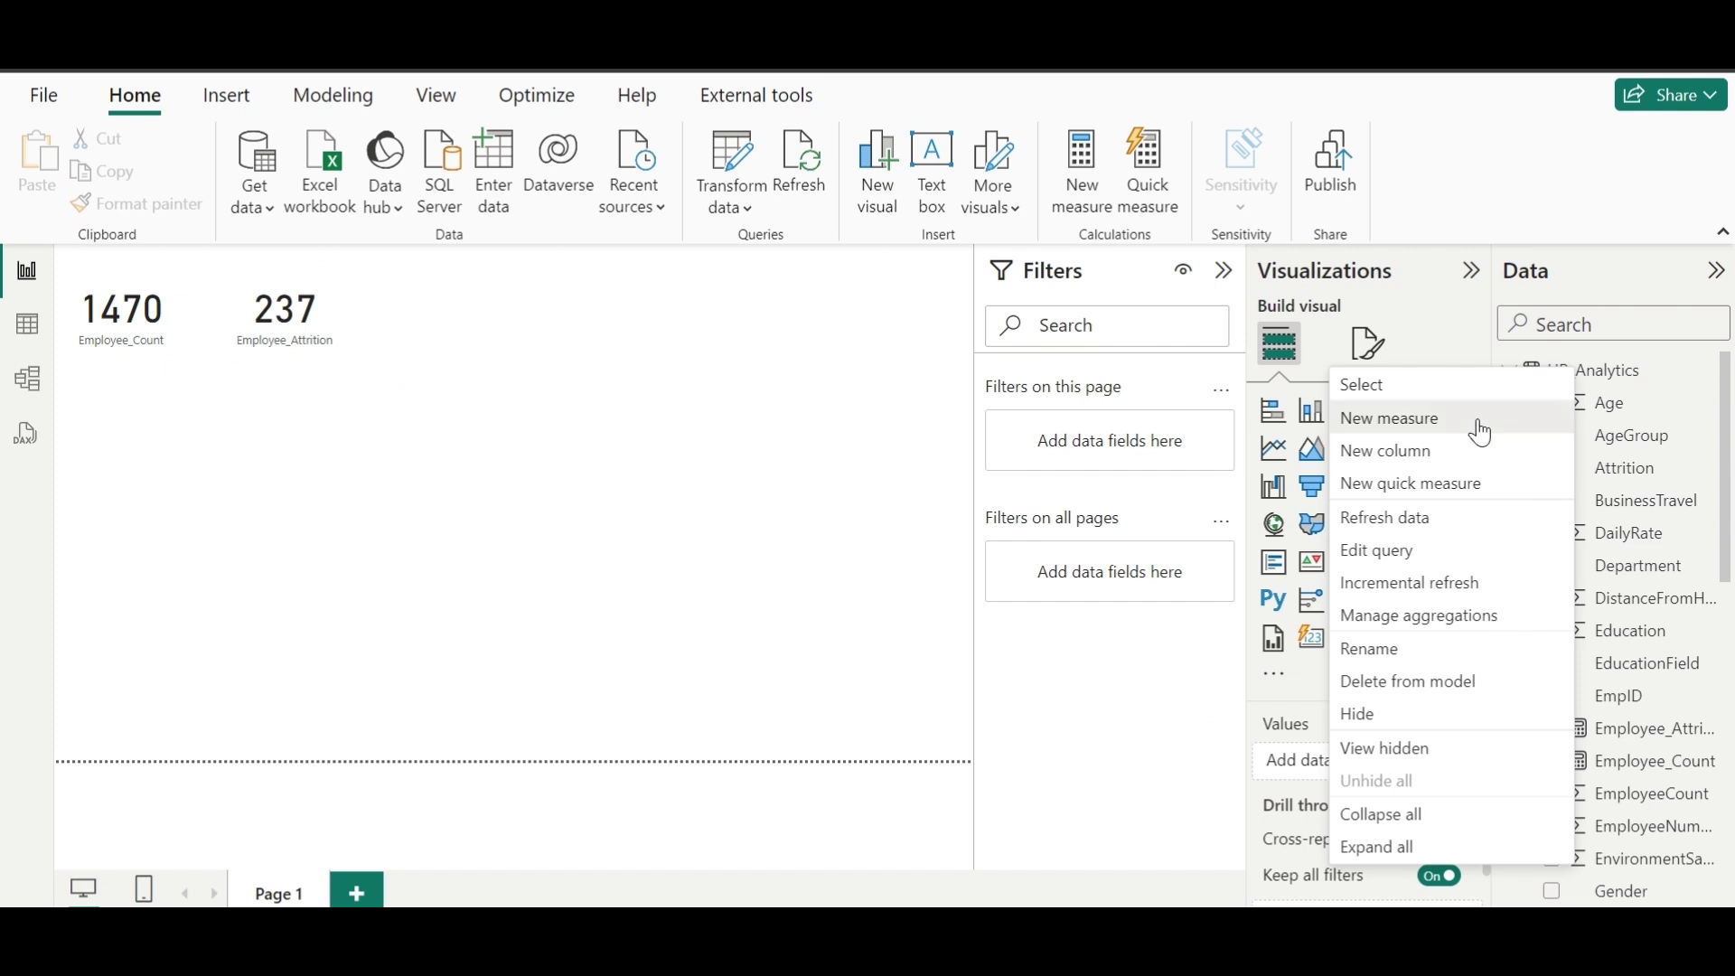
click(1477, 419)
text(A)
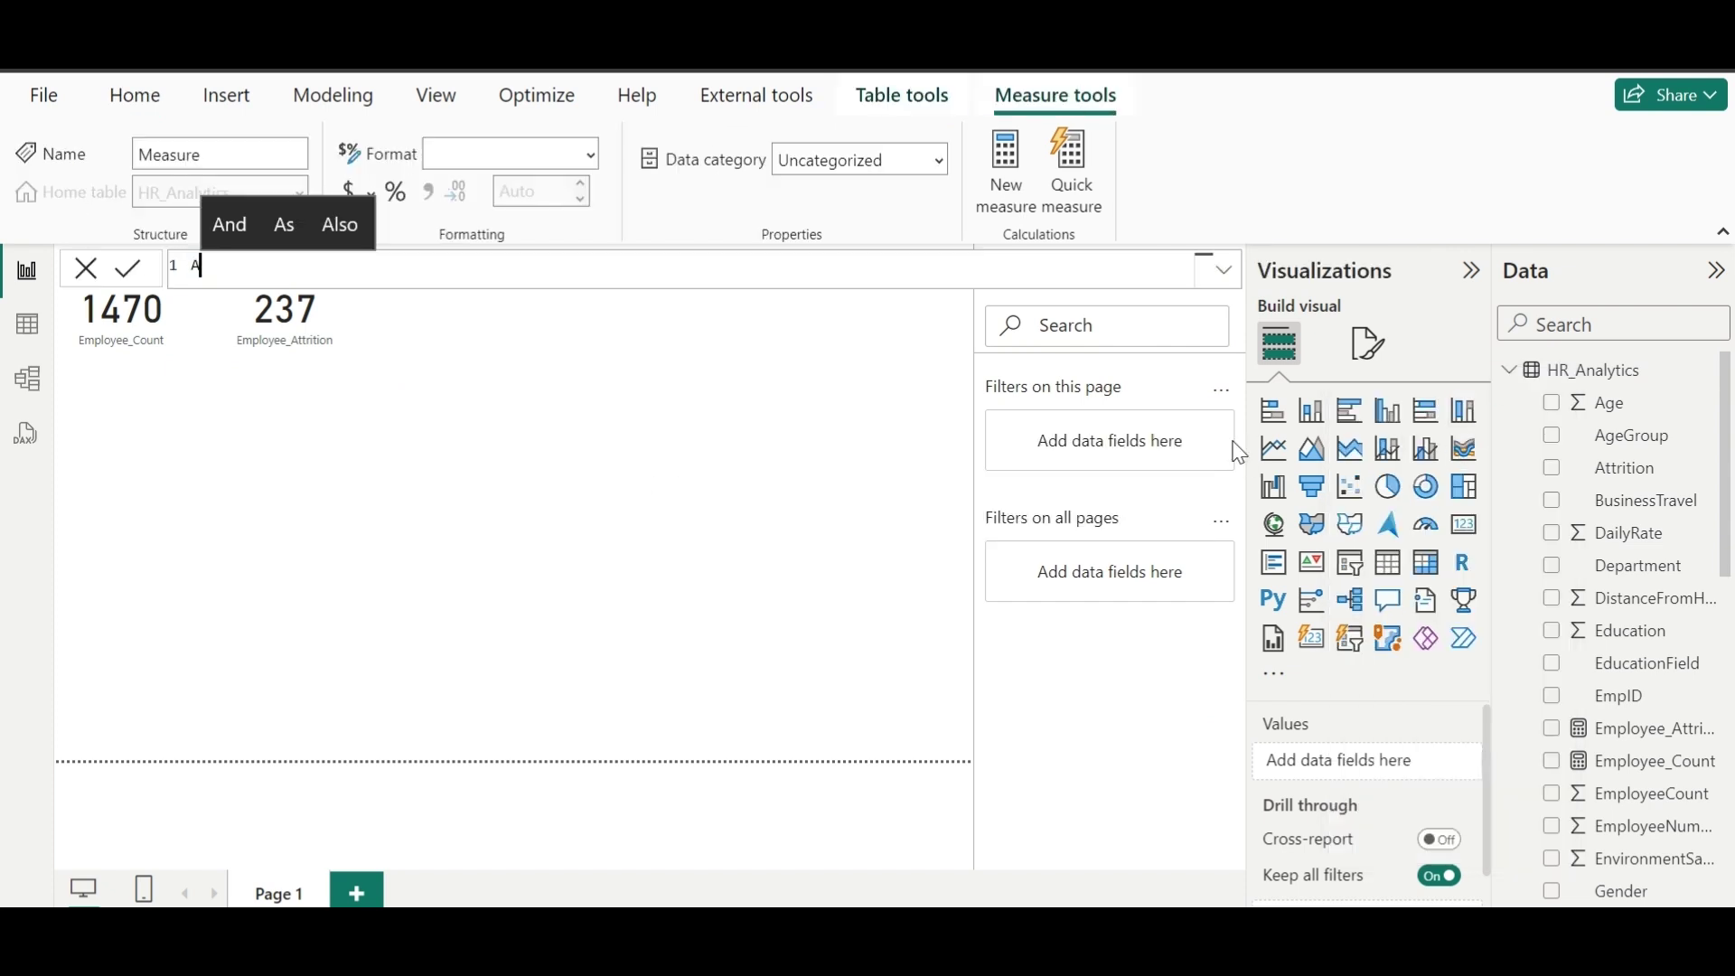
text(vg_Year)
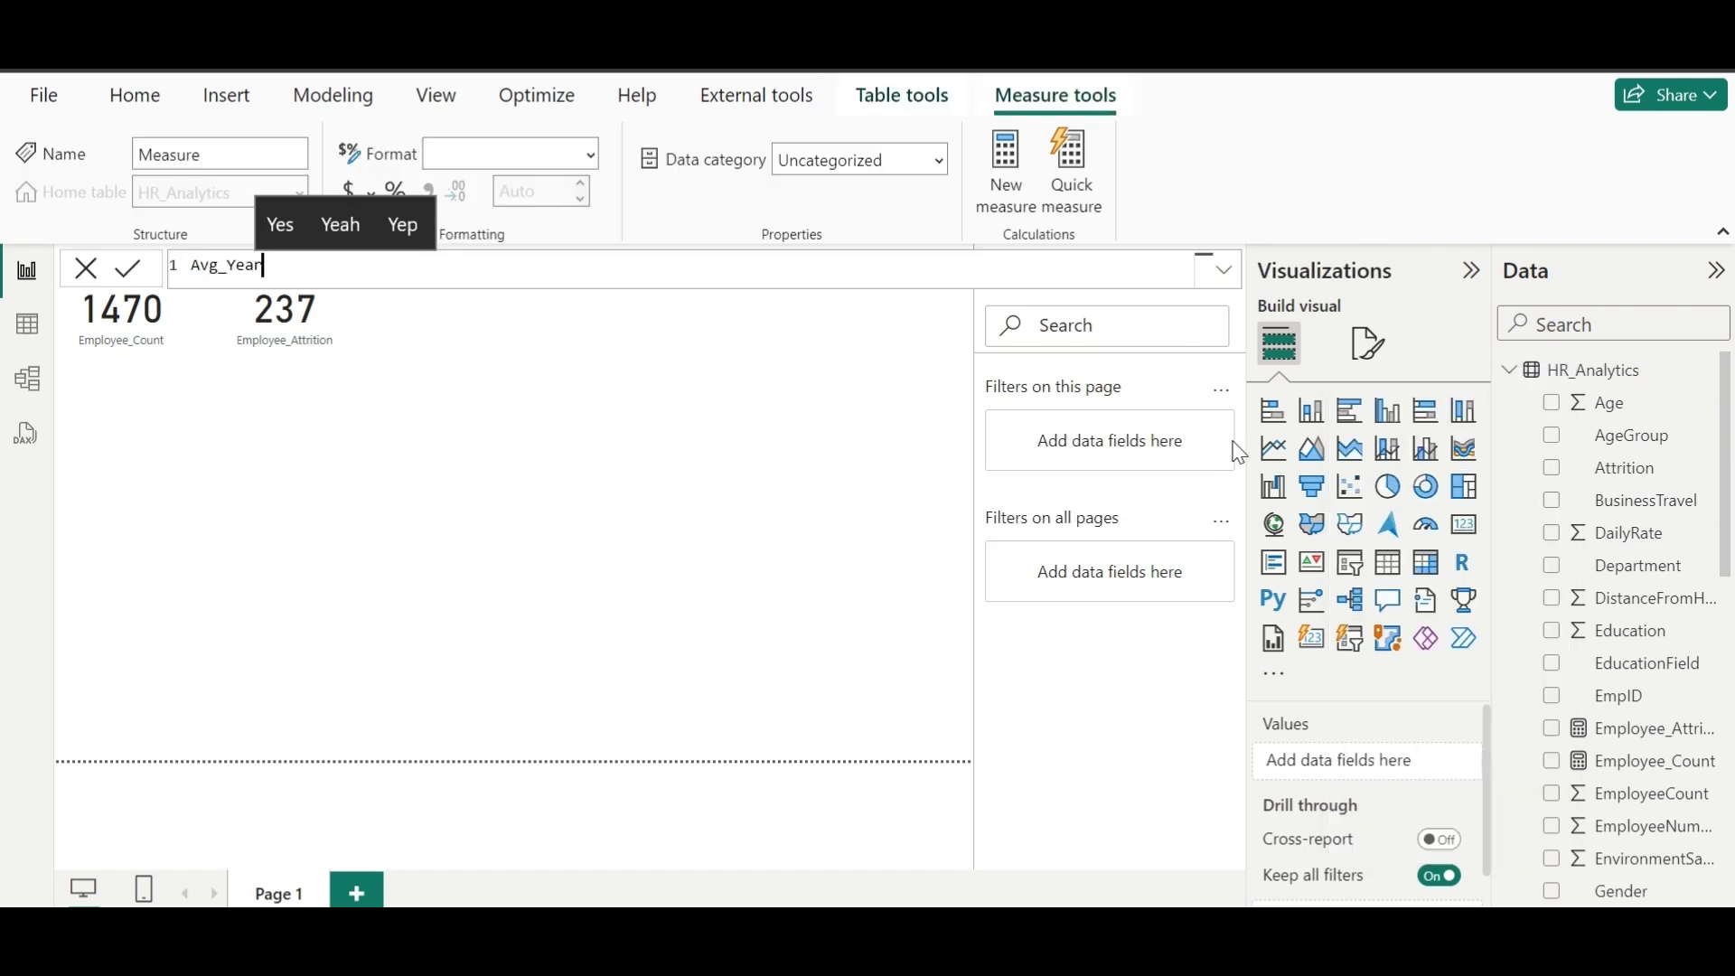
text(s_In)
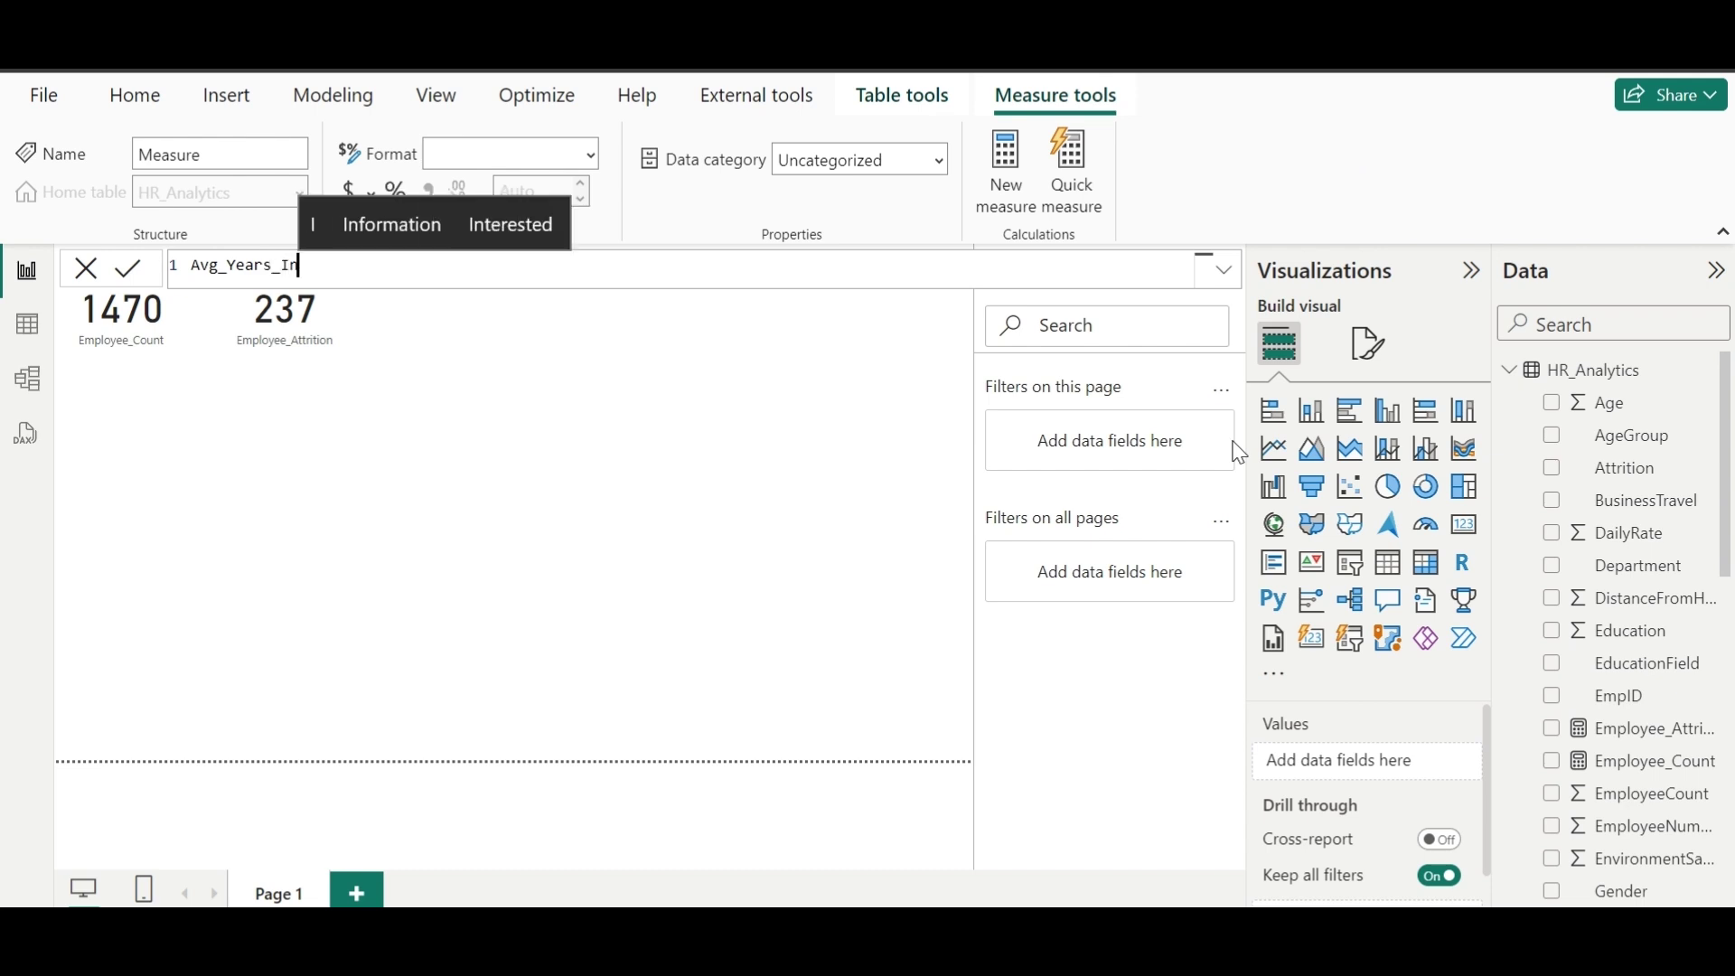
key(BackSpace)
key(BackSpace)
text(at)
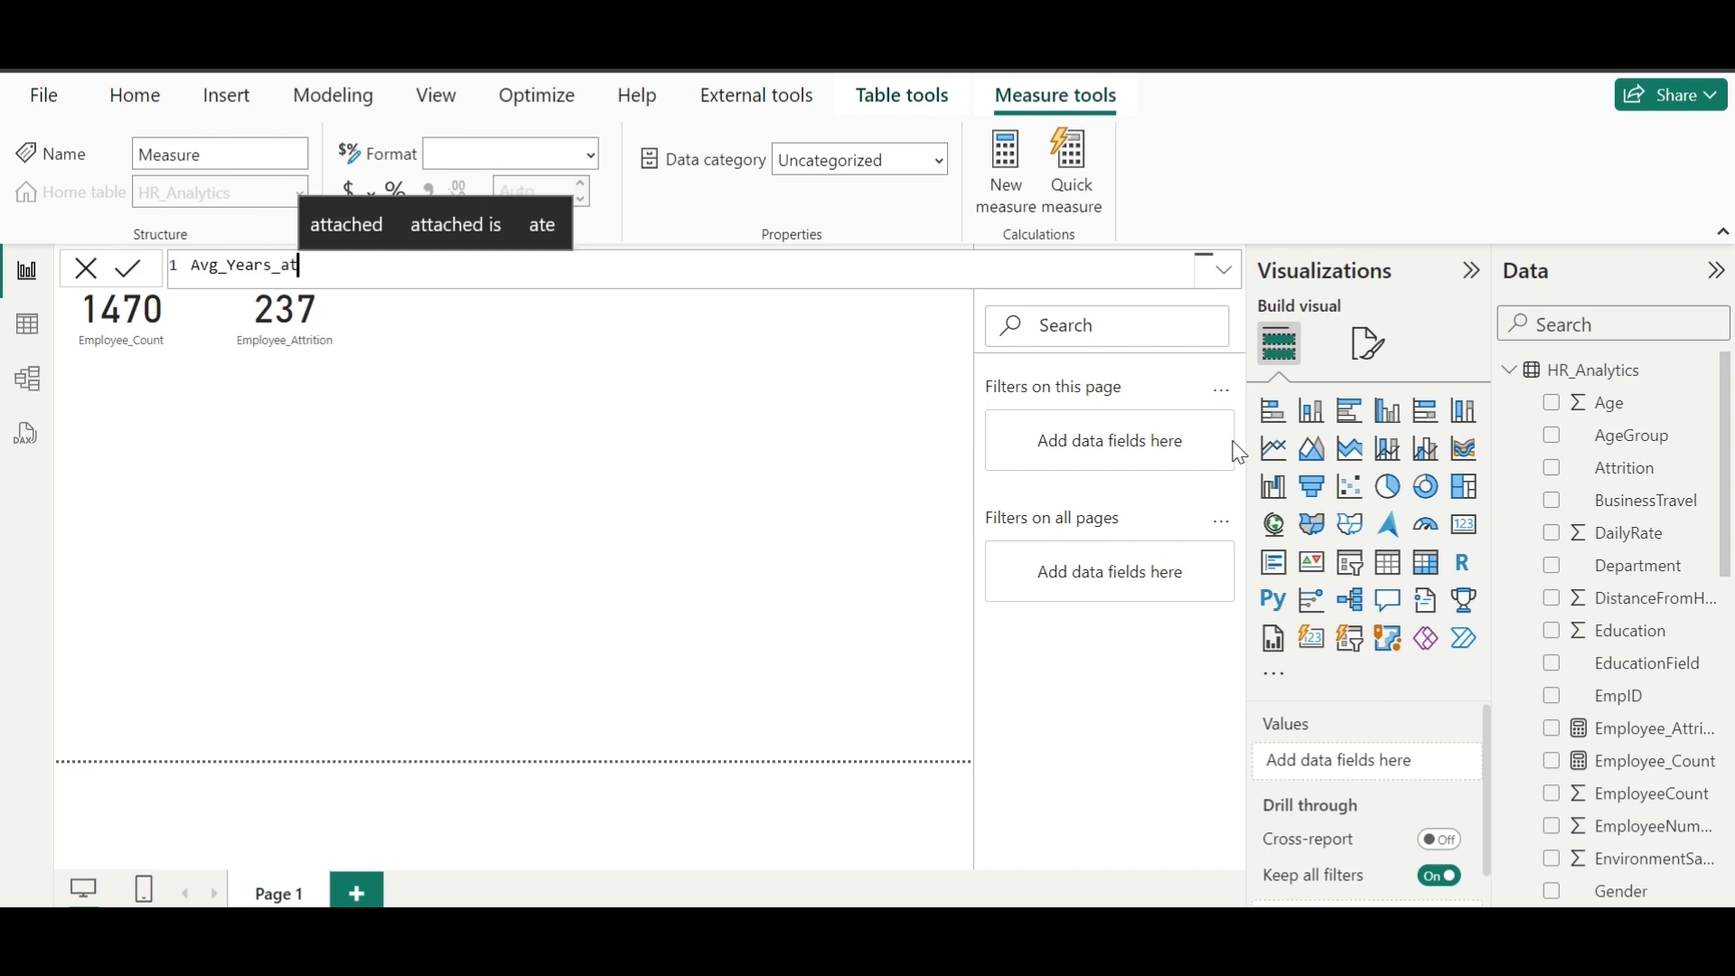
text(Company =)
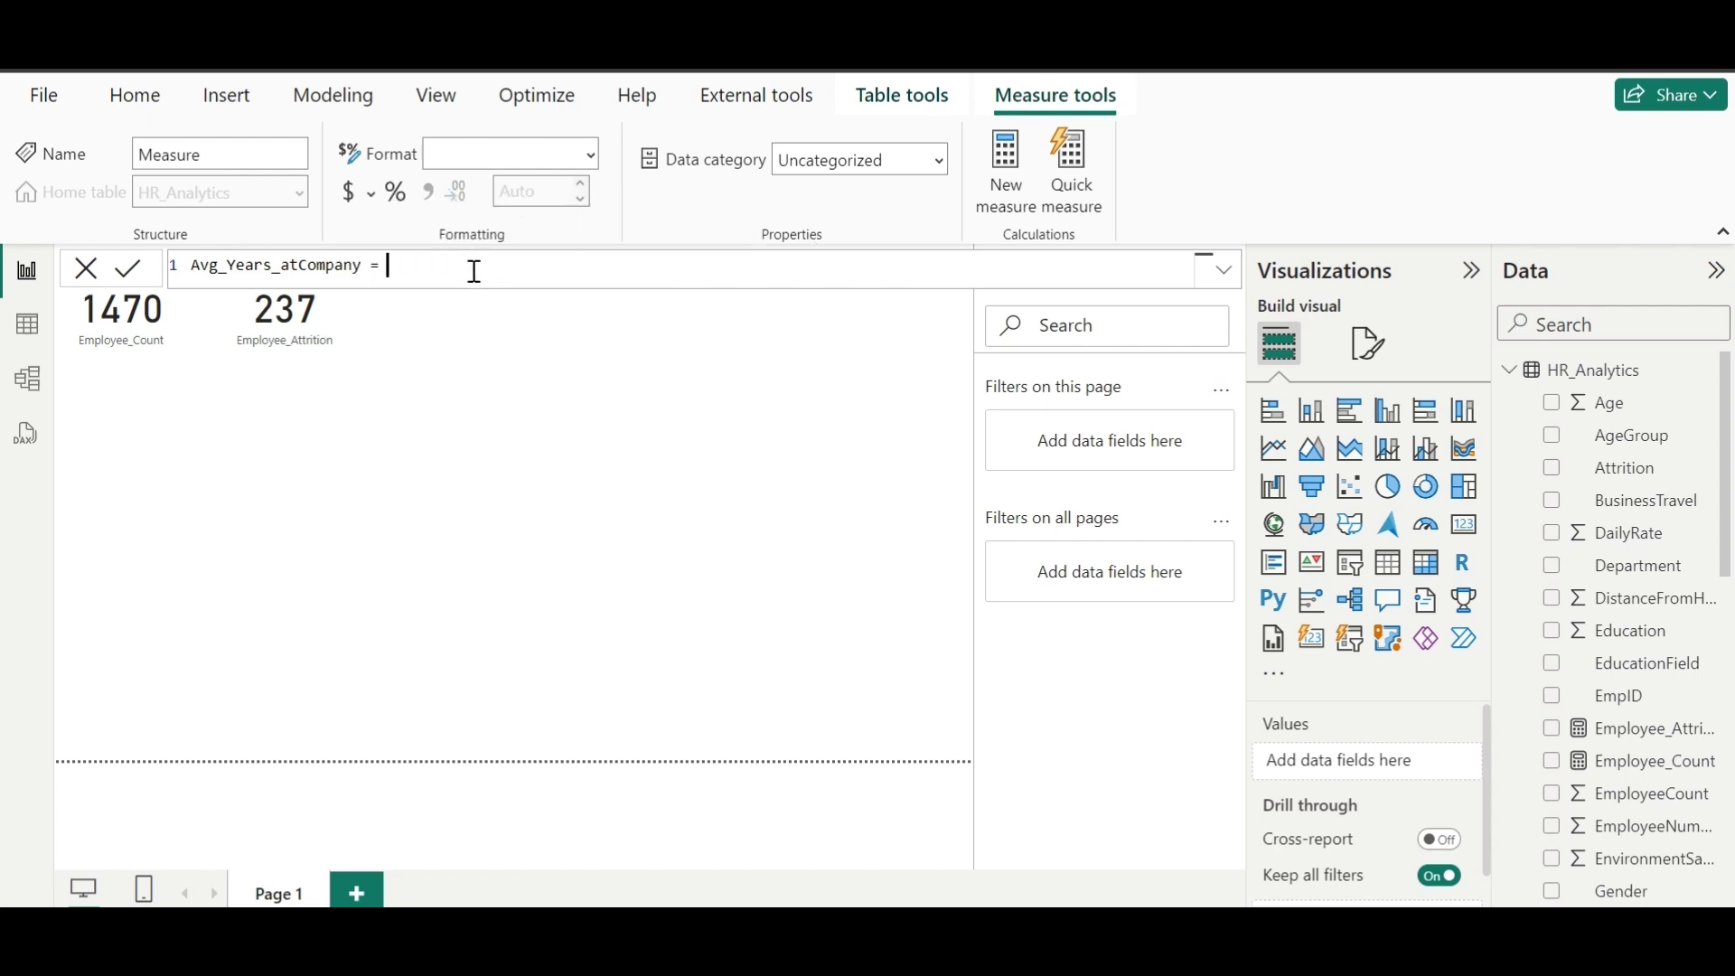
Step: Define Avg_Years_atCompany as AVERAGE(HR_Analytics[YearsAtCompany]) and commit the measure
text( av)
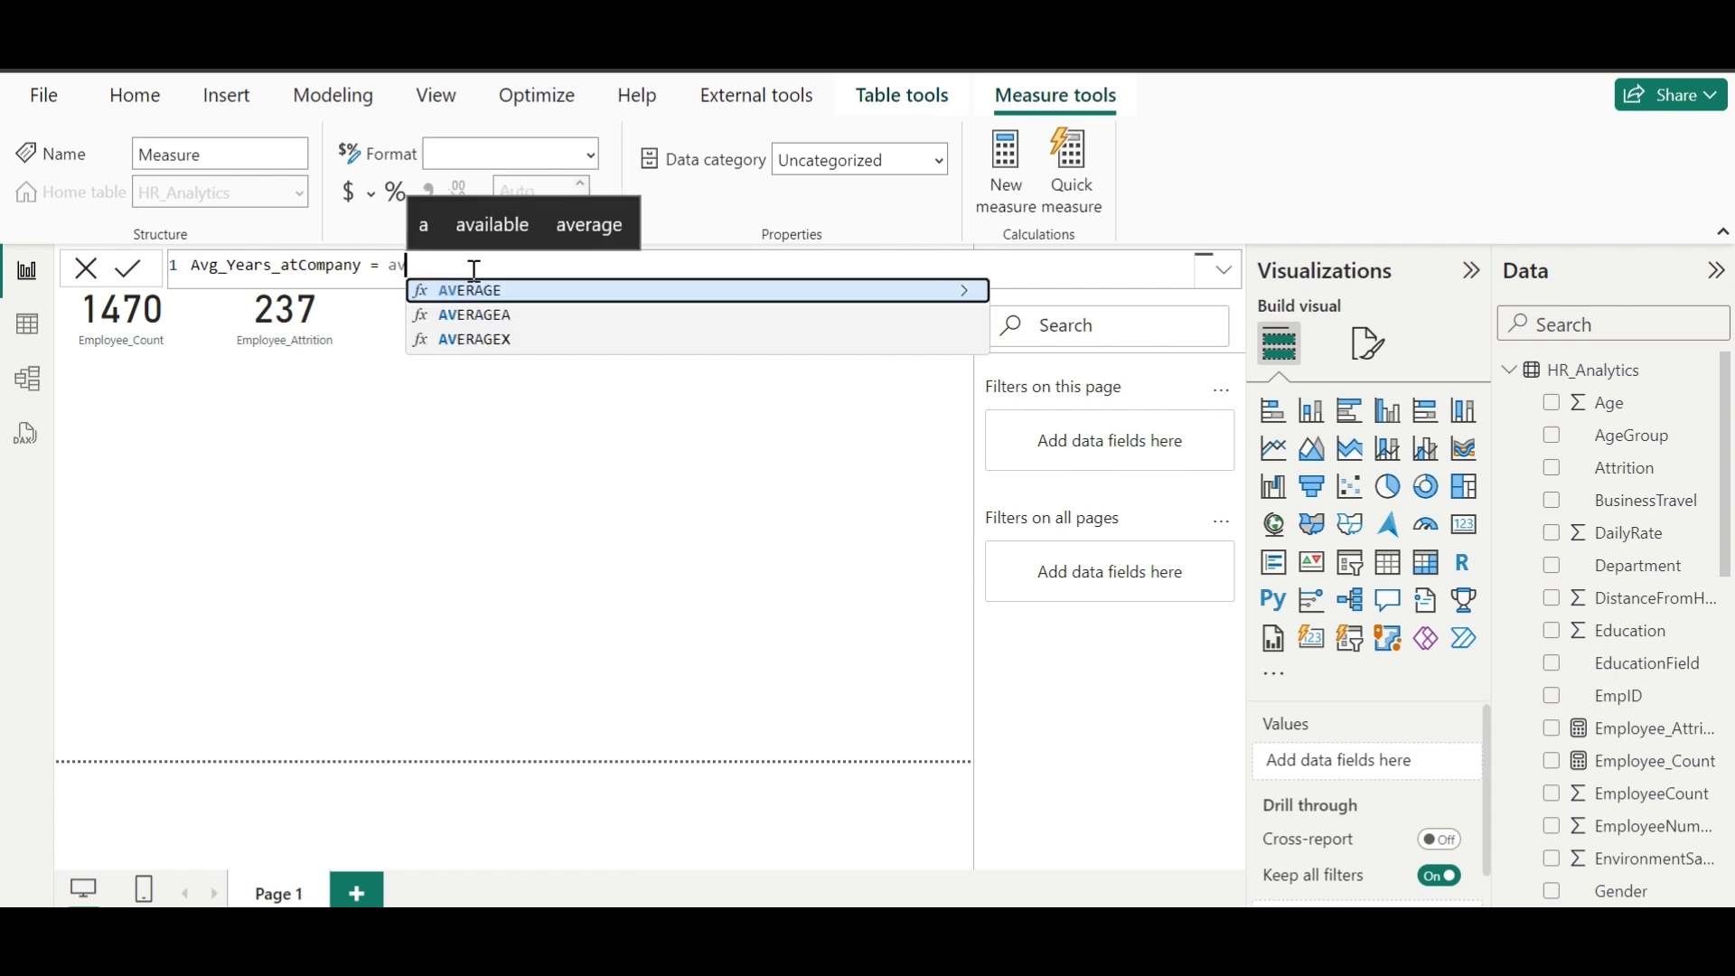
key(Tab)
text(em)
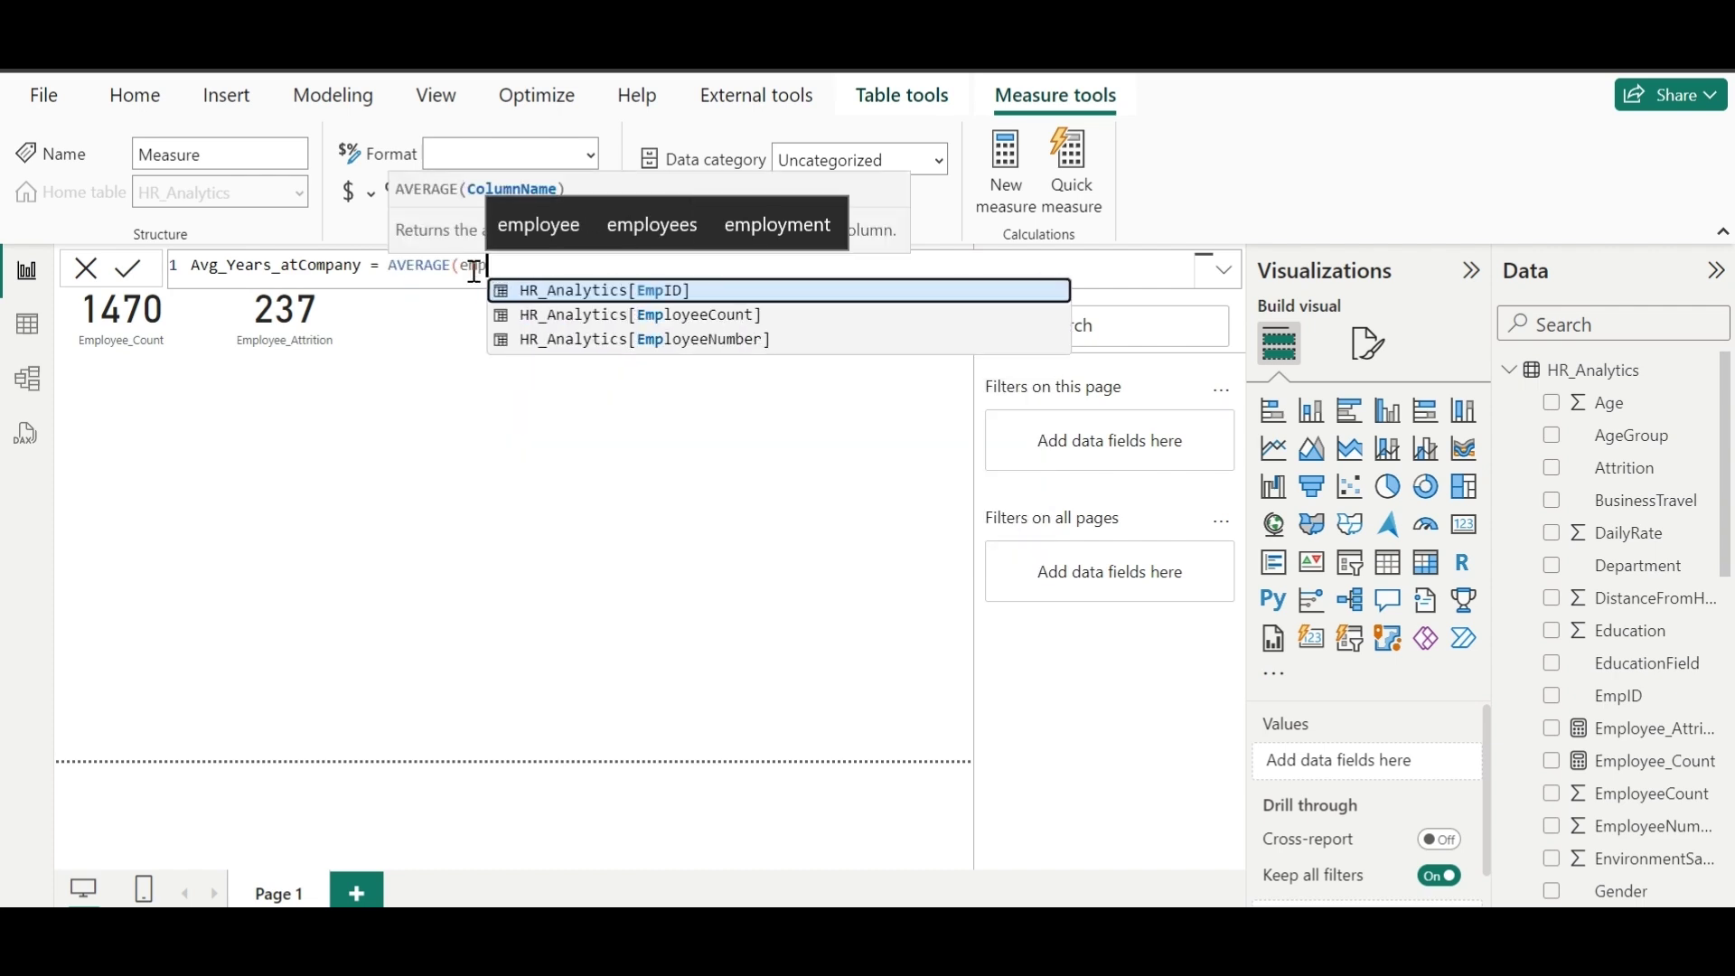
key(BackSpace)
key(Down)
key(Down)
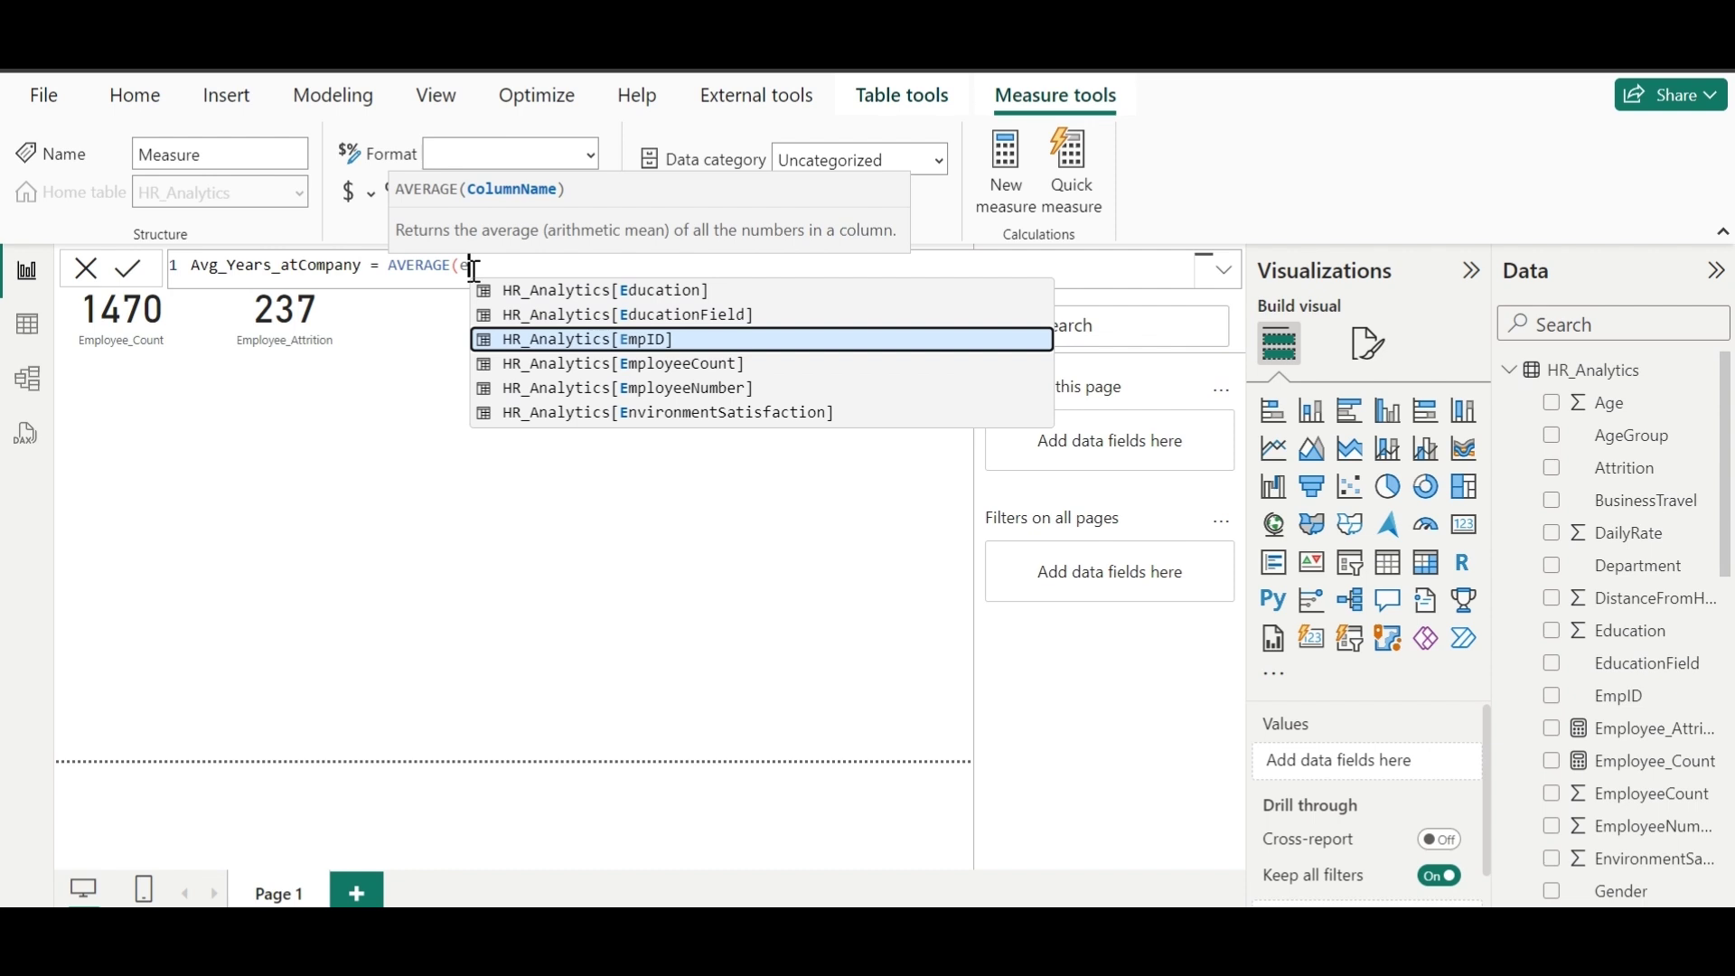
key(BackSpace)
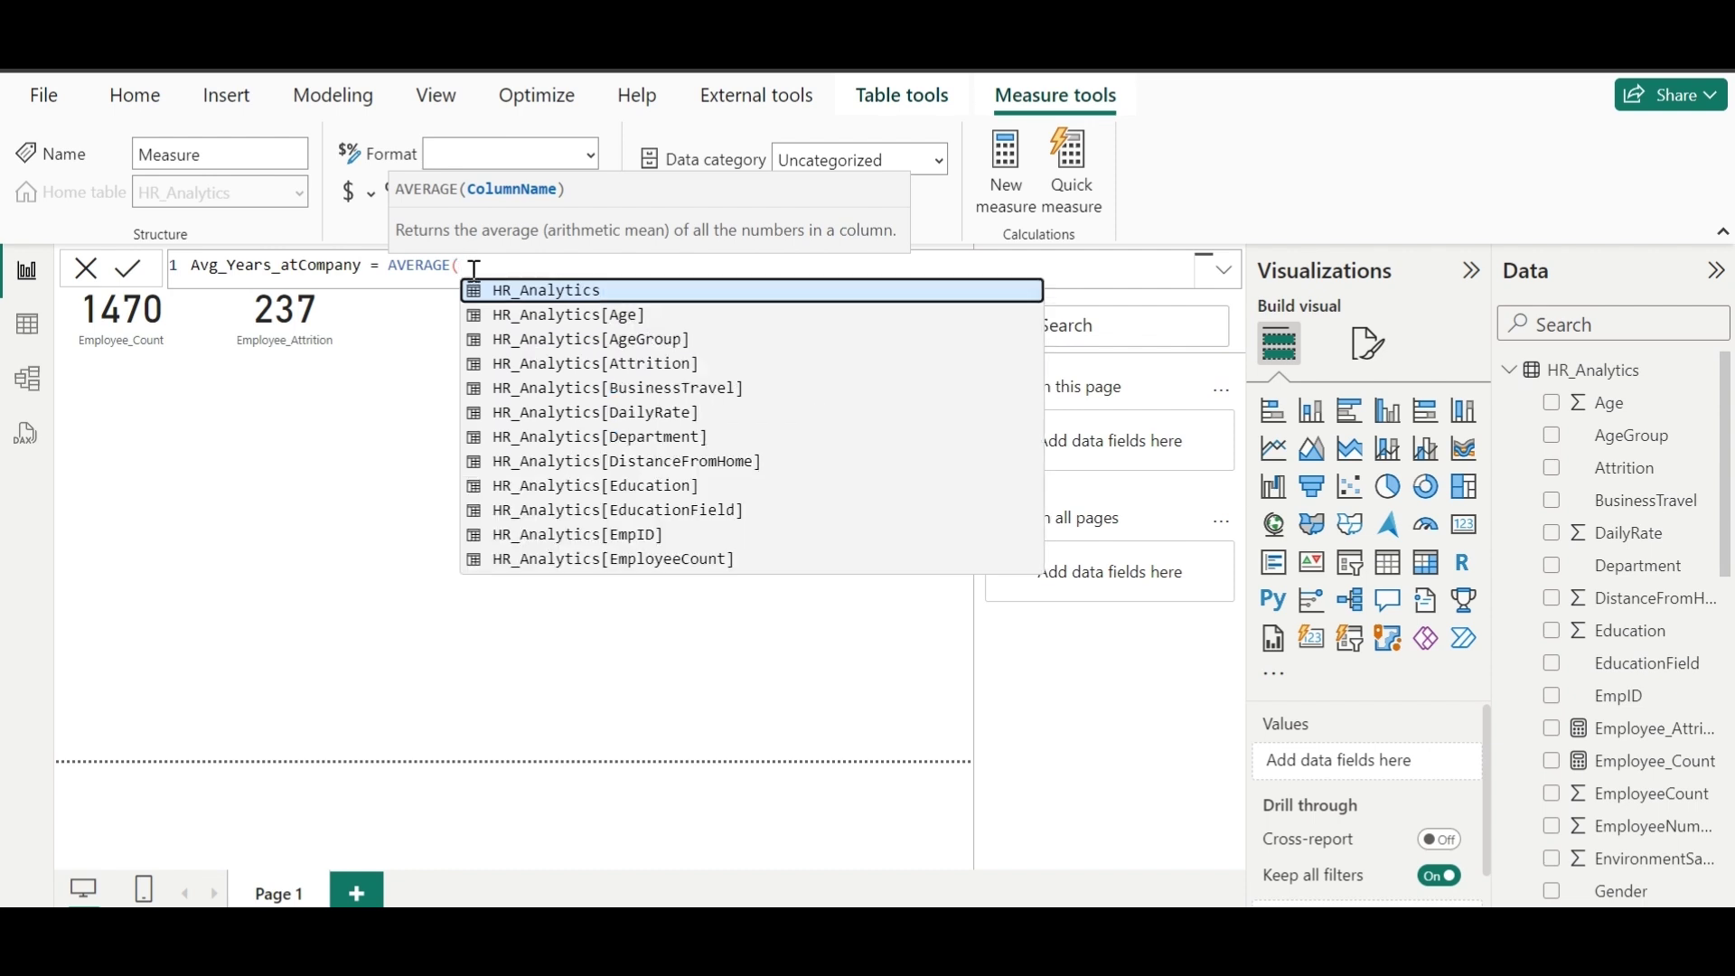
text(com)
key(Down)
key(Down)
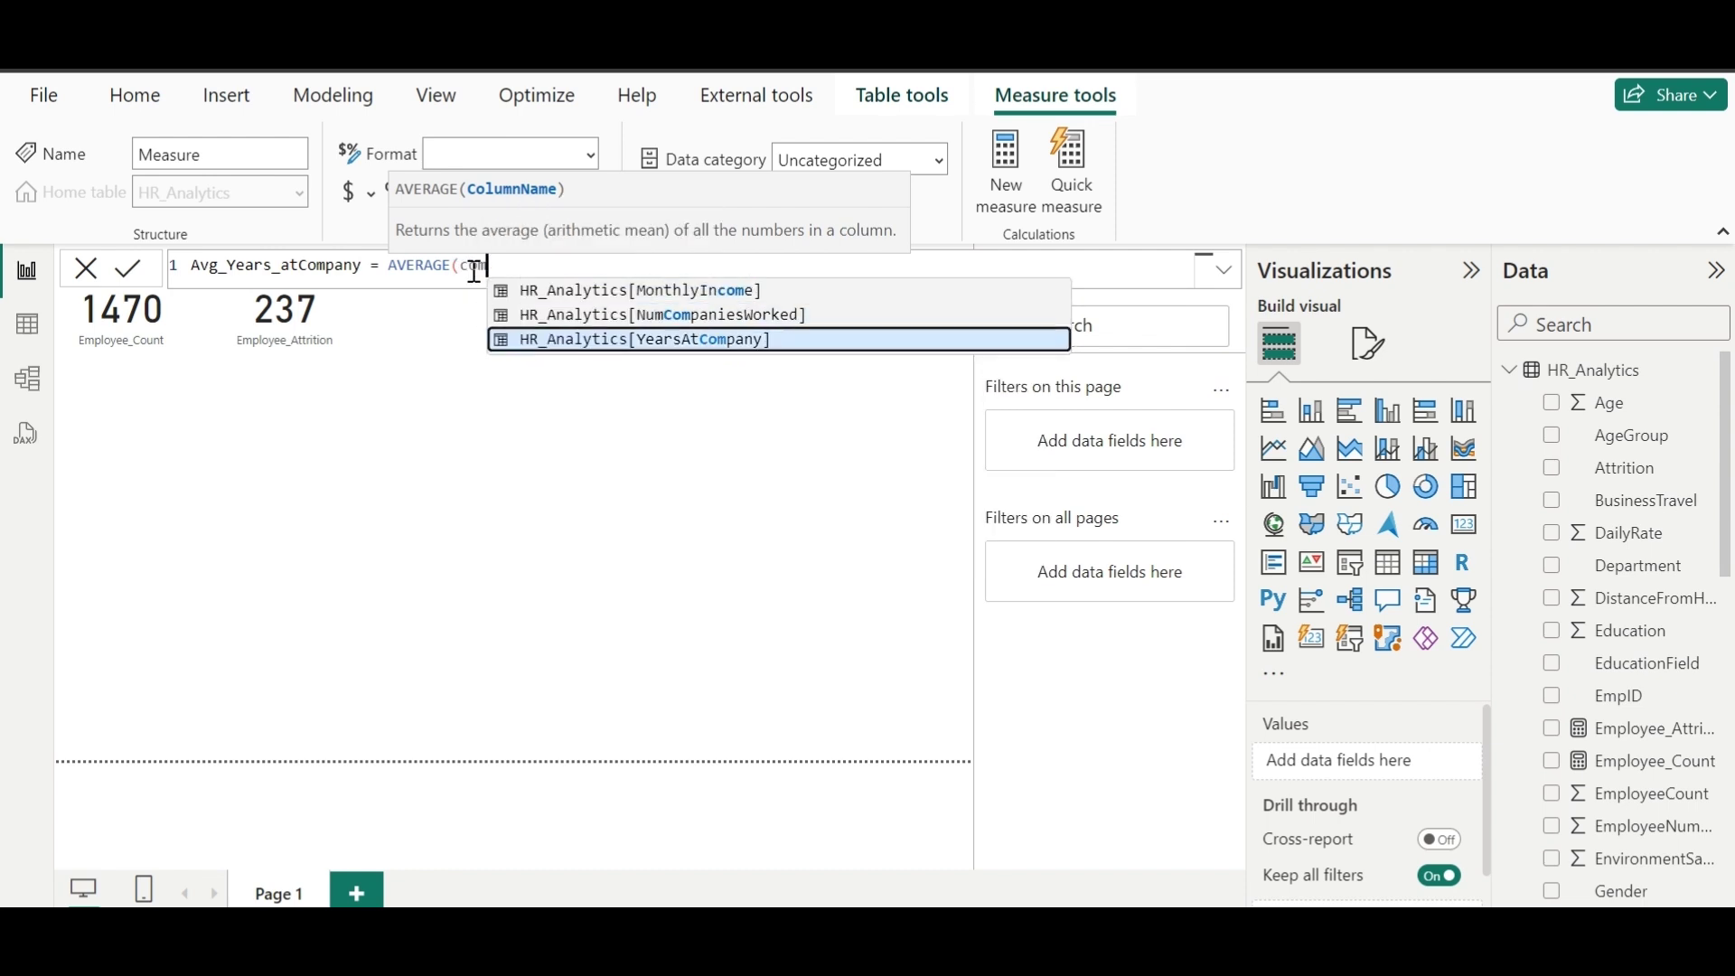
key(Tab)
text())
click(141, 273)
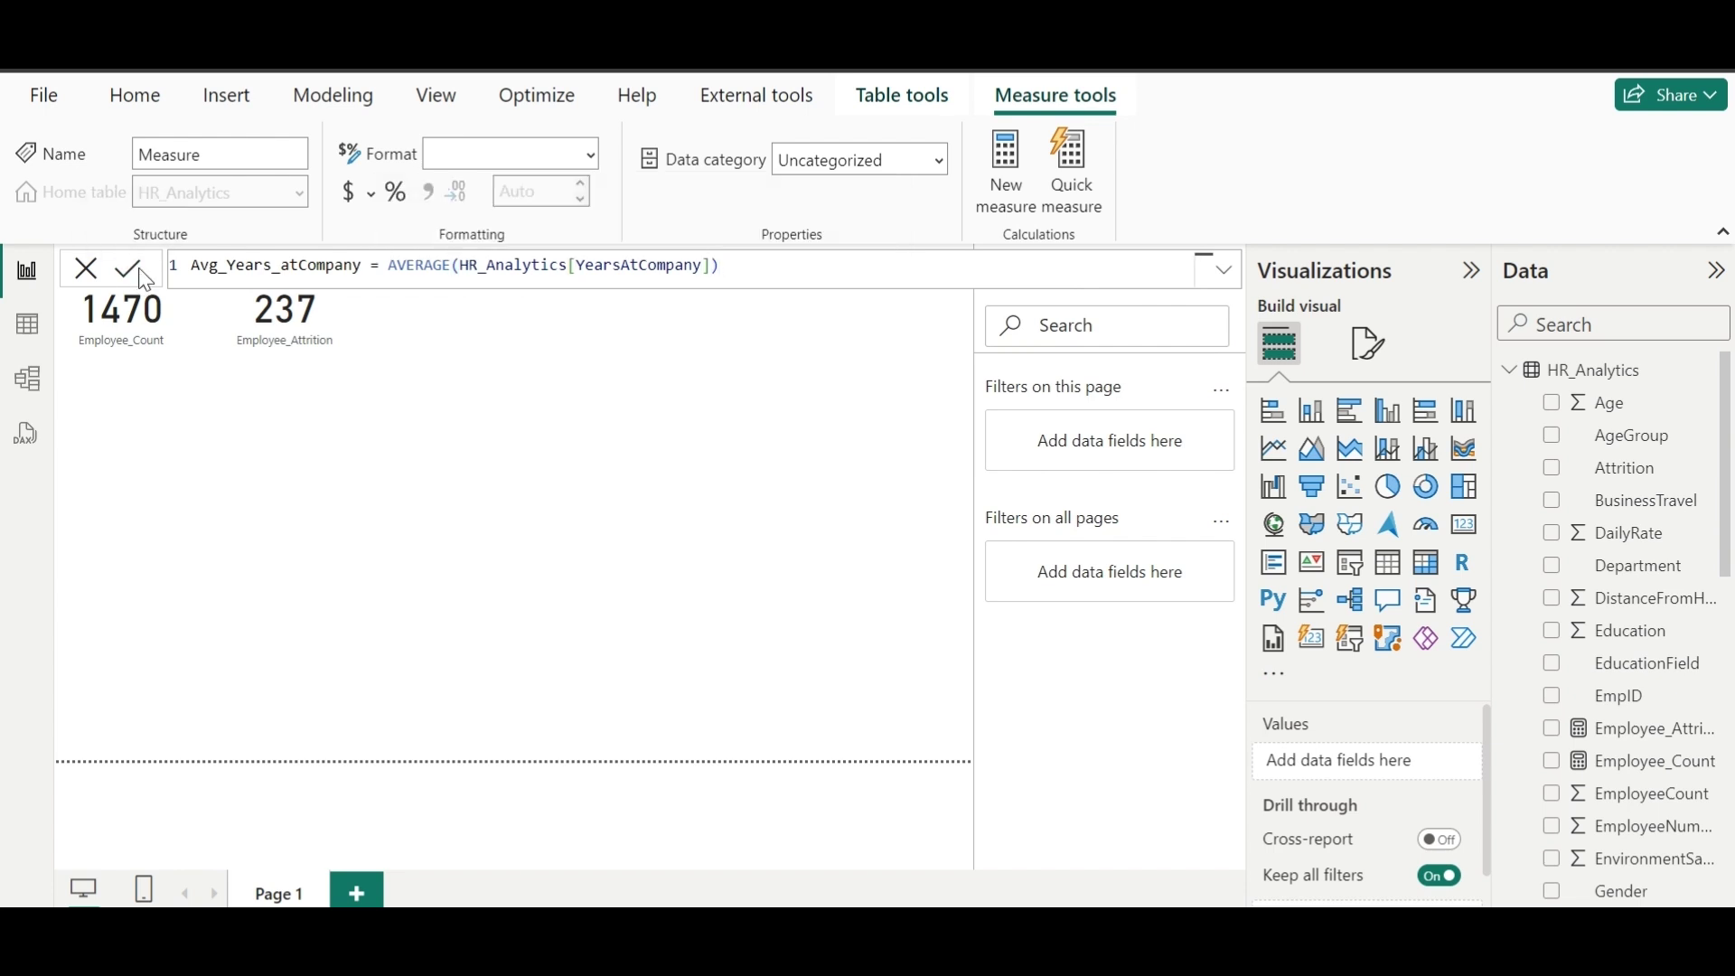
Step: Show Avg_Years_atCompany in a card beside the Employee_Attrition card, with 0 decimal places for the value
drag(1626, 500, 785, 360)
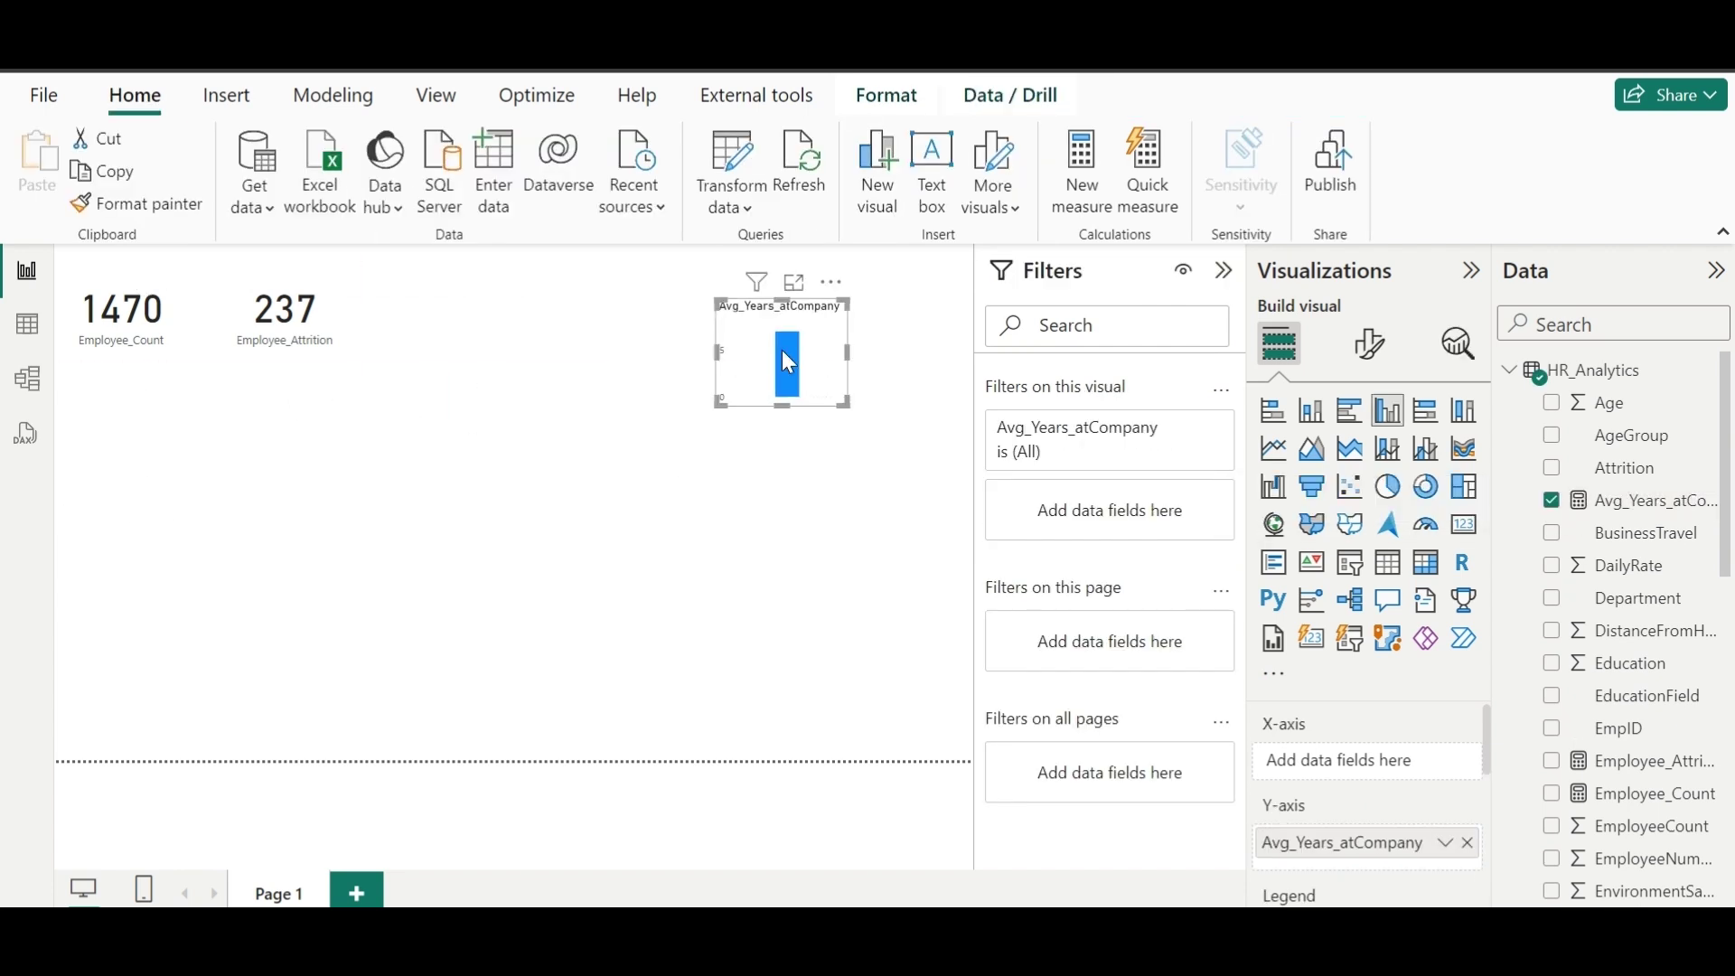
click(1370, 344)
click(1333, 540)
scroll(1316, 796, down, 2)
click(1315, 796)
text(0)
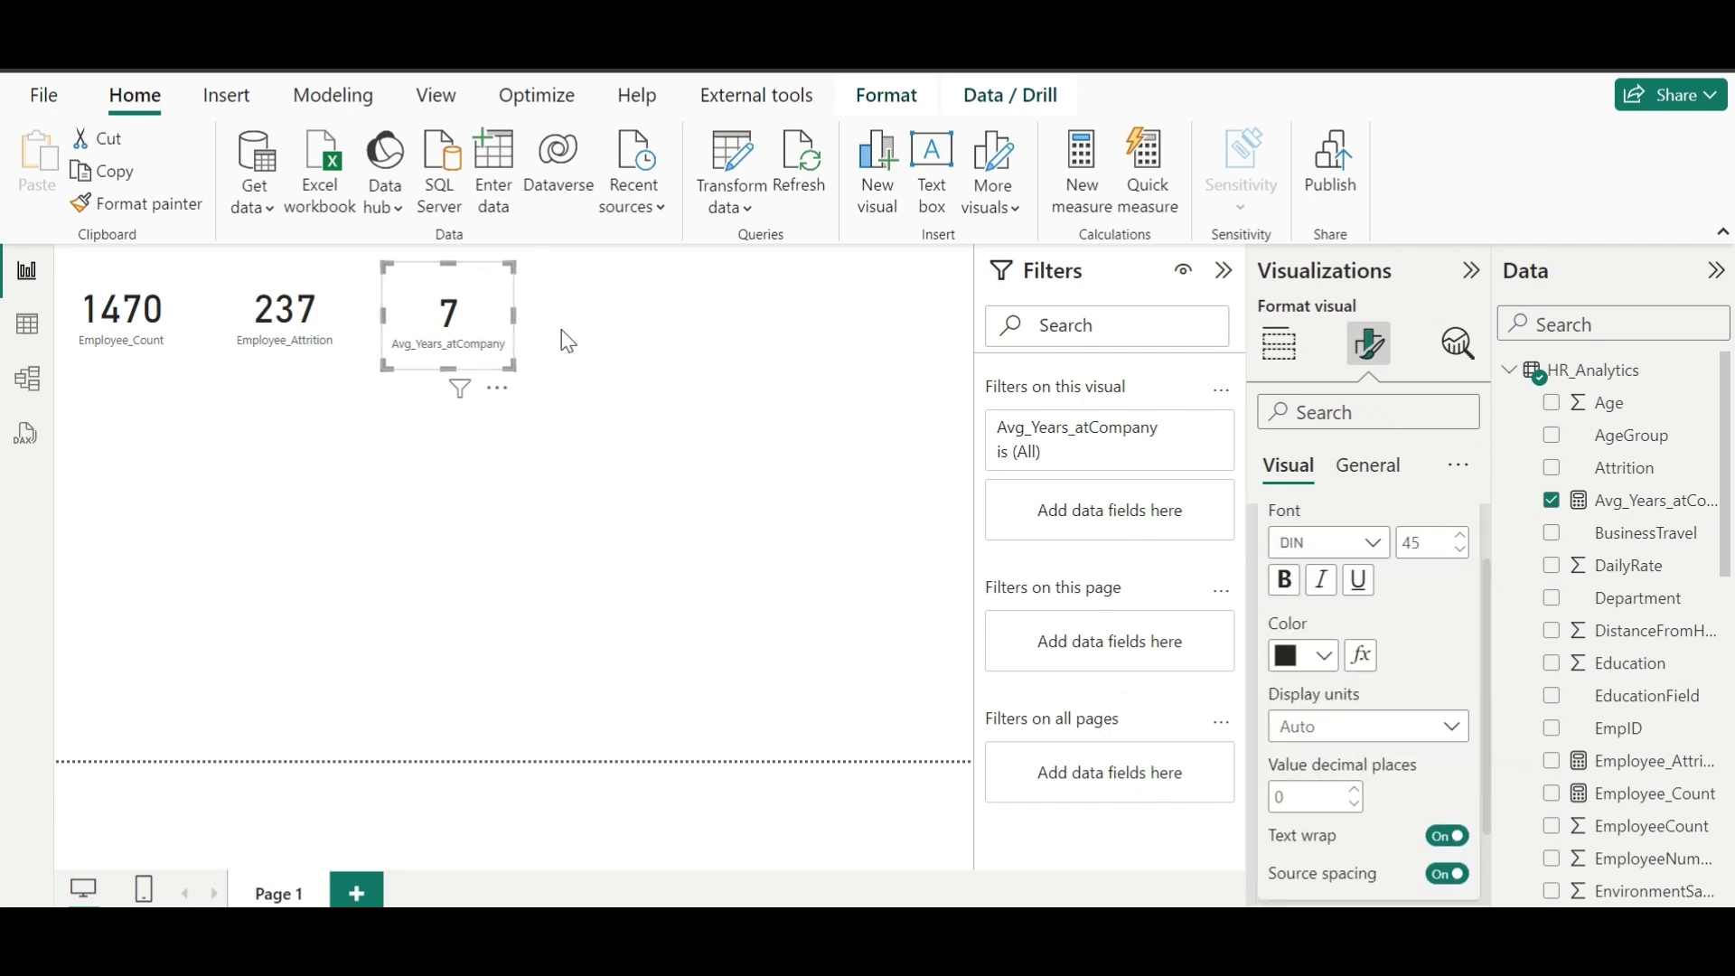
click(567, 341)
Step: Start a new measure in the HR_Analytics table and name it Years_With_Text
right_click(1581, 370)
click(1431, 435)
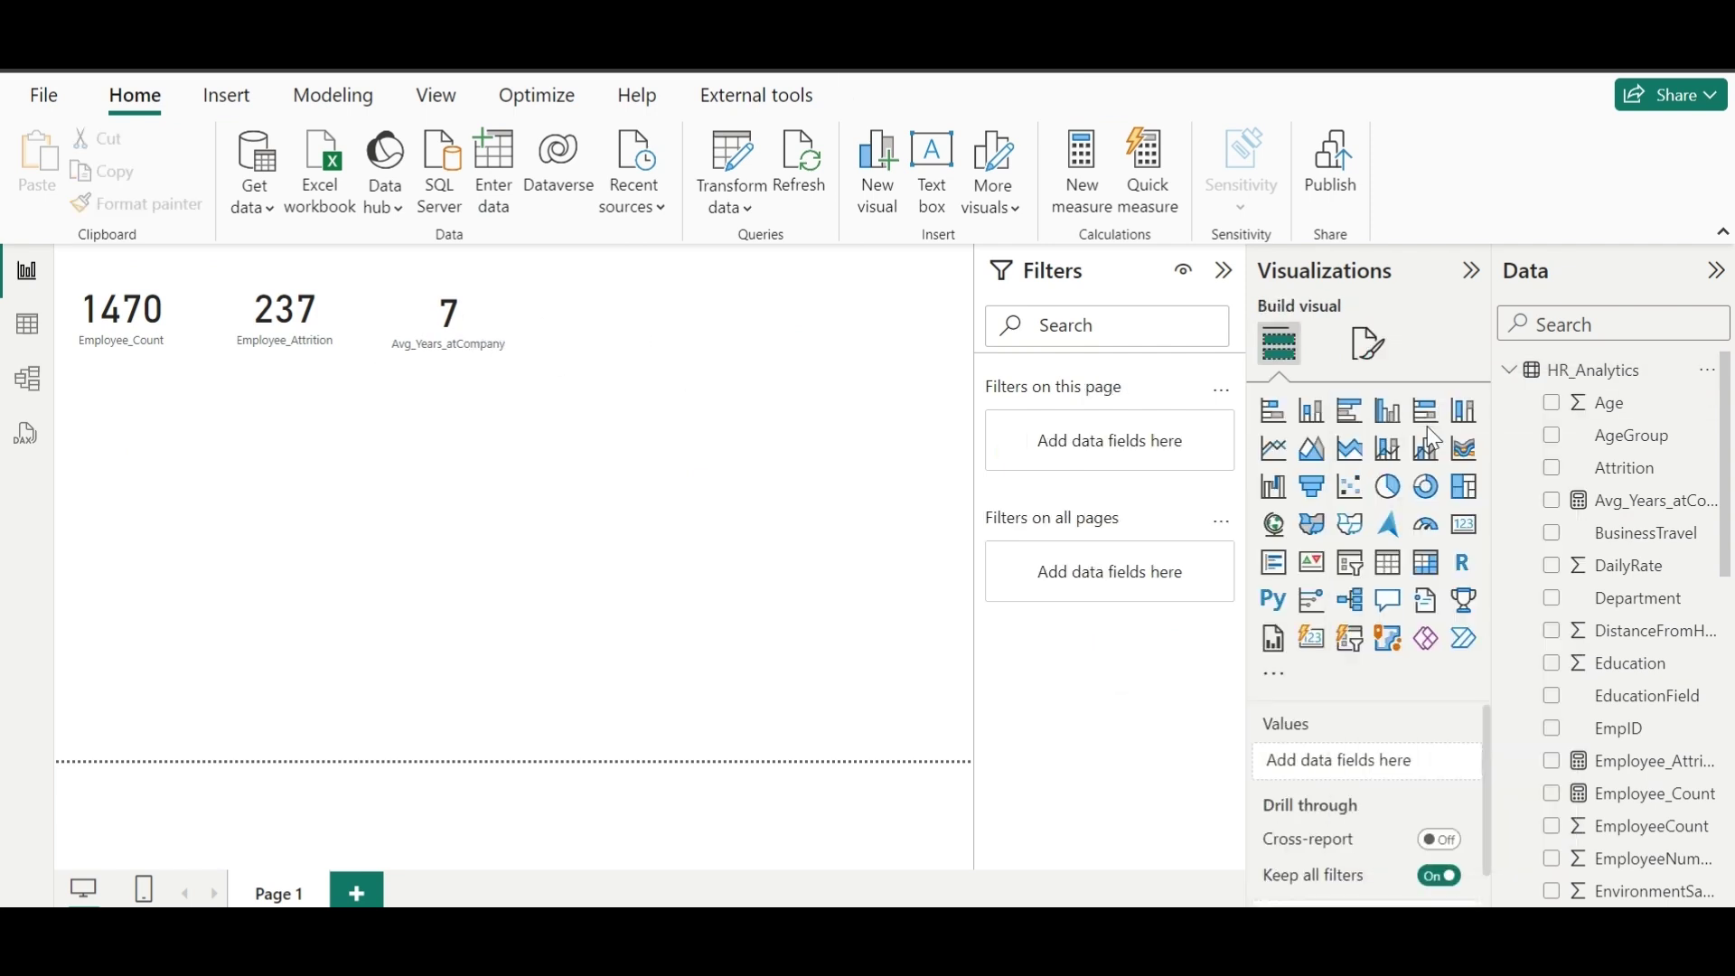
text(Year)
key(BackSpace)
key(BackSpace)
key(BackSpace)
text(ear )
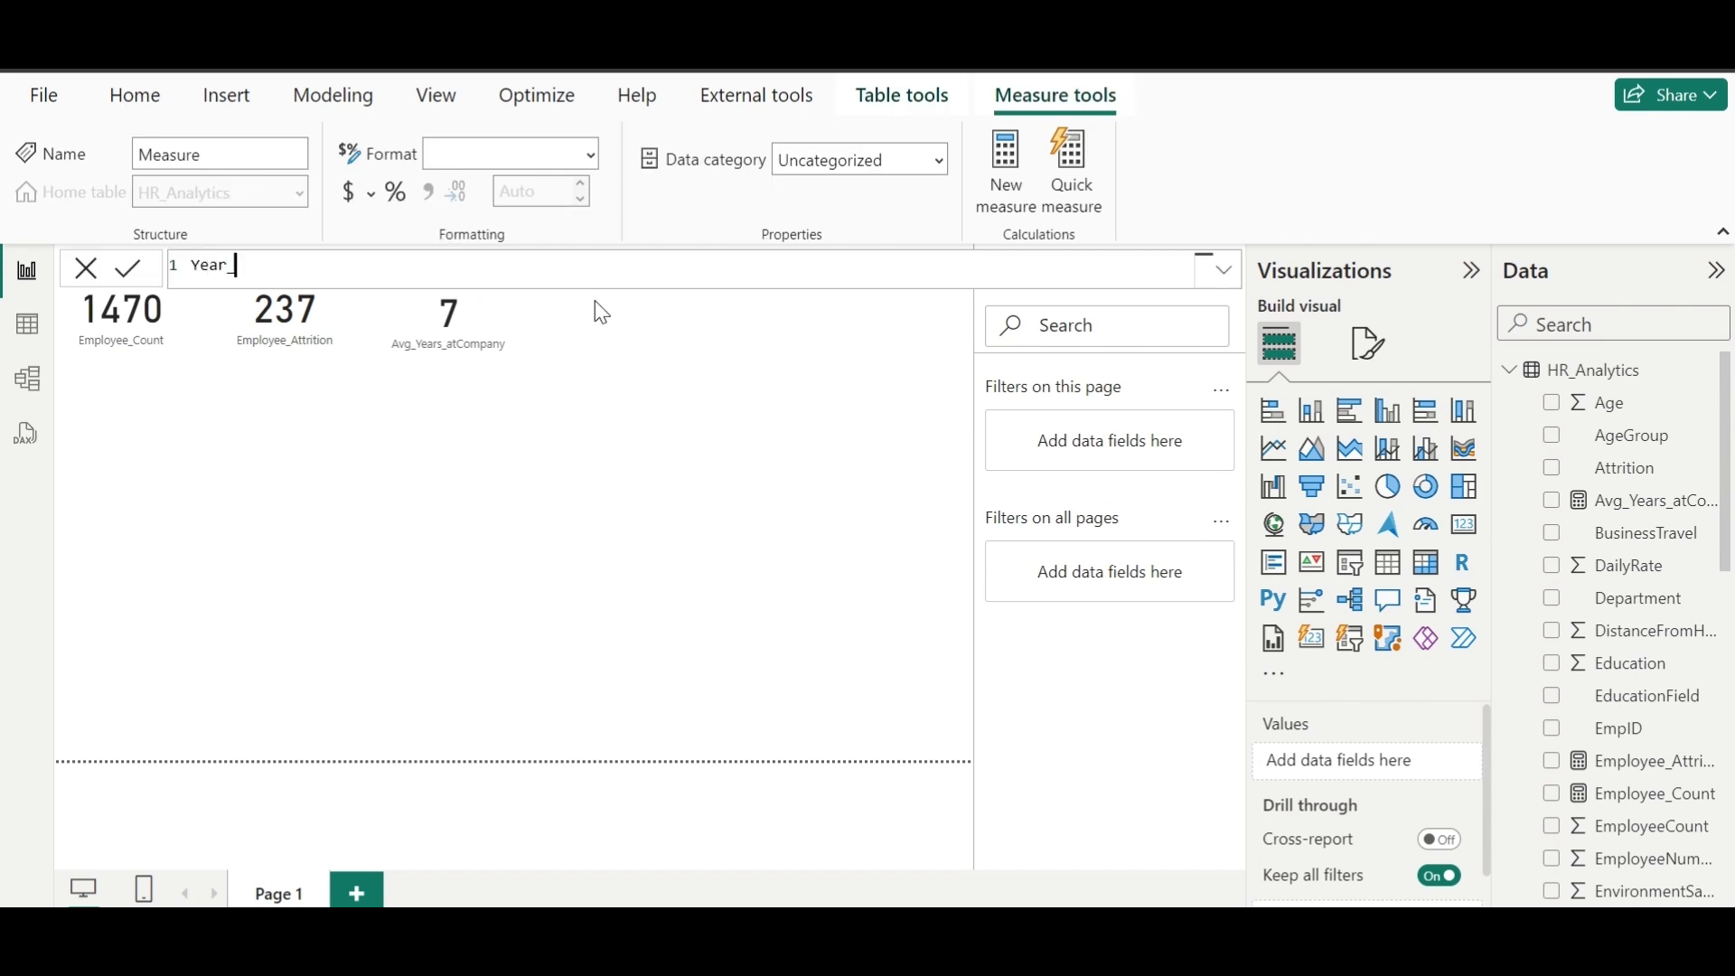
text(rs_With_Text = year)
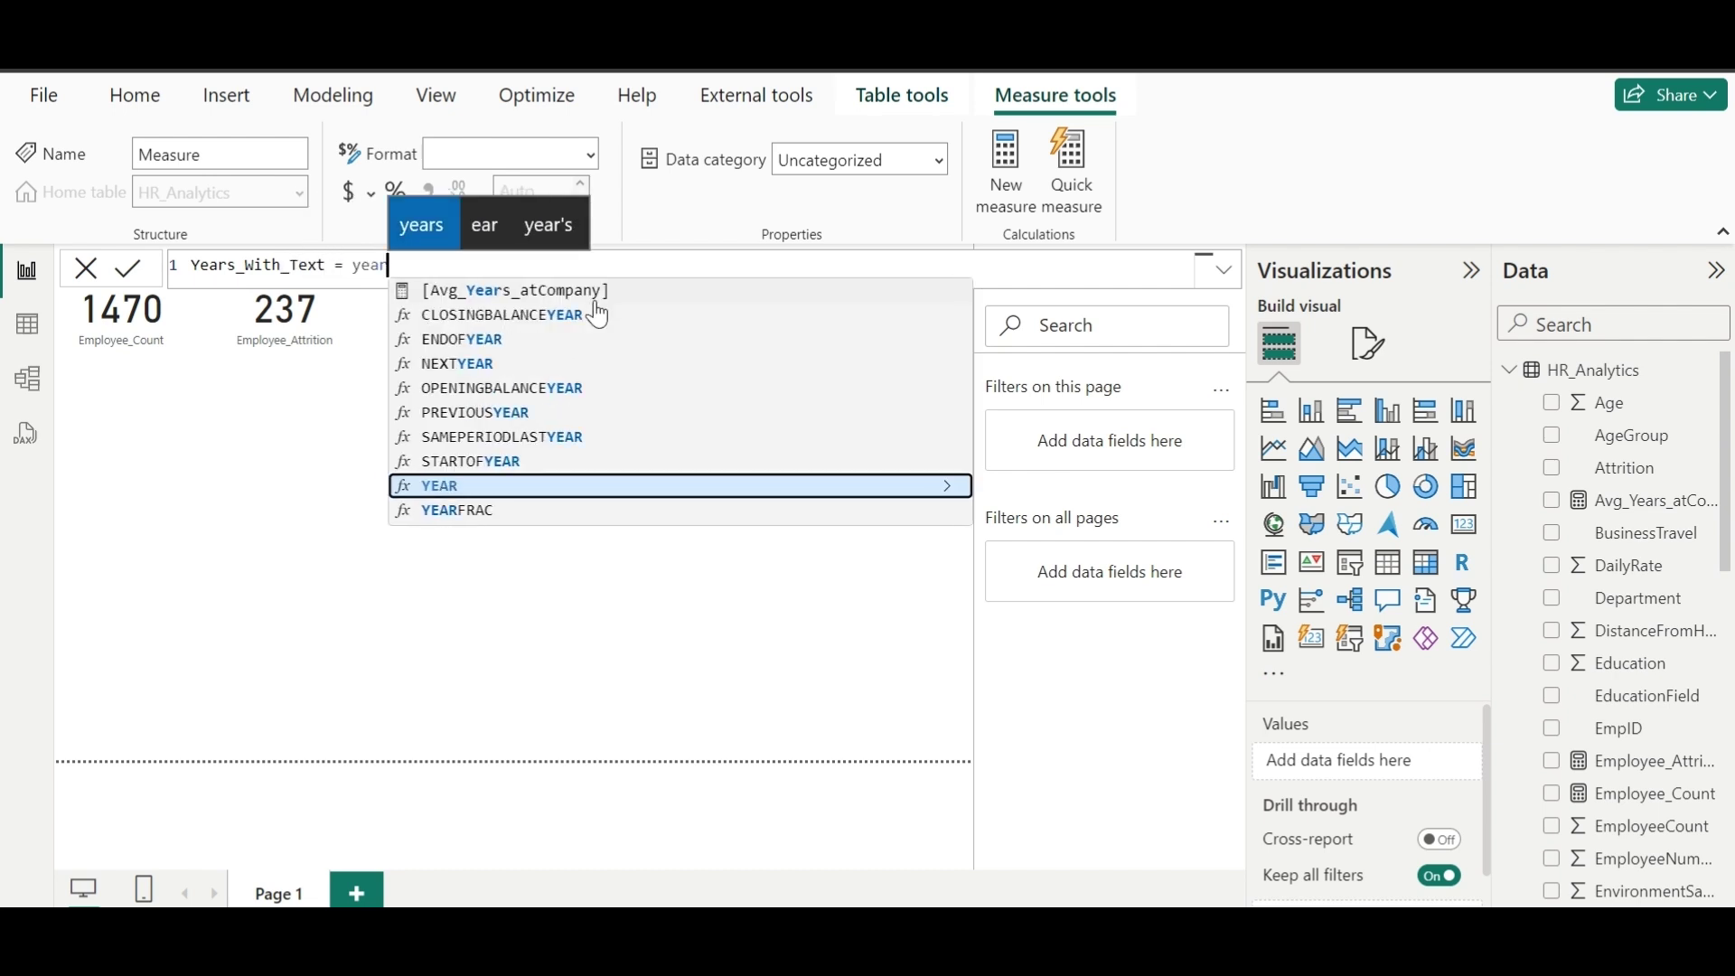
Step: Insert a reference to the Avg_Years_atCompany measure in the Years_With_Text formula
key(Up)
key(Up)
key(Up)
key(Up)
key(Up)
key(Up)
click(594, 300)
Step: Wrap the [Avg_Years_atCompany] reference in ROUND with 0 digits, append &" Years" and commit the measure
click(357, 264)
text(round)
key(Tab)
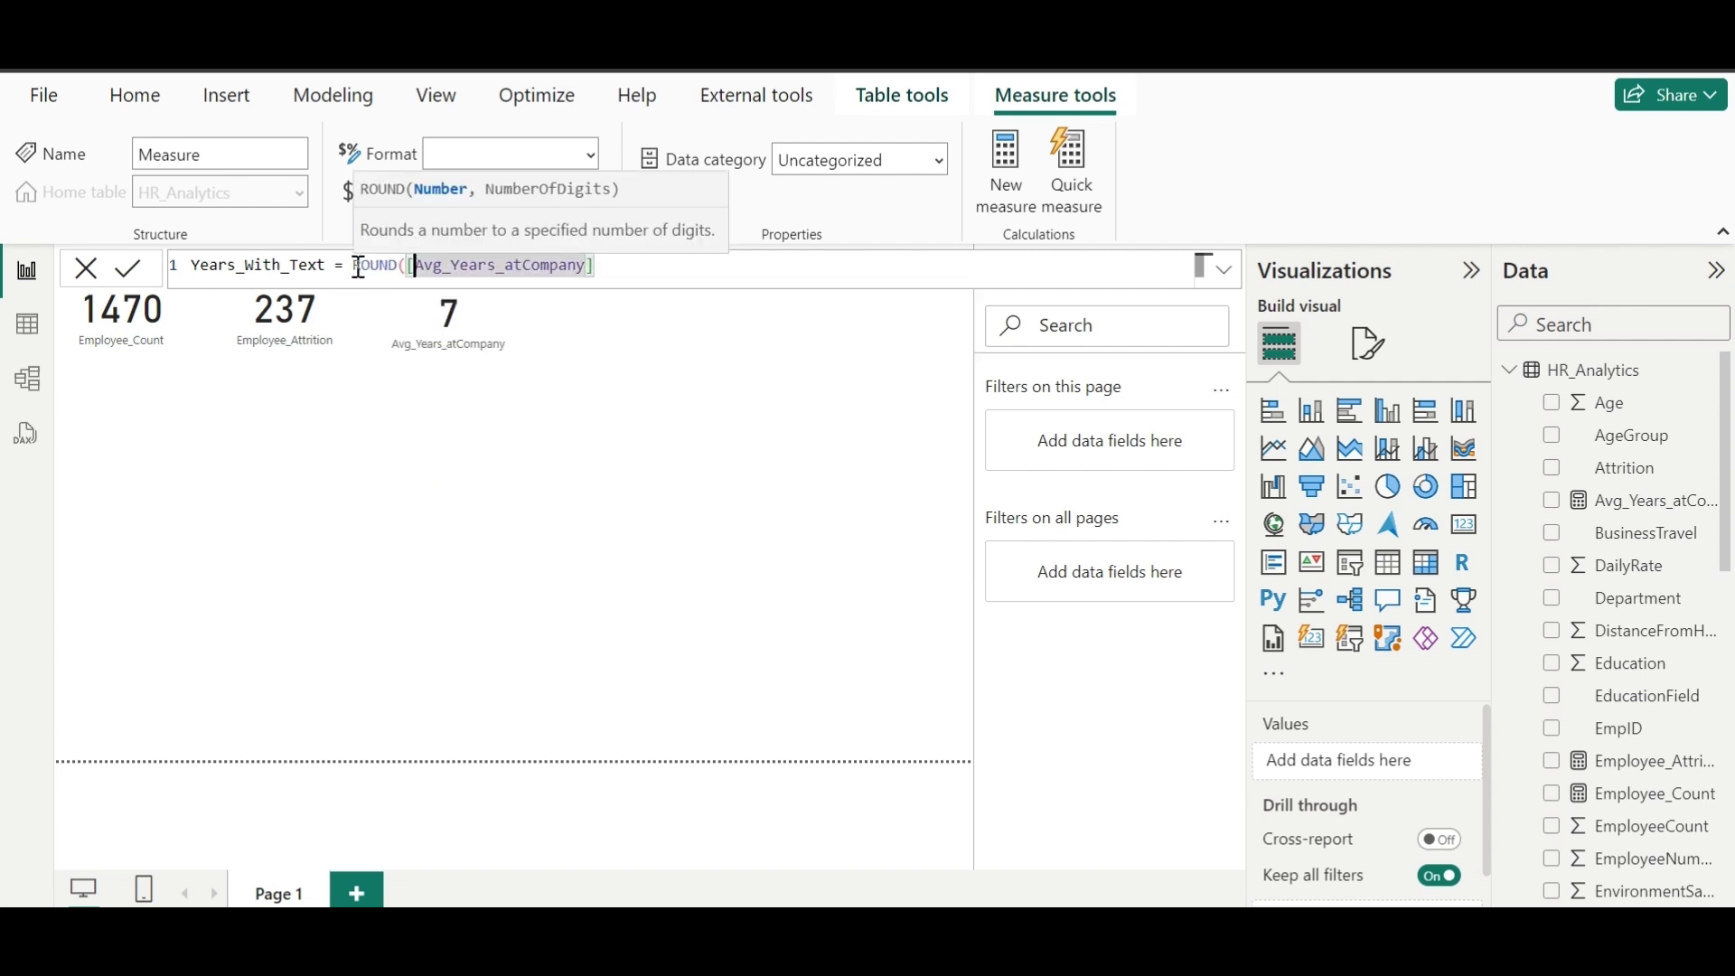
key(End)
text(,)
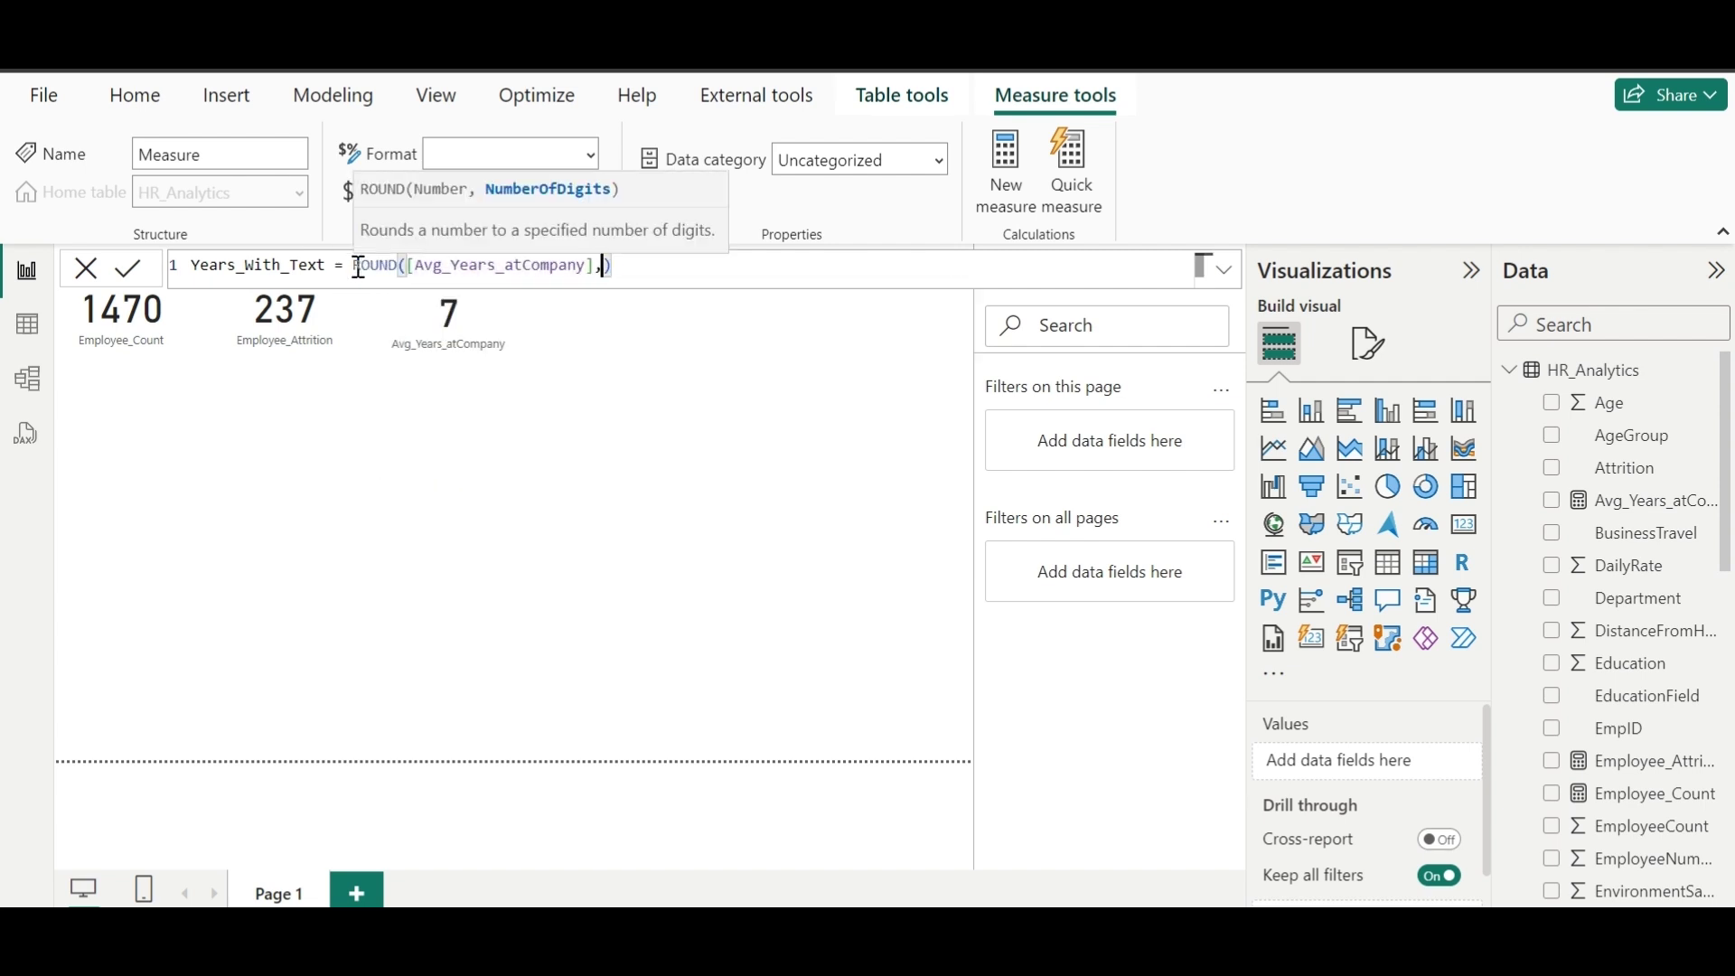
text(0)&)
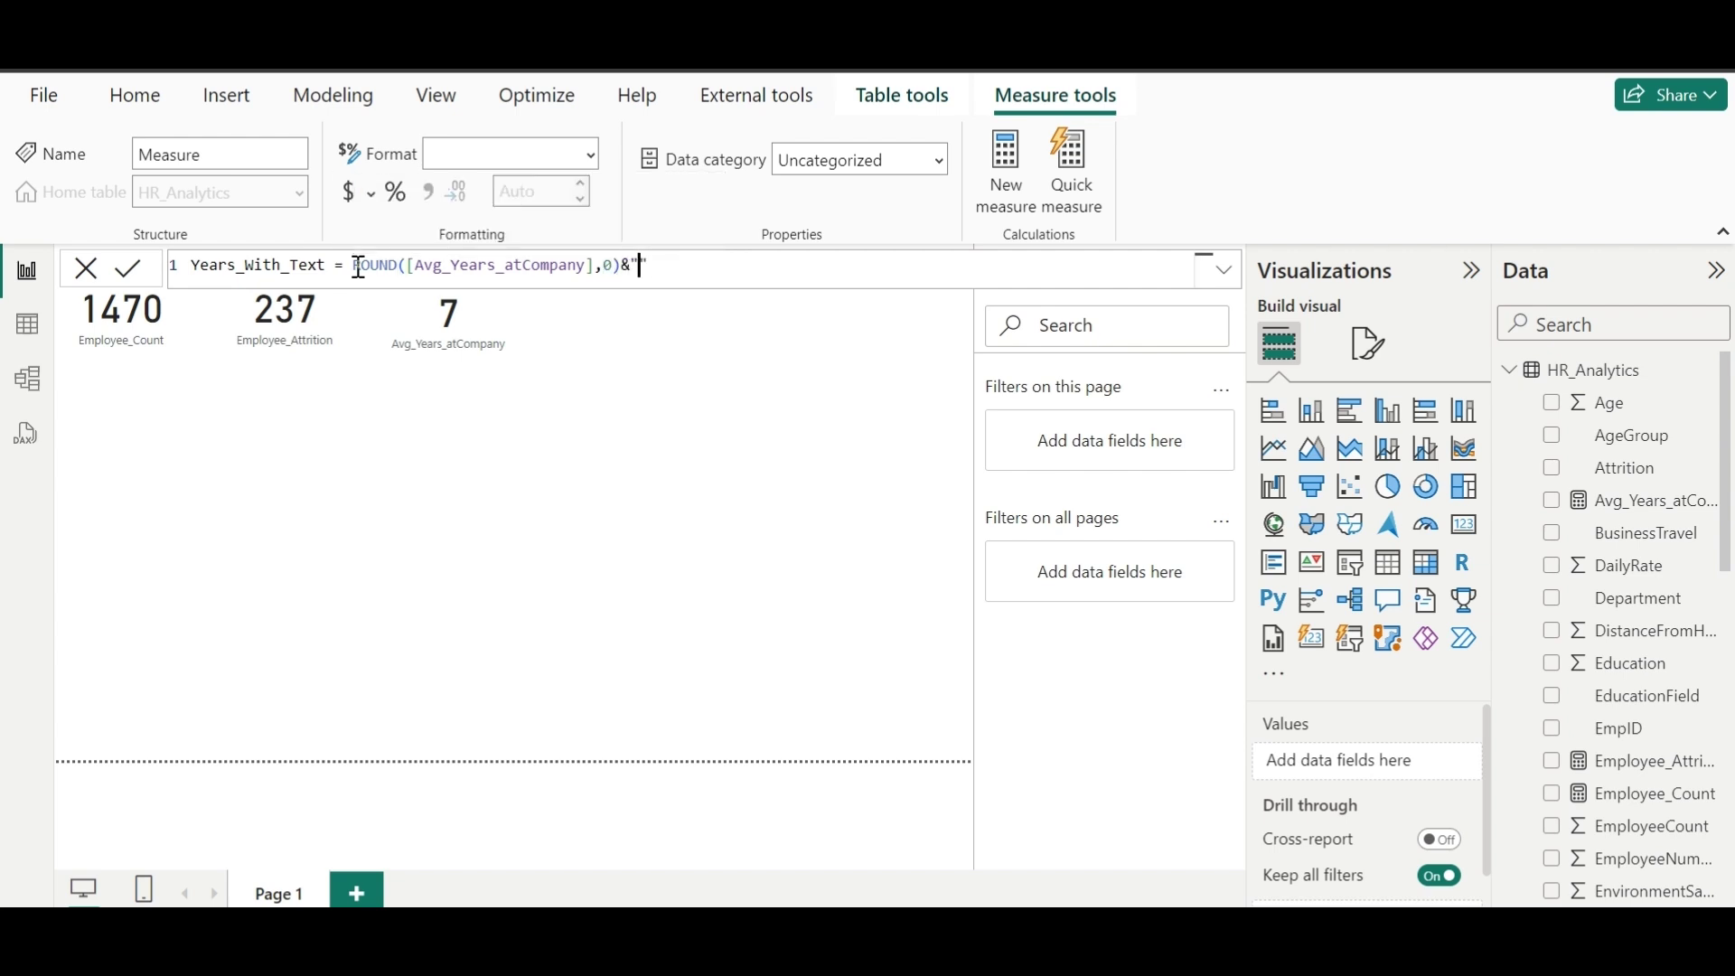
text(" Years)
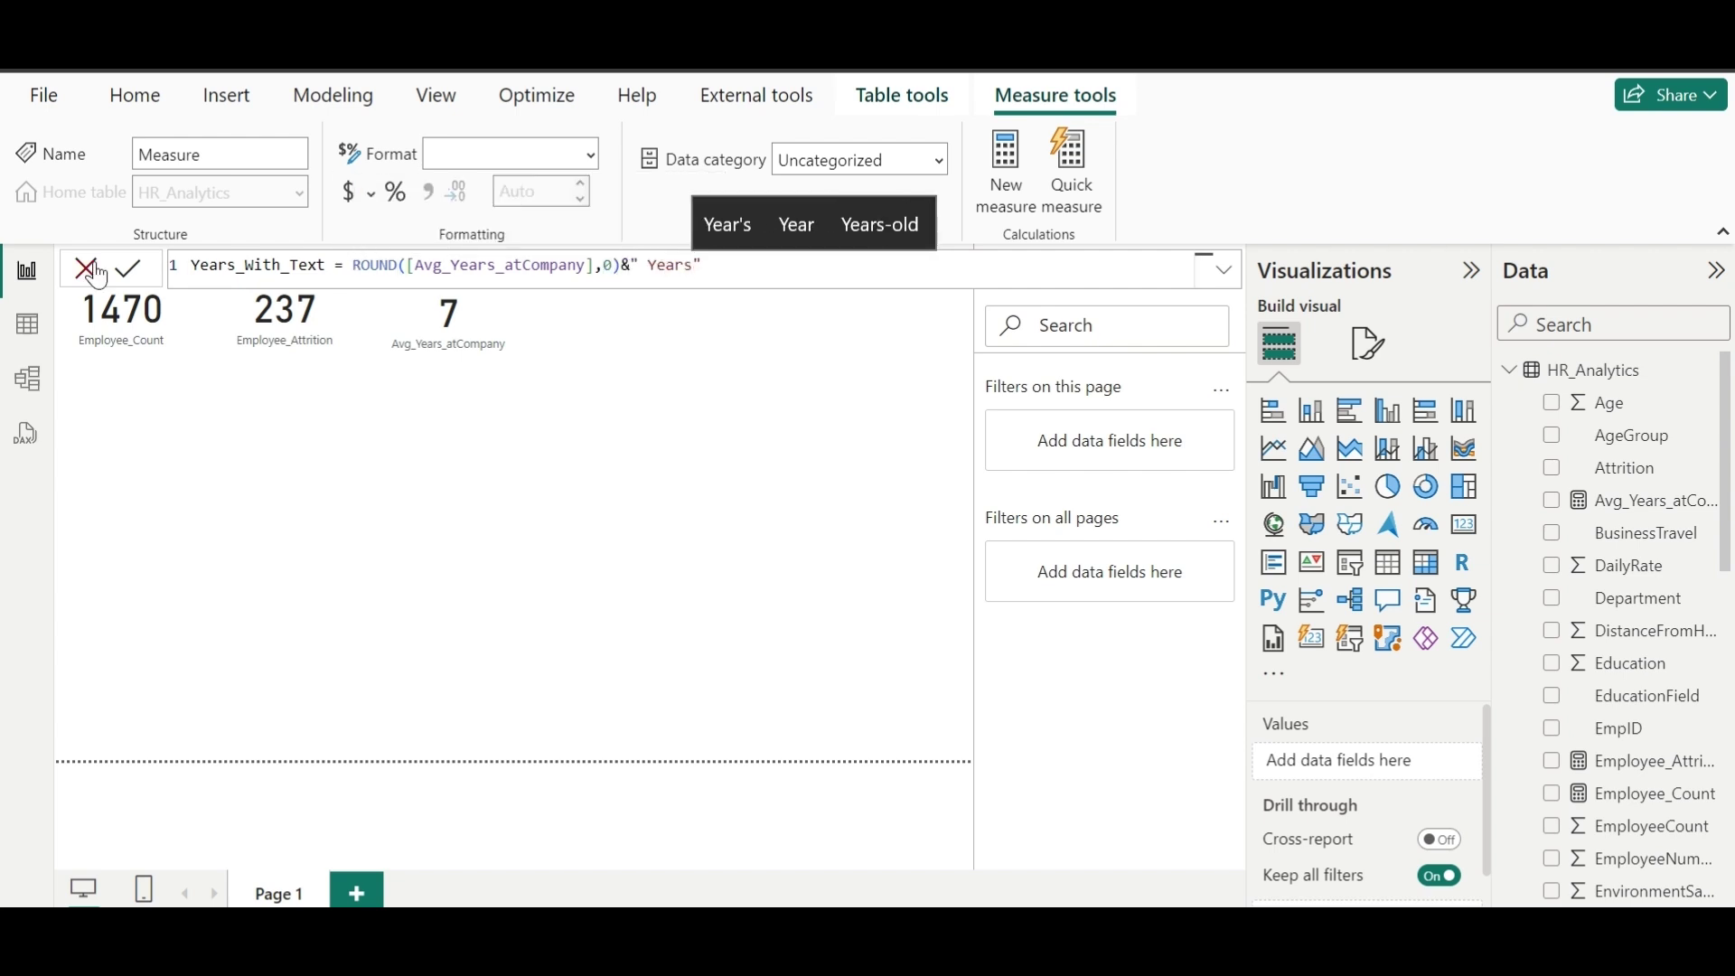
click(136, 271)
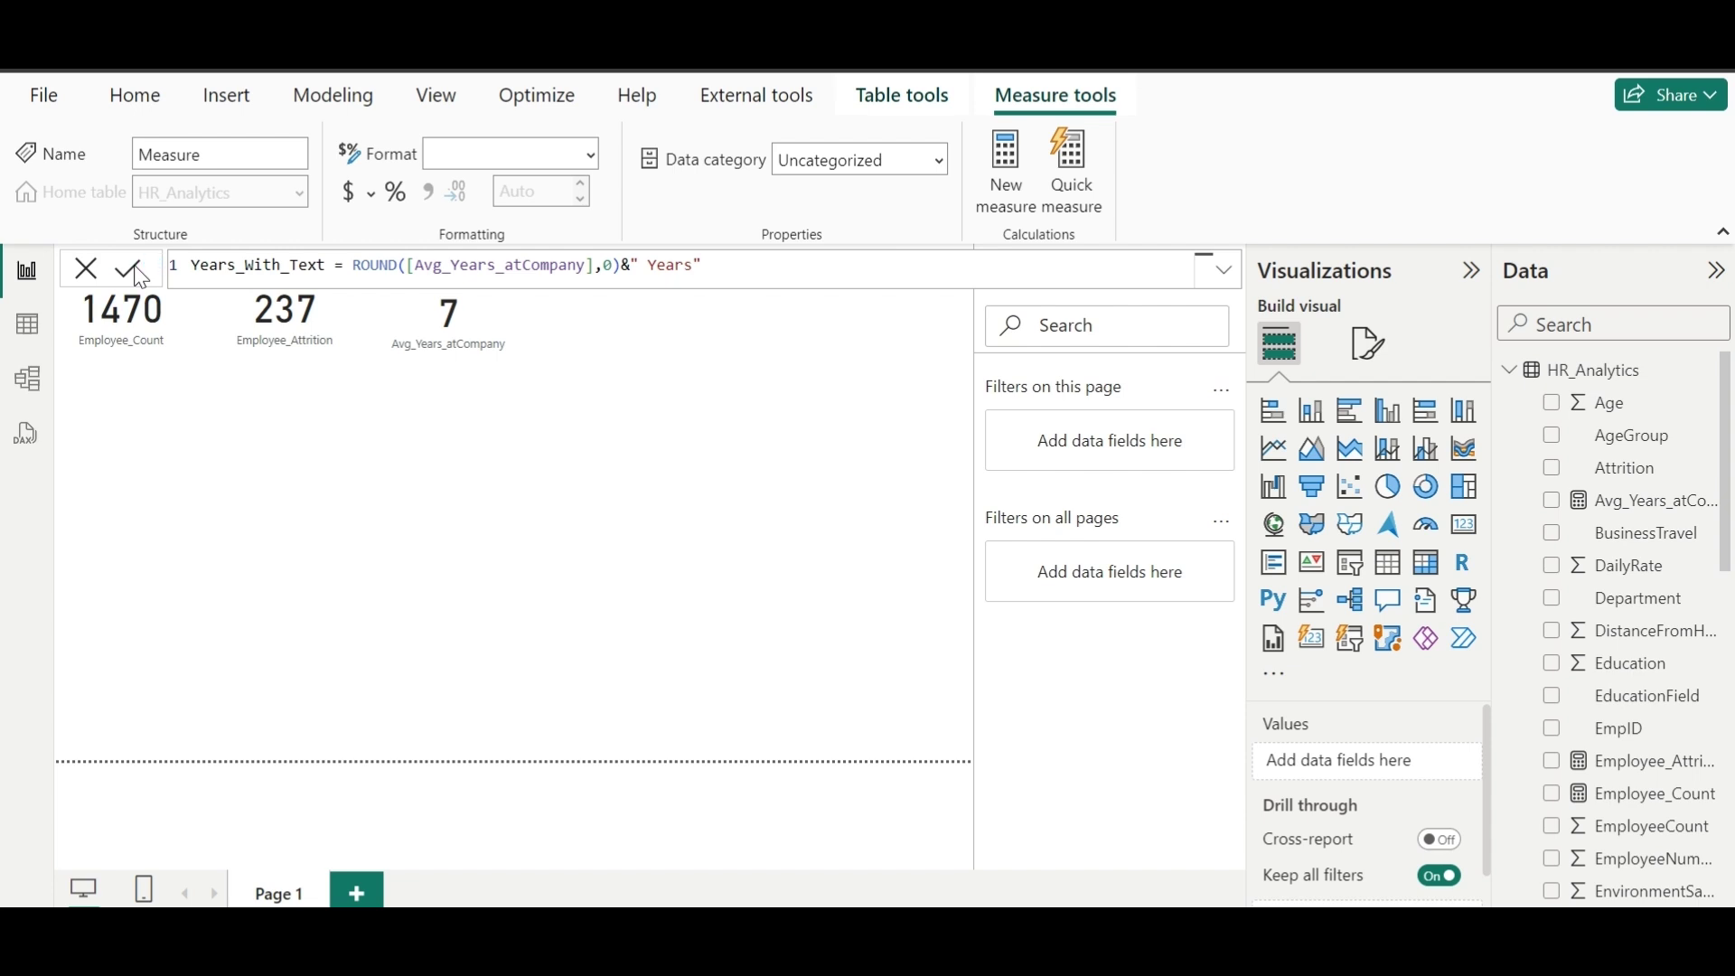
Step: Replace the average-years card's field with Years_With_Text, widen the card to fit its text and align it with the other cards
click(494, 349)
scroll(1613, 795, down, 10)
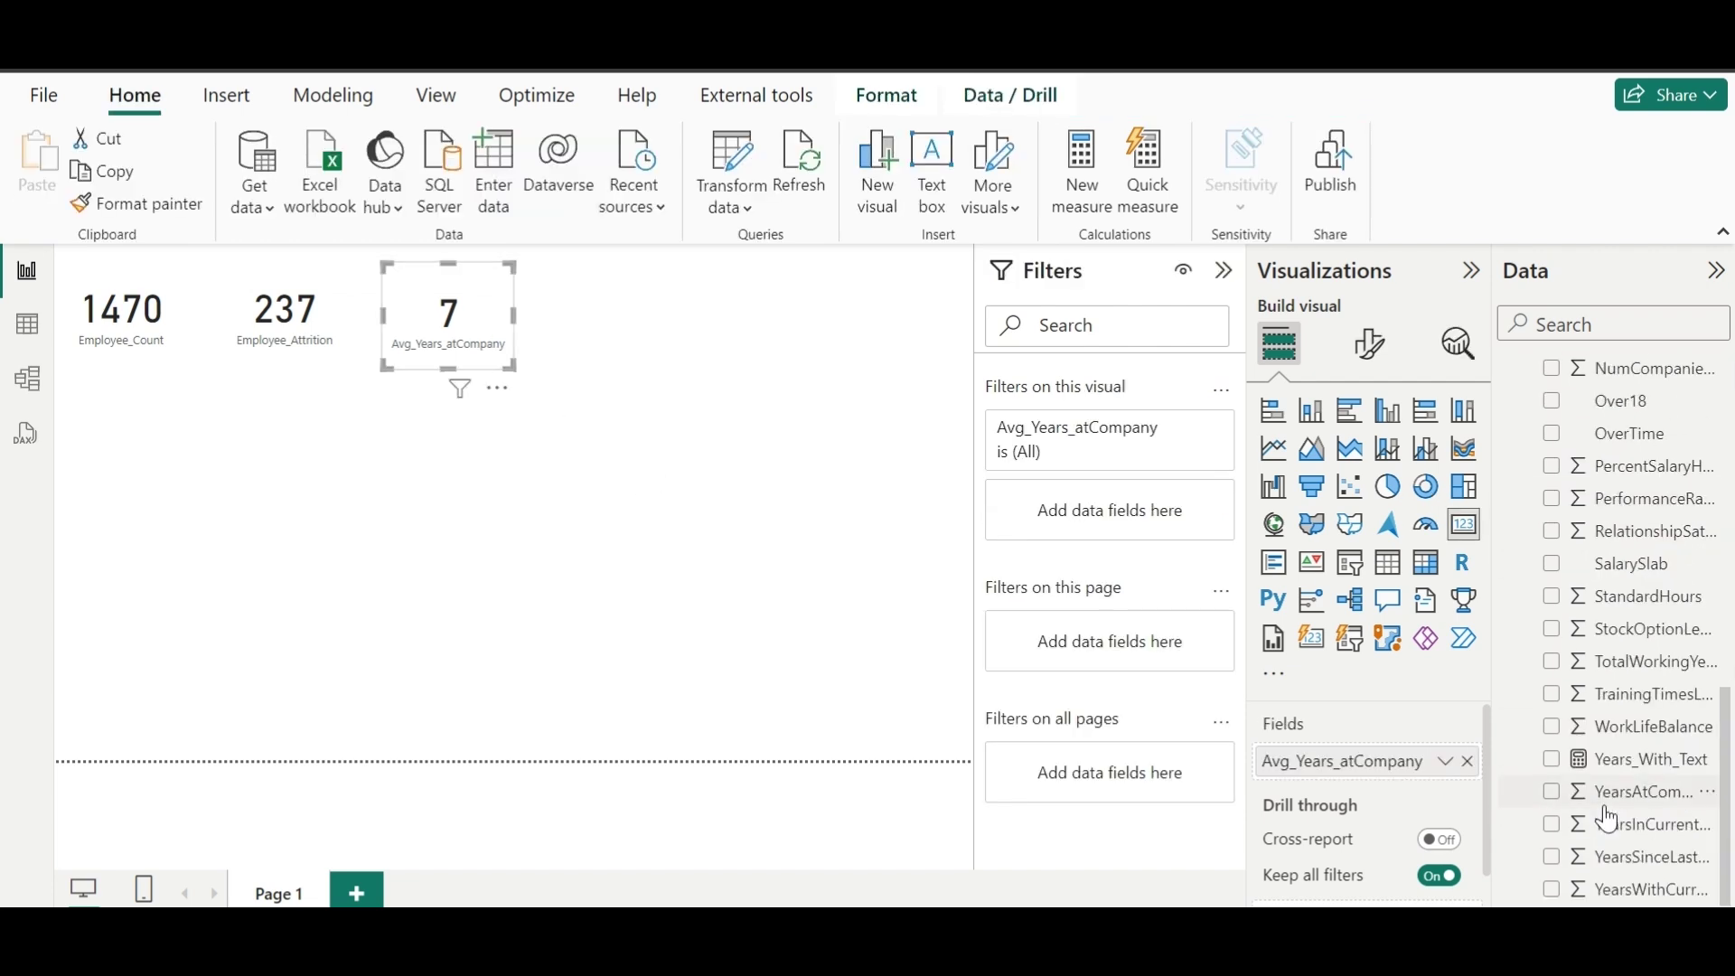
drag(1618, 766, 1396, 766)
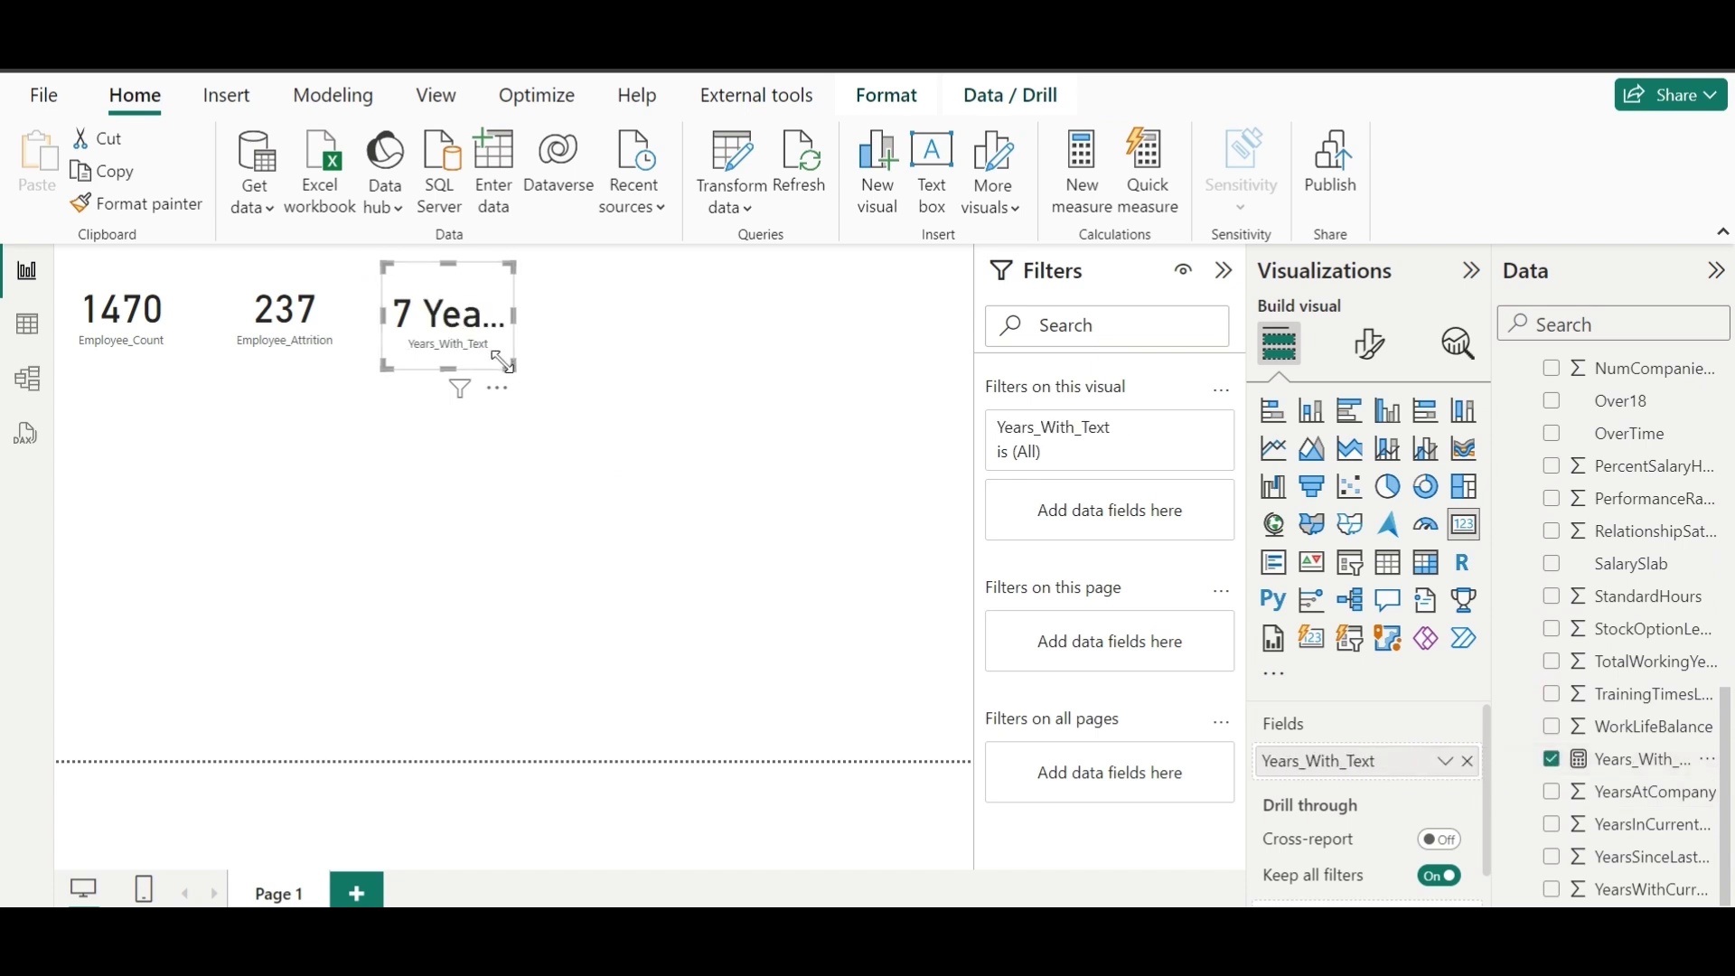
mouse_move(545, 370)
mouse_down()
mouse_move(581, 368)
mouse_move(500, 360)
mouse_move(573, 366)
mouse_move(560, 361)
mouse_up()
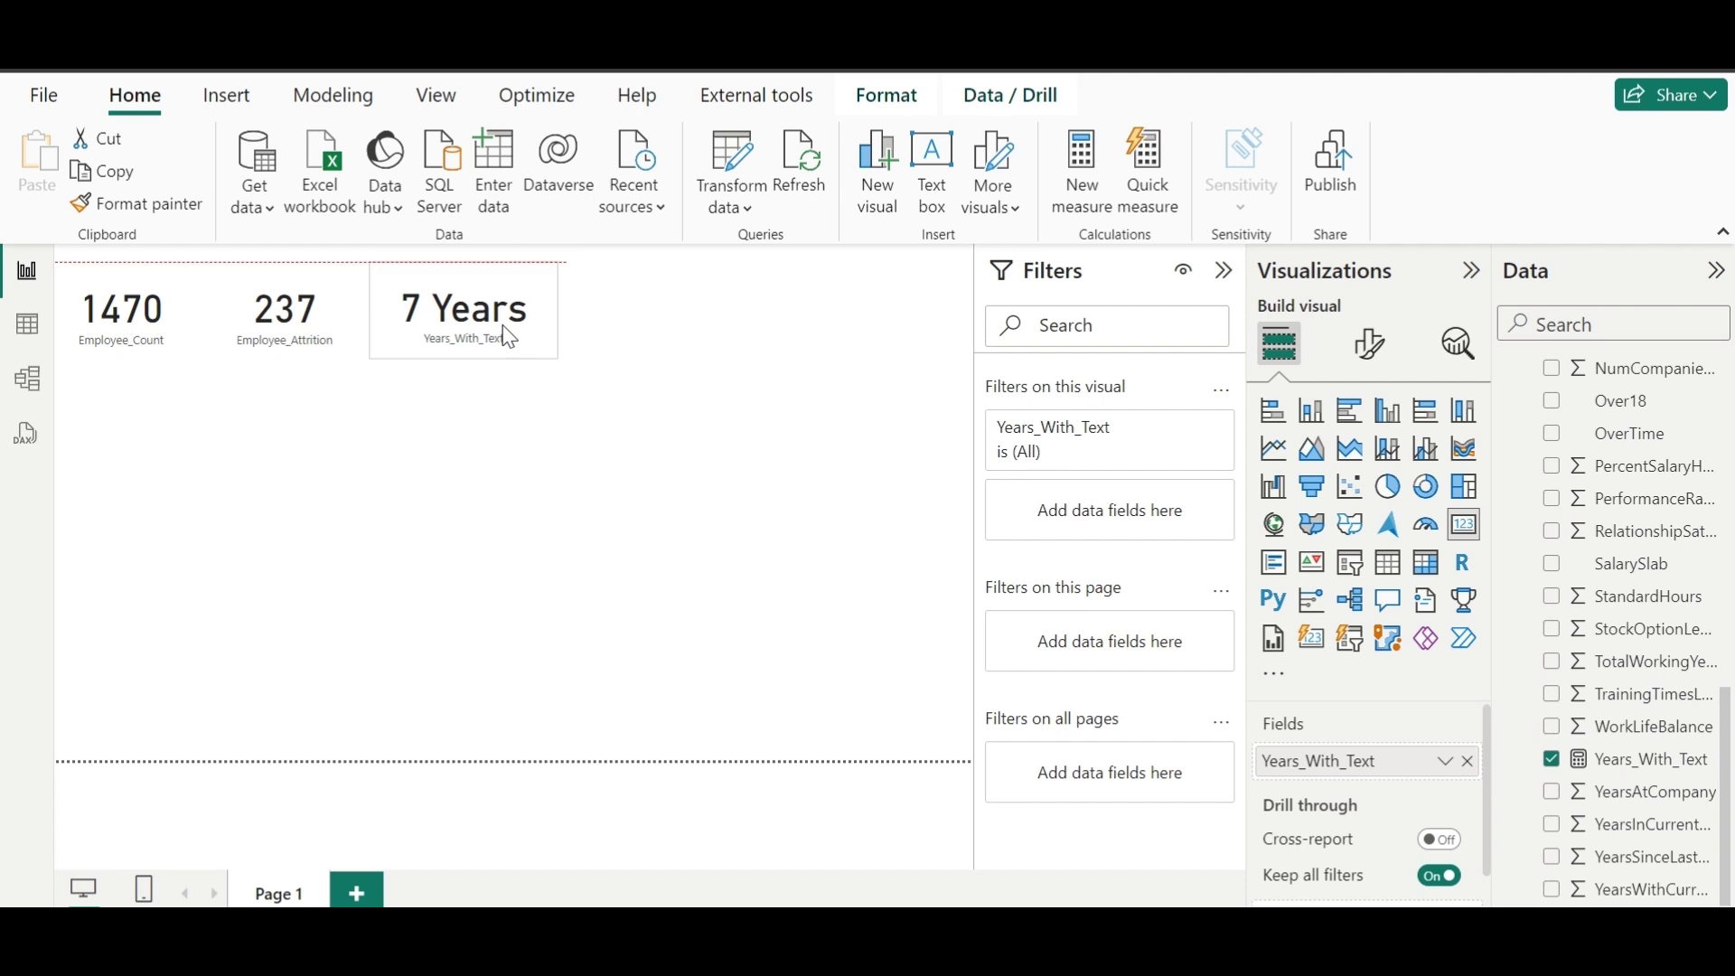
click(674, 340)
Step: Start a new measure in the HR_Analytics table and name it Attrition%
scroll(1626, 404, up, 10)
right_click(1583, 373)
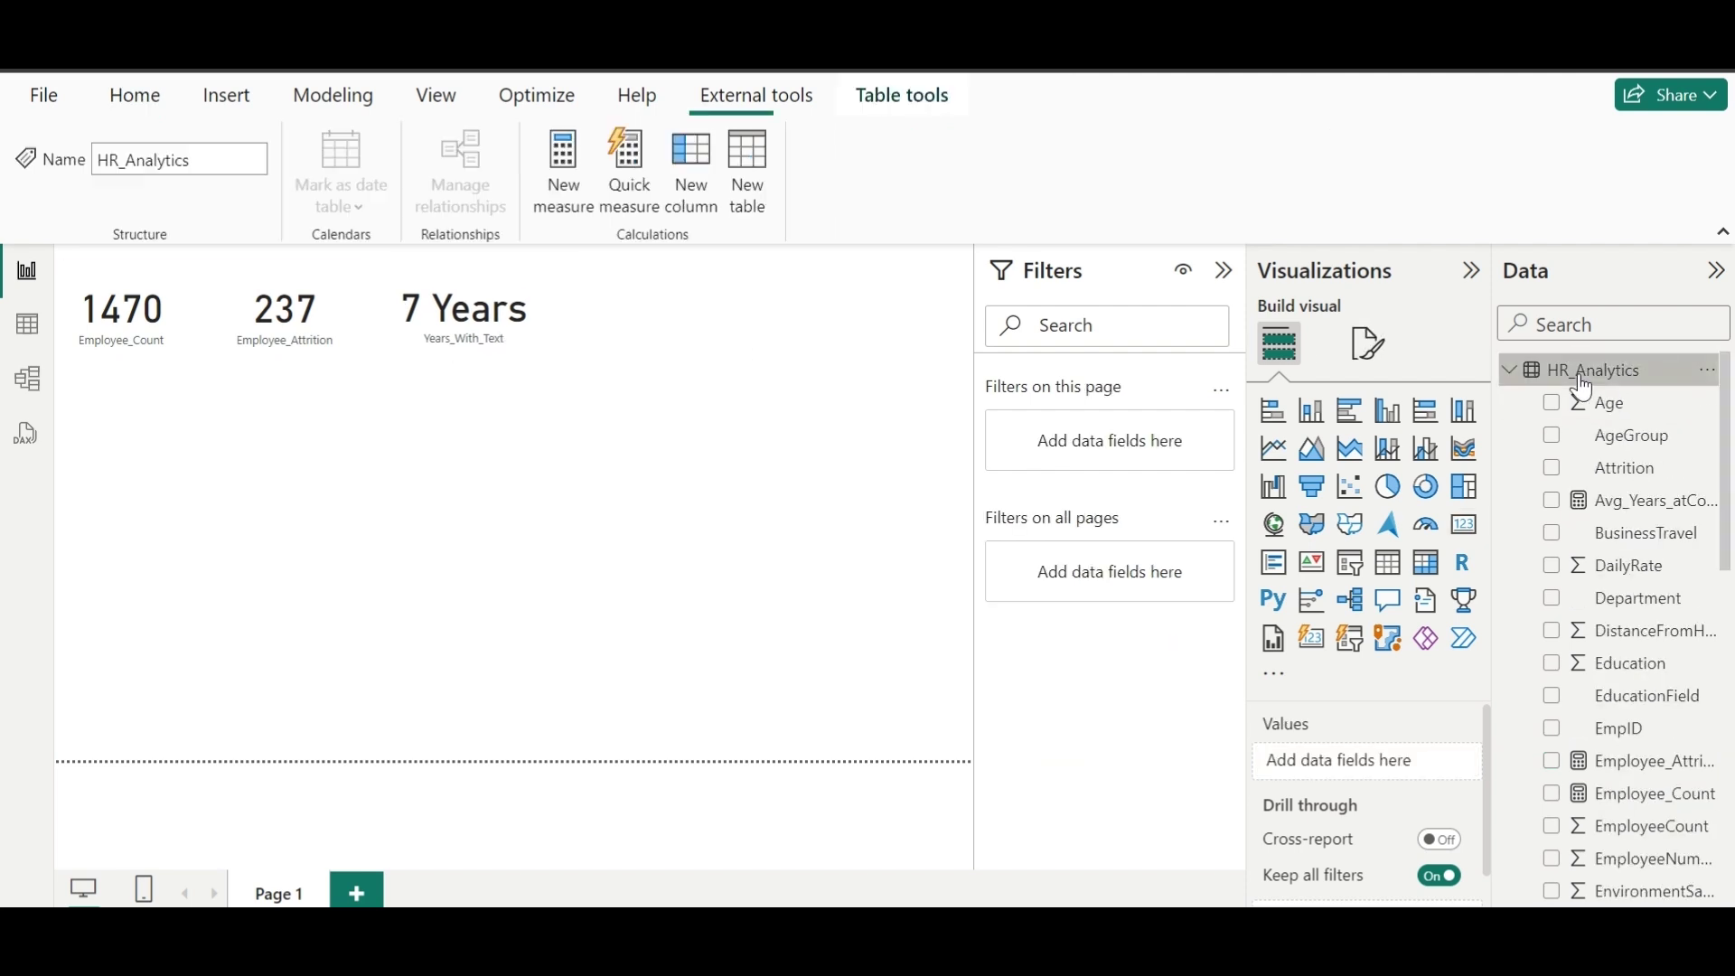
click(1485, 415)
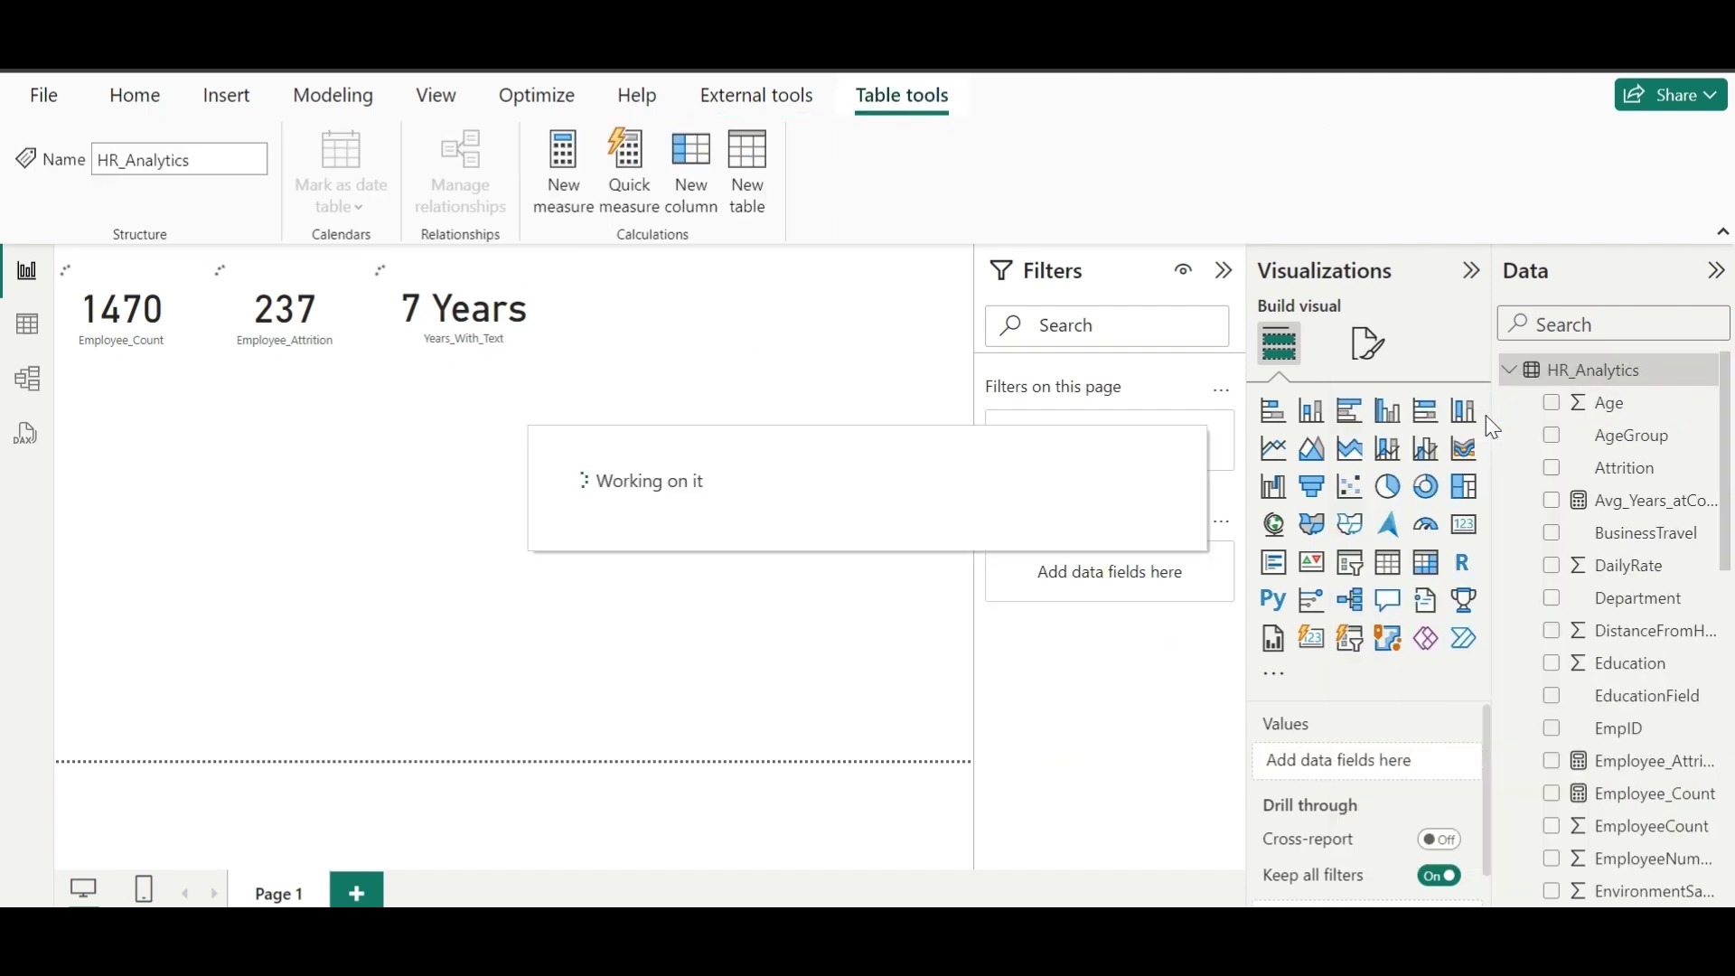
text(A)
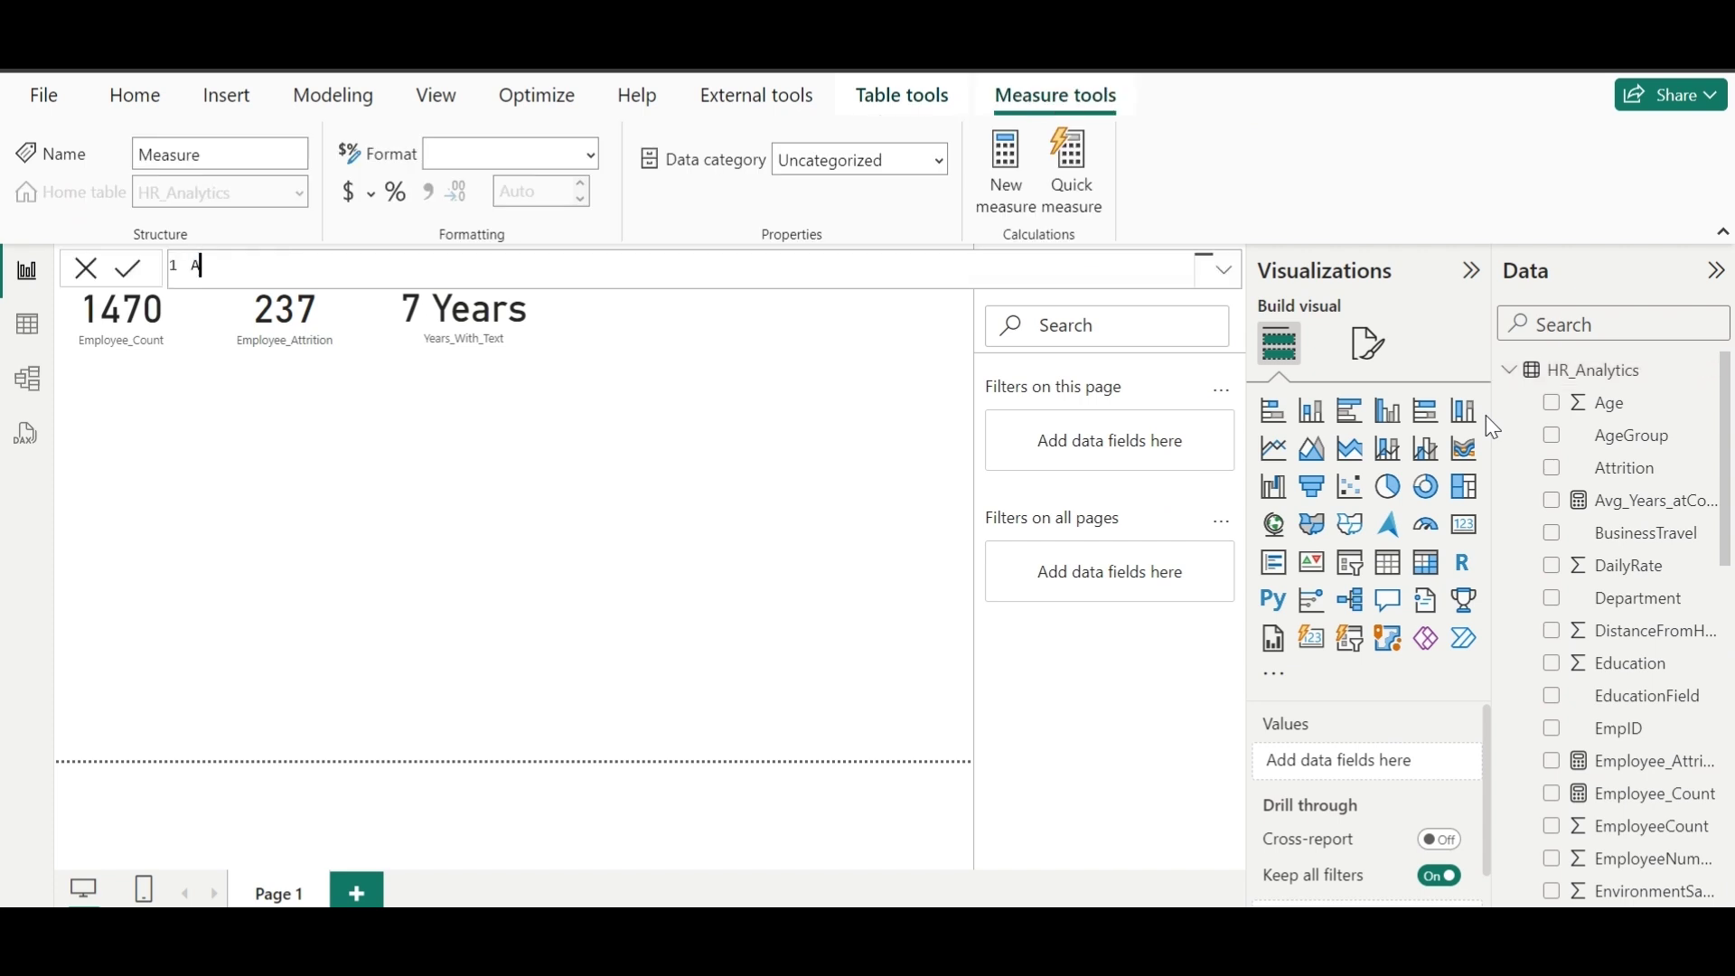
text(ttr)
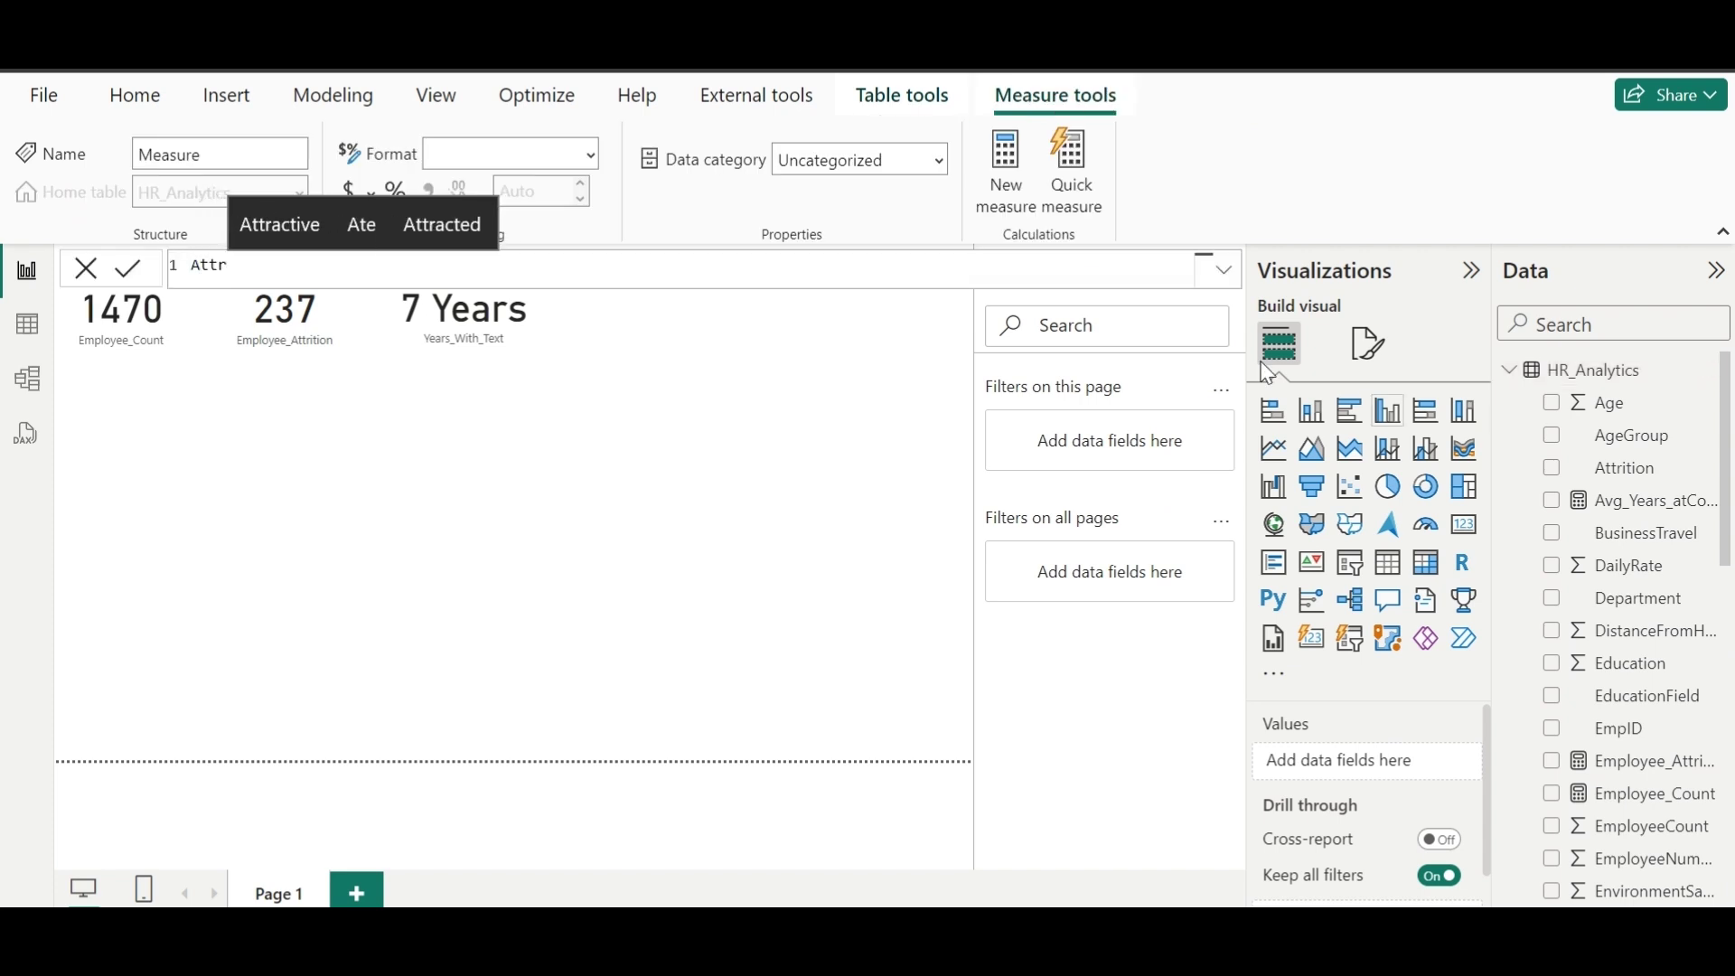
text(in)
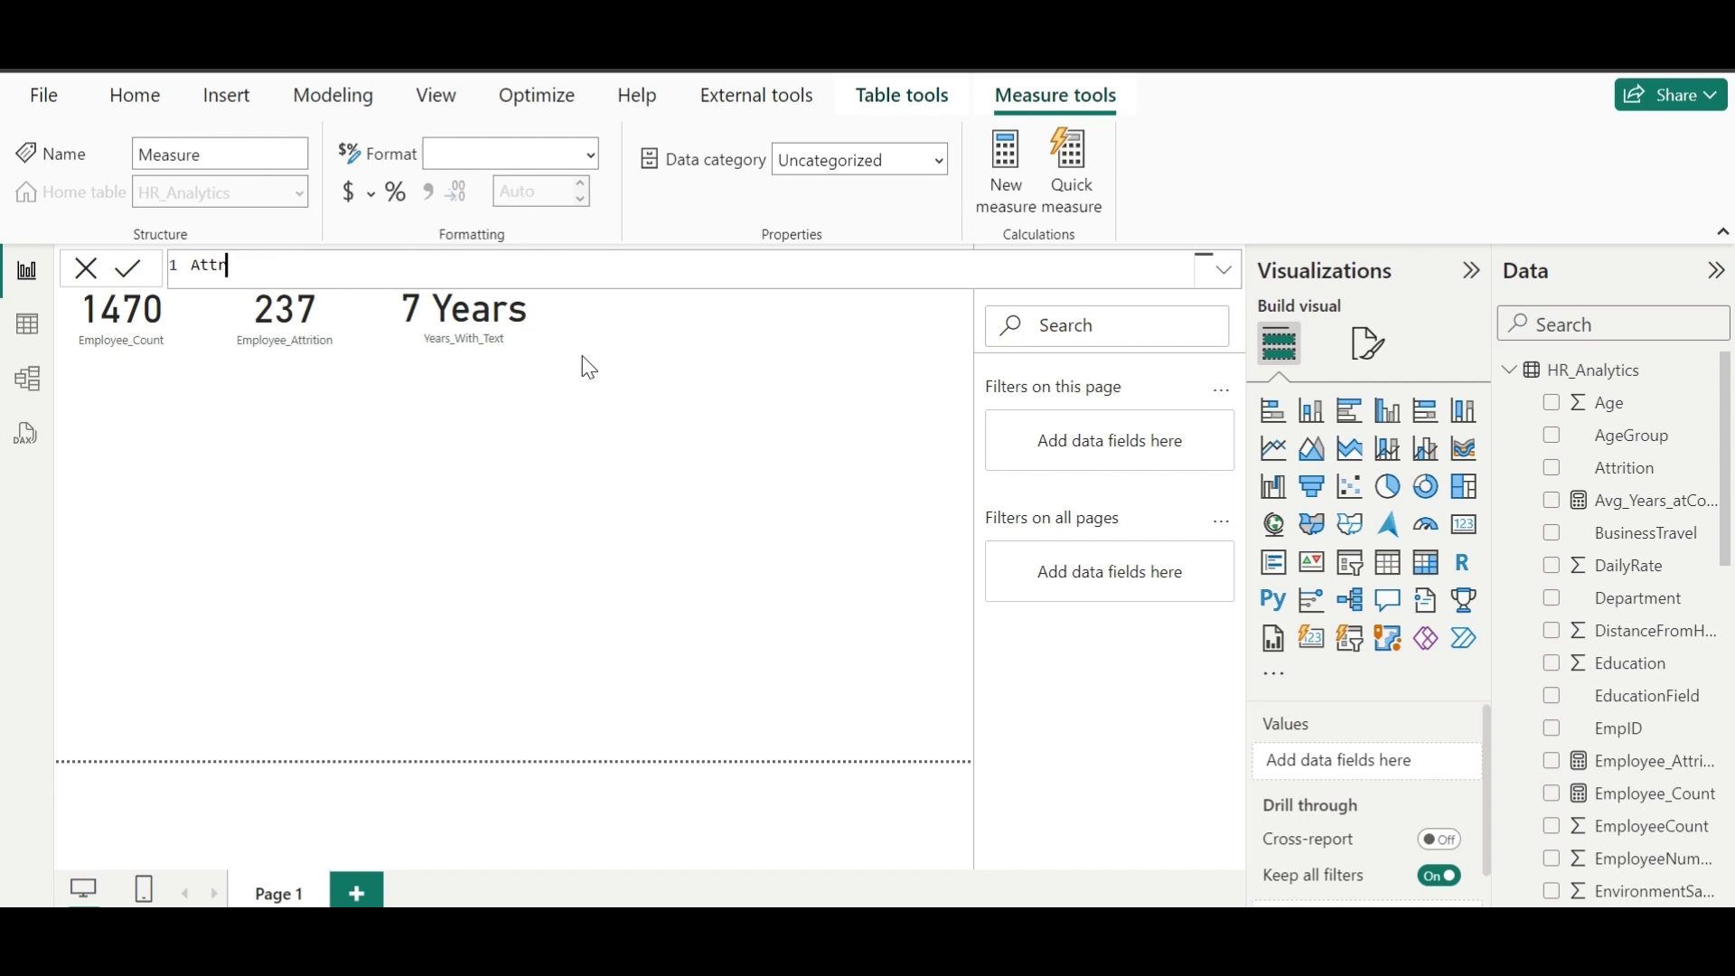
text(it)
click(308, 242)
text(% = Empl)
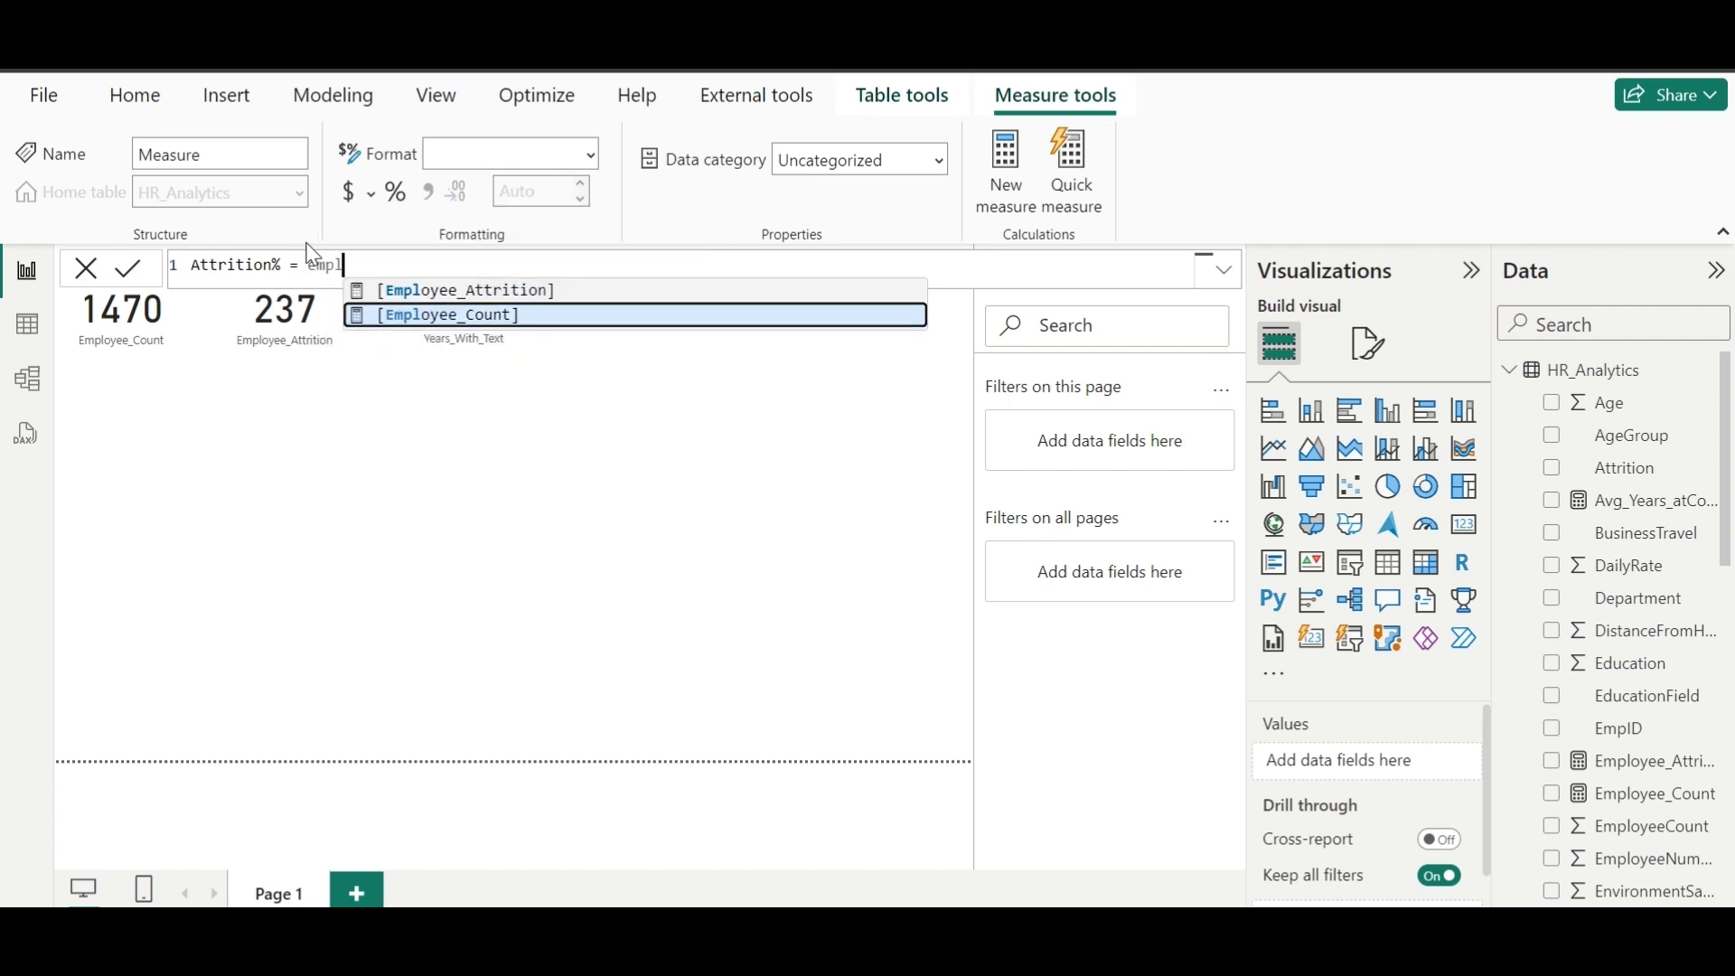
Step: Define Attrition% as [Employee_Count]/[Employee_Attrition] and commit the measure
key(Tab)
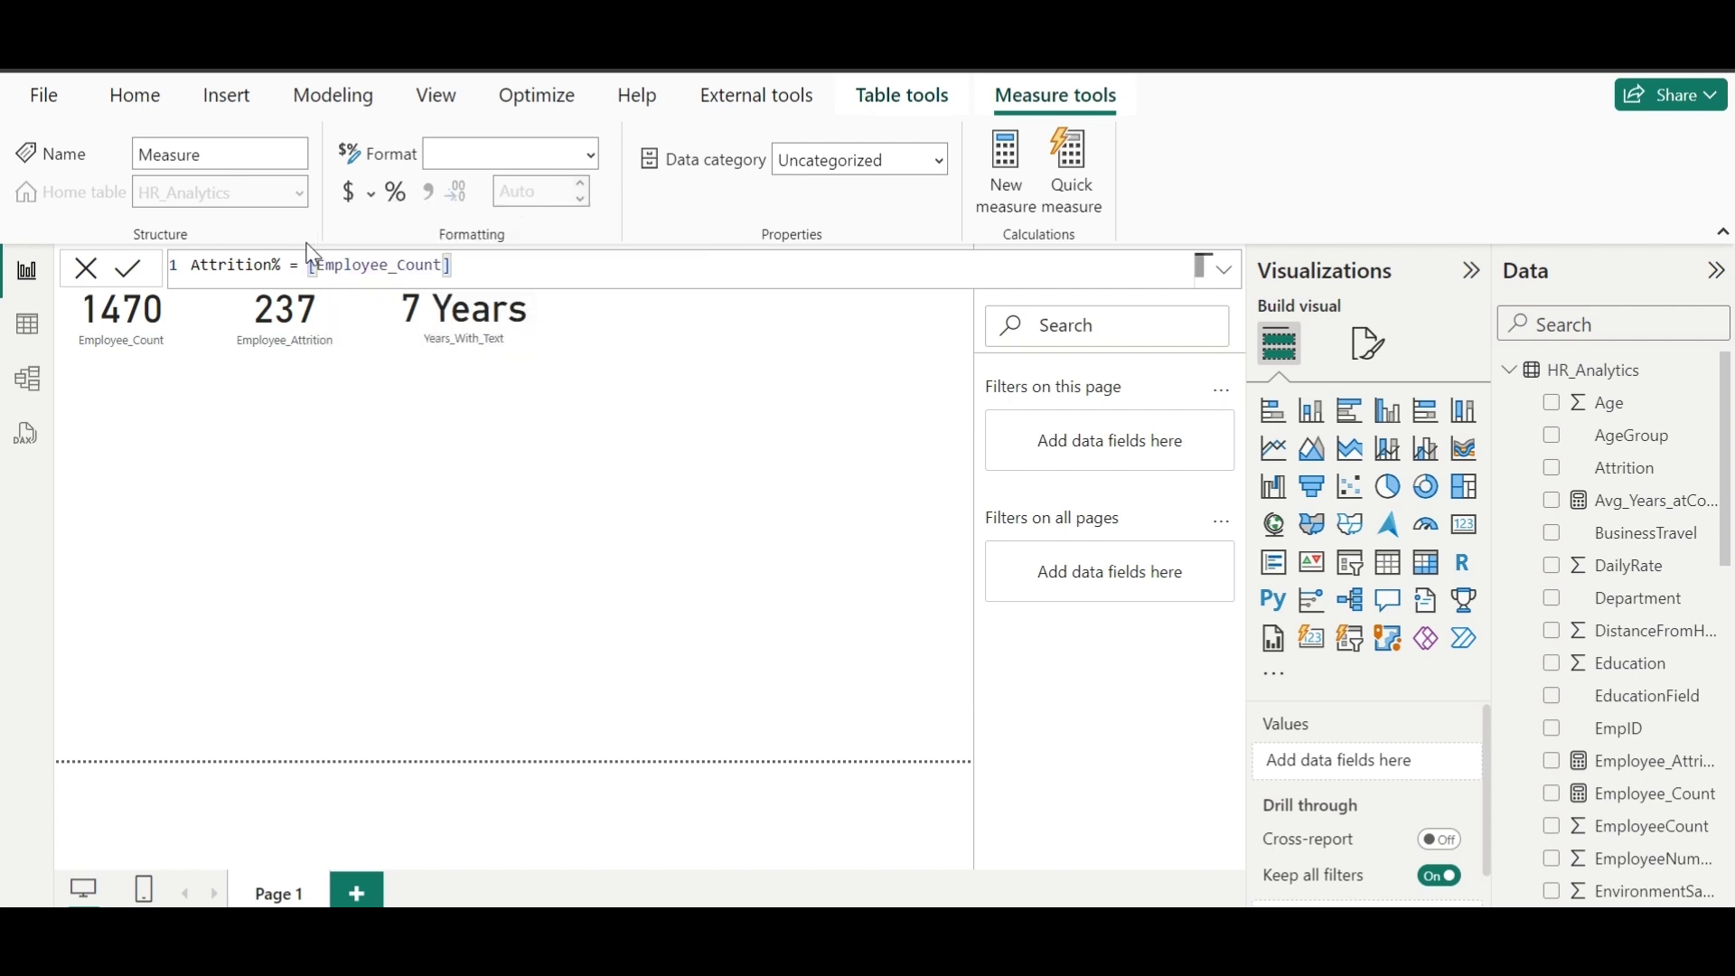
text(/empl)
key(Tab)
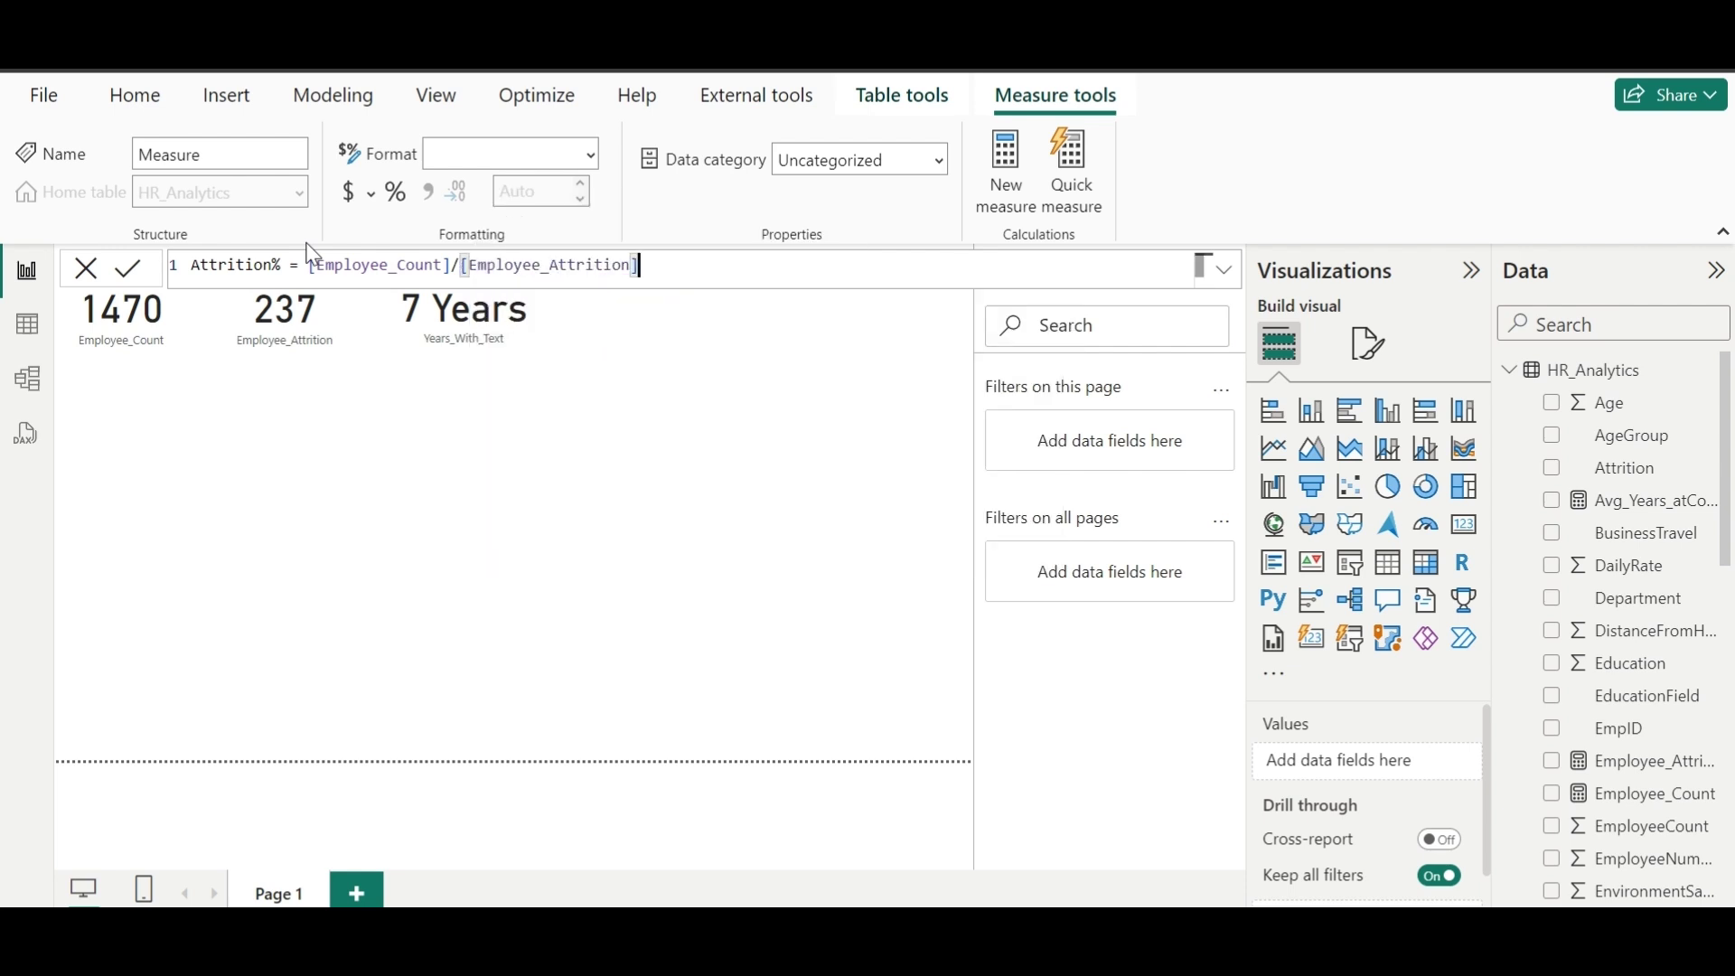
click(129, 274)
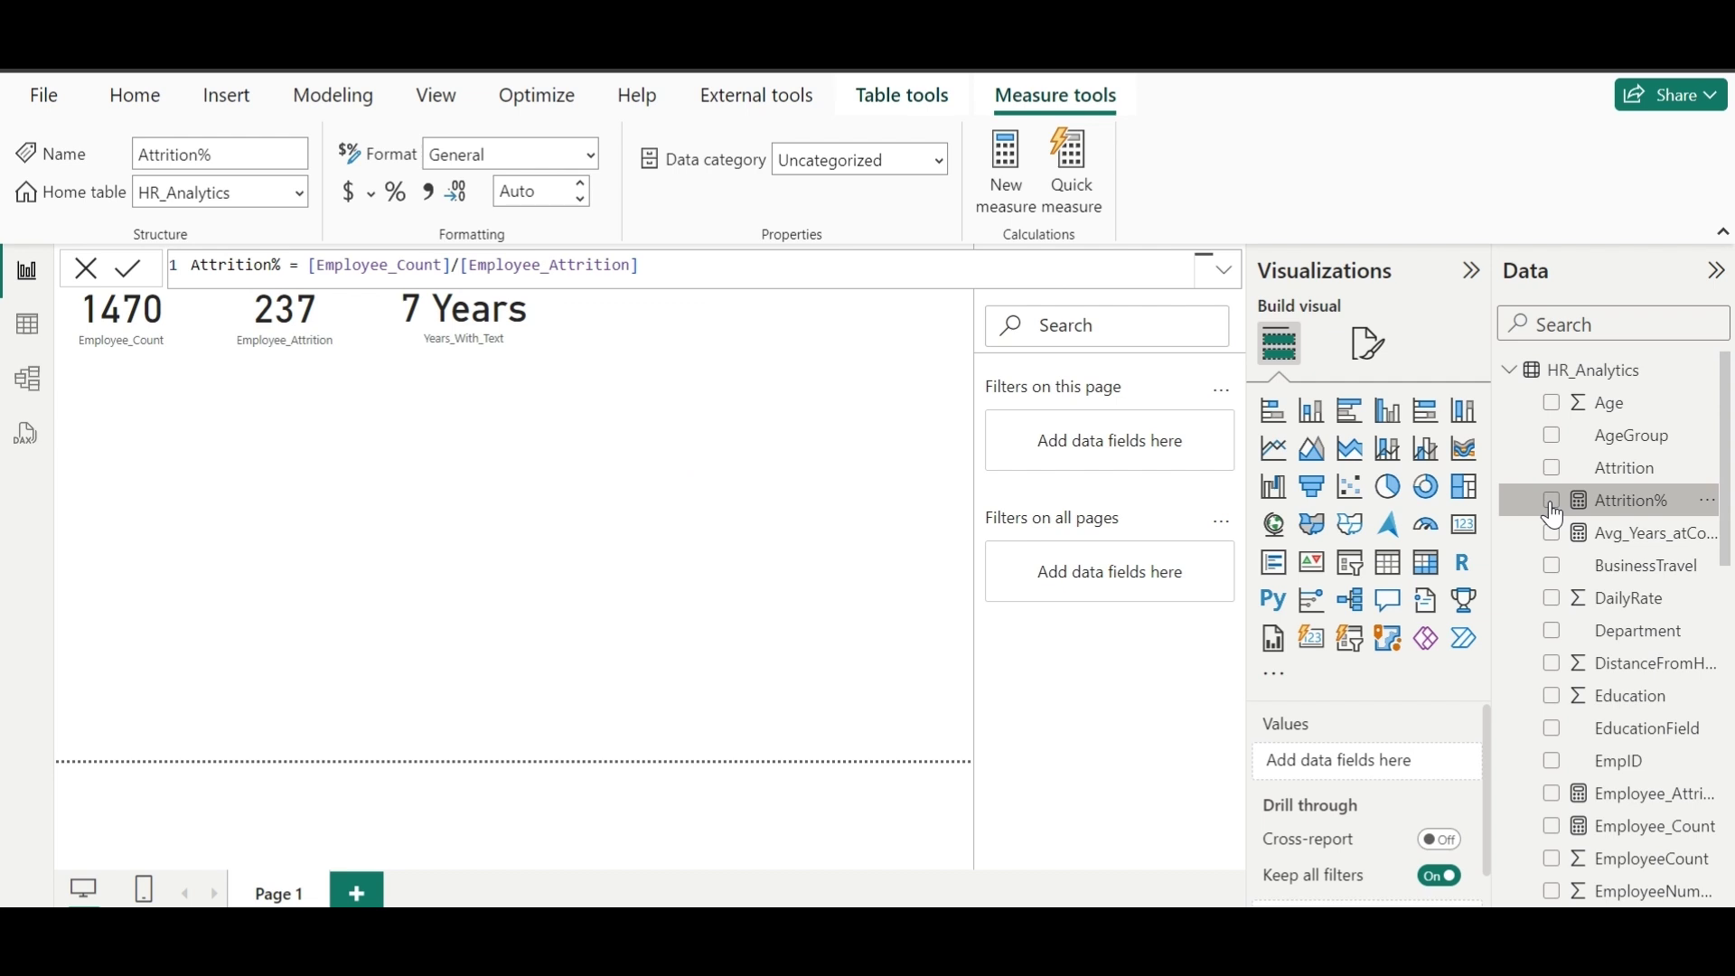
Step: Add a card showing Attrition% and place it beside the Years_With_Text card in the KPI row
click(1551, 502)
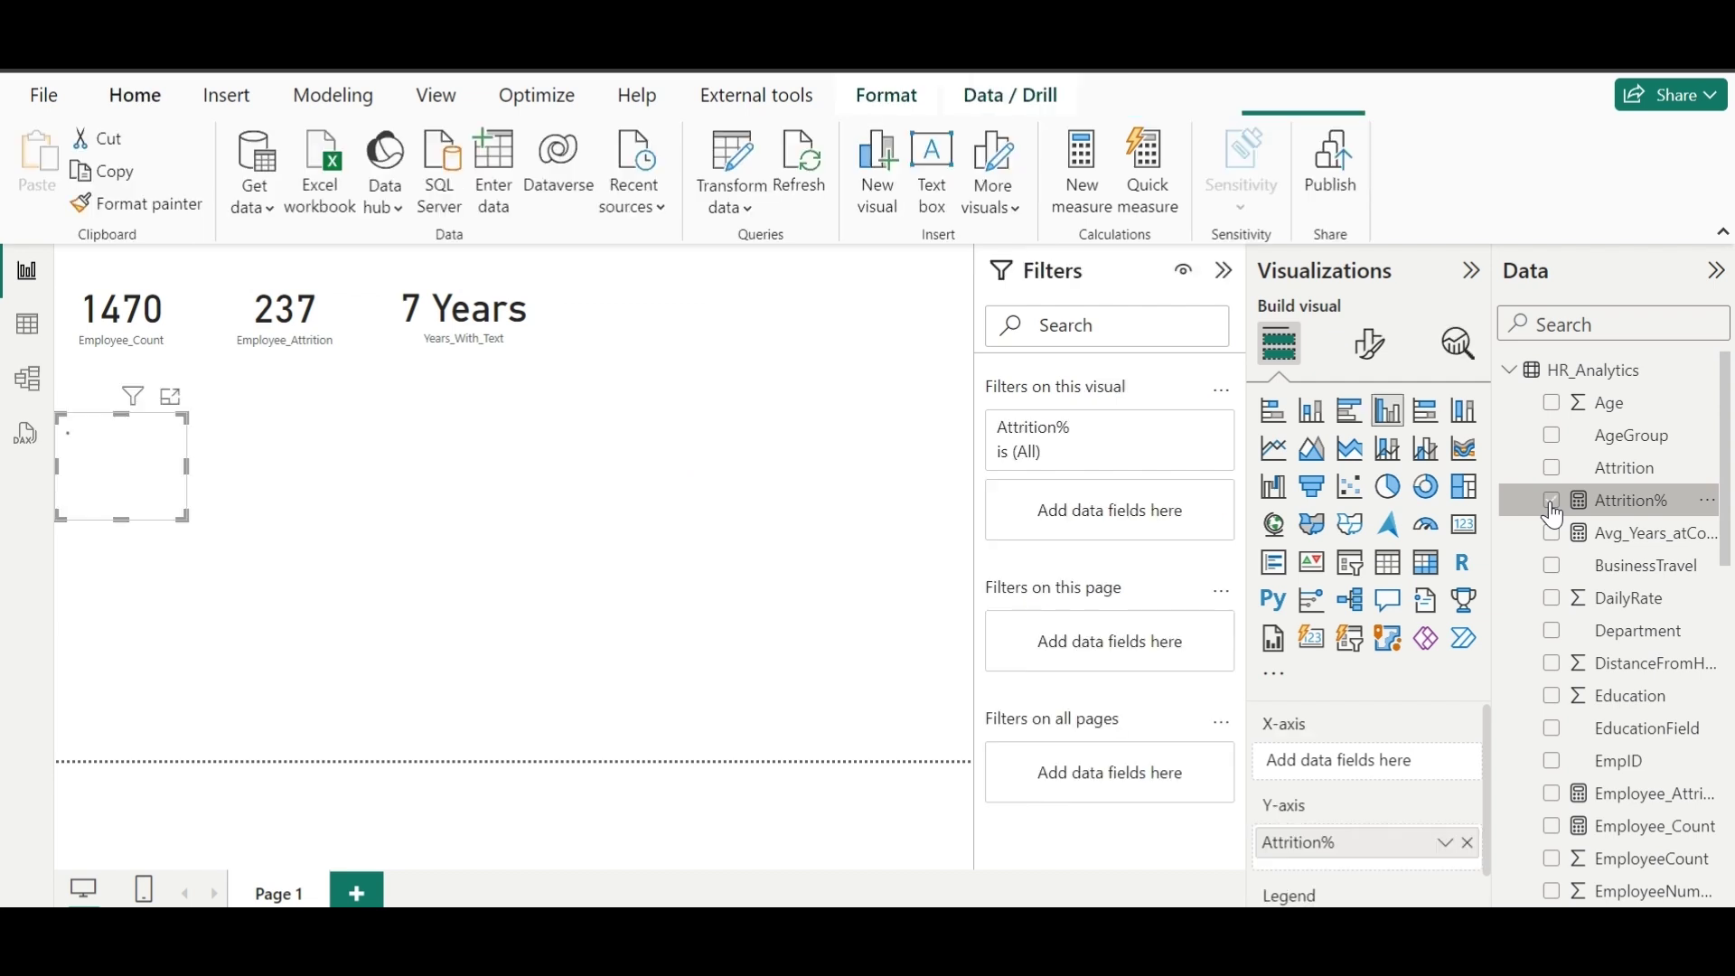
click(1463, 524)
drag(123, 474, 639, 327)
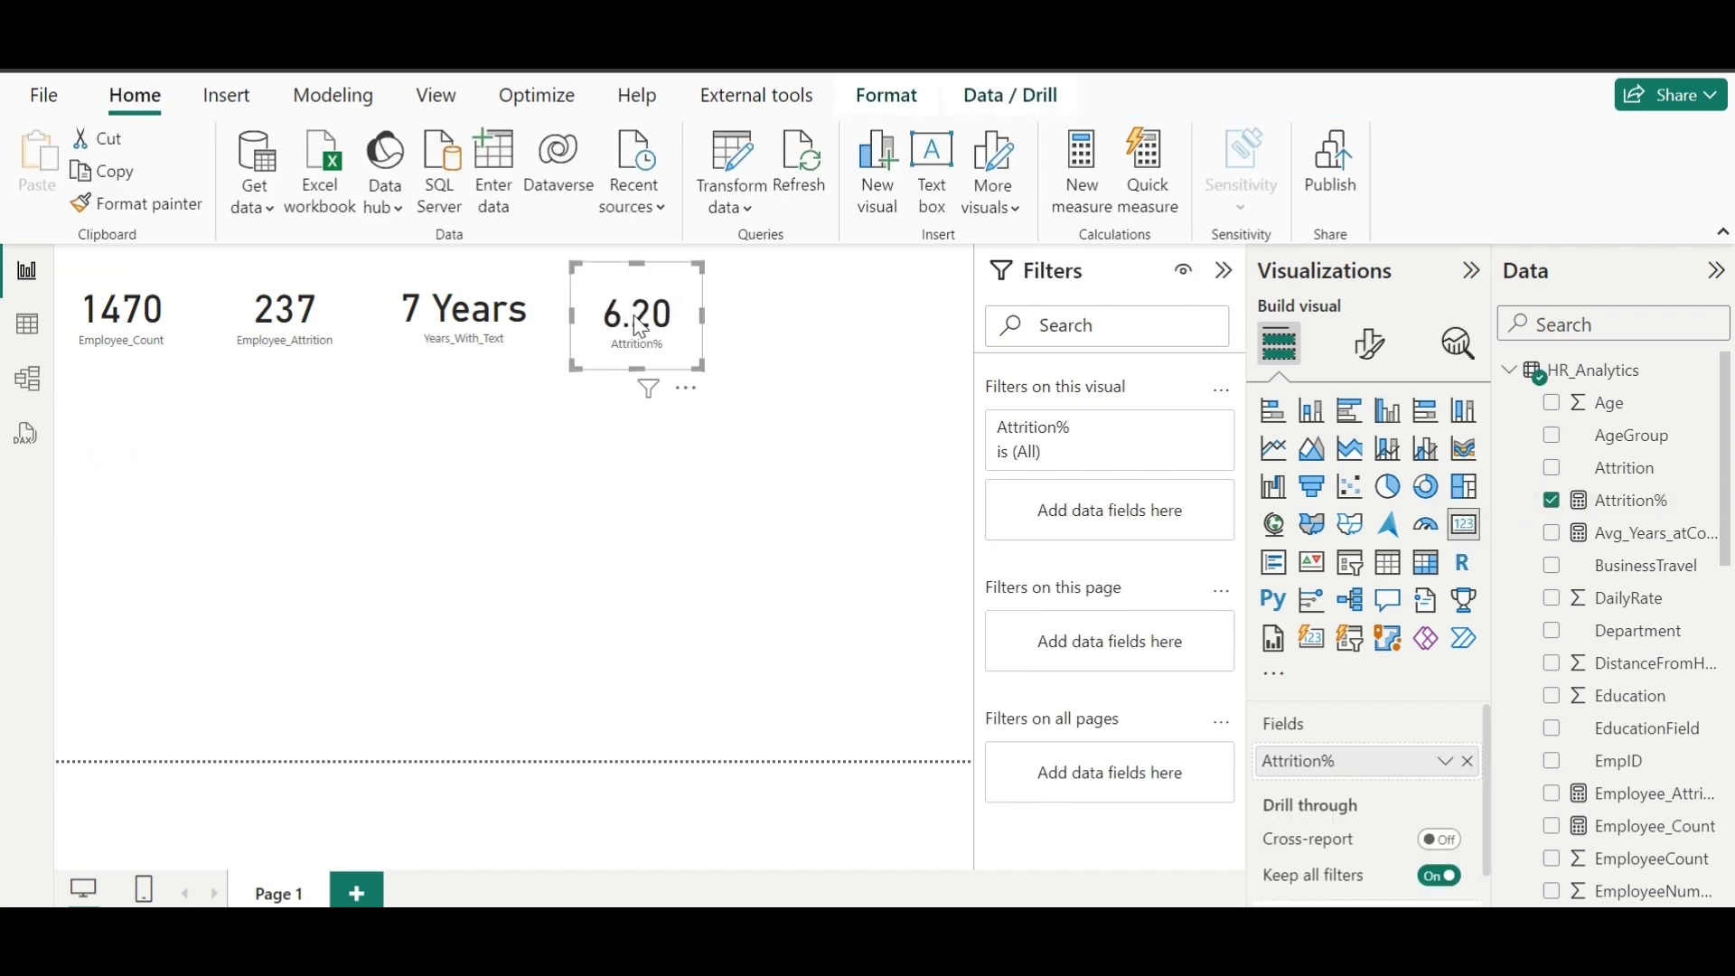
Step: Set the Attrition% measure's format to Percentage
click(1621, 501)
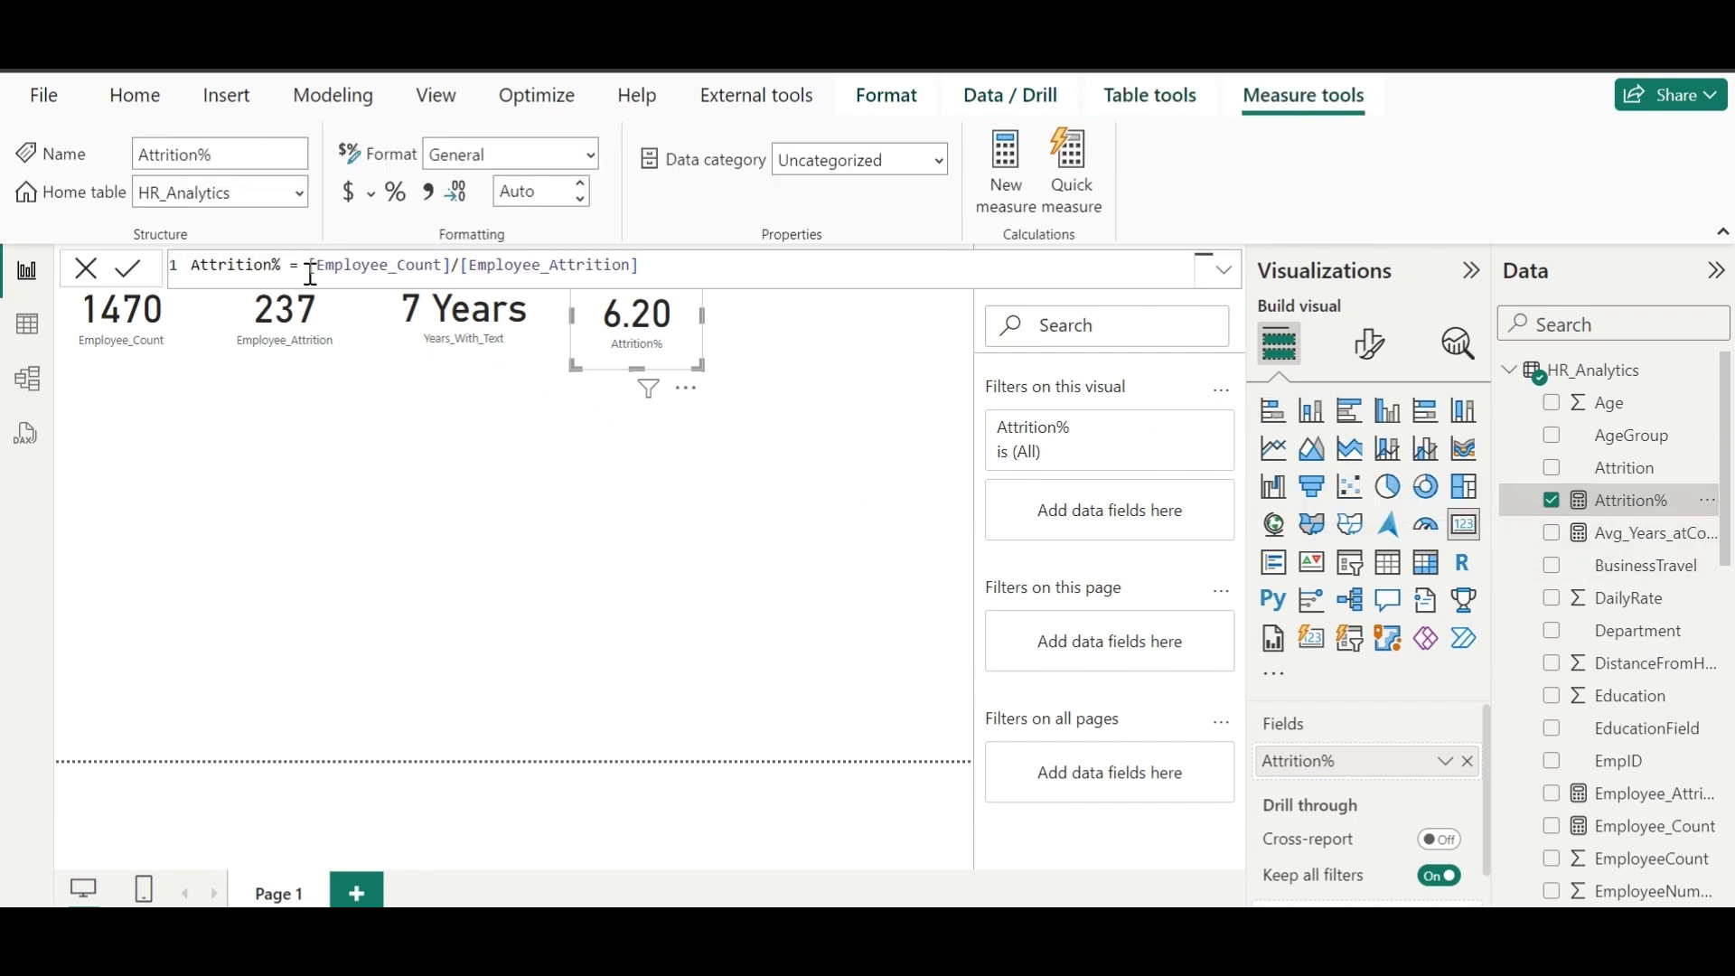
click(589, 155)
click(506, 350)
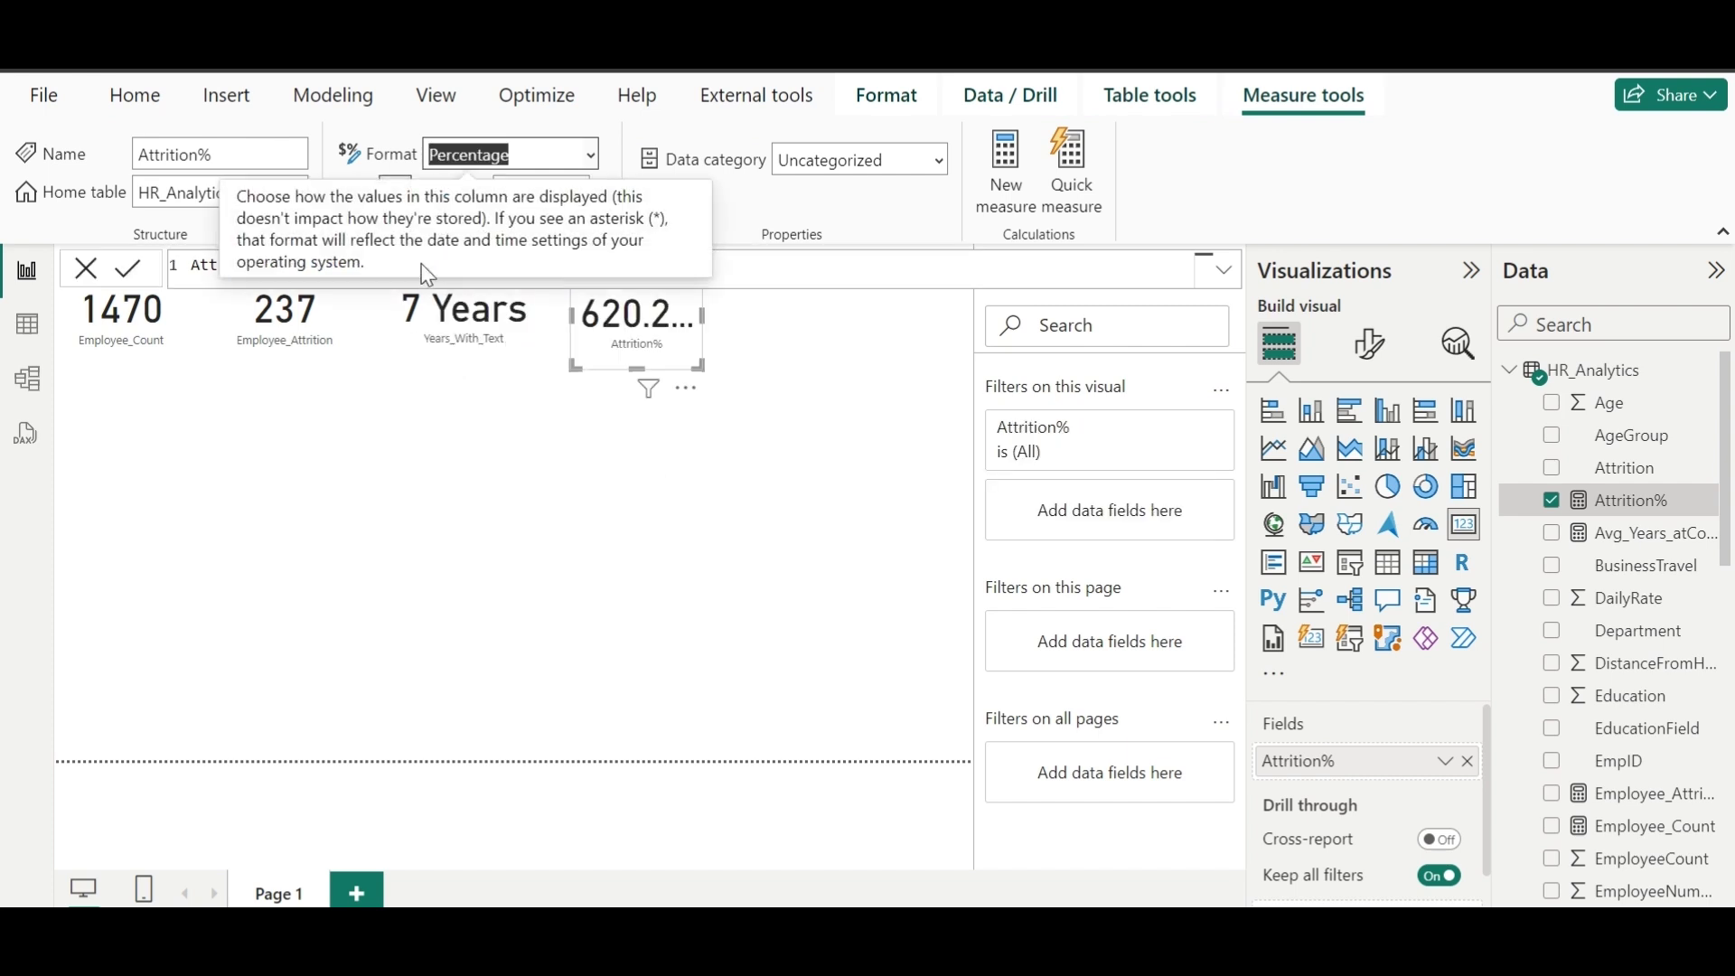
Step: Swap the operands of Attrition% so it reads [Employee_Attrition]/[Employee_Count], commit the measure and close the formula
drag(308, 264, 451, 265)
key(ctrl+c)
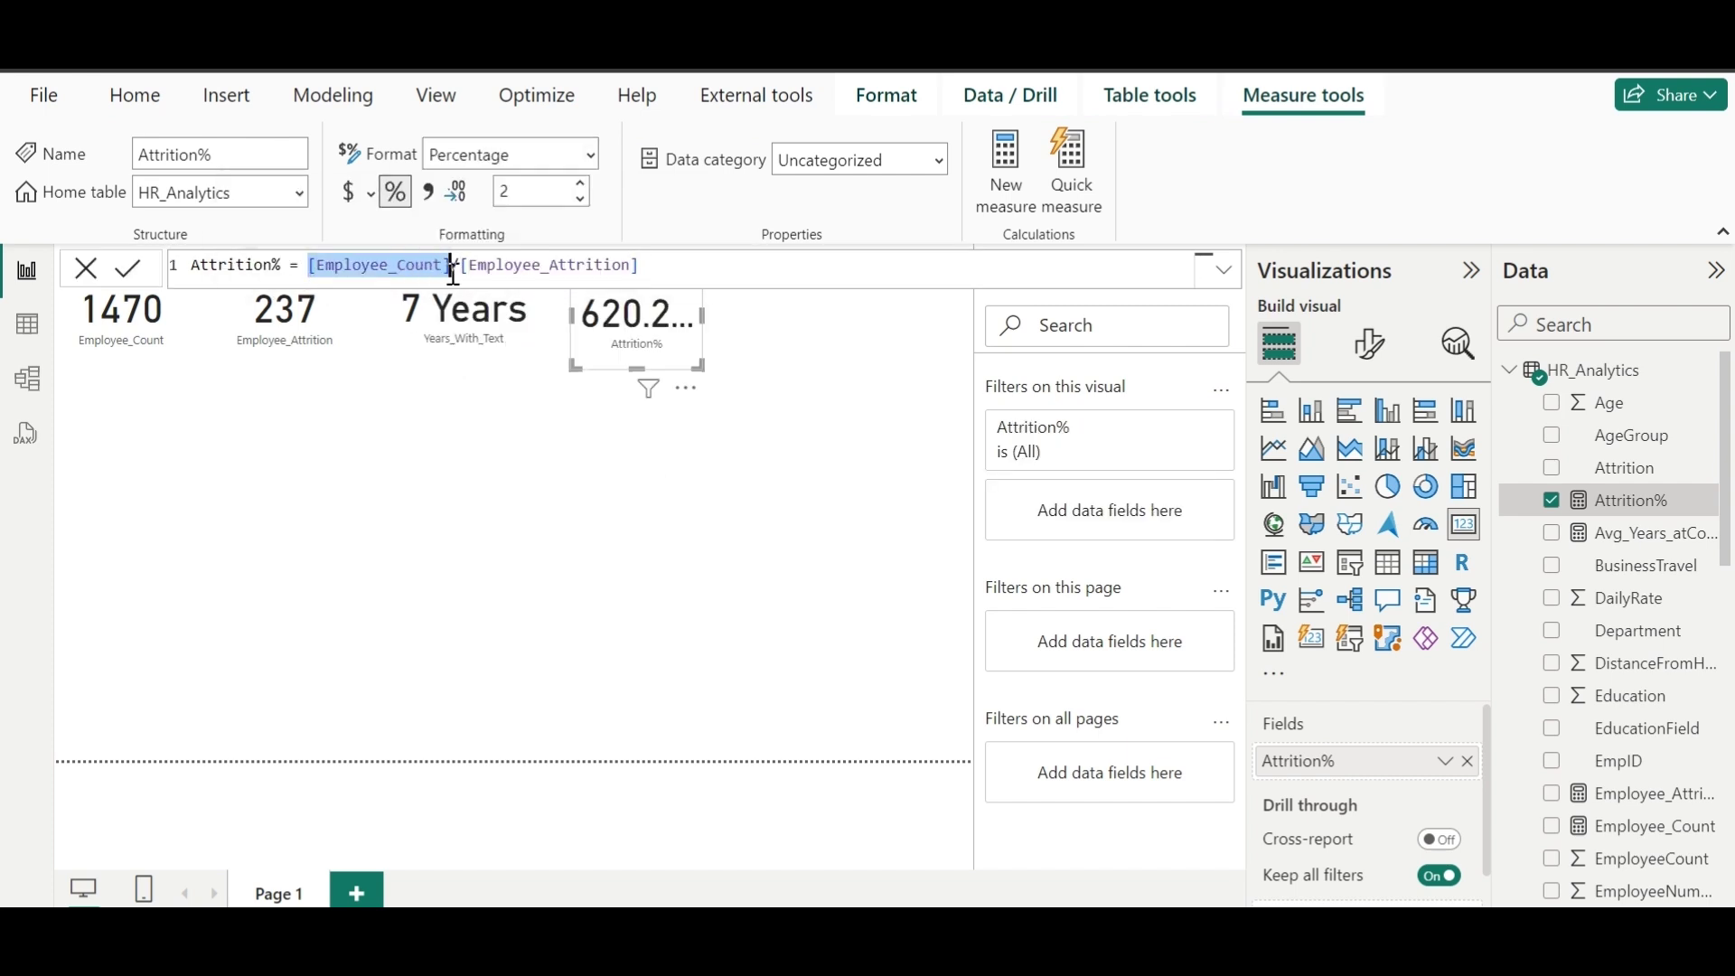
key(BackSpace)
click(602, 265)
text(/)
key(ctrl+v)
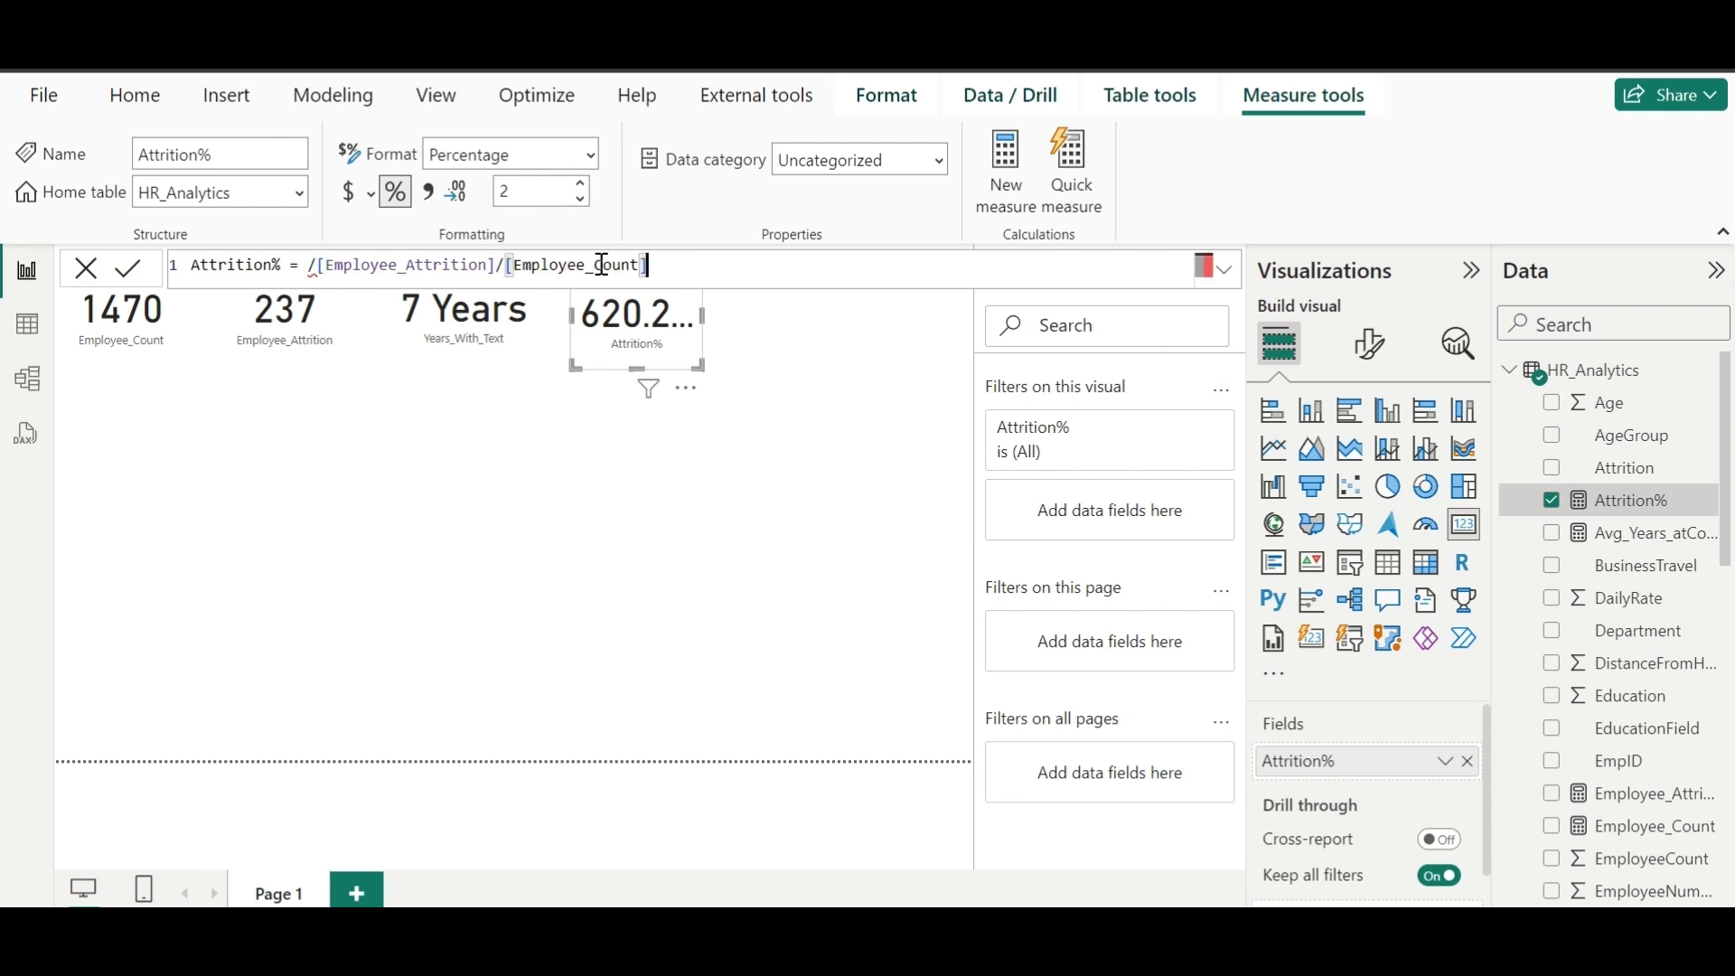
click(318, 265)
key(BackSpace)
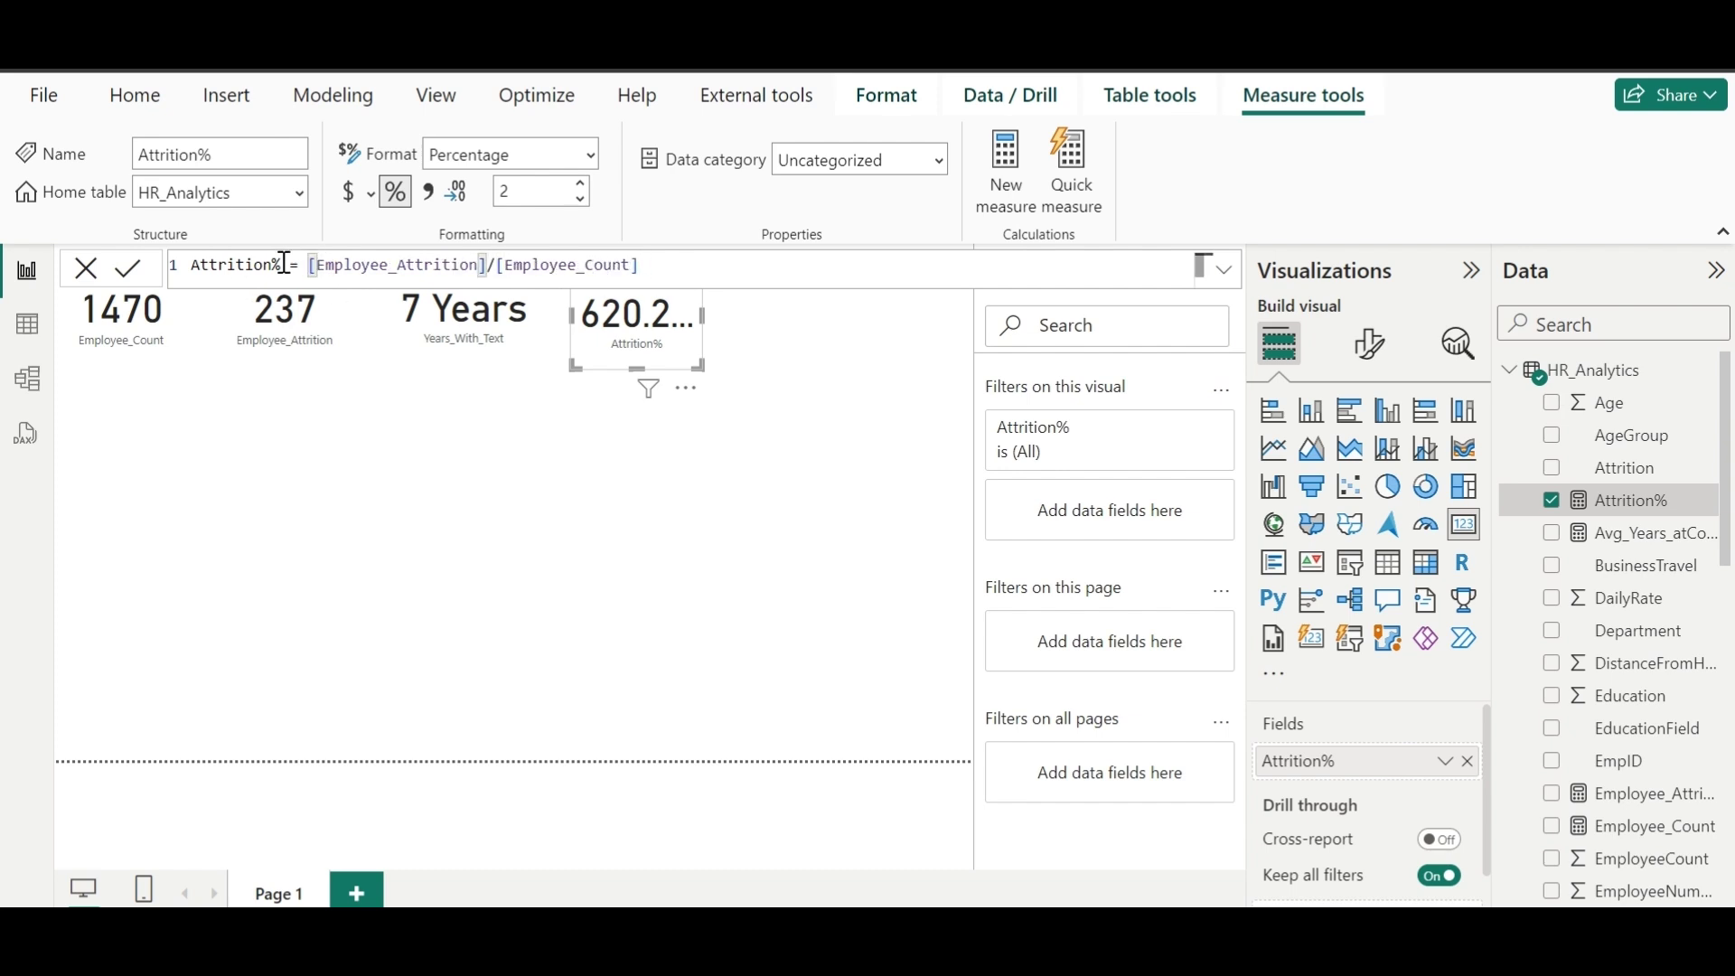
click(134, 266)
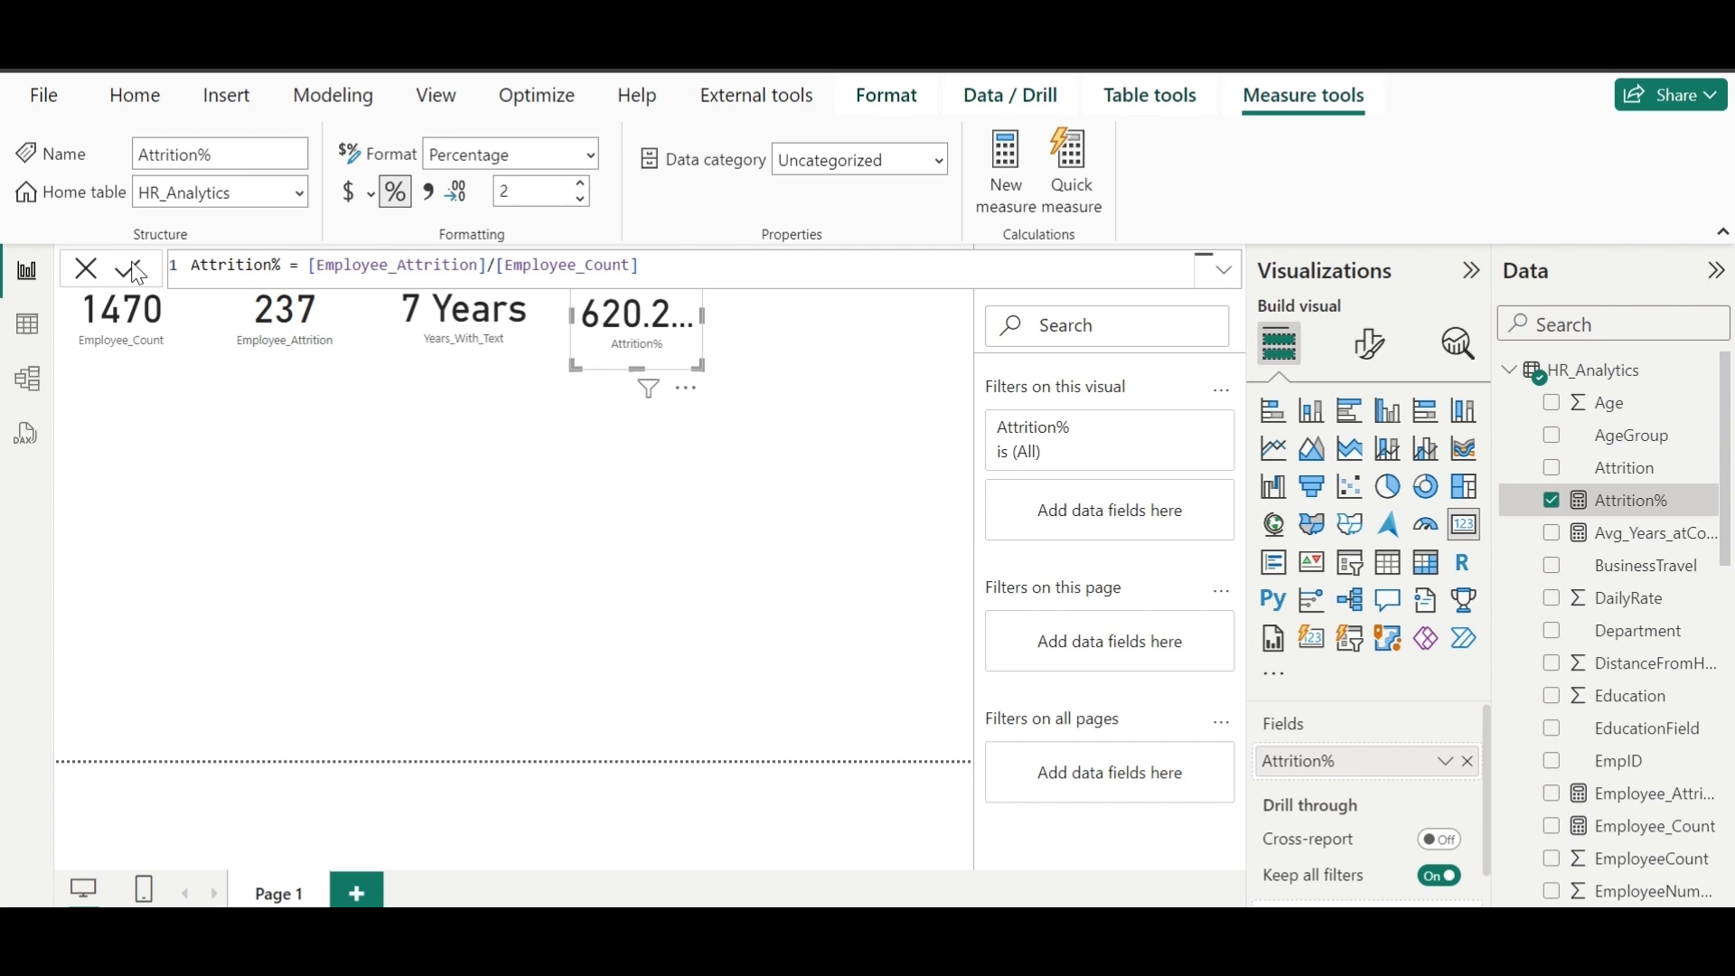
click(78, 268)
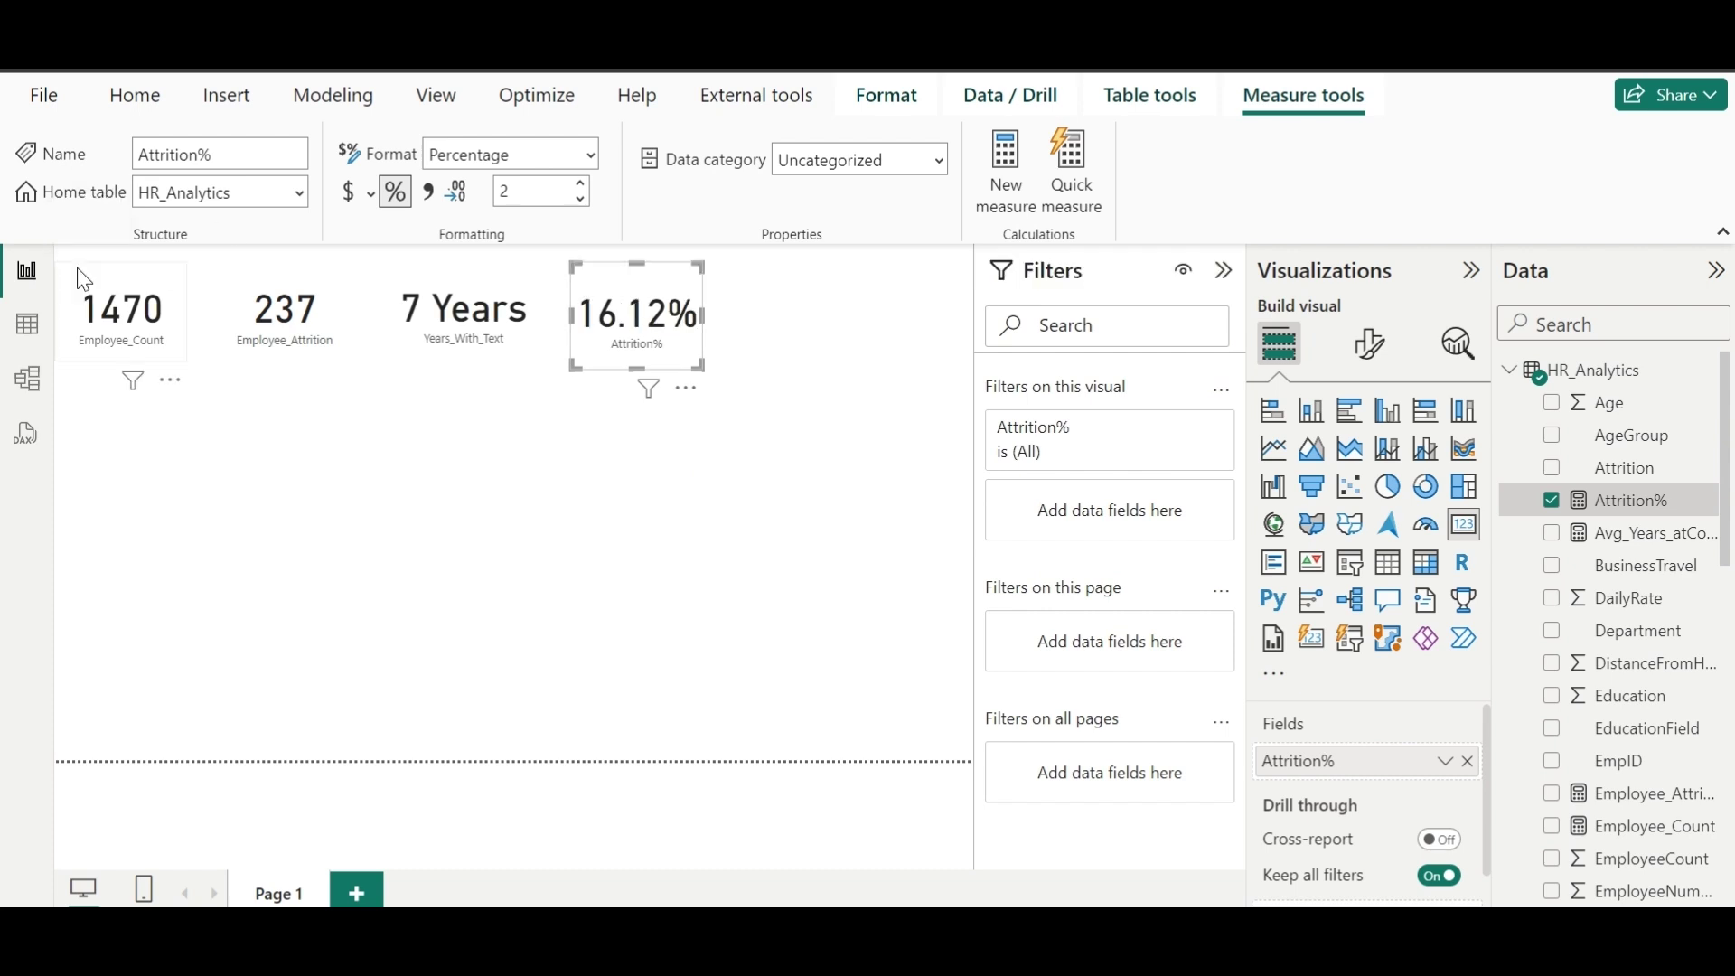
click(77, 268)
Step: Start a new measure in the HR_Analytics table and name it Avg_Salary
right_click(1543, 382)
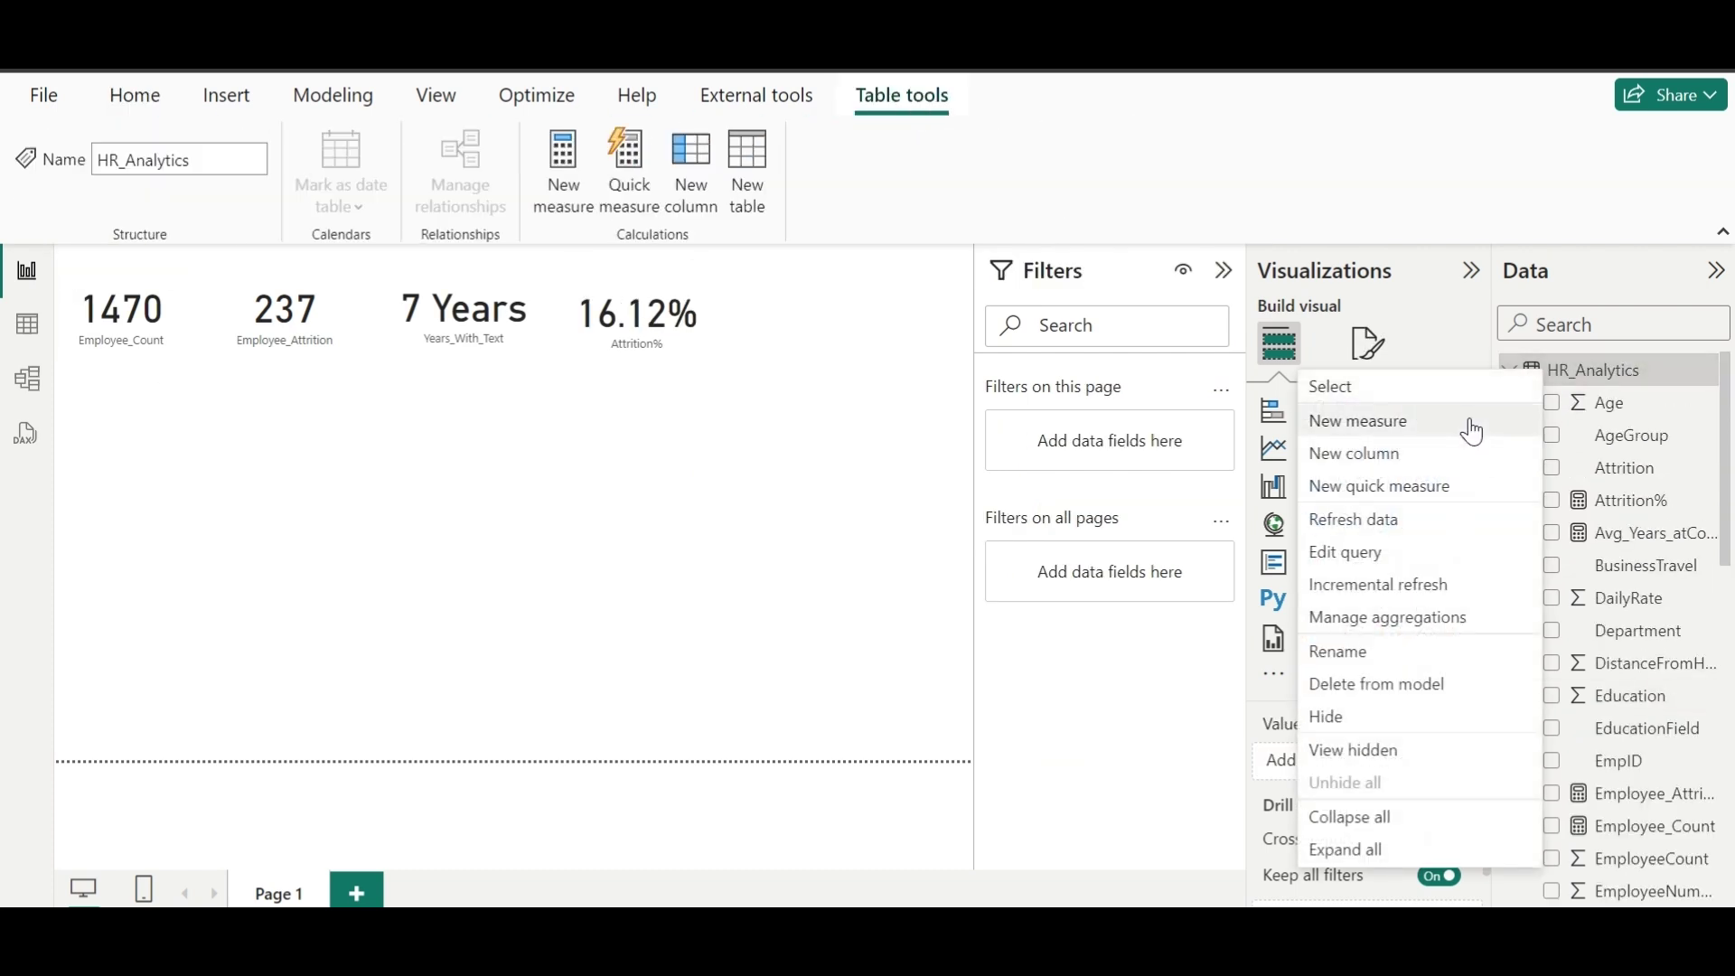
key(Escape)
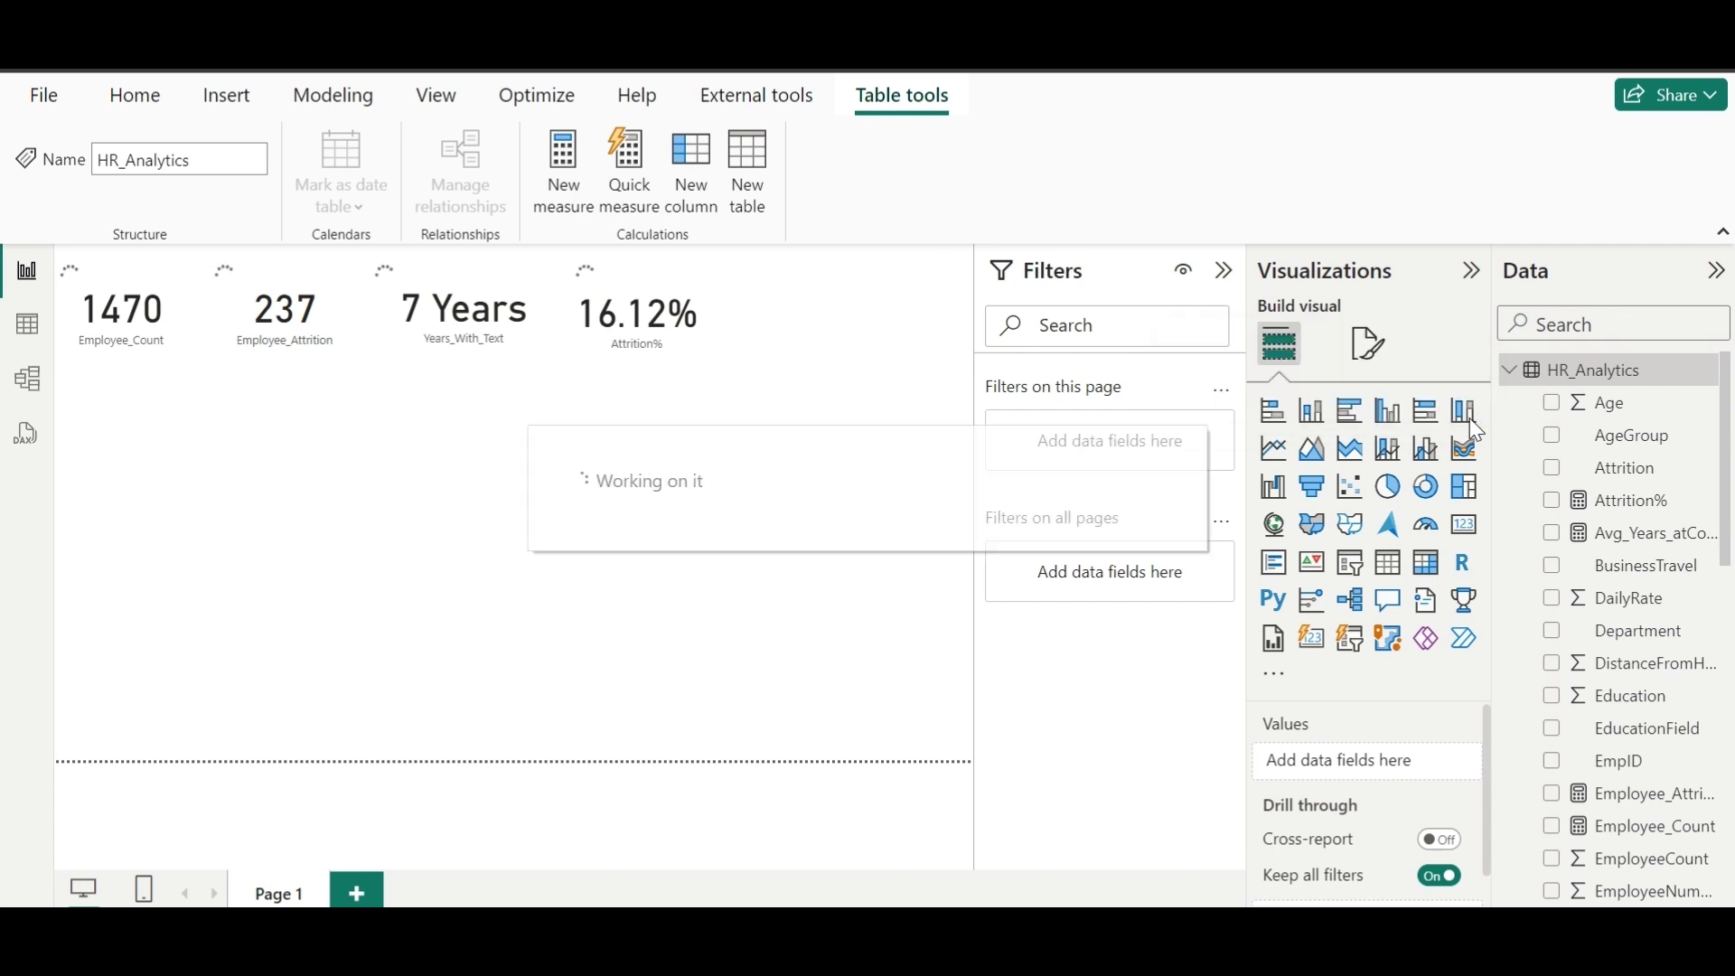
text(Avg_Salra)
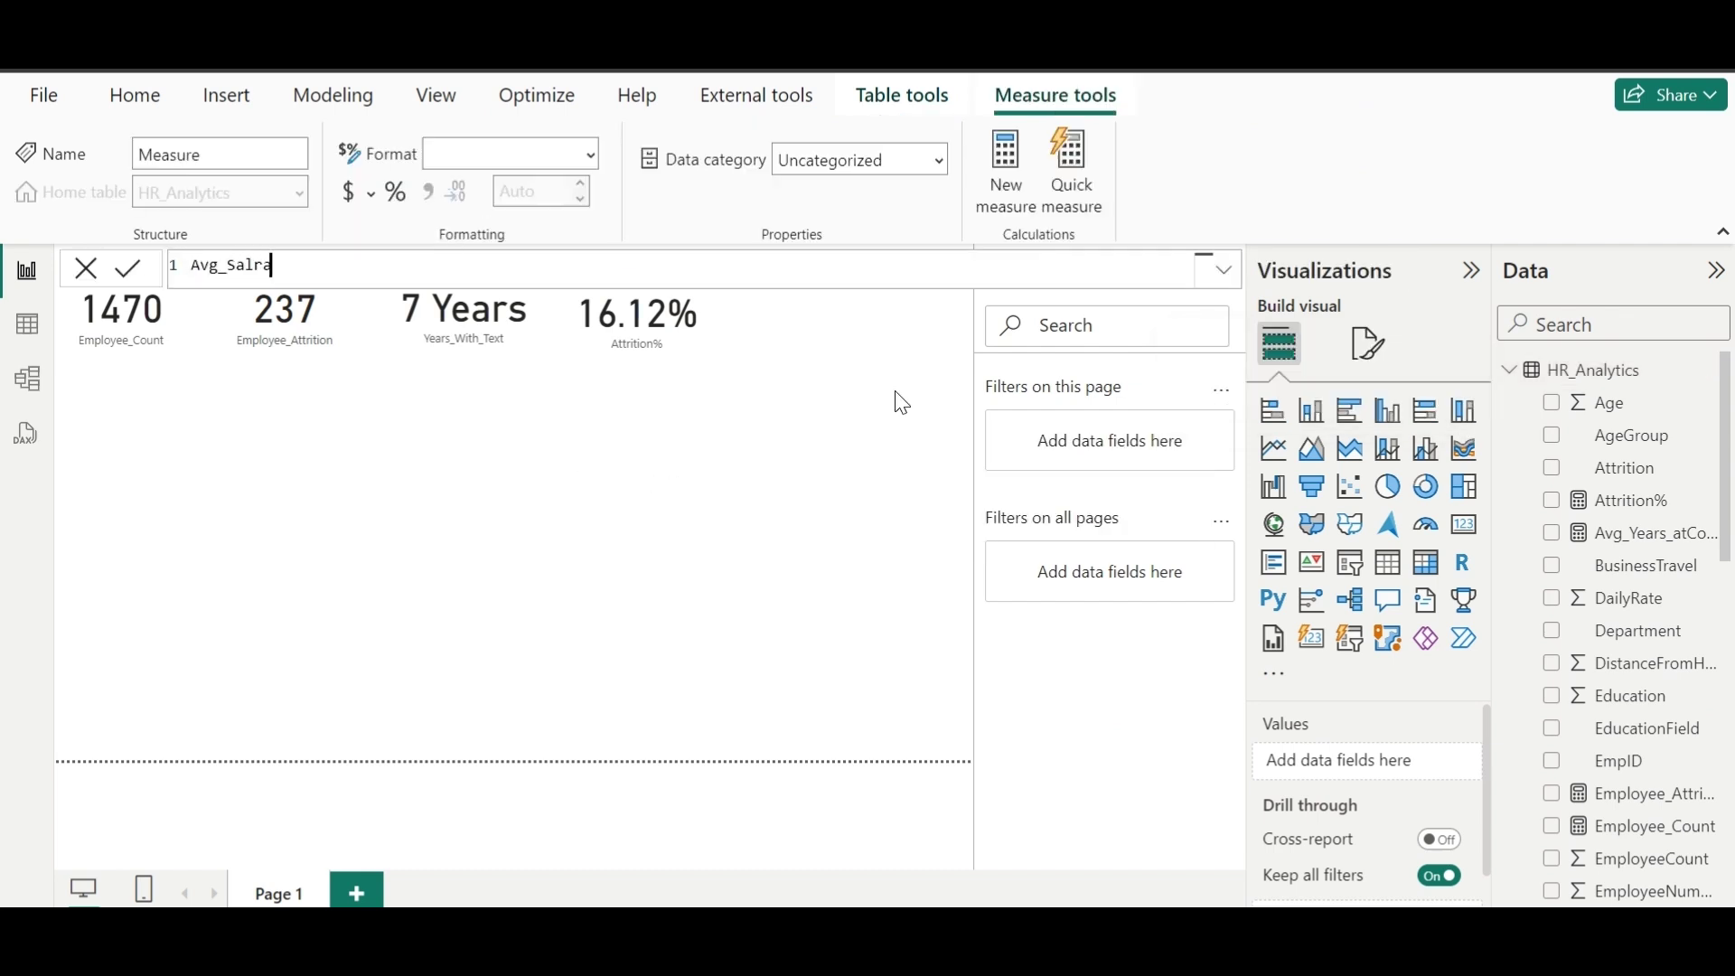
key(BackSpace)
key(BackSpace)
text(ary = av)
Step: Define Avg_Salary as AVERAGE(HR_Analytics[MonthlyIncome]) and commit the measure
key(Tab)
text(hr)
key(Tab)
text([sa)
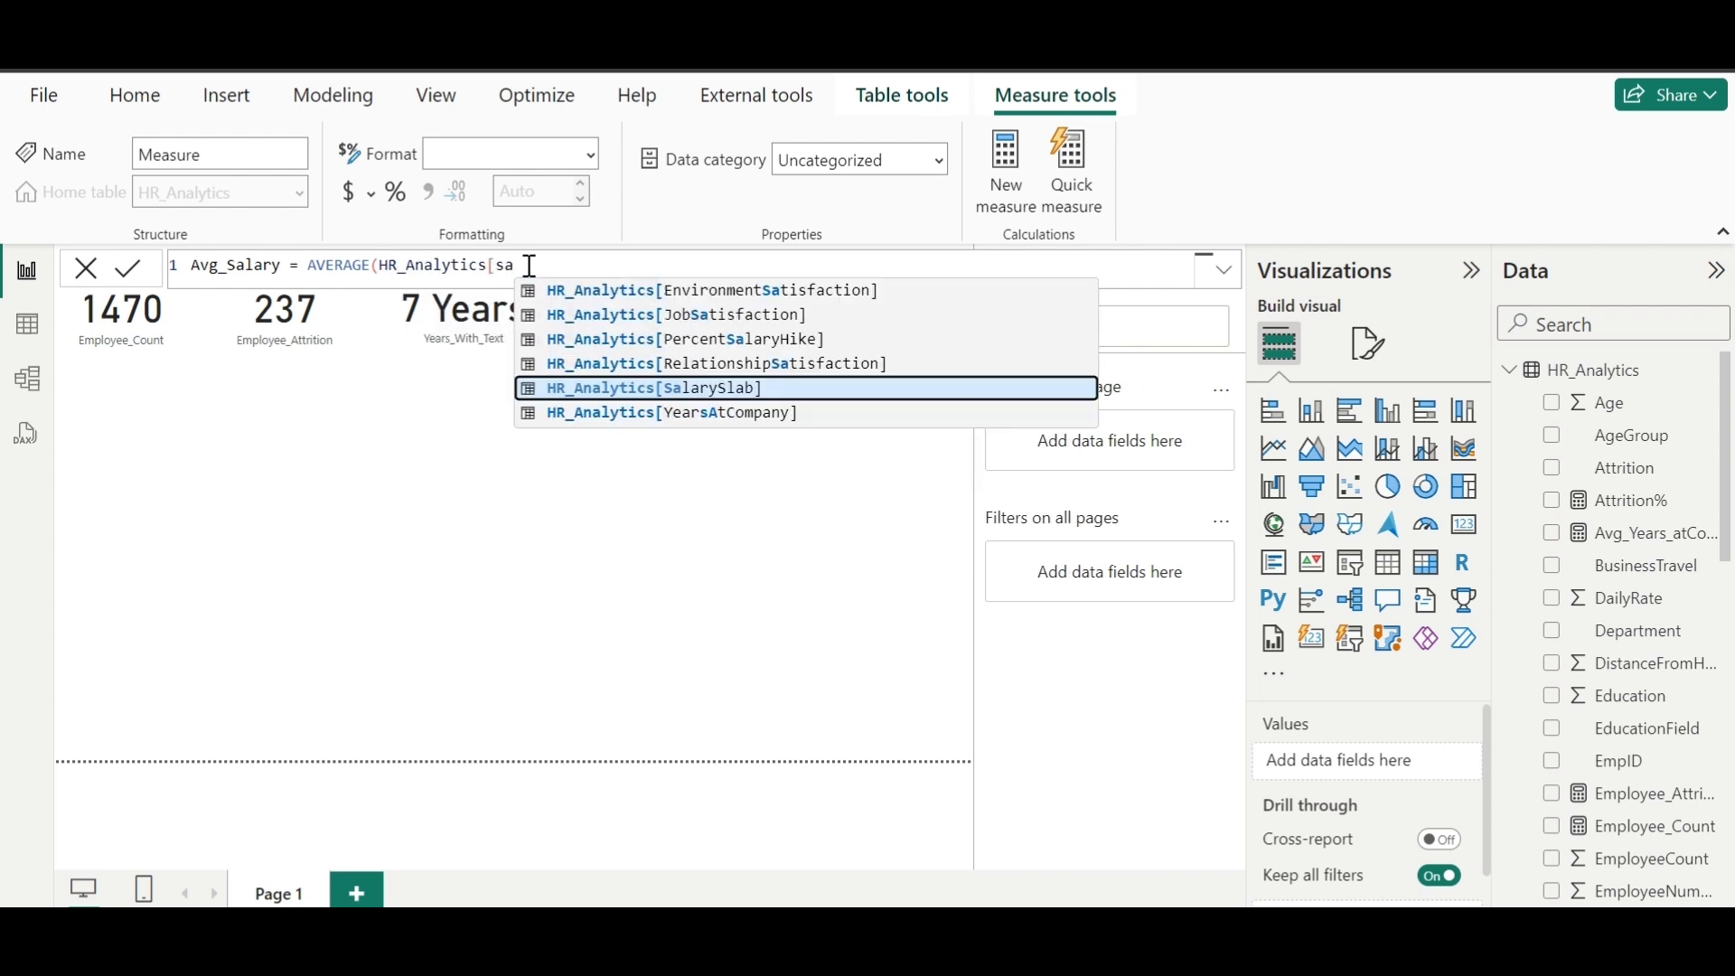
key(BackSpace)
key(BackSpace)
text(mo)
key(Tab)
text())
click(130, 269)
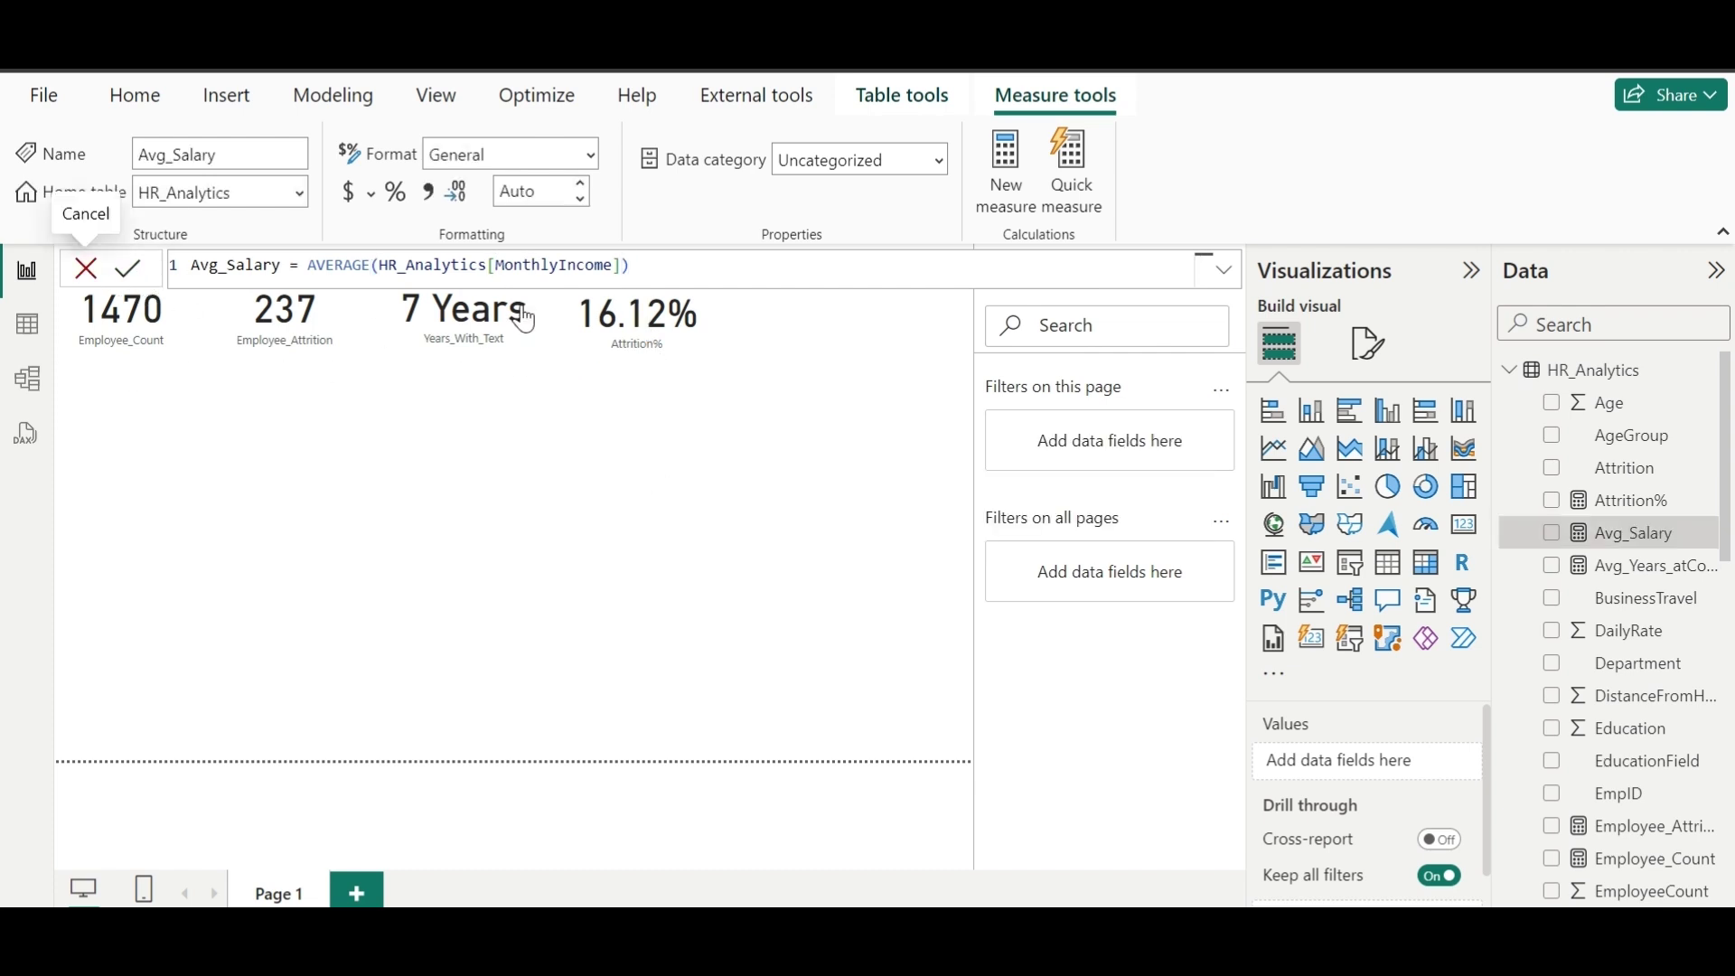
Step: Add an Avg_Salary card beside the Attrition% card and set its value decimal places to 1
click(1551, 532)
drag(202, 507, 798, 338)
click(1369, 343)
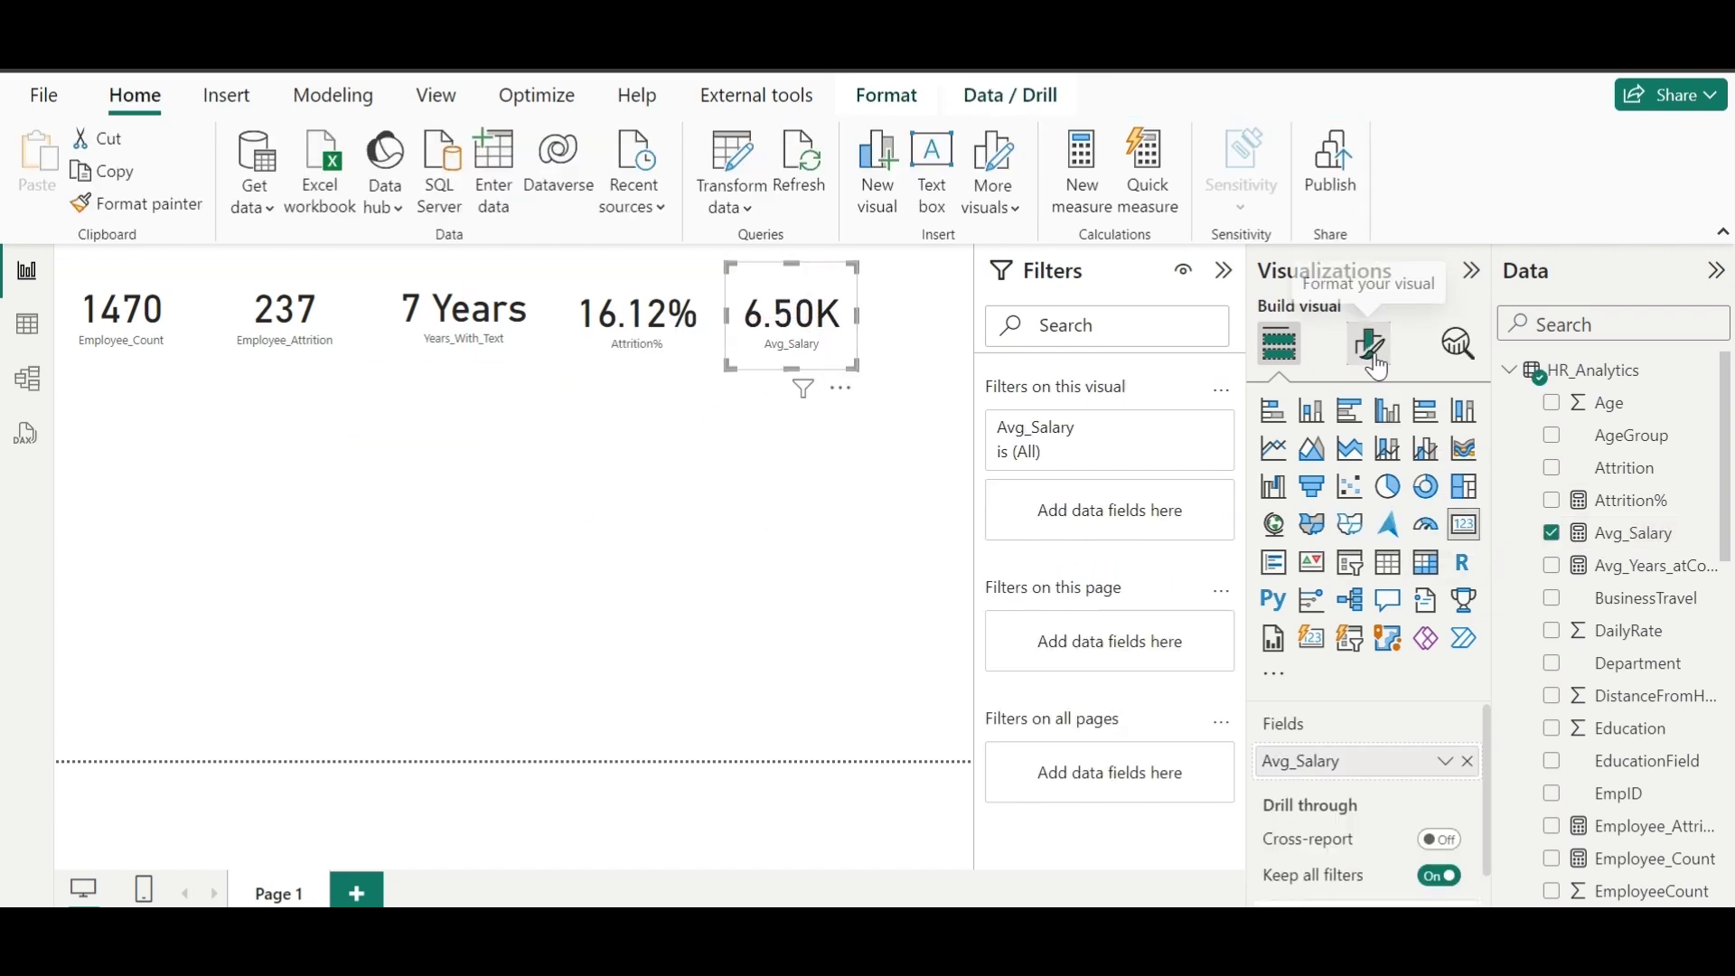
click(1326, 532)
click(1423, 624)
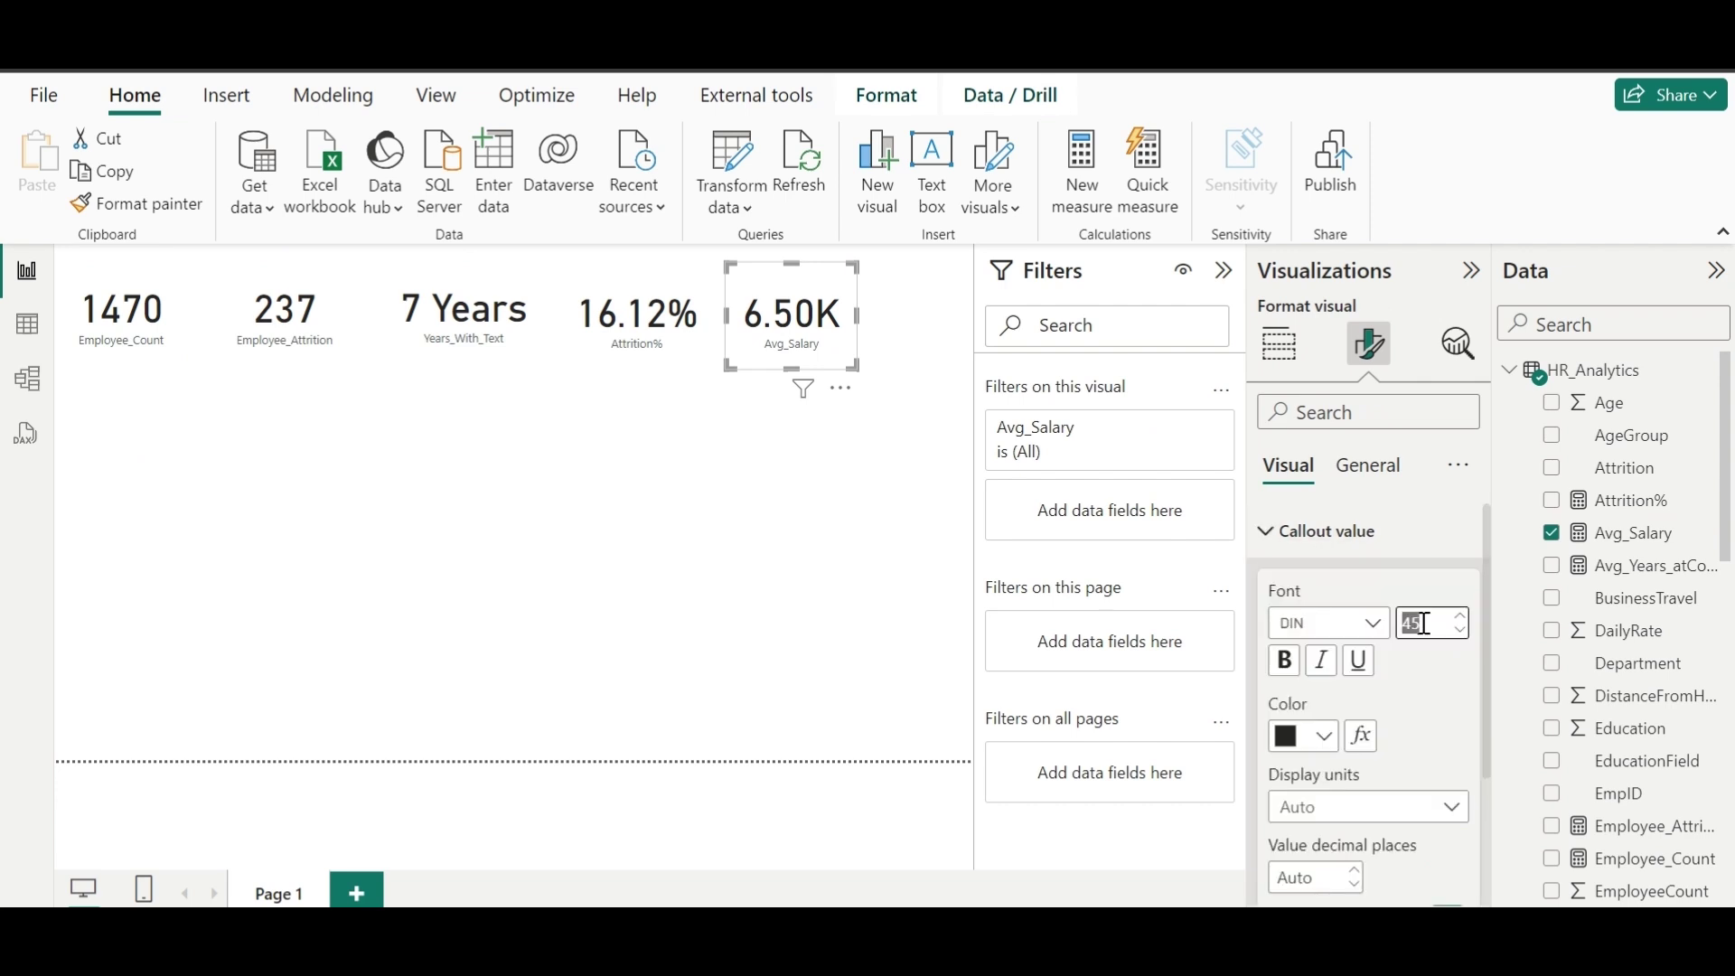
scroll(1409, 723, down, 1)
click(1298, 785)
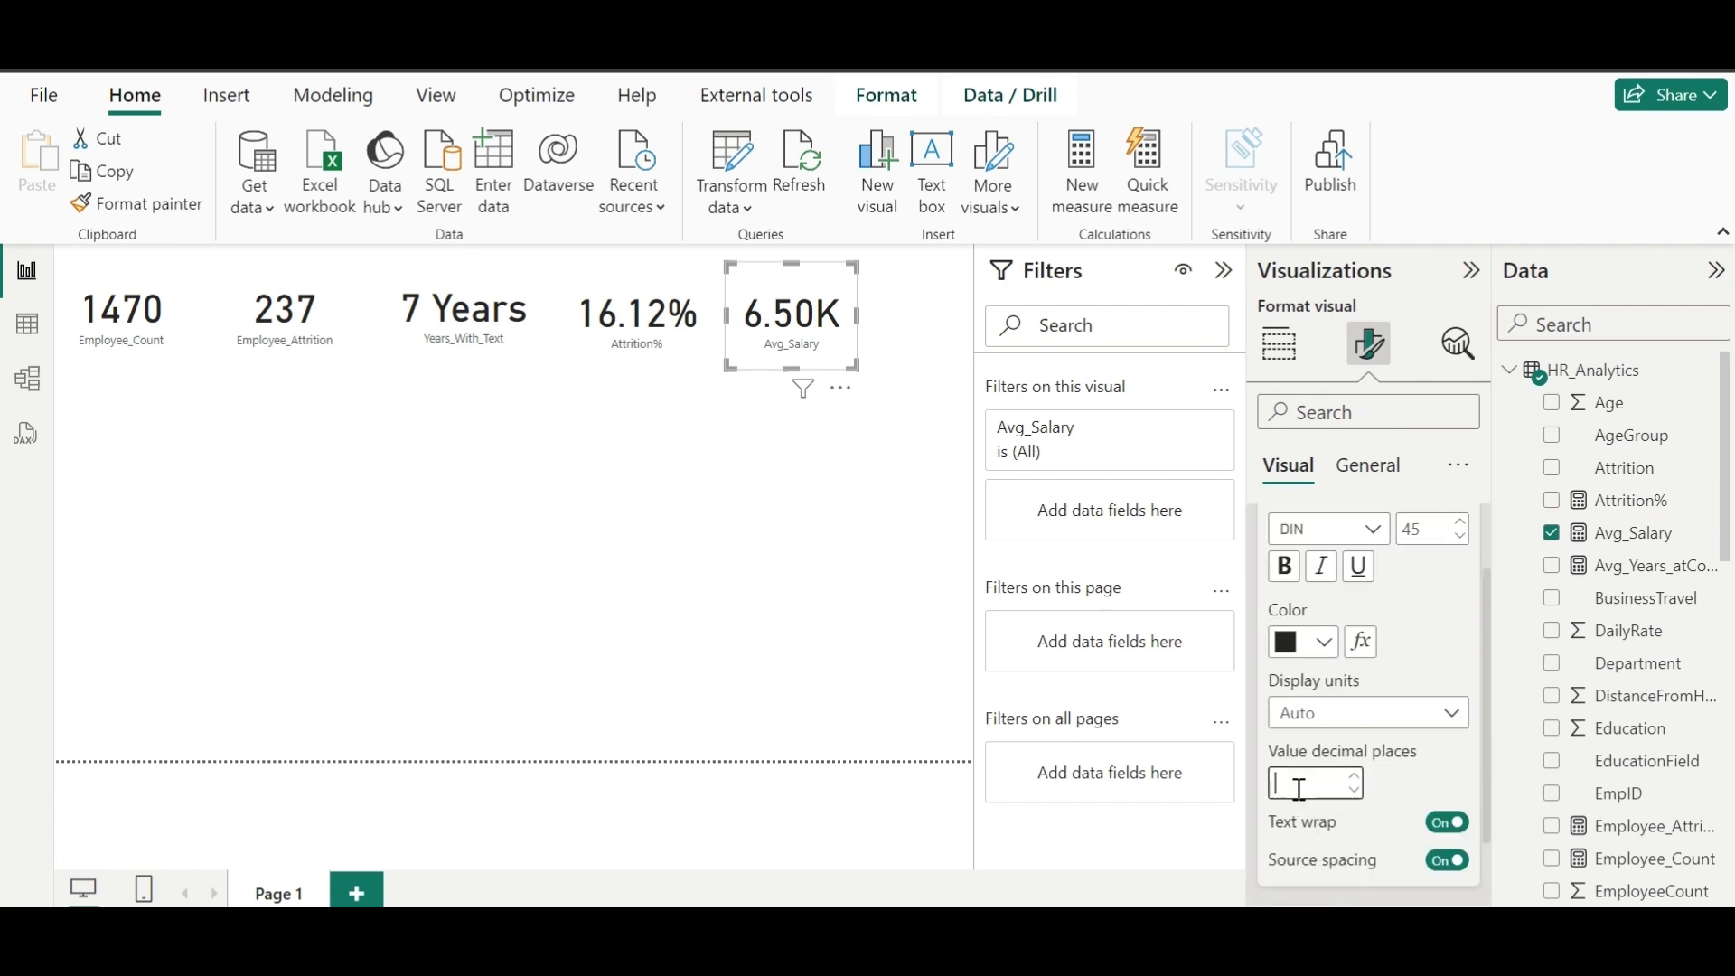
text(0)
key(BackSpace)
text(1)
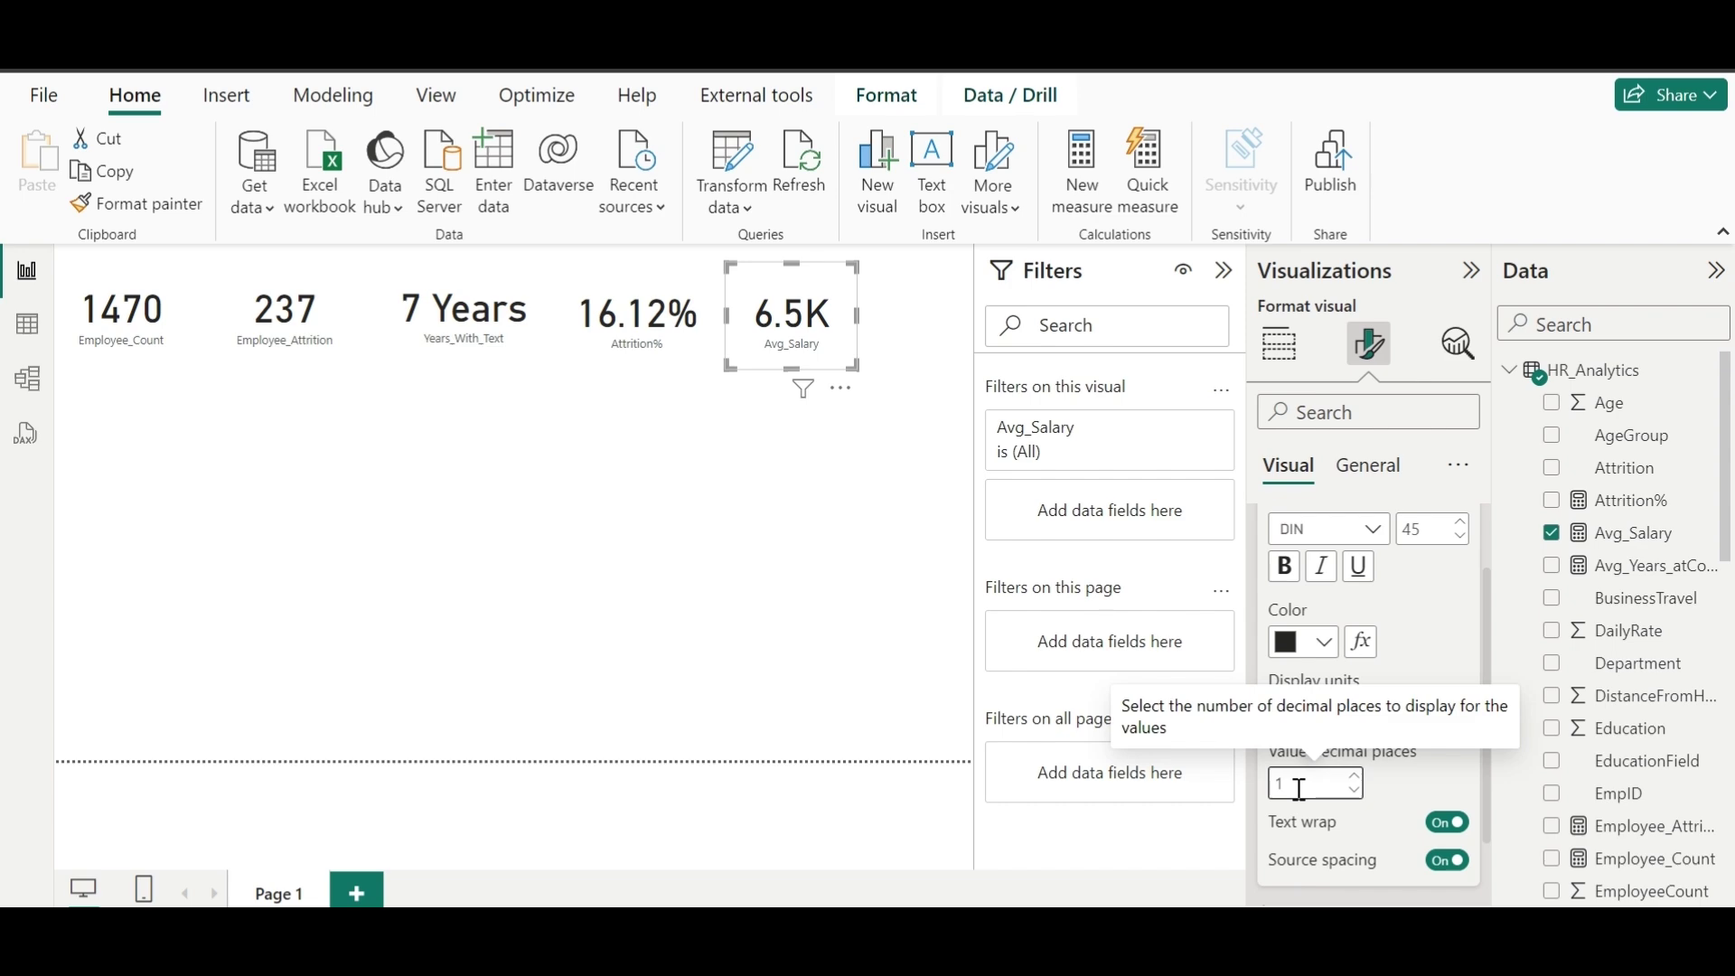
click(792, 471)
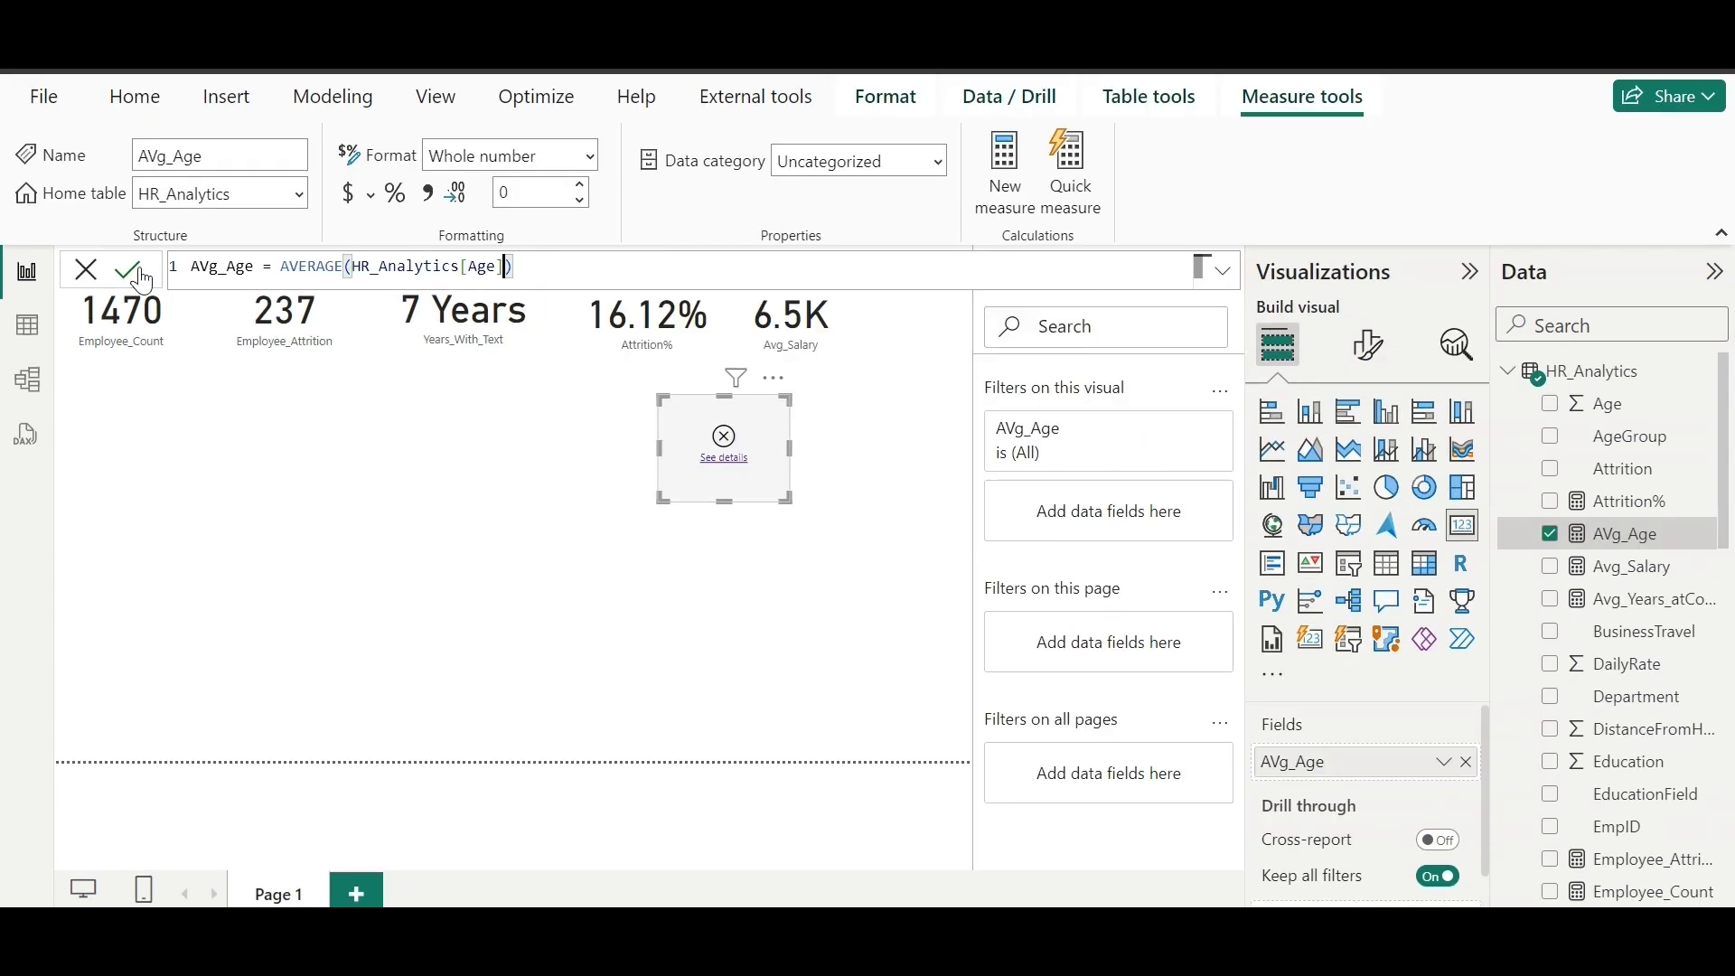
Step: Commit the age measure as AVERAGE(HR_Analytics[Age]), correct its name to Avg_Age and close the formula
click(140, 273)
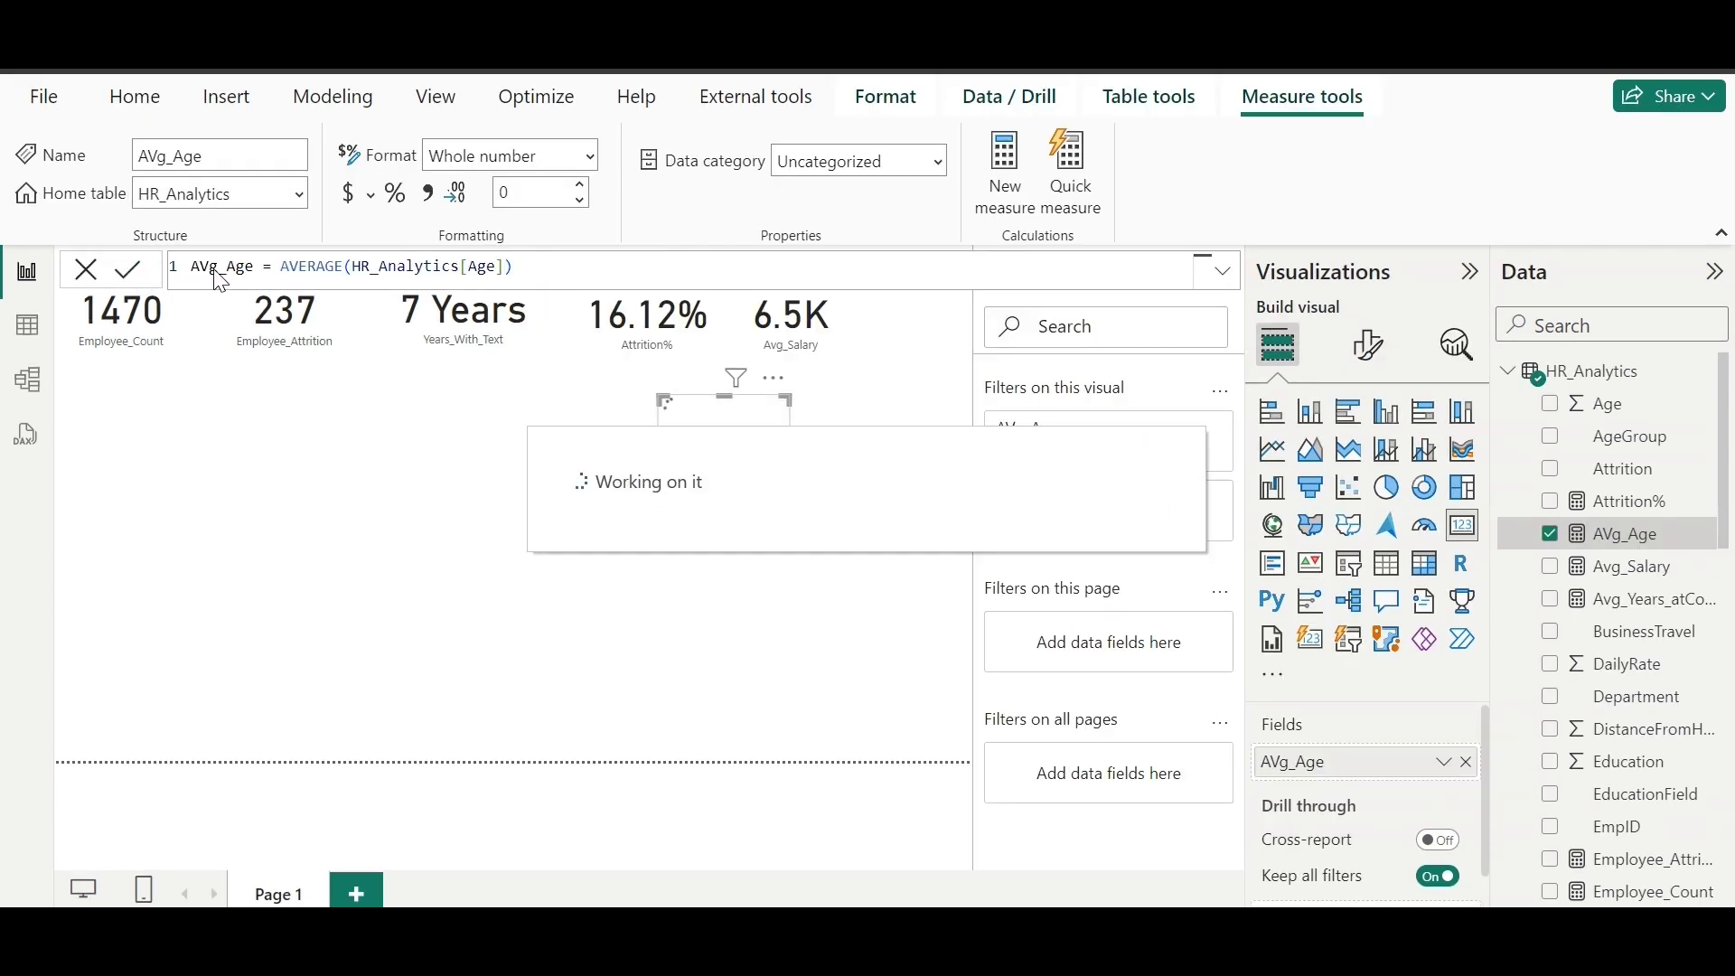
double_click(214, 267)
click(215, 268)
key(BackSpace)
text(v)
click(125, 273)
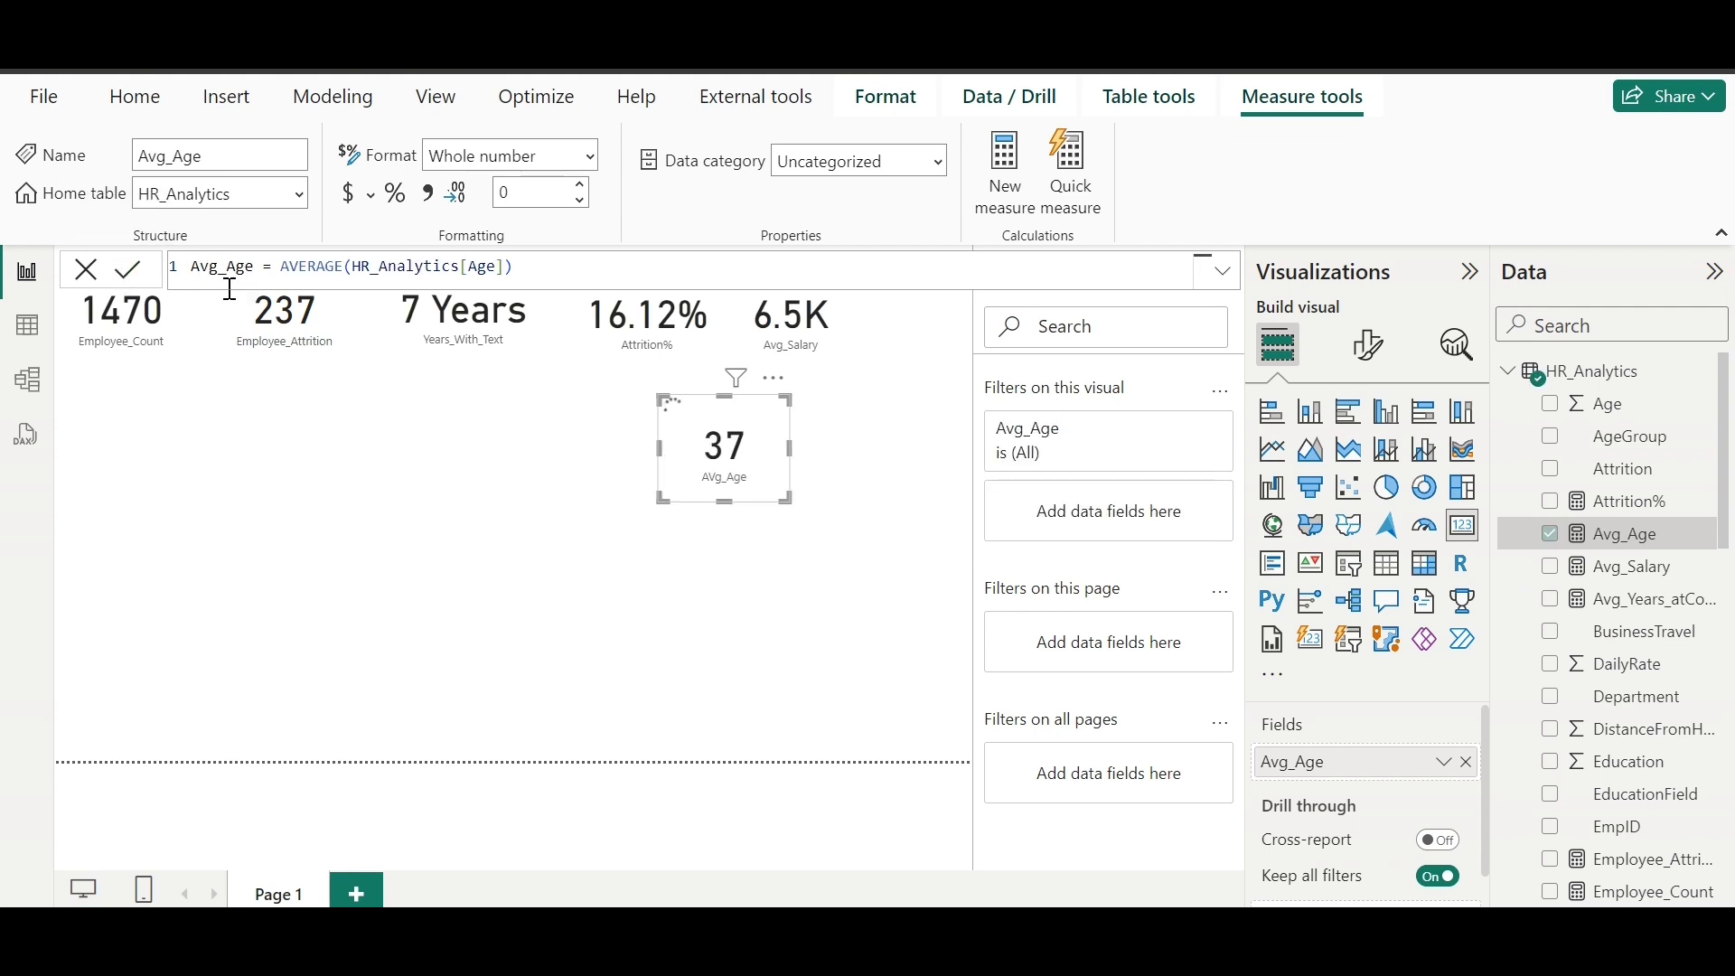
click(86, 269)
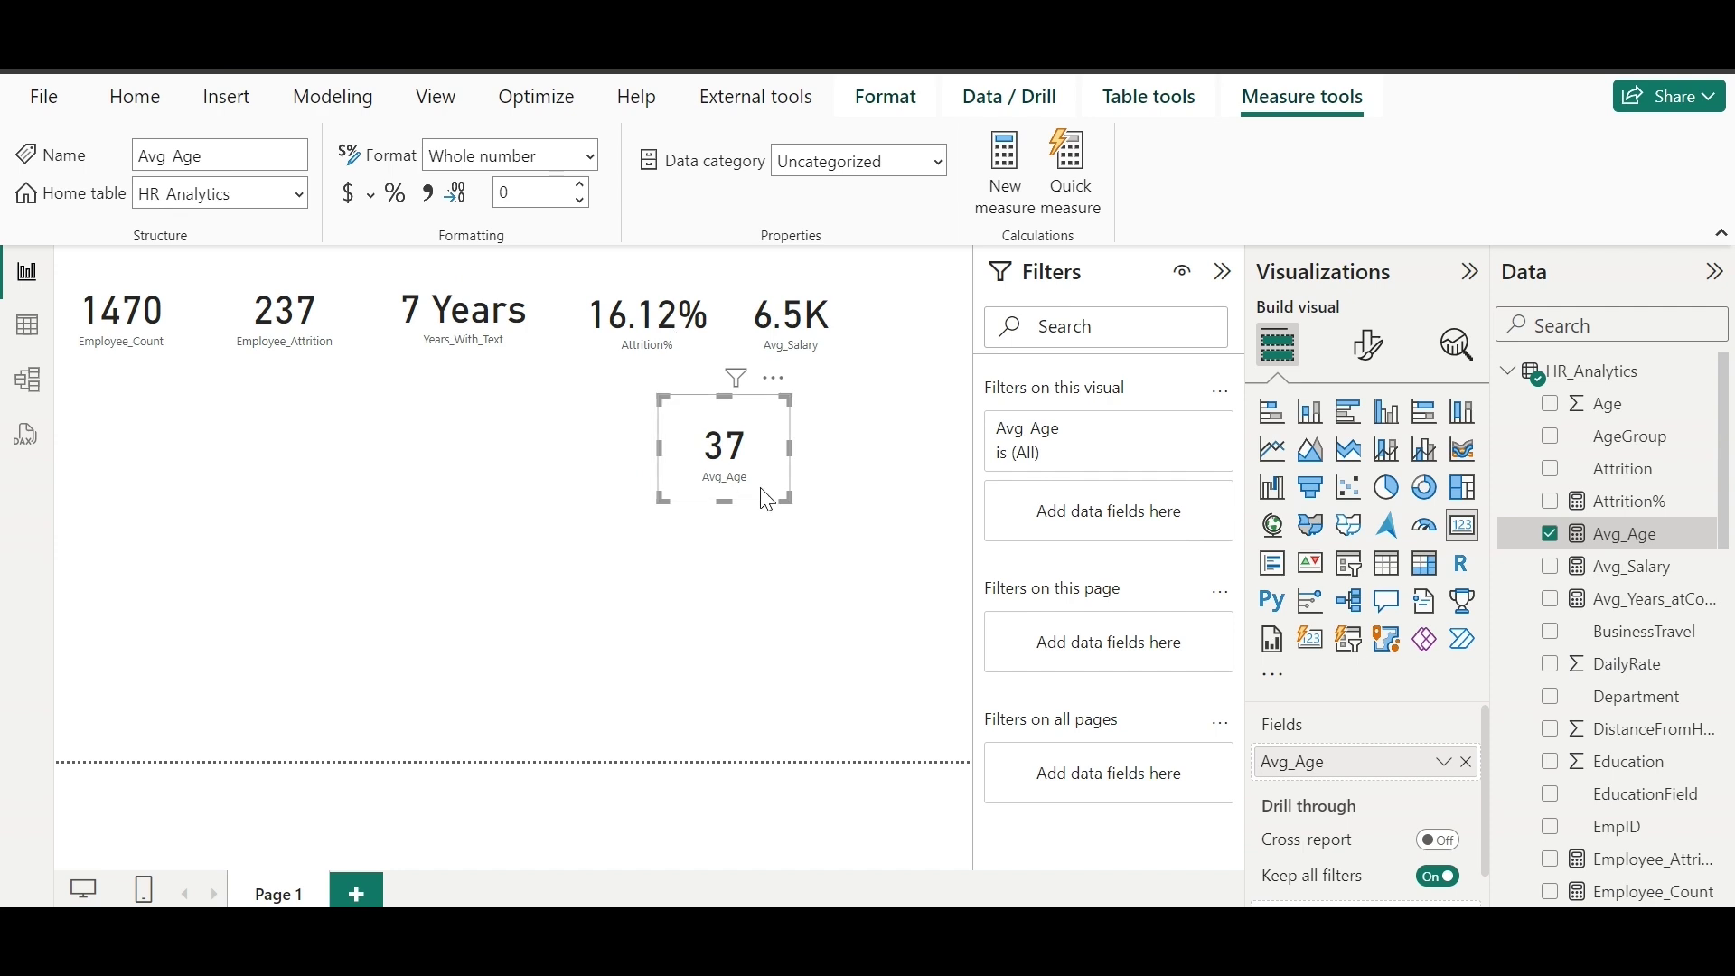
Step: Move the Avg_Age card to the end of the KPI row and shift the Attrition% and Avg_Salary cards to make room
drag(763, 491, 960, 364)
click(764, 348)
click(628, 398)
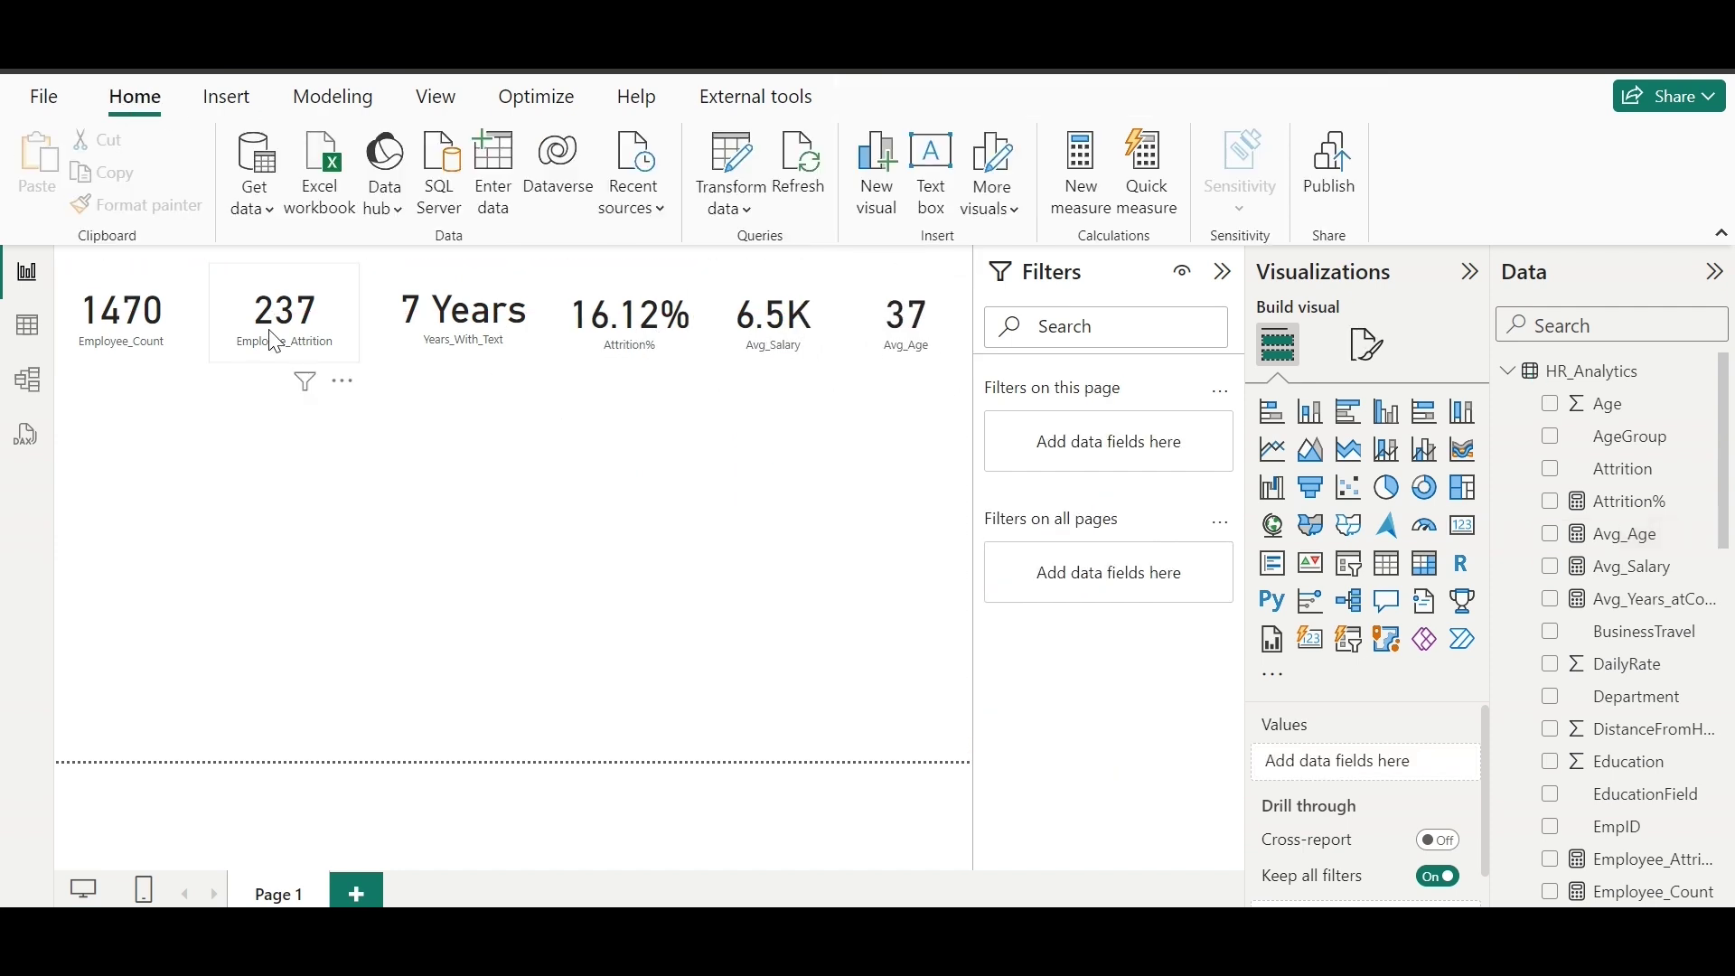
Step: Duplicate the Employee_Attrition card, enlarge the copy below the KPI row and convert it to an area chart
click(294, 344)
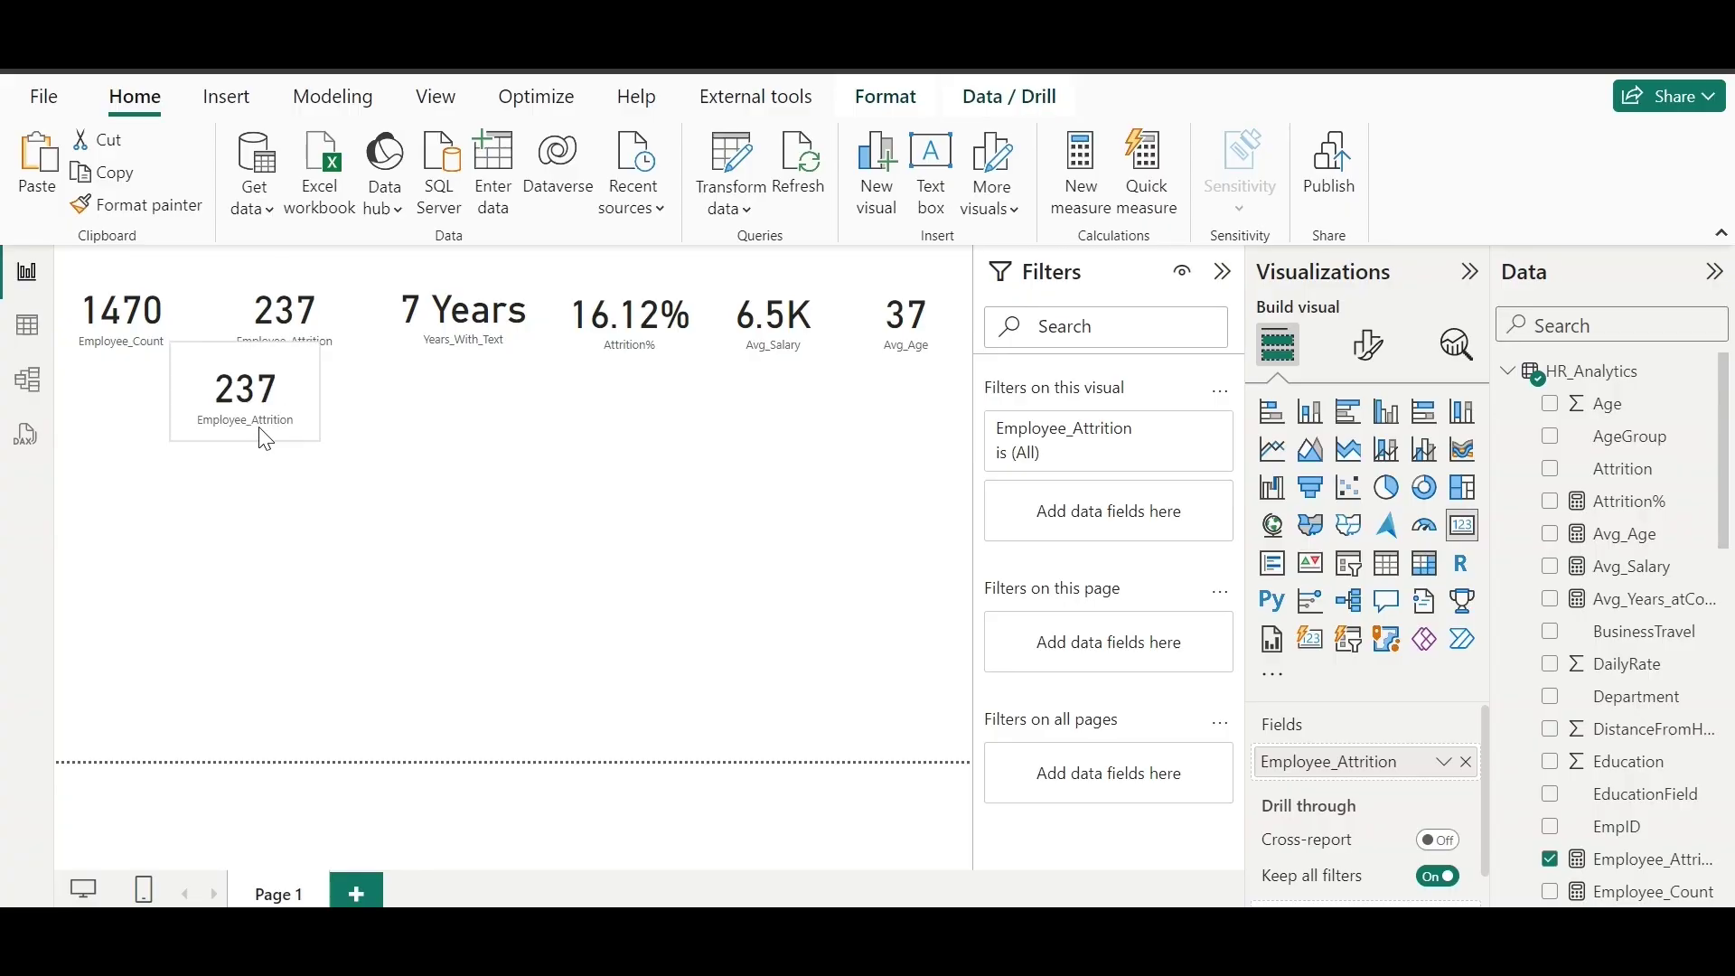
drag(271, 425, 328, 604)
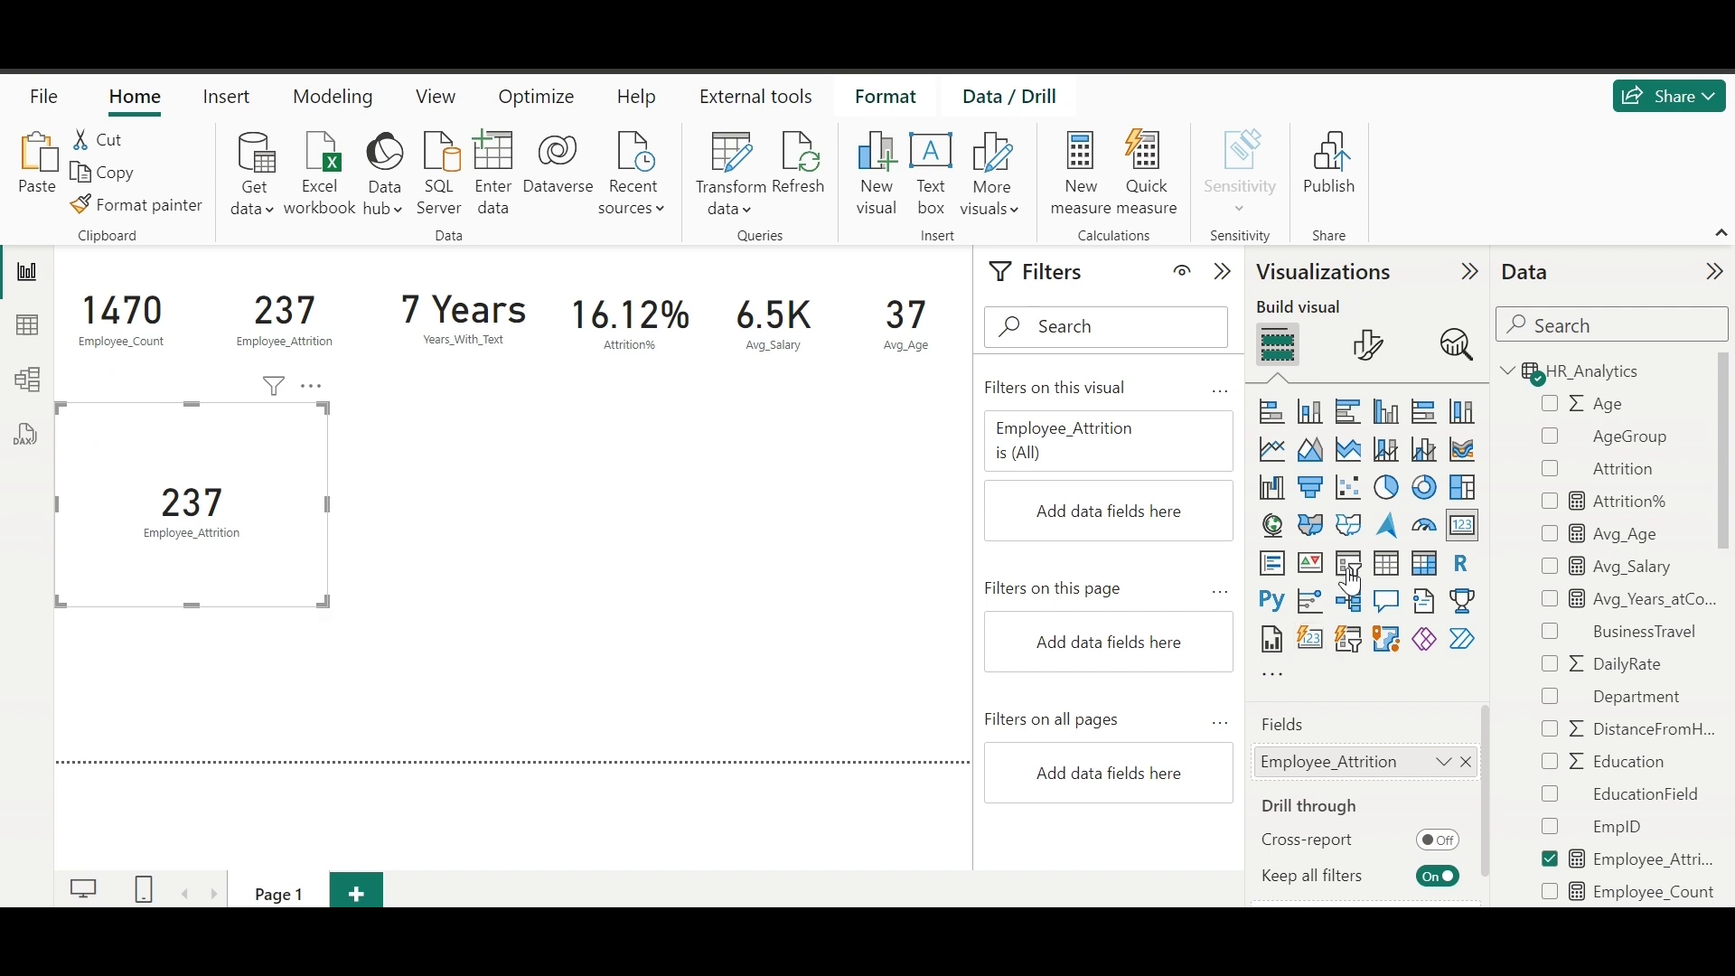
click(1312, 451)
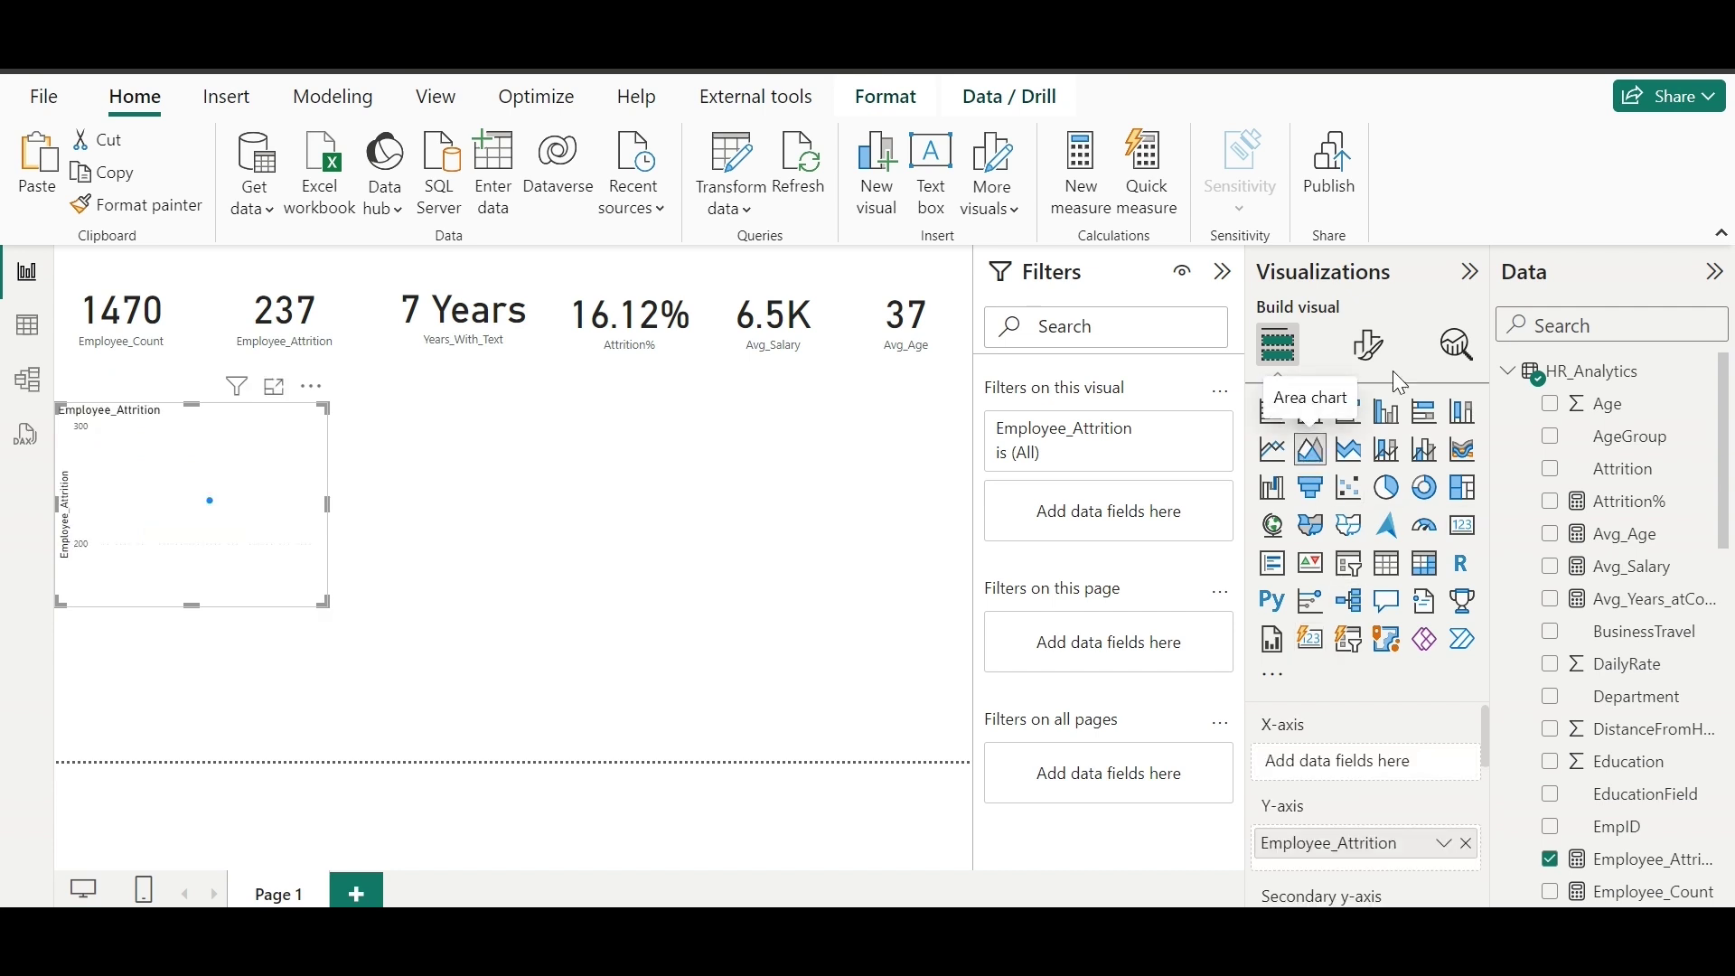
Step: Put YearsAtCompany on the area chart's X-axis, enlarge the chart and filter YearsAtCompany to values less than 15
click(1608, 324)
text(year)
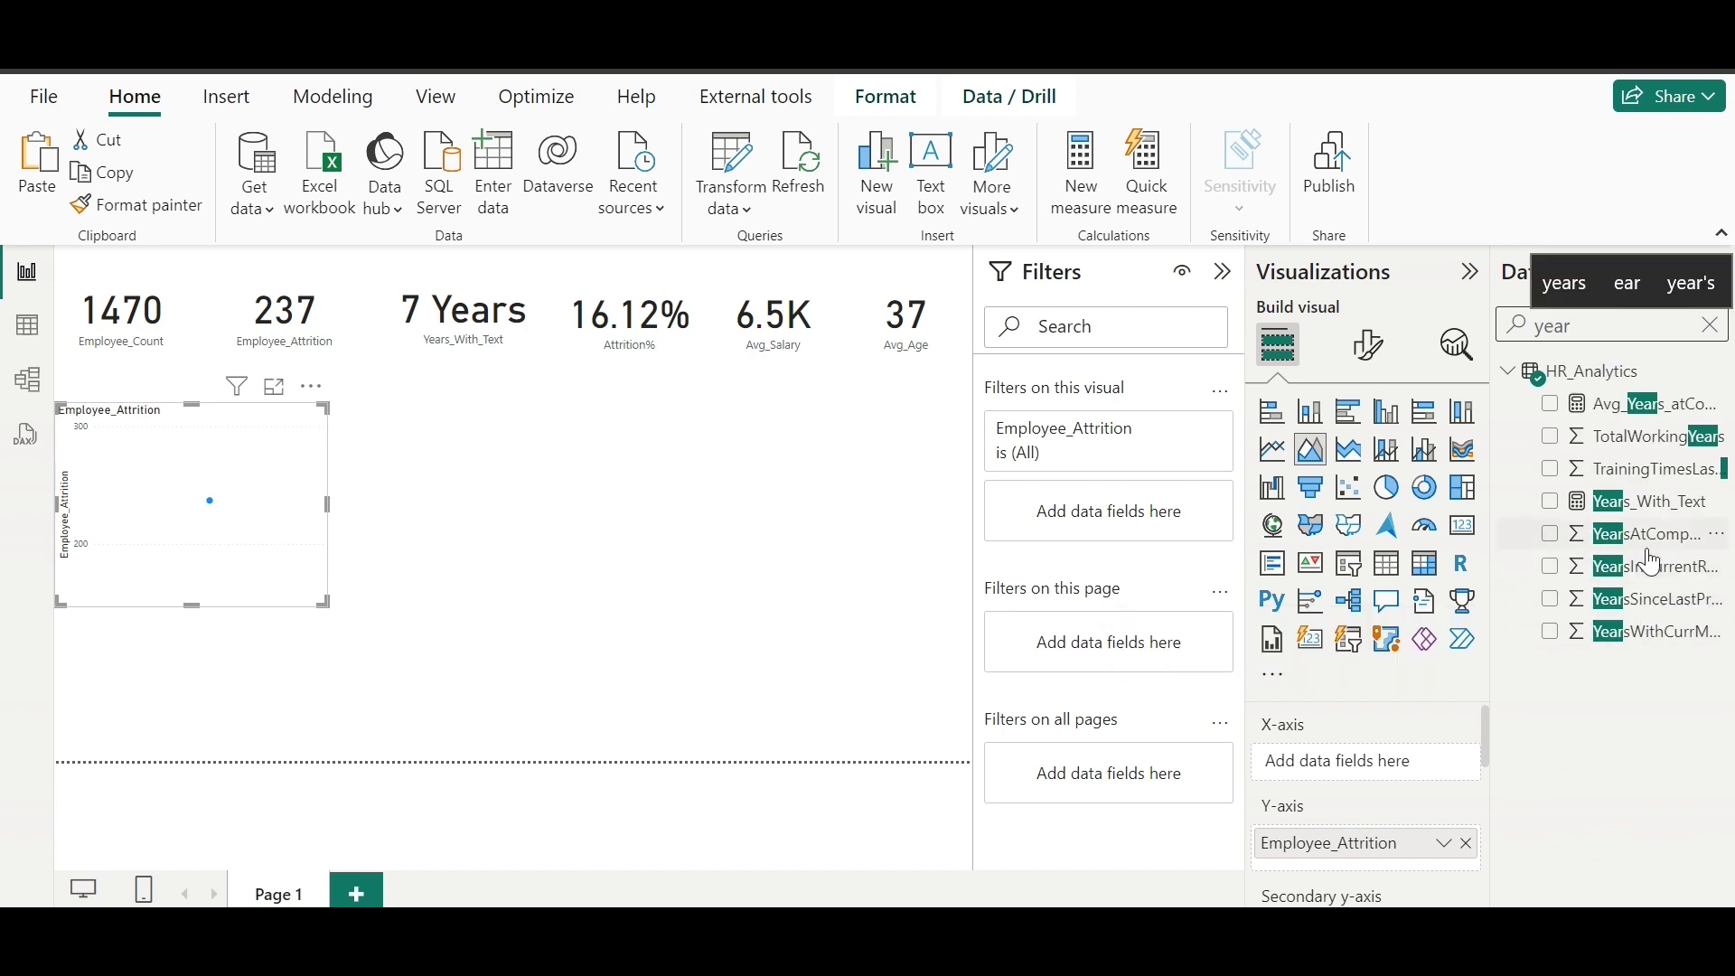
drag(1640, 534, 1399, 786)
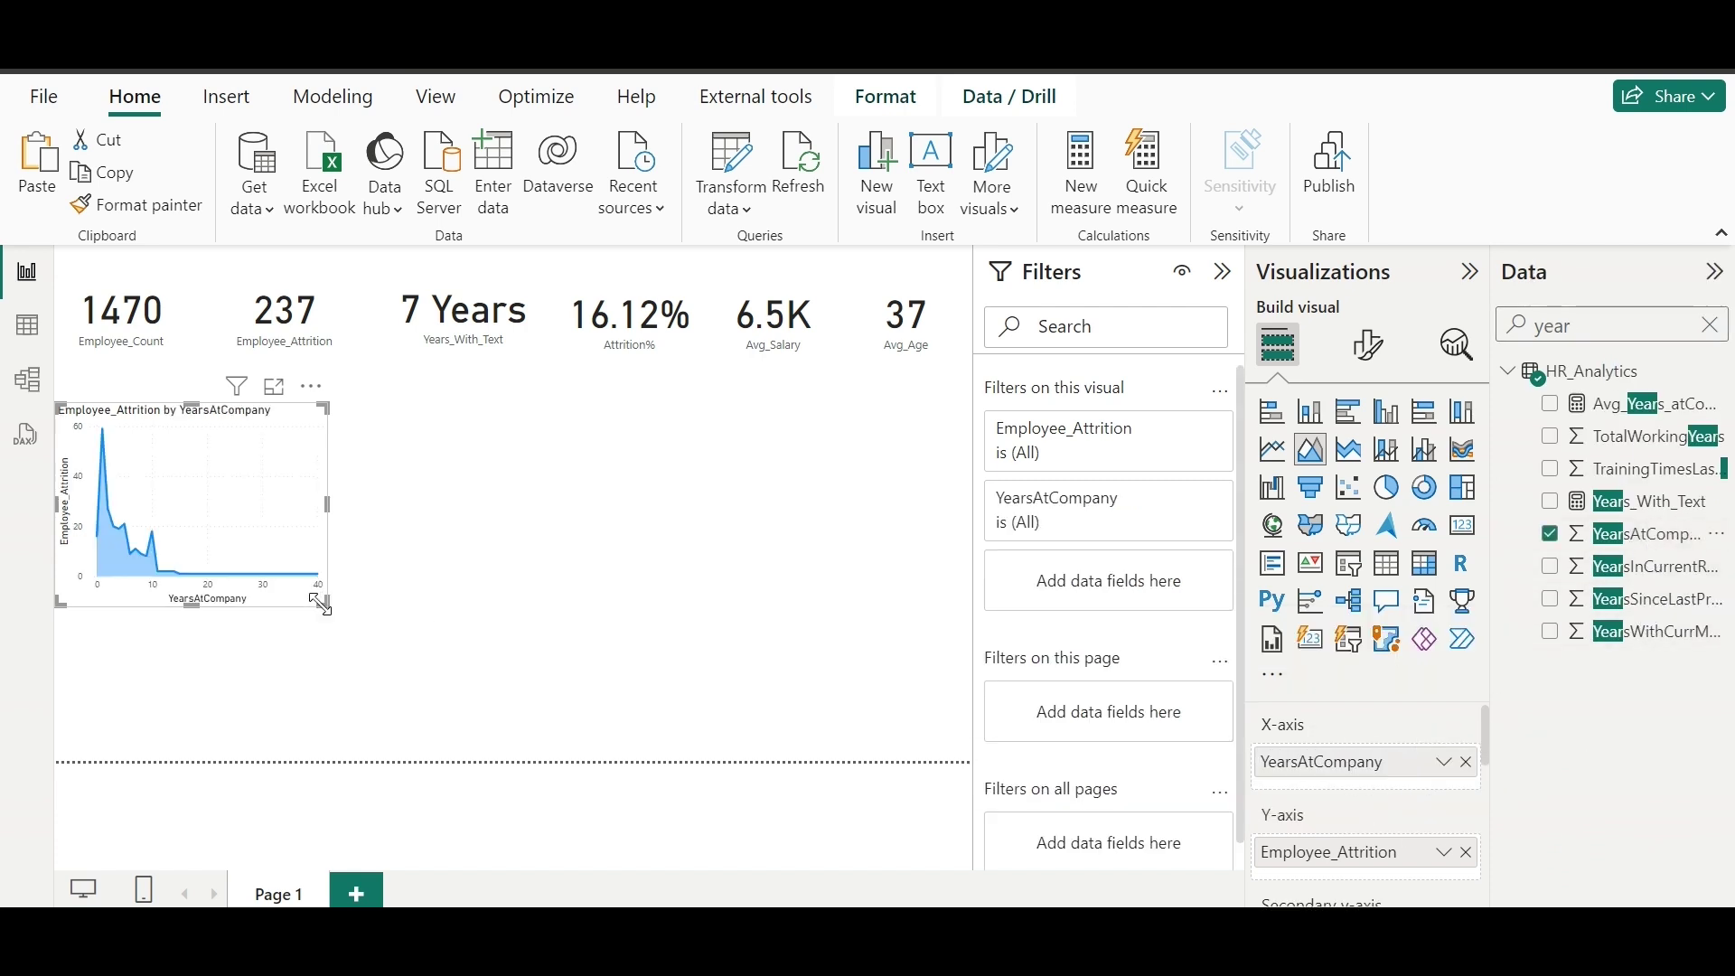
click(1175, 497)
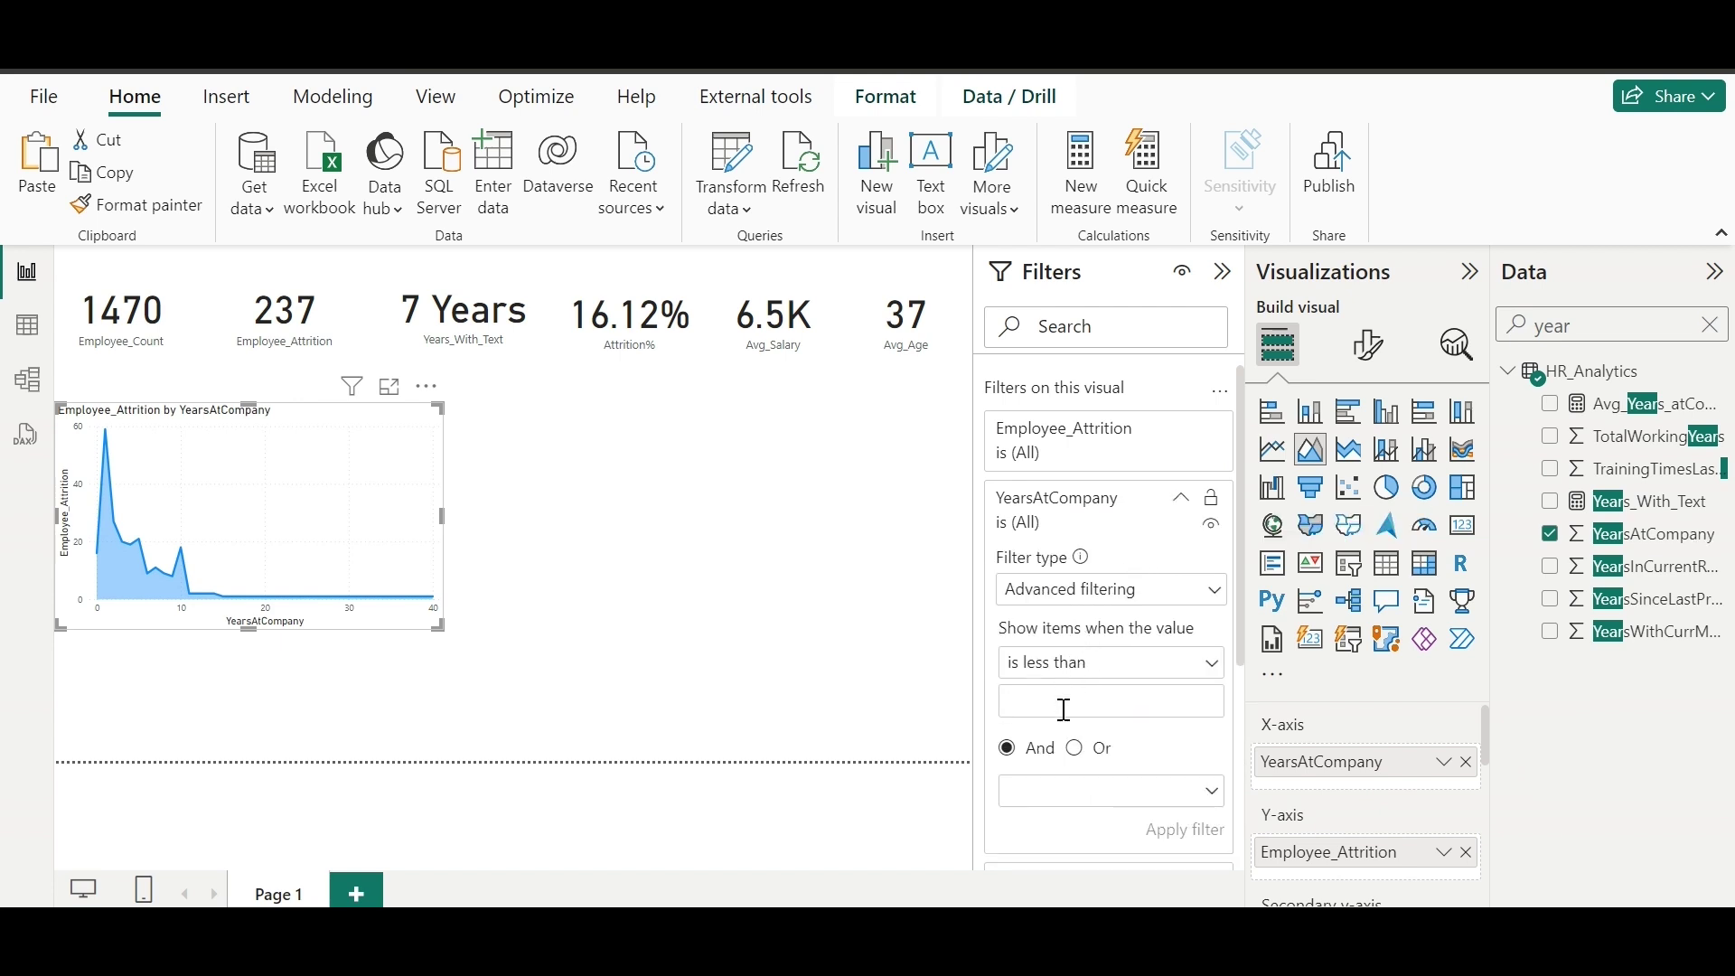
click(1159, 831)
Step: Replace Employee_Attrition on the area chart's Y-axis with the count of the Attrition field
click(1646, 323)
key(ctrl+a)
text(a)
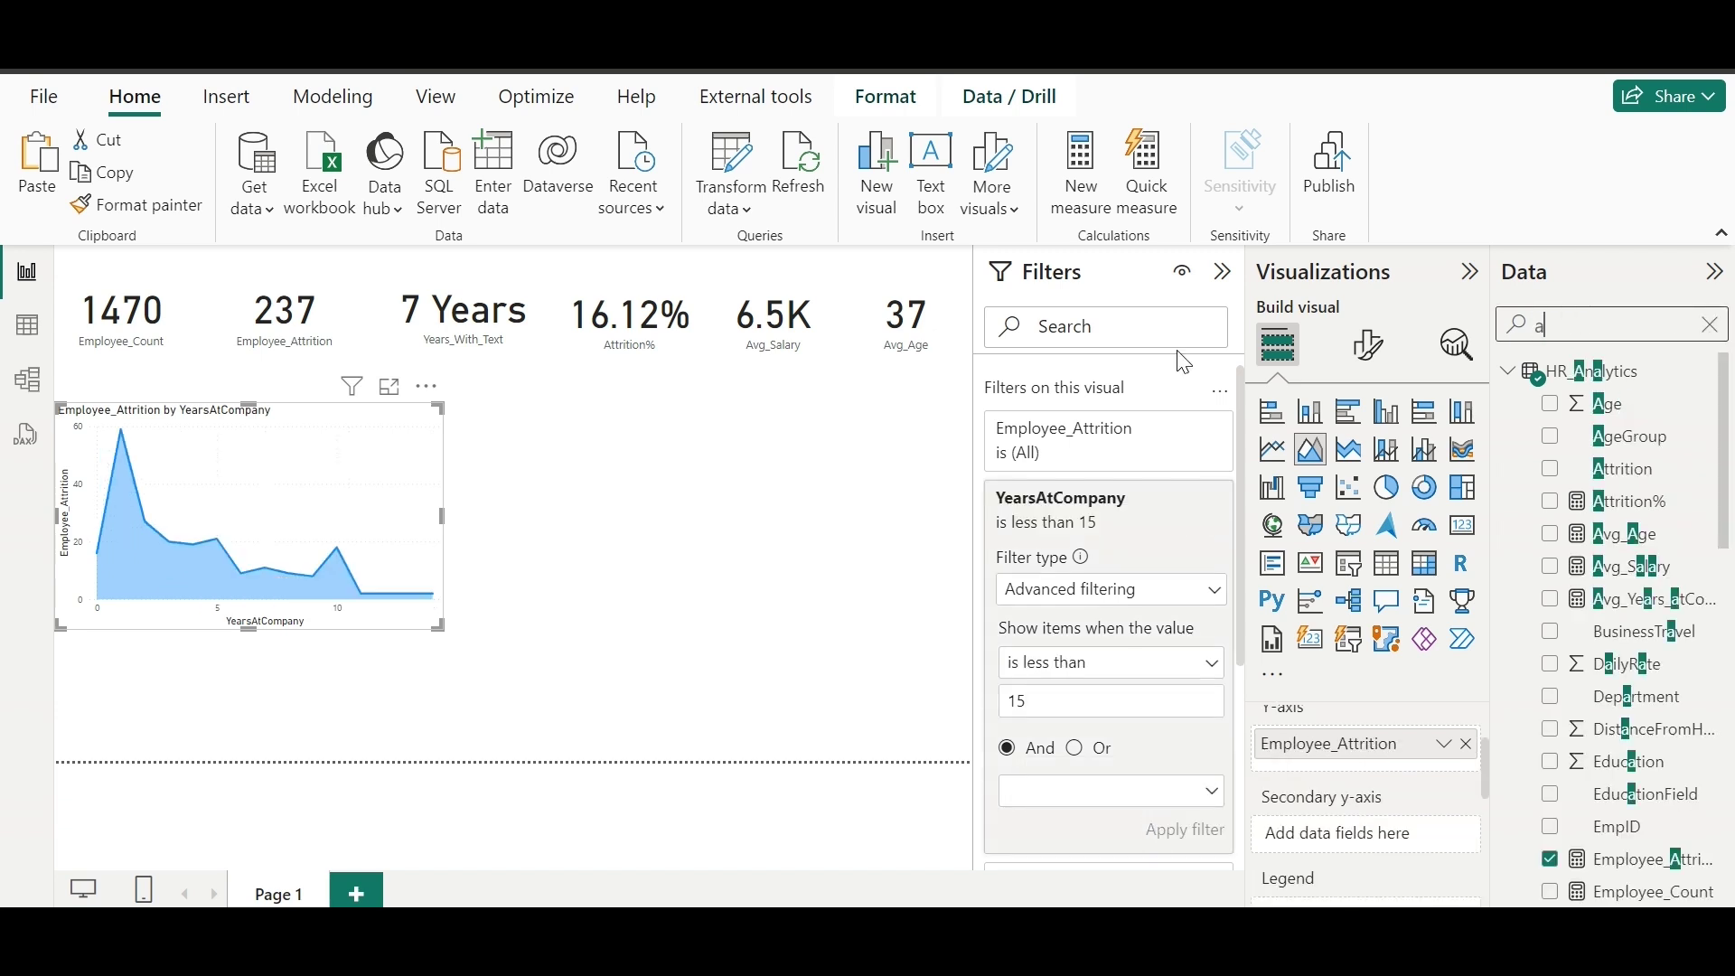
text(ttr)
drag(1622, 403, 1378, 750)
click(1464, 817)
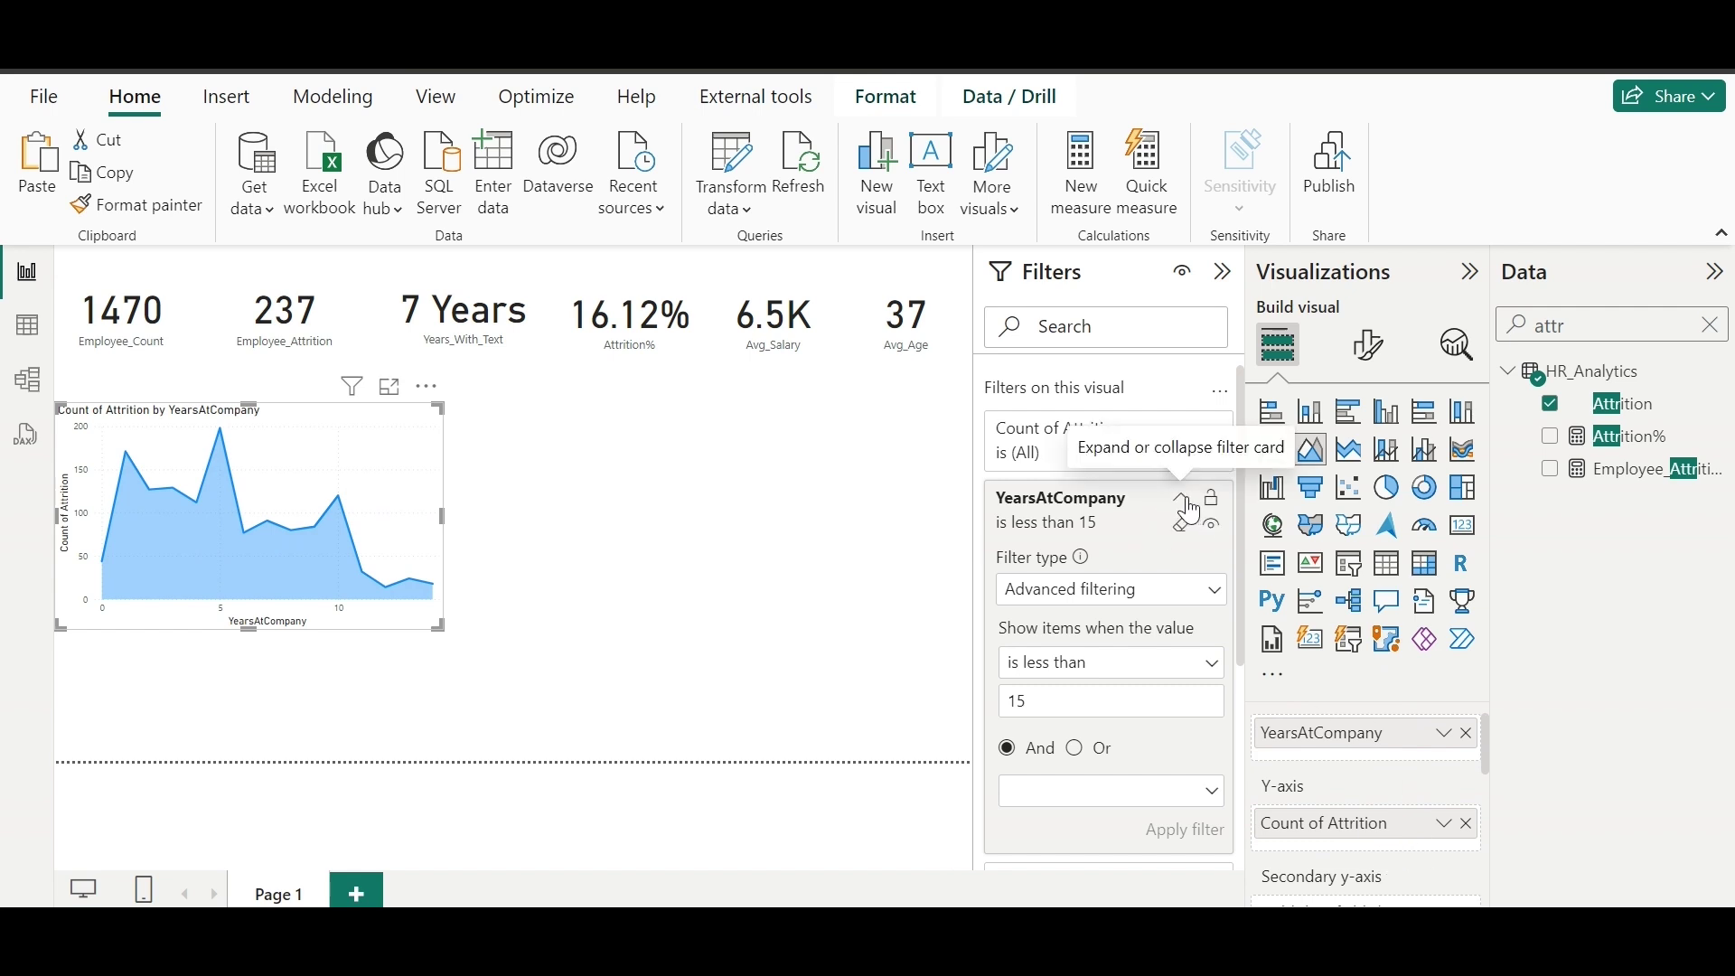
Step: Collapse the YearsAtCompany filter and move the area chart lower on the page, then deselect it
click(1184, 502)
drag(315, 469, 334, 571)
click(539, 496)
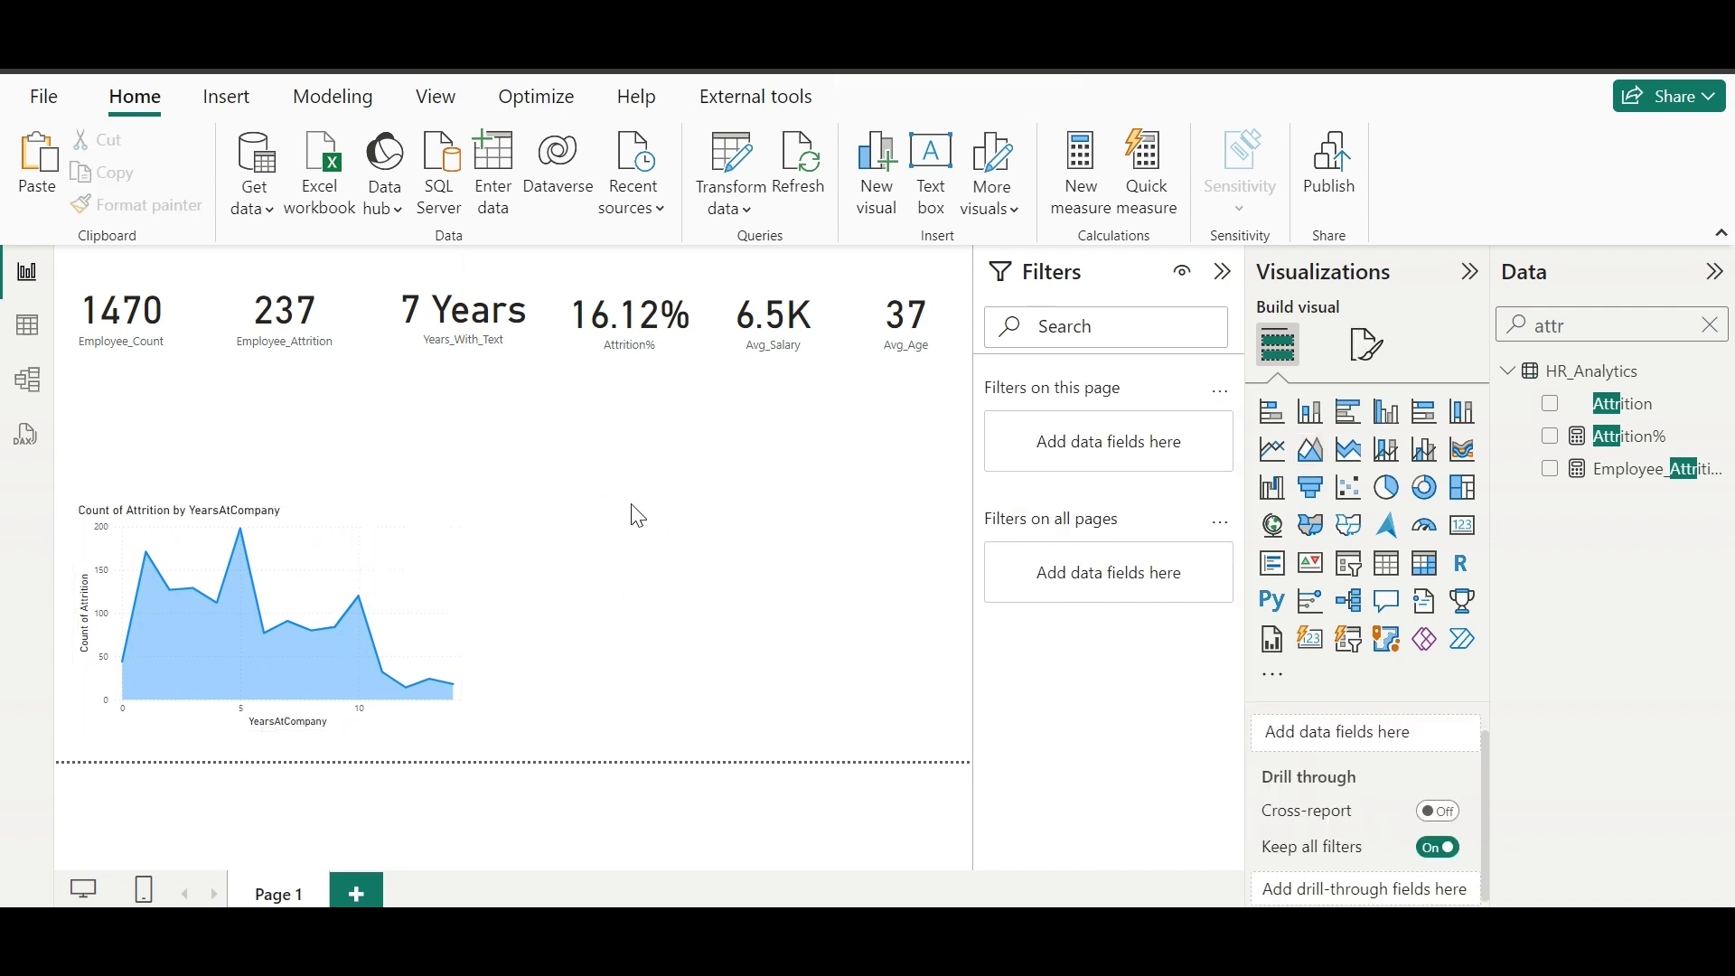
click(101, 340)
drag(100, 340, 538, 640)
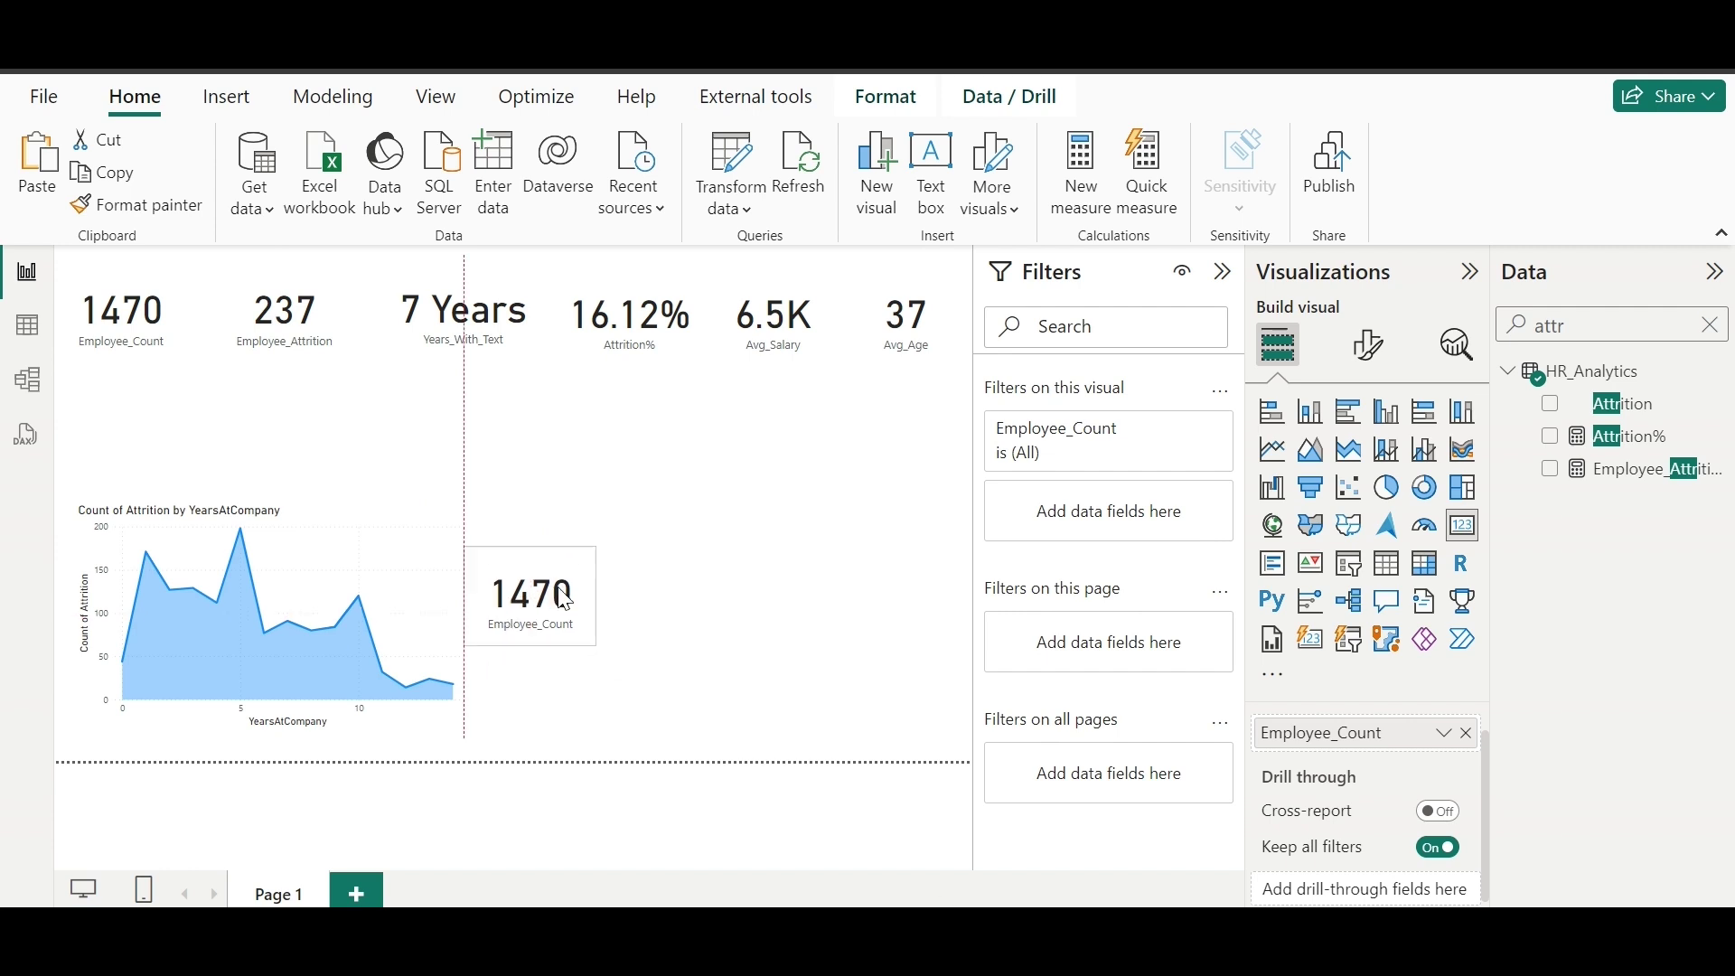
key(Delete)
Step: Duplicate the Employee_Attrition card and place the copy beside the area chart
click(310, 360)
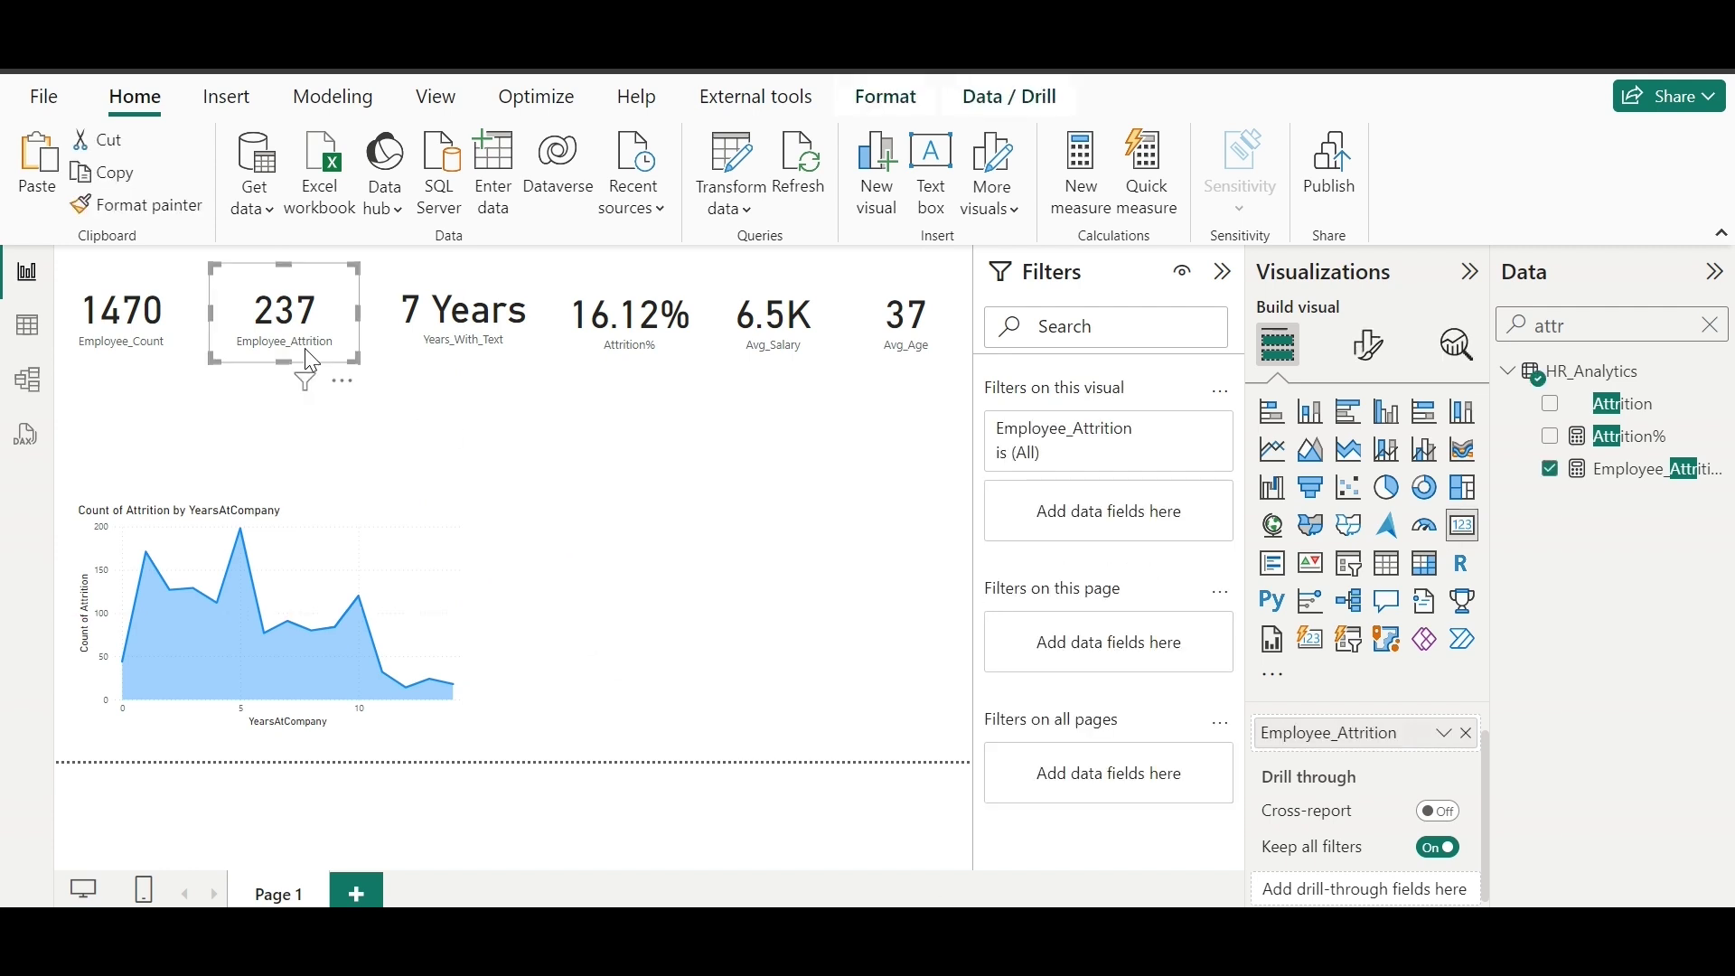
drag(310, 361, 576, 562)
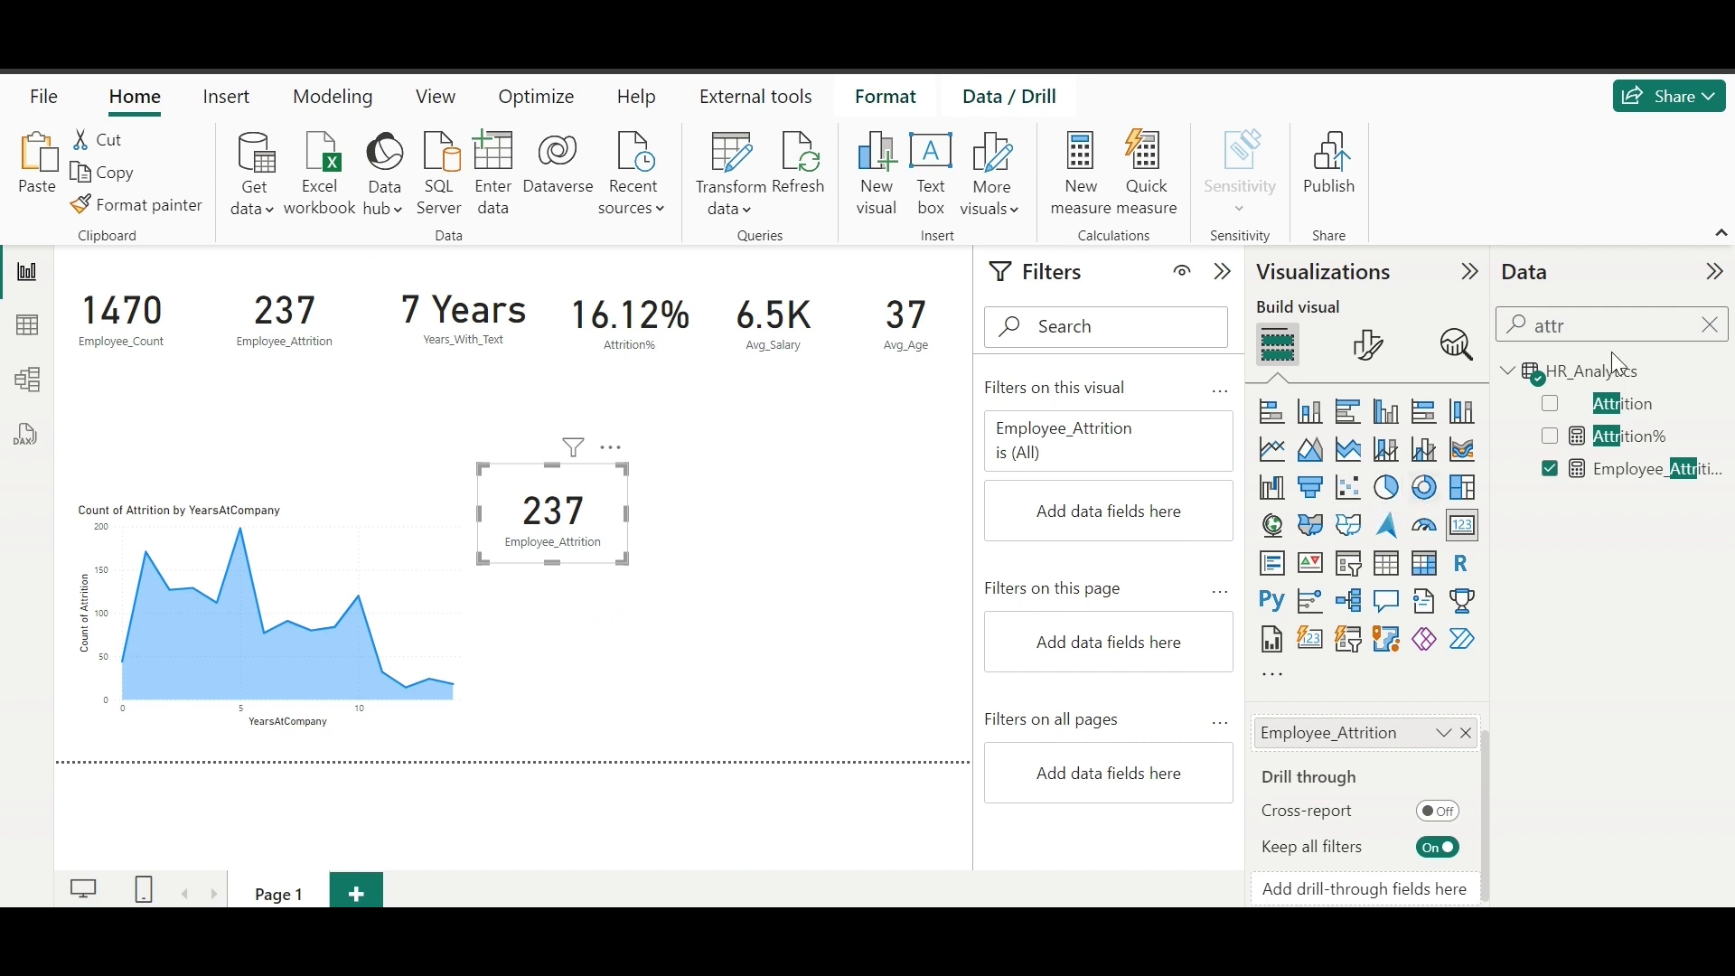
Step: Turn the copied Employee_Attrition card into a donut chart with EducationField as its legend, and enlarge it
click(1425, 487)
click(1618, 328)
key(BackSpace)
key(BackSpace)
key(BackSpace)
key(BackSpace)
text(ed)
drag(1637, 436, 1386, 734)
drag(621, 553, 800, 691)
Step: Duplicate the donut chart as a clustered column chart by AgeGroup and place it to the right of the original
key(ctrl+c)
key(ctrl+v)
key(BackSpace)
text(agegr)
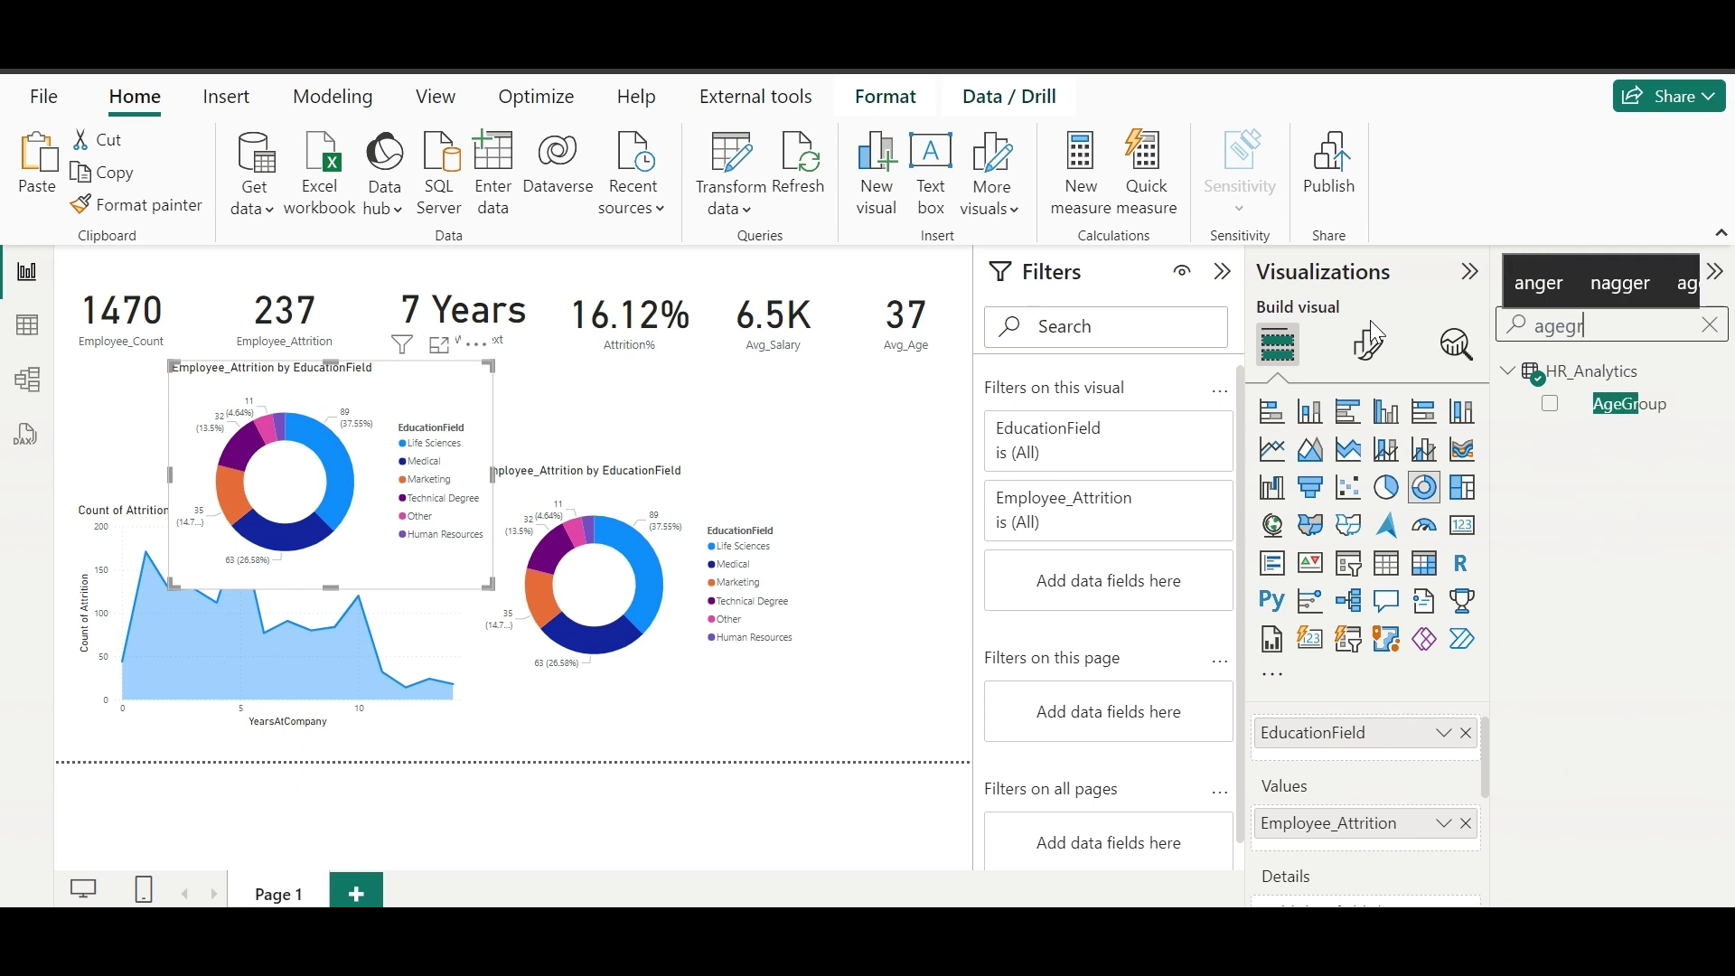
drag(1622, 403, 774, 437)
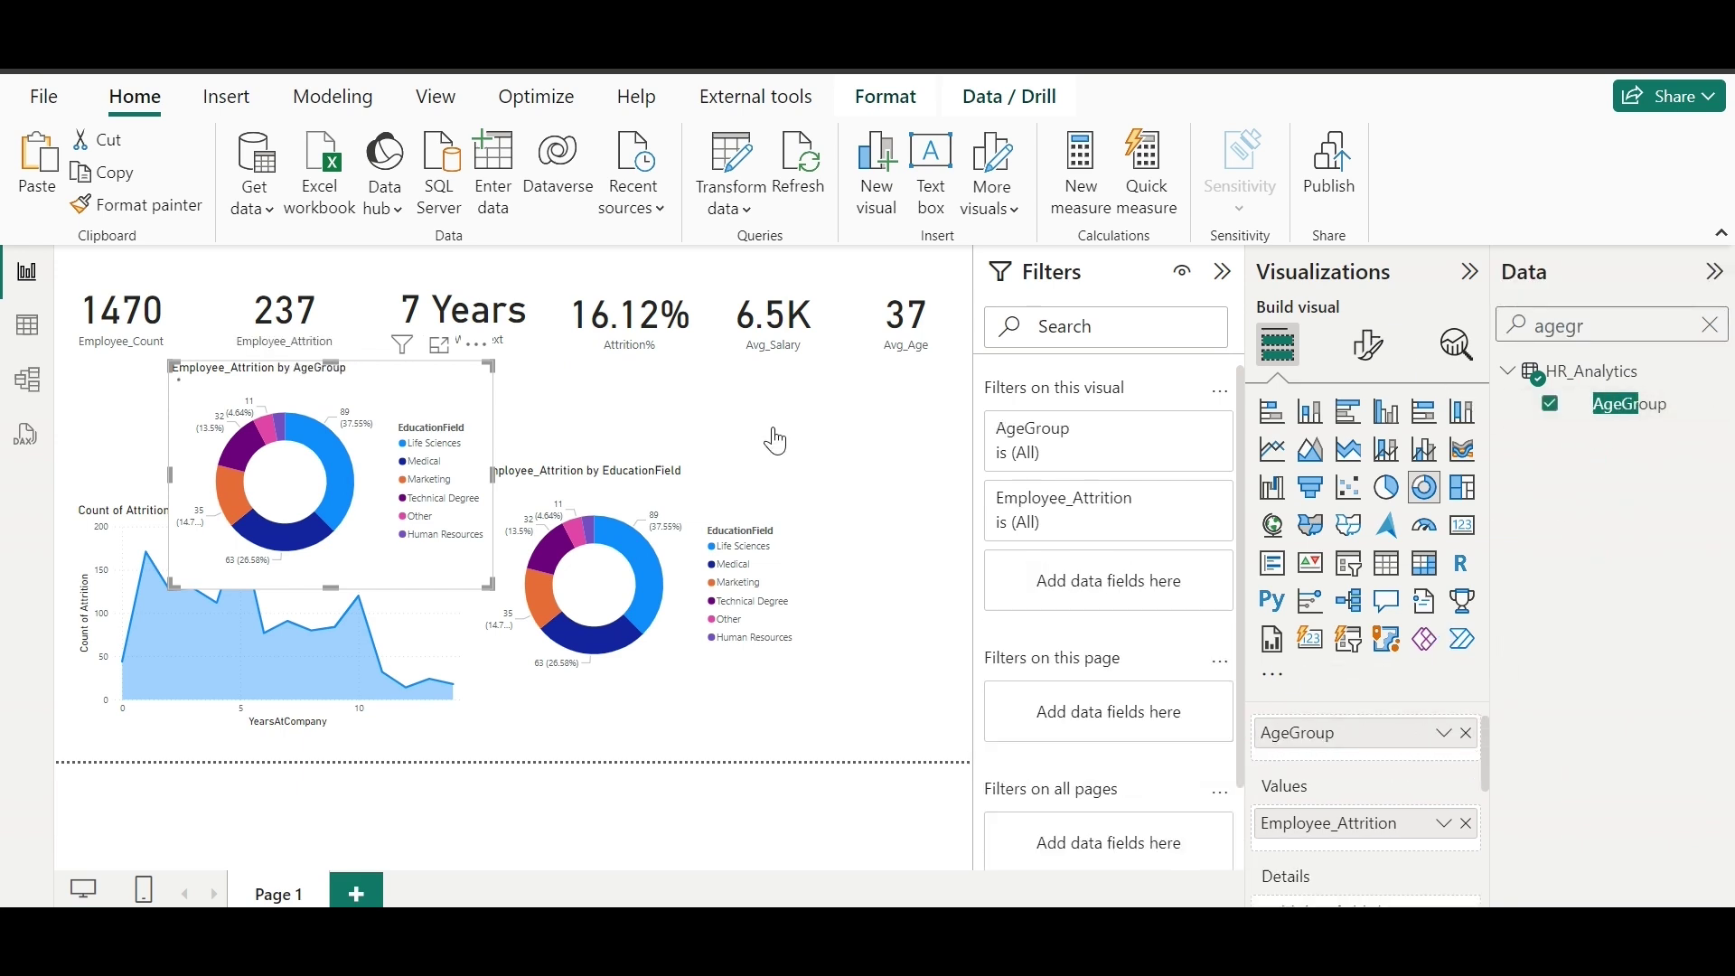
click(1386, 412)
drag(481, 529, 945, 619)
Step: Shrink and reposition the area, donut and column charts so they sit side by side without overlapping
click(443, 714)
drag(459, 725, 360, 705)
click(540, 528)
drag(499, 533, 417, 573)
drag(715, 727, 644, 702)
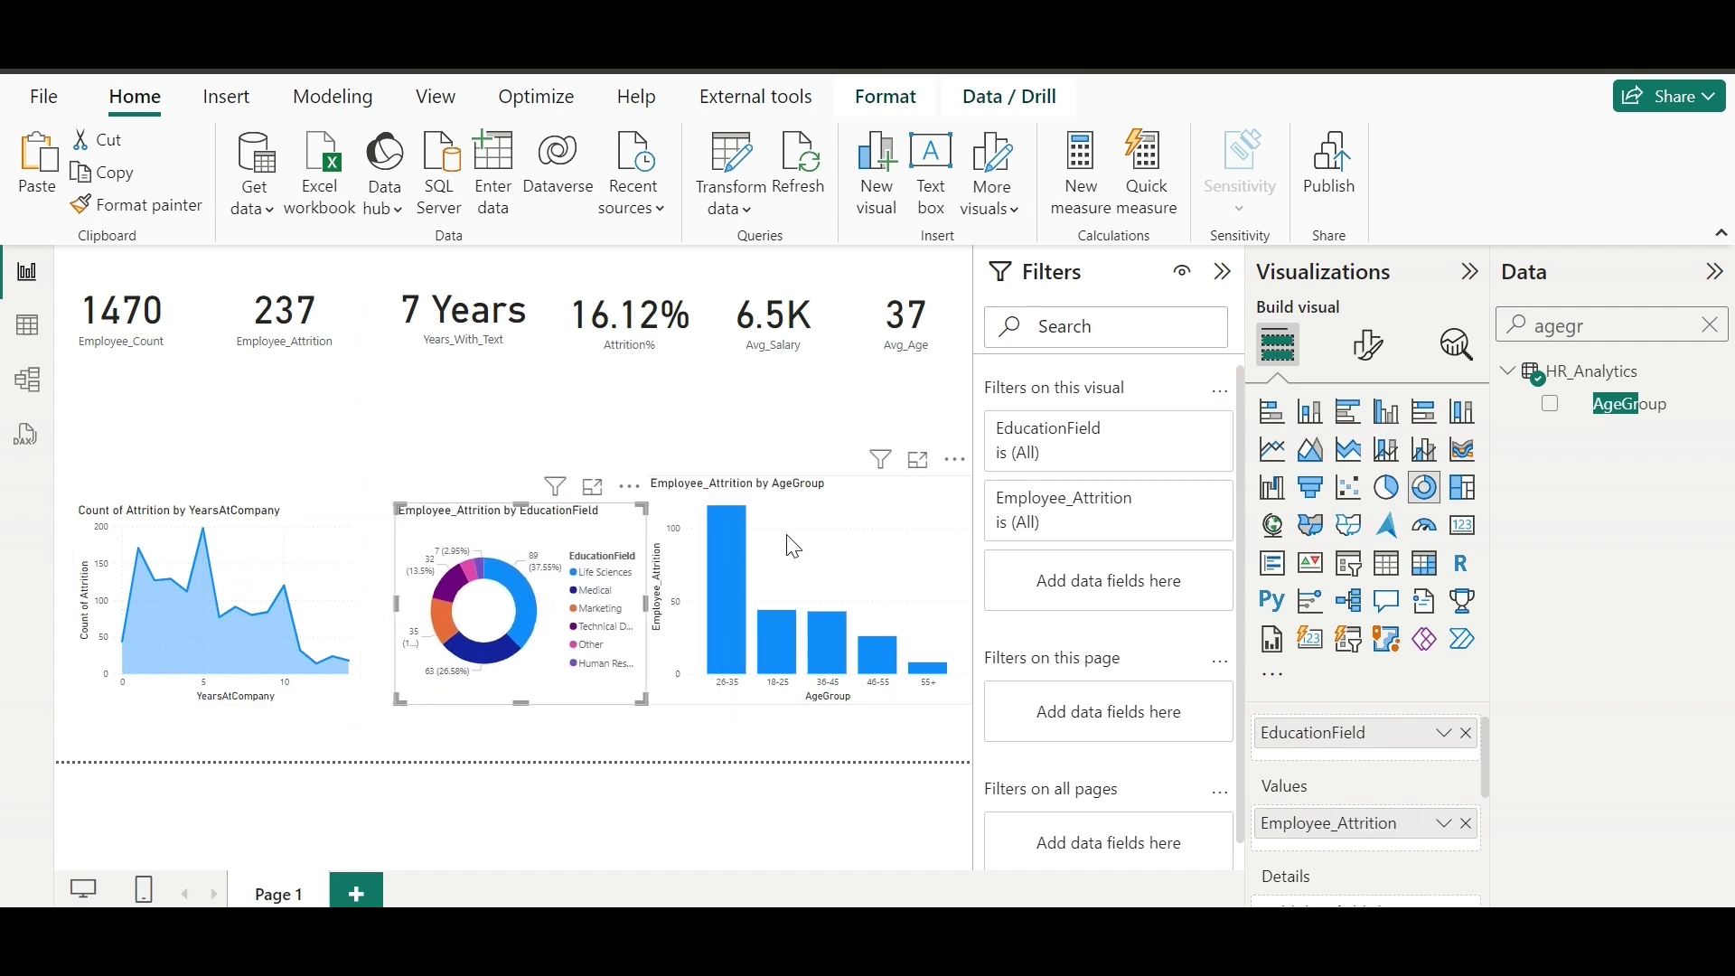
click(652, 502)
drag(652, 502, 689, 495)
drag(882, 542, 866, 538)
click(425, 524)
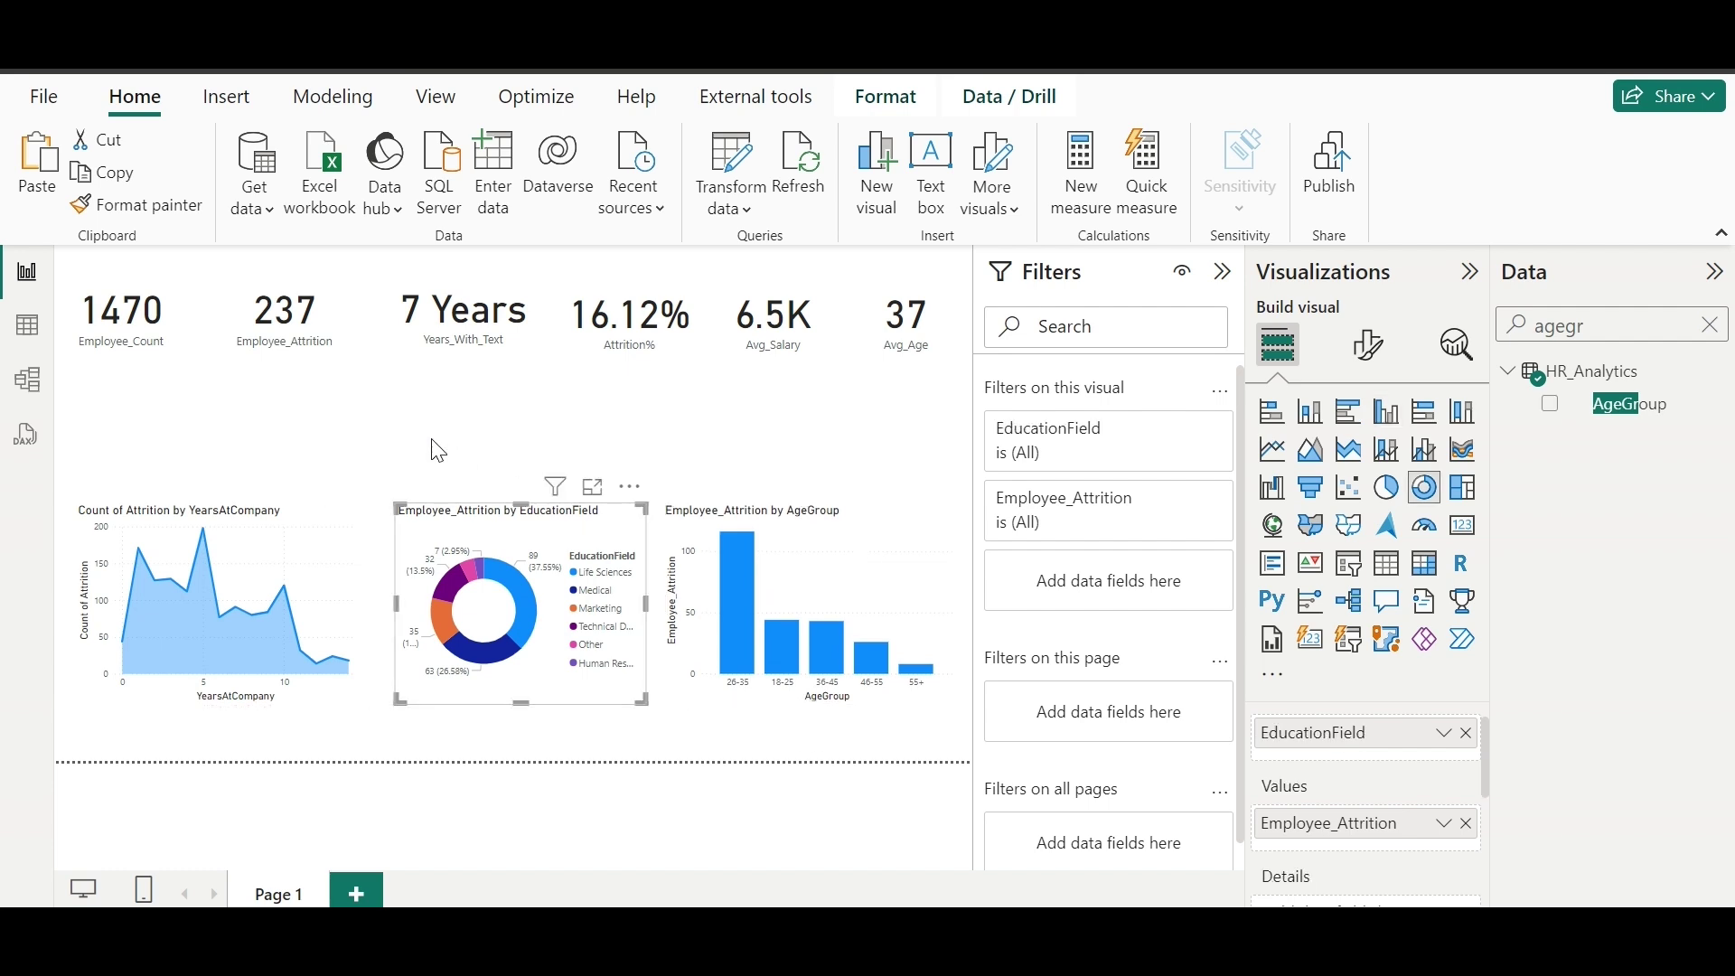
click(438, 451)
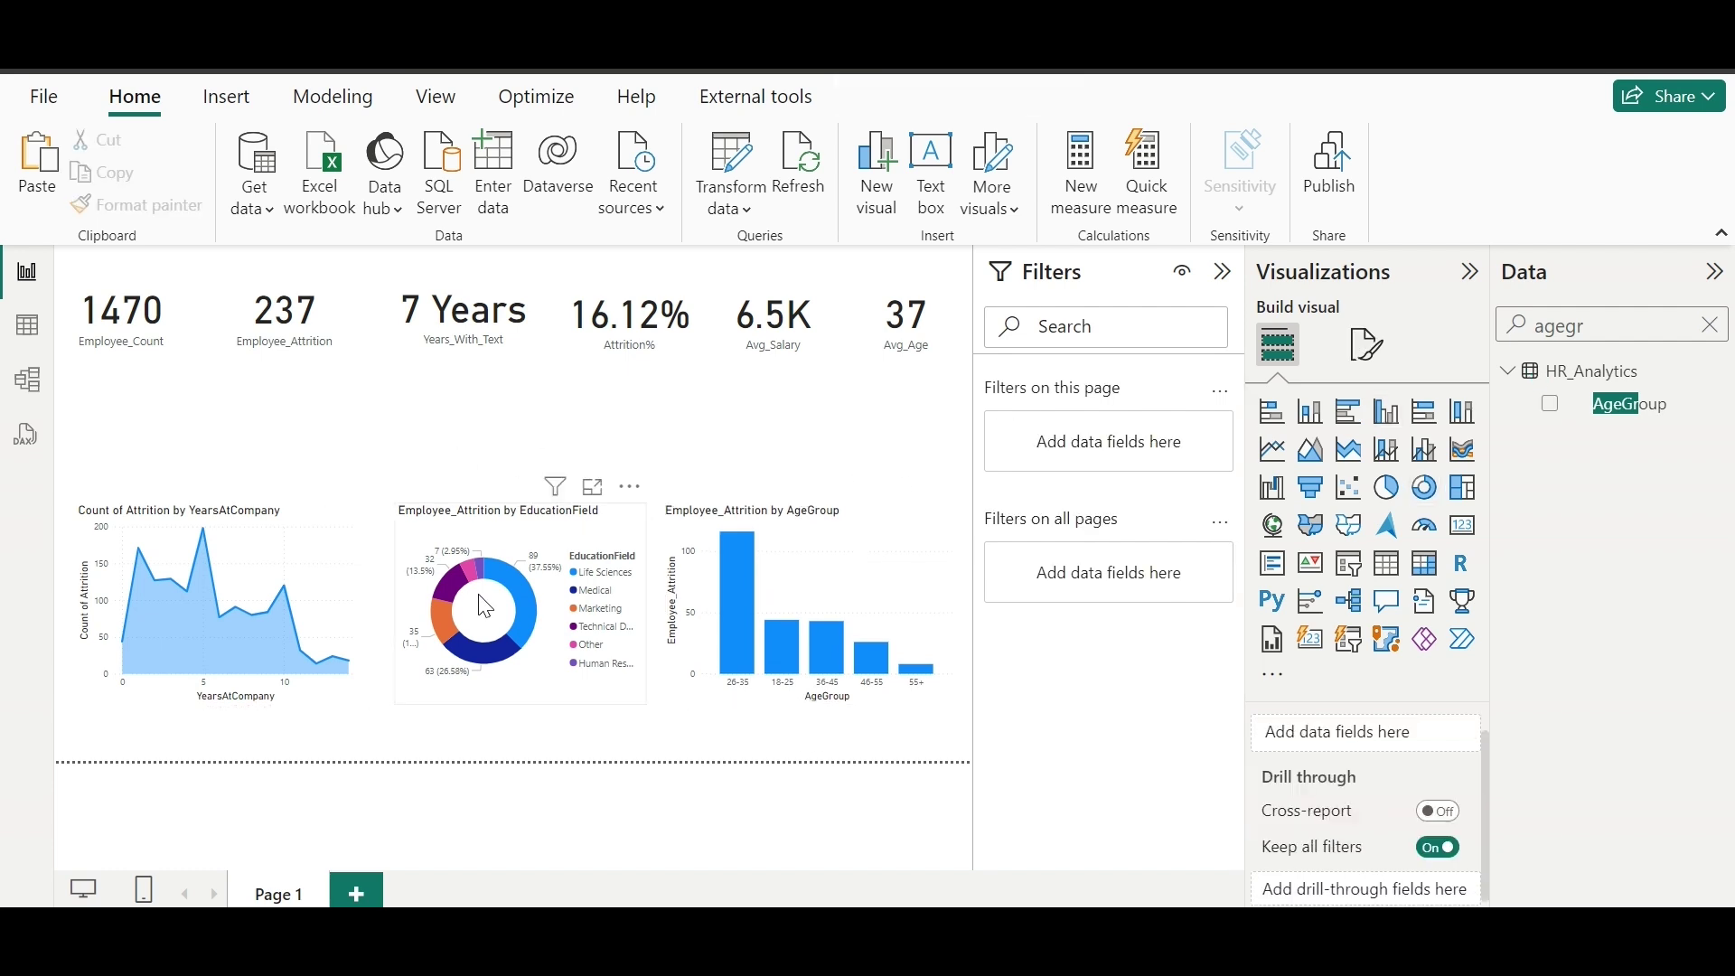
Step: Add a visual with the JobSatisfaction field, move it above the area chart and convert it to a table
text(job)
click(1550, 501)
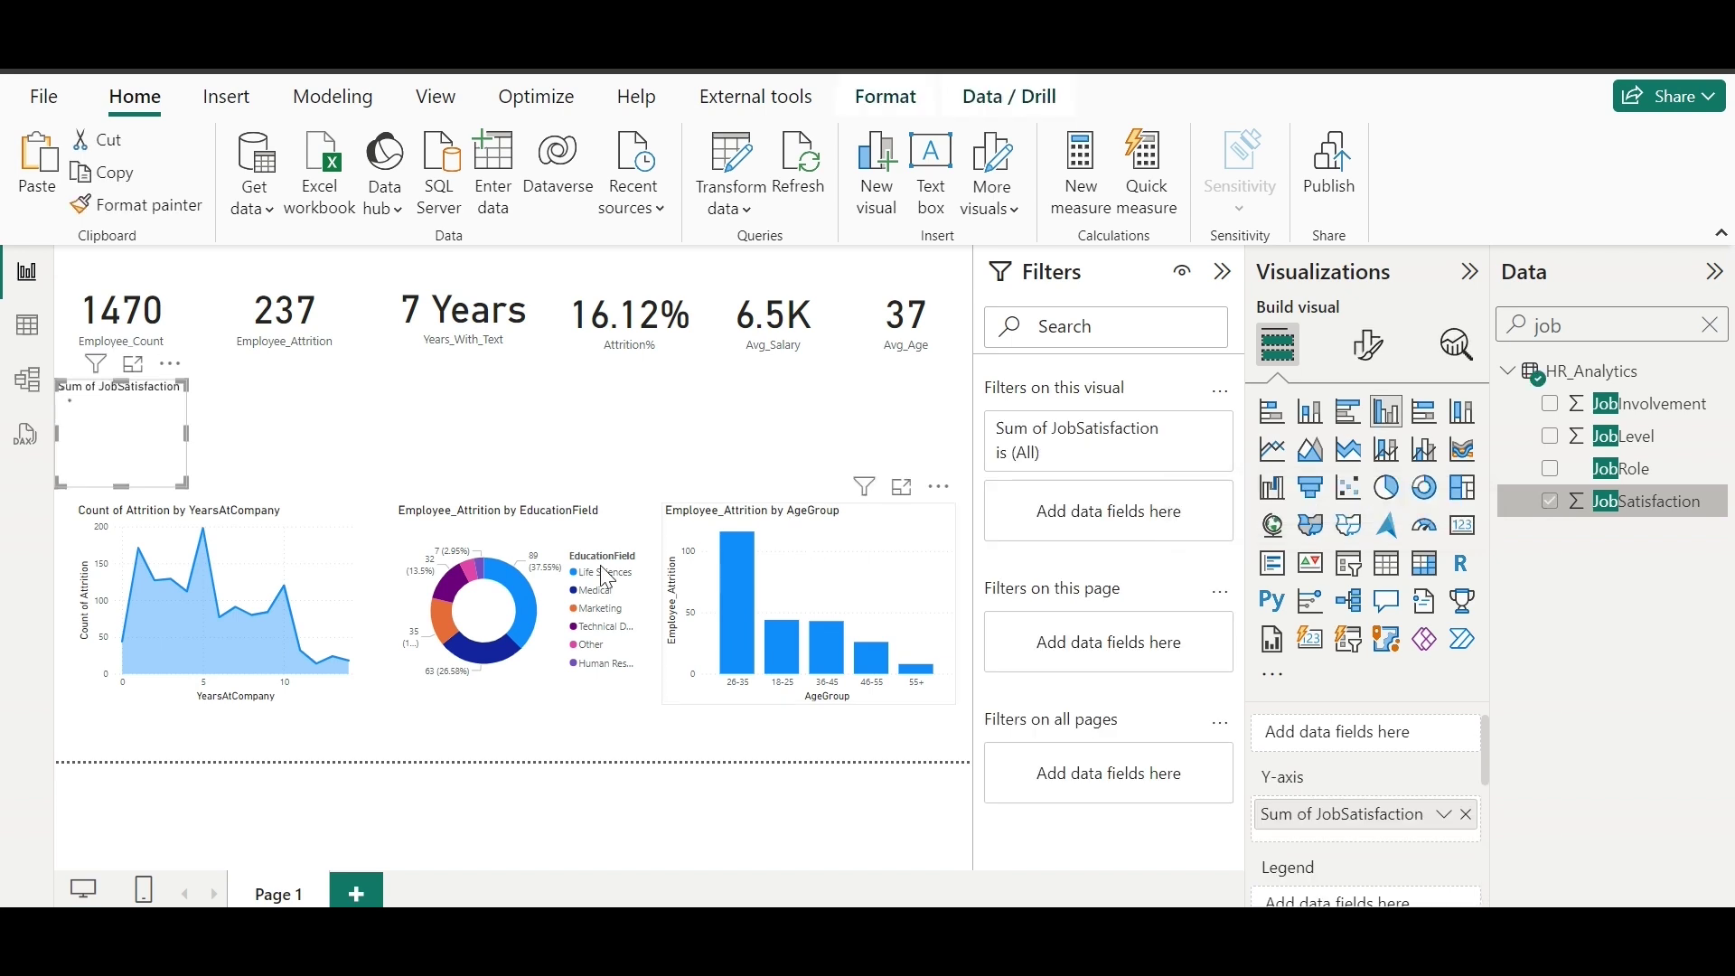
drag(123, 448, 276, 464)
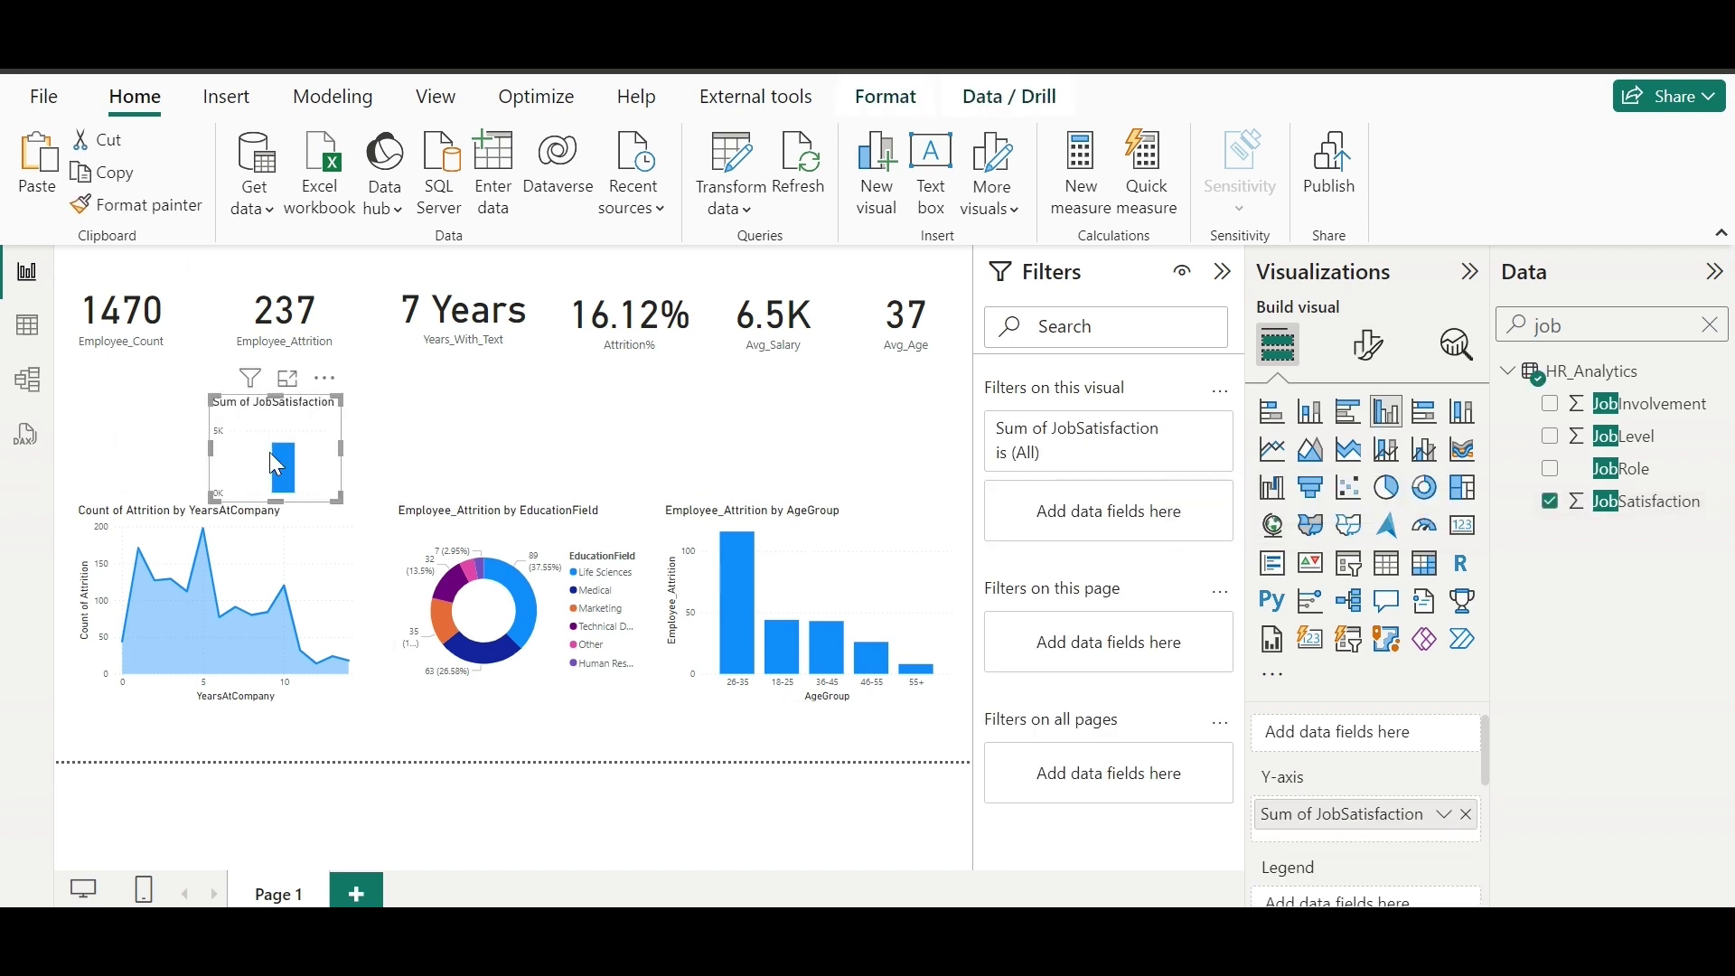
click(1386, 563)
Step: Replace JobSatisfaction in the table with Employee_Attrition and move the table above the donut chart
click(1580, 327)
key(BackSpace)
key(BackSpace)
key(BackSpace)
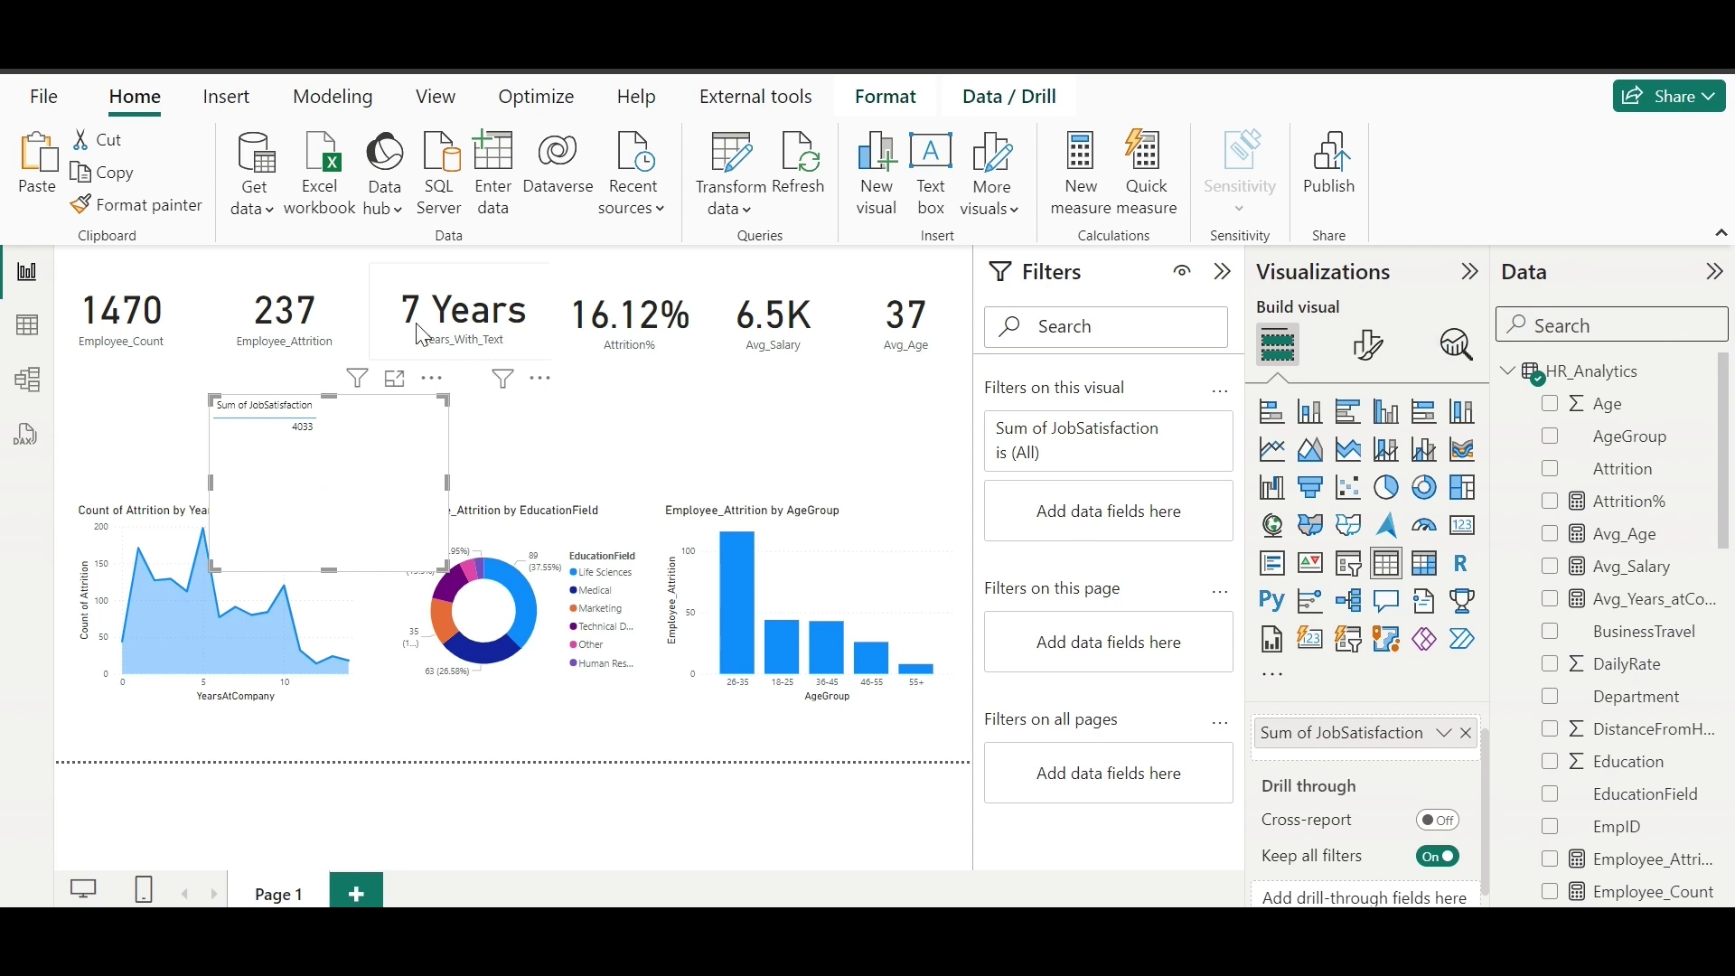
click(312, 318)
click(345, 496)
click(1599, 327)
text(att)
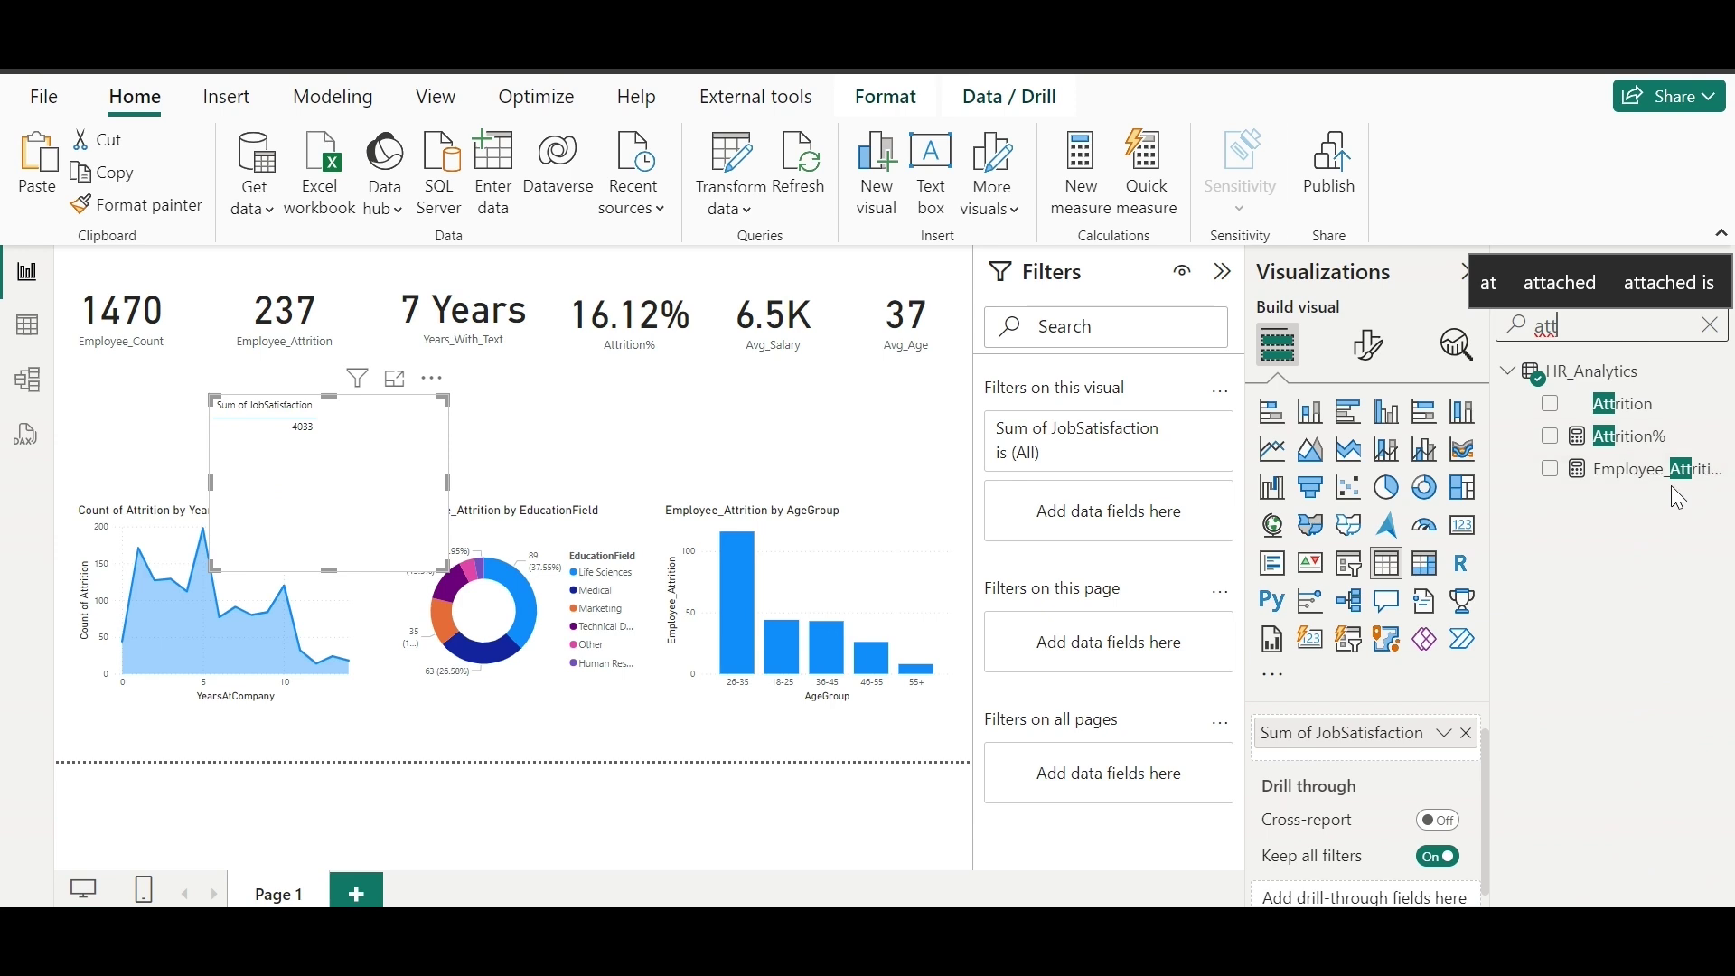
drag(1668, 480, 1450, 734)
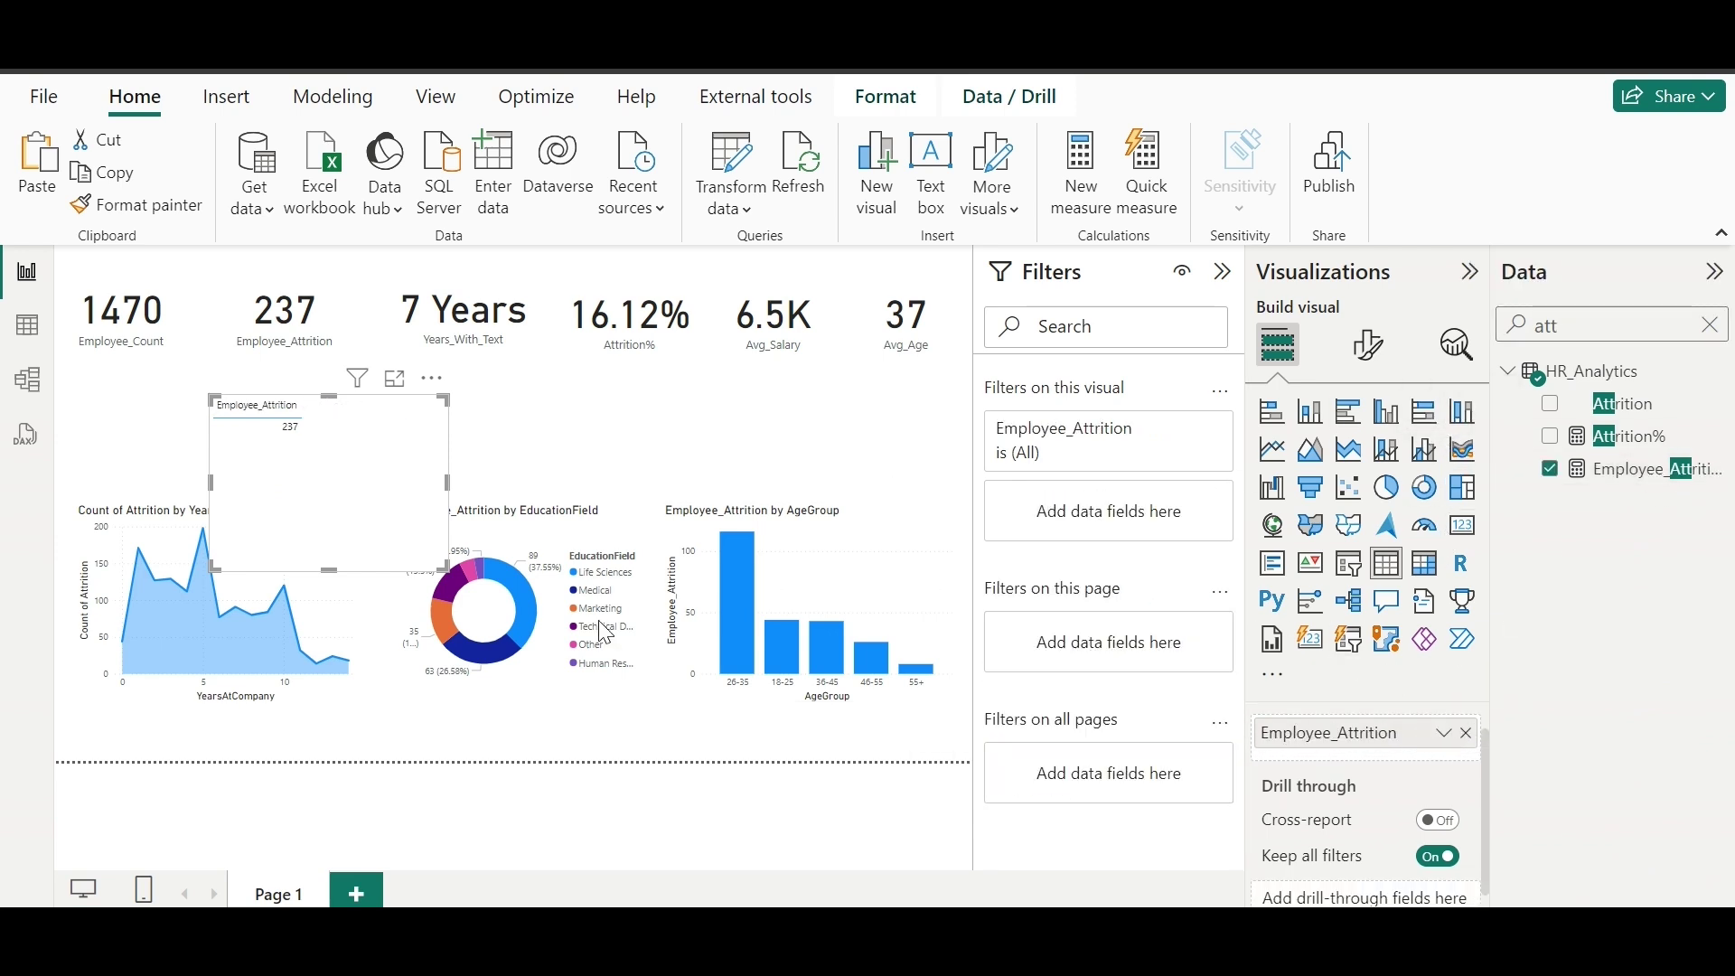
drag(377, 512, 536, 479)
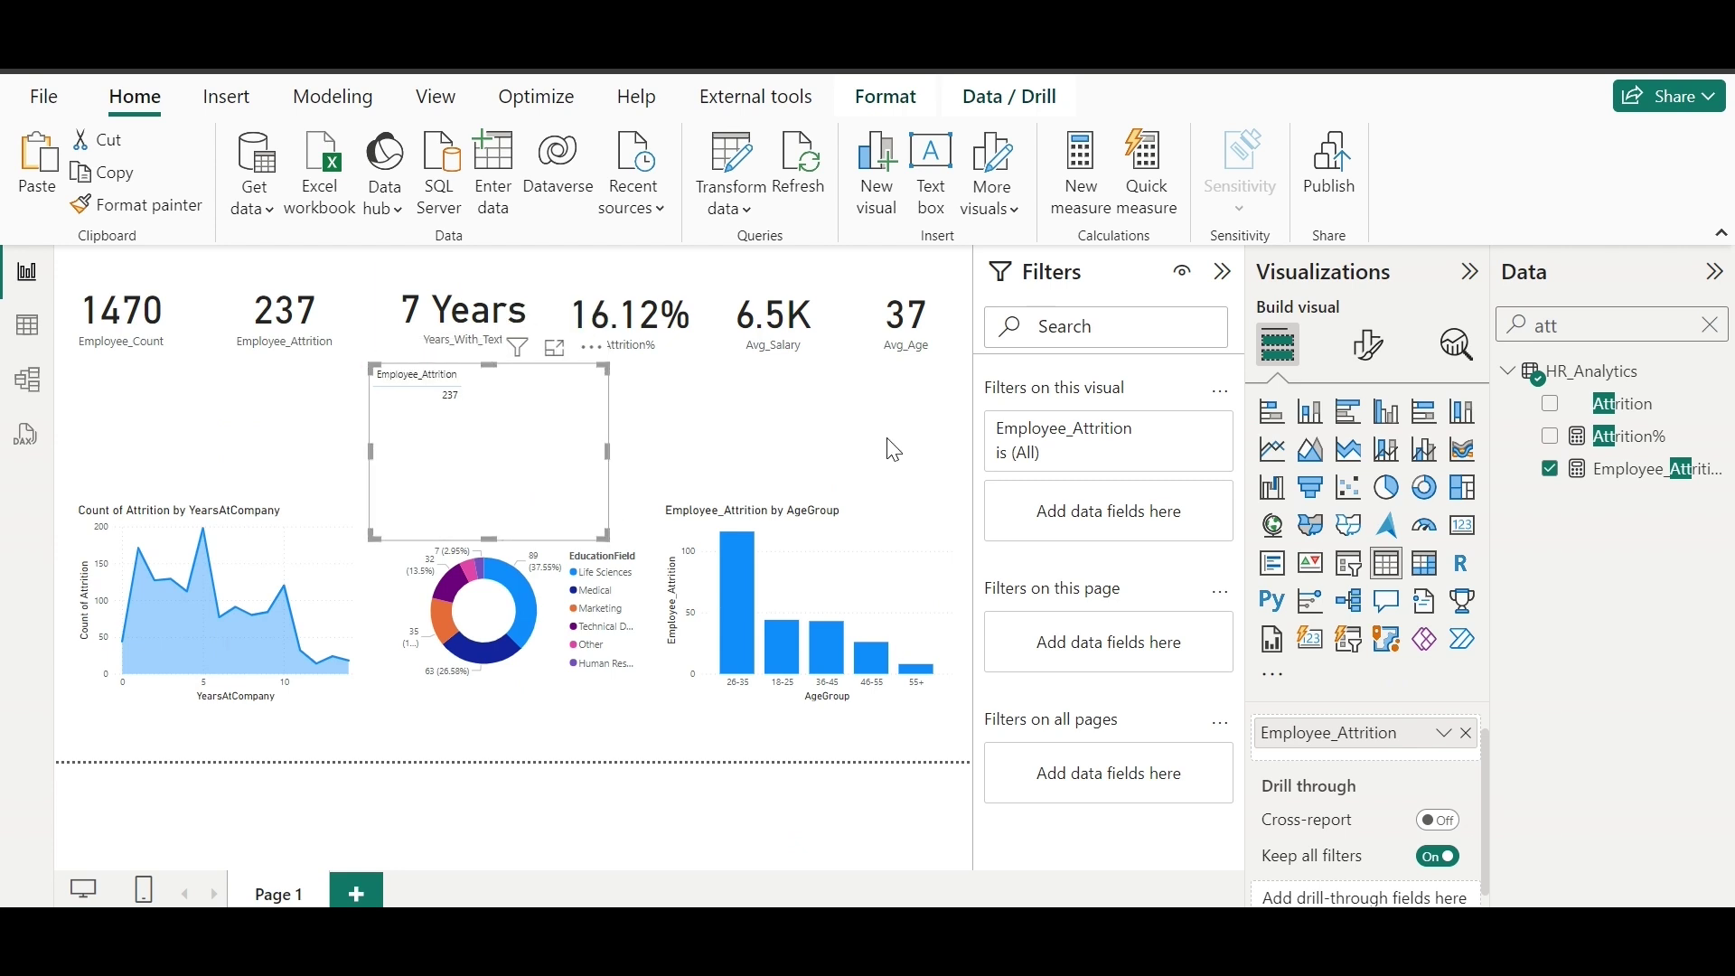
Step: Convert the table to a 100% stacked bar chart, put JobSatisfaction on its Y-axis and enlarge it
click(1424, 412)
click(1596, 325)
key(BackSpace)
key(BackSpace)
key(BackSpace)
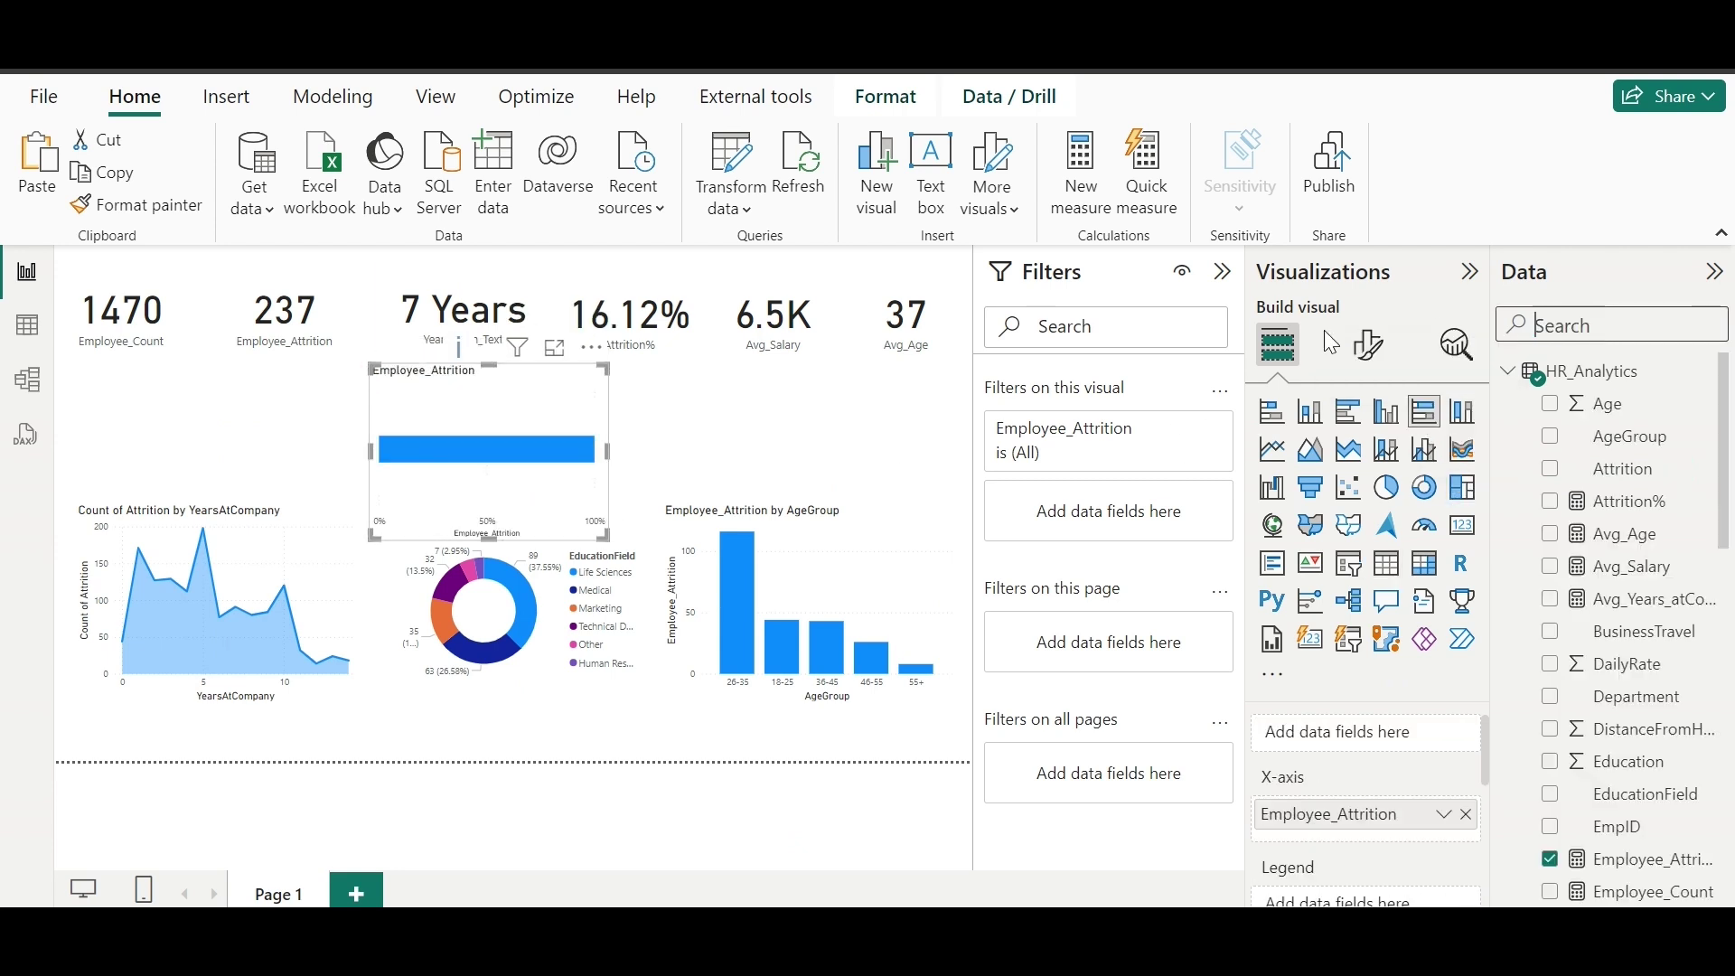
text(job)
drag(1608, 502, 1368, 732)
drag(604, 537, 703, 703)
Step: Move JobSatisfaction from the stacked bar chart's Y-axis to its Legend and shift the chart slightly
scroll(1355, 806, down, 1)
scroll(1353, 763, up, 1)
drag(1353, 763, 1337, 884)
drag(632, 701, 652, 708)
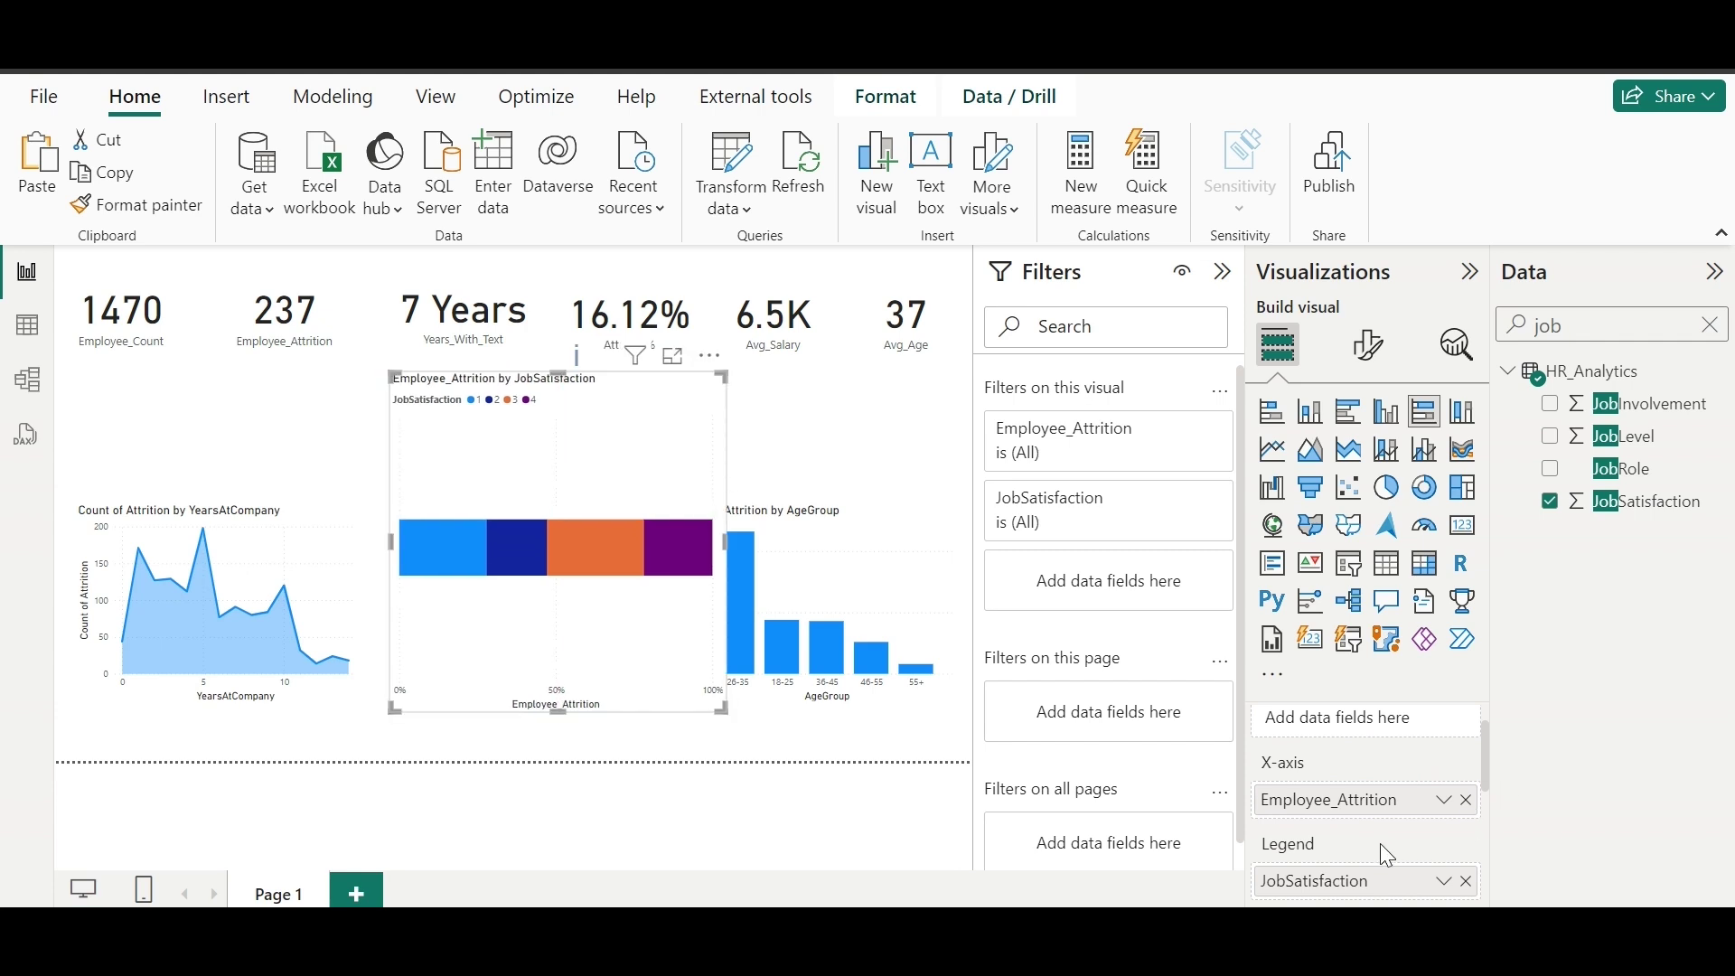
Step: Put JobRole on the Y-axis of the 100% stacked bar chart
scroll(1395, 853, up, 2)
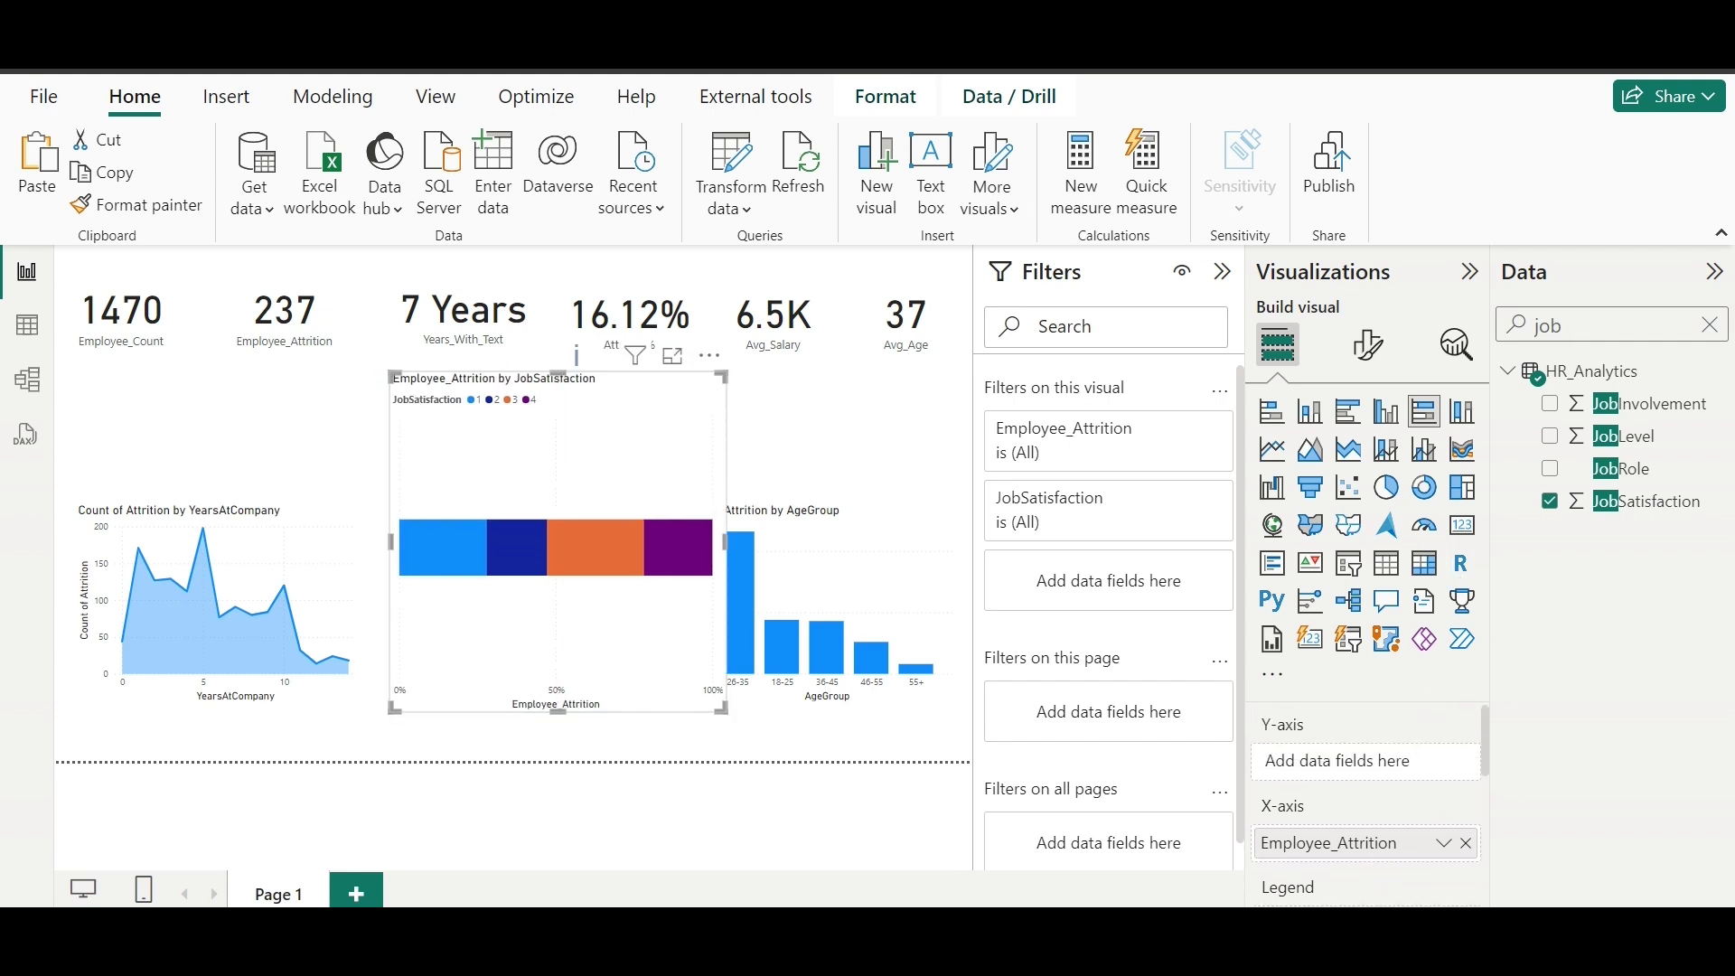
scroll(1396, 809, down, 1)
scroll(1395, 808, up, 1)
click(1586, 330)
text(r)
key(BackSpace)
key(BackSpace)
drag(1619, 468, 1391, 768)
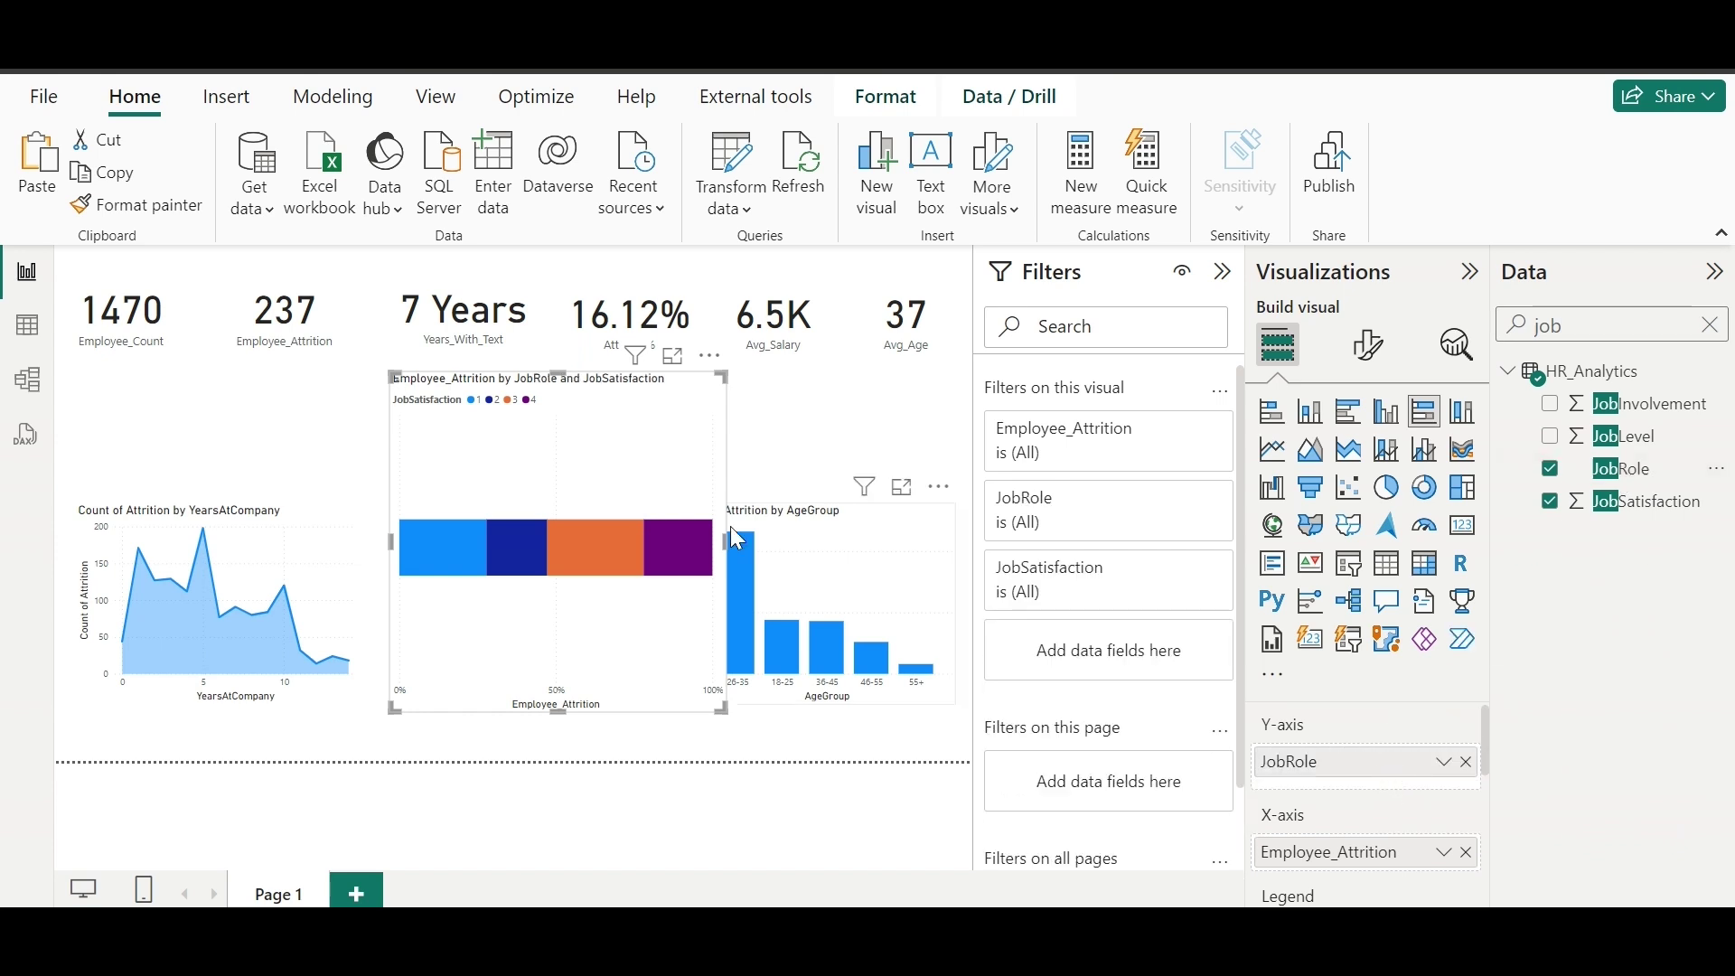
Step: Shrink the JobRole stacked bar chart and move it to the right side of the page over the AgeGroup chart
drag(657, 408, 732, 442)
drag(795, 739, 696, 651)
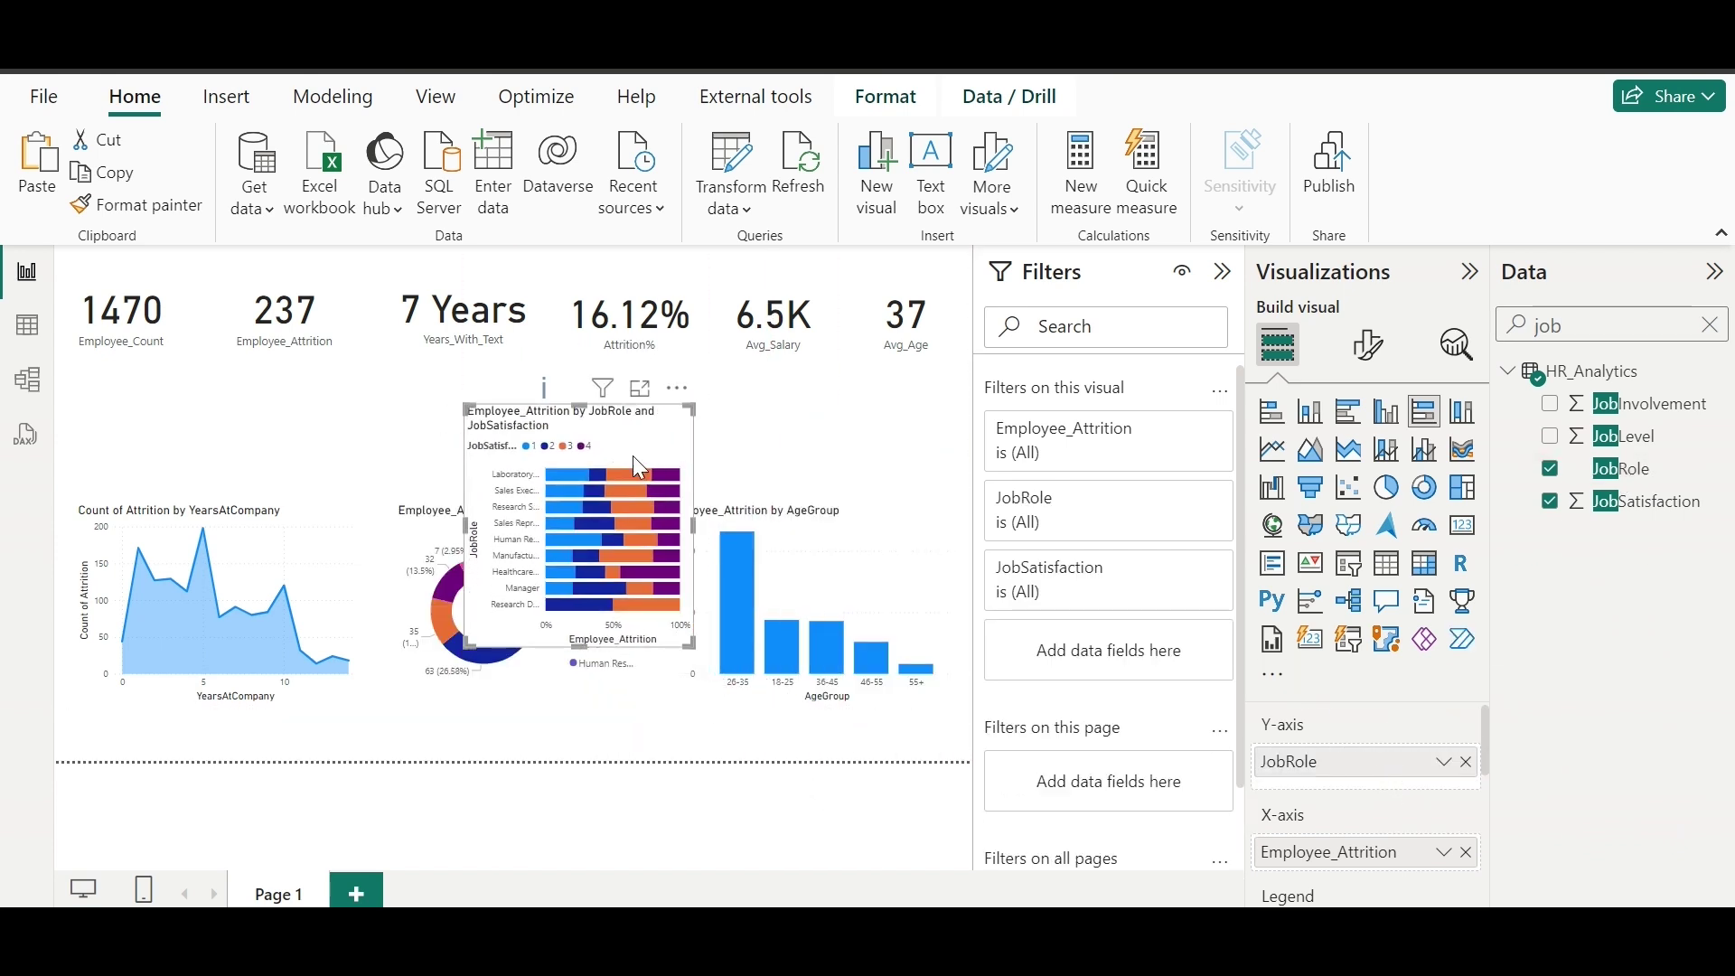
drag(632, 455, 914, 558)
Step: Rearrange the donut and area charts around the freed space on the page, placing the donut above the area chart
click(494, 548)
drag(494, 547, 297, 393)
drag(340, 593, 430, 650)
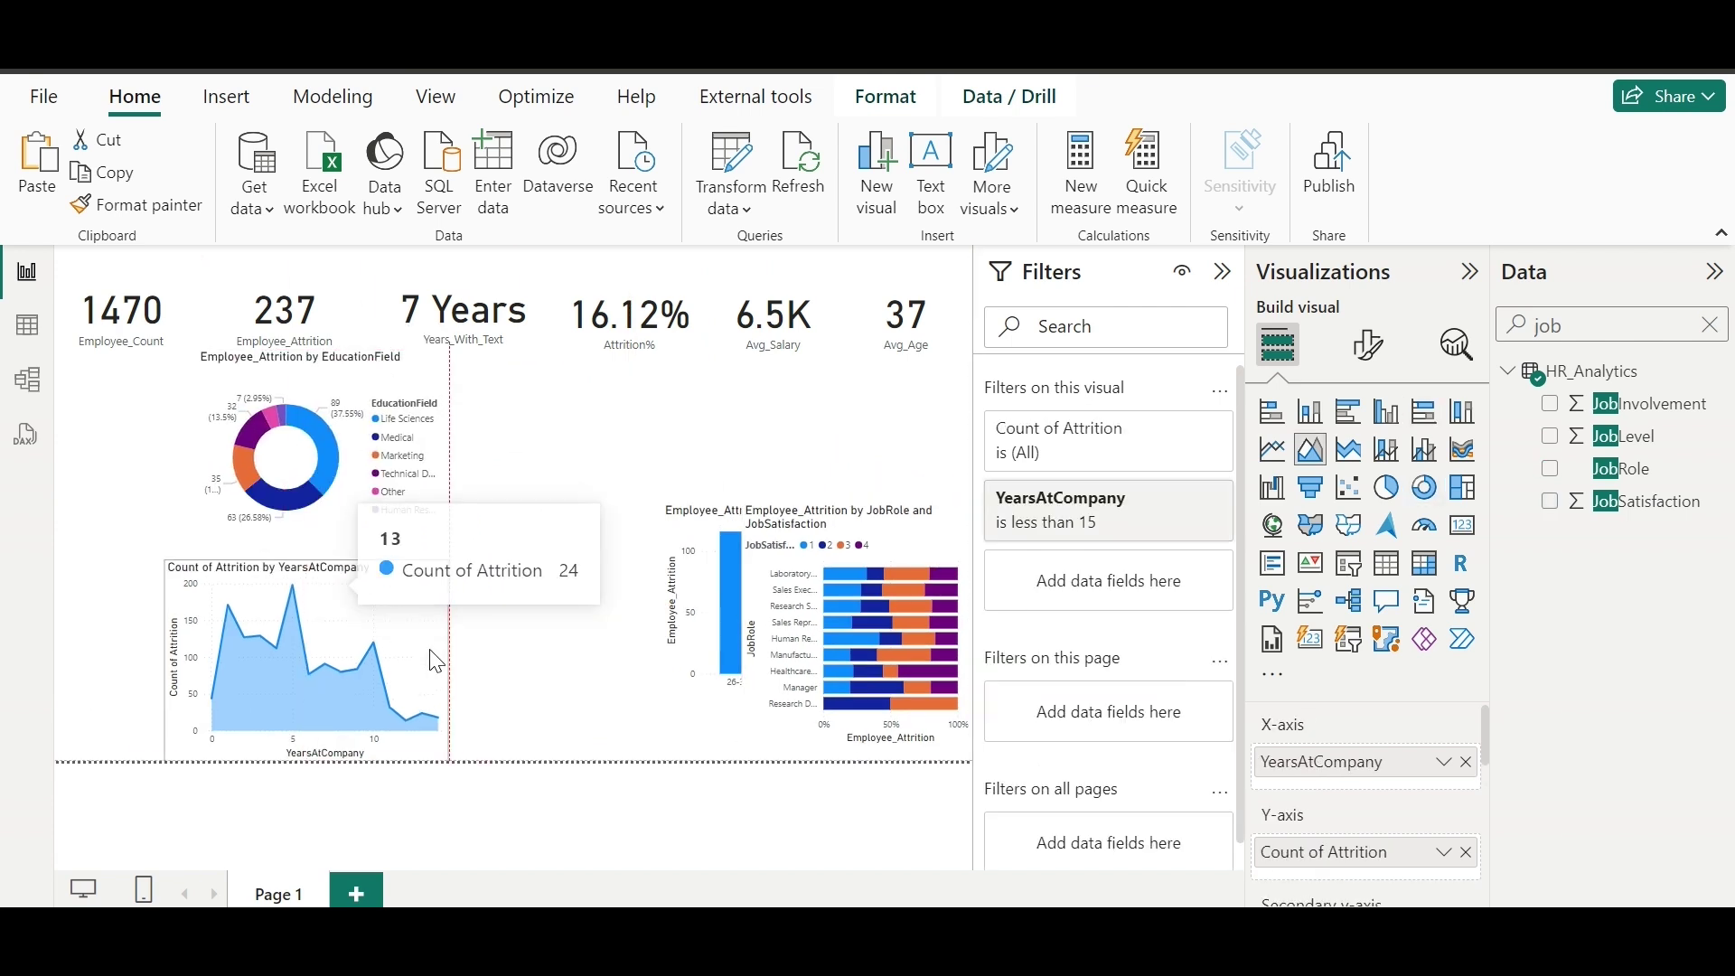
click(322, 475)
drag(322, 476, 219, 490)
click(308, 496)
click(361, 624)
drag(280, 412, 582, 438)
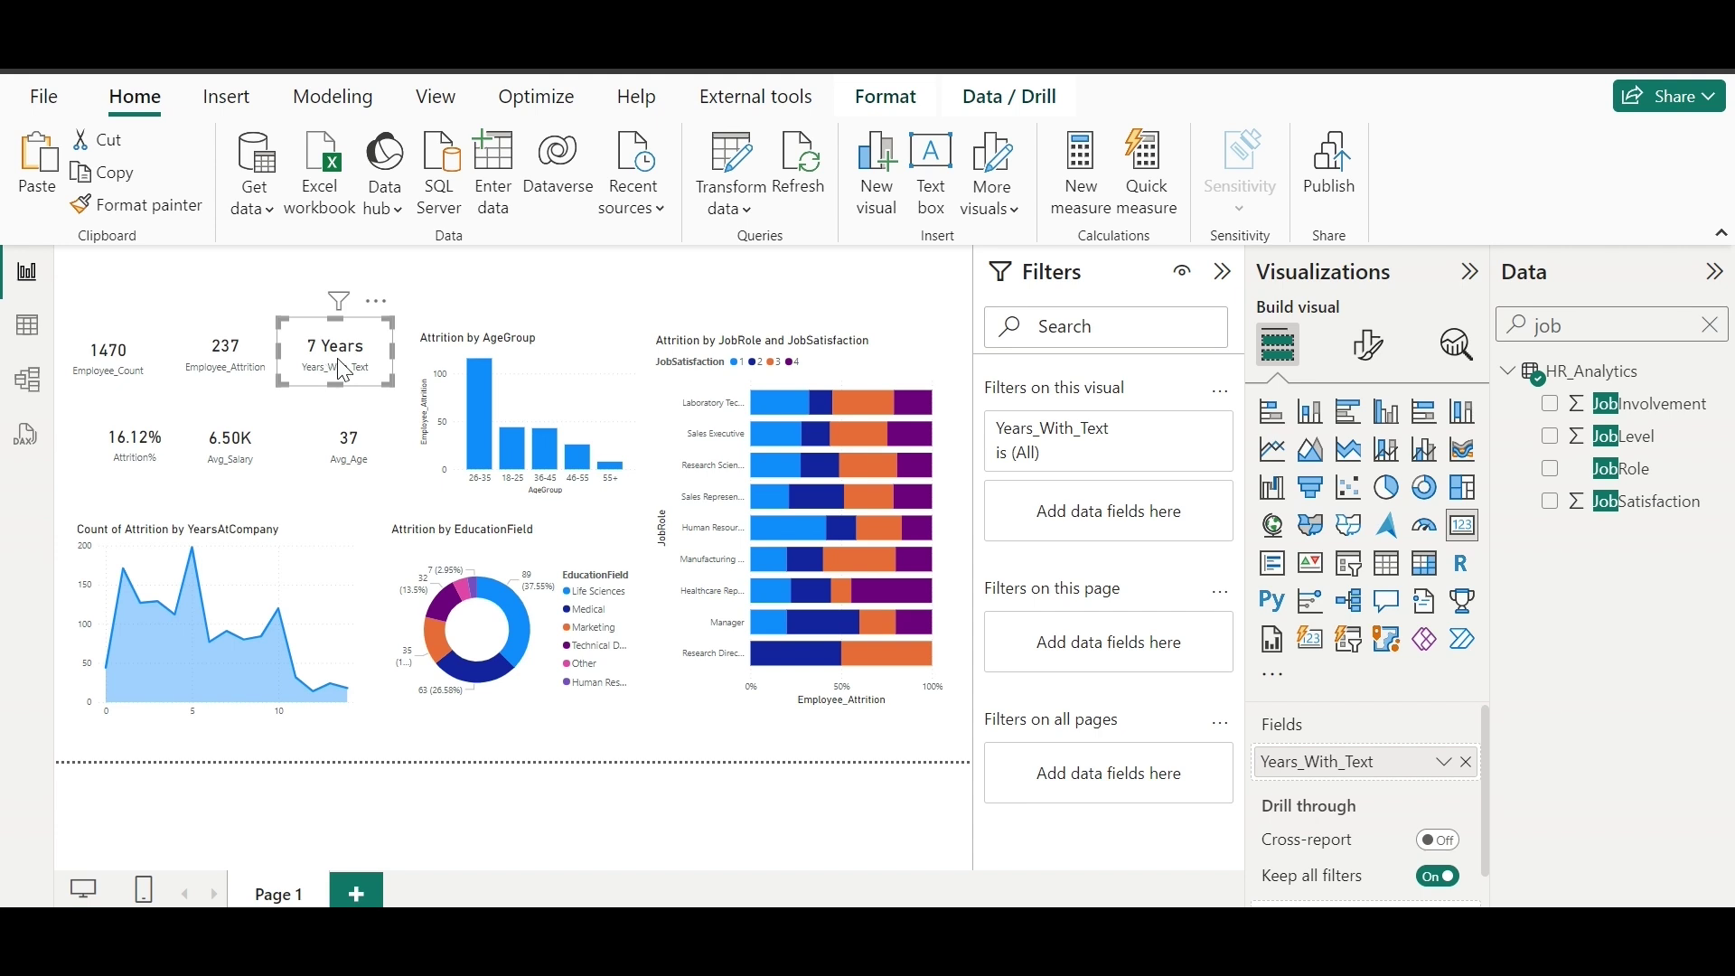
Step: Adjust the position of the Avg_Age card and the size of the Years_With_Text card in the KPI block
click(340, 471)
drag(304, 471, 356, 464)
click(333, 362)
drag(278, 316, 291, 331)
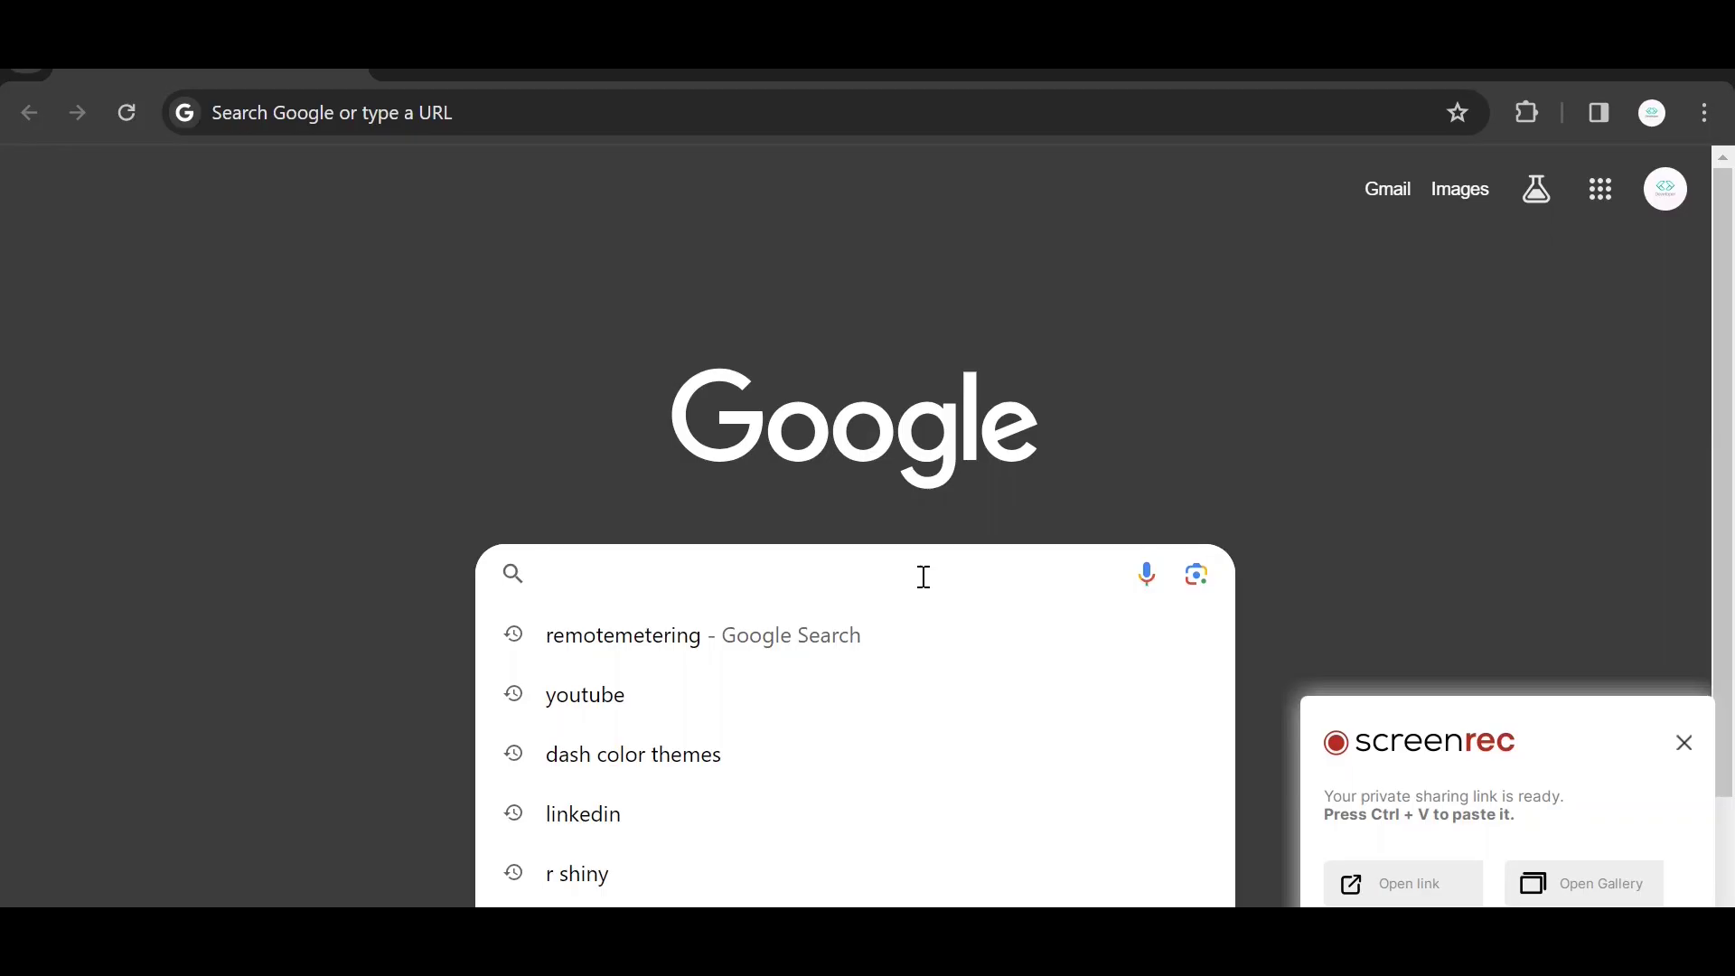
Step: Switch to Chrome and search Google for "Dashboard Color theme", looking over the results
text(Dashboard Color)
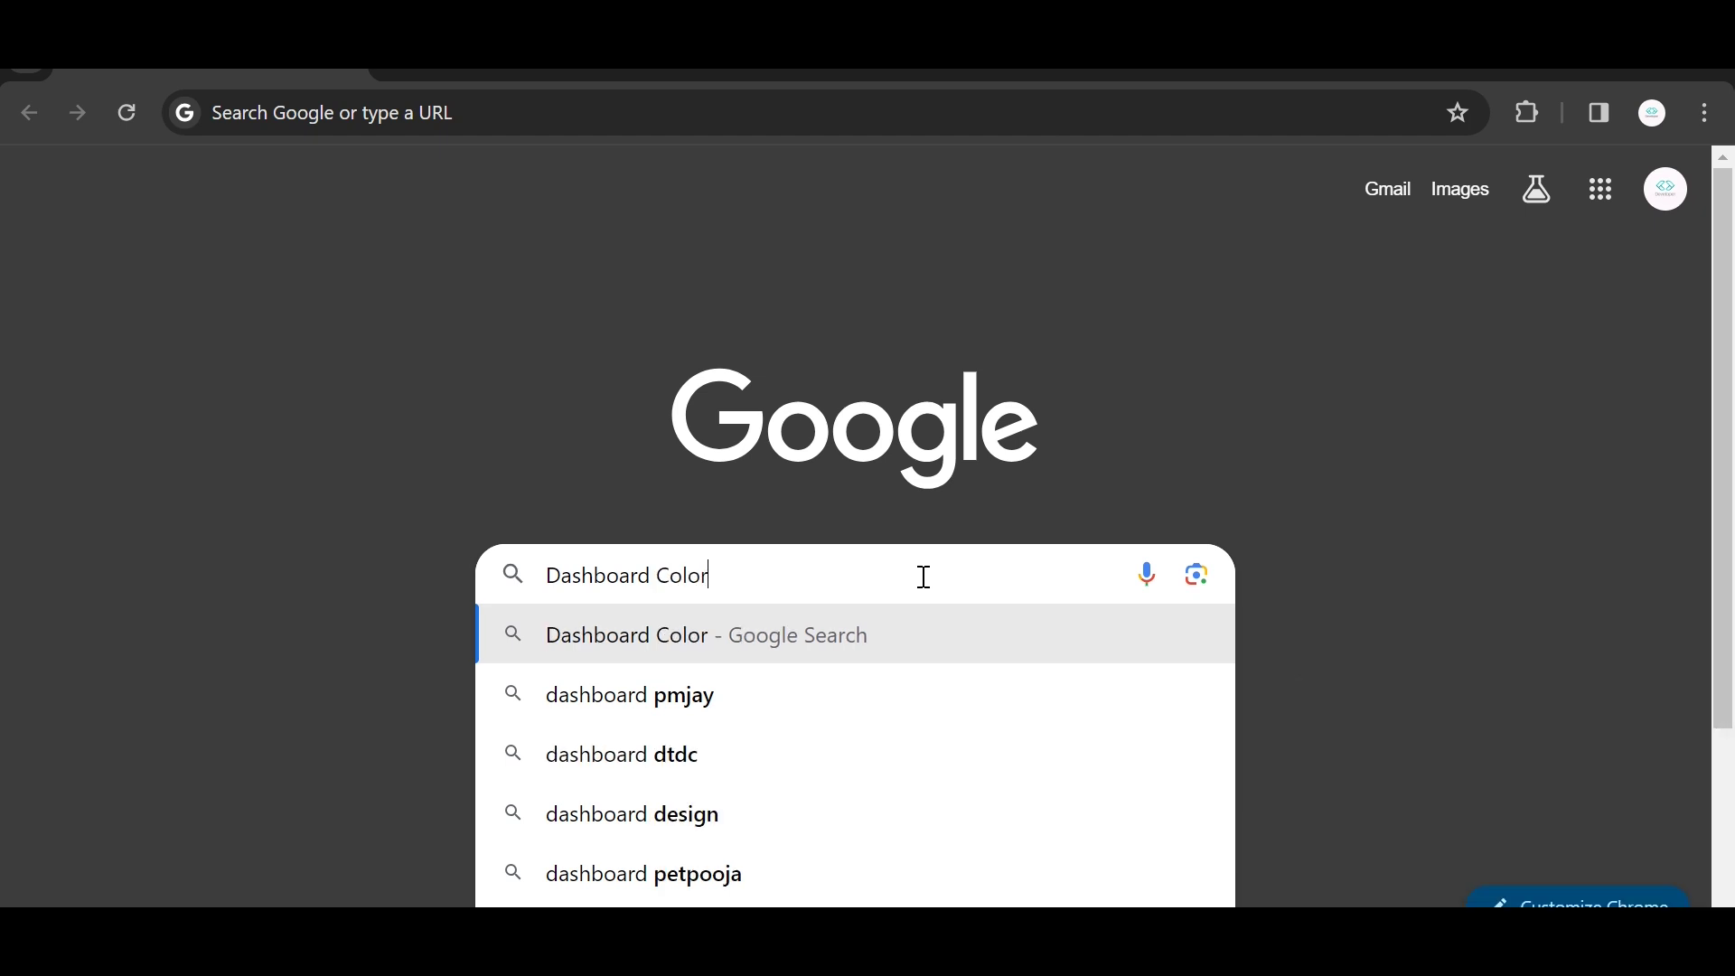
text( theme)
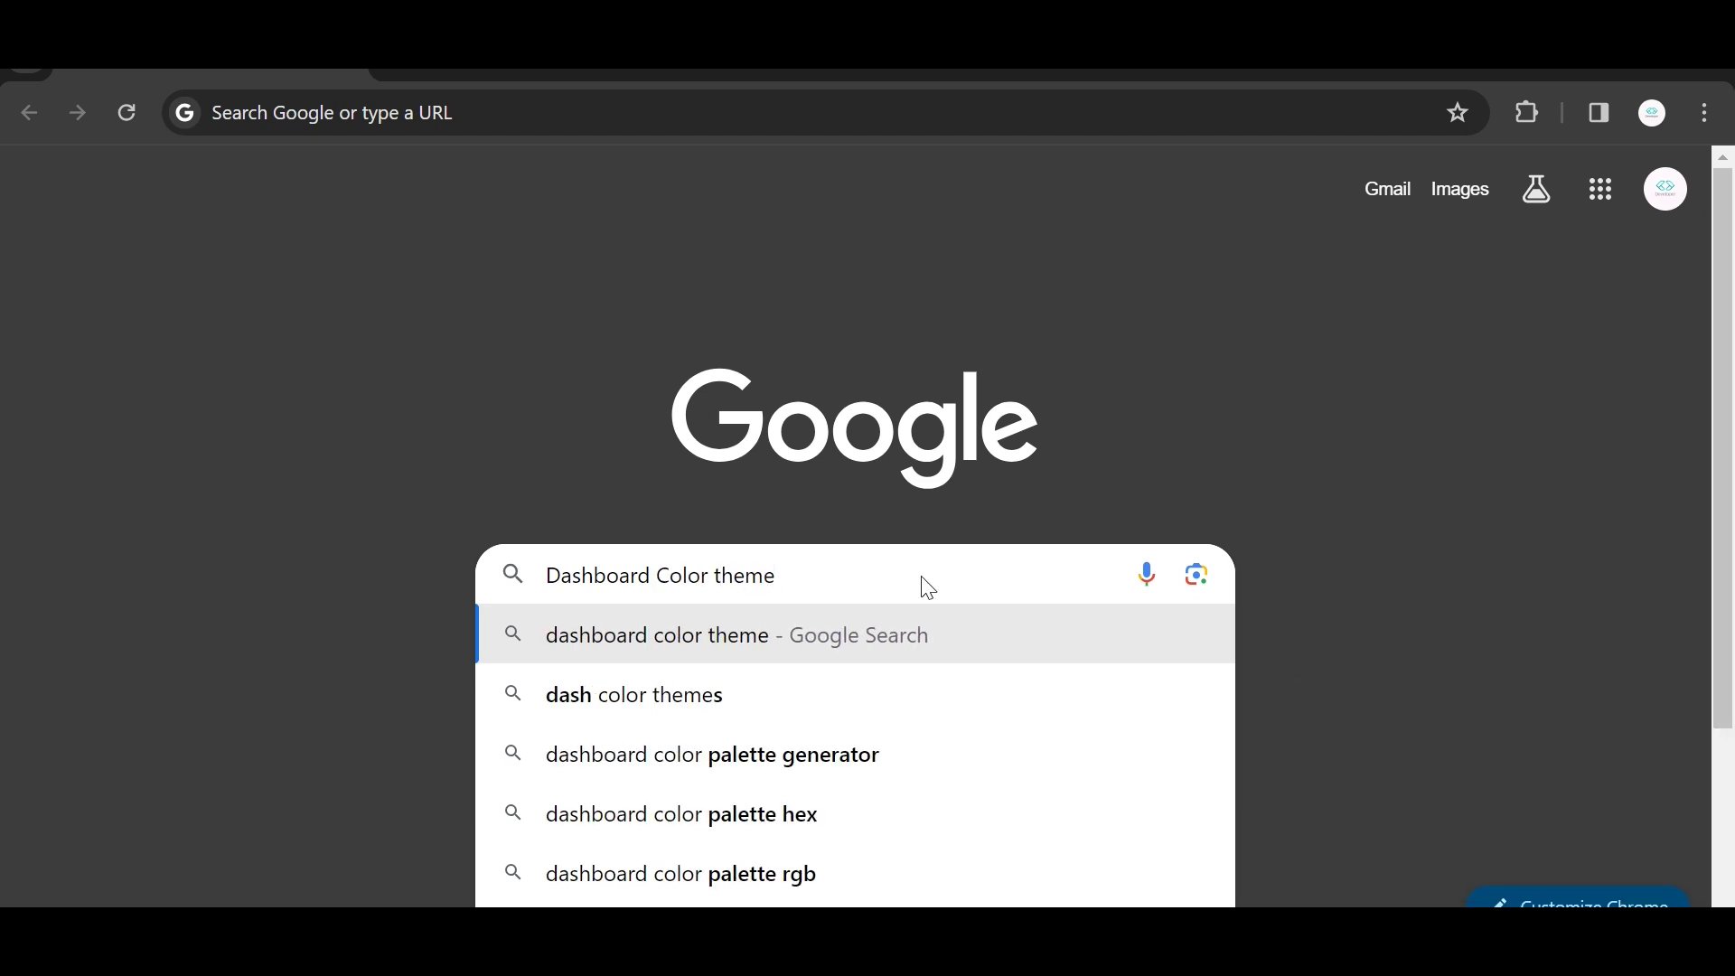
key(Return)
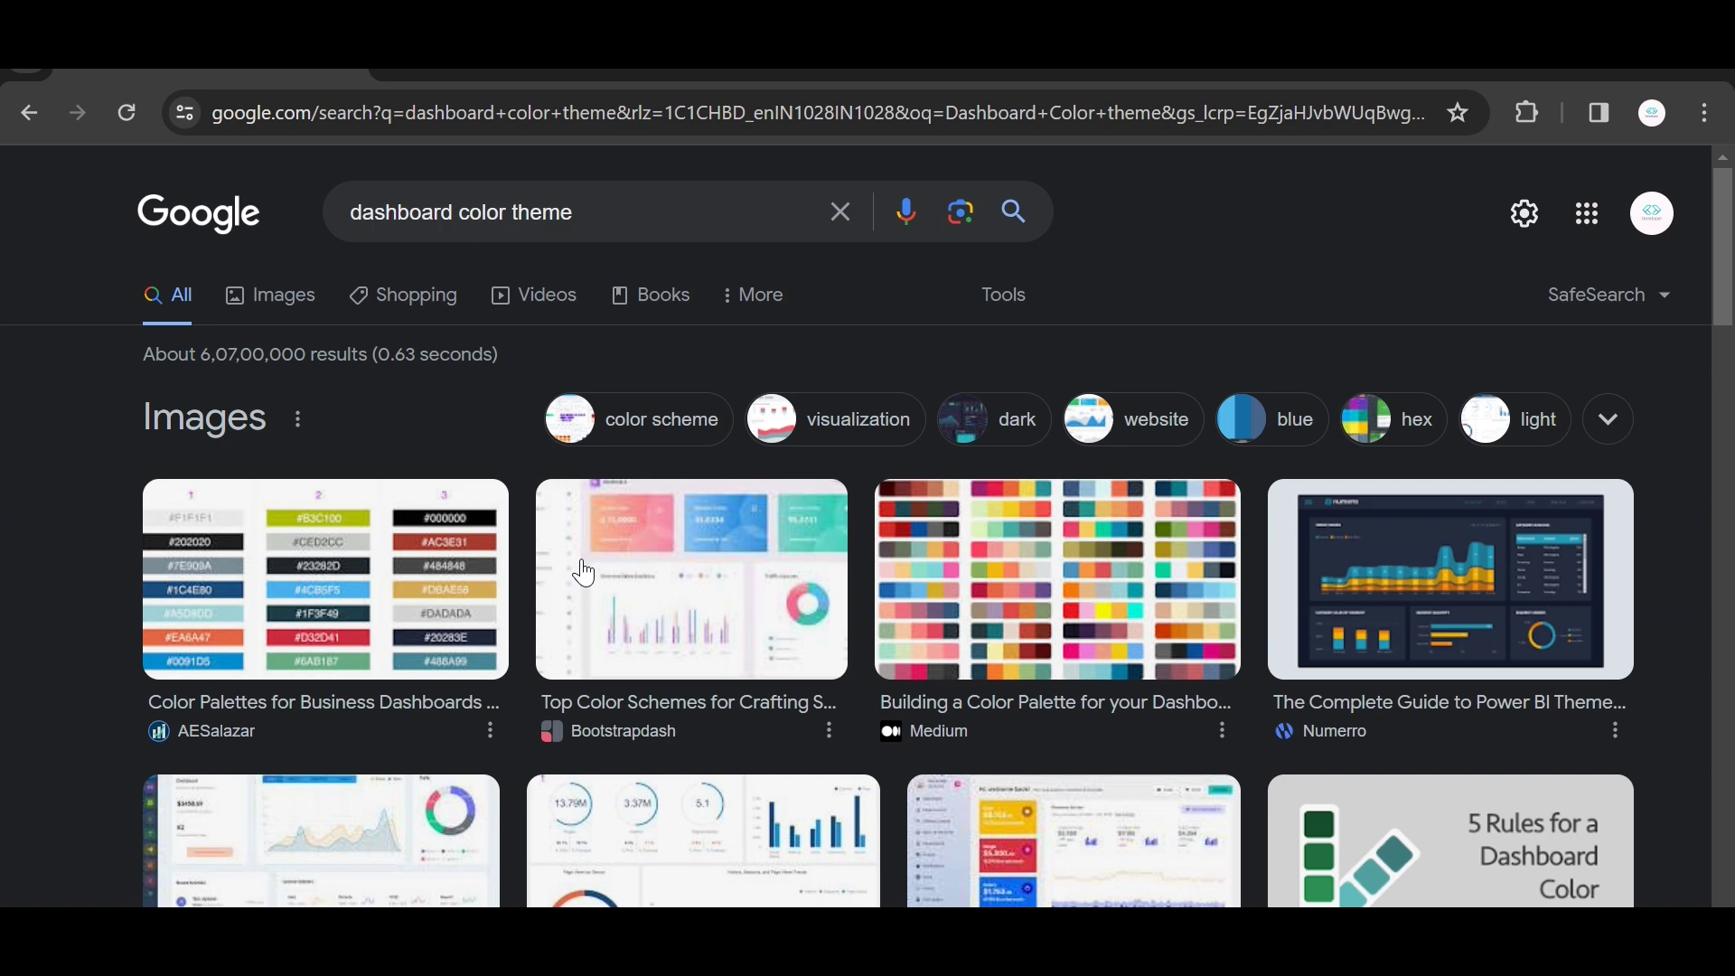
scroll(535, 634, down, 5)
scroll(535, 637, up, 4)
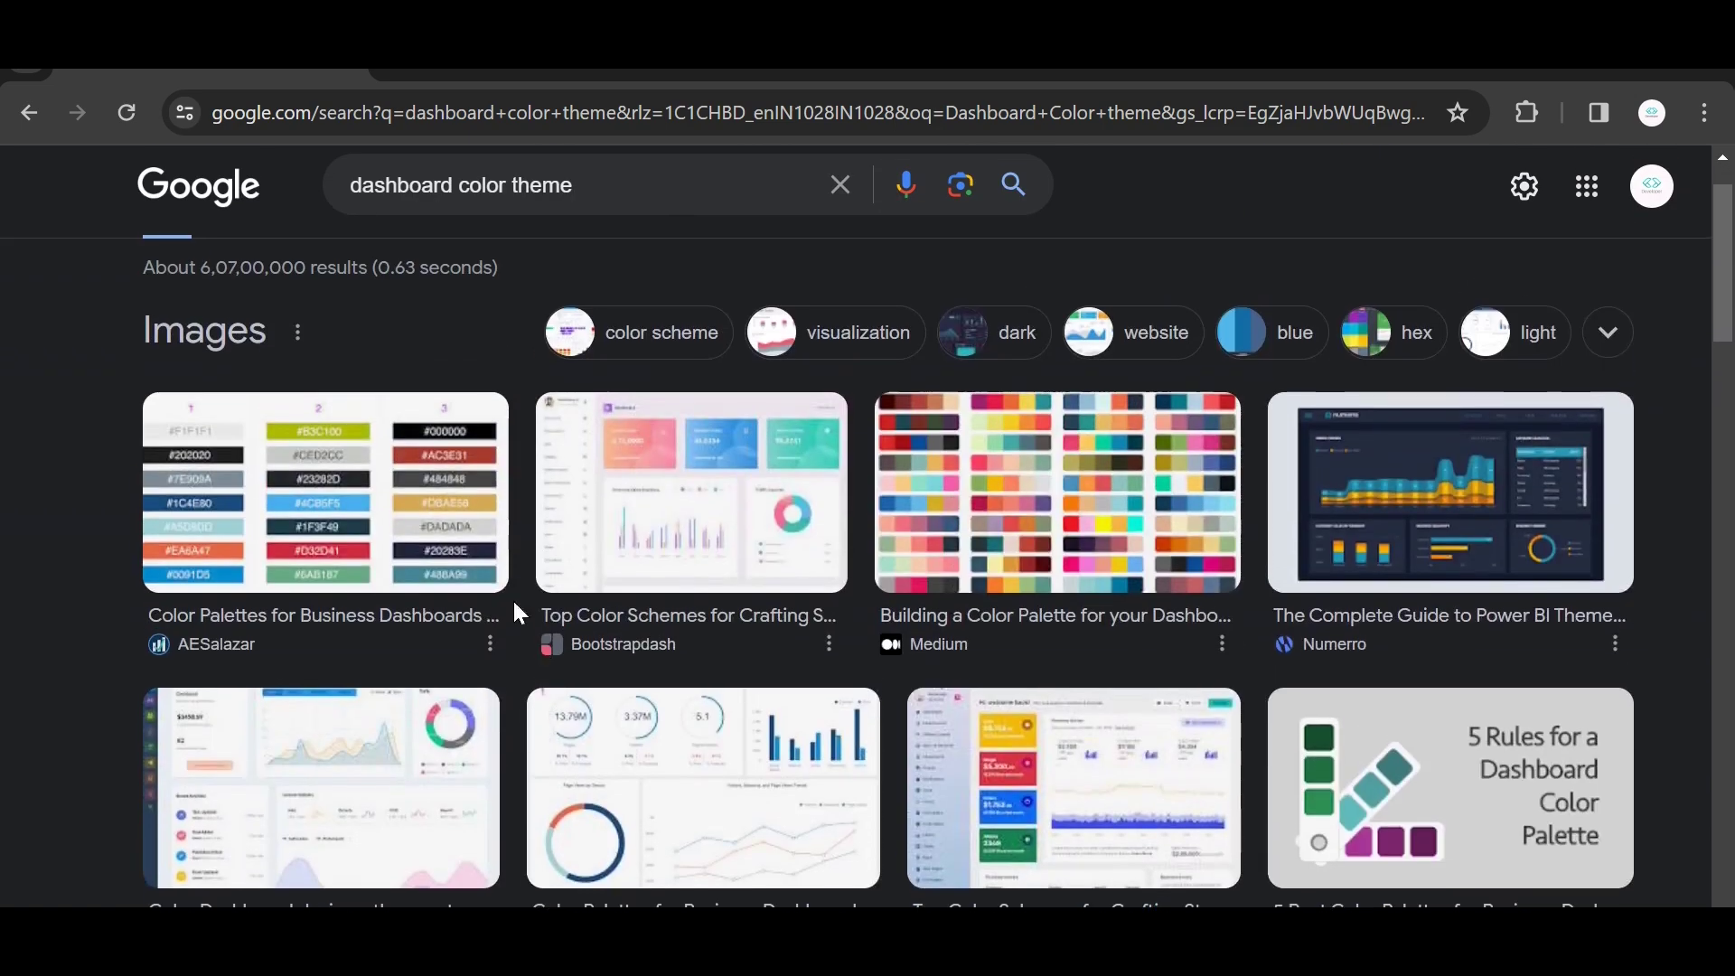
scroll(335, 298, up, 1)
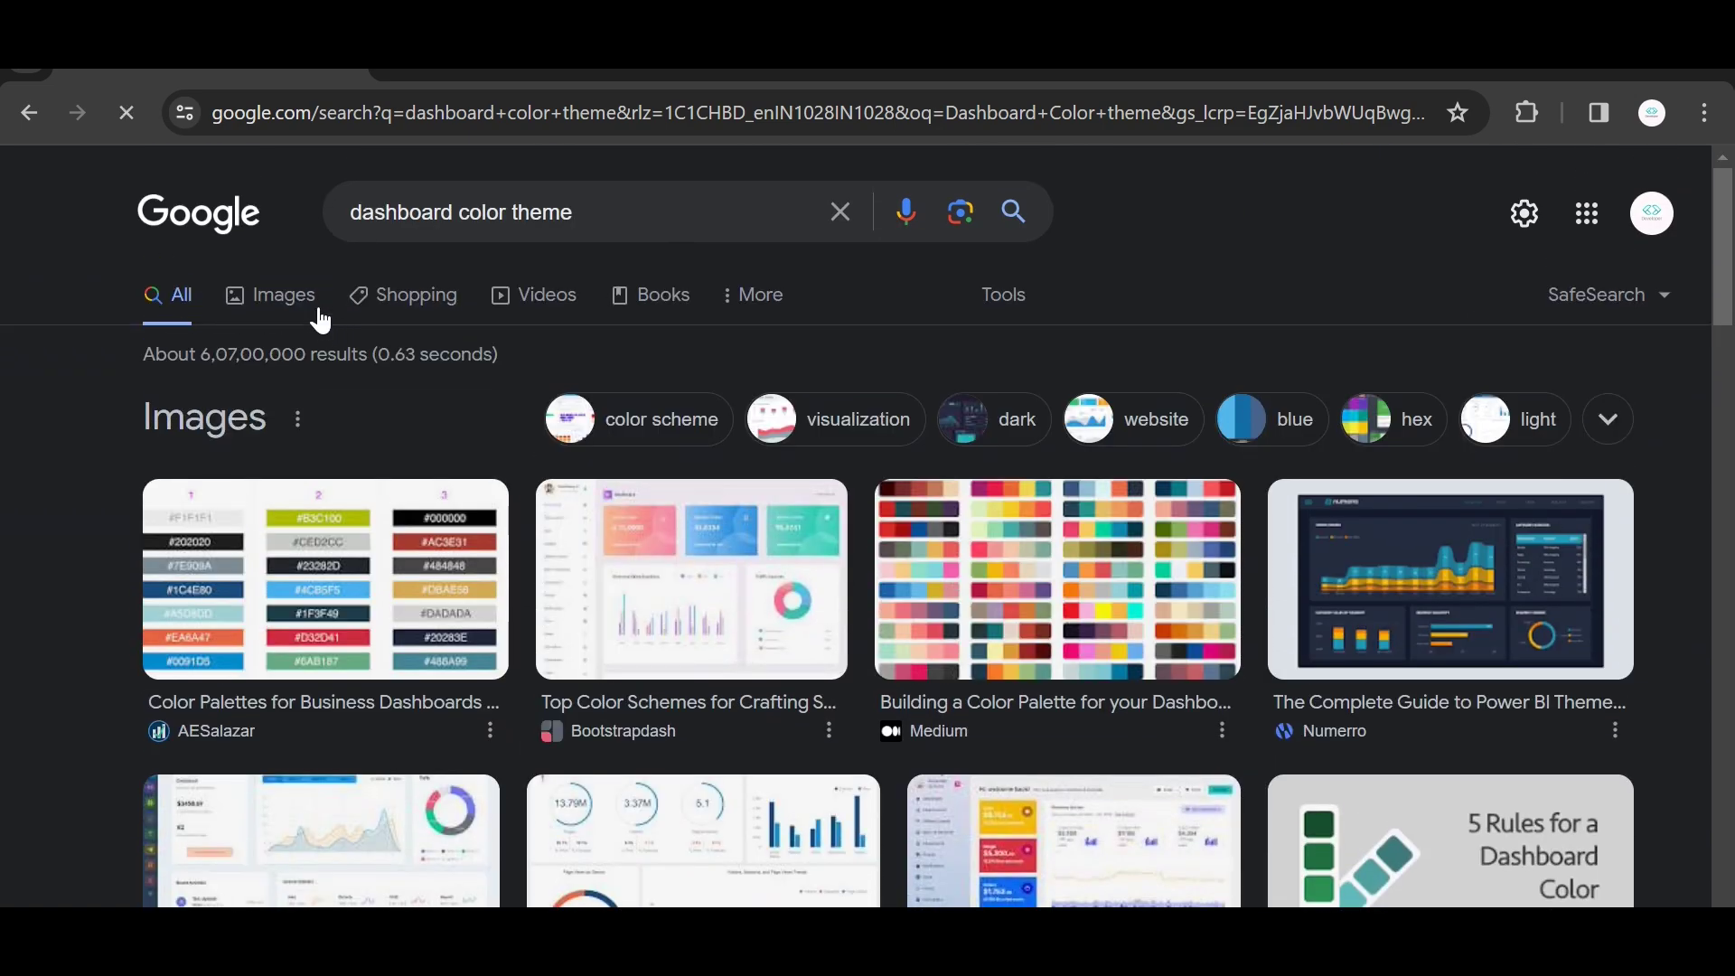
Step: Browse the image results for dashboard color themes and preview the ThemeForest color schemes template
click(319, 309)
scroll(518, 582, down, 10)
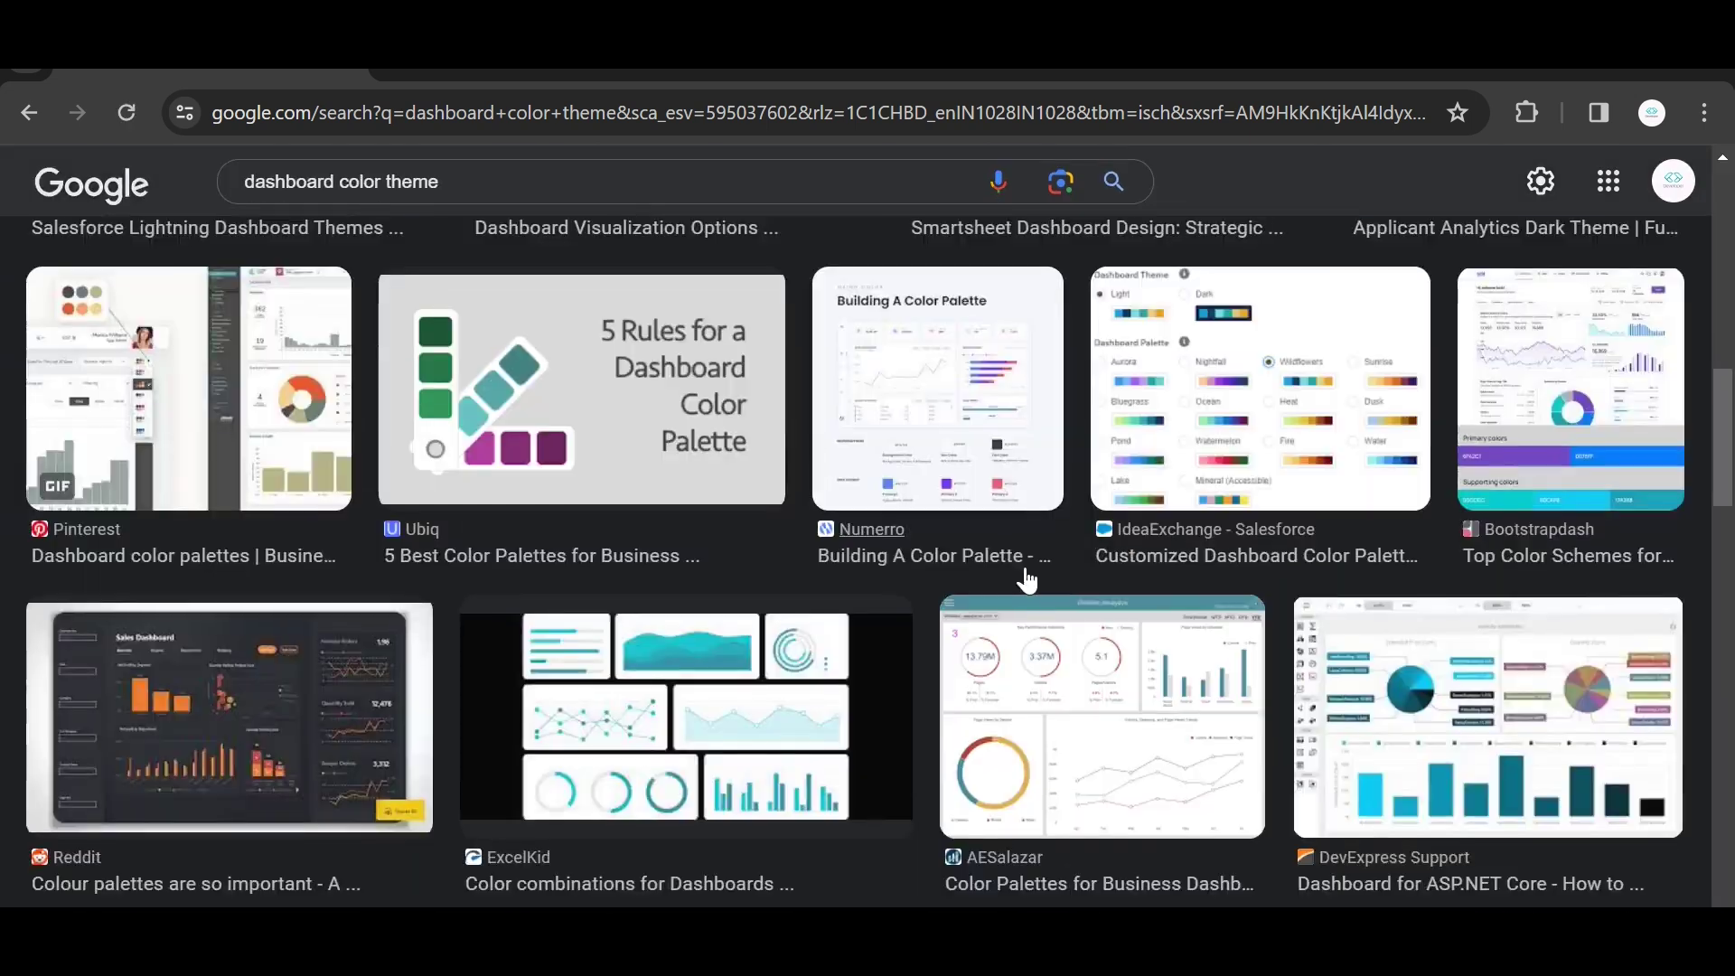
scroll(1026, 578, down, 15)
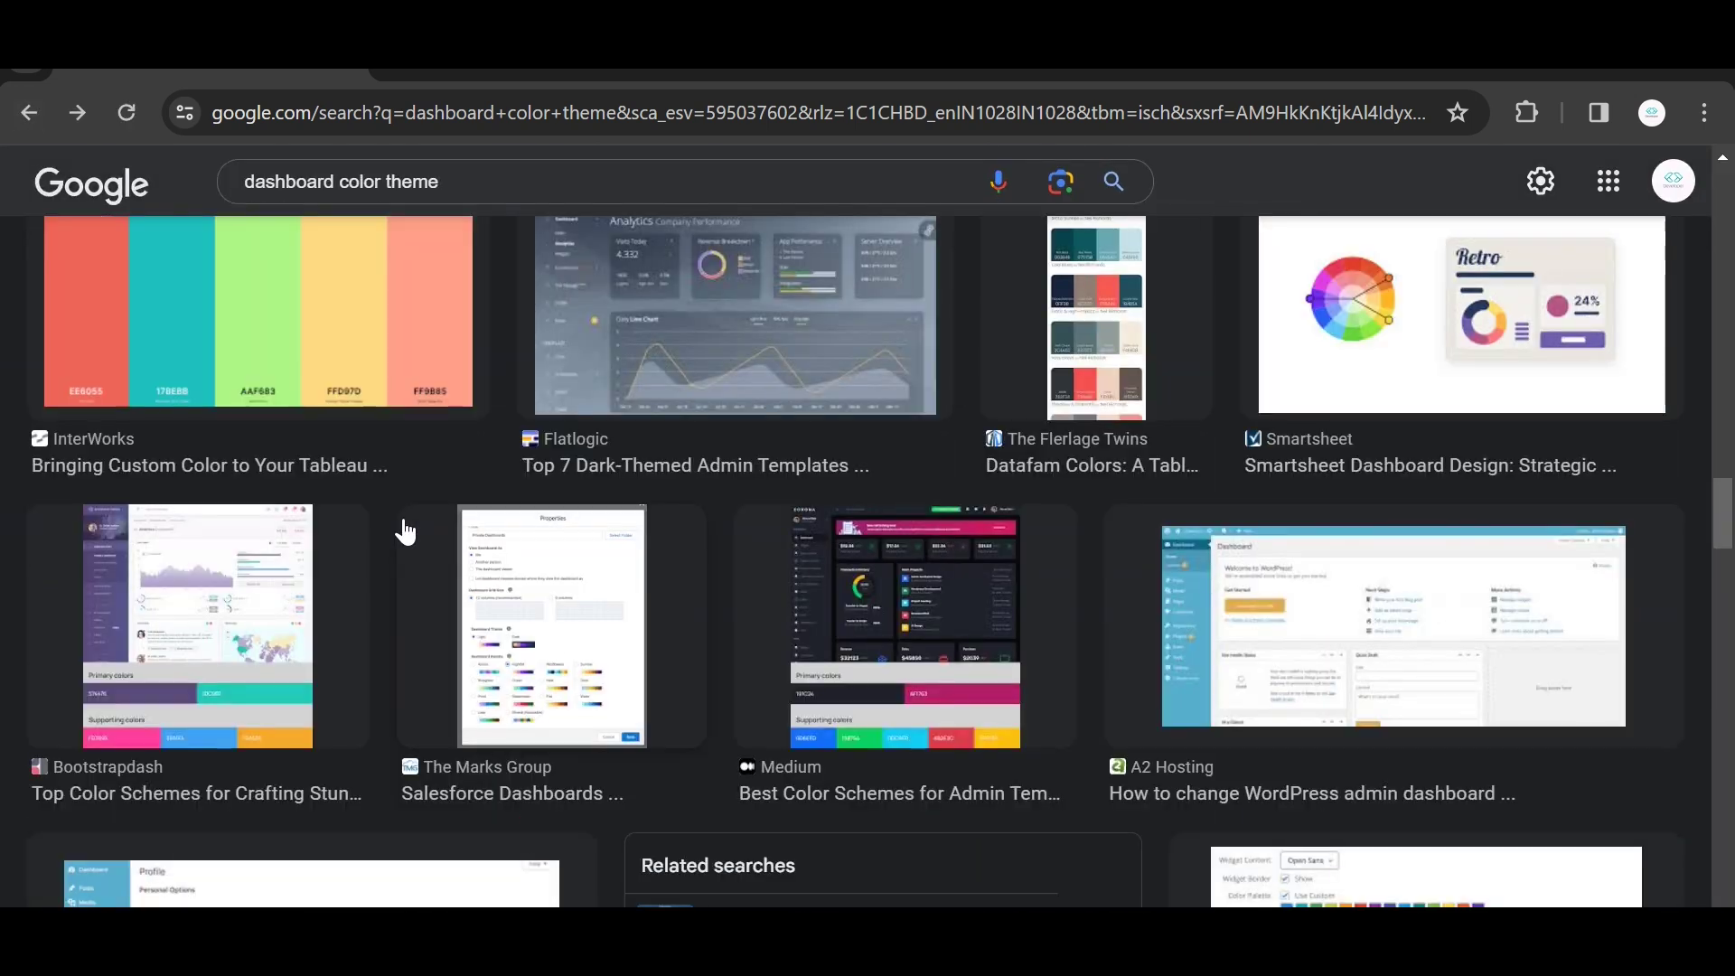
click(1458, 540)
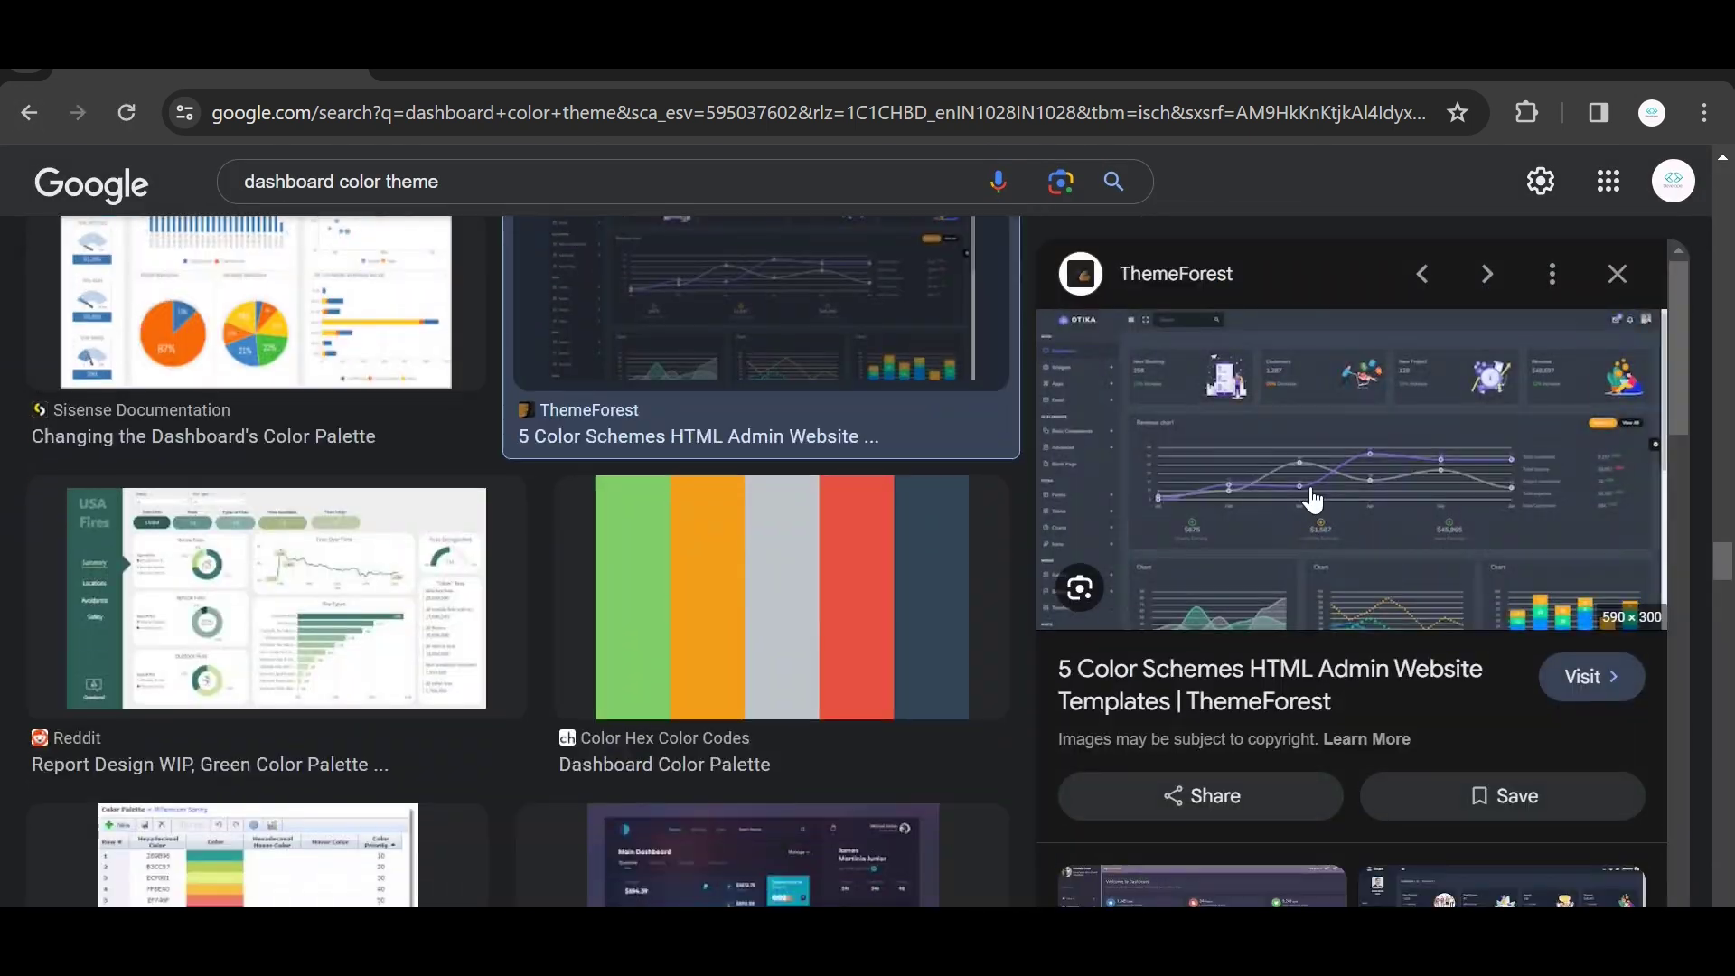
click(1617, 273)
click(549, 561)
key(Escape)
Step: Filter the image results to dark themes and preview the Bashooka dark admin template
click(585, 257)
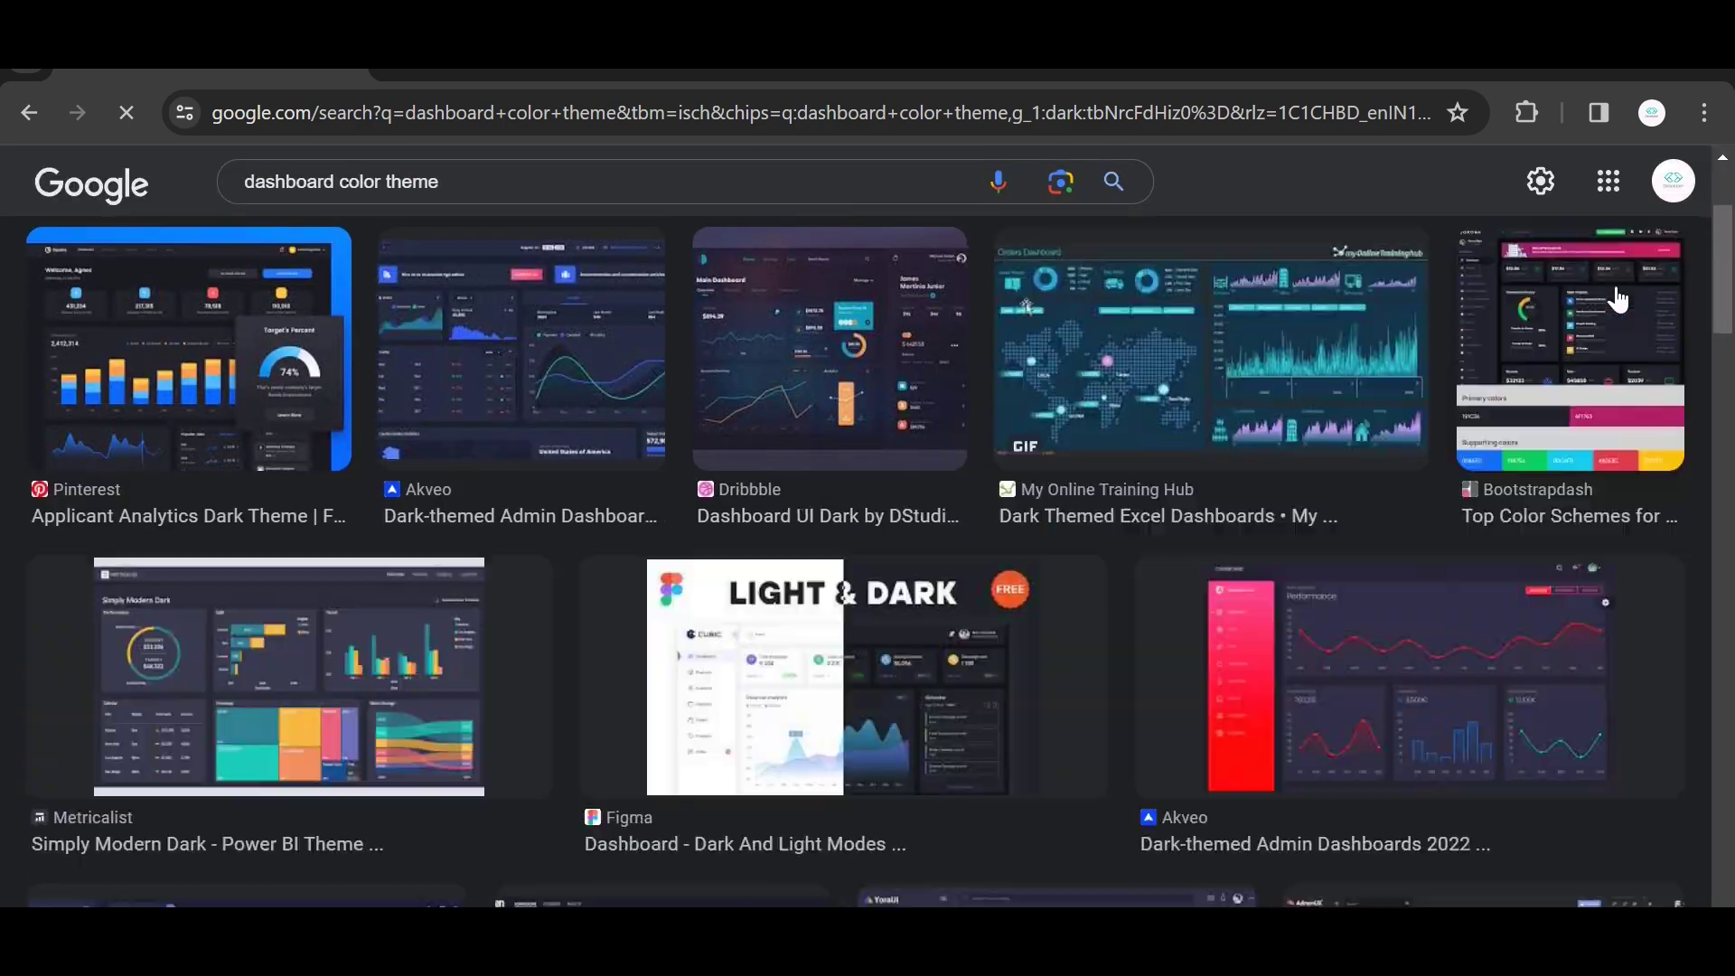
scroll(999, 589, down, 5)
click(999, 588)
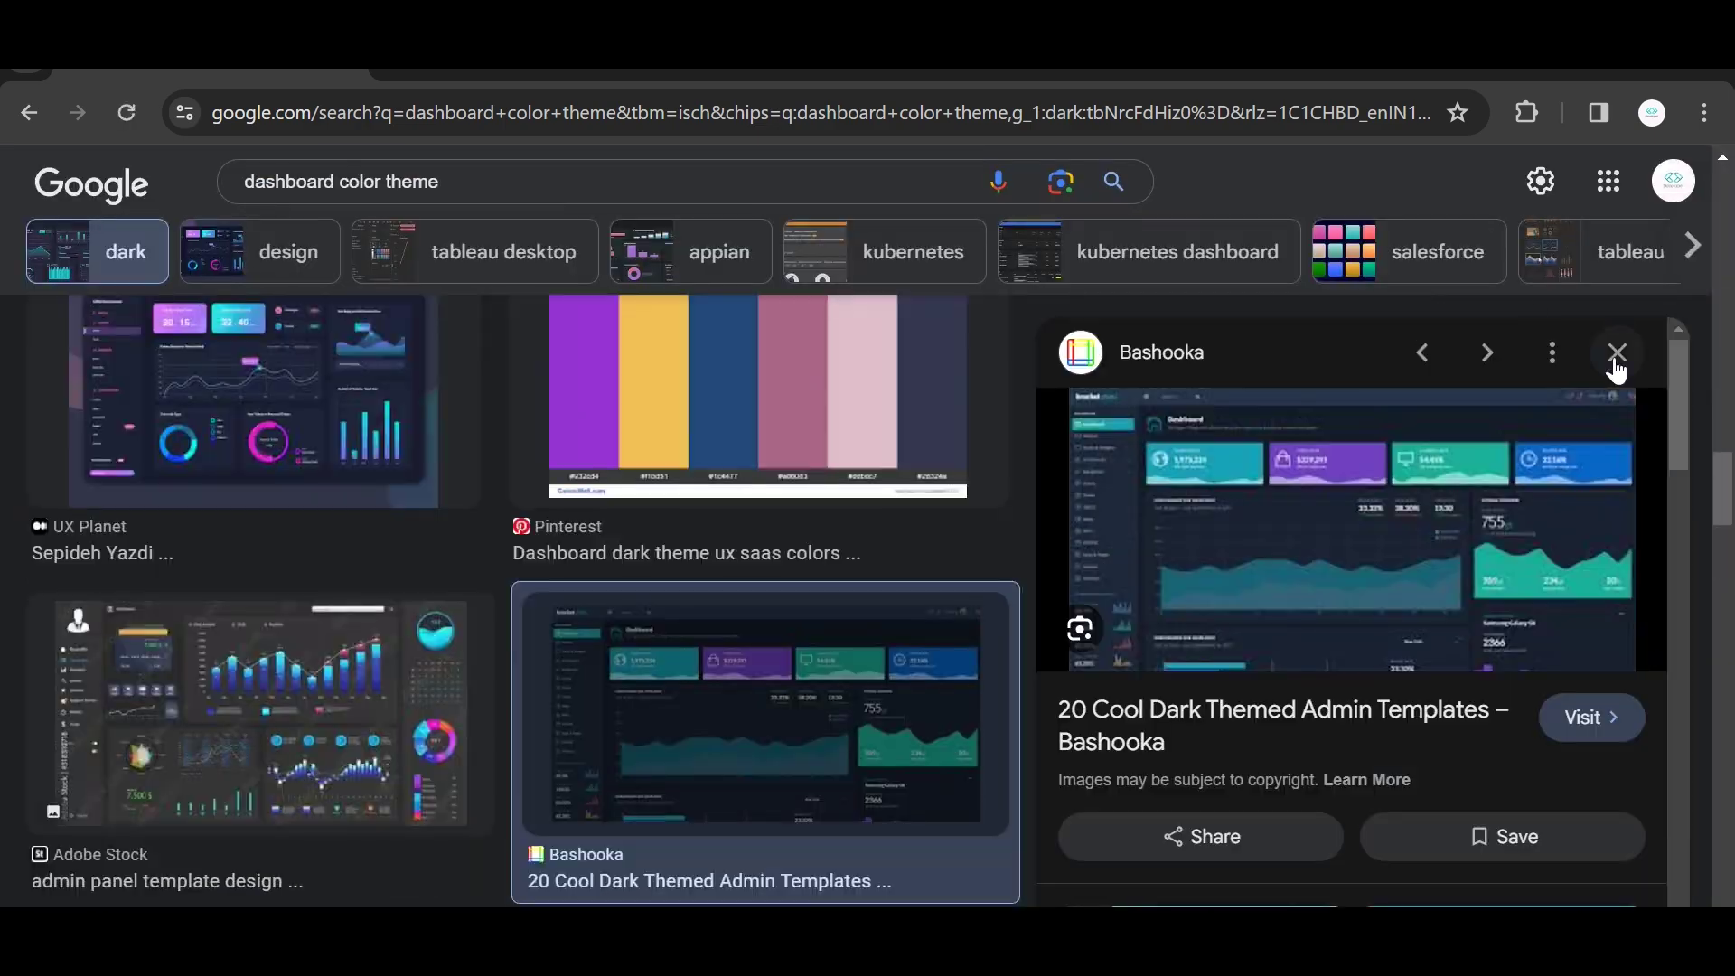
click(1616, 357)
scroll(1108, 590, up, 5)
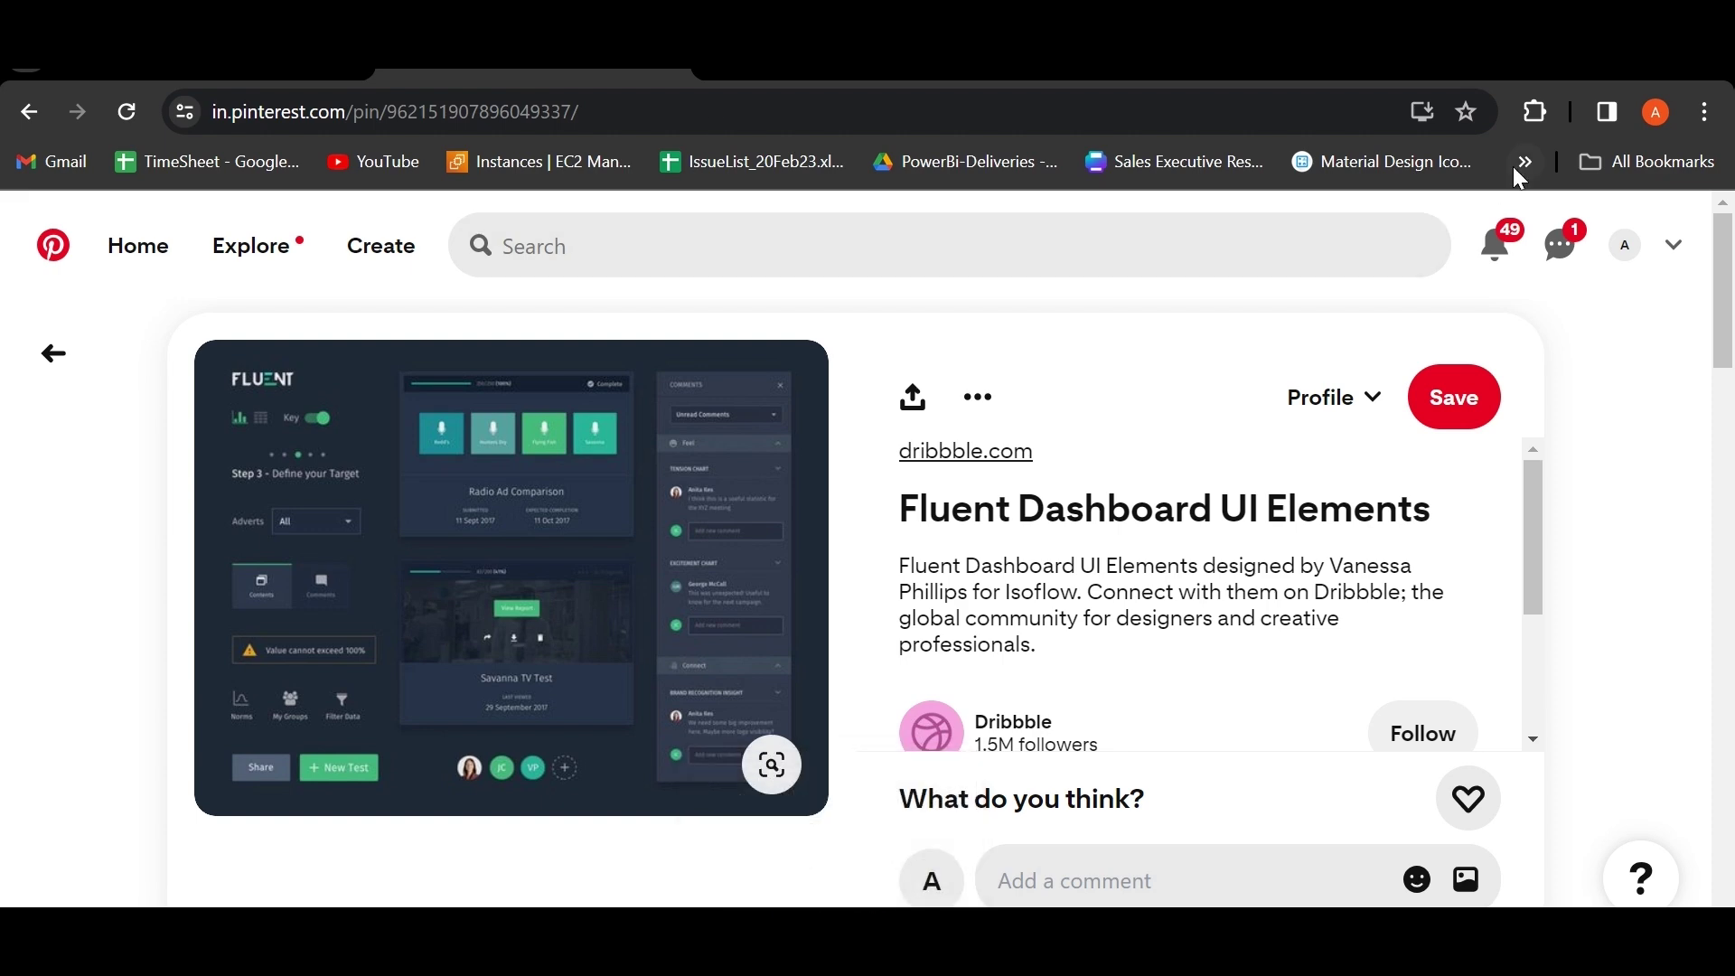
Step: Sample the teal tile color in the Fluent Dashboard UI image with the Color Picker for Chrome extension
scroll(356, 387, down, 2)
scroll(356, 387, up, 2)
click(1542, 113)
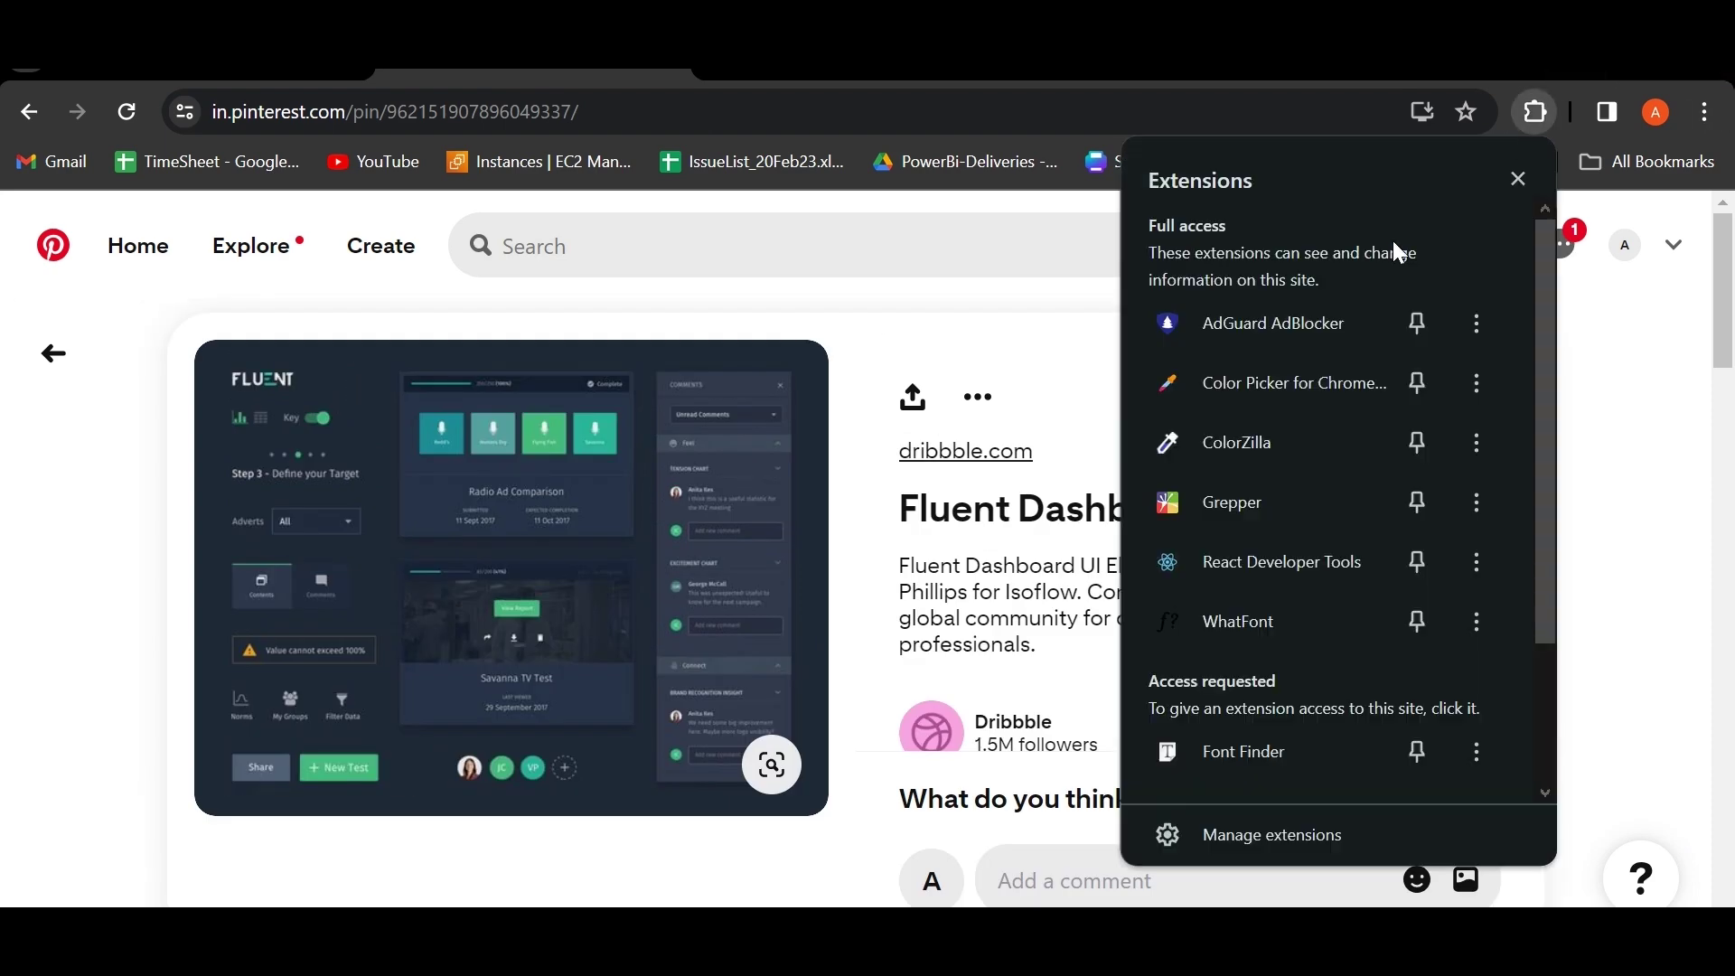
click(1263, 361)
click(1416, 178)
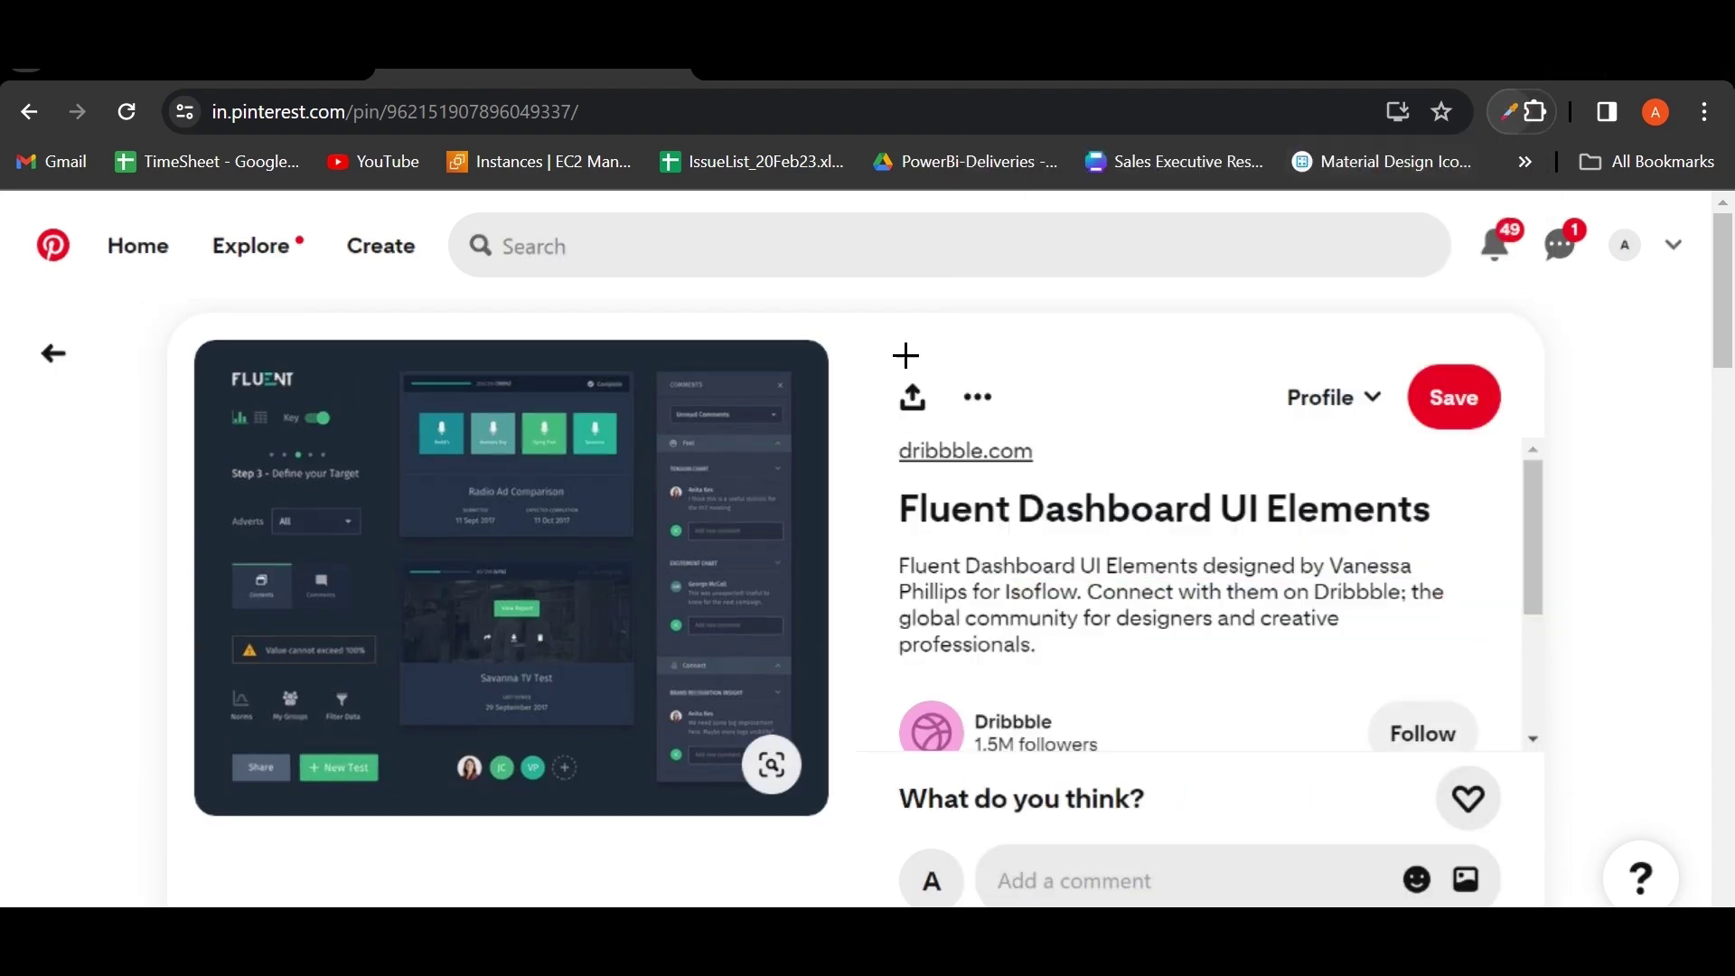
click(431, 414)
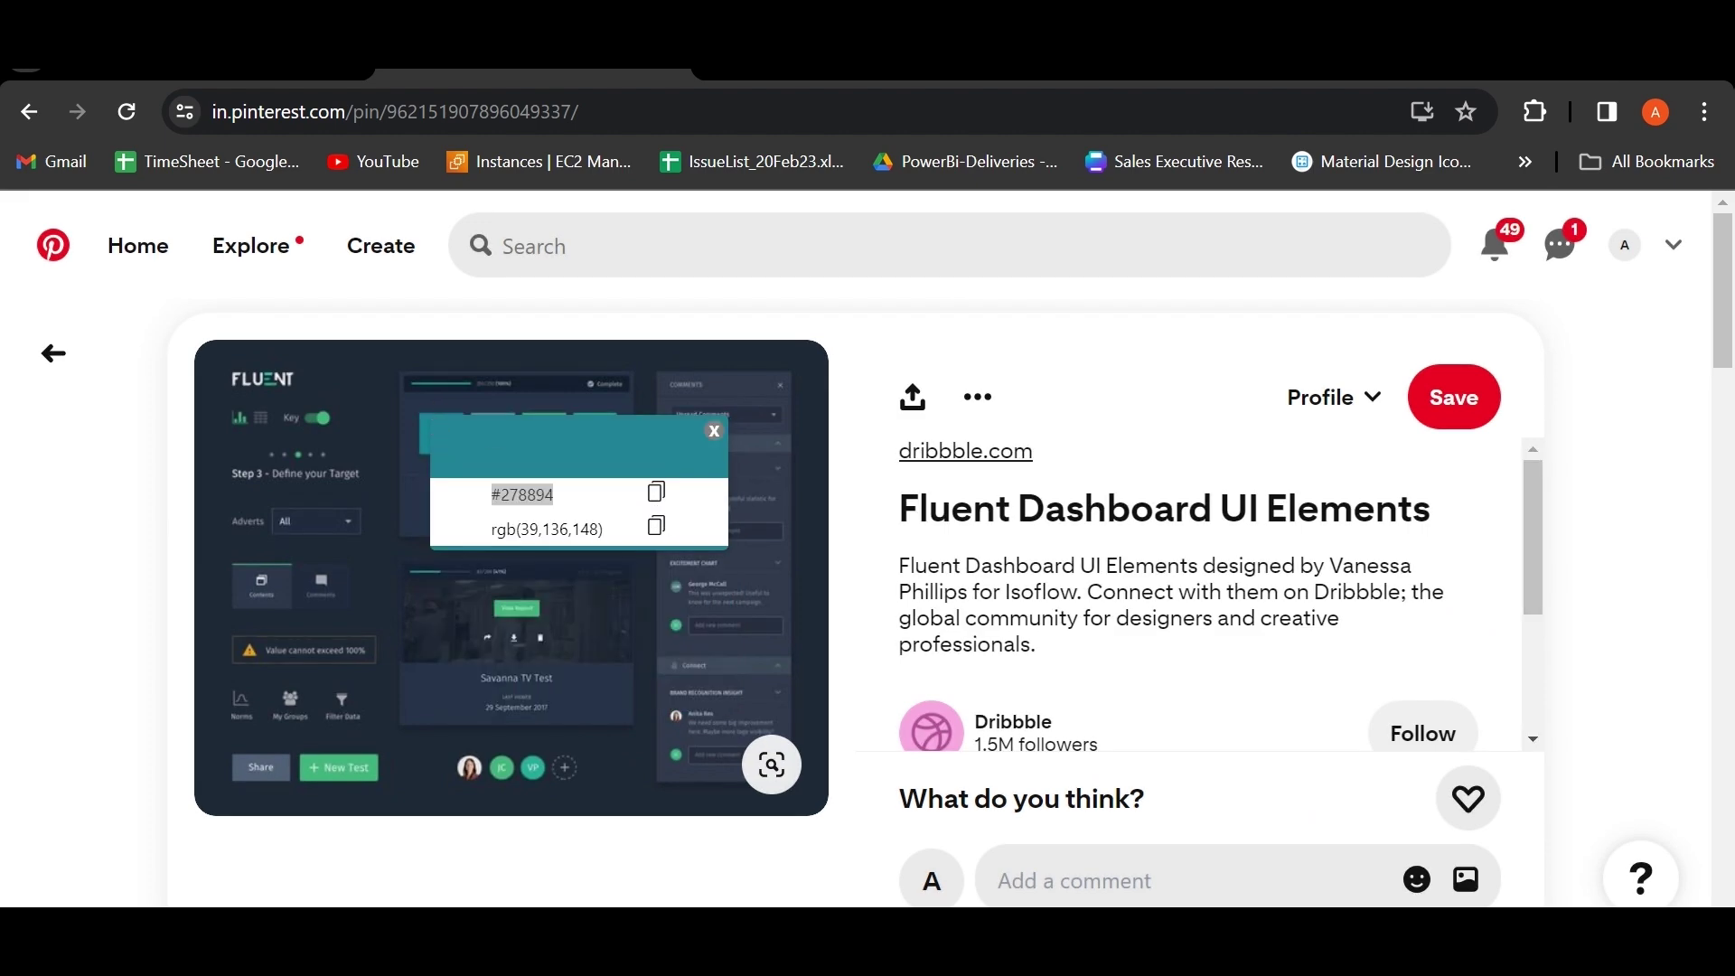
Step: Open Notepad and record the color code #278894
key(super)
text(note)
key(Return)
text(#278894)
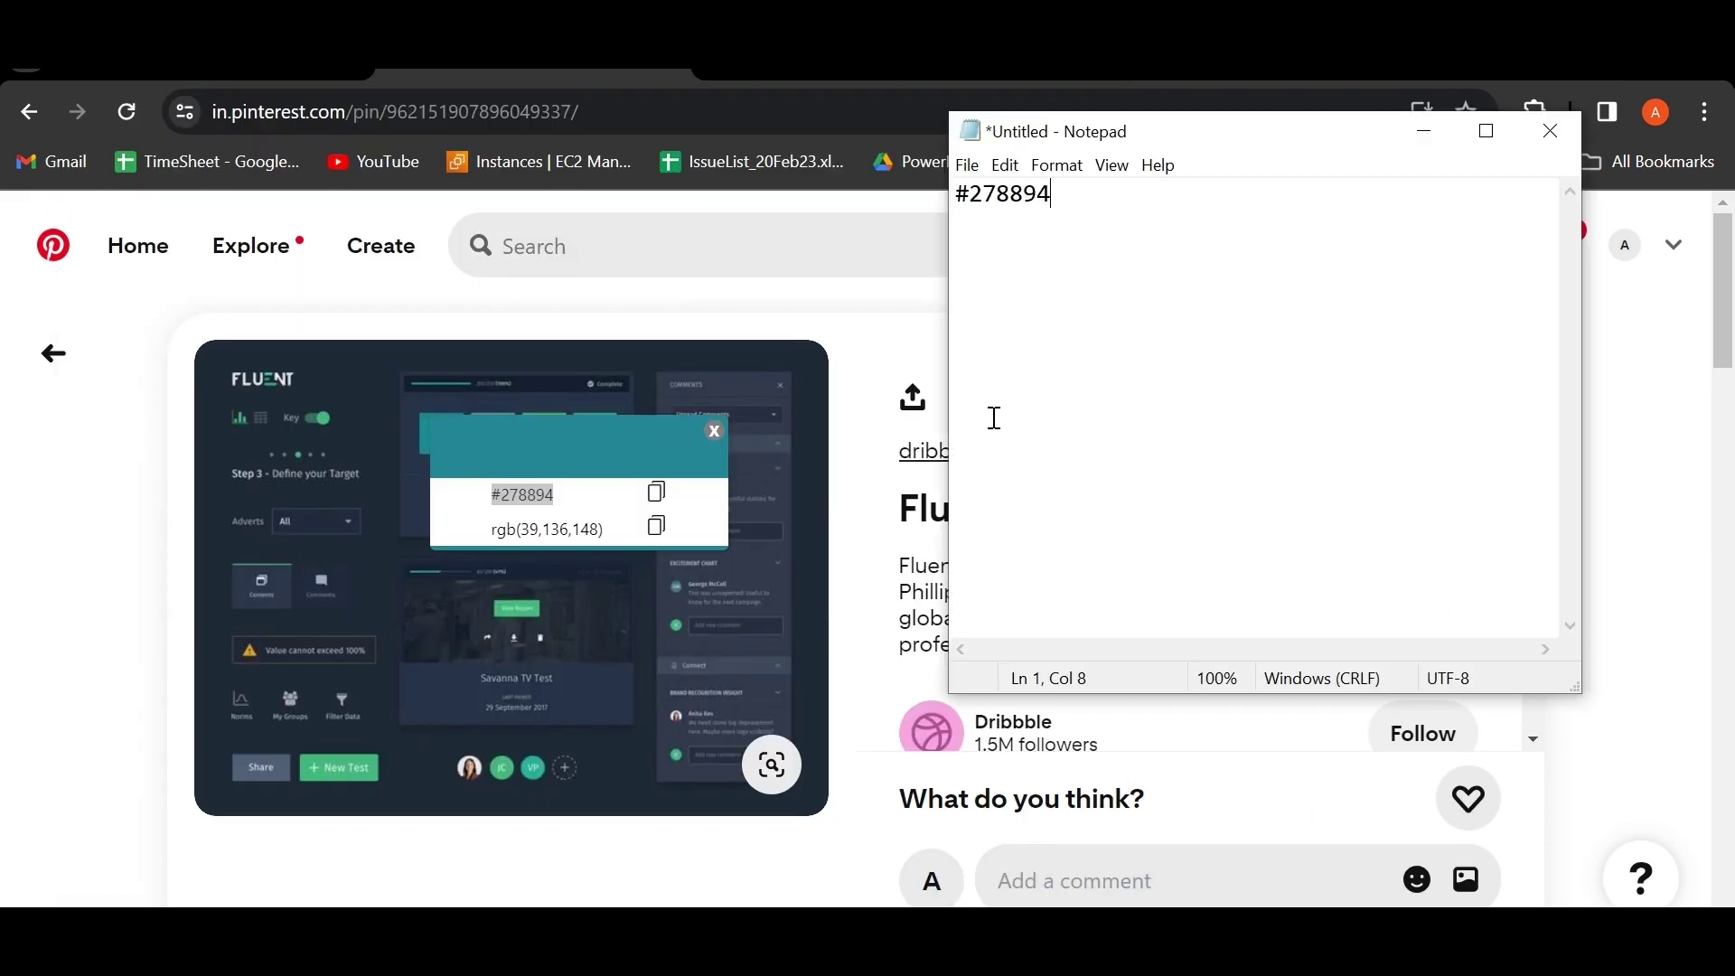
Step: Sample the second tile's color in the Fluent Dashboard image and record the code #56a39f in Notepad
click(714, 430)
click(1535, 111)
click(1319, 374)
click(1437, 174)
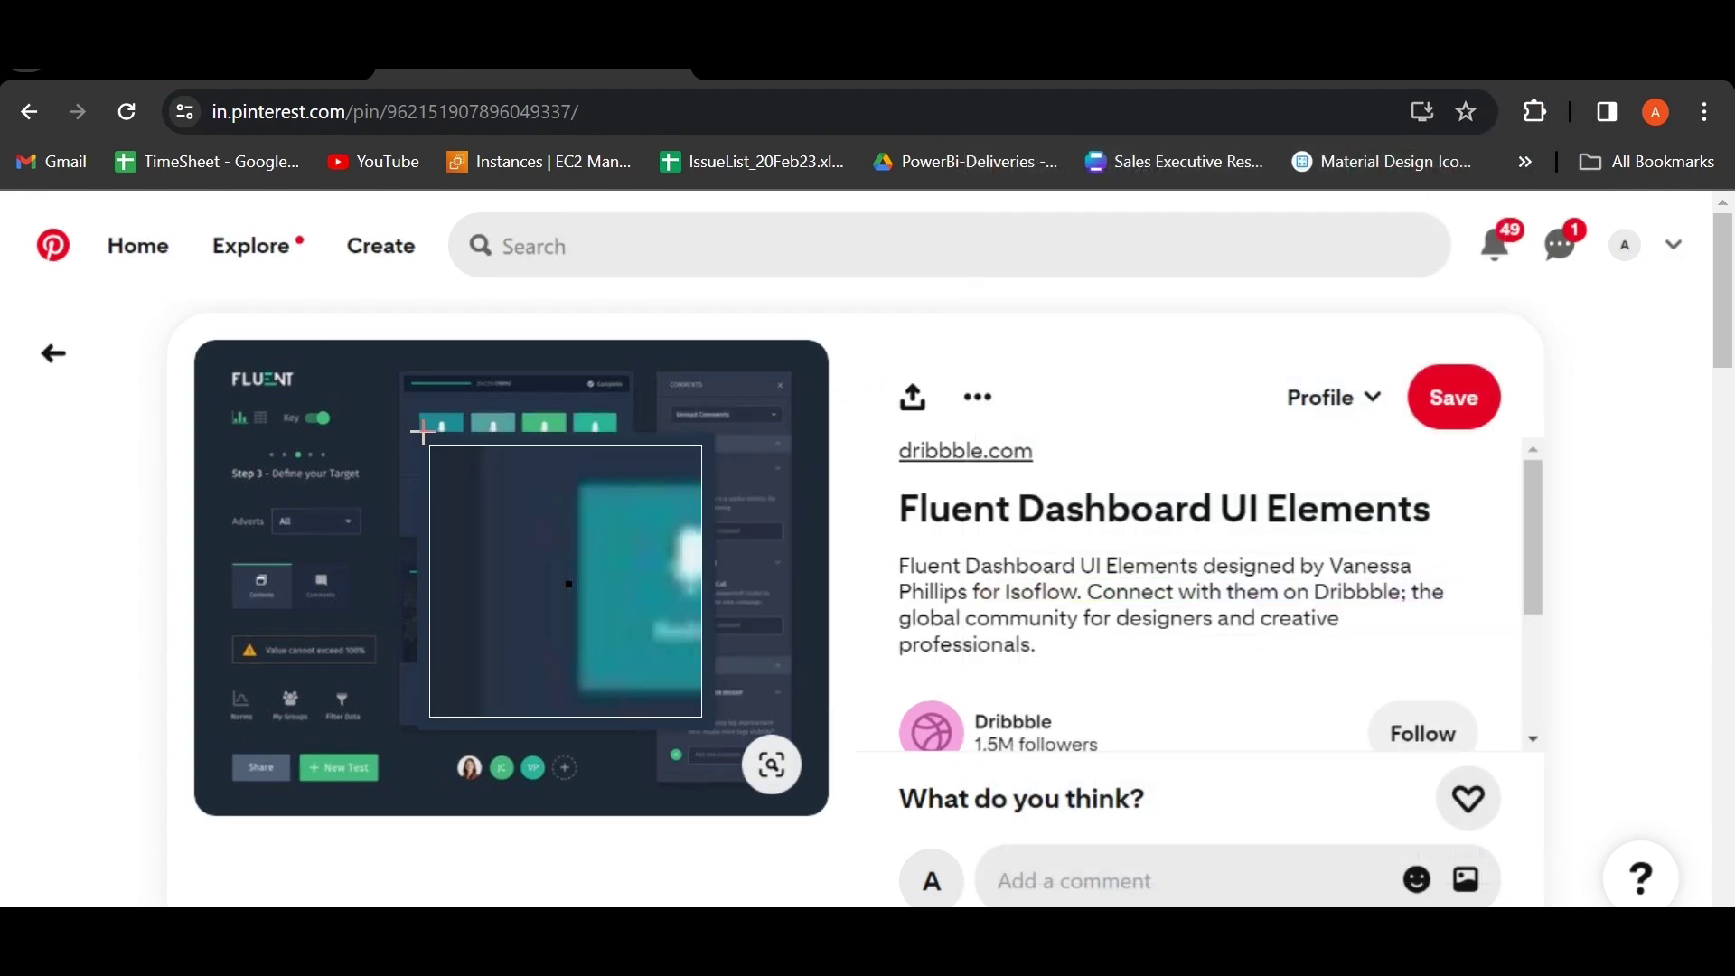
click(483, 427)
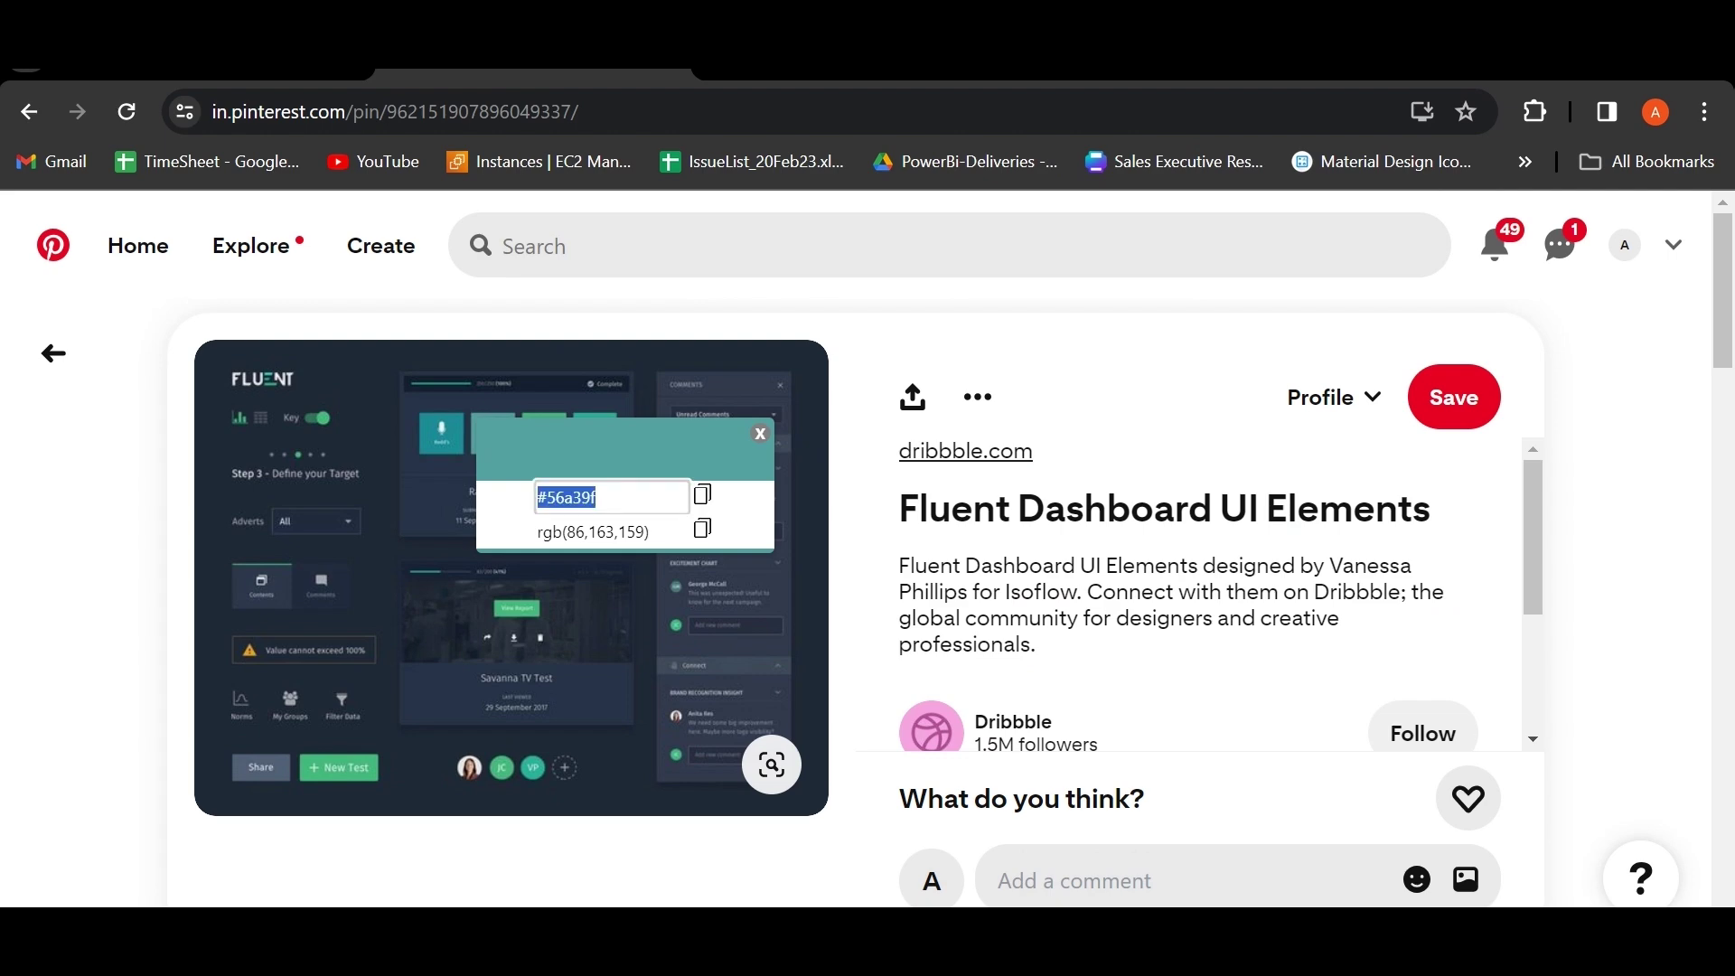
click(894, 840)
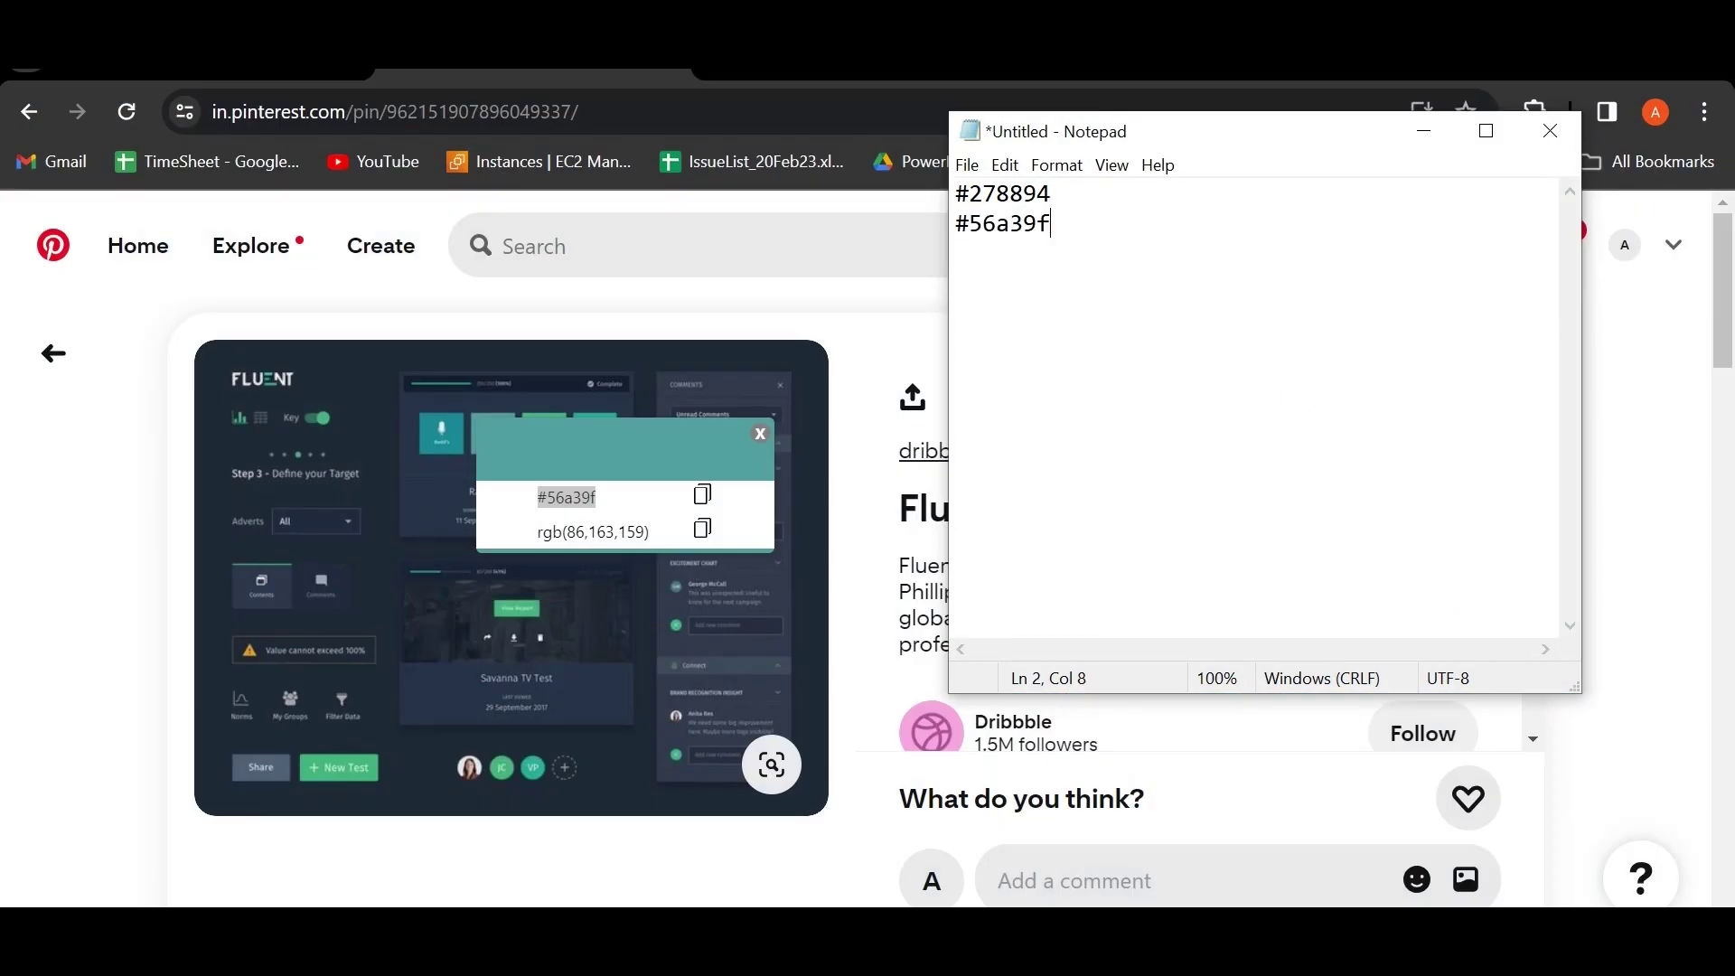
Step: Add the label "Visual BG" below the recorded color codes in Notepad
text(bac)
key(BackSpace)
key(BackSpace)
key(BackSpace)
text(Bg)
key(BackSpace)
key(BackSpace)
key(BackSpace)
text(Visual BG)
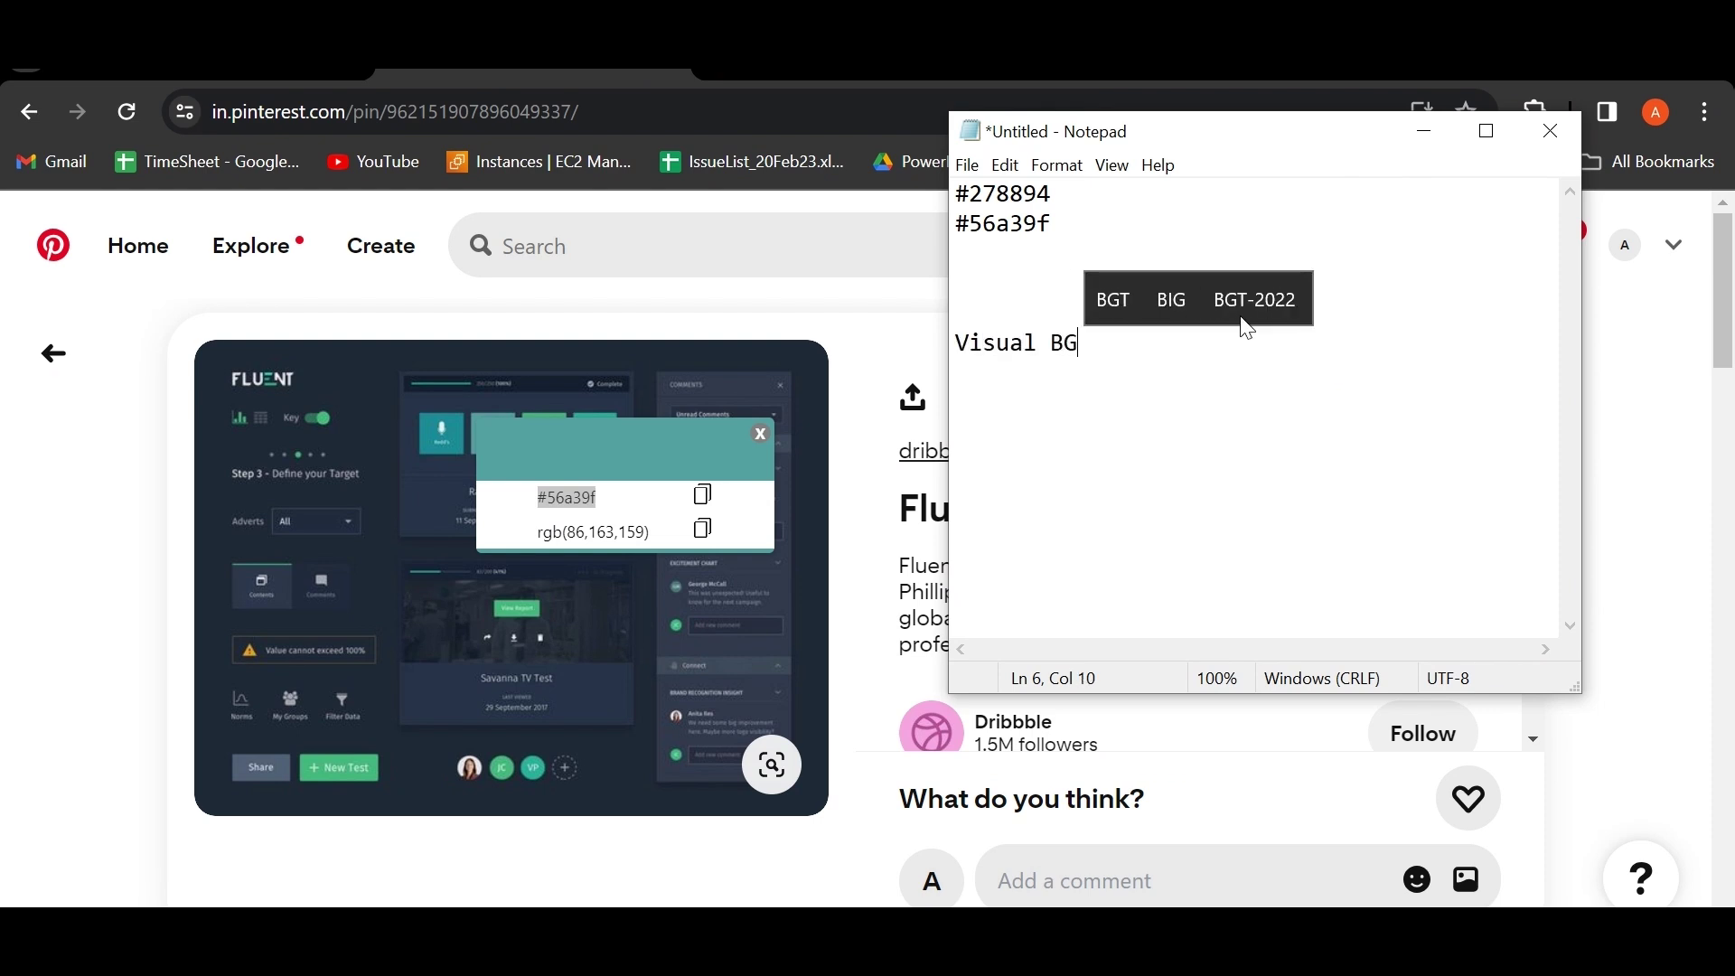
Step: Sample the dark background color of the Fluent Dashboard image with Color Picker for Chrome and copy its hex code
click(1424, 139)
click(1533, 112)
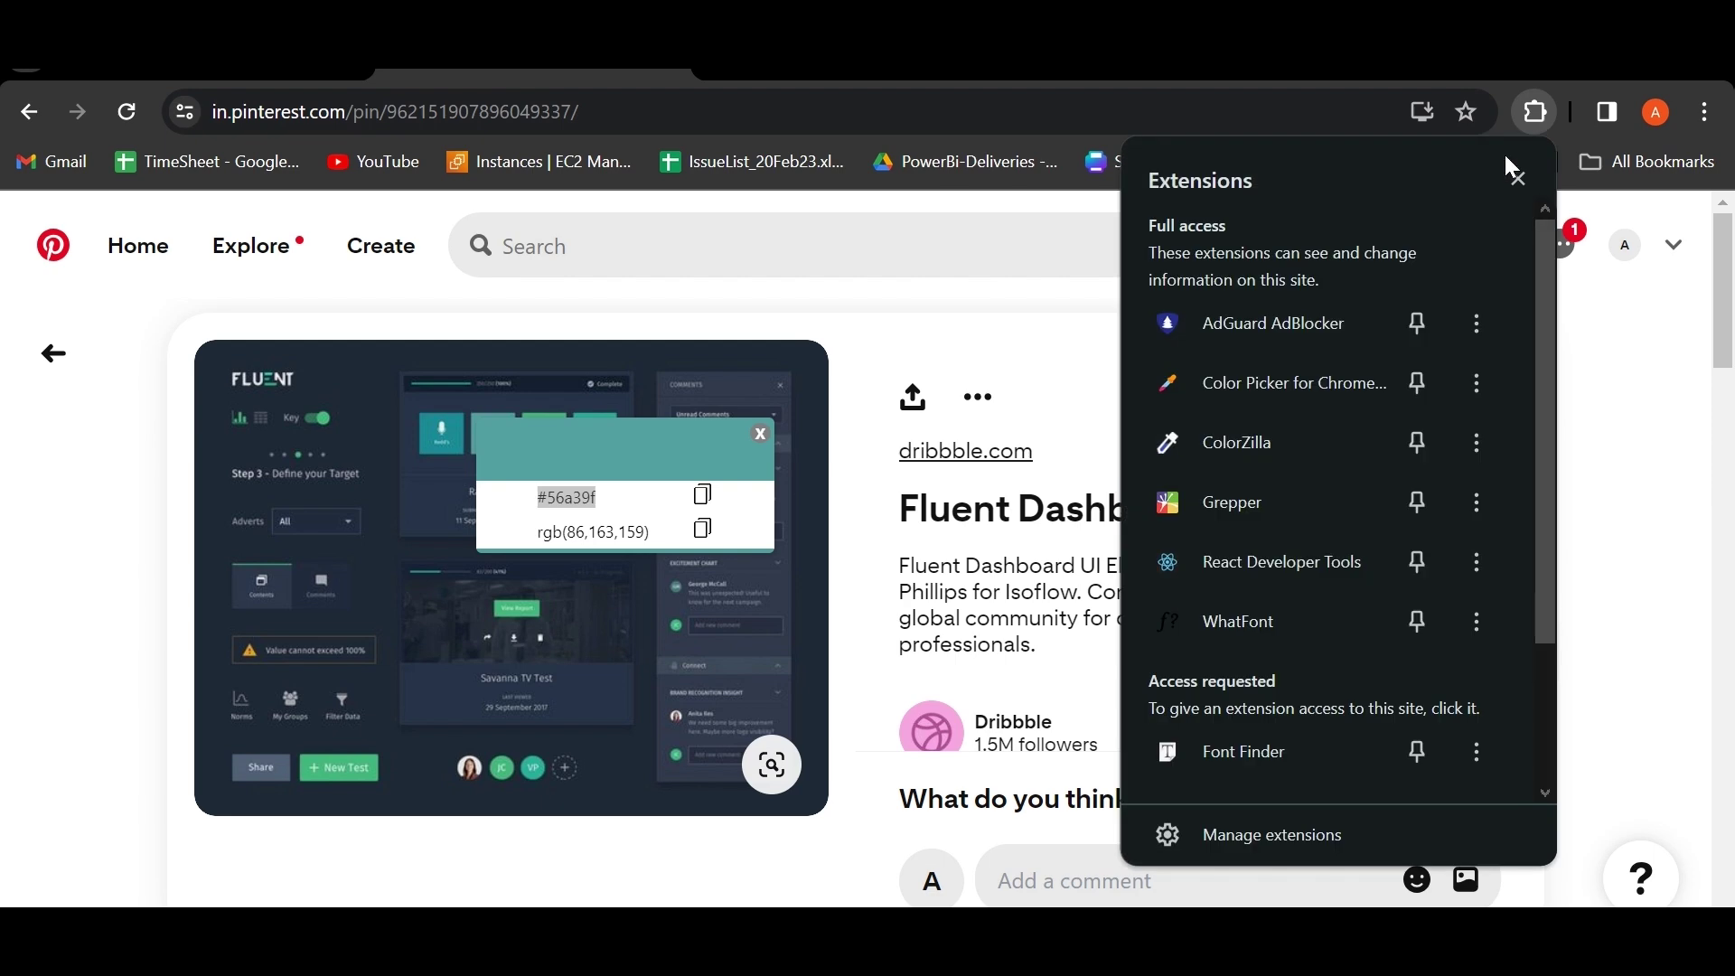
click(1294, 357)
click(1419, 174)
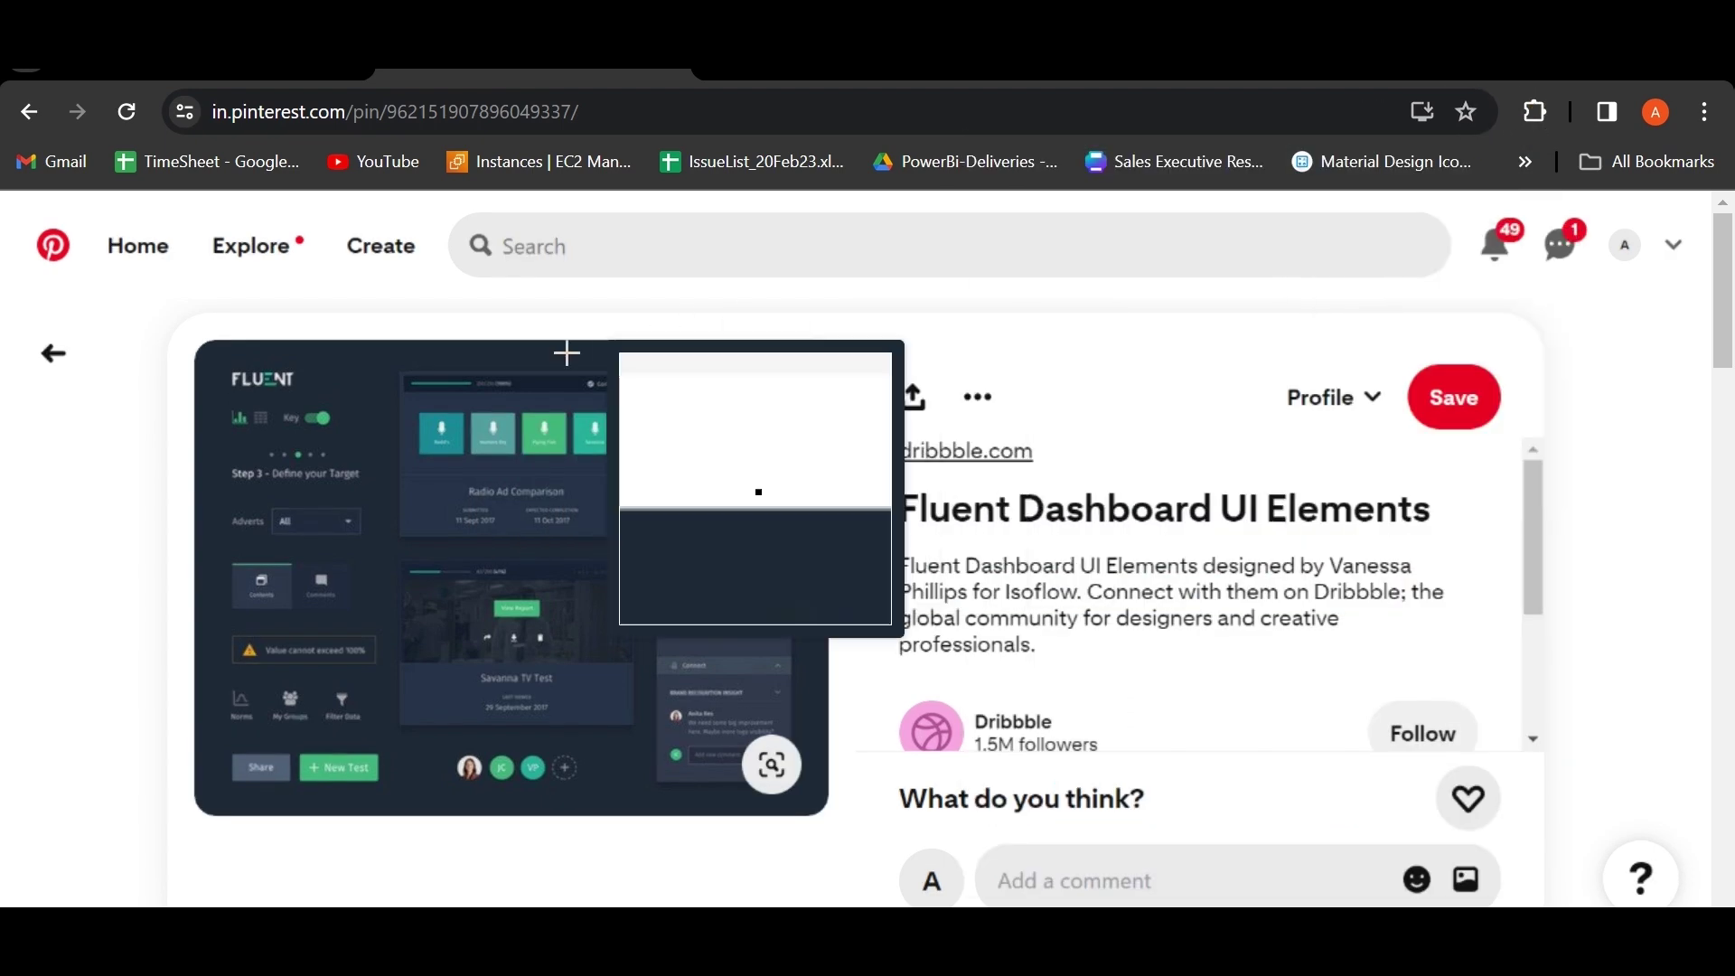
click(370, 378)
click(591, 457)
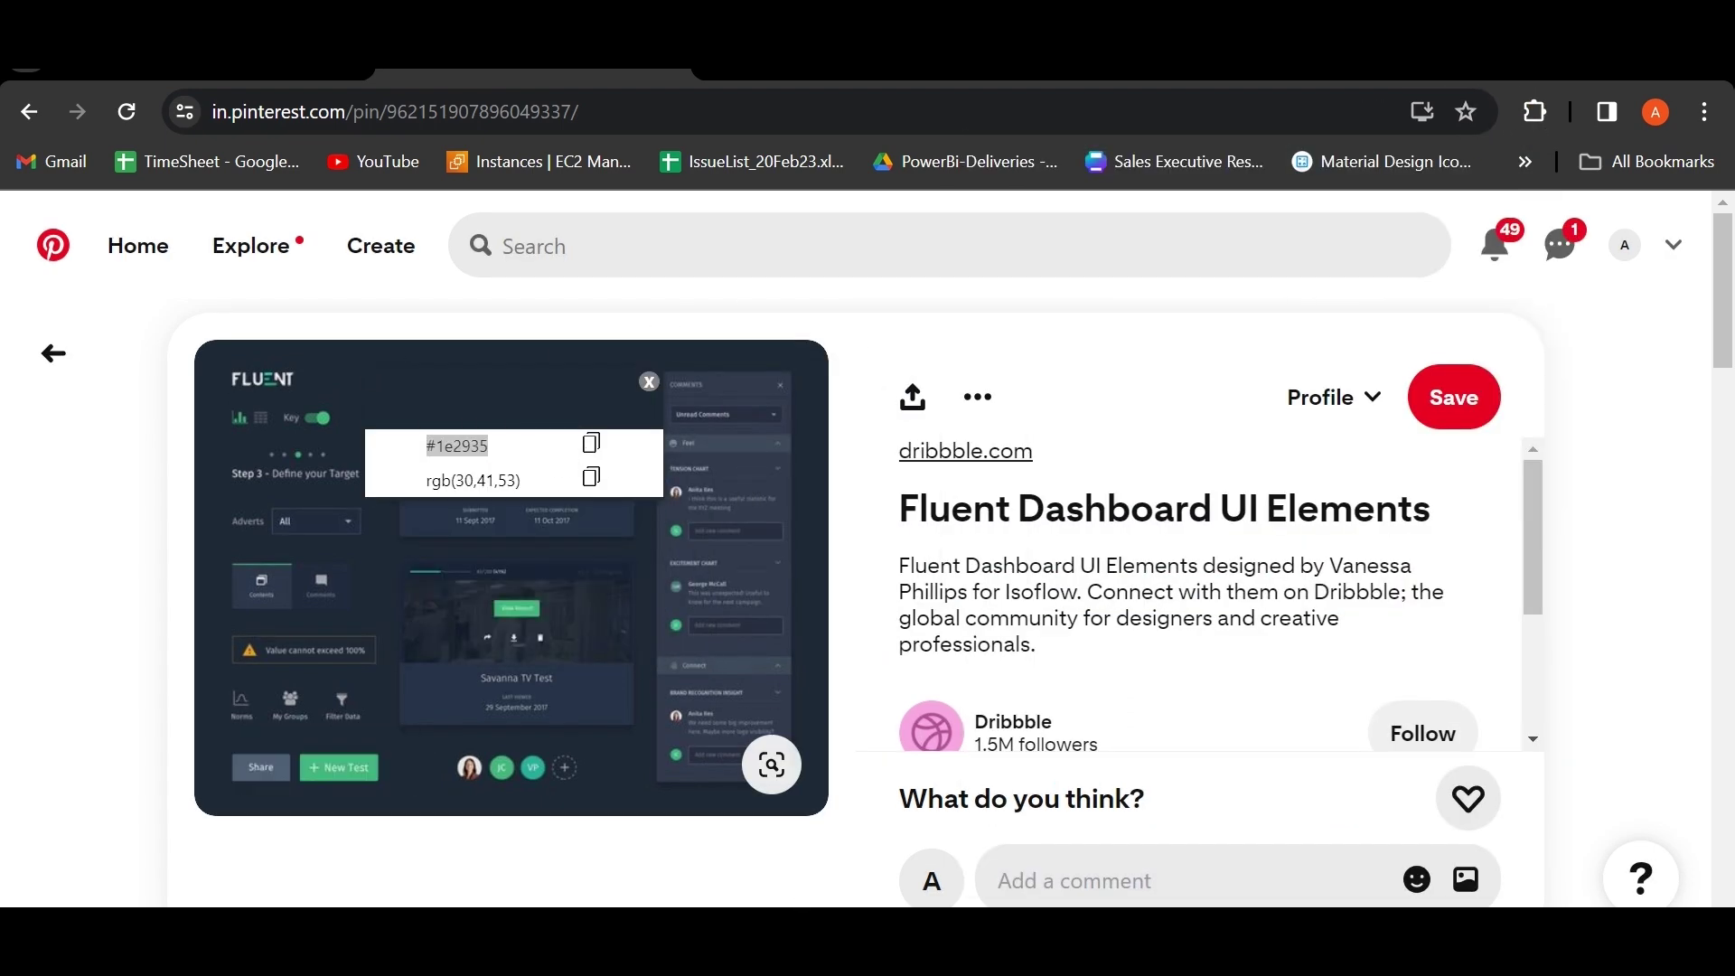
click(930, 858)
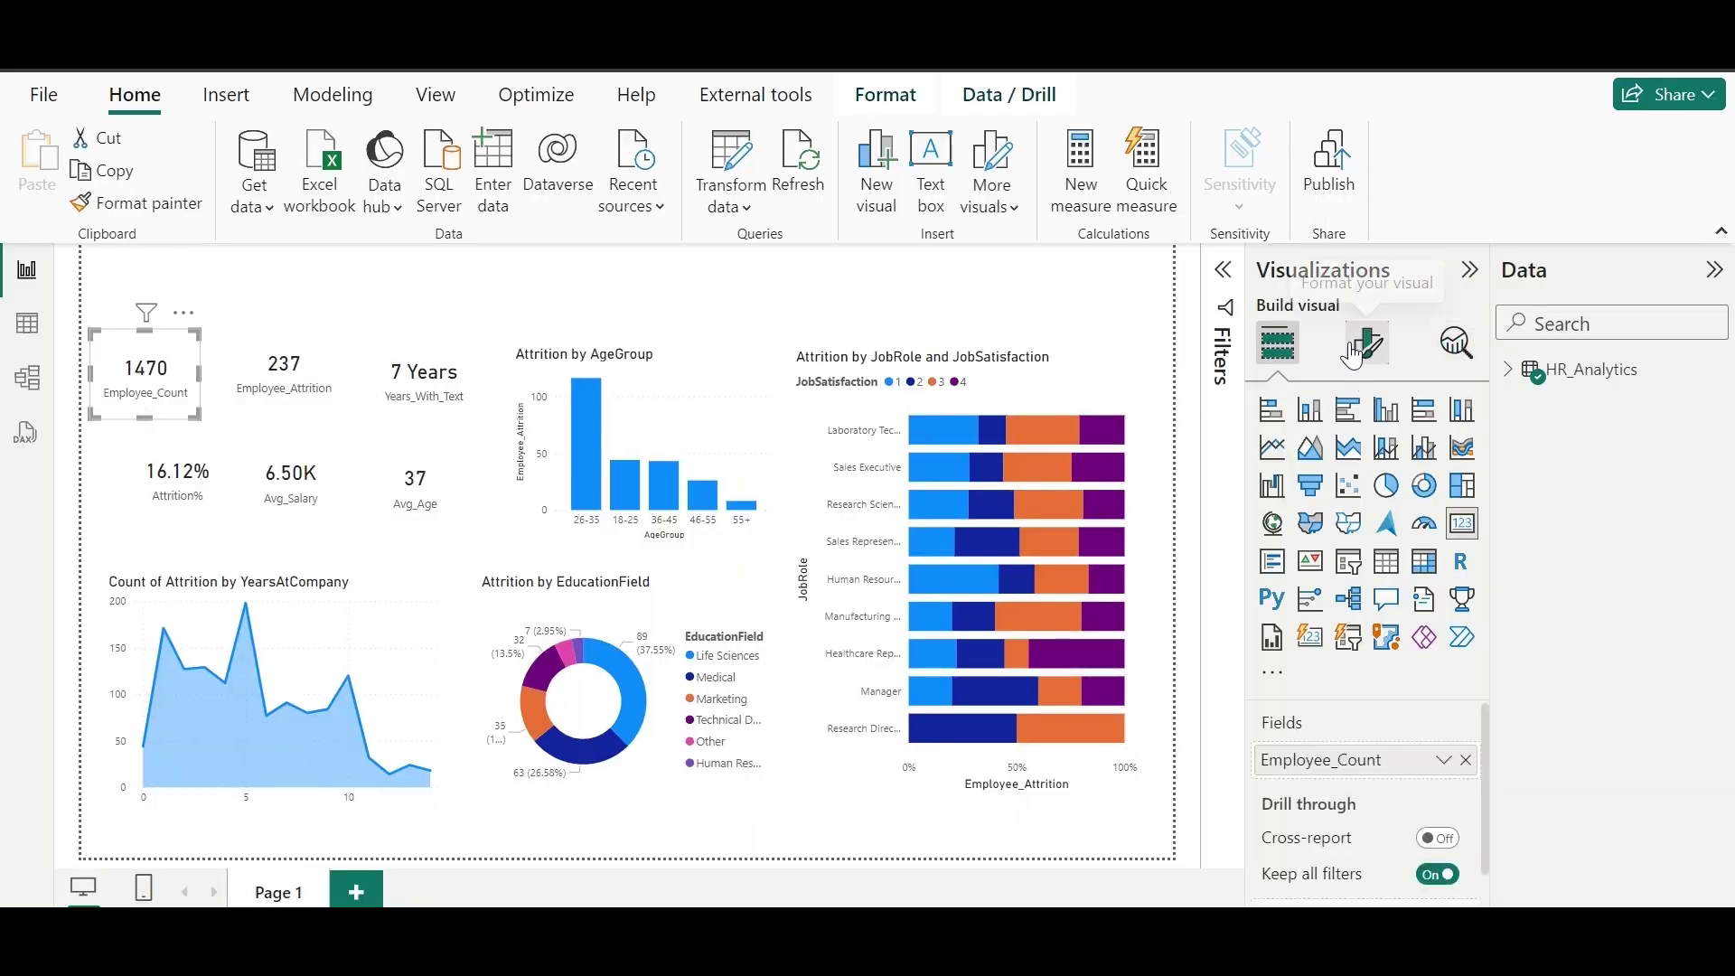
Step: In Power BI, set the Employee_Count card's background color to #1C8E94, copied from the Notepad color list
click(1367, 342)
click(1362, 466)
click(1362, 644)
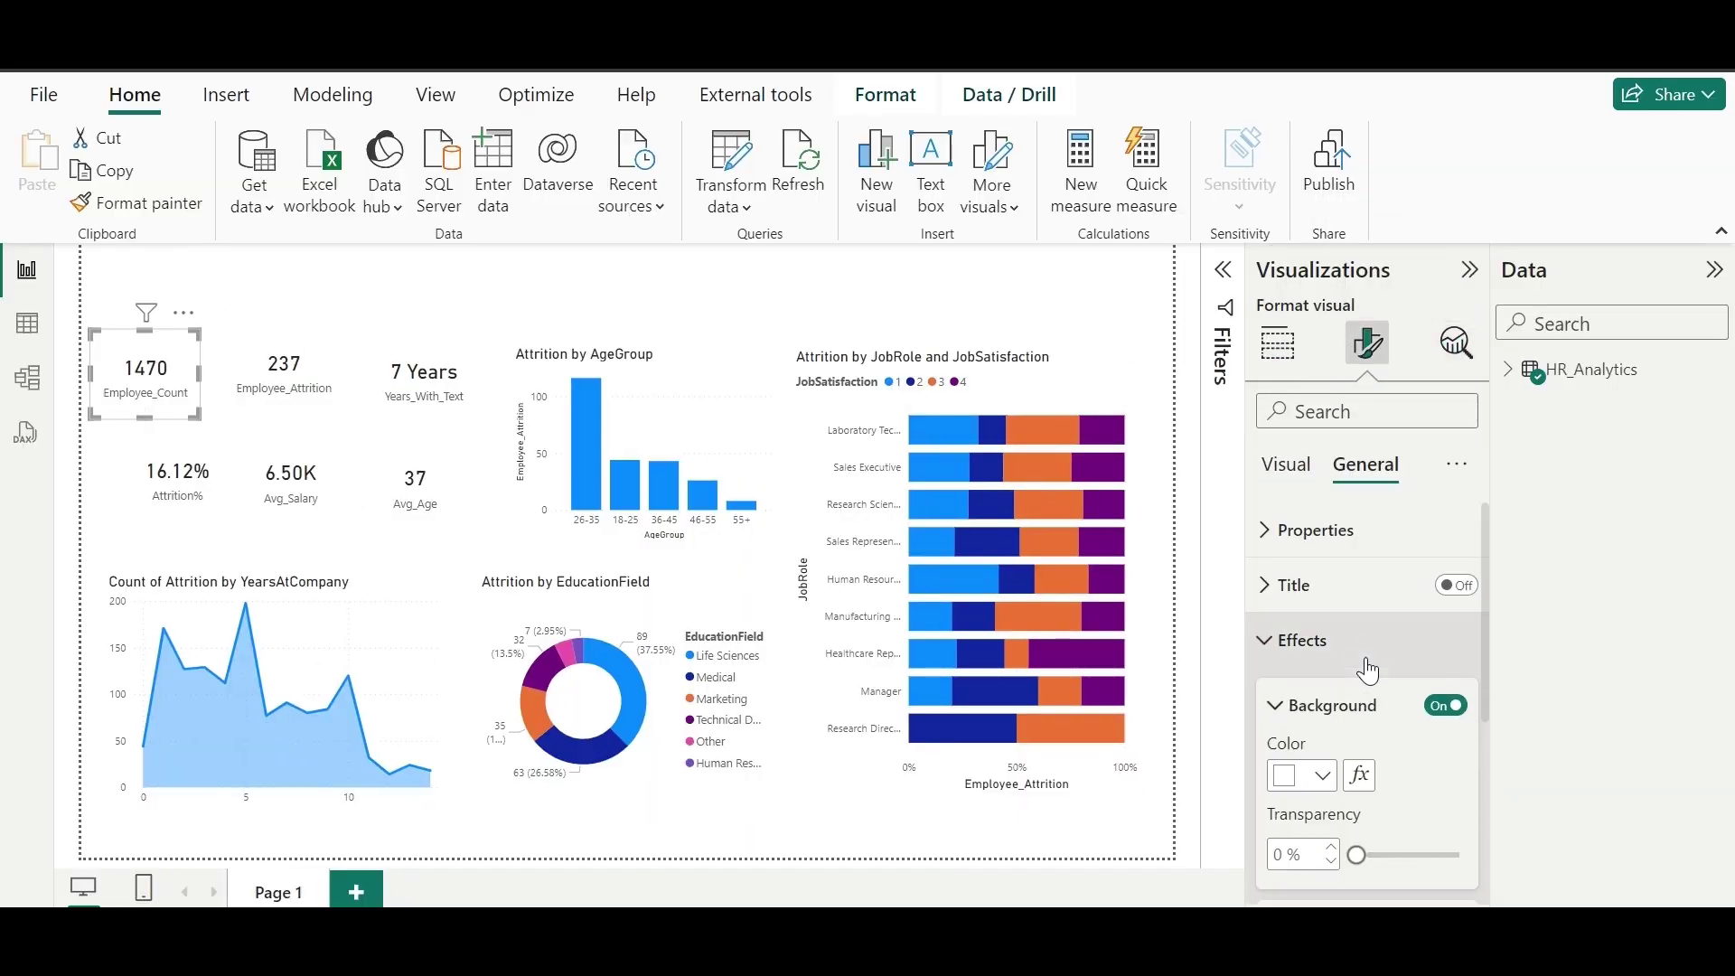
mouse_move(761, 949)
click(933, 871)
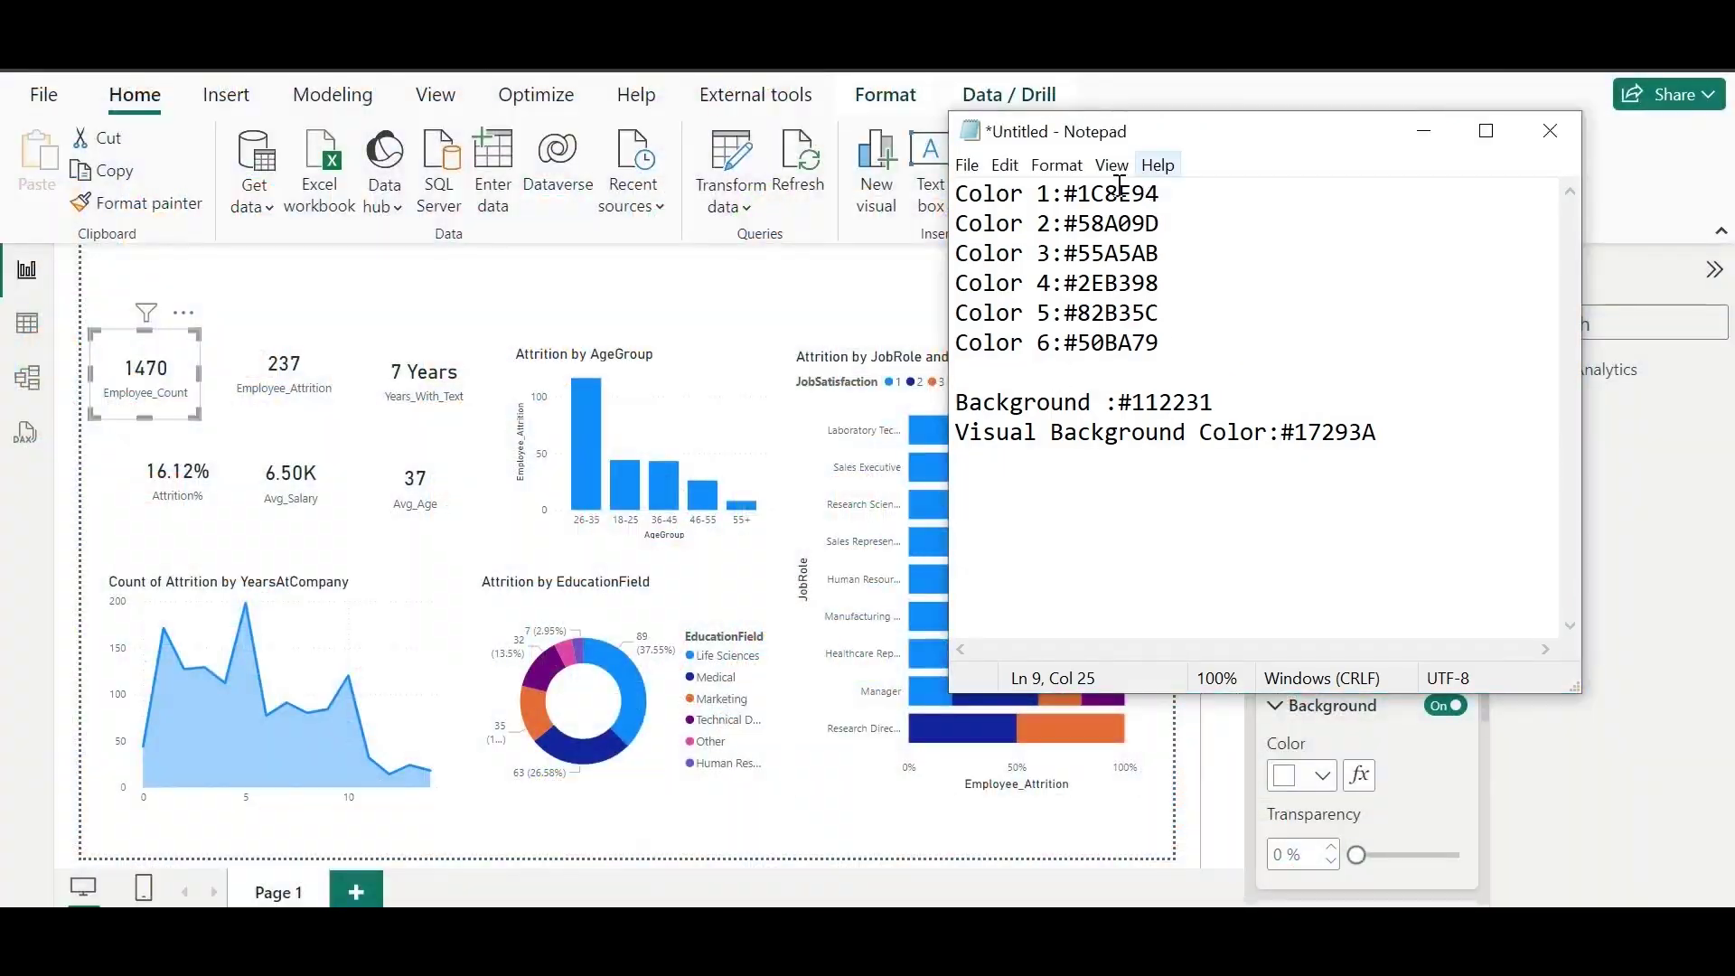
click(133, 390)
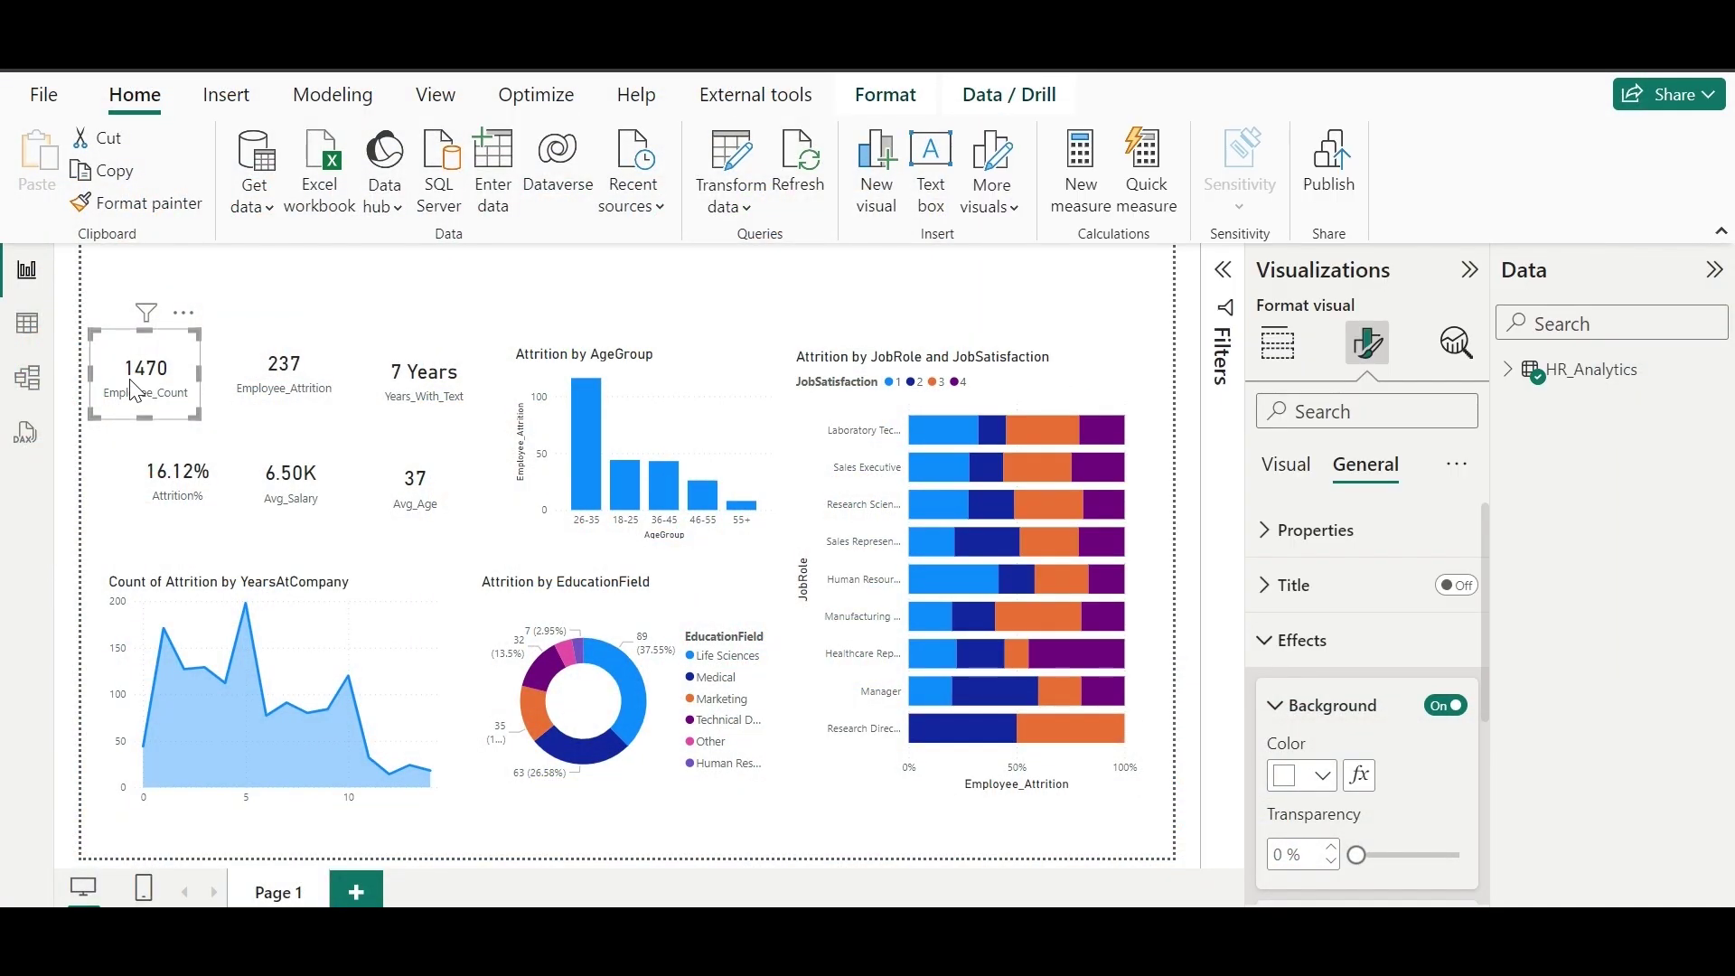
click(1301, 776)
click(1373, 709)
key(ctrl+v)
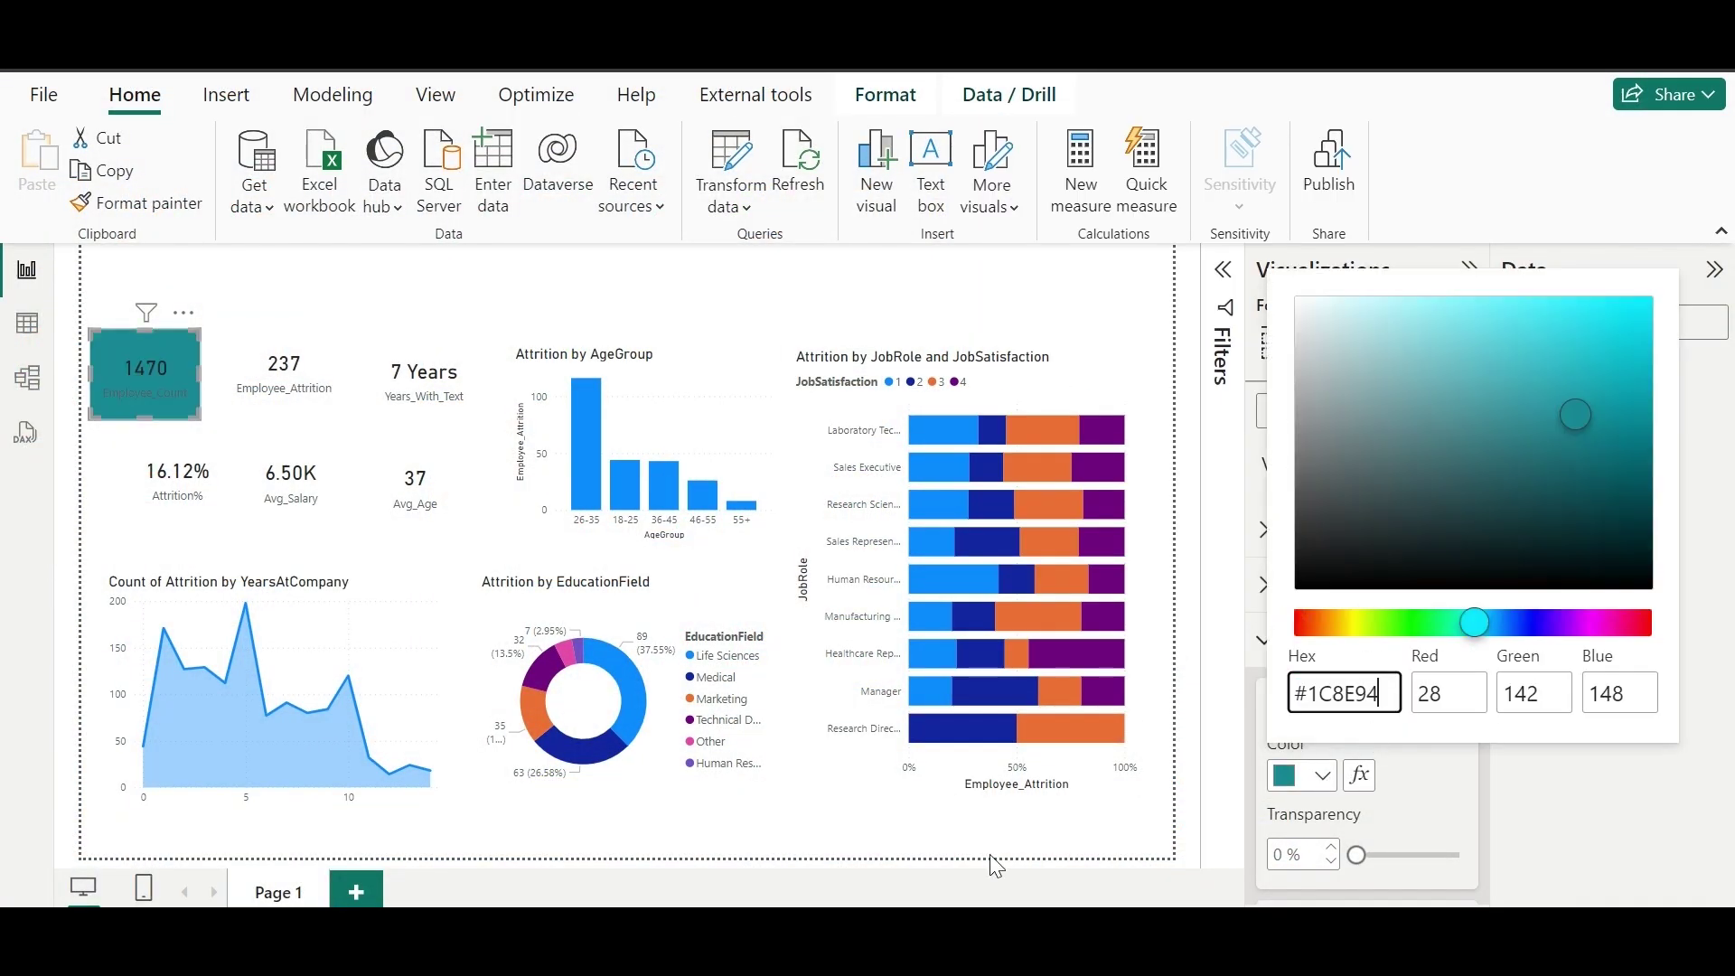
Step: Set the Employee_Attrition card's background color to Color 2, #58A09D
click(903, 840)
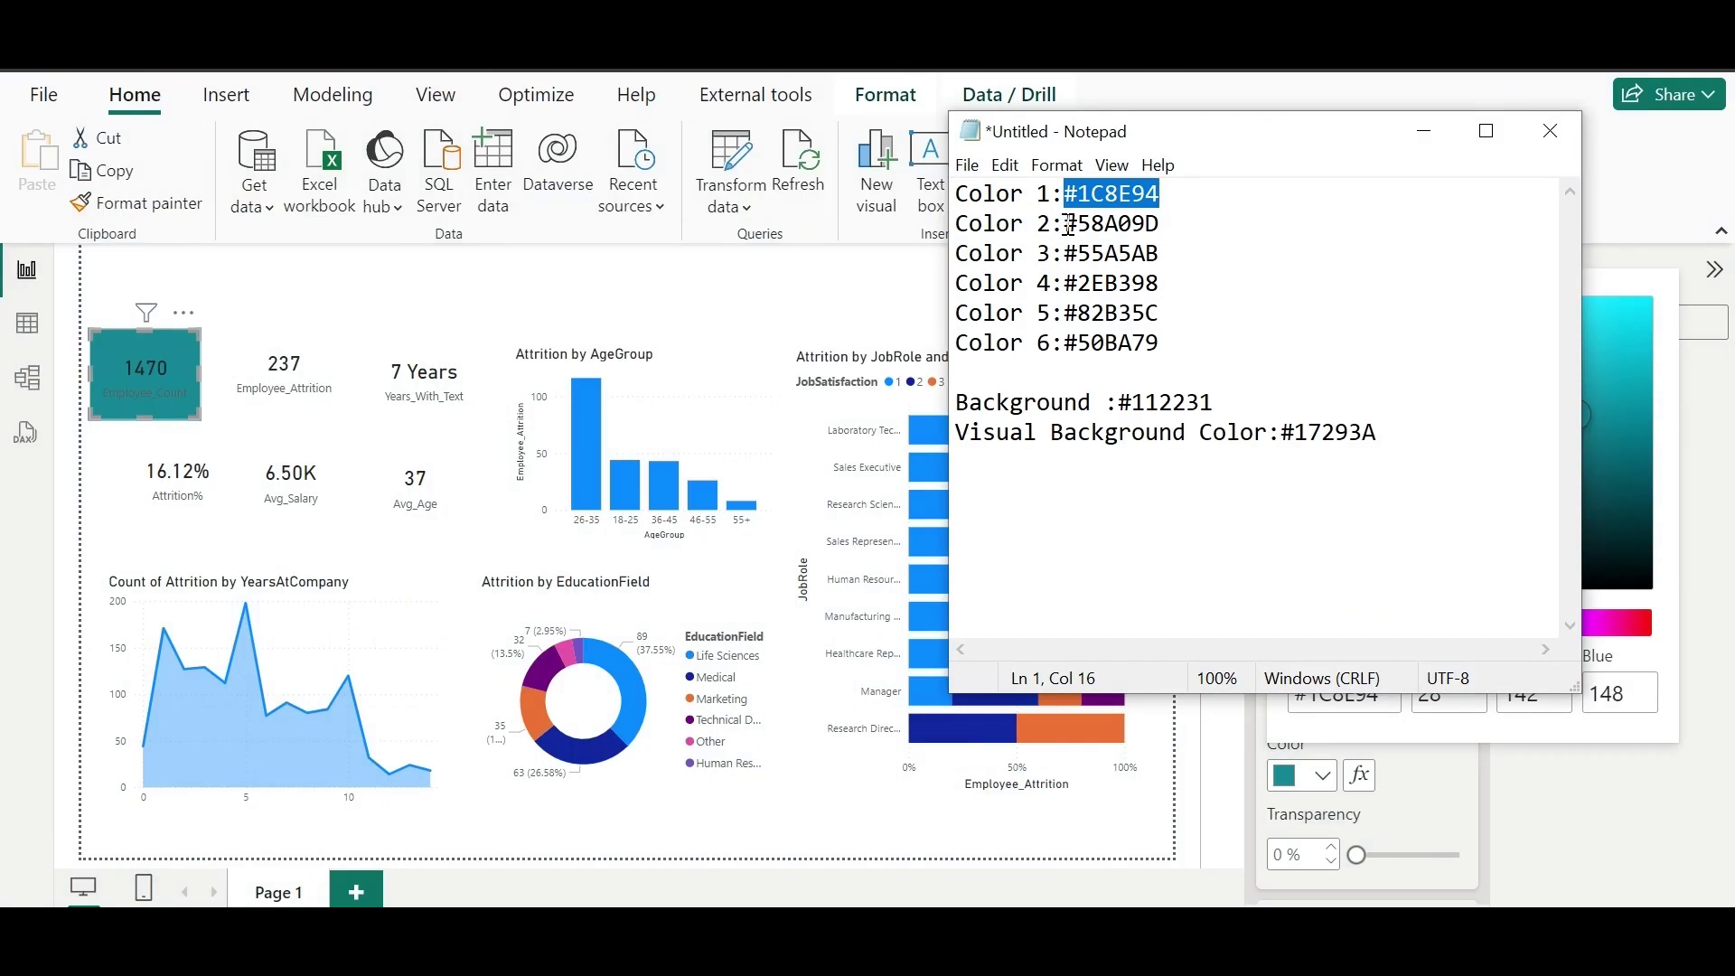
drag(1069, 224, 1247, 220)
click(226, 402)
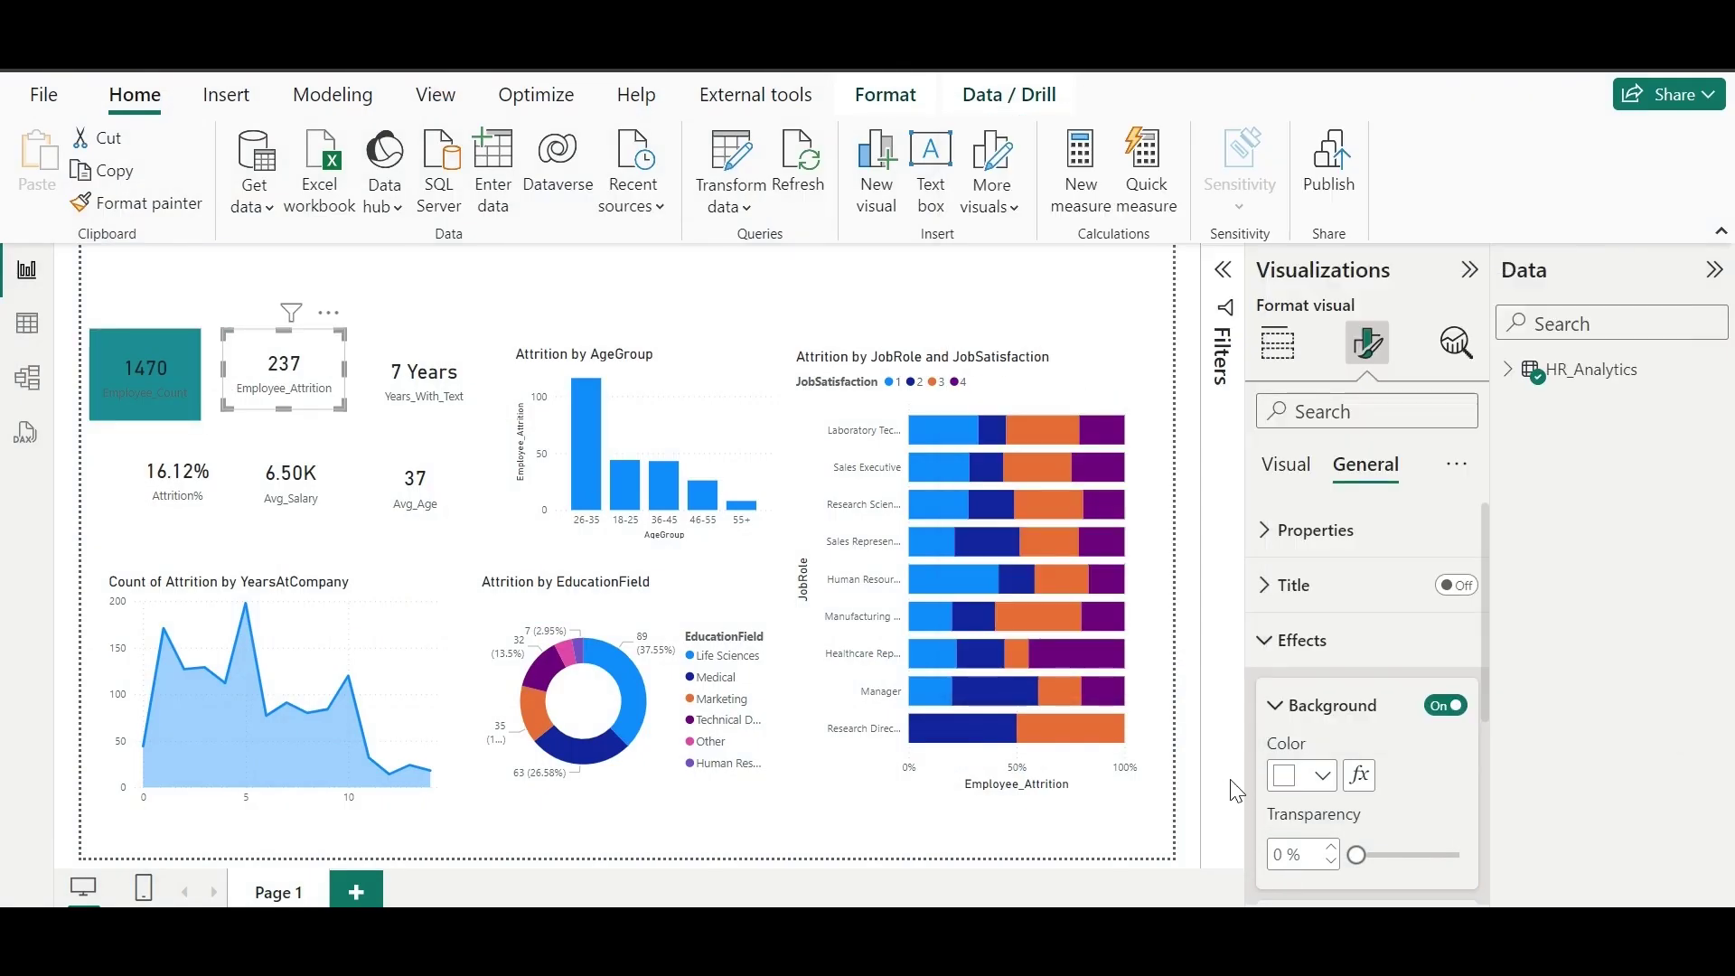
click(1297, 776)
click(1414, 712)
key(ctrl+v)
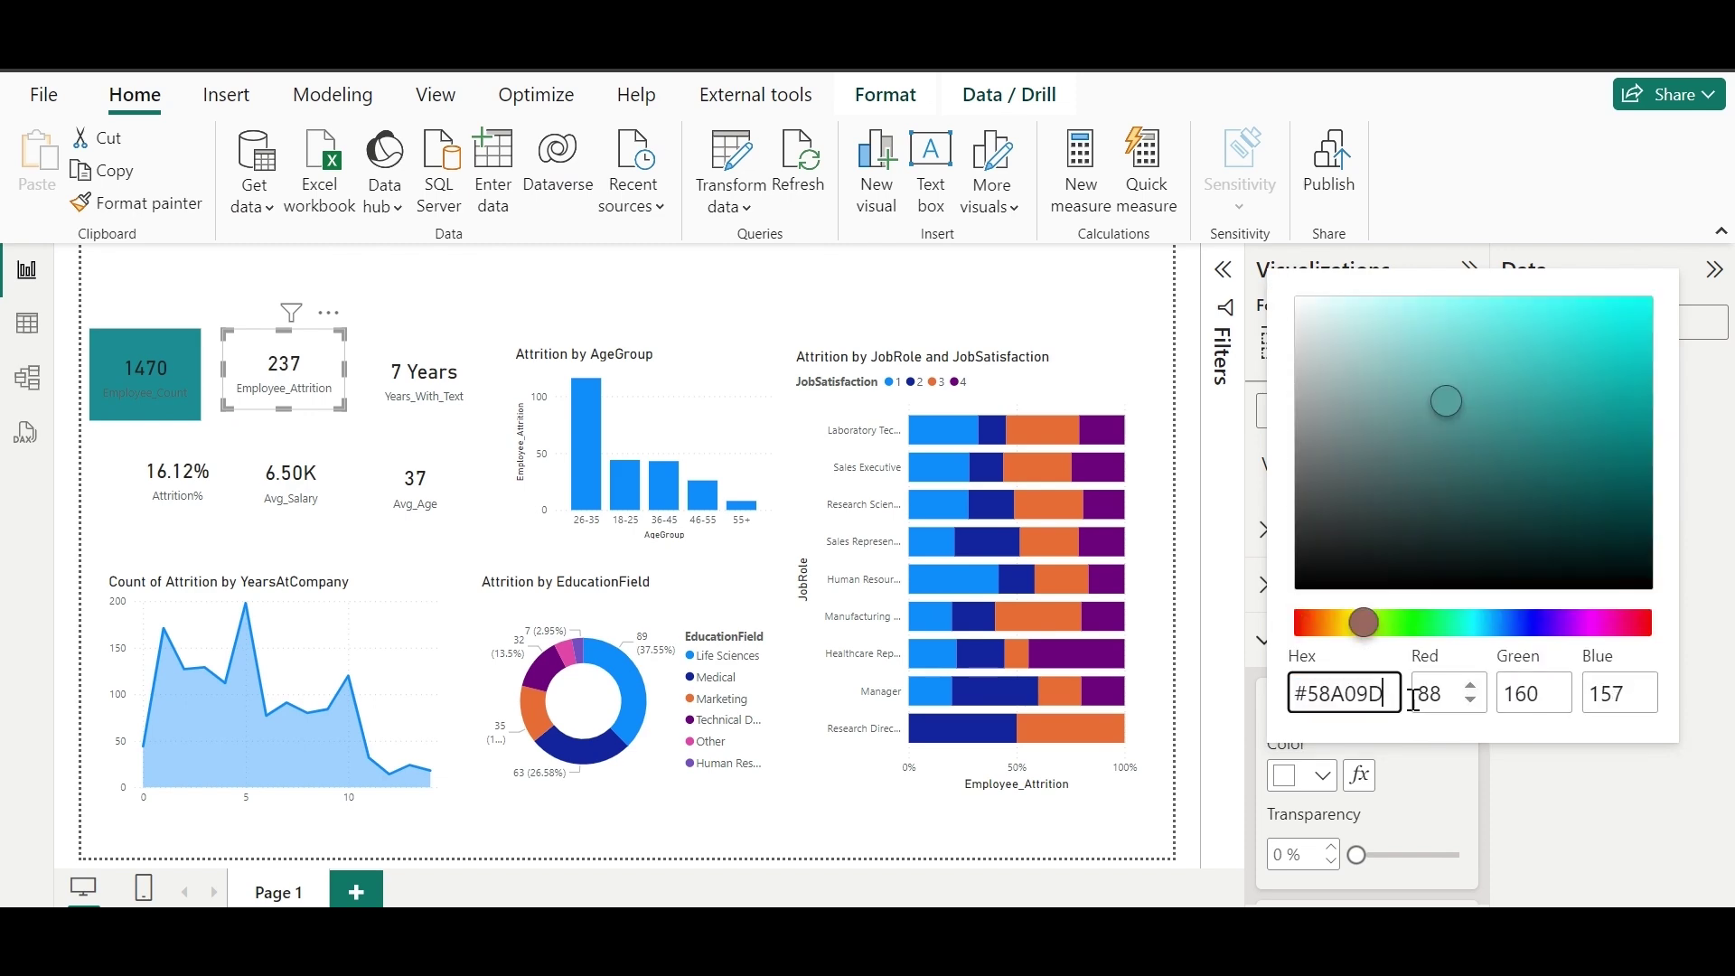
Step: Set the Years_With_Text card's background color to Color 3, #55A5AB
click(664, 835)
drag(1064, 256, 1189, 263)
key(ctrl+c)
click(423, 377)
click(1298, 775)
click(1414, 712)
key(ctrl+v)
Step: Set the Attrition% card's background color to Color 4, #2EB398
click(879, 827)
drag(1080, 283, 1195, 283)
key(ctrl+c)
click(177, 477)
click(1297, 775)
click(1414, 712)
key(ctrl+v)
Step: Set the Avg_Salary card's background color to Color 5, #82B35C
click(890, 831)
drag(1081, 319, 1194, 319)
key(ctrl+c)
click(290, 479)
click(1297, 775)
click(1413, 712)
key(ctrl+v)
Step: Set the Avg_Age card's background color to #50BA79 and align the Attrition% card beneath the Employee_Count card
click(415, 477)
key(alt+Tab)
drag(1080, 353, 1194, 352)
key(ctrl+c)
click(1297, 776)
click(1414, 712)
key(ctrl+v)
drag(180, 500, 149, 502)
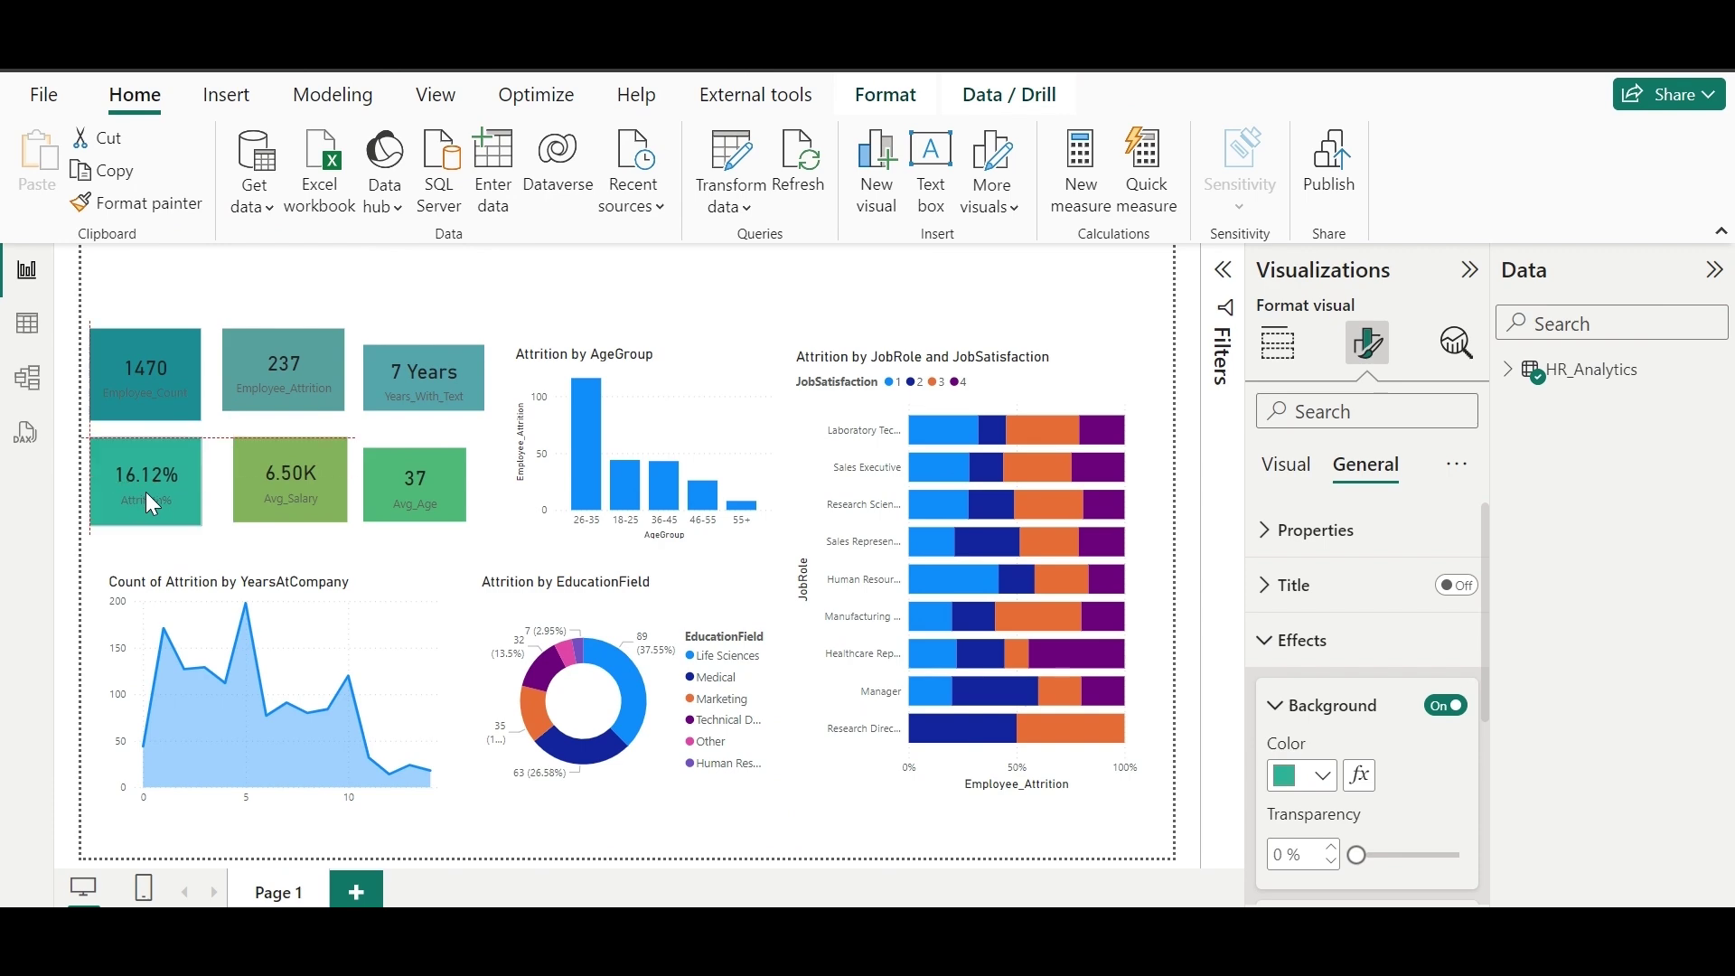
key(Escape)
Step: Set the report page's background color to #112231, copied from the Notepad color list
key(alt+Tab)
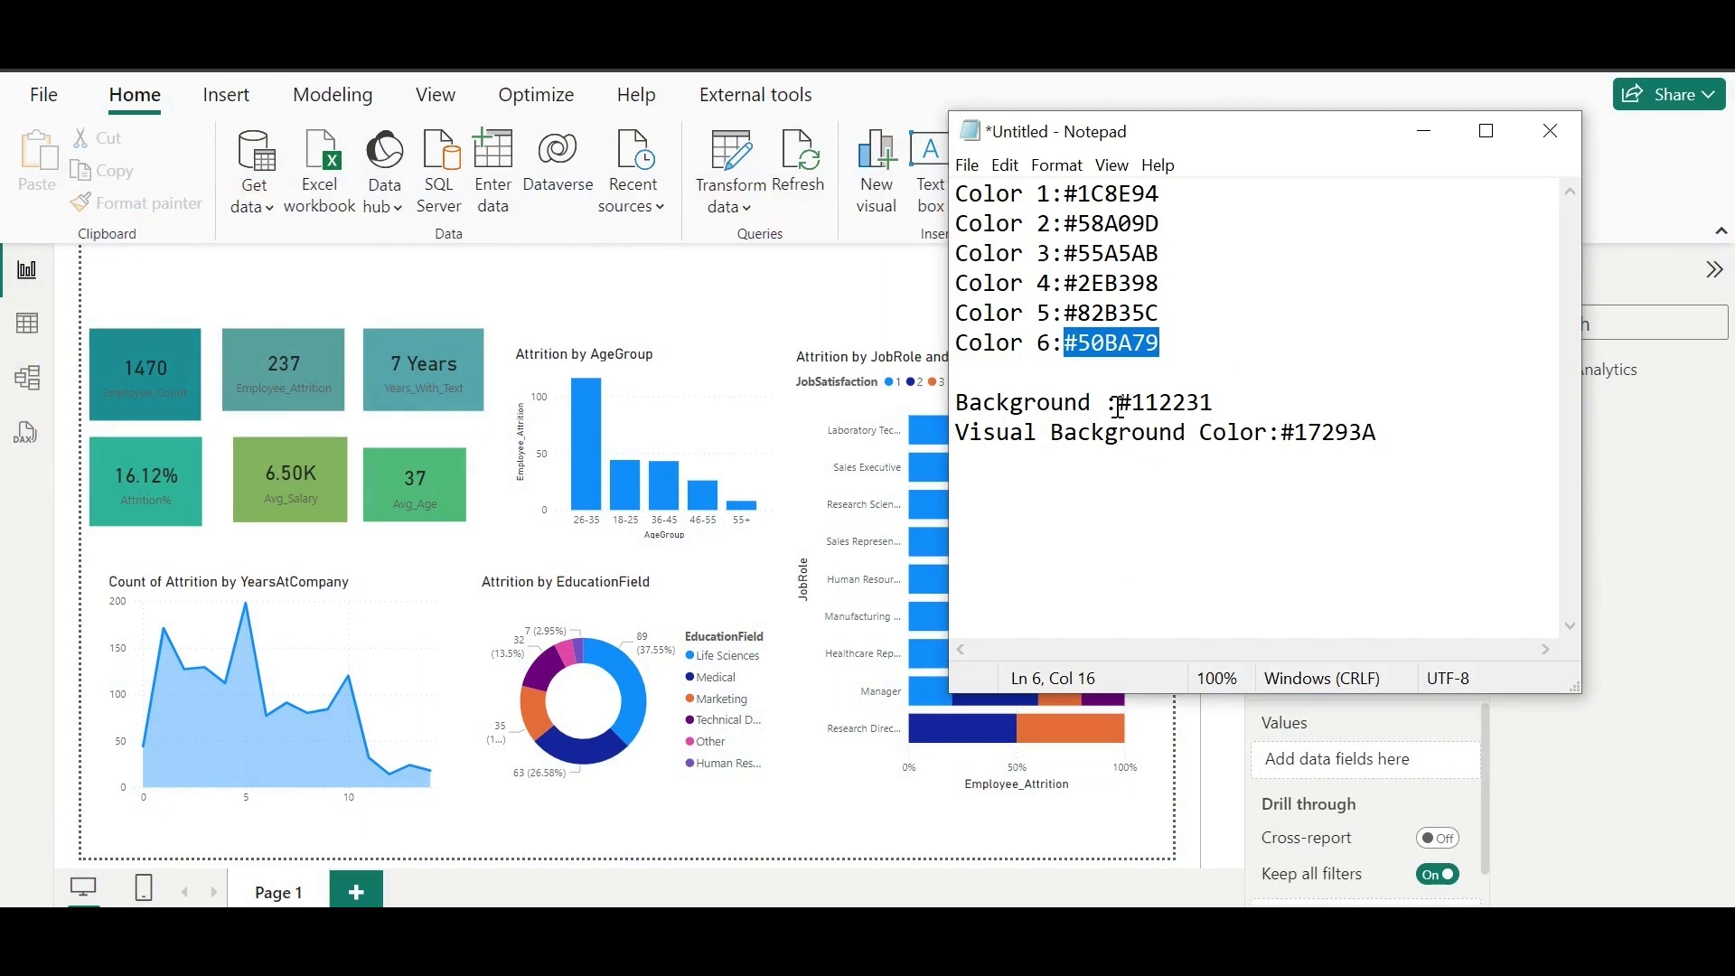
drag(1117, 403, 1212, 403)
key(ctrl+c)
key(alt+Tab)
click(1366, 341)
click(1301, 670)
click(1417, 606)
key(ctrl+v)
key(Return)
Step: Set the Attrition by AgeGroup chart's background to the visual background color #17293A
key(alt+Tab)
click(768, 362)
click(1366, 341)
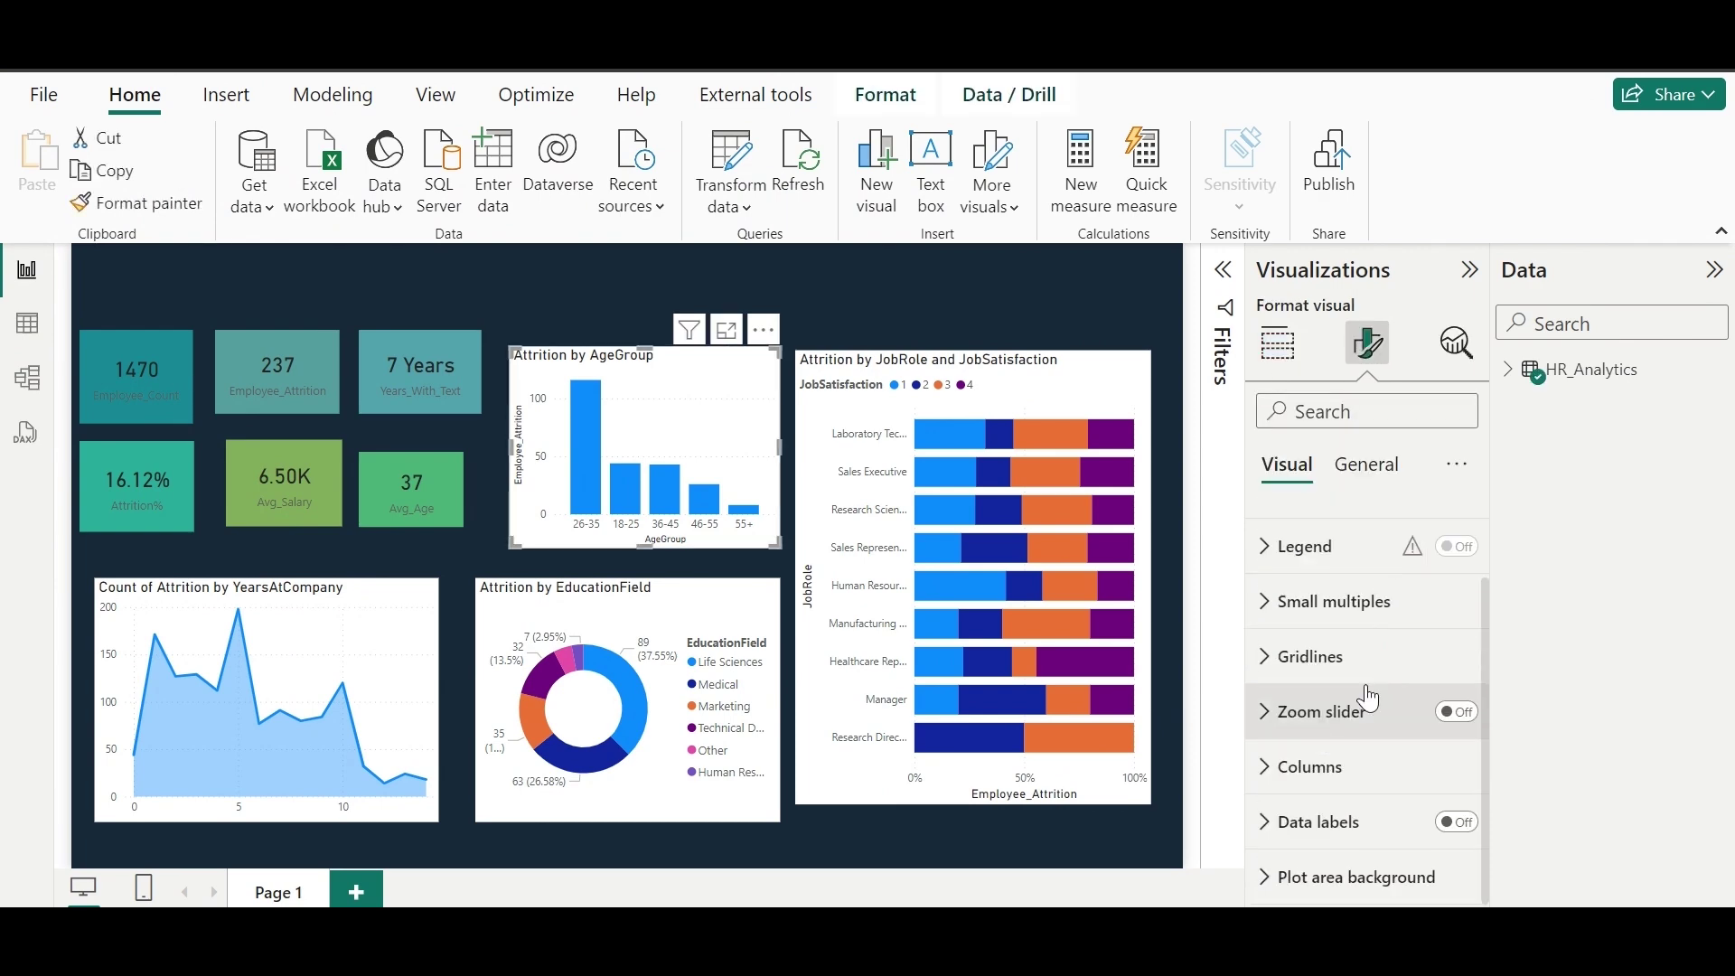
click(1366, 464)
click(1321, 544)
click(1388, 496)
key(alt+Tab)
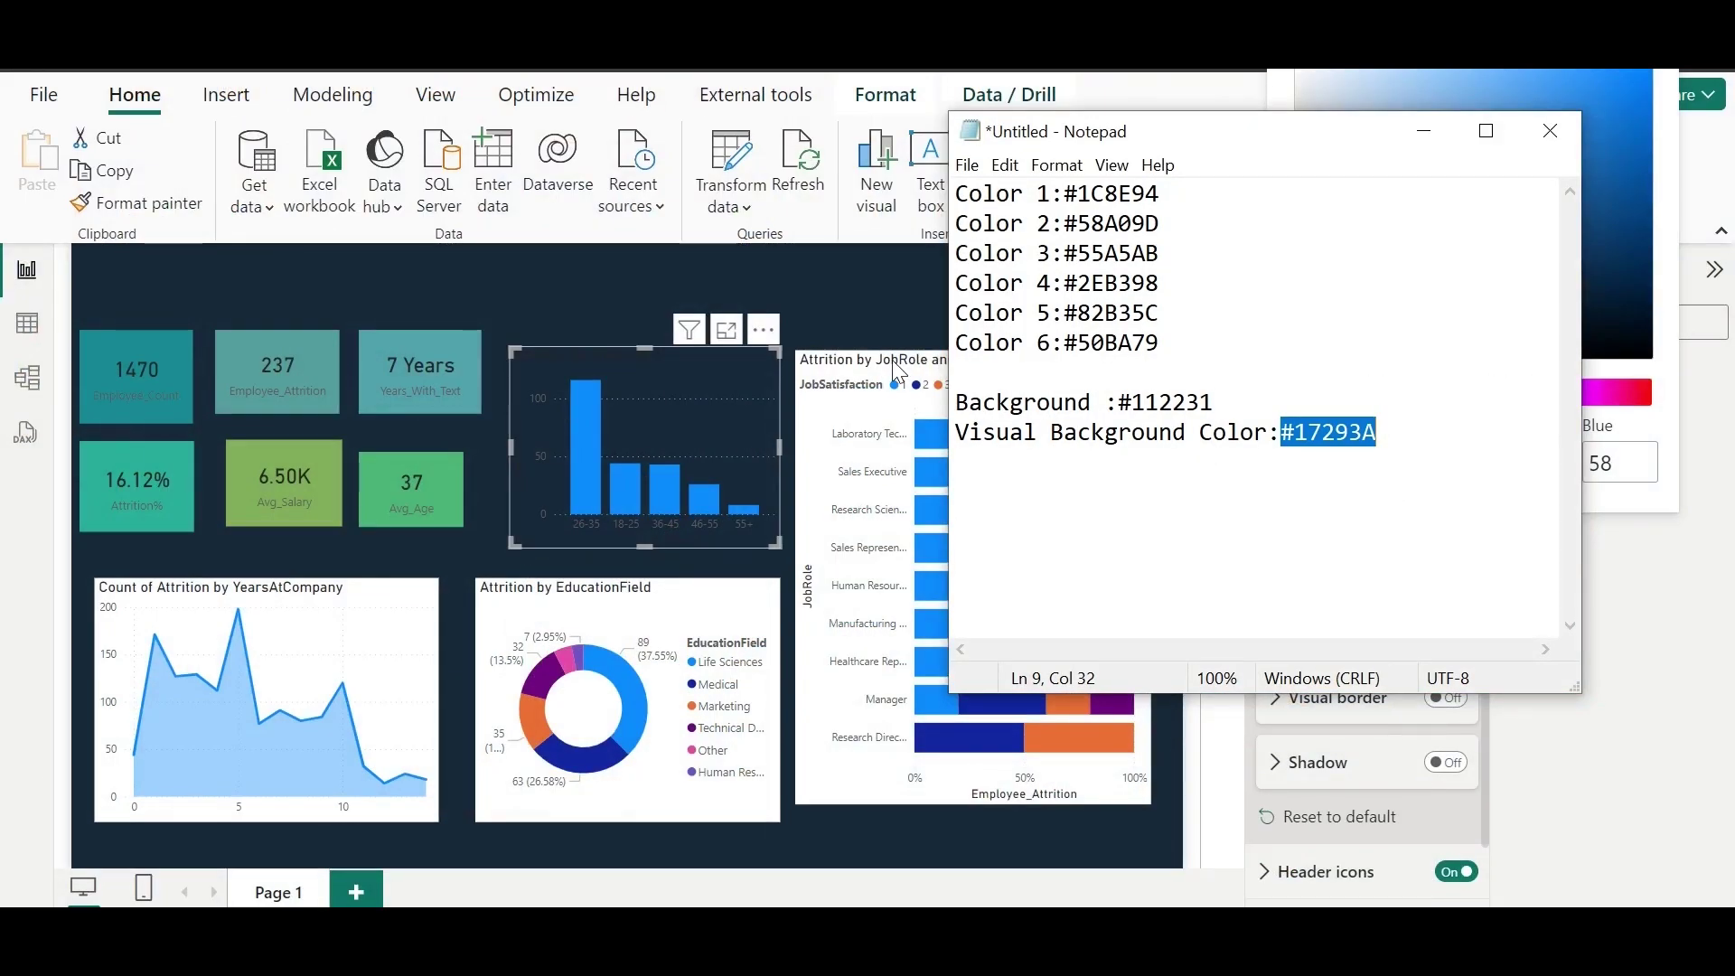
Step: Set the Attrition by JobRole and JobSatisfaction chart's background color to #17293A
key(alt+Tab)
click(971, 361)
click(1322, 545)
click(1340, 418)
click(632, 425)
click(1277, 341)
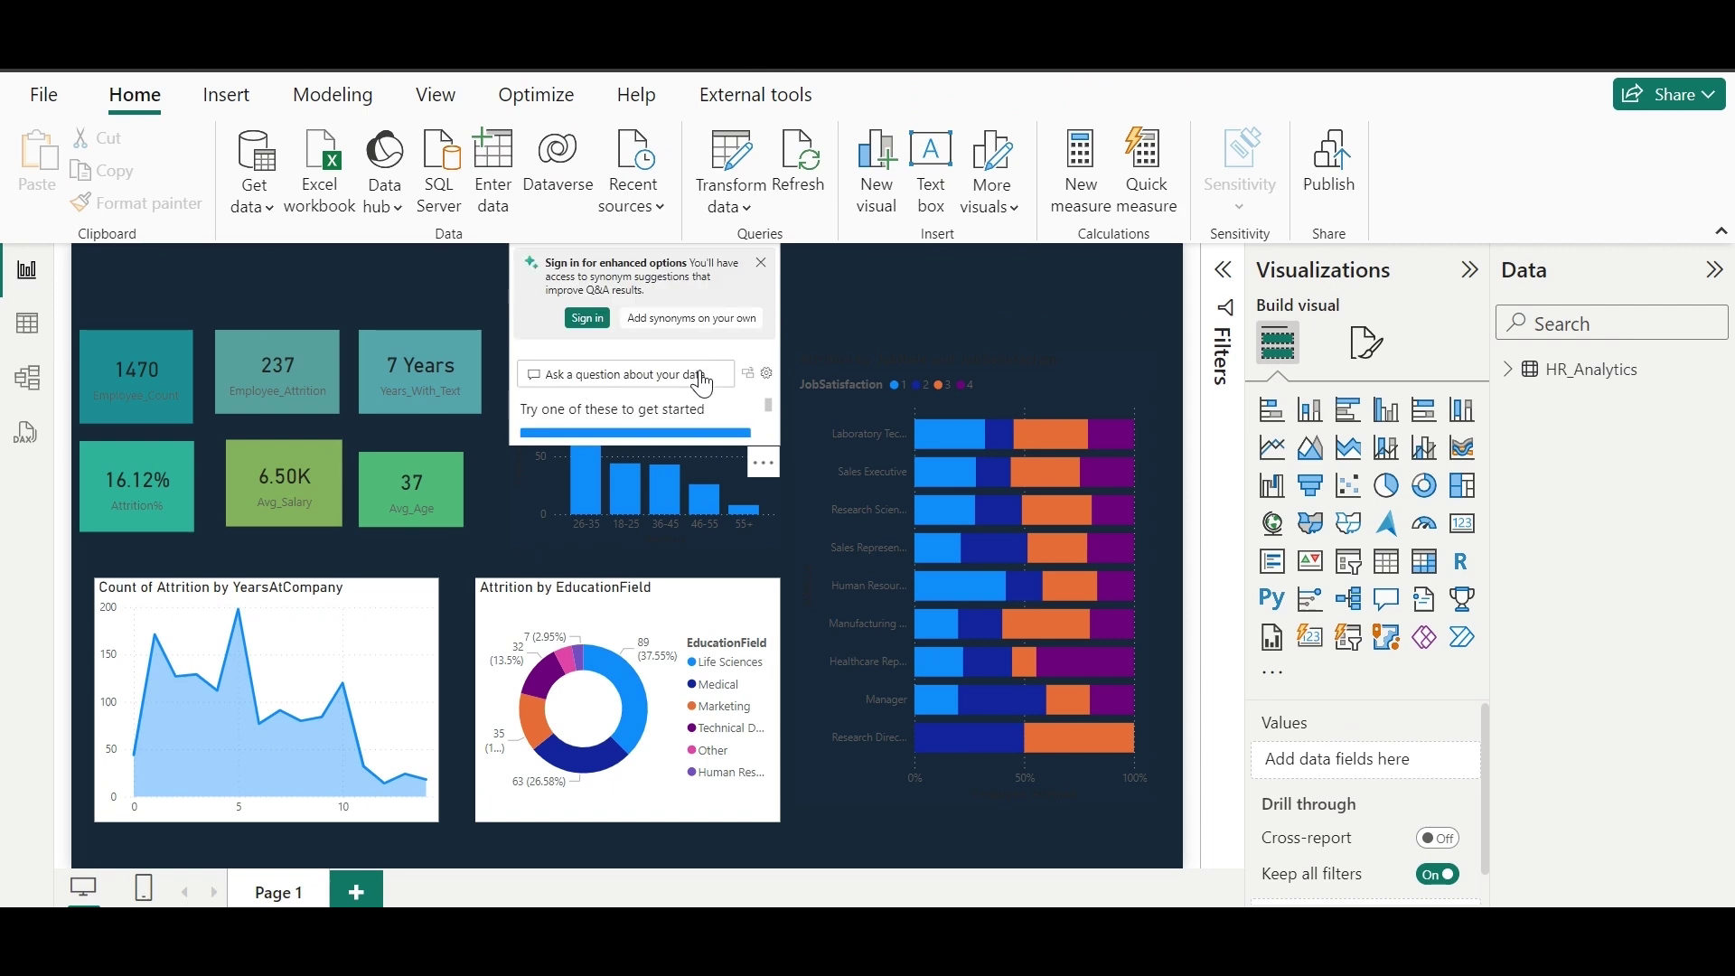
key(alt+Tab)
key(alt+Tab)
click(1367, 342)
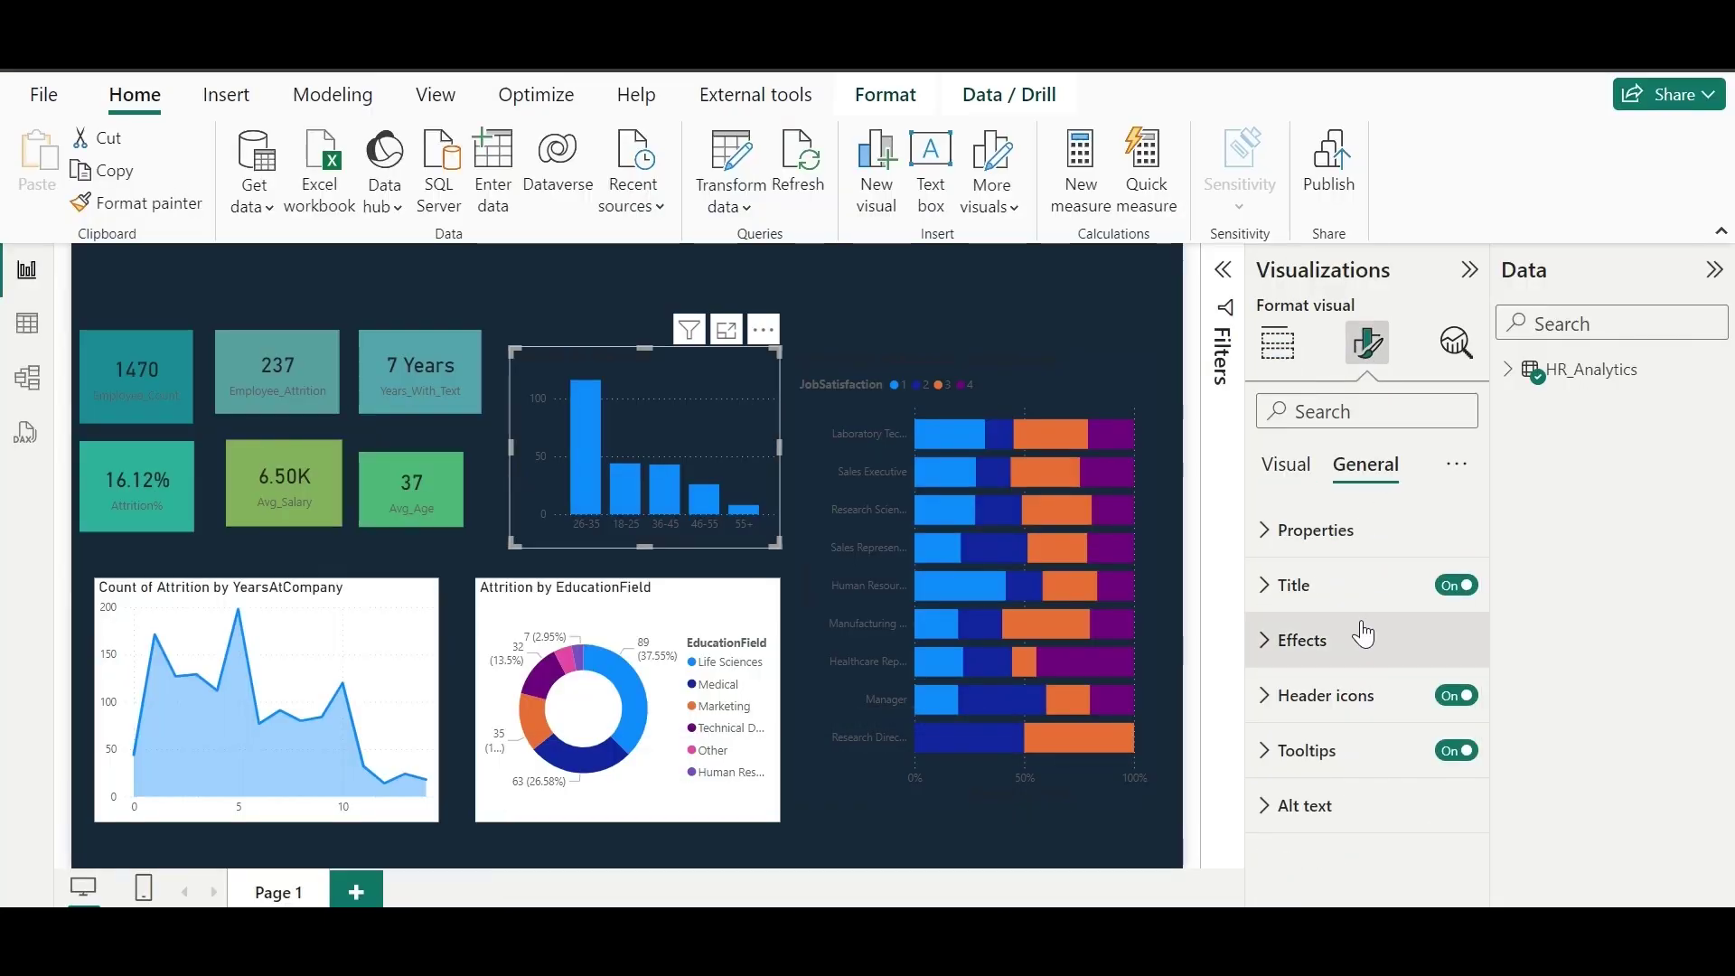
click(1322, 775)
click(1355, 708)
click(831, 940)
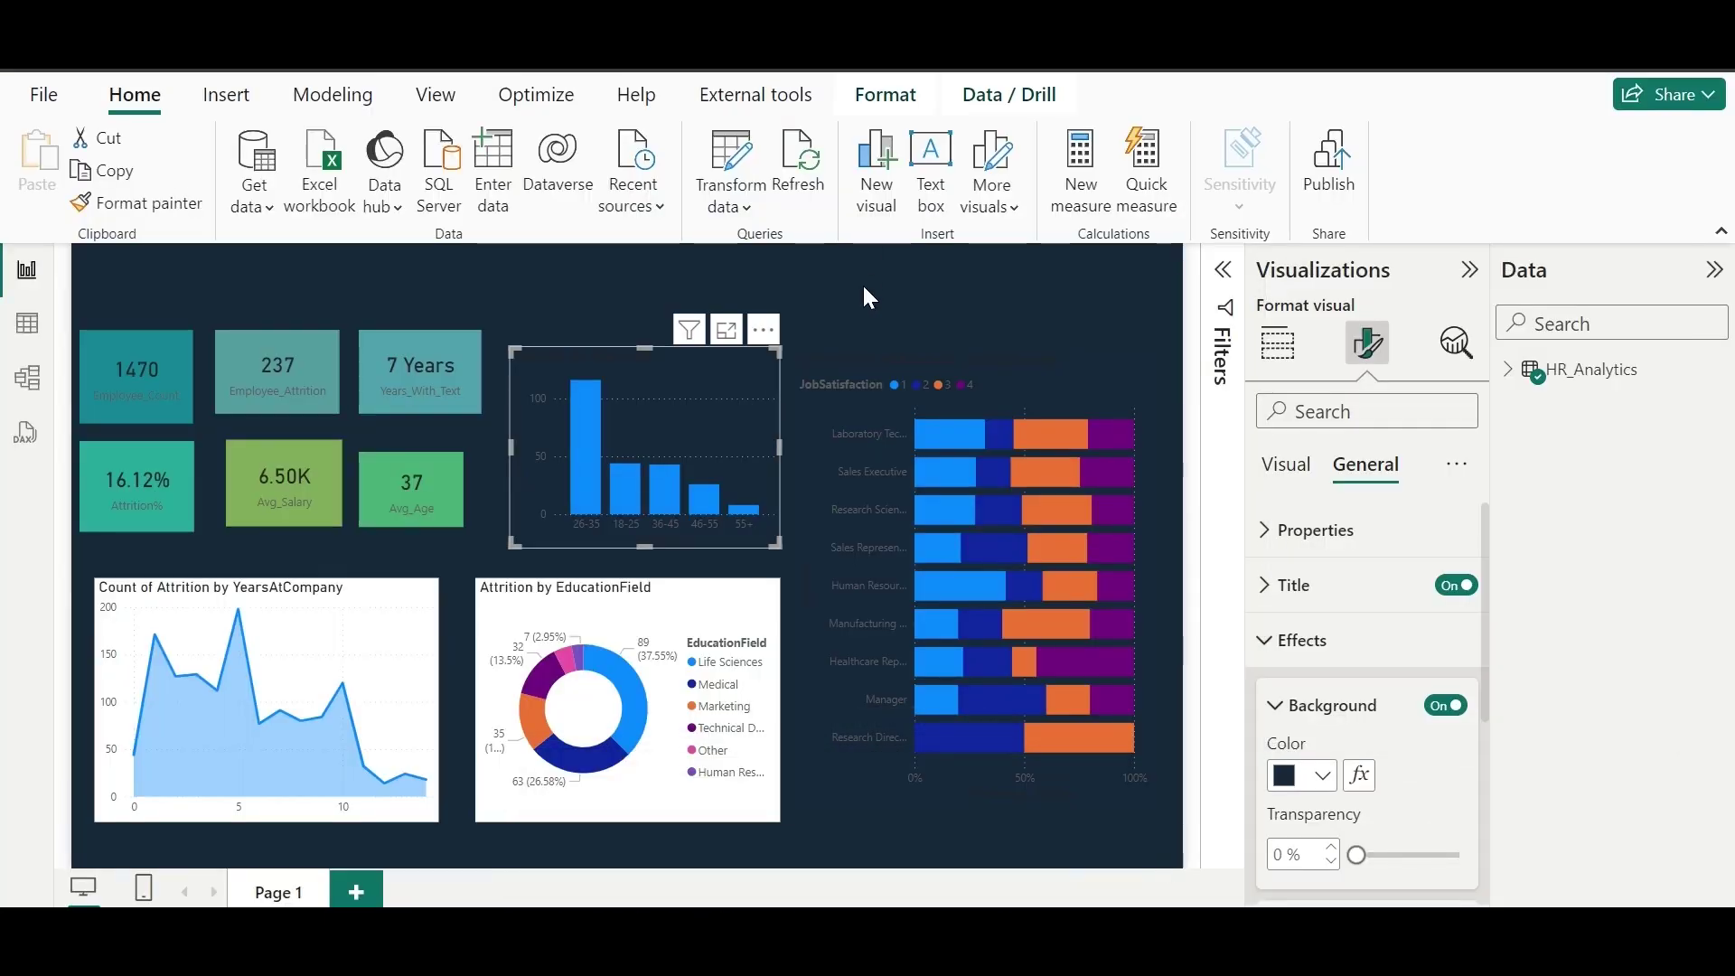
Step: Set the Count of Attrition by YearsAtCompany area chart's background color to #17293A
click(271, 705)
click(1366, 342)
click(1365, 464)
click(1322, 677)
click(1355, 616)
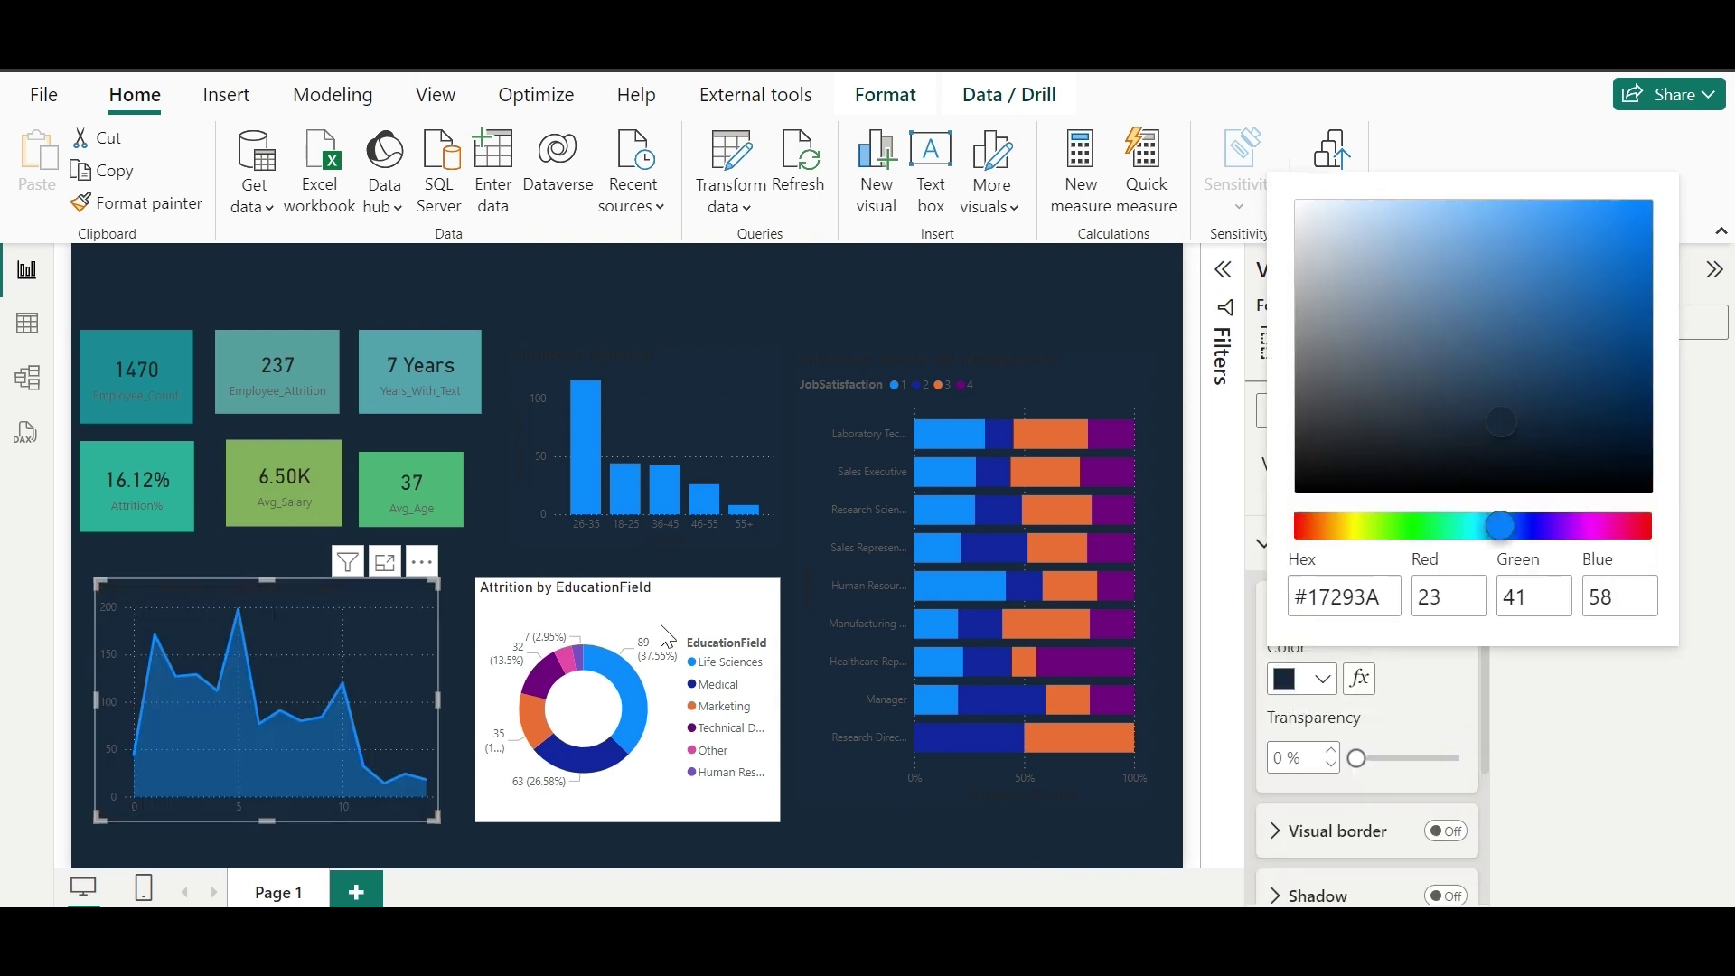
Step: Set the Attrition by EducationField donut chart's background color to #17293A and darken the page background behind the visuals
click(632, 687)
click(1301, 678)
click(1382, 615)
click(1383, 819)
drag(1383, 818, 1351, 817)
Step: Shift and enlarge the Attrition by JobRole and JobSatisfaction chart so its lower edge aligns with the neighboring charts
click(1032, 382)
click(889, 301)
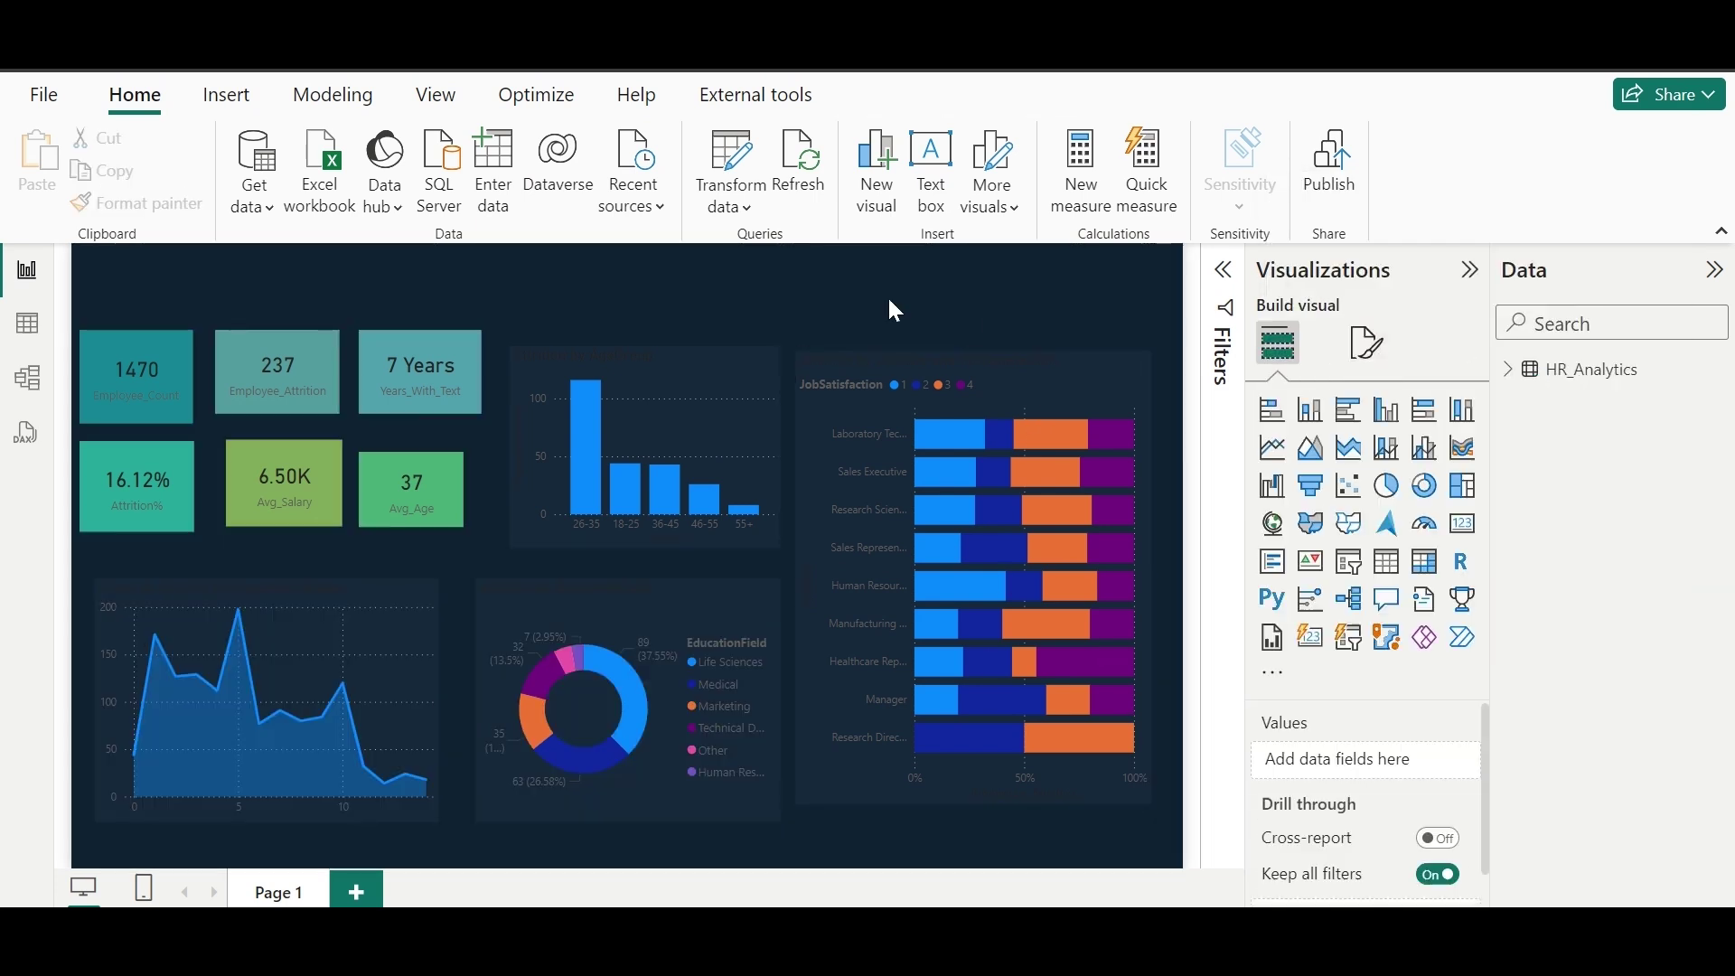
click(1048, 374)
drag(823, 802, 809, 822)
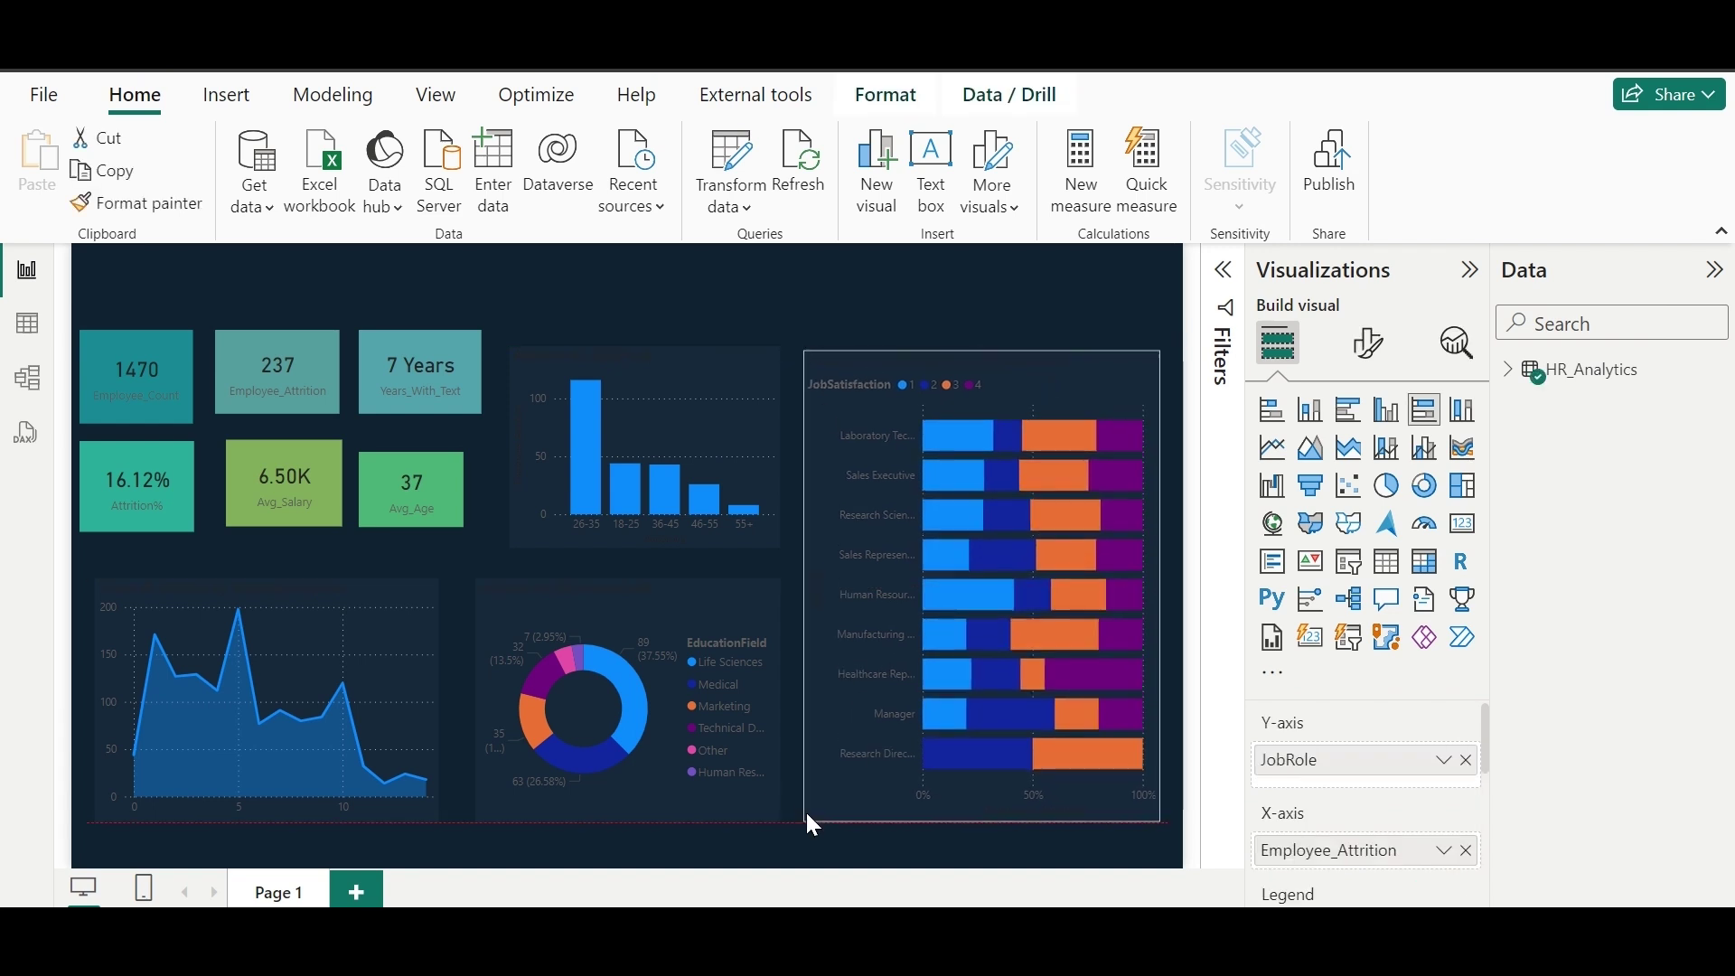
Step: Open the conditional color settings for the AgeGroup chart's columns and try the Rules format style based on First AgeGroup
click(686, 387)
click(1368, 343)
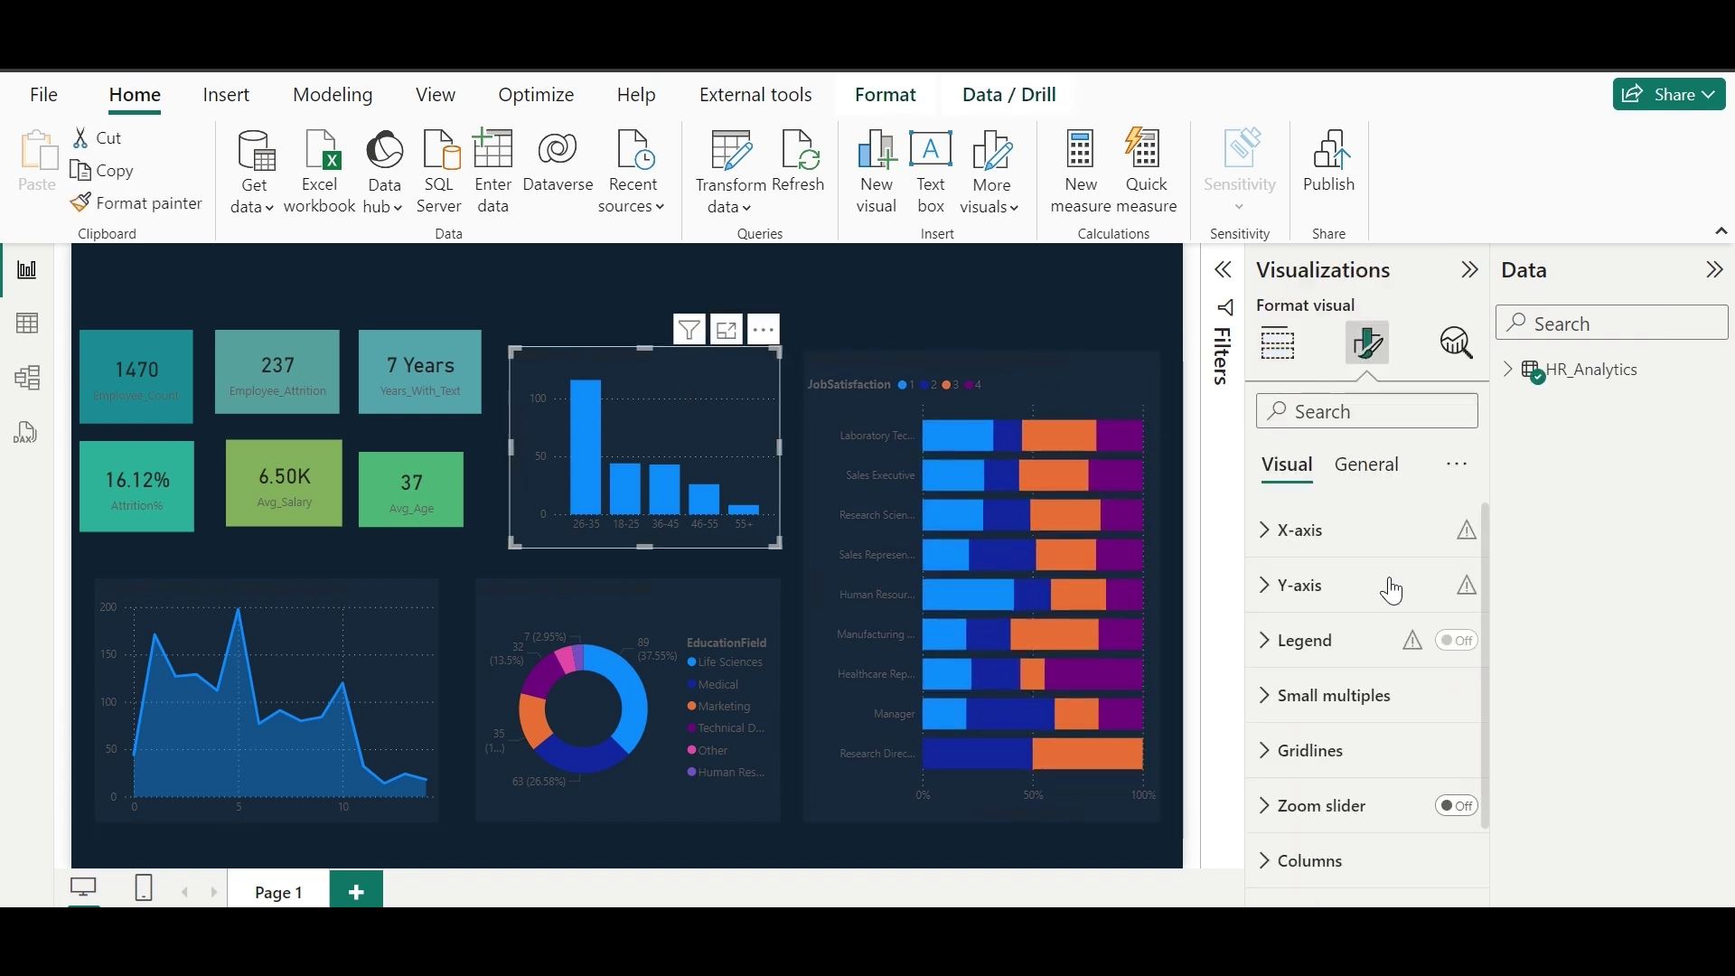
scroll(1444, 801, down, 2)
click(1326, 790)
scroll(1322, 804, down, 1)
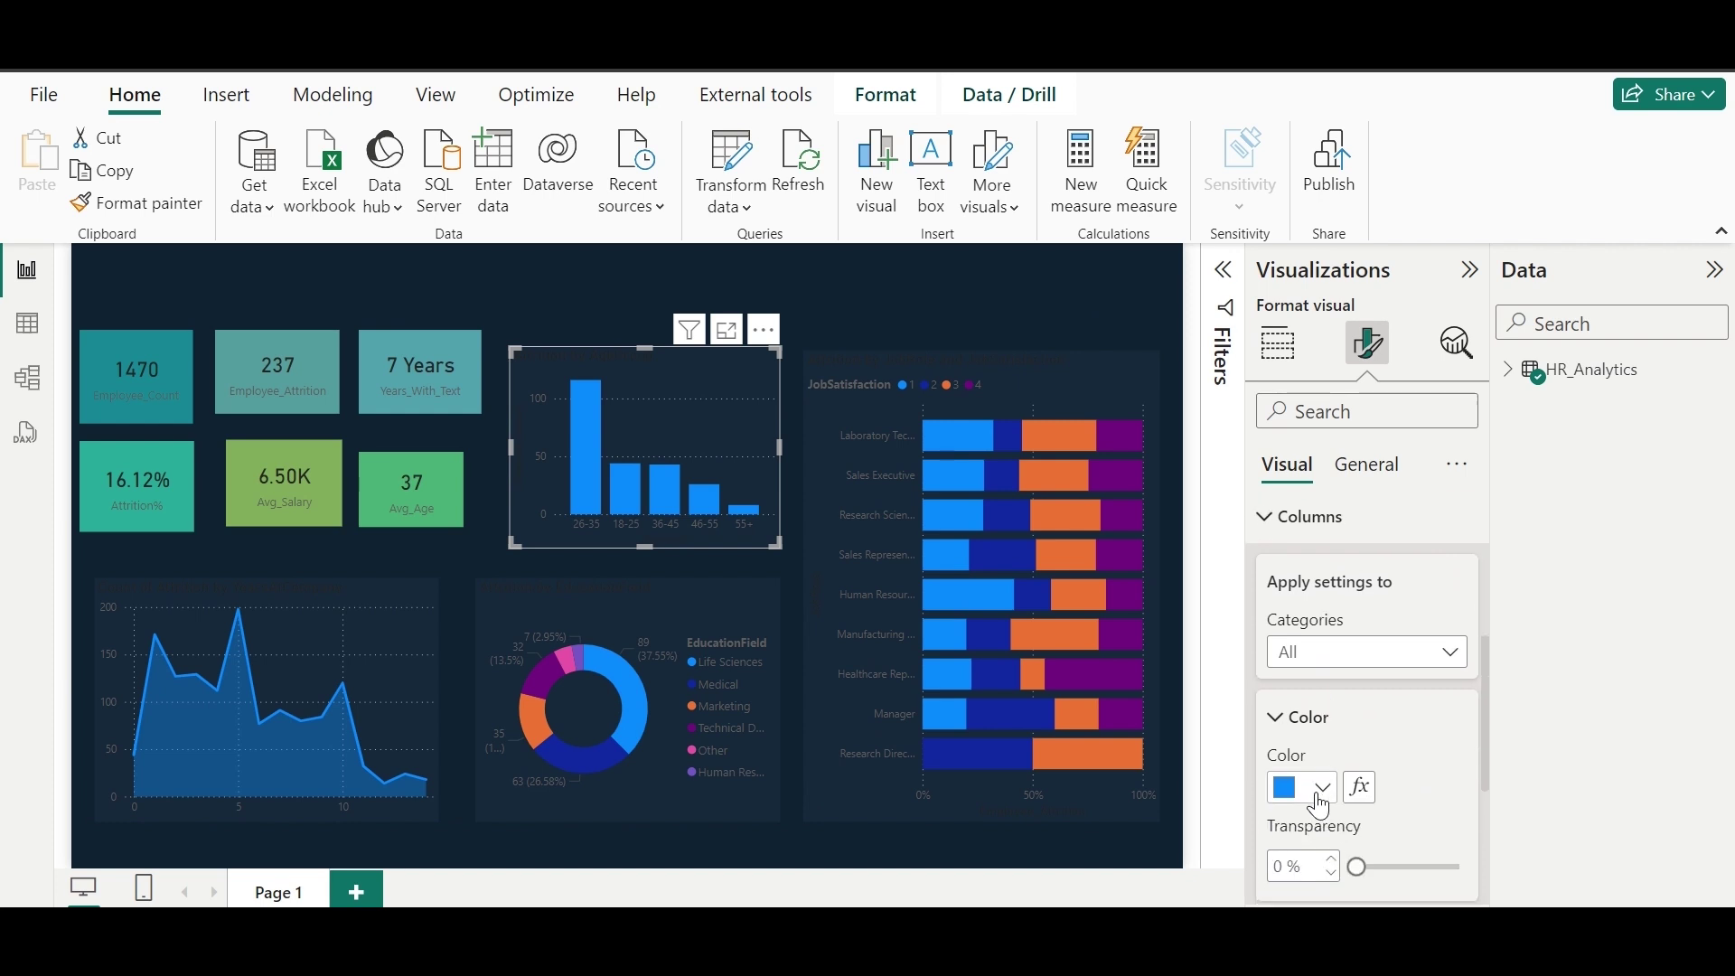
click(1360, 788)
click(430, 307)
click(877, 280)
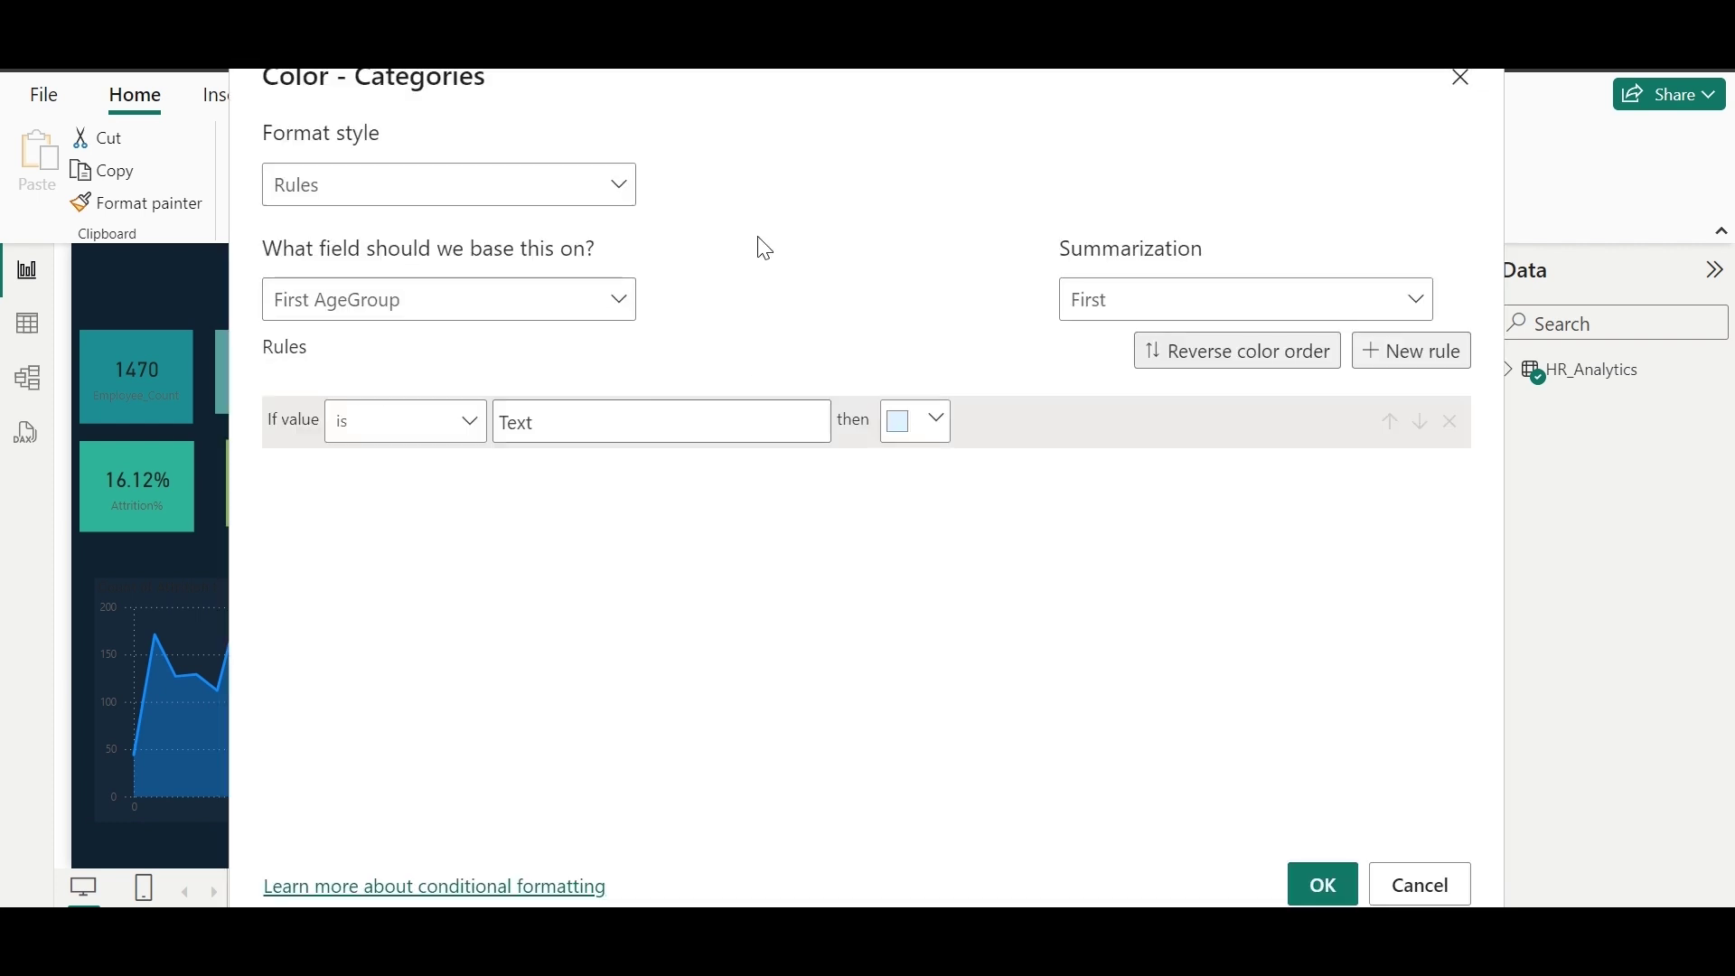
Step: Set the column color's format style to Gradient, based on Count of AgeGroup with Count (Distinct) summarization
click(466, 188)
click(369, 318)
click(334, 194)
click(333, 231)
click(443, 310)
click(440, 313)
click(767, 301)
click(800, 361)
Step: Set the gradient's minimum color to Color 1, #1C8E94
click(610, 438)
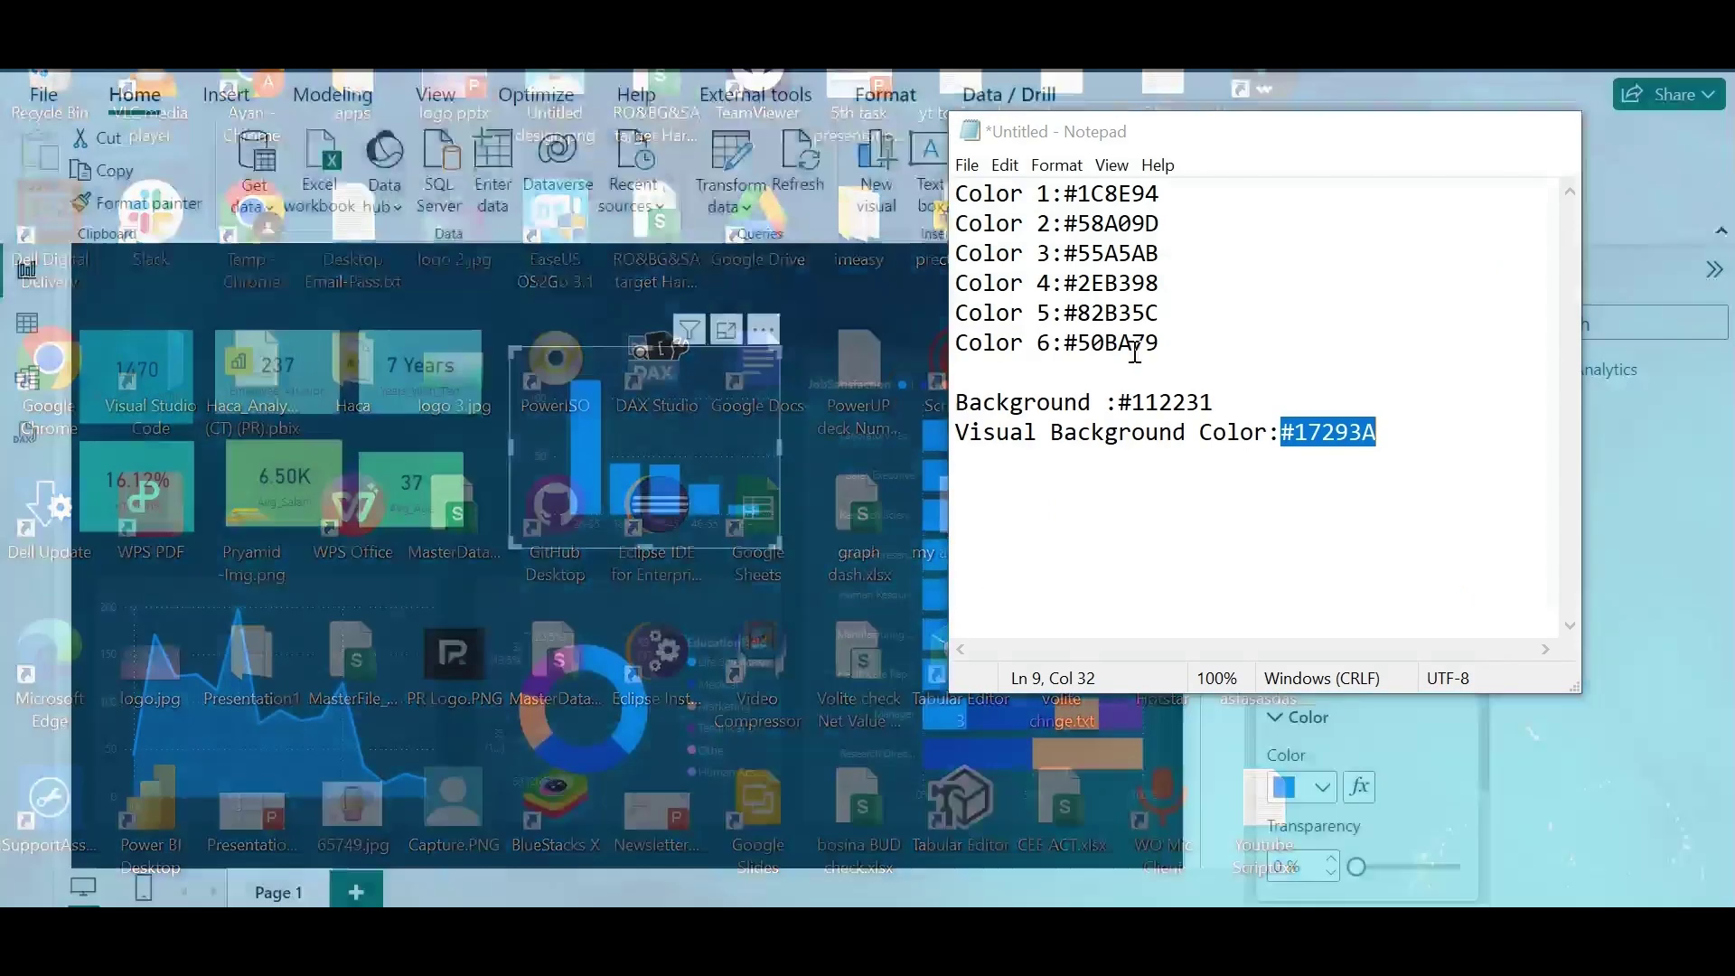
click(904, 831)
drag(1064, 193, 1193, 196)
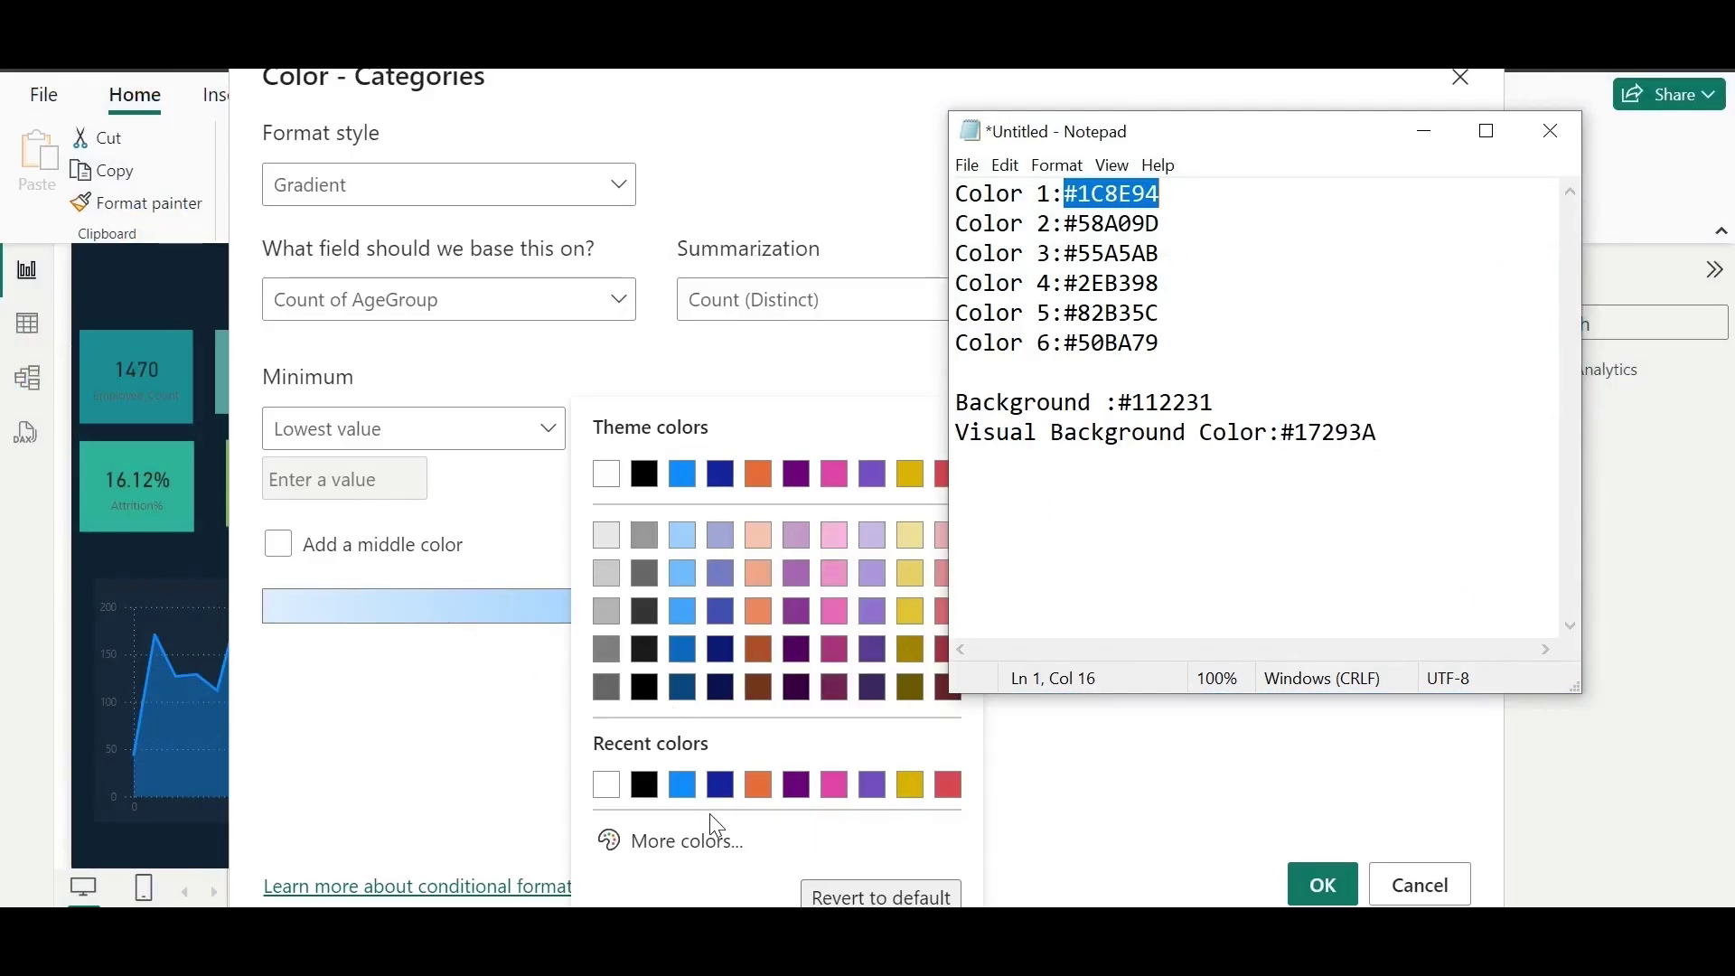
click(718, 840)
key(ctrl+v)
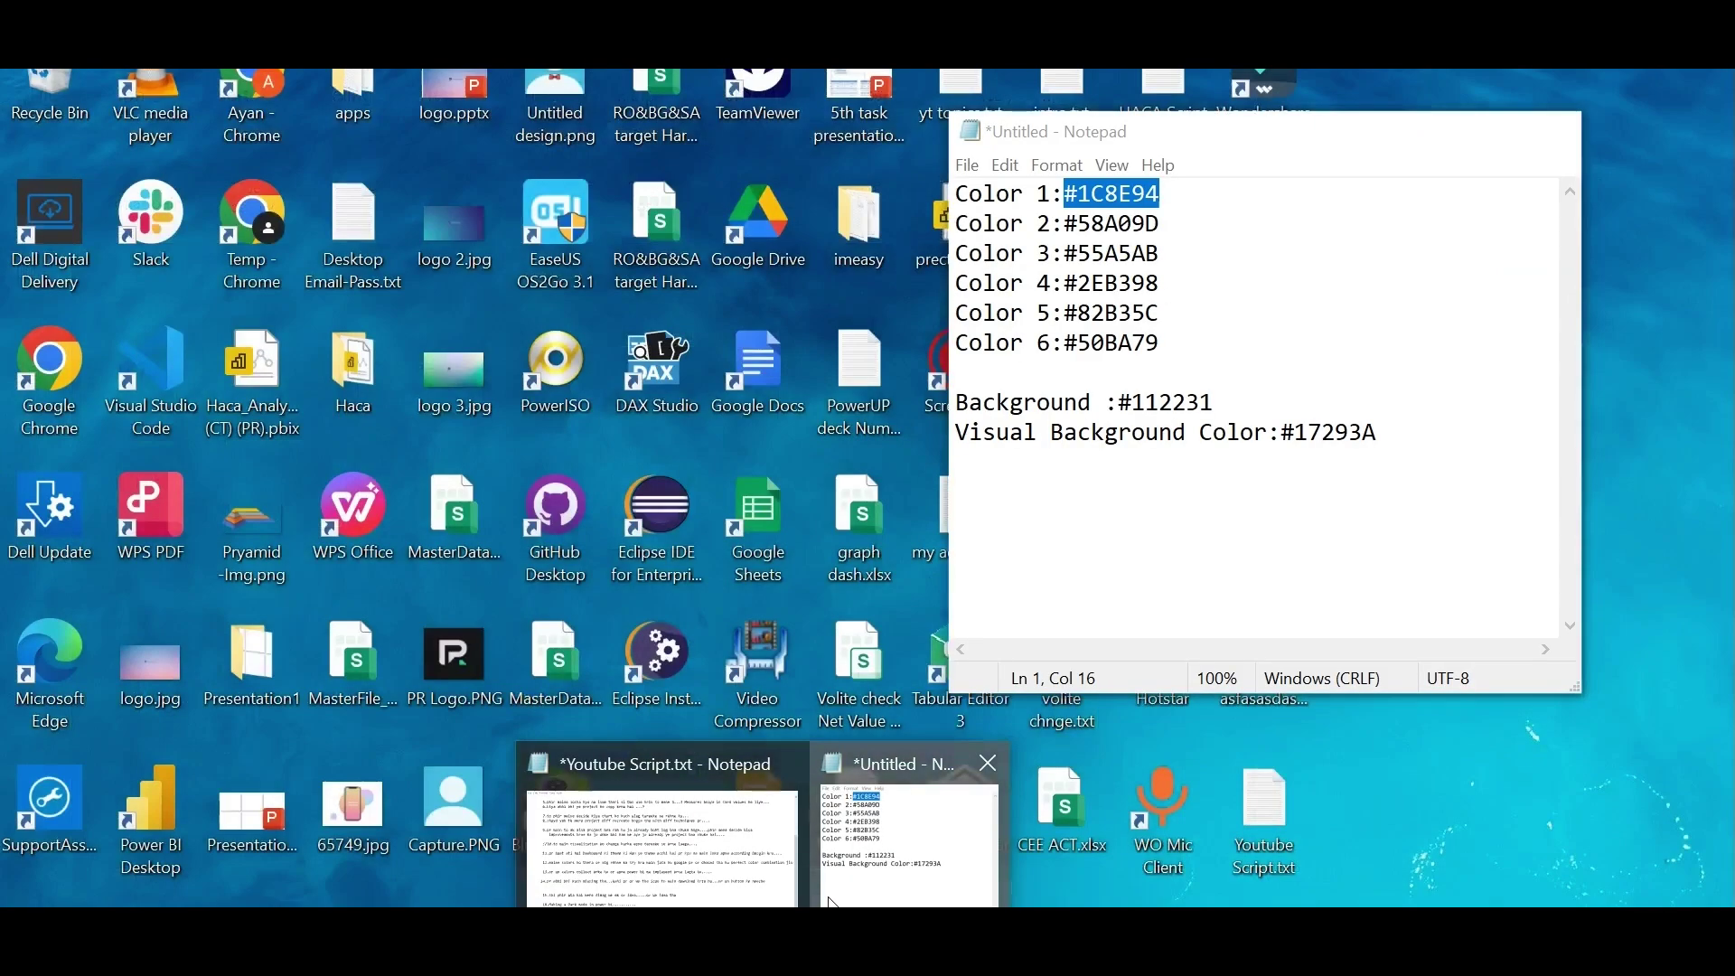
Step: Set the gradient's maximum color to Color 5, #82B35C, and apply the gradient to the AgeGroup columns
click(899, 832)
drag(1066, 312, 1182, 312)
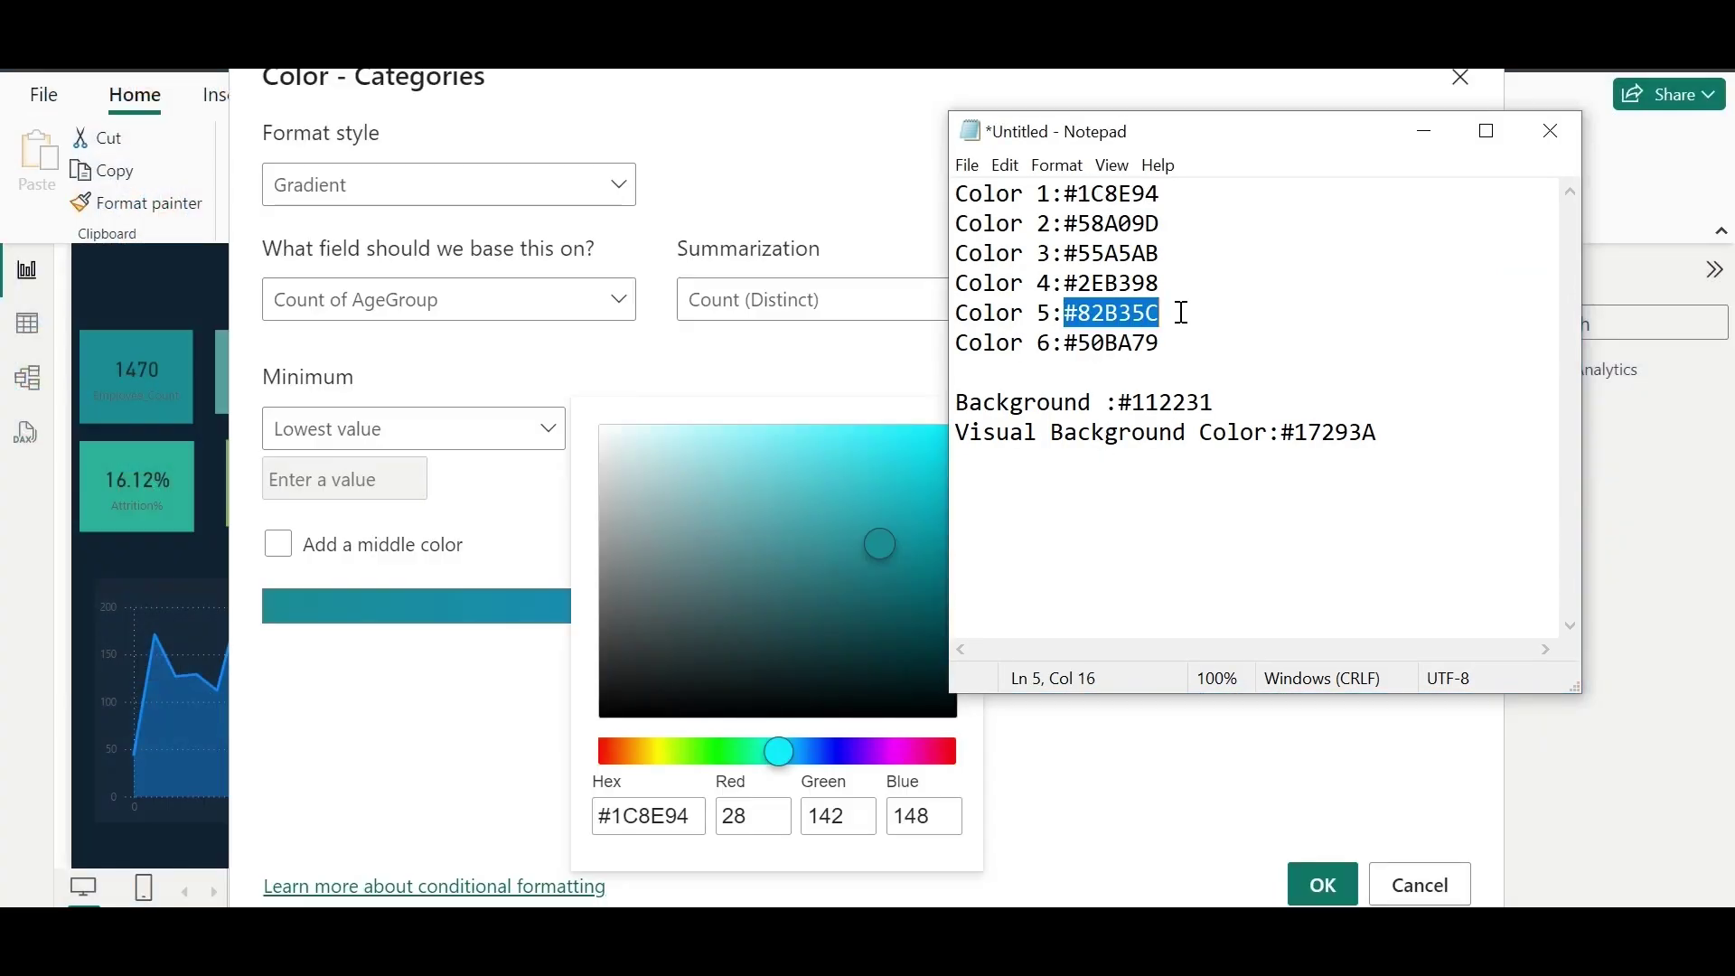
click(740, 272)
click(1421, 440)
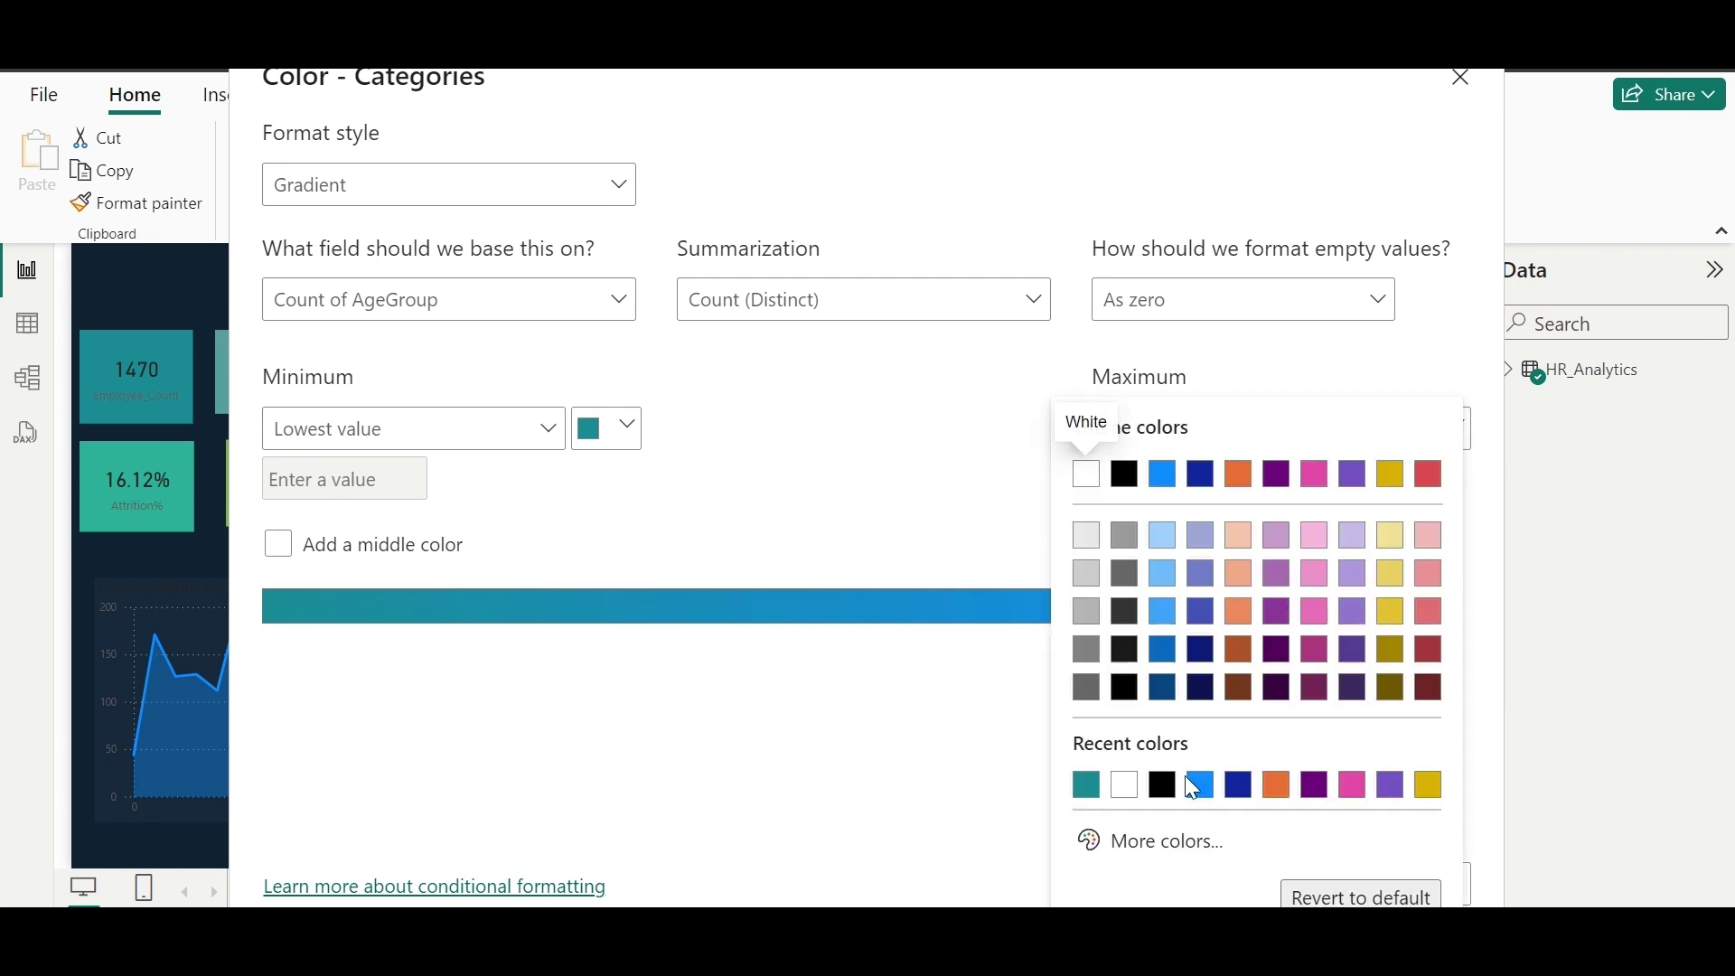
click(1165, 837)
key(ctrl+v)
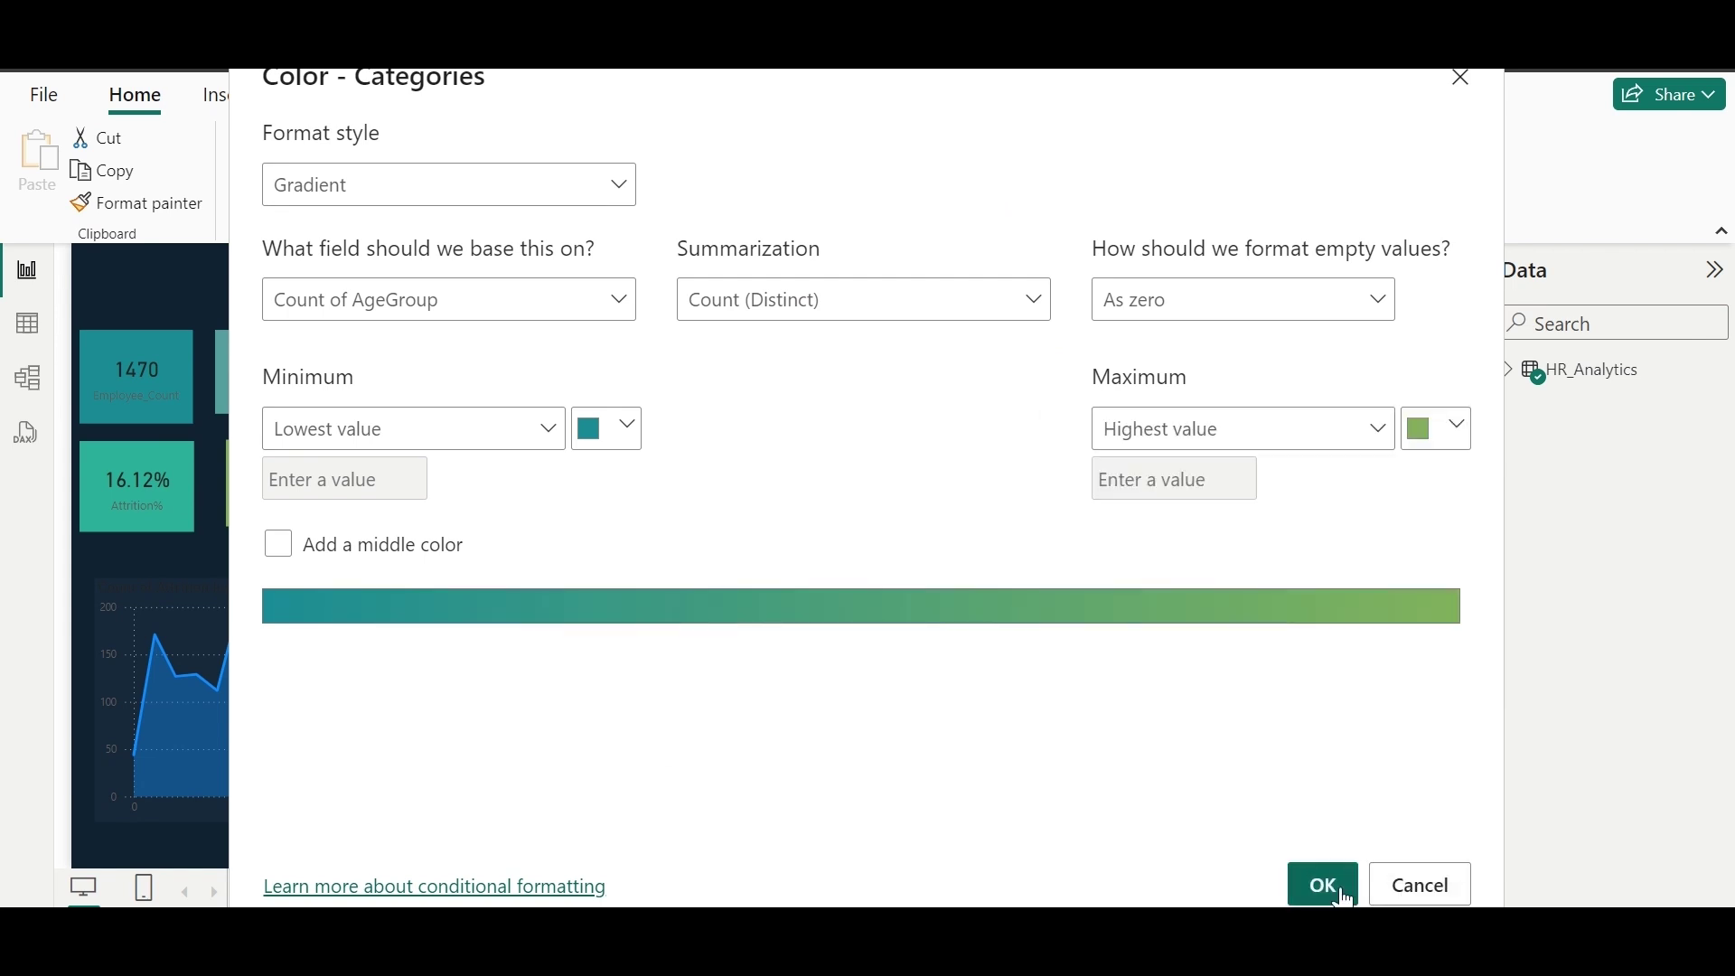
click(1343, 893)
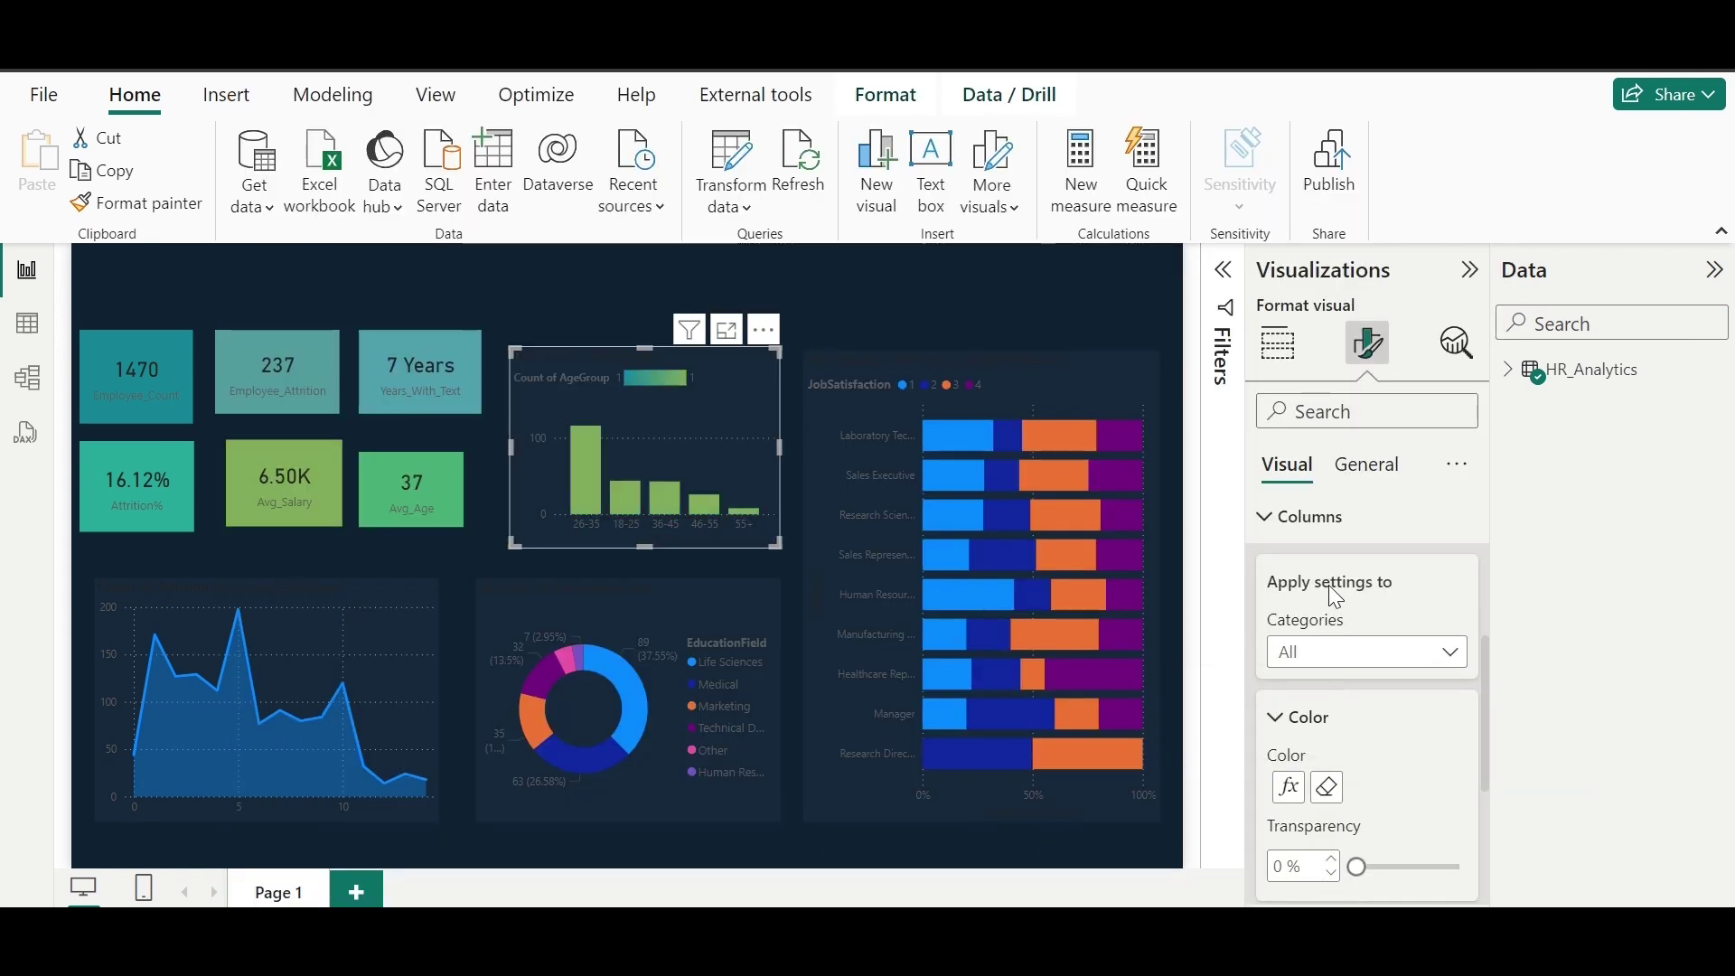
Step: Set the AgeGroup columns' color gradient to use the Count summarization and apply it
click(1287, 787)
click(939, 308)
click(836, 391)
click(1323, 888)
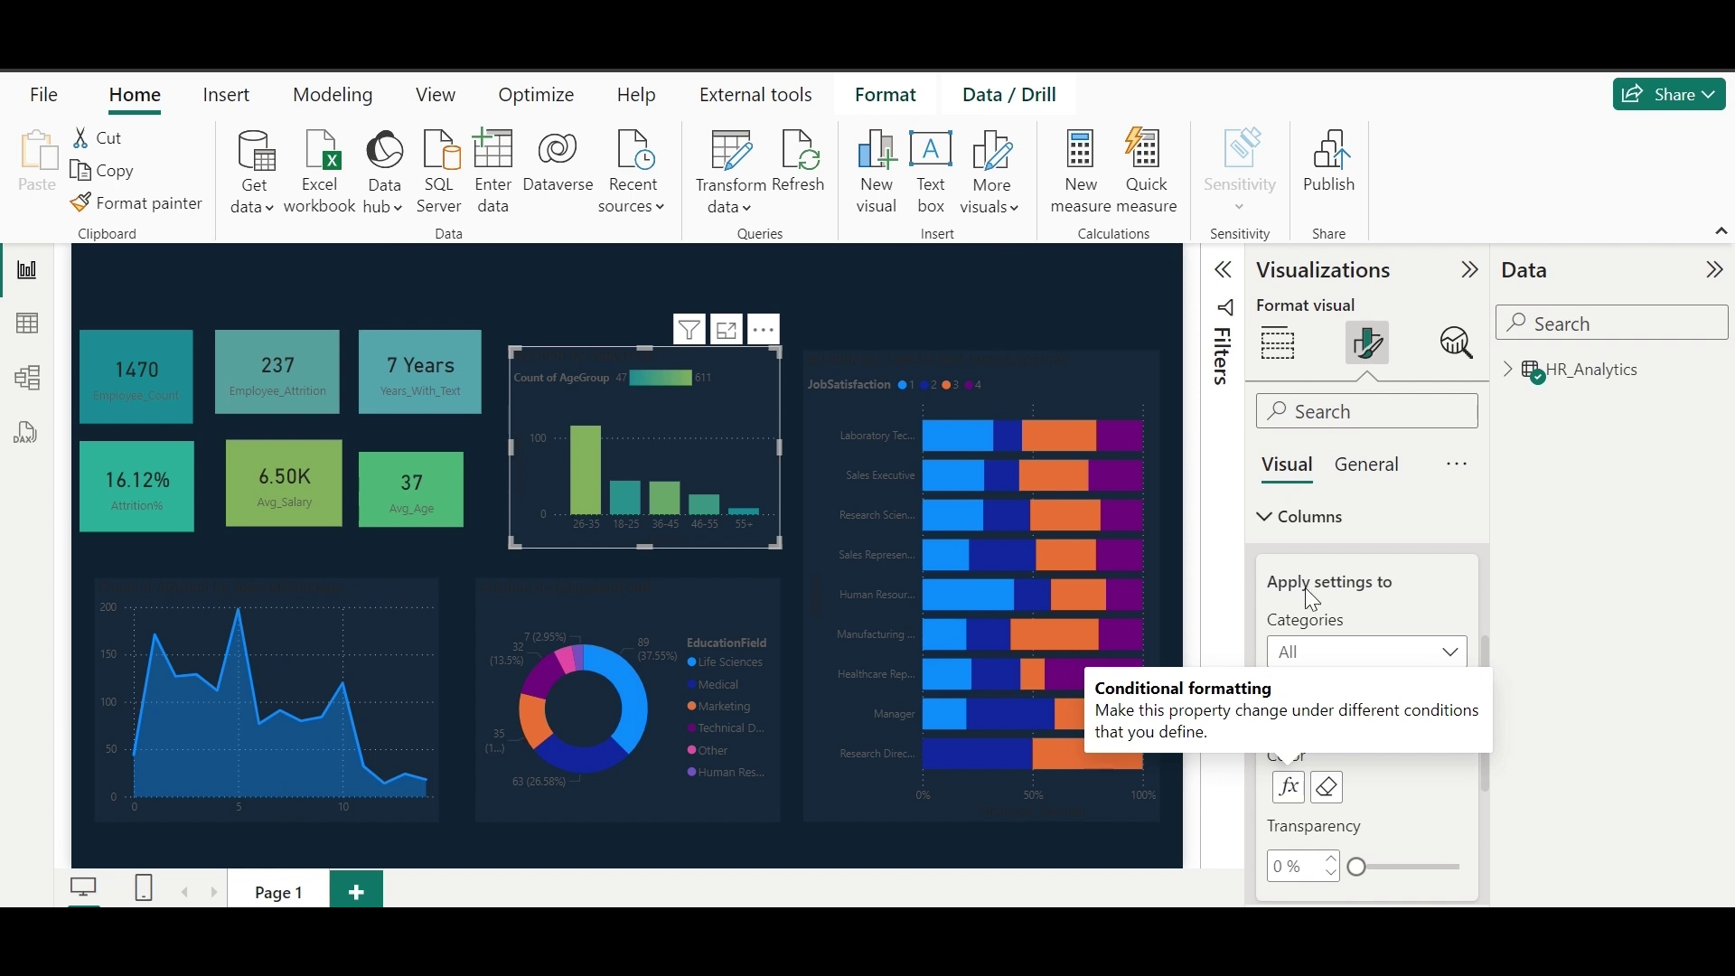
Step: Turn off the legend of the AgeGroup column chart and open its X-axis settings
scroll(1312, 600, up, 3)
click(1457, 641)
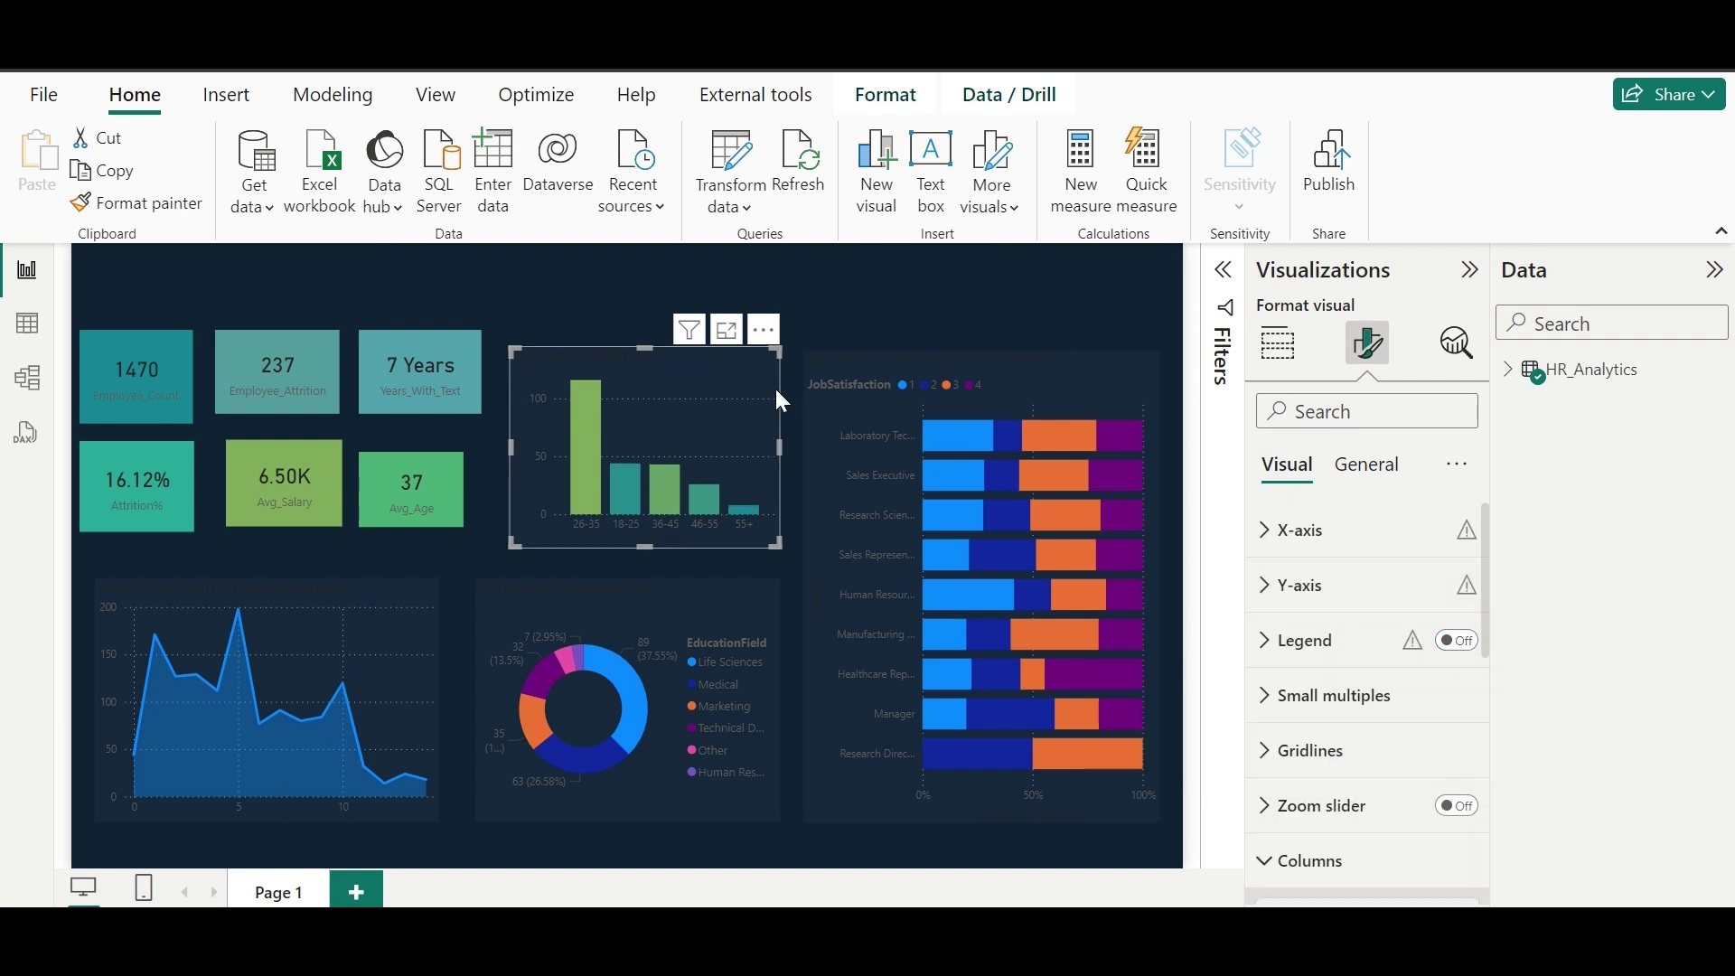
click(1301, 530)
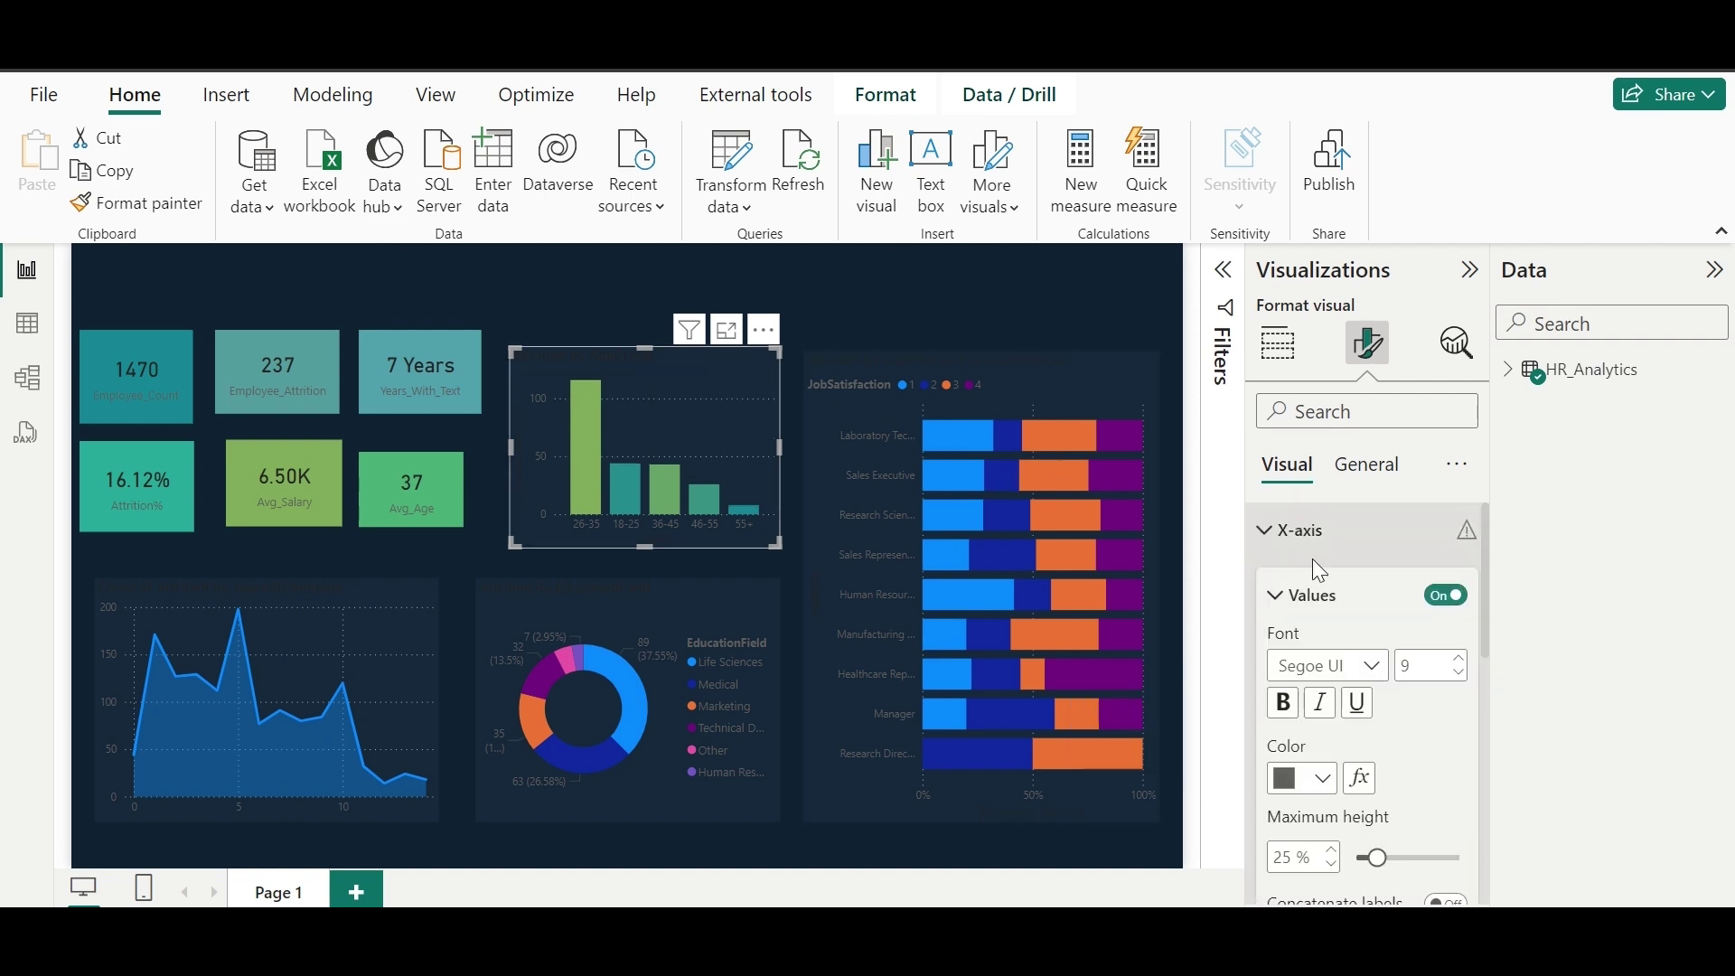
Step: Recolor the EducationField donut's slices: Life Sciences #1C8E94, Medical turquoise and Marketing olive green
click(718, 600)
click(1351, 588)
scroll(1301, 666, down, 3)
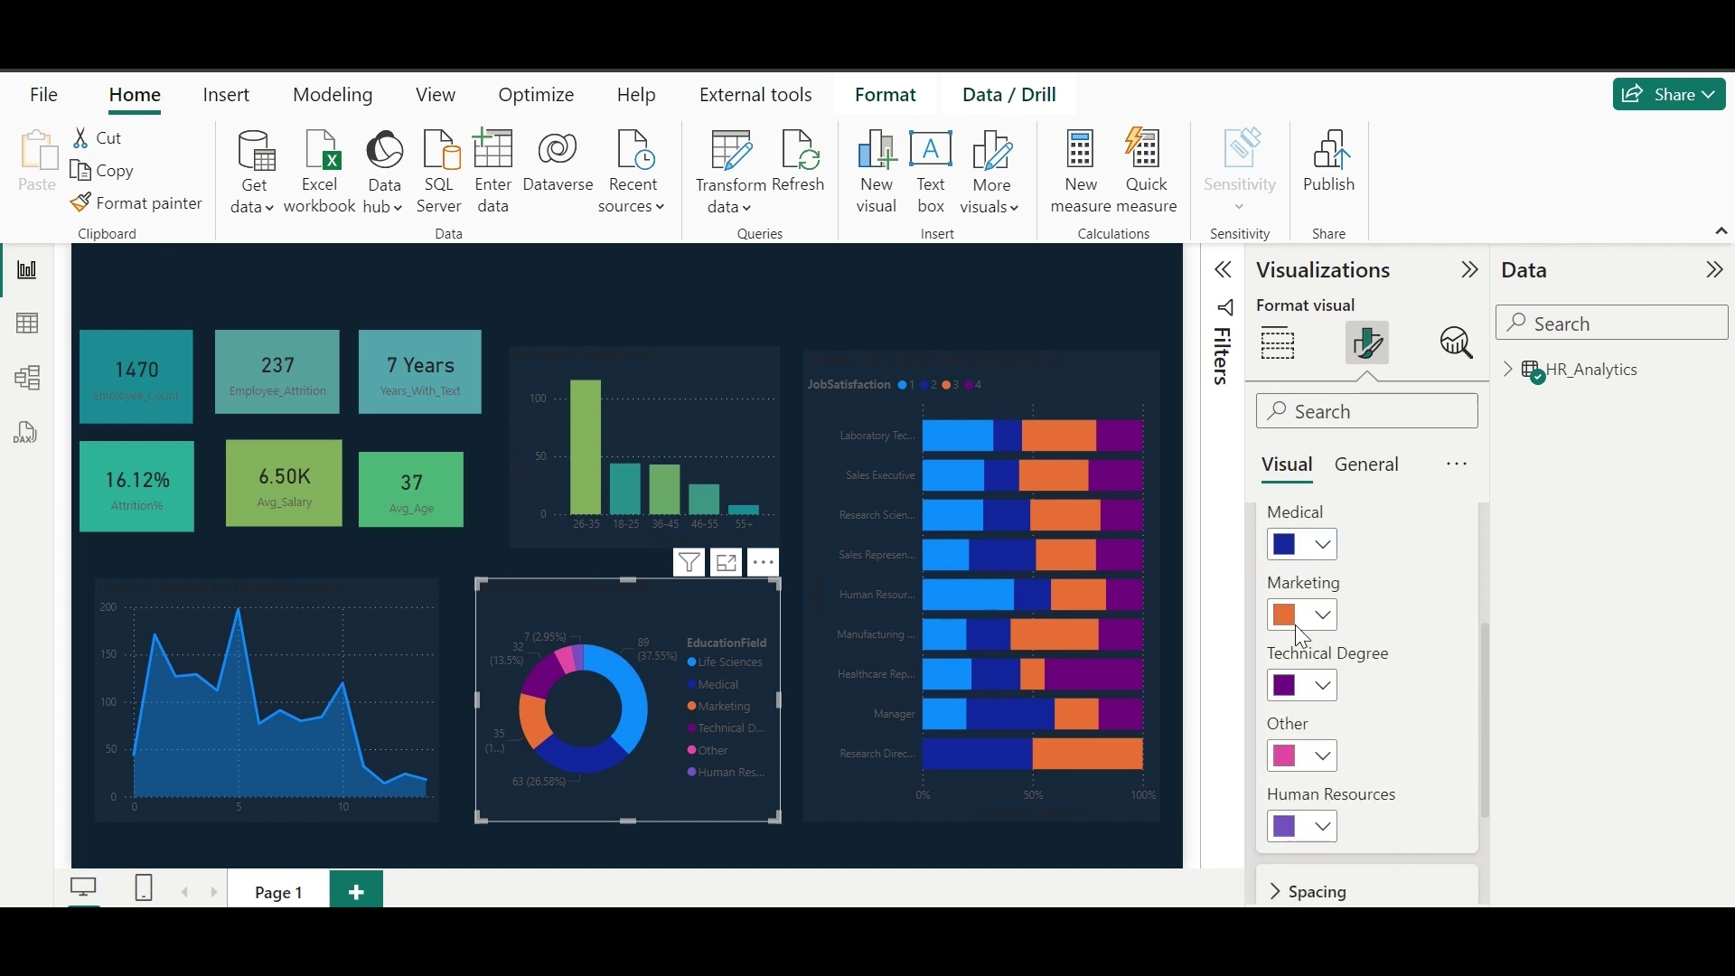
scroll(1297, 579, up, 1)
click(1324, 558)
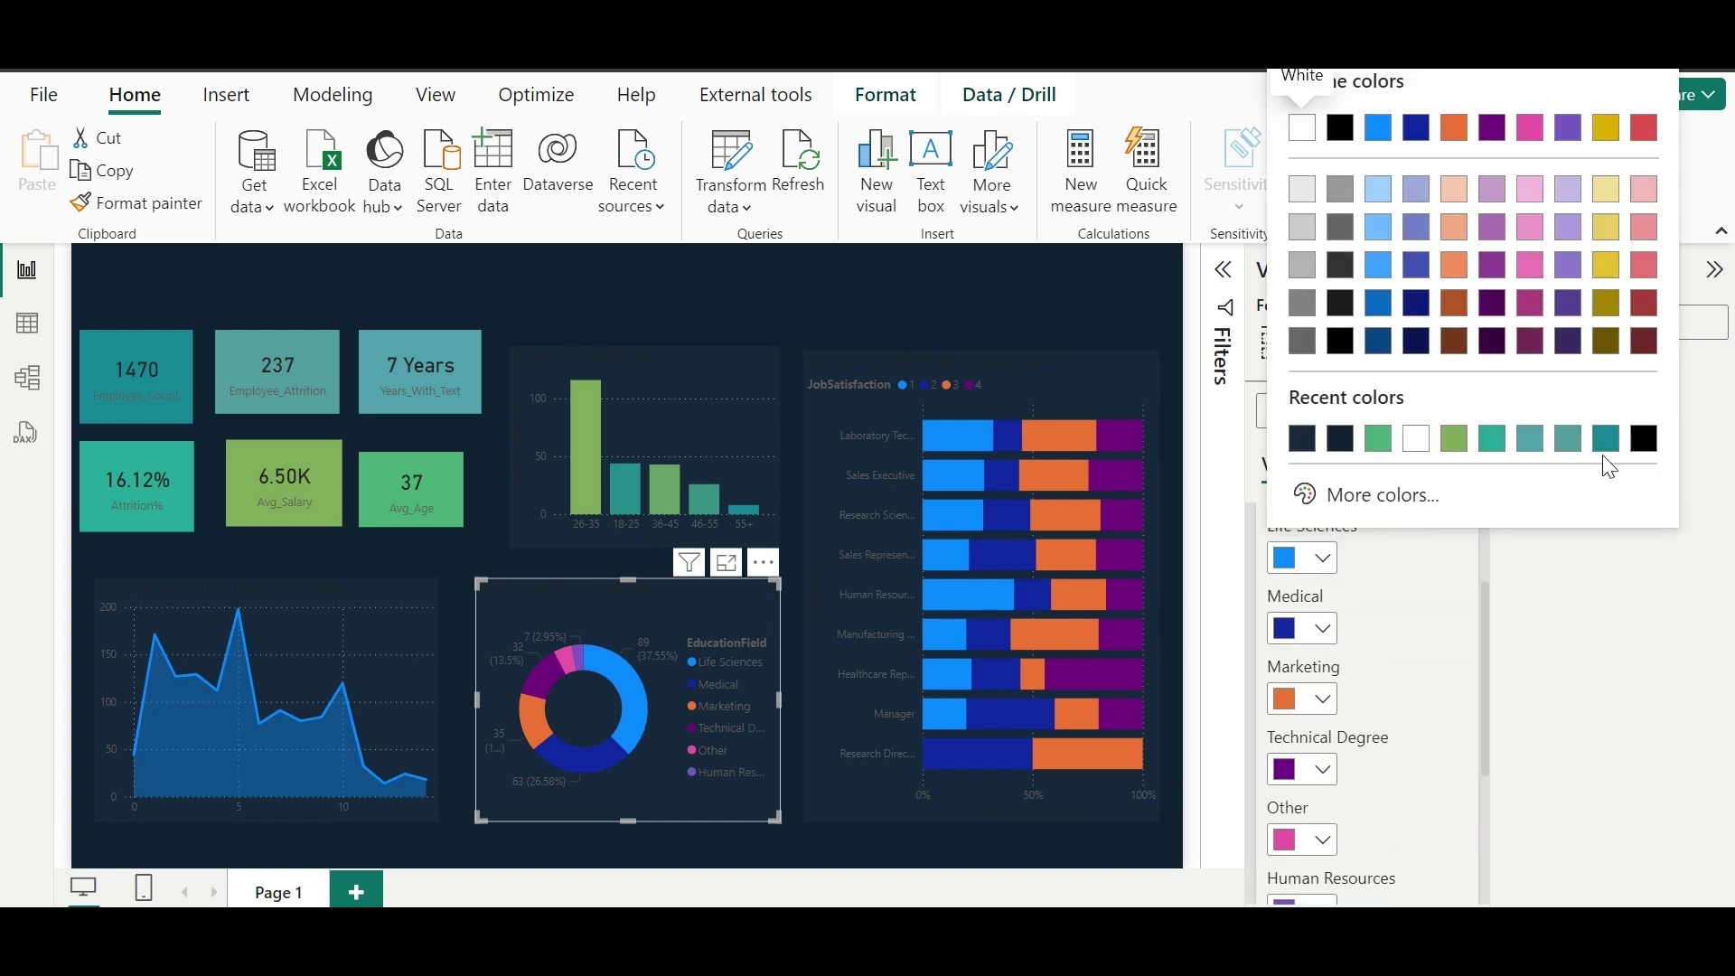
click(1605, 452)
click(1278, 630)
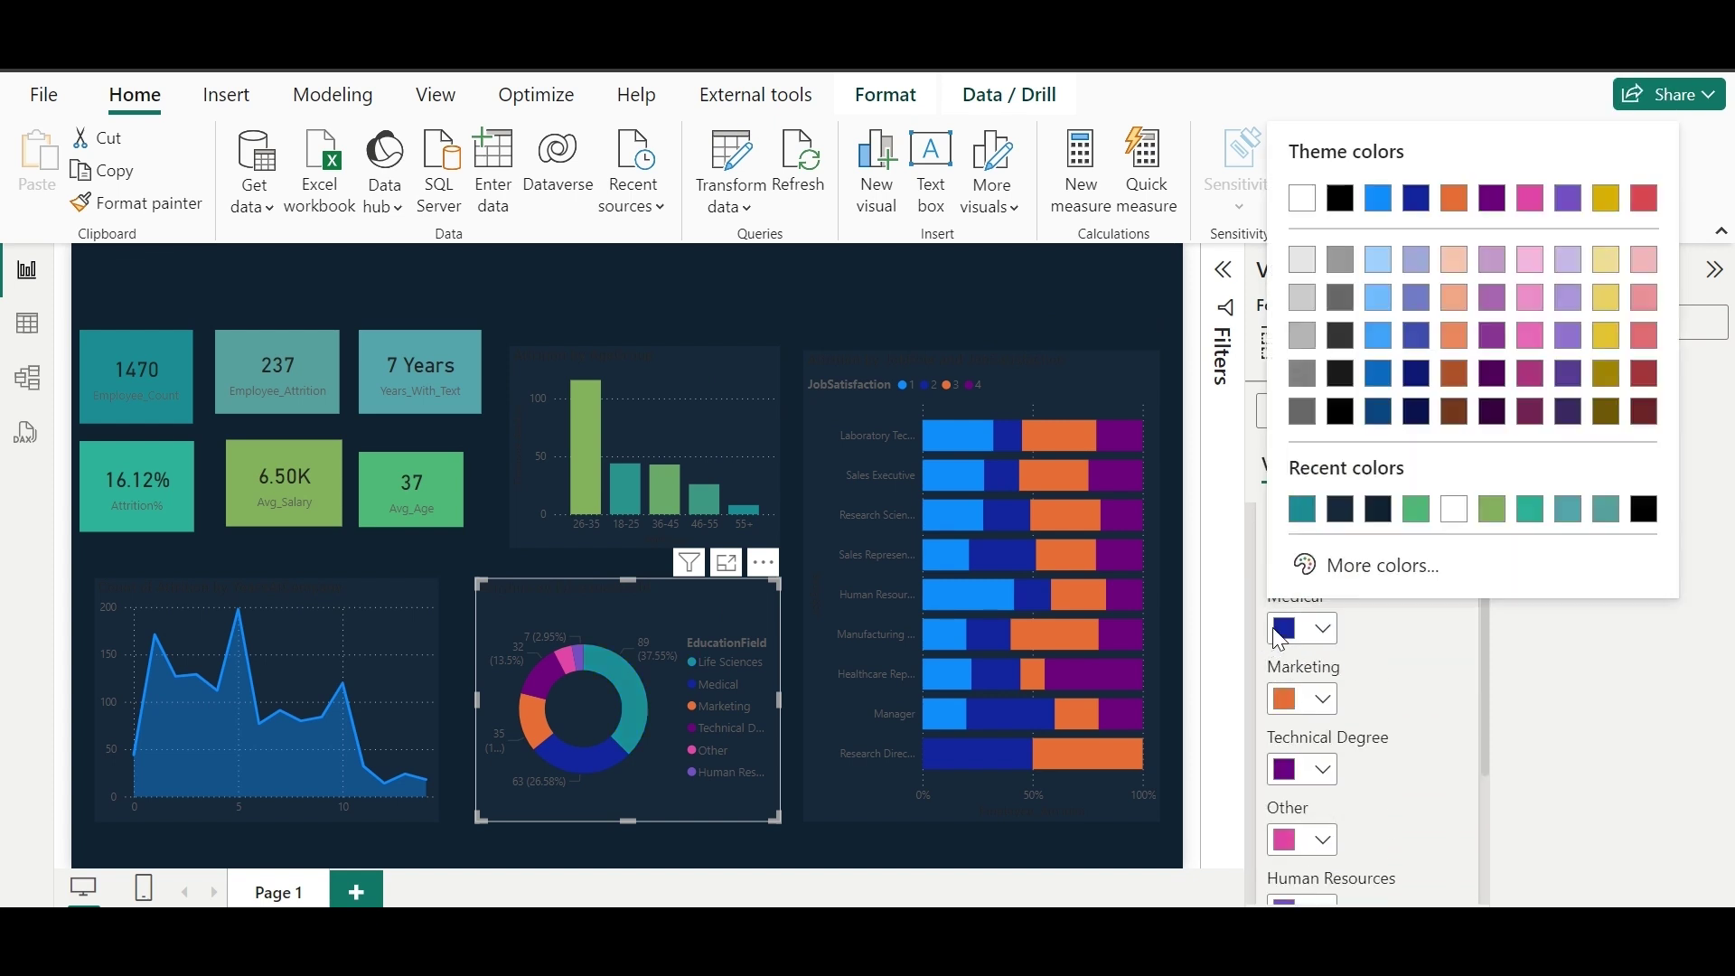
click(1533, 513)
click(1323, 699)
click(1494, 578)
Step: Set the donut's Technical Degree slice to #1C8E94 and its Other slice to light teal
click(1324, 769)
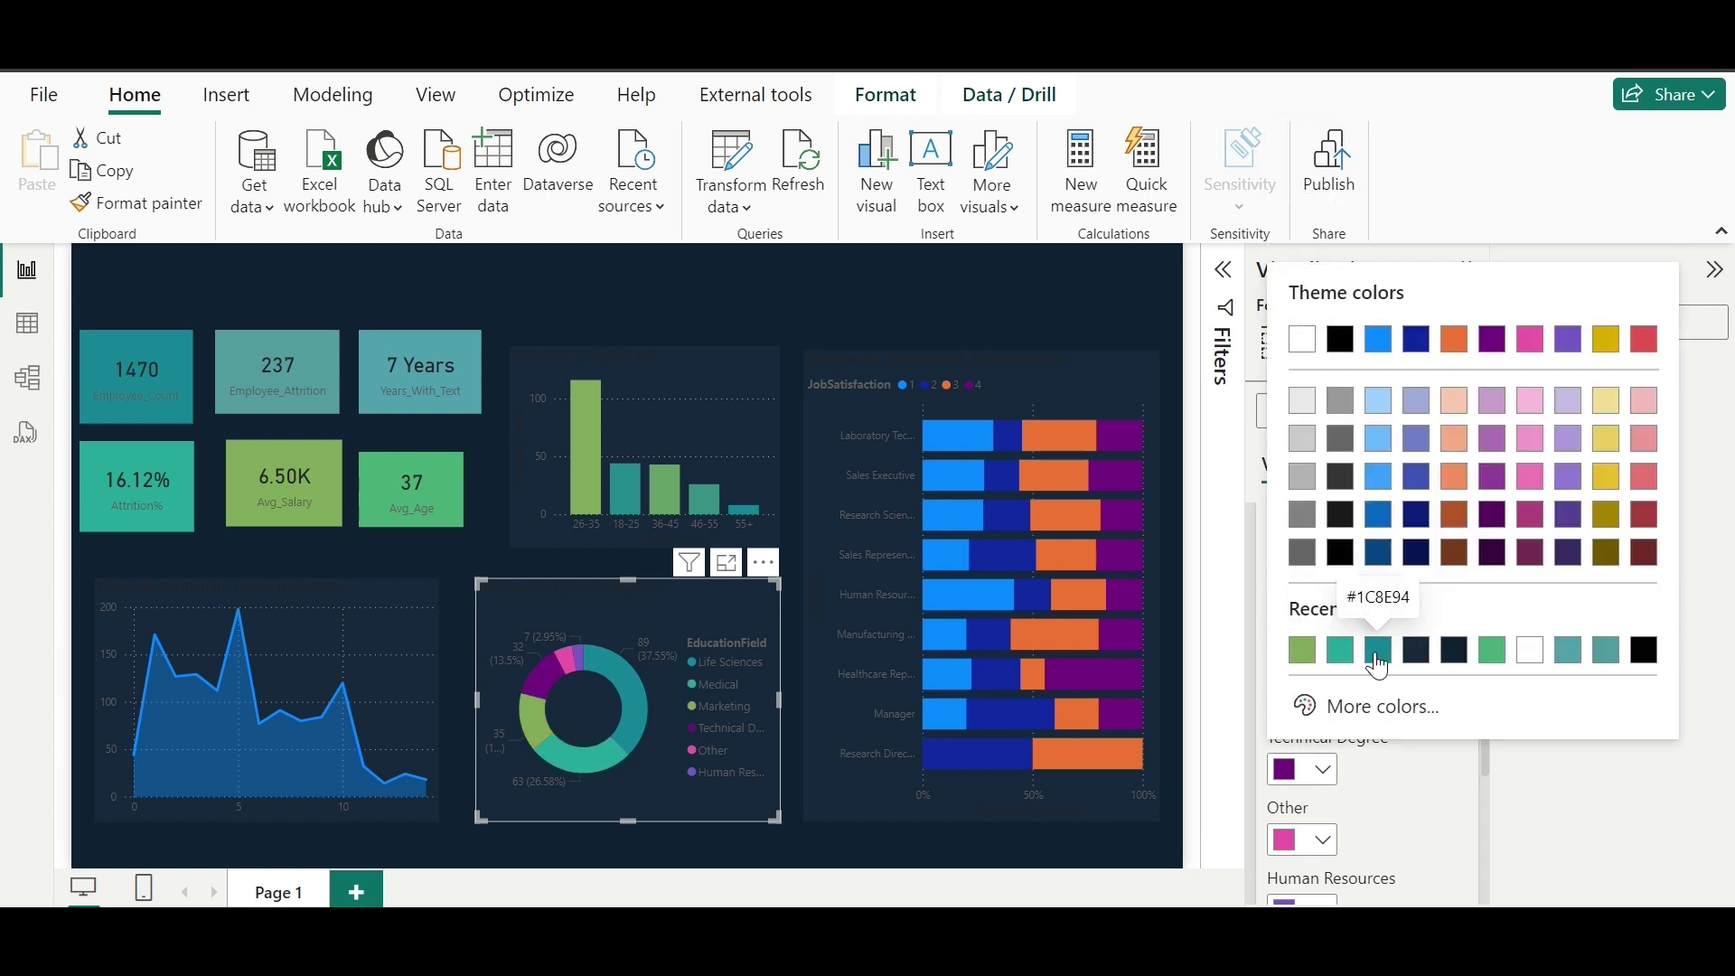
click(1378, 666)
scroll(1378, 666, down, 1)
click(1323, 724)
click(1491, 600)
Step: Color the donut's Human Resources slice green and set the inner radius to 82%
click(1323, 797)
click(1412, 677)
click(1323, 797)
click(1377, 678)
click(1324, 796)
click(1529, 678)
click(1316, 862)
scroll(1407, 733, down, 2)
Step: Set the color of series 1 in the JobSatisfaction stacked bar chart to green
click(1054, 366)
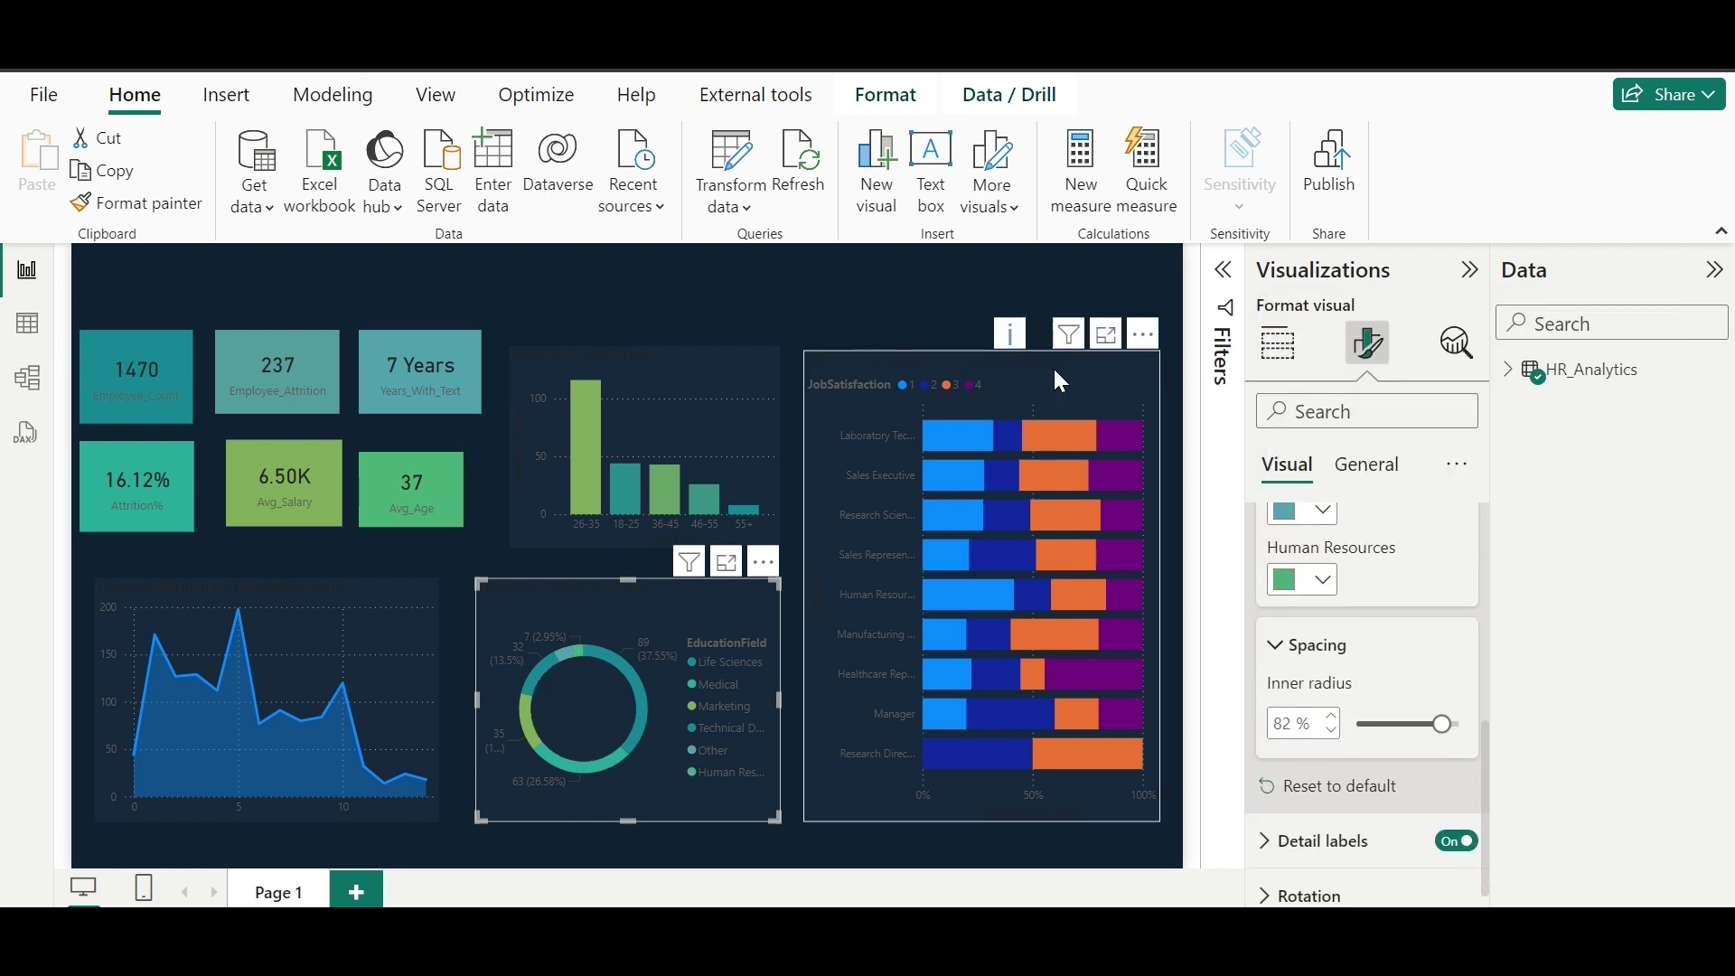
scroll(1346, 727, down, 3)
click(1297, 832)
scroll(1346, 727, down, 3)
scroll(1347, 727, down, 1)
click(1359, 545)
click(1347, 610)
click(1302, 681)
click(1337, 574)
Step: Set the color of JobSatisfaction series 2 to muted teal
click(1355, 545)
click(1304, 642)
click(1301, 680)
click(1375, 575)
Step: Set the color of JobSatisfaction series 3 to #1C8E94
click(1355, 545)
click(1305, 674)
click(1302, 681)
click(1319, 682)
click(1318, 692)
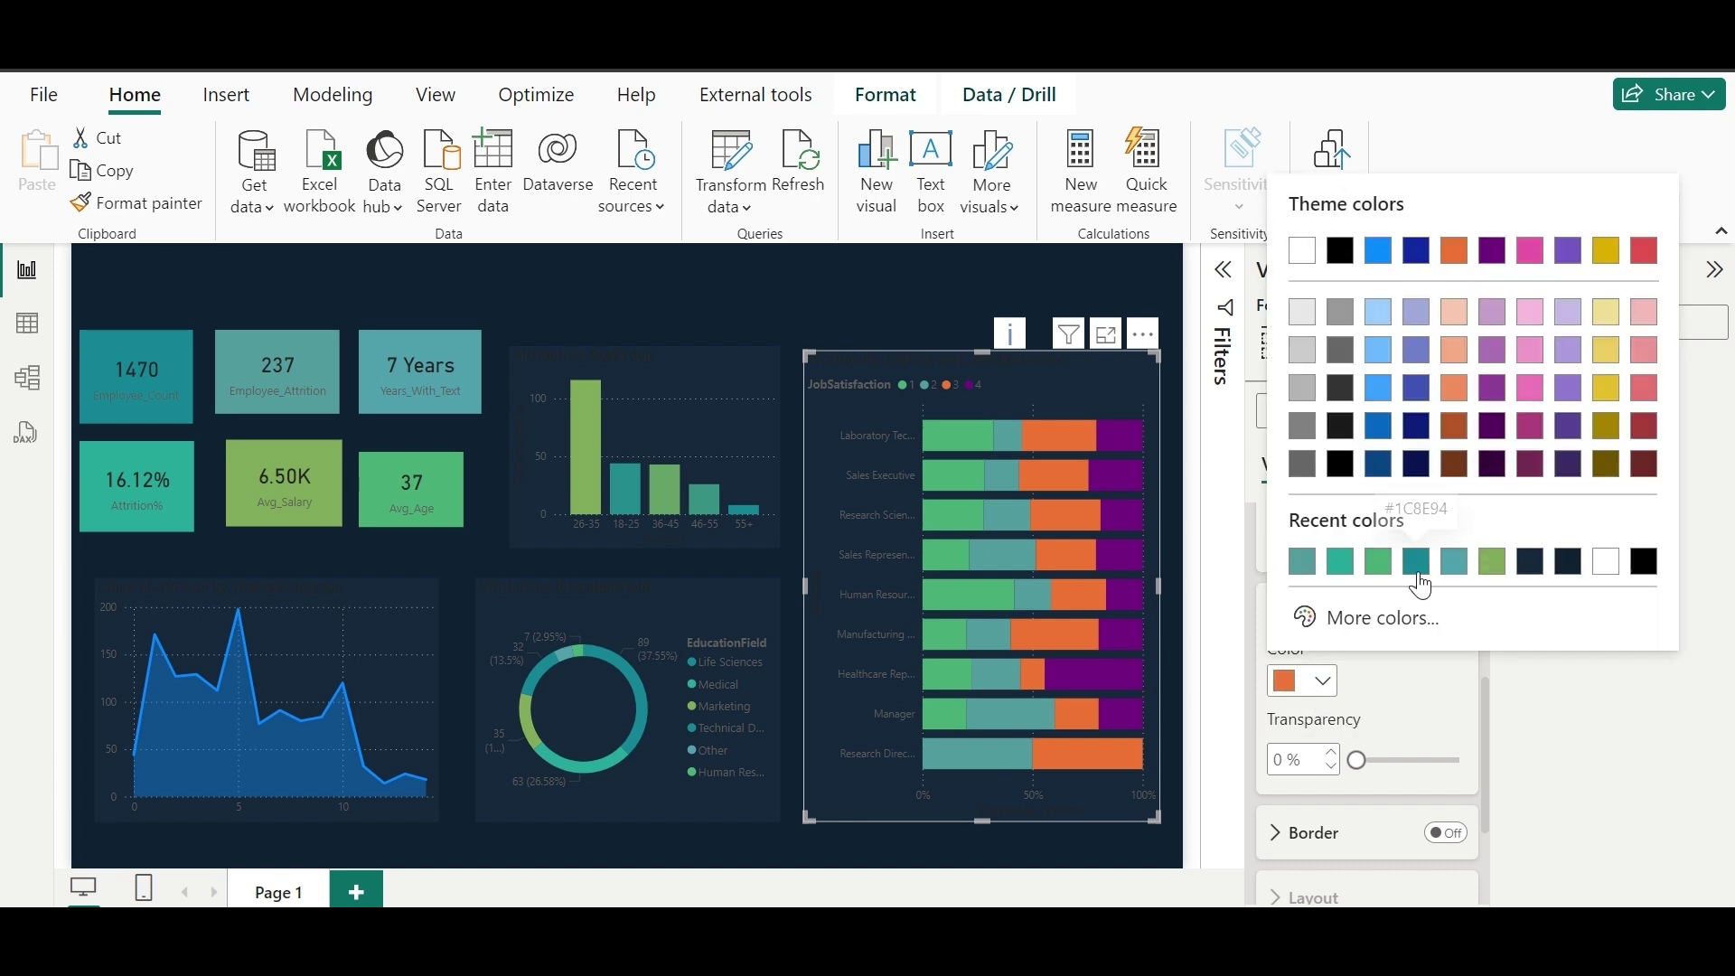
click(1451, 561)
Step: Set the color of JobSatisfaction series 4 to olive green and return the series selection to All
click(1356, 545)
click(1305, 707)
click(1312, 689)
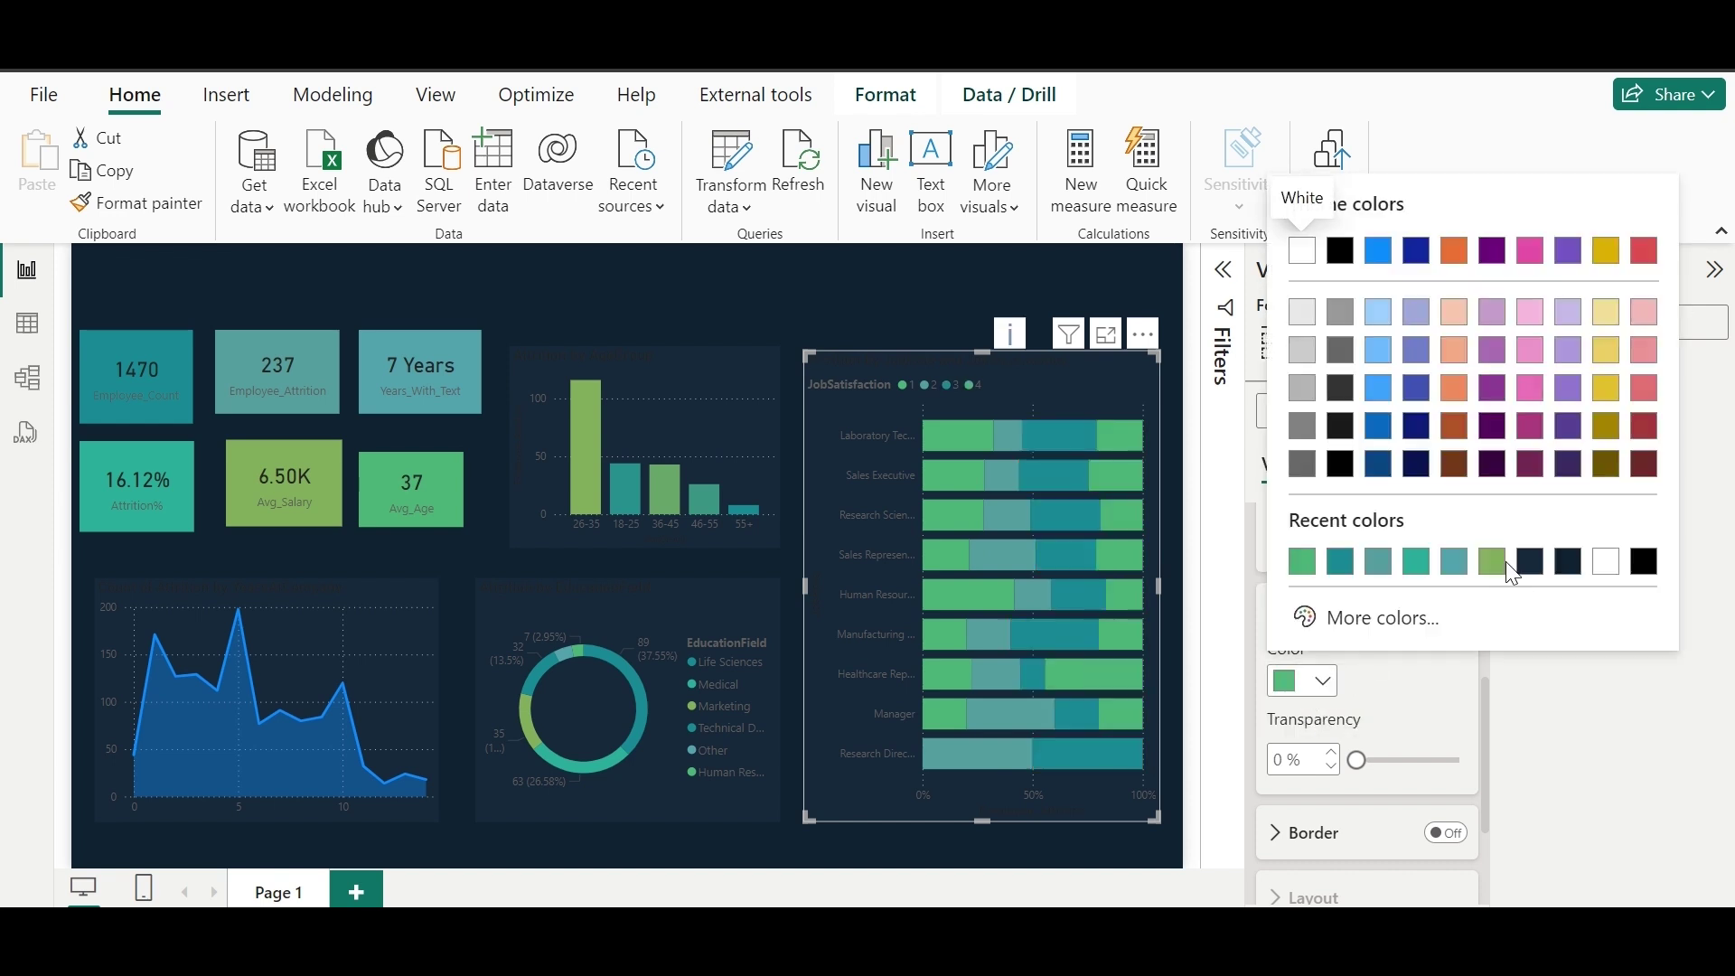
click(1425, 569)
scroll(1369, 542, up, 2)
click(1364, 614)
Step: Set the JobSatisfaction bars' space between categories to 59% and widen the space between series
scroll(1371, 629, down, 3)
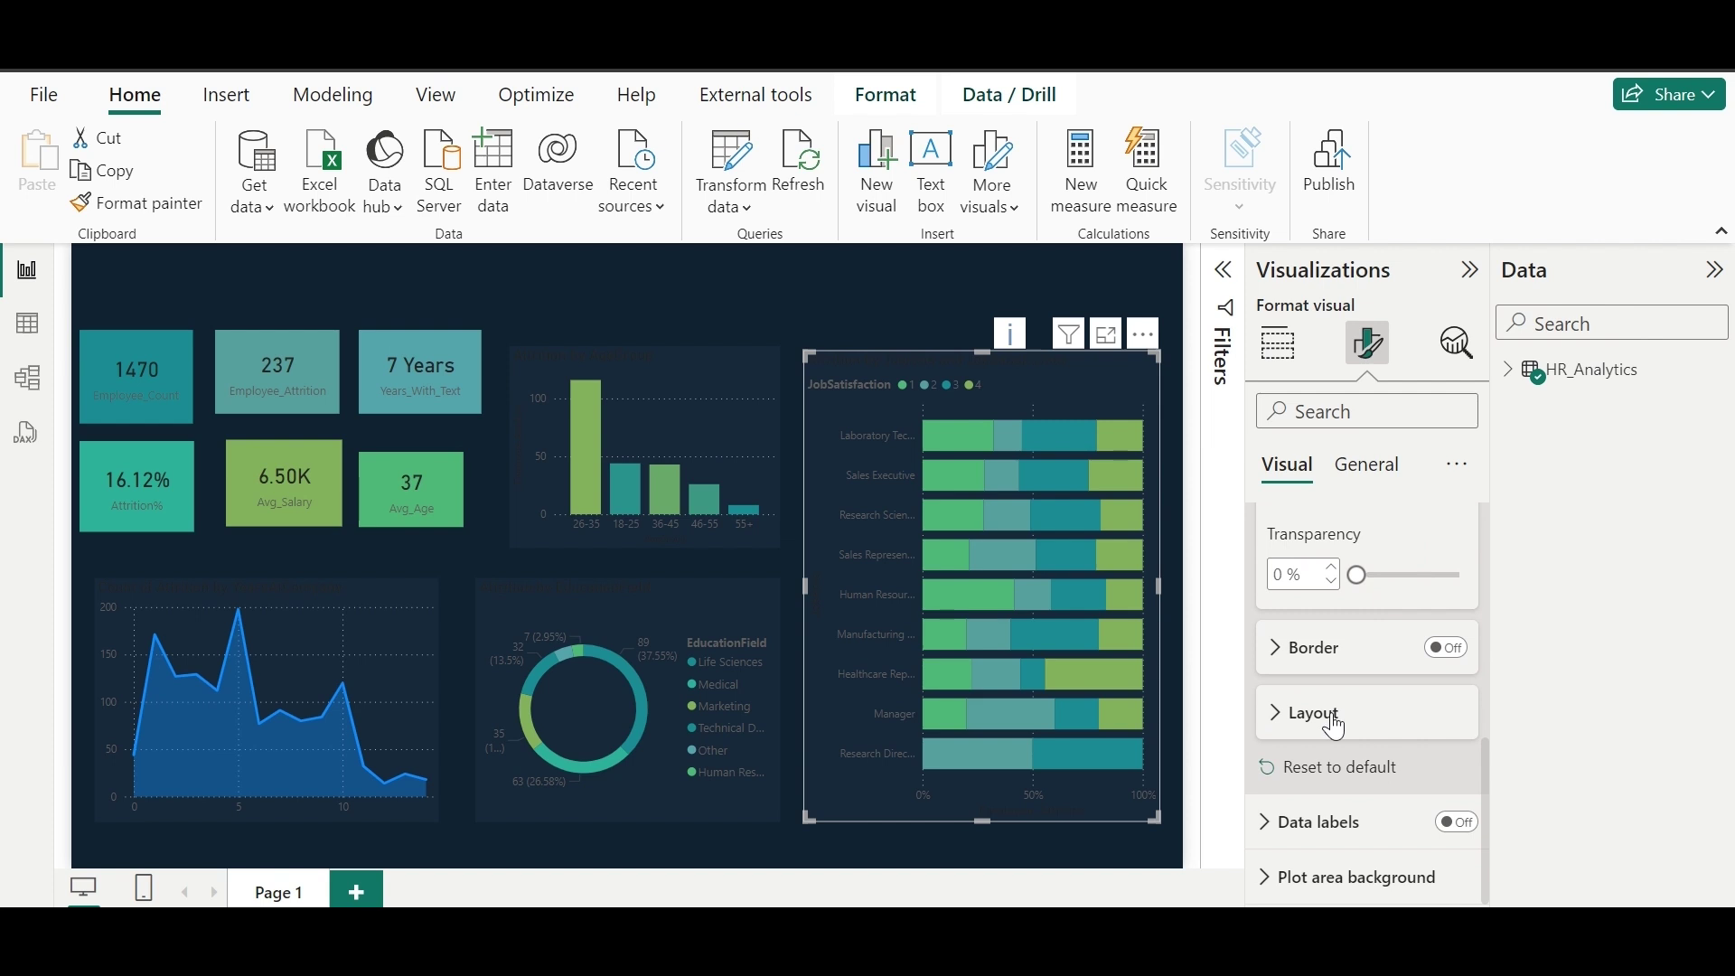
click(1309, 713)
scroll(1356, 666, down, 2)
drag(1374, 723, 1434, 725)
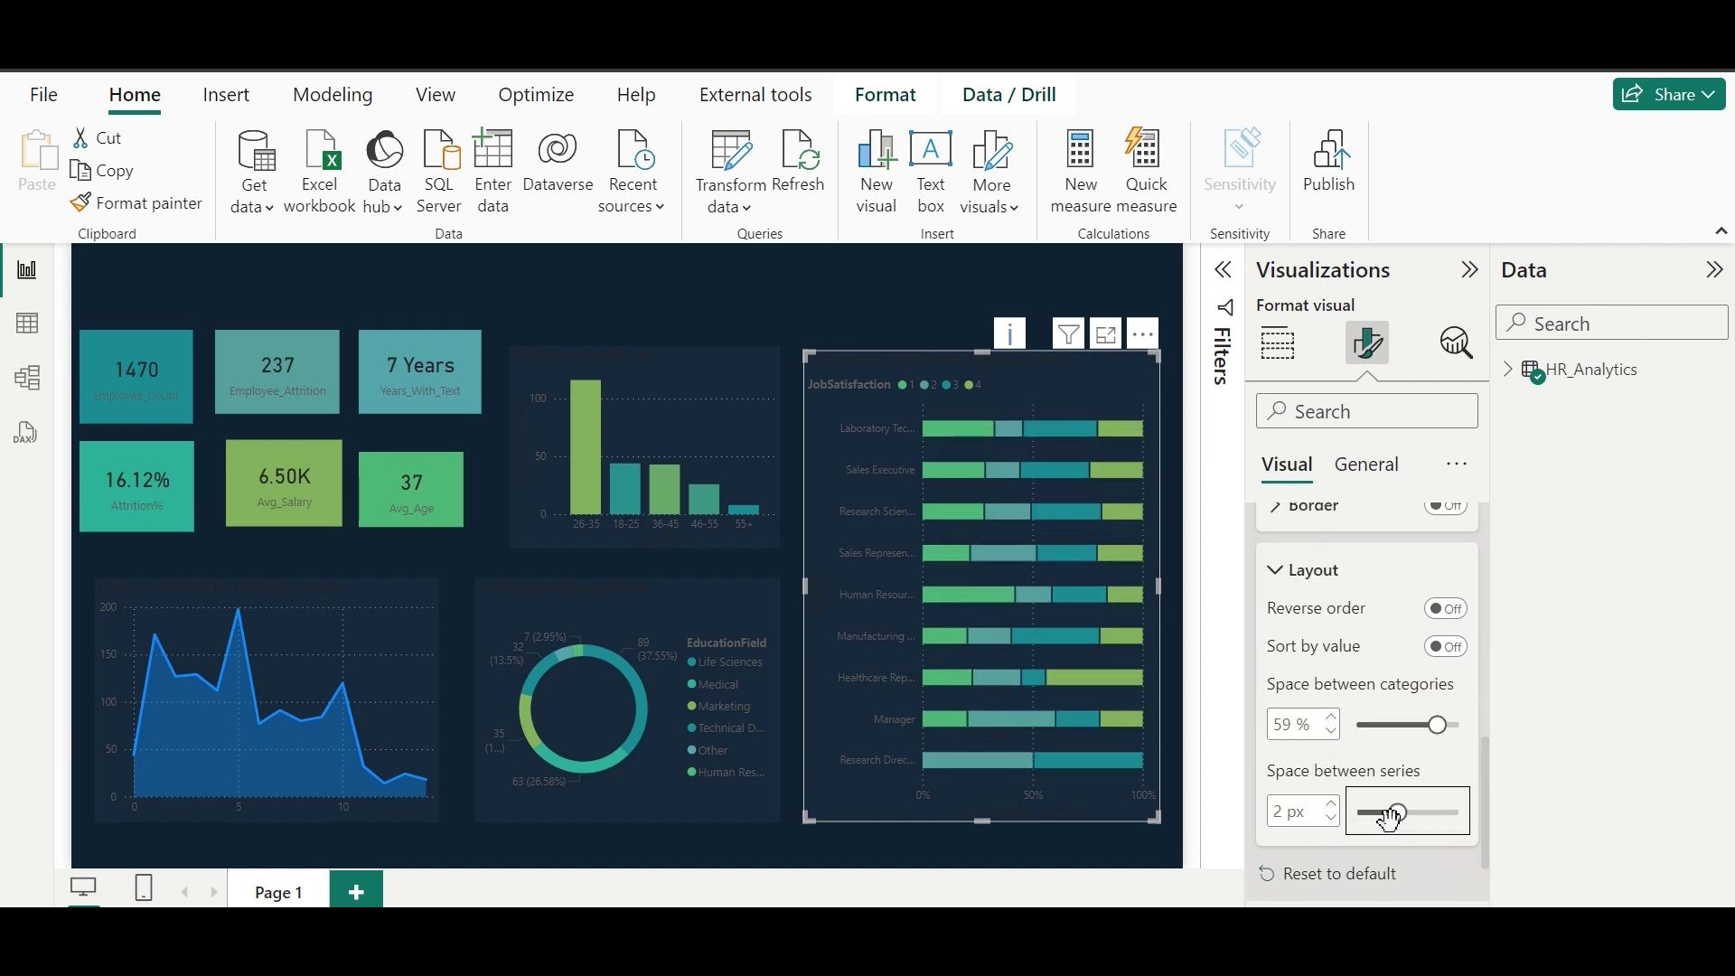
click(1312, 570)
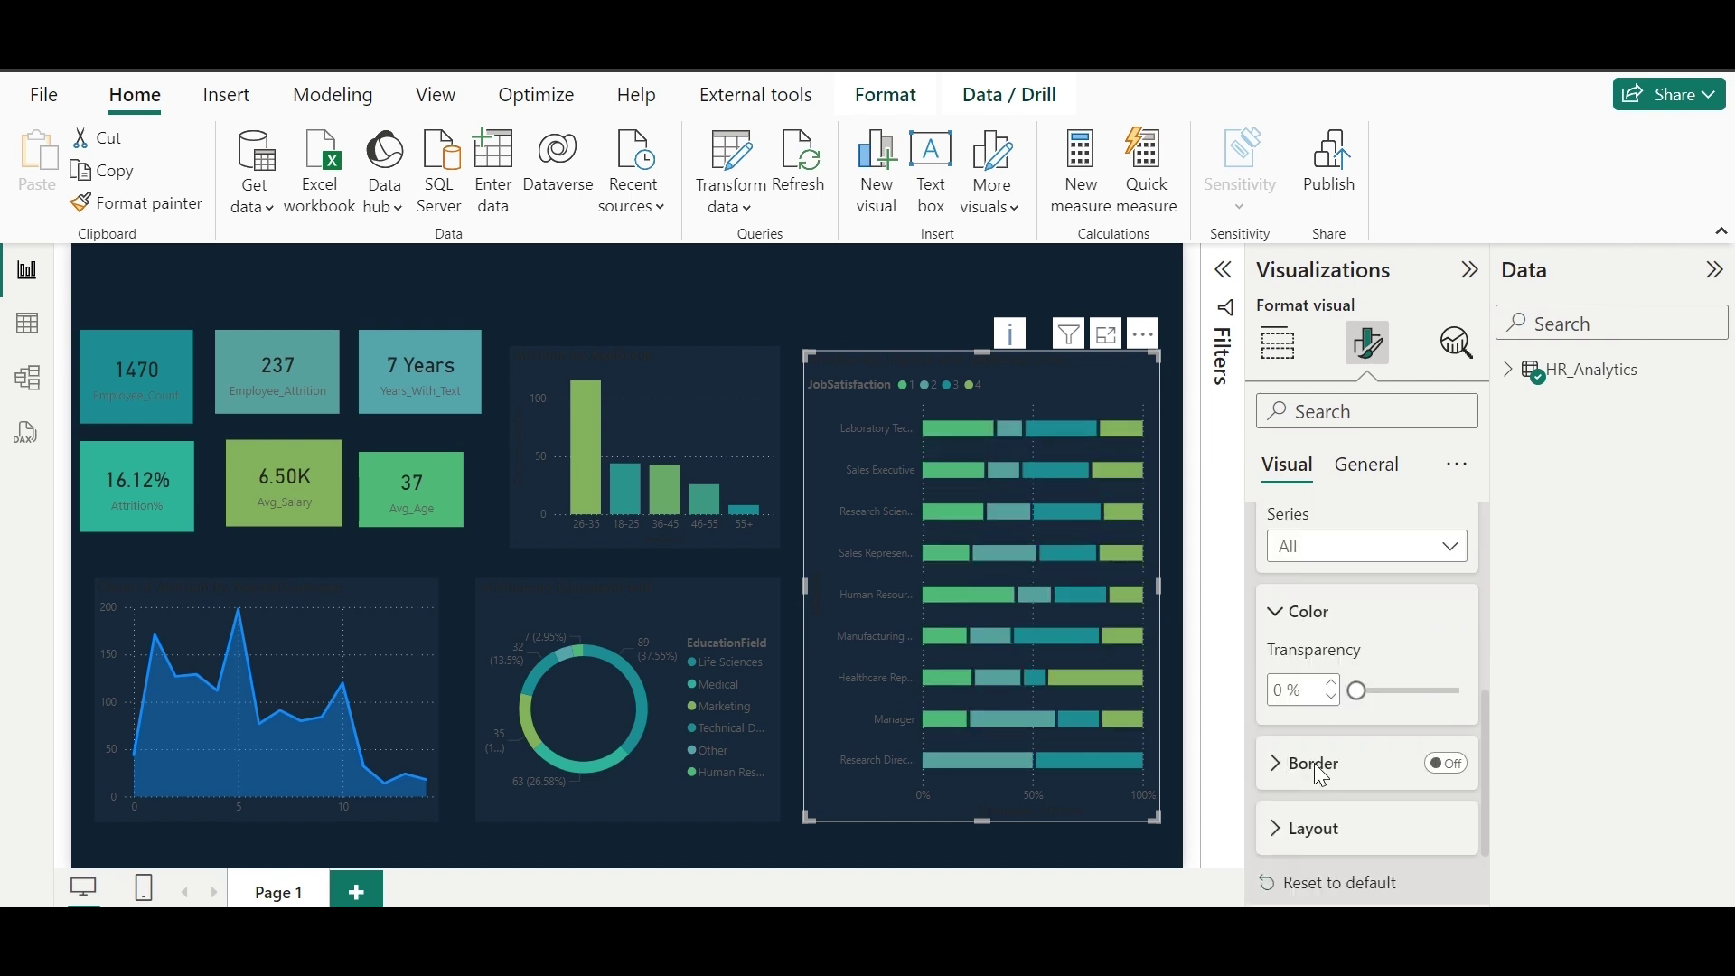
Step: Slightly reduce the space between categories in the JobSatisfaction chart so the bars are thicker
scroll(1310, 561, up, 4)
scroll(1337, 749, down, 5)
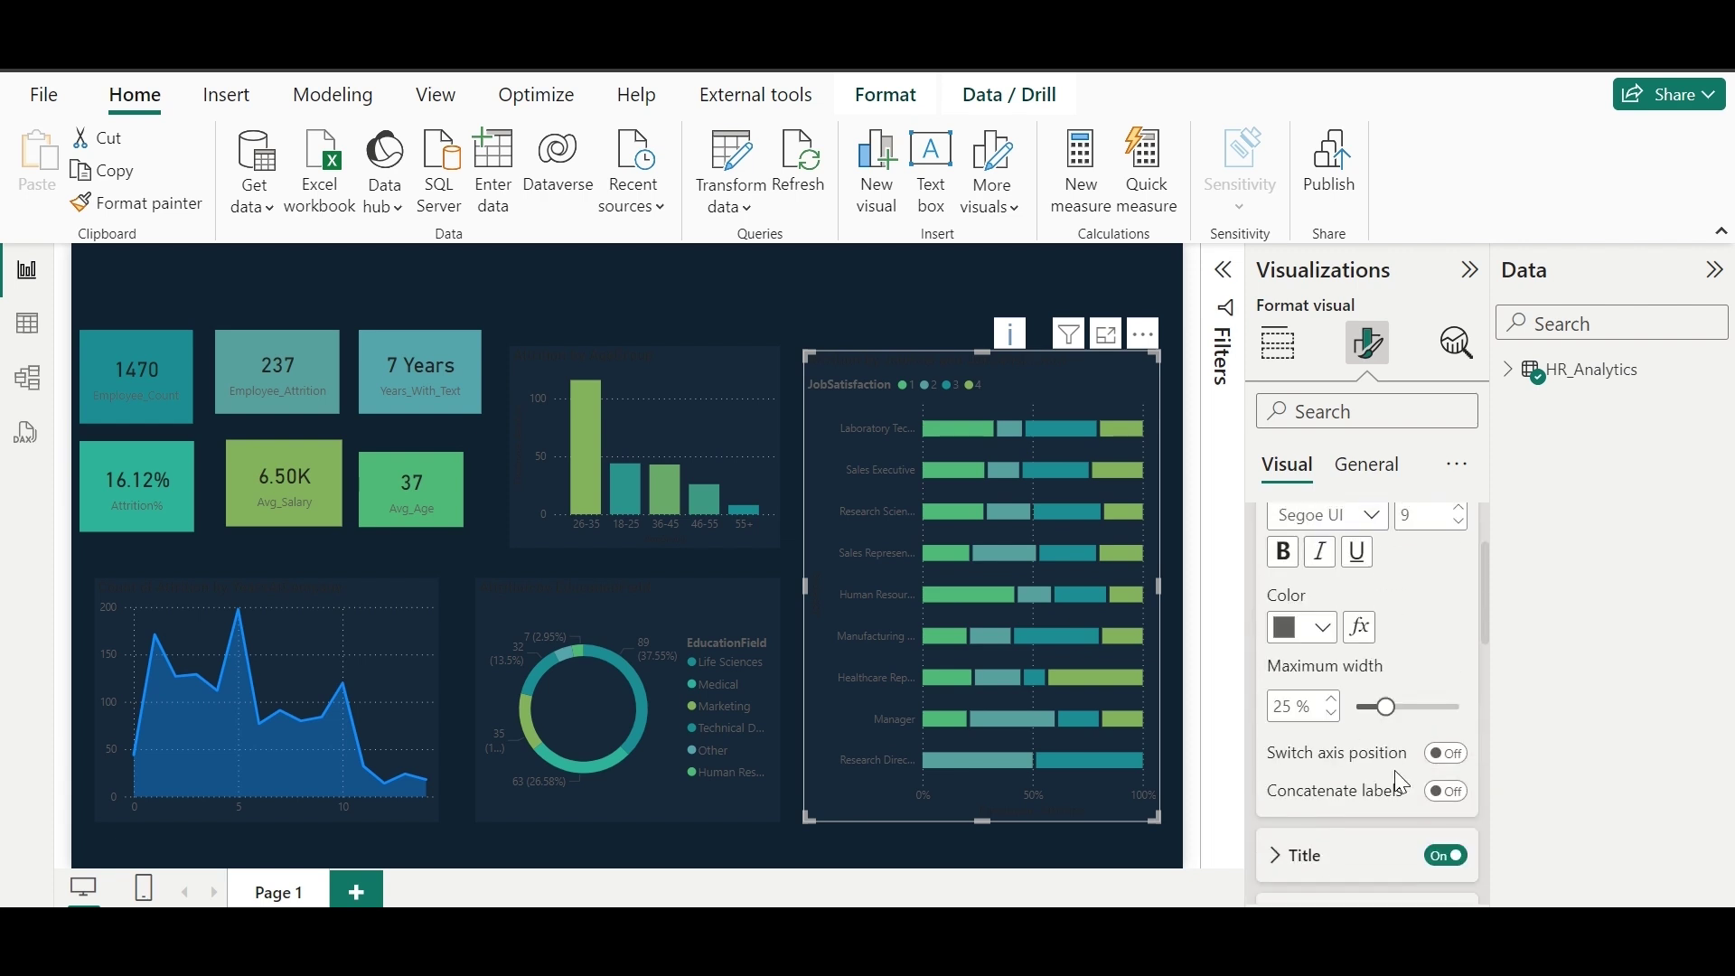
scroll(1438, 716, down, 5)
click(1437, 716)
scroll(1343, 697, down, 1)
drag(1433, 748, 1419, 745)
click(1302, 596)
Step: Set the attrition area chart's line type to Smooth and its Count of Attrition color to green
click(262, 686)
scroll(1344, 686, up, 3)
click(1301, 530)
scroll(1323, 723, down, 5)
click(1365, 770)
click(1337, 859)
click(1328, 772)
click(1332, 836)
click(1332, 836)
click(1300, 728)
click(1337, 298)
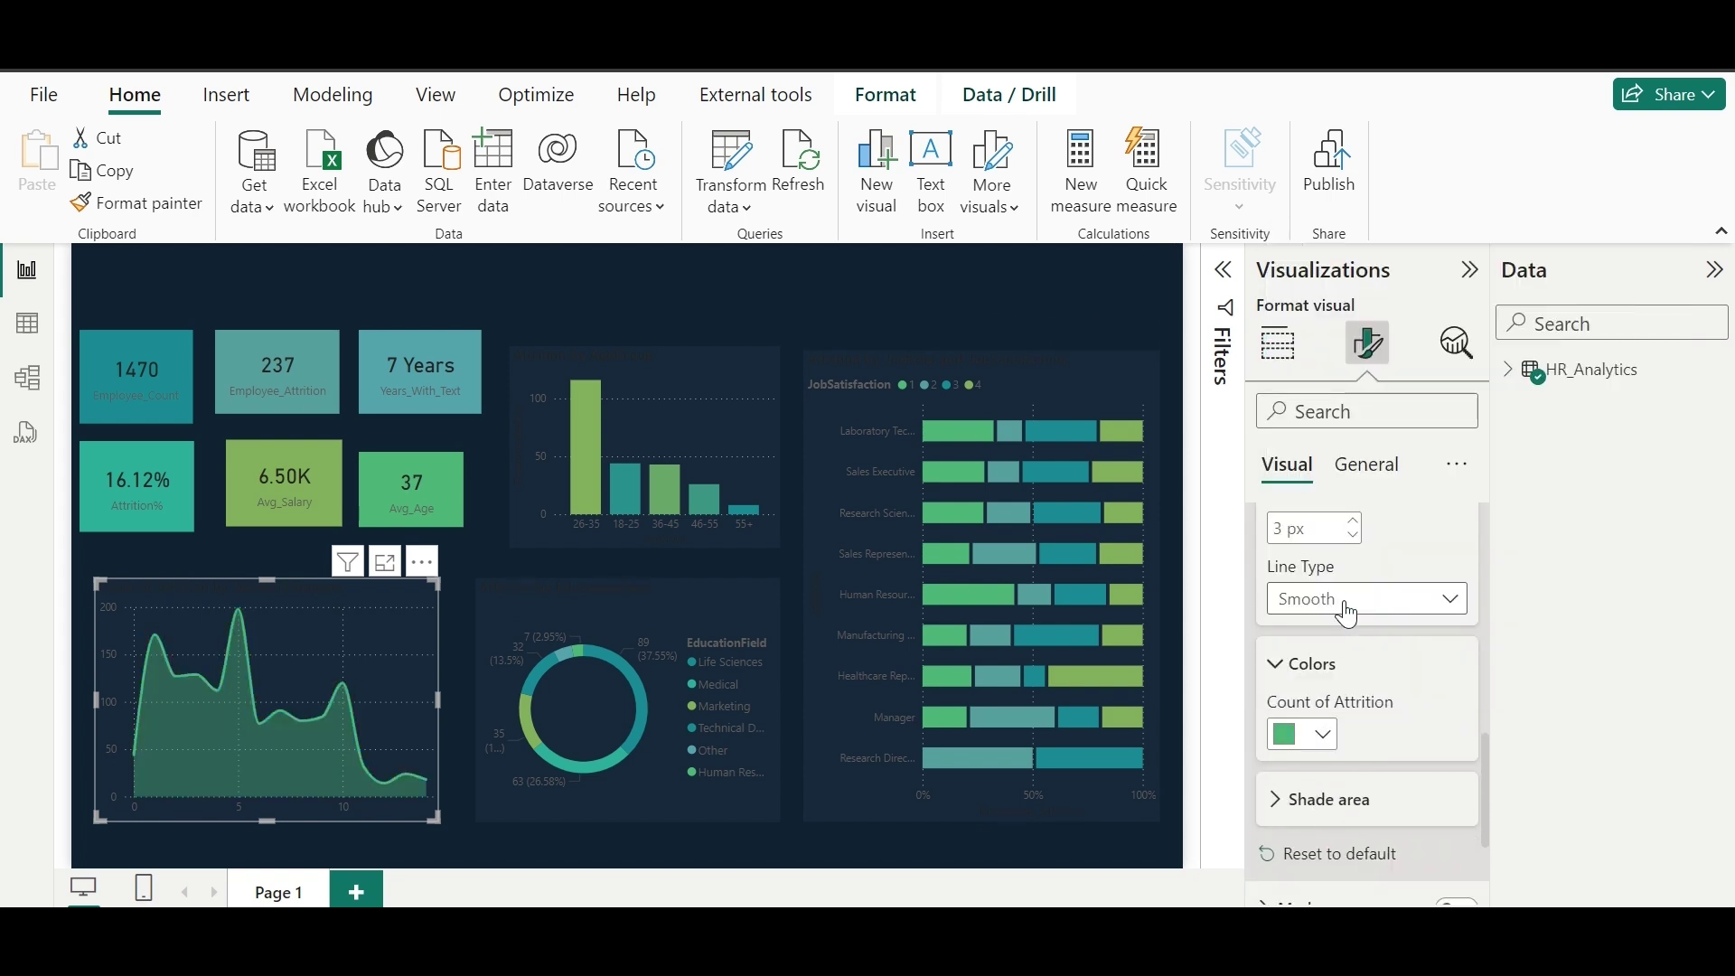
Step: Turn off the gridlines of the attrition area chart
scroll(1355, 689, up, 10)
click(1366, 463)
click(1287, 464)
scroll(1287, 632, down, 1)
click(1305, 725)
click(1446, 562)
Step: Turn off the horizontal gridlines of the AgeGroup chart and the vertical gridlines of the JobSatisfaction chart
click(643, 443)
click(1112, 366)
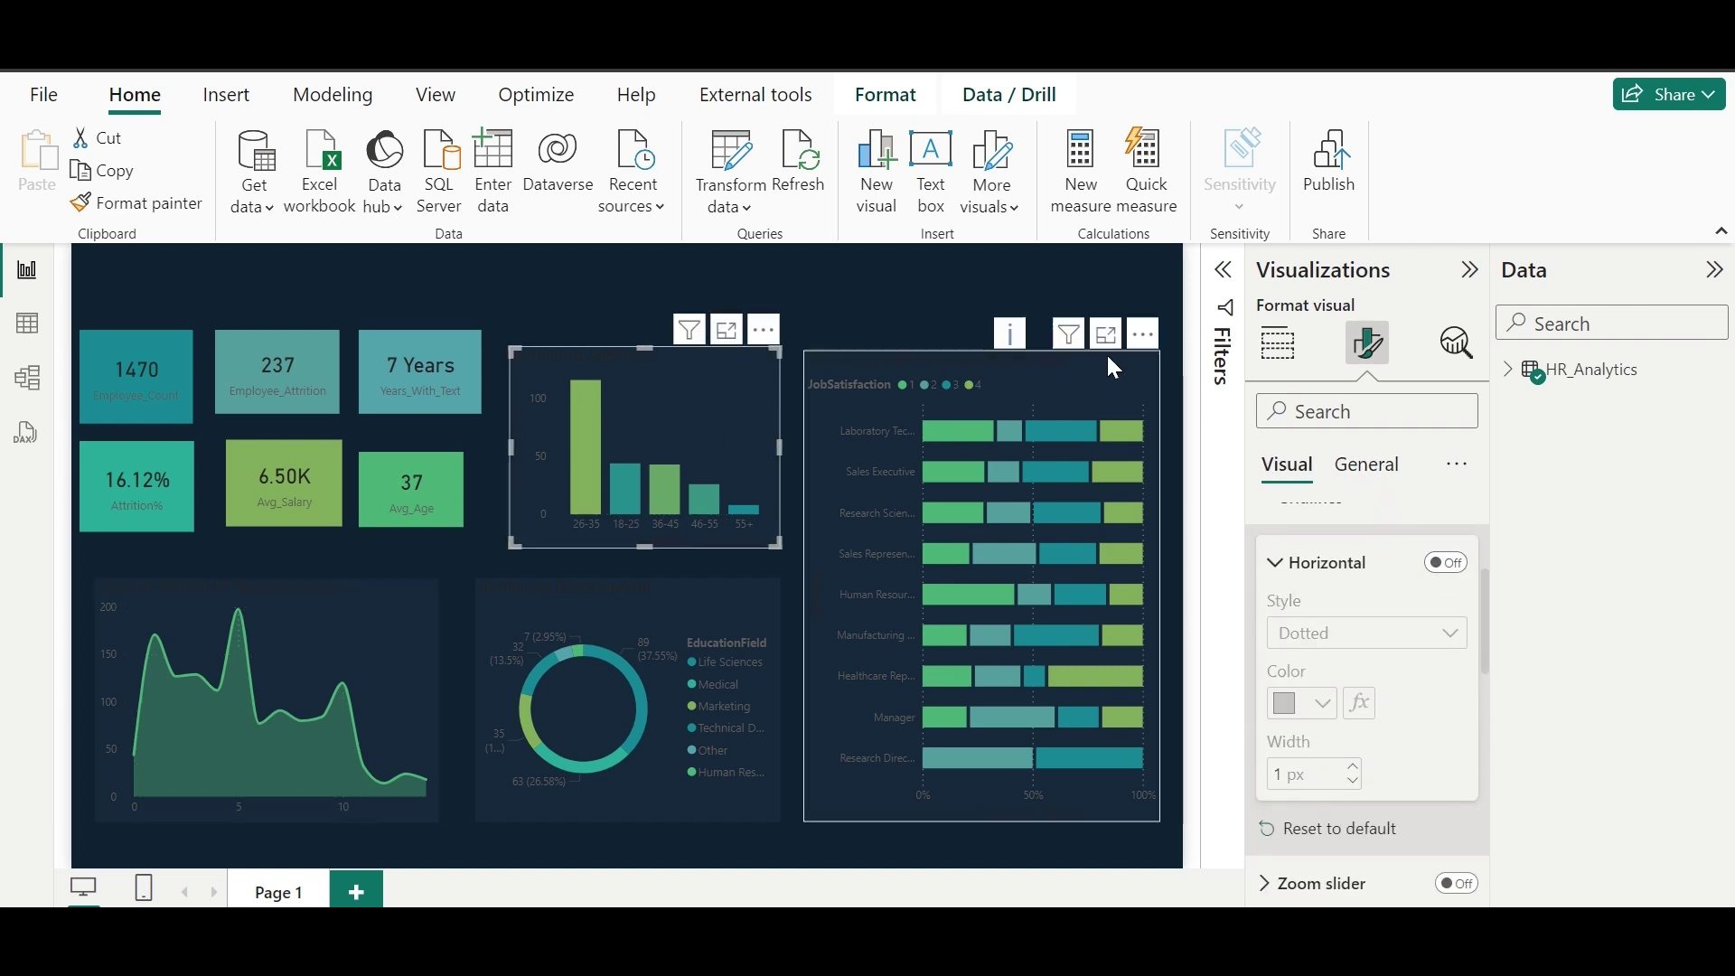
click(1446, 562)
Step: Move the six KPI cards slightly down and right, and widen the attrition area chart beneath them
drag(293, 374, 305, 390)
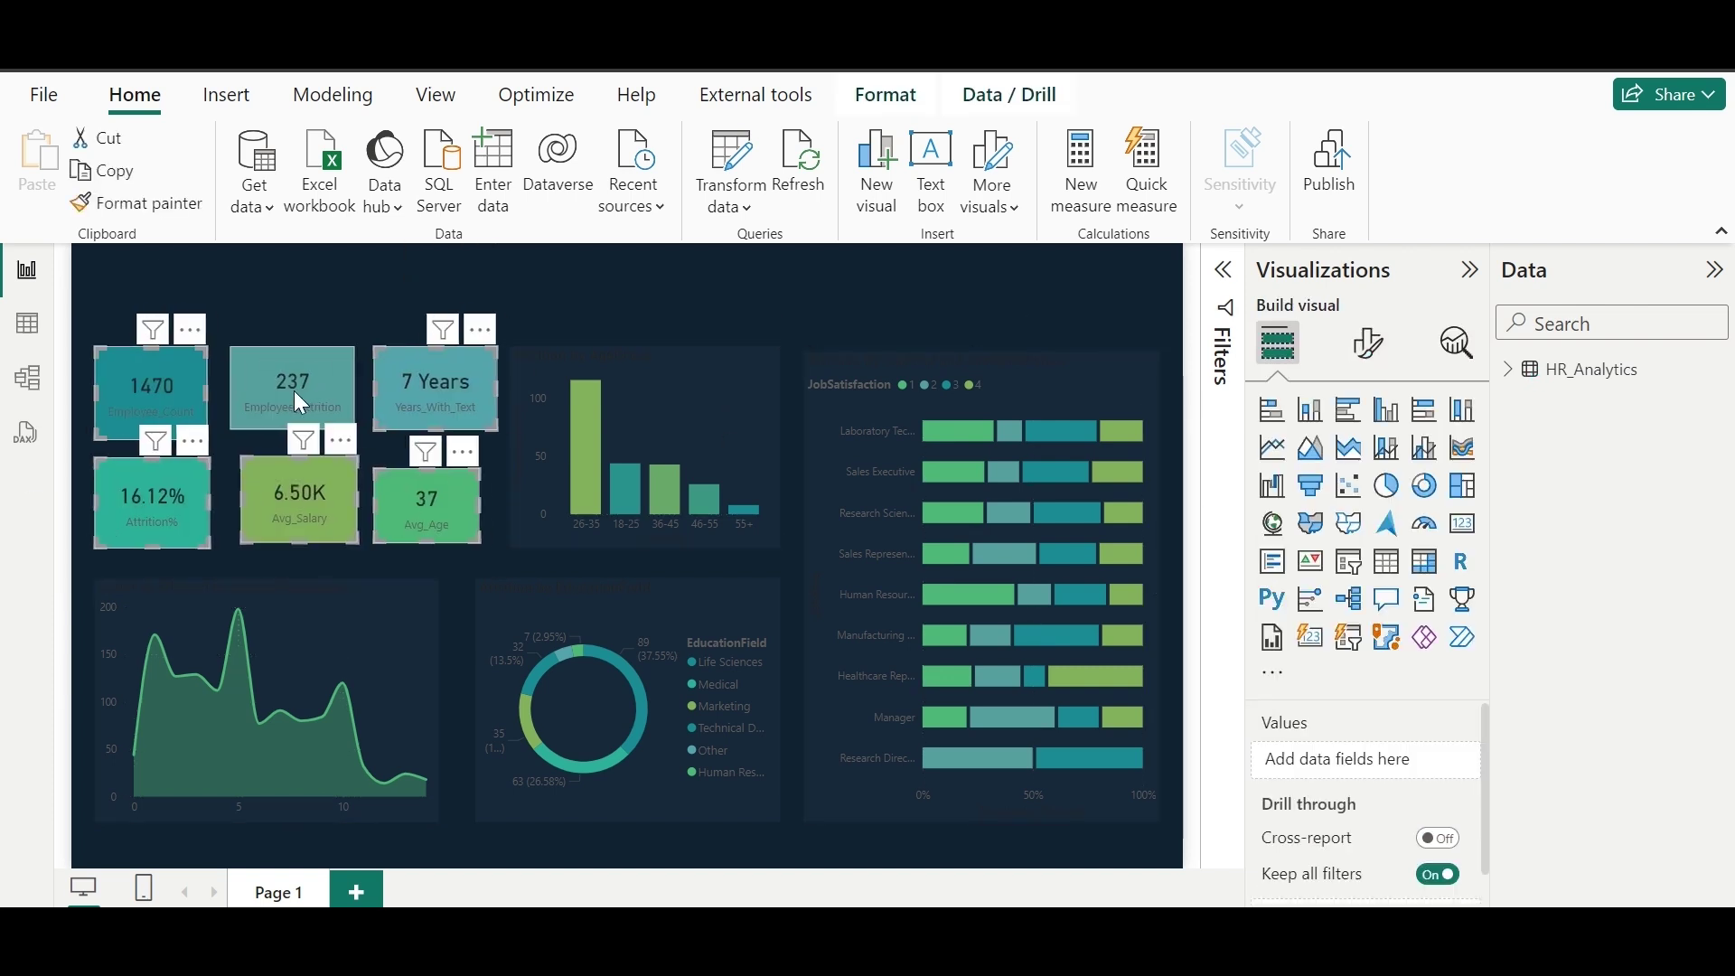
click(425, 484)
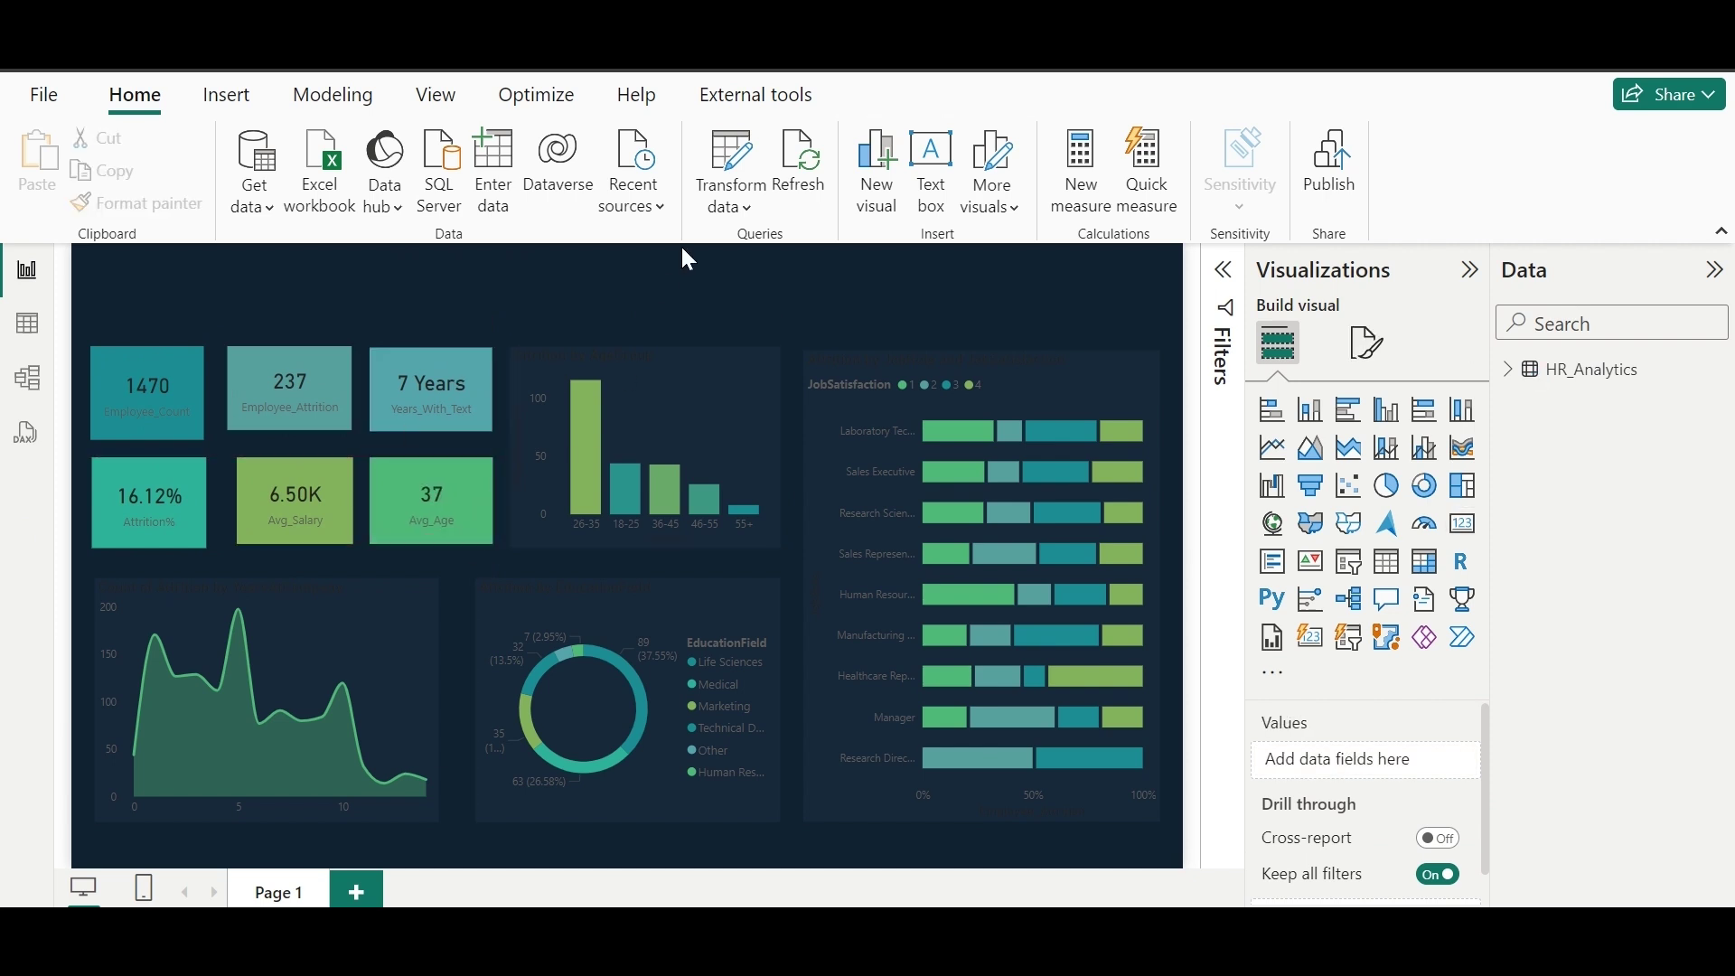
click(424, 587)
drag(437, 581, 560, 582)
Step: Narrow the JobSatisfaction chart from its left side and widen the AgeGroup chart toward it
click(807, 354)
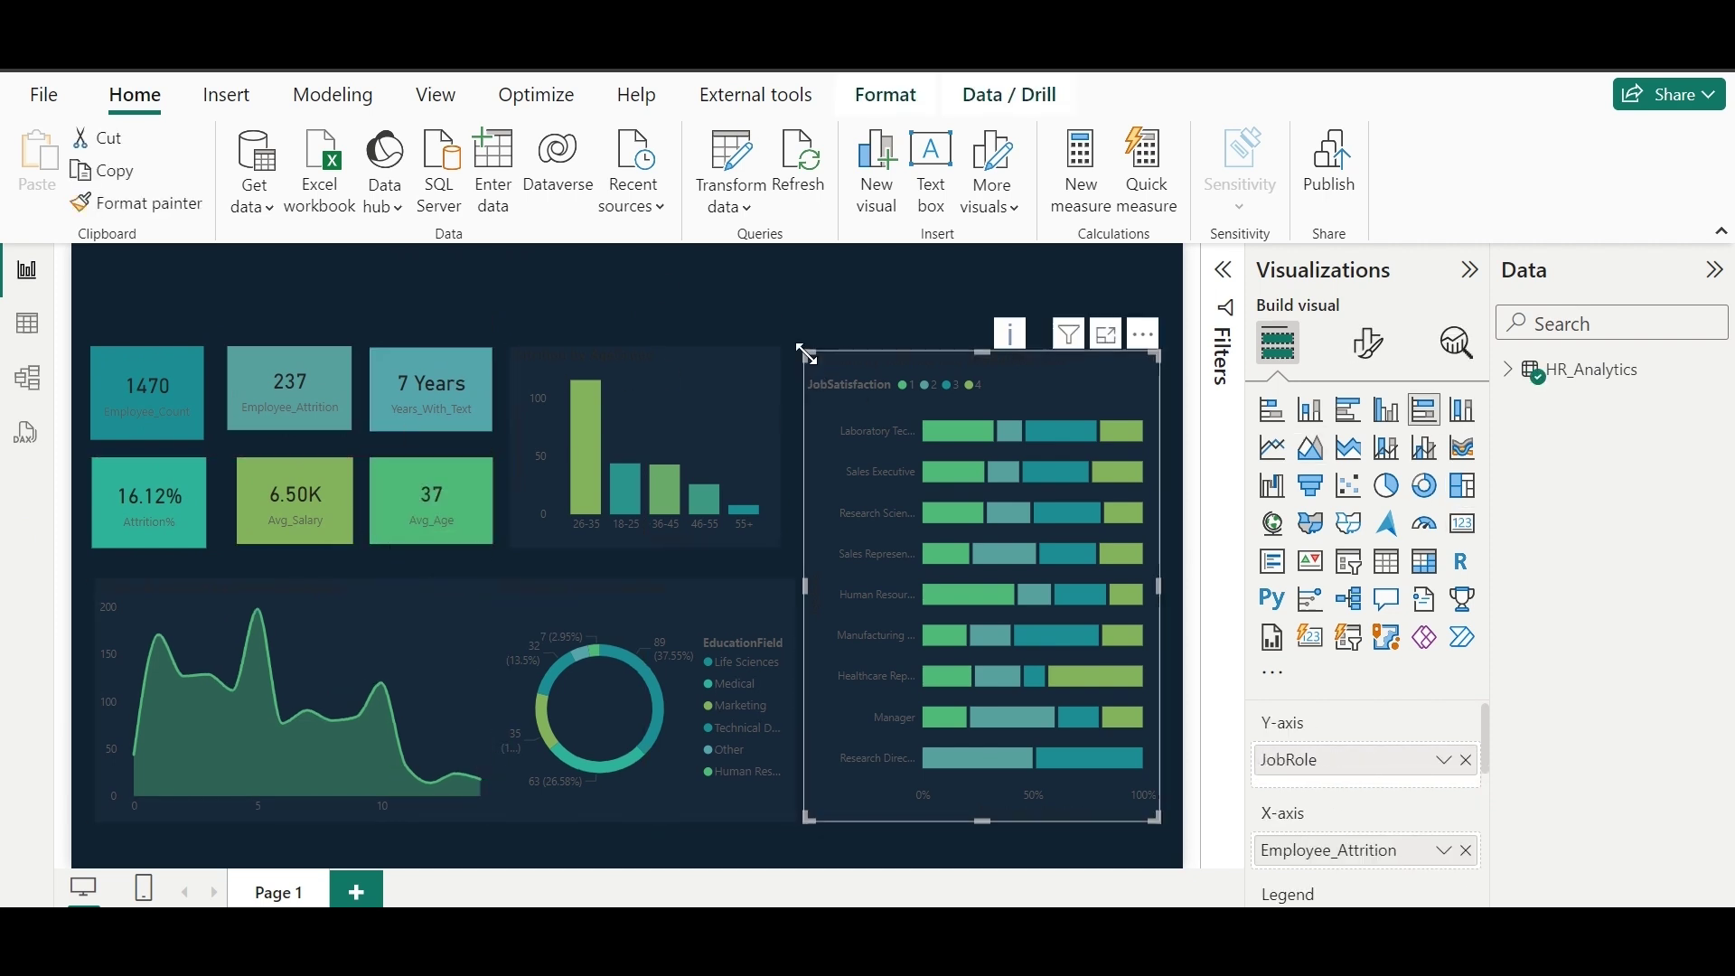
drag(806, 354, 842, 351)
drag(705, 415, 736, 416)
Step: Resize and reposition the donut chart and area chart to line up with the visuals above them
click(513, 588)
drag(539, 542, 532, 588)
click(457, 606)
drag(486, 700, 494, 700)
click(588, 318)
drag(93, 328, 495, 553)
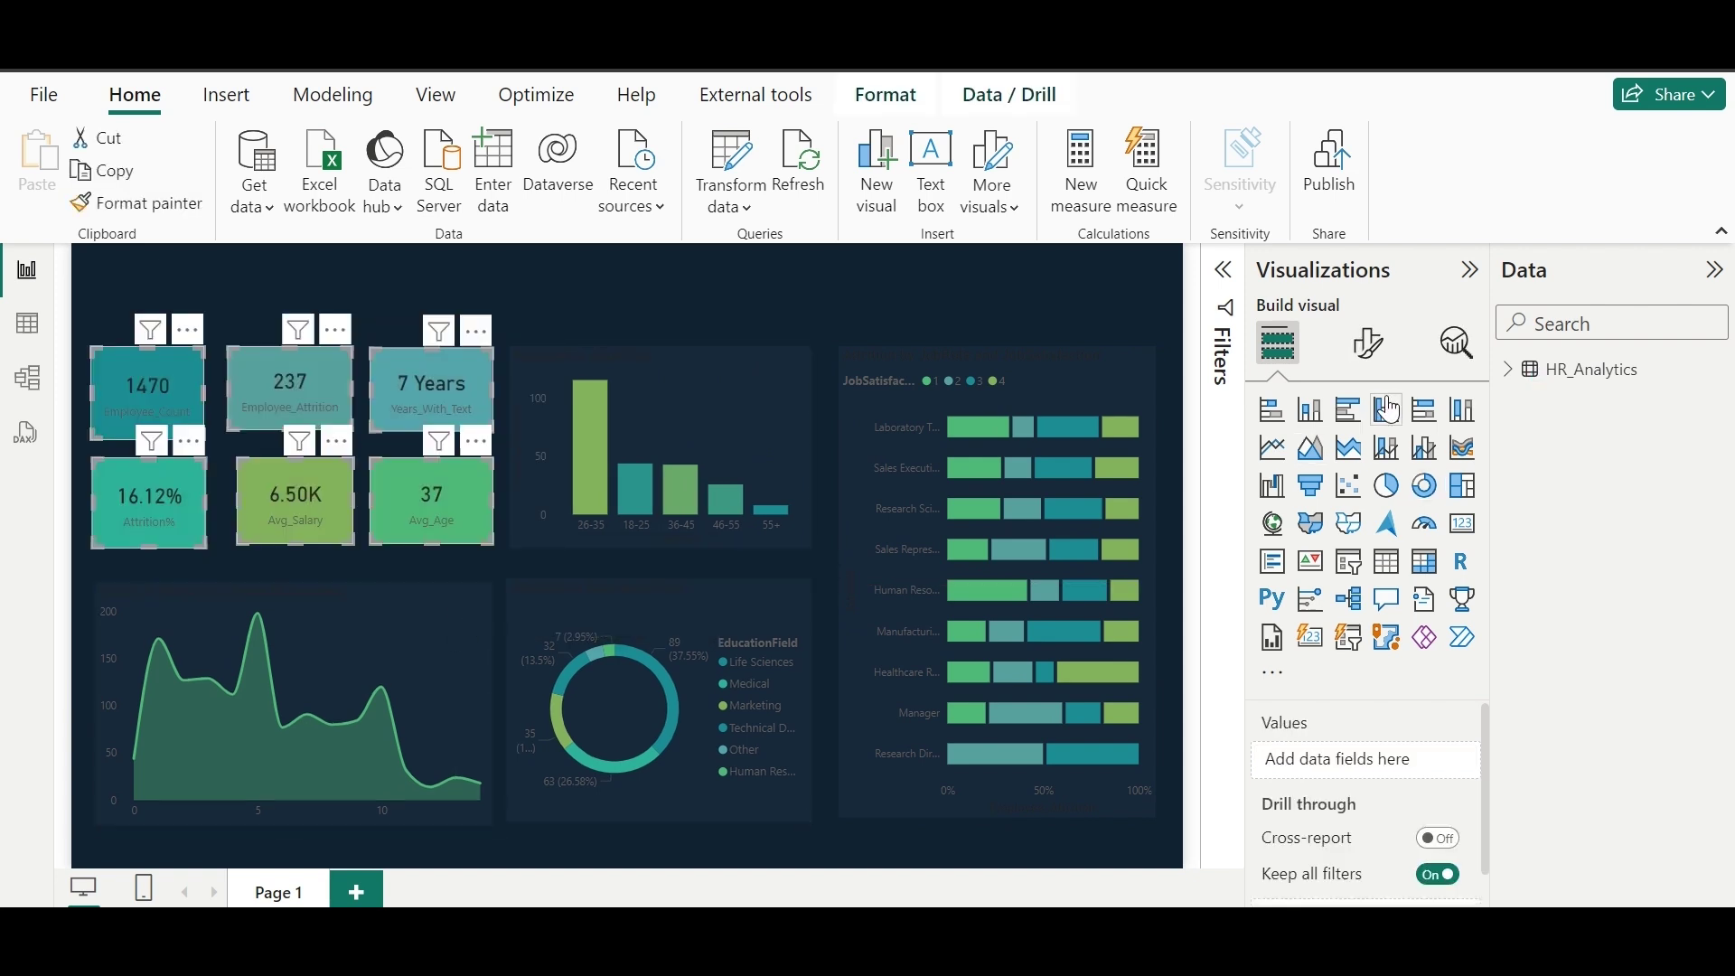
click(1367, 343)
Step: Style the Years_With_Text card's callout value in white with the bold Segoe UI font
click(454, 381)
click(1322, 734)
click(1615, 617)
scroll(1317, 620, up, 2)
click(1316, 620)
click(1364, 395)
scroll(1388, 850, down, 2)
scroll(1374, 581, up, 2)
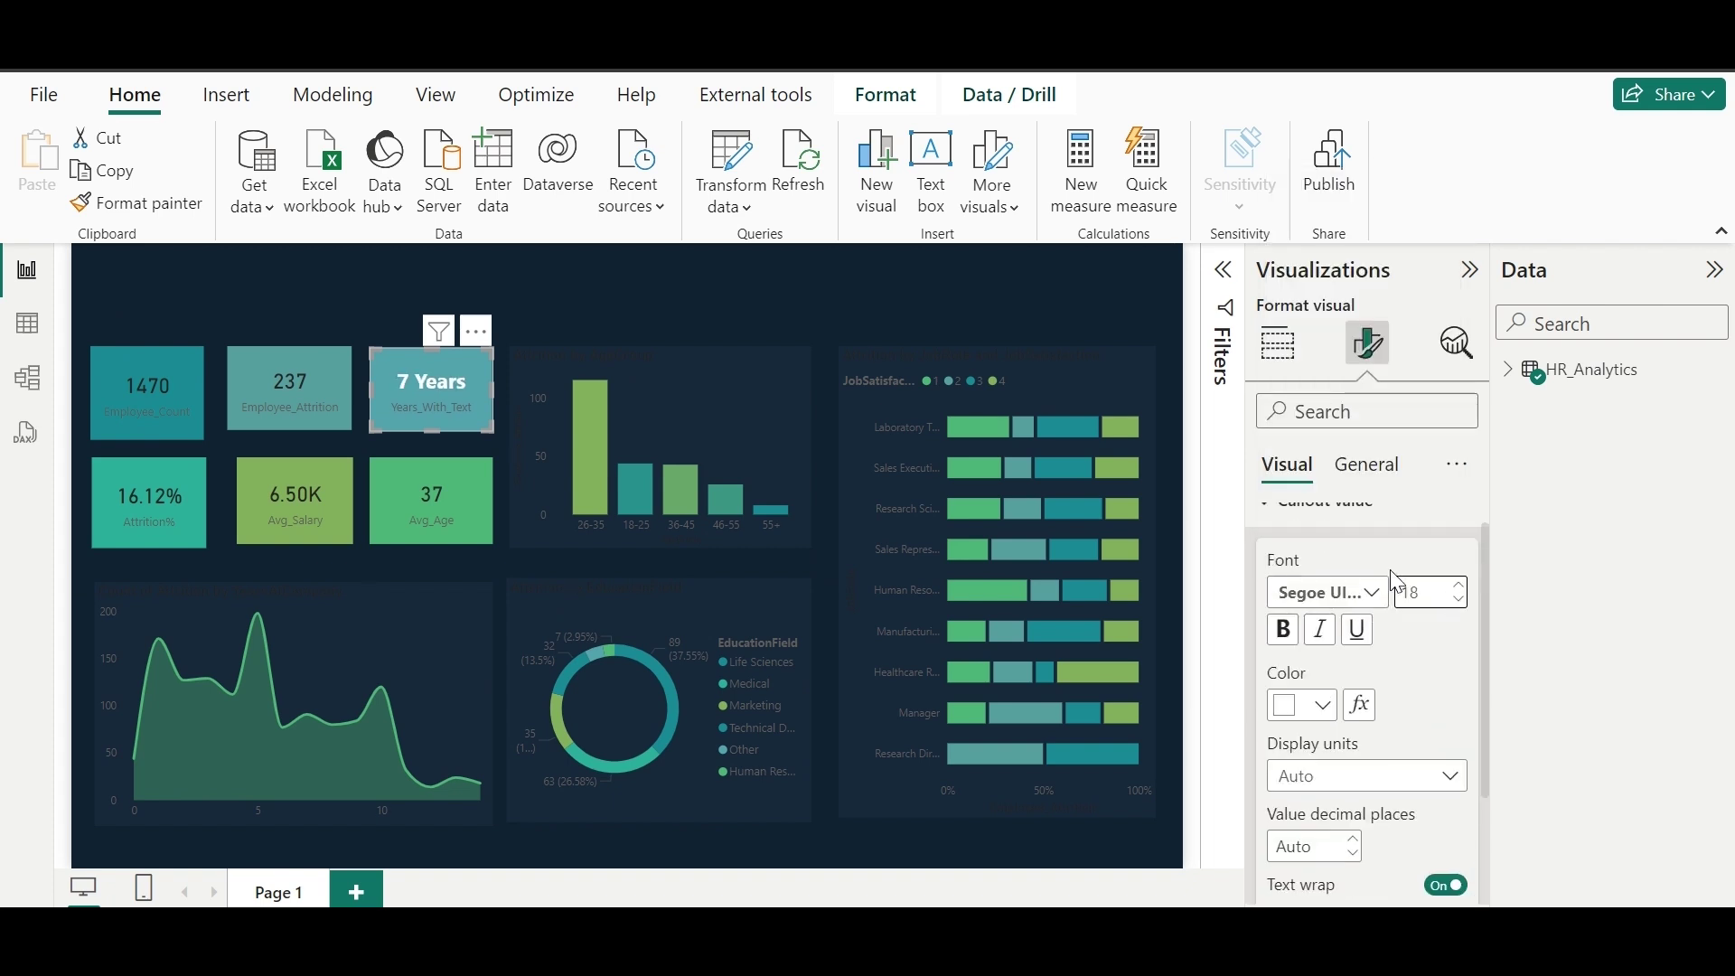
scroll(1460, 611, down, 2)
Step: Make the Years_With_Text card's category label bold and white
click(1347, 875)
scroll(1347, 876, down, 3)
click(1321, 710)
click(1366, 540)
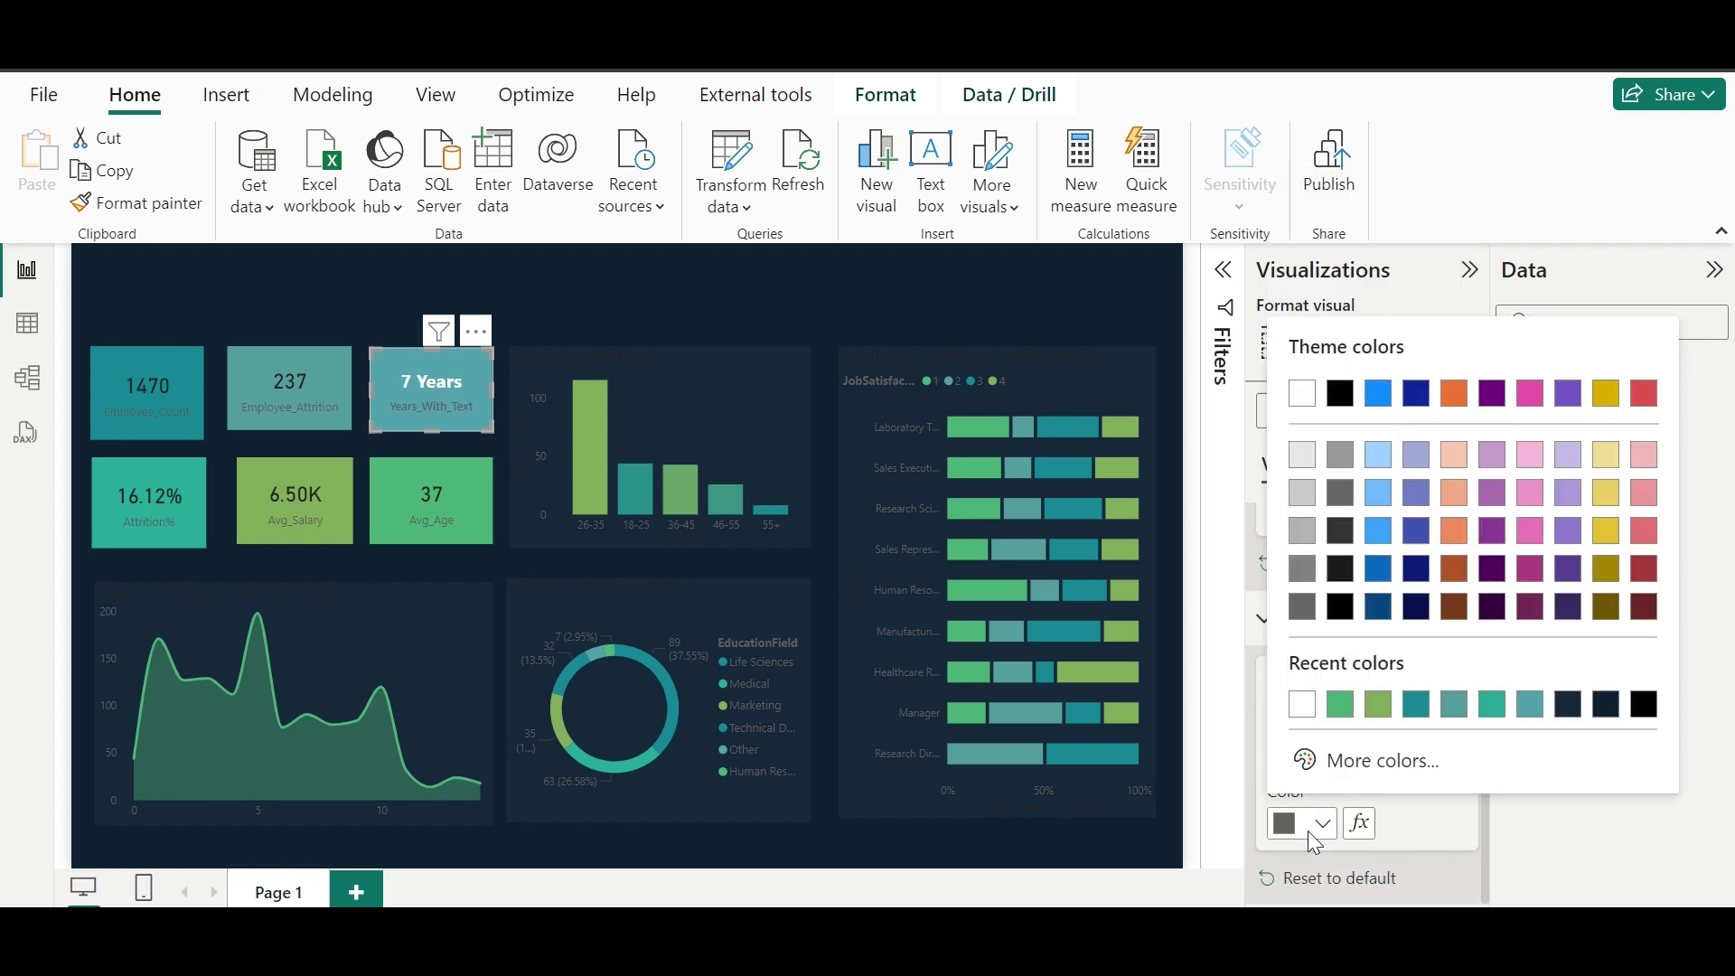
Step: Rename the Years_With_Text card's field to "Avg year at Company"
click(1280, 346)
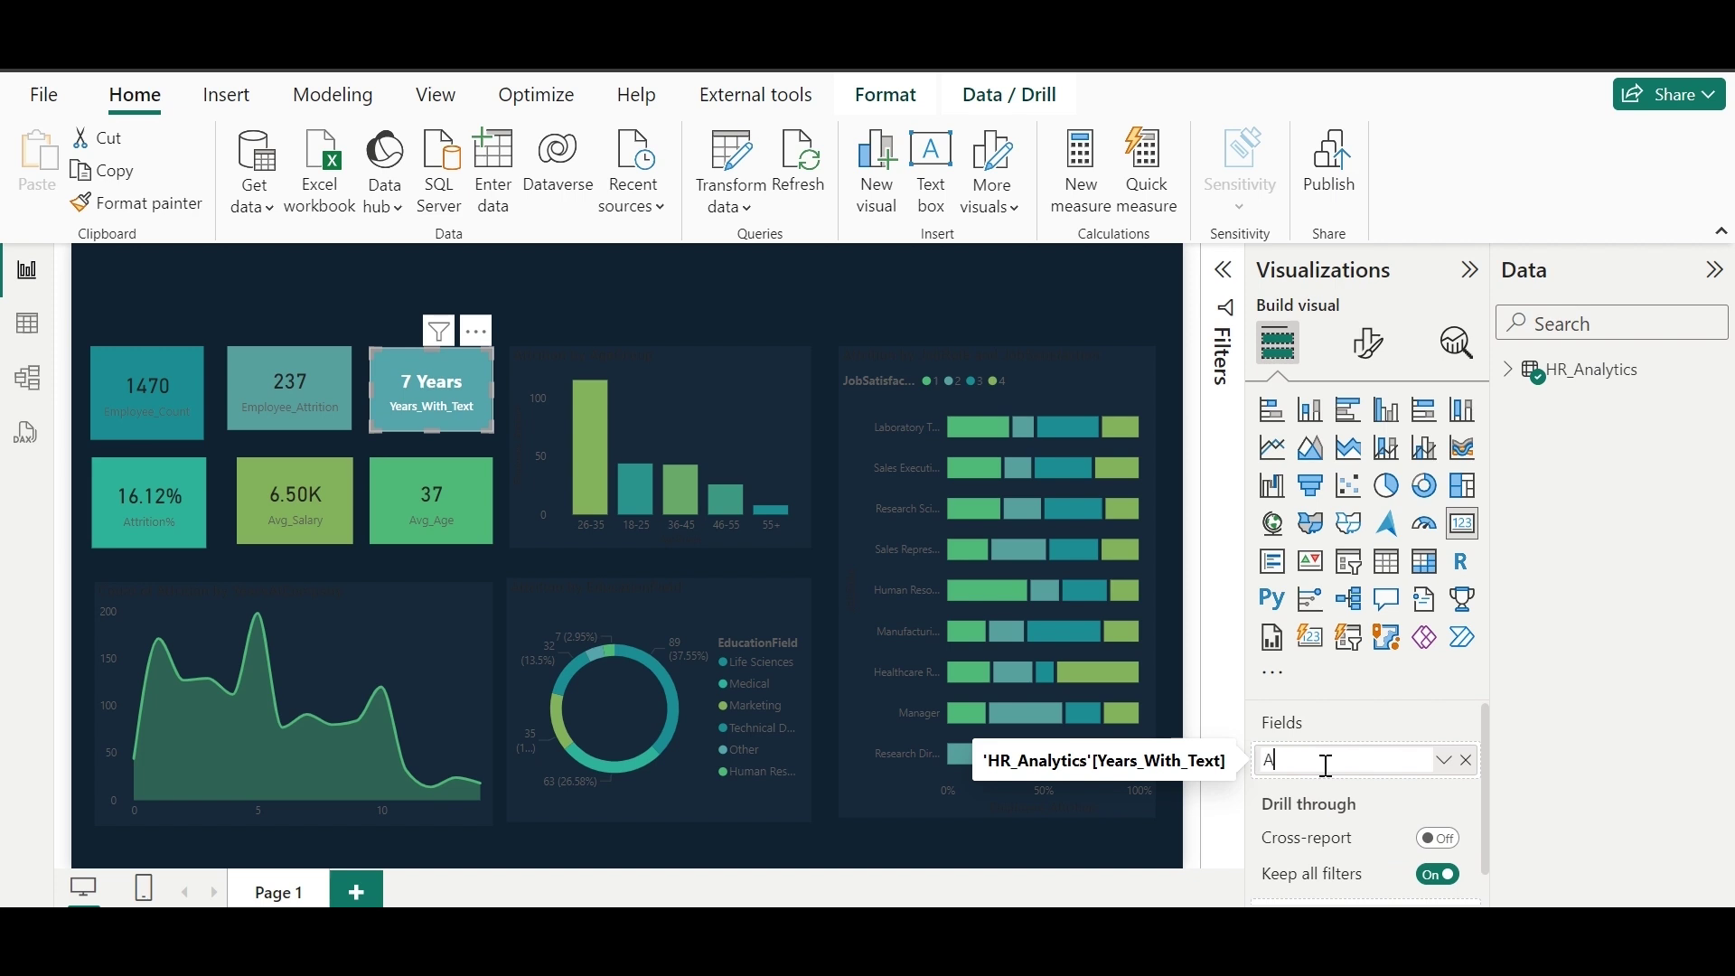
text(Avg year at Company)
key(Return)
Step: Rename the Employee_Attrition card's field to "Attrition"
key(shift+Tab)
double_click(1367, 759)
text(Attrition)
key(Return)
Step: Make the Attrition card's callout value bold and white, and its category label white
click(1369, 343)
click(1363, 519)
click(1327, 621)
click(1370, 520)
scroll(1364, 687, down, 5)
click(1302, 823)
click(1328, 388)
Step: Give the Employee_Count card a white category label and a white, bold Segoe UI callout value at size 17
click(164, 395)
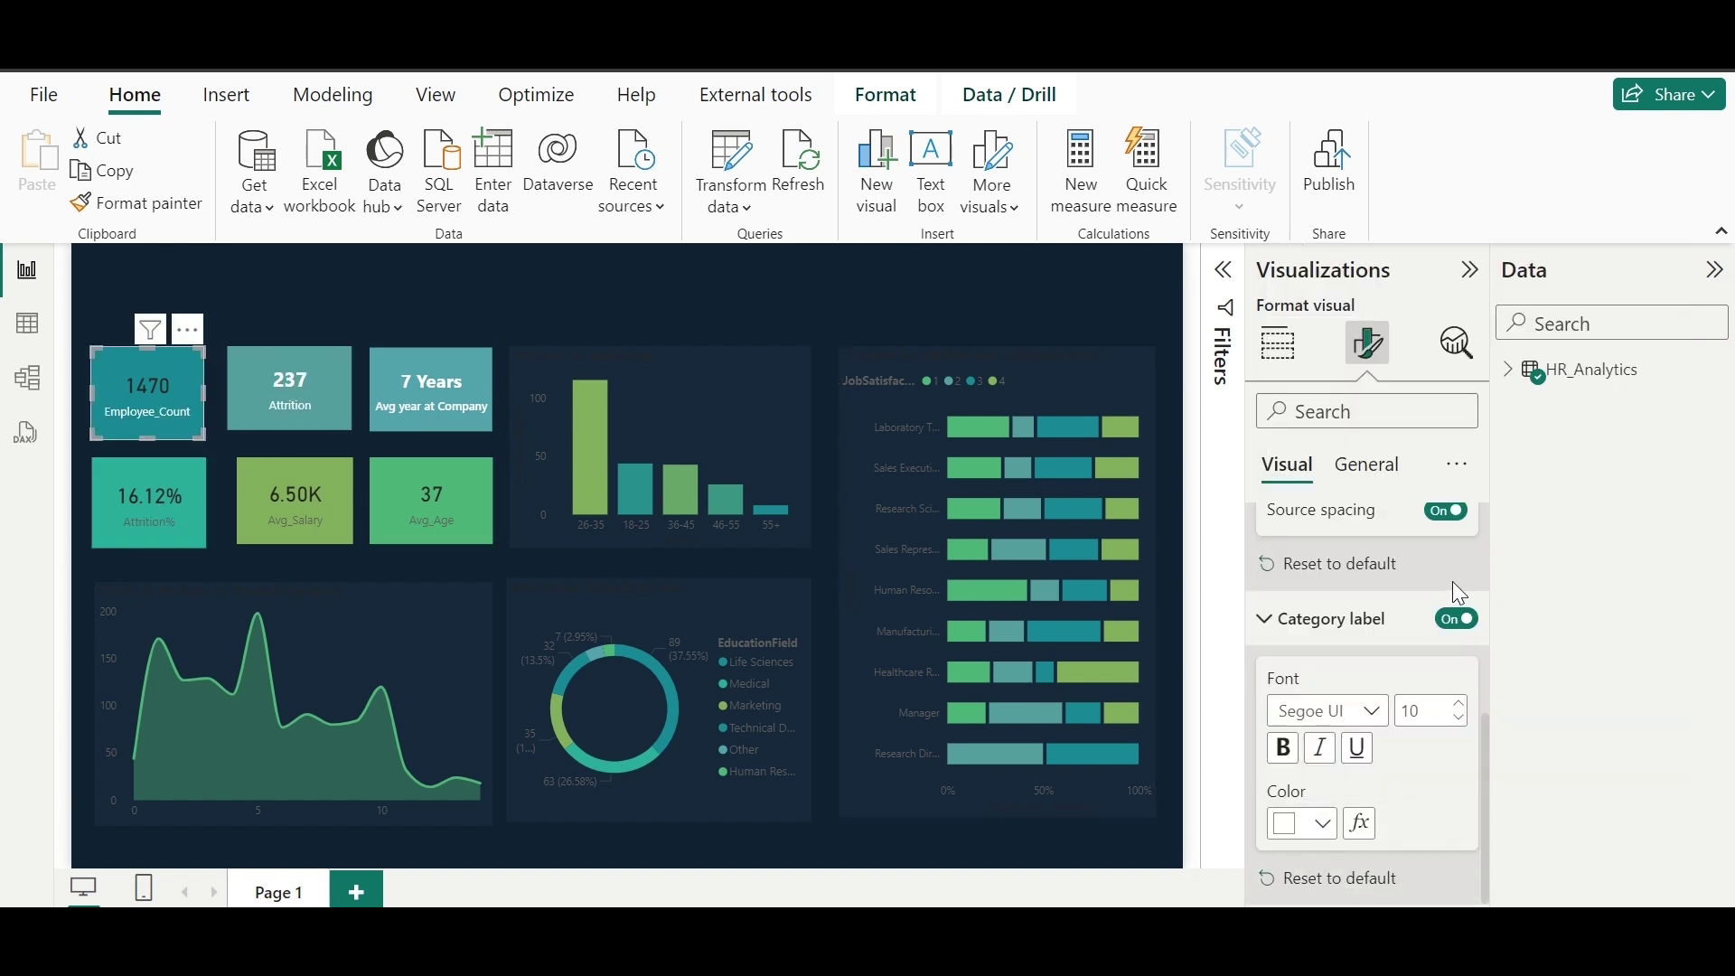
scroll(1370, 556, up, 3)
click(1370, 555)
click(1440, 506)
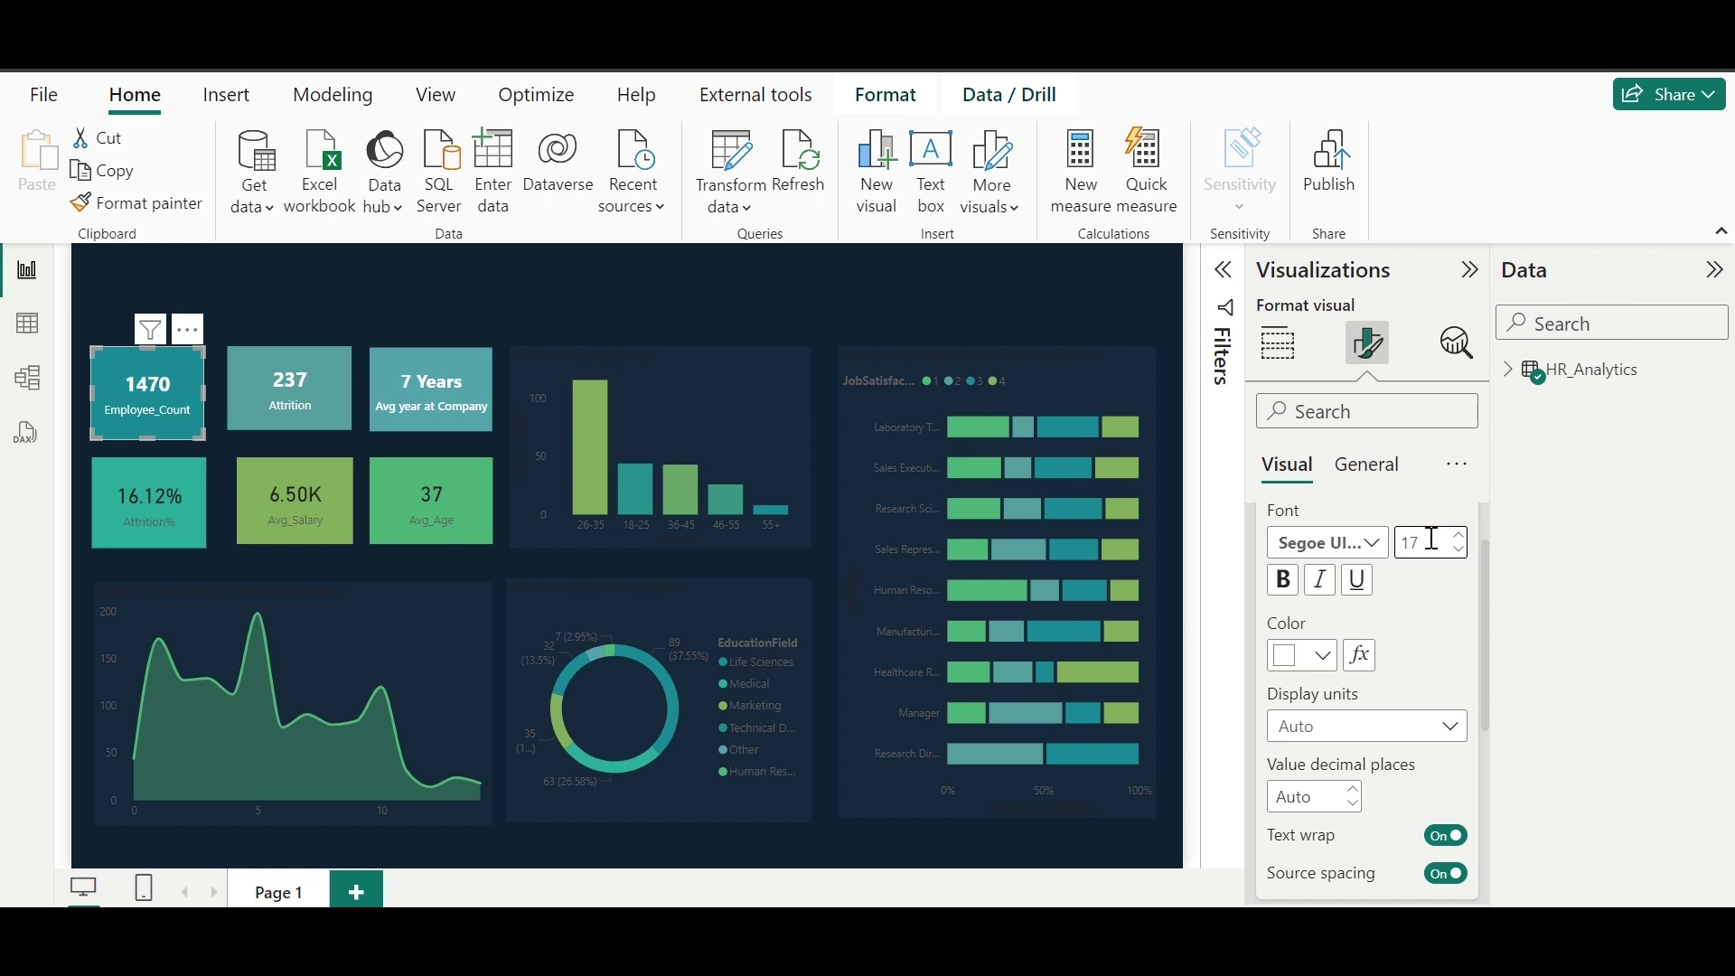
scroll(1428, 687, down, 5)
Step: Rename the Employee_Count card's field to "Total Employee"
click(1277, 343)
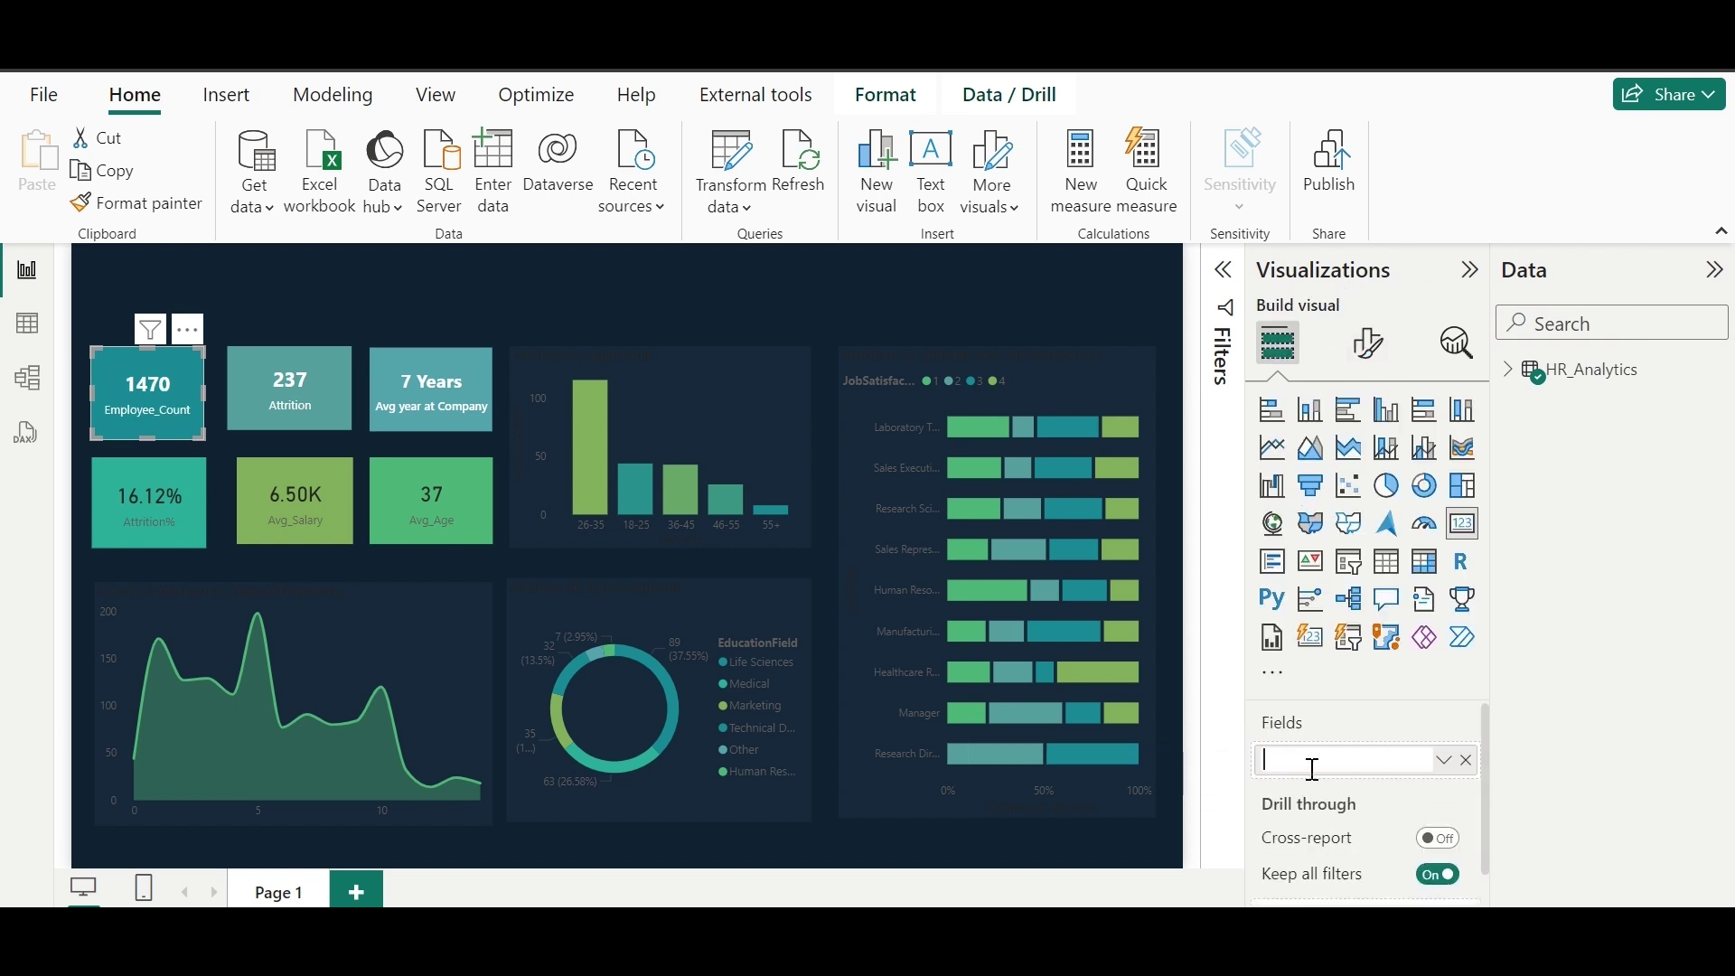
key(BackSpace)
key(BackSpace)
key(BackSpace)
key(BackSpace)
key(BackSpace)
key(Return)
Step: Make the Attrition% card's callout value bold and white, and its category label white
click(149, 501)
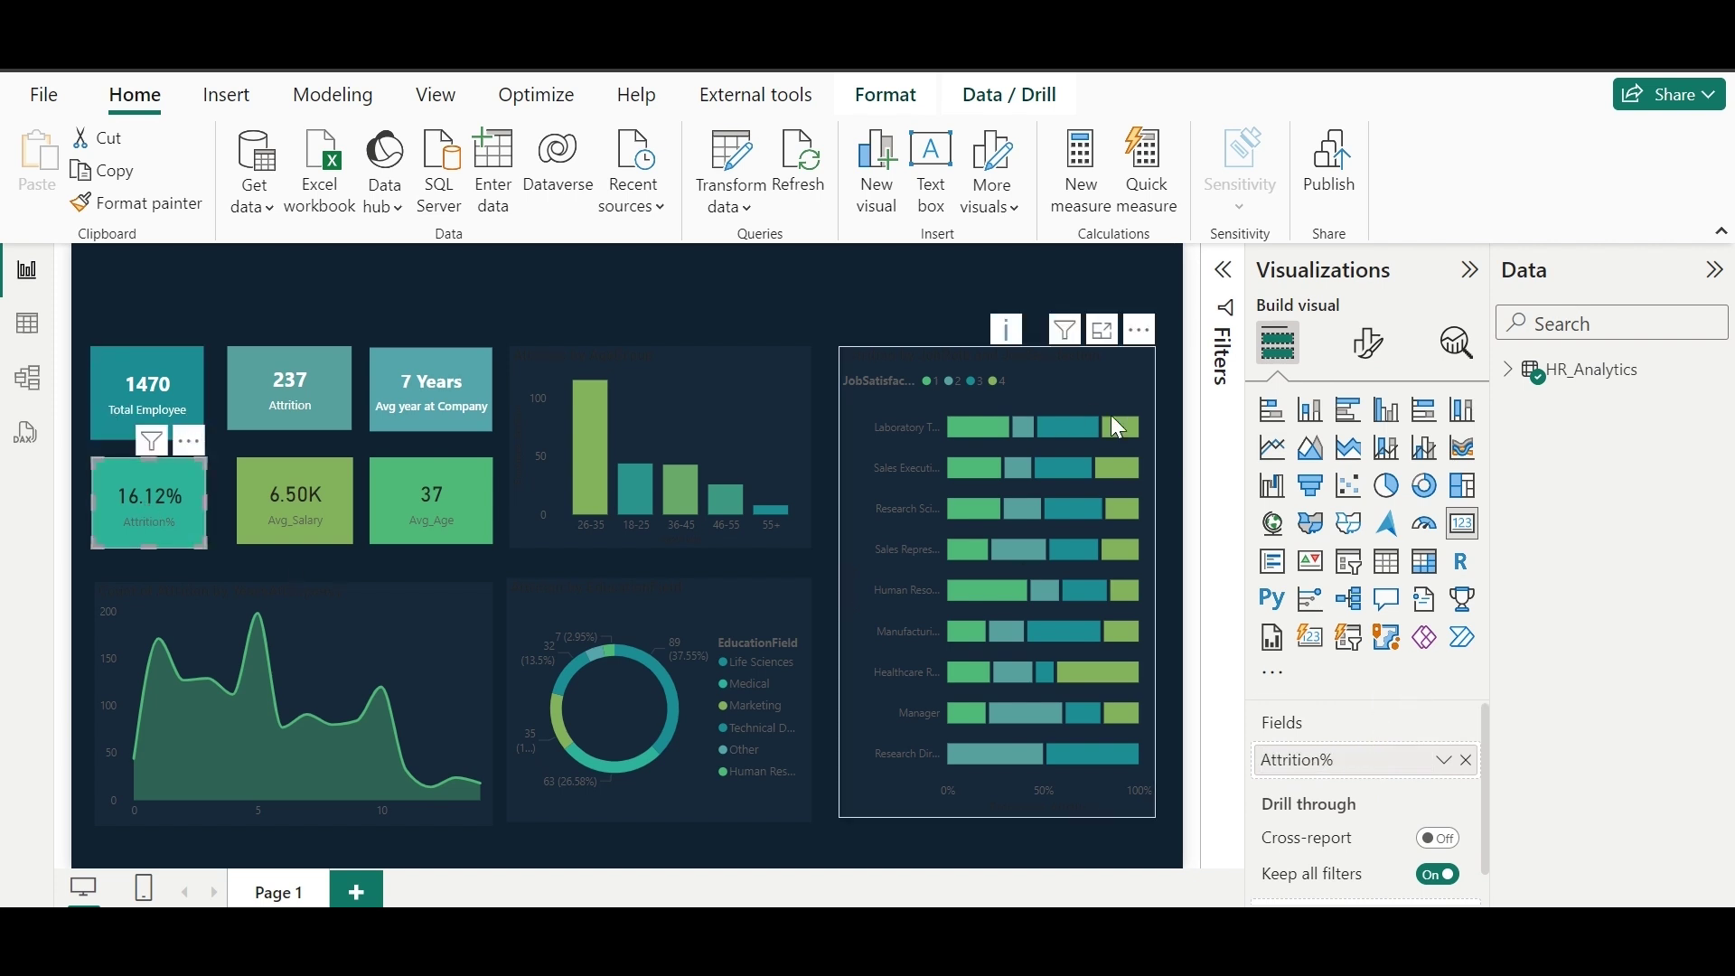
click(1371, 370)
click(1326, 614)
click(1432, 569)
click(1301, 727)
scroll(1301, 632, down, 5)
click(1301, 823)
click(1301, 701)
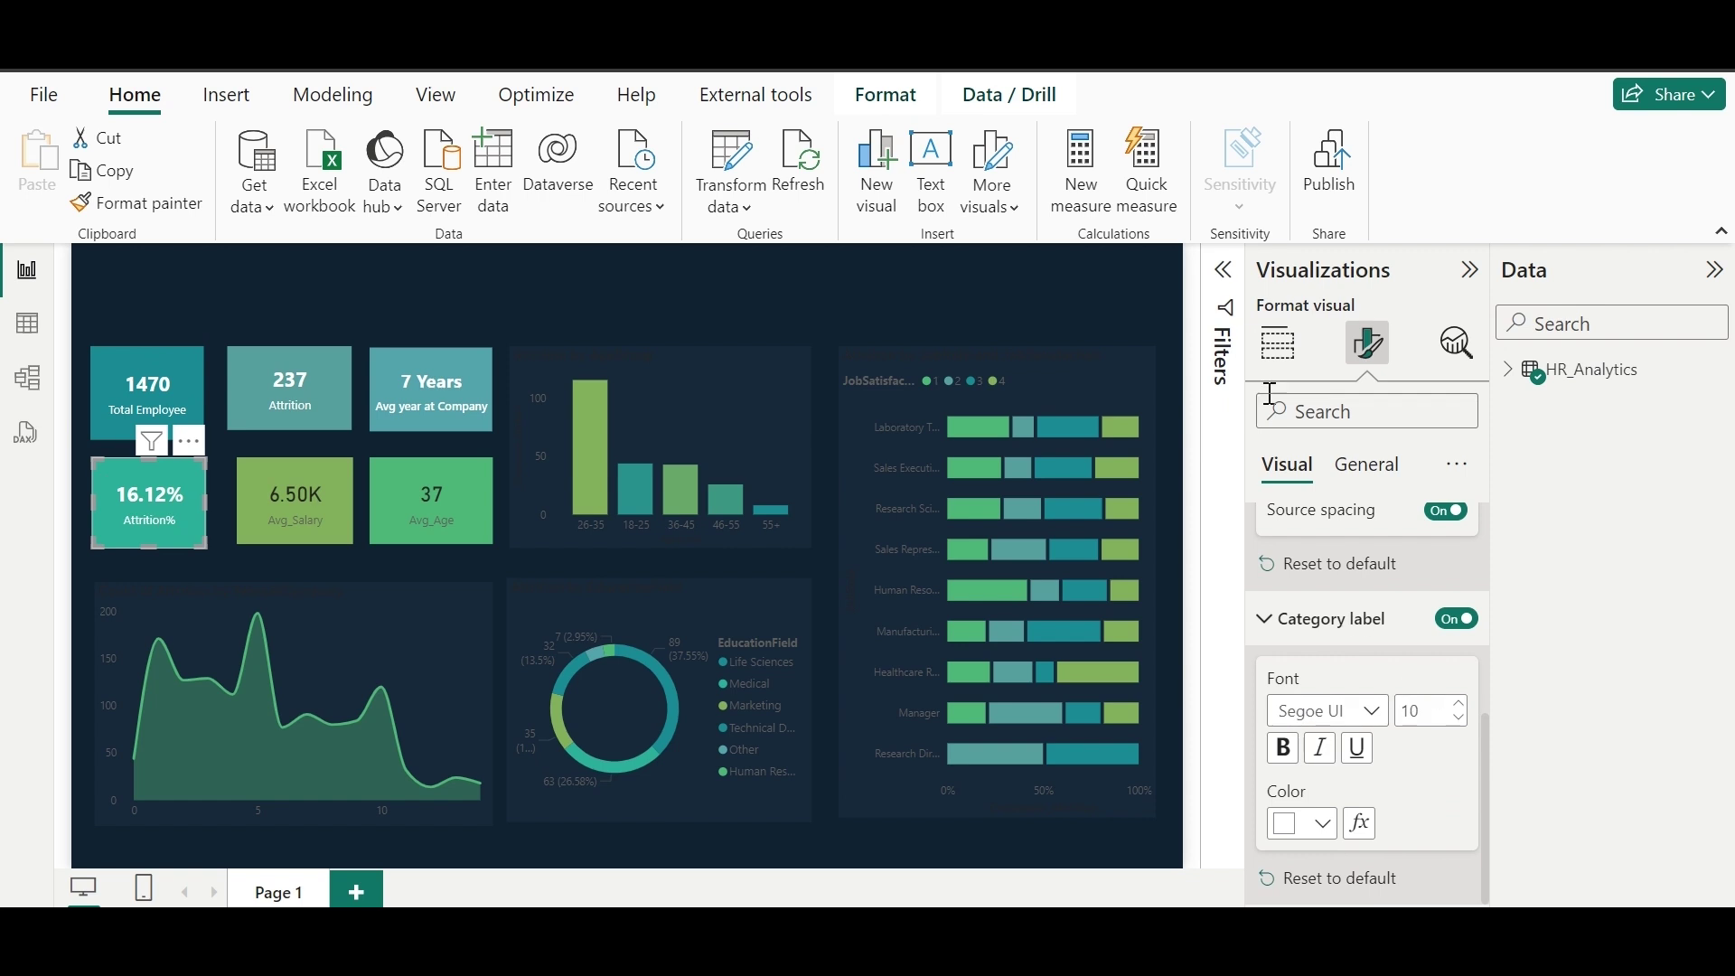
Step: Make the Avg_Salary card's callout value bold and white, and its category label white
click(294, 501)
click(1327, 622)
click(1440, 620)
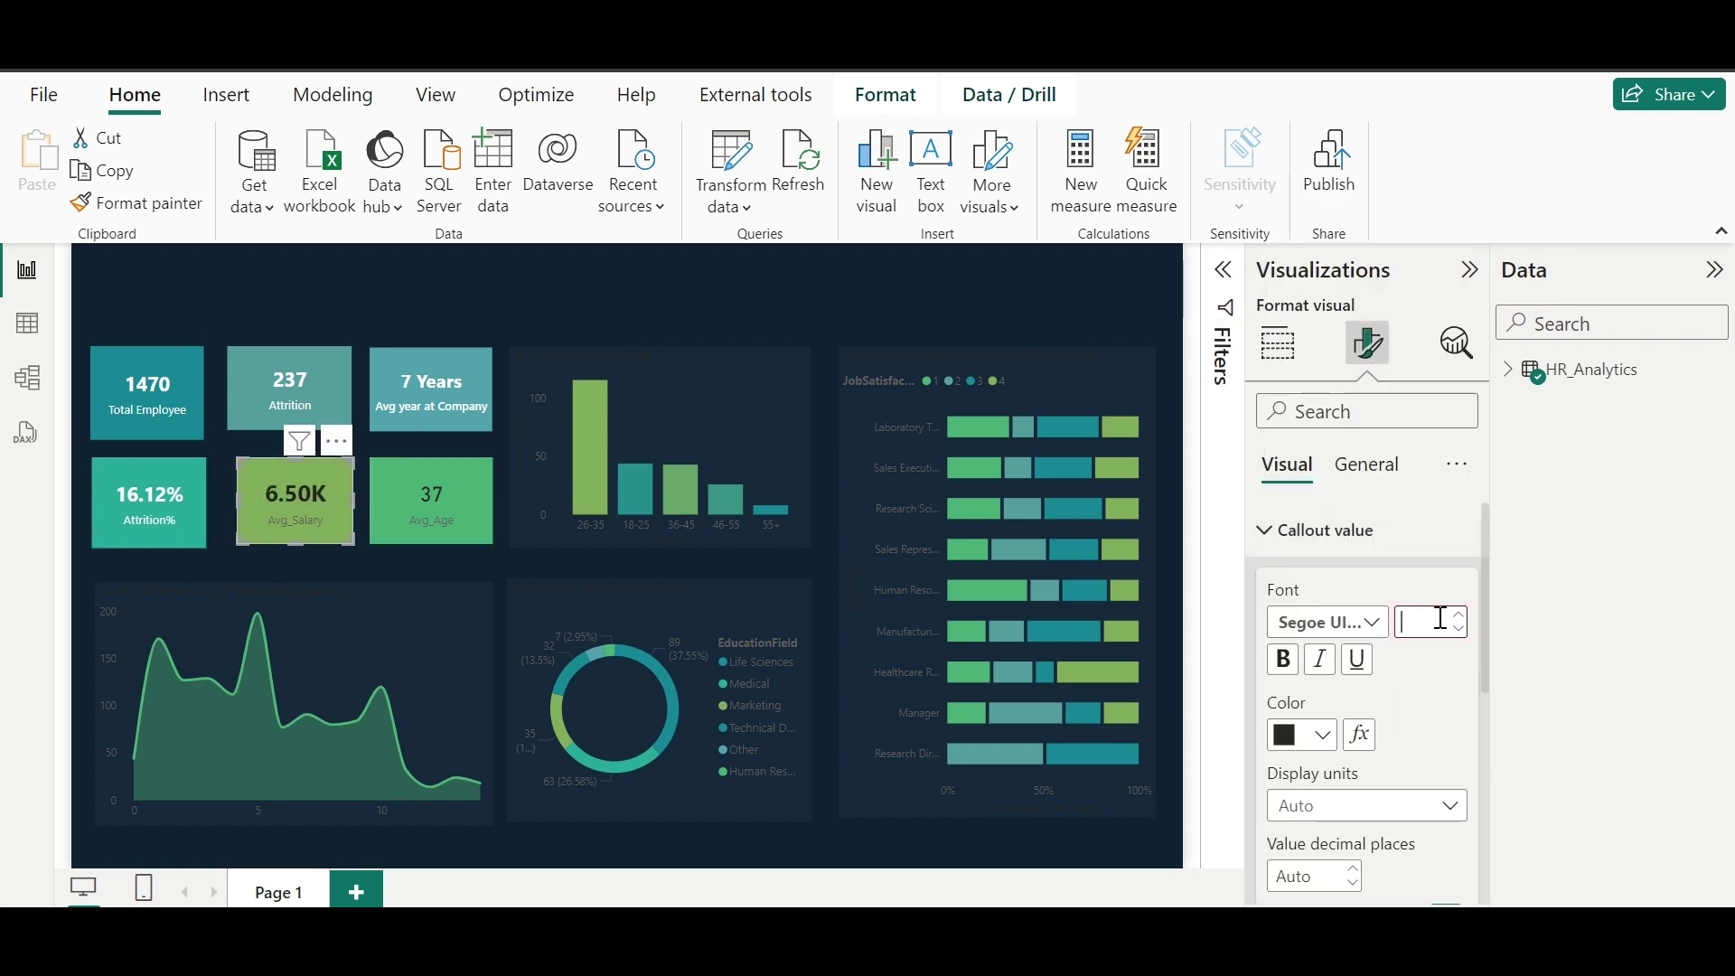
scroll(1440, 619, down, 3)
click(1321, 820)
click(1301, 704)
scroll(1328, 795, up, 3)
click(1321, 734)
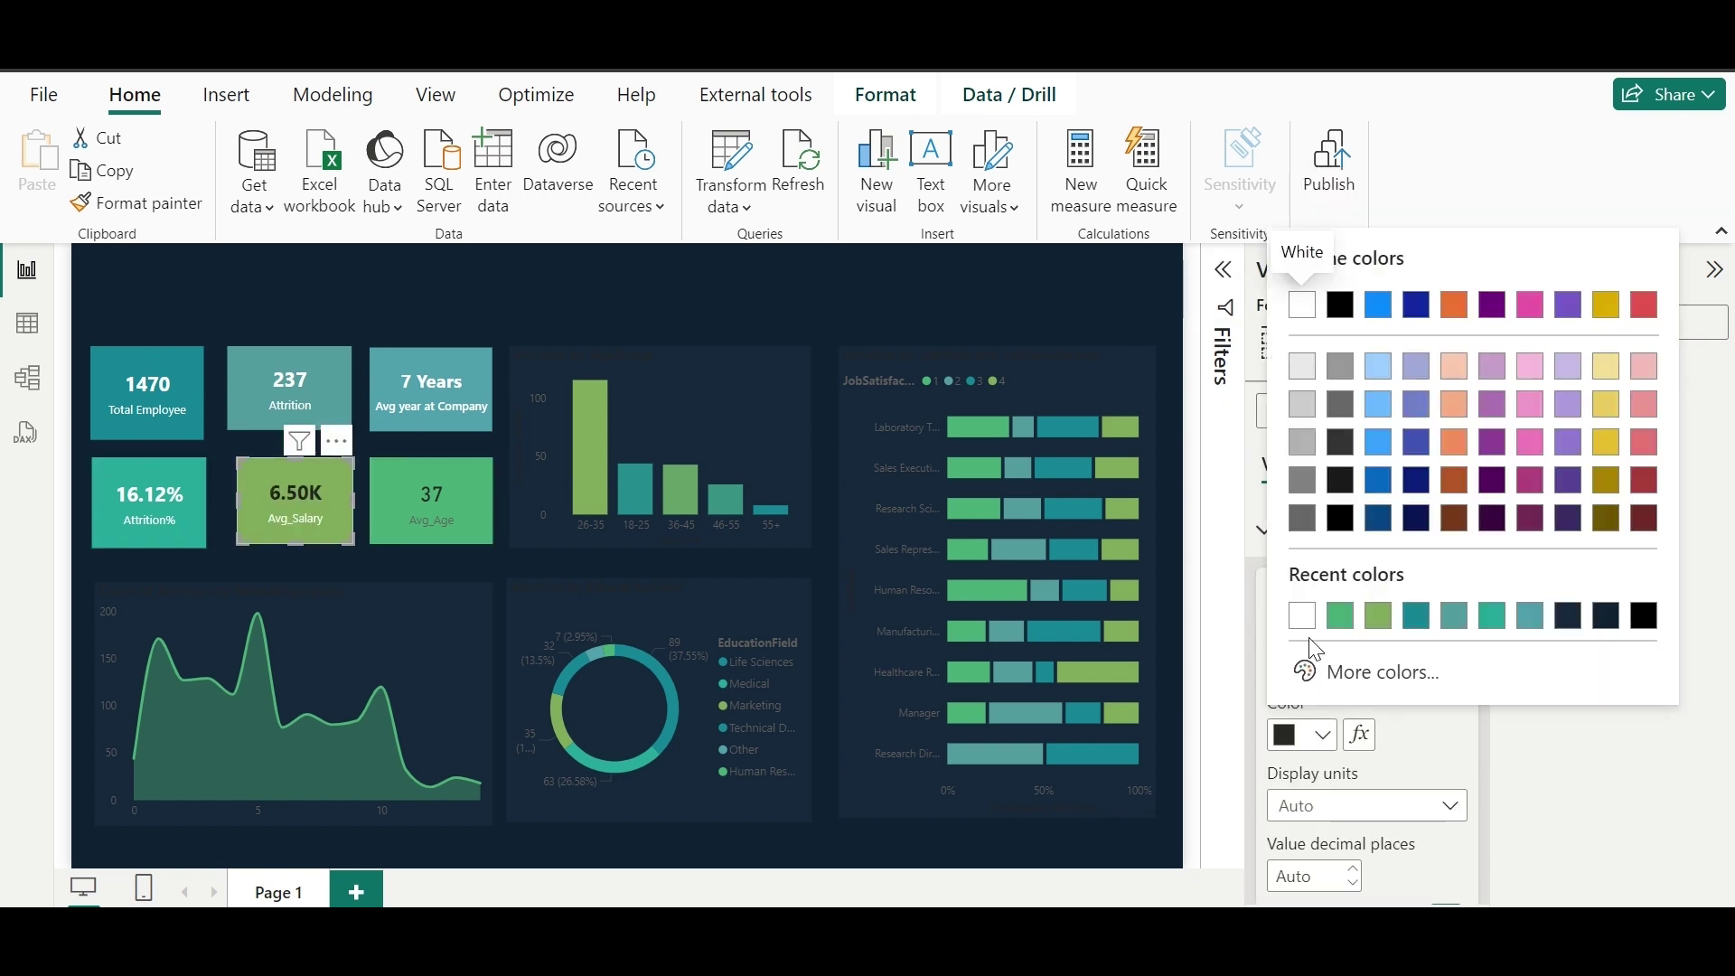
click(1301, 615)
Step: Give the Avg_Age card a white, bold callout value and white category label, and rename its field to "Avg Age"
click(433, 496)
click(1301, 734)
click(1301, 615)
click(1326, 621)
click(1352, 403)
scroll(1422, 623, down, 3)
click(1320, 820)
click(1301, 704)
click(1277, 343)
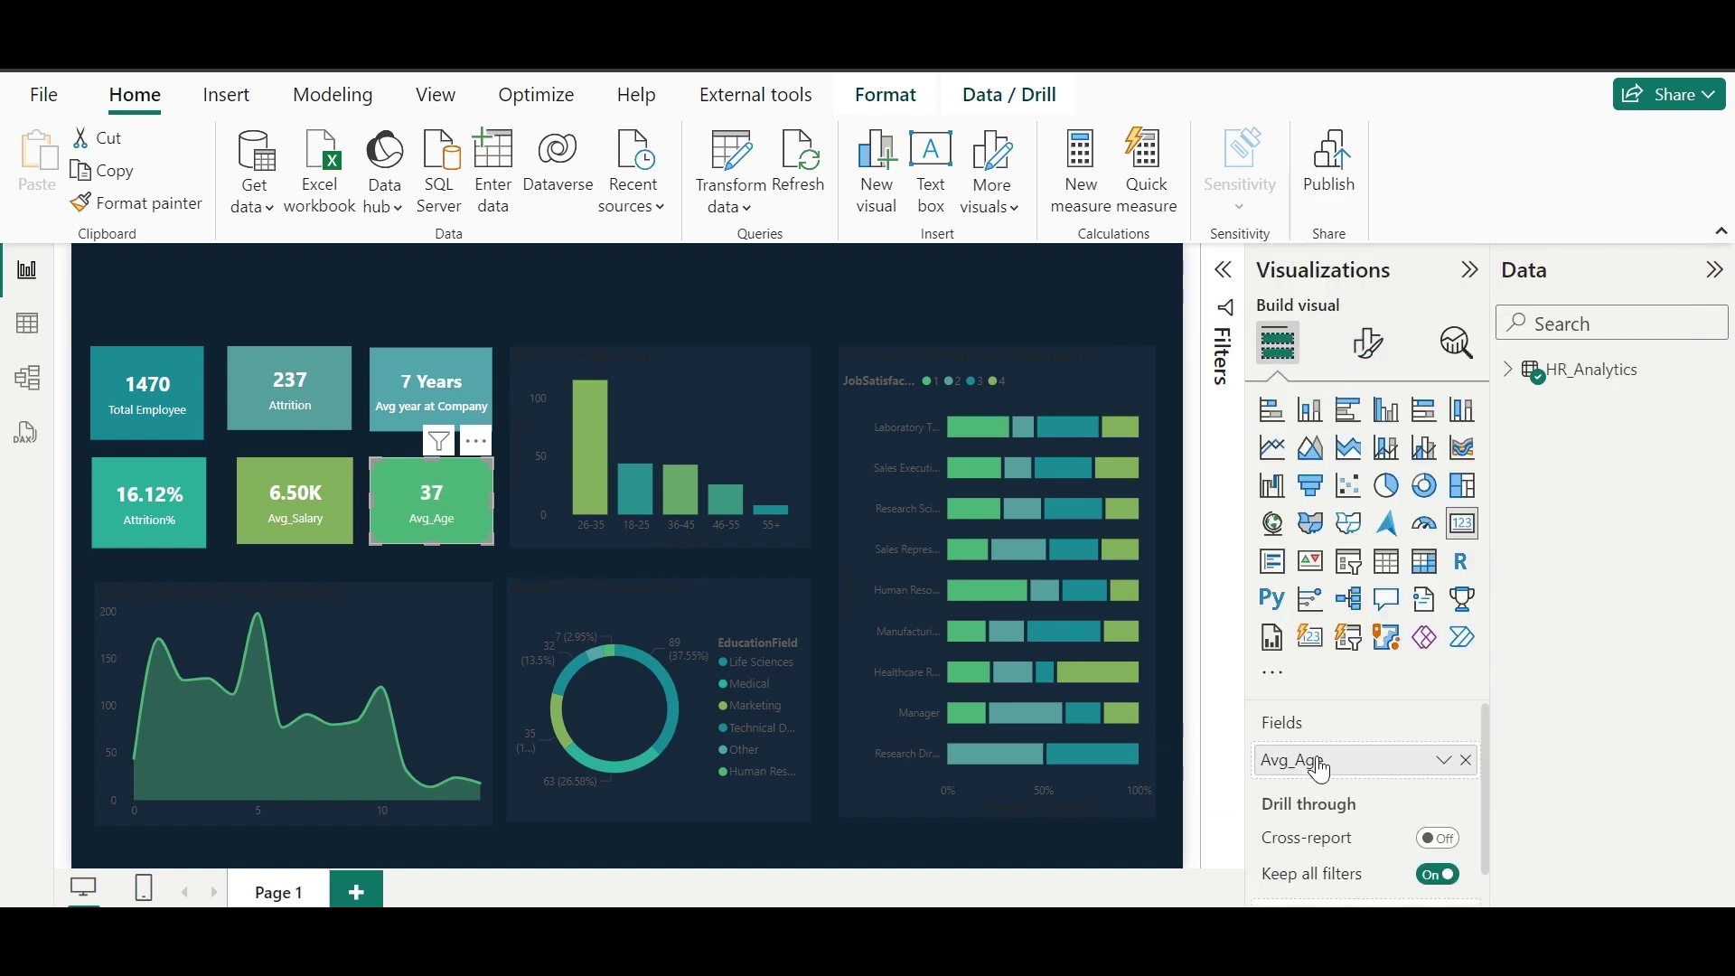
Step: Make the age-group column chart's axis labels white, and give the donut chart a white legend and white detail labels showing only the data value
click(714, 406)
click(1368, 343)
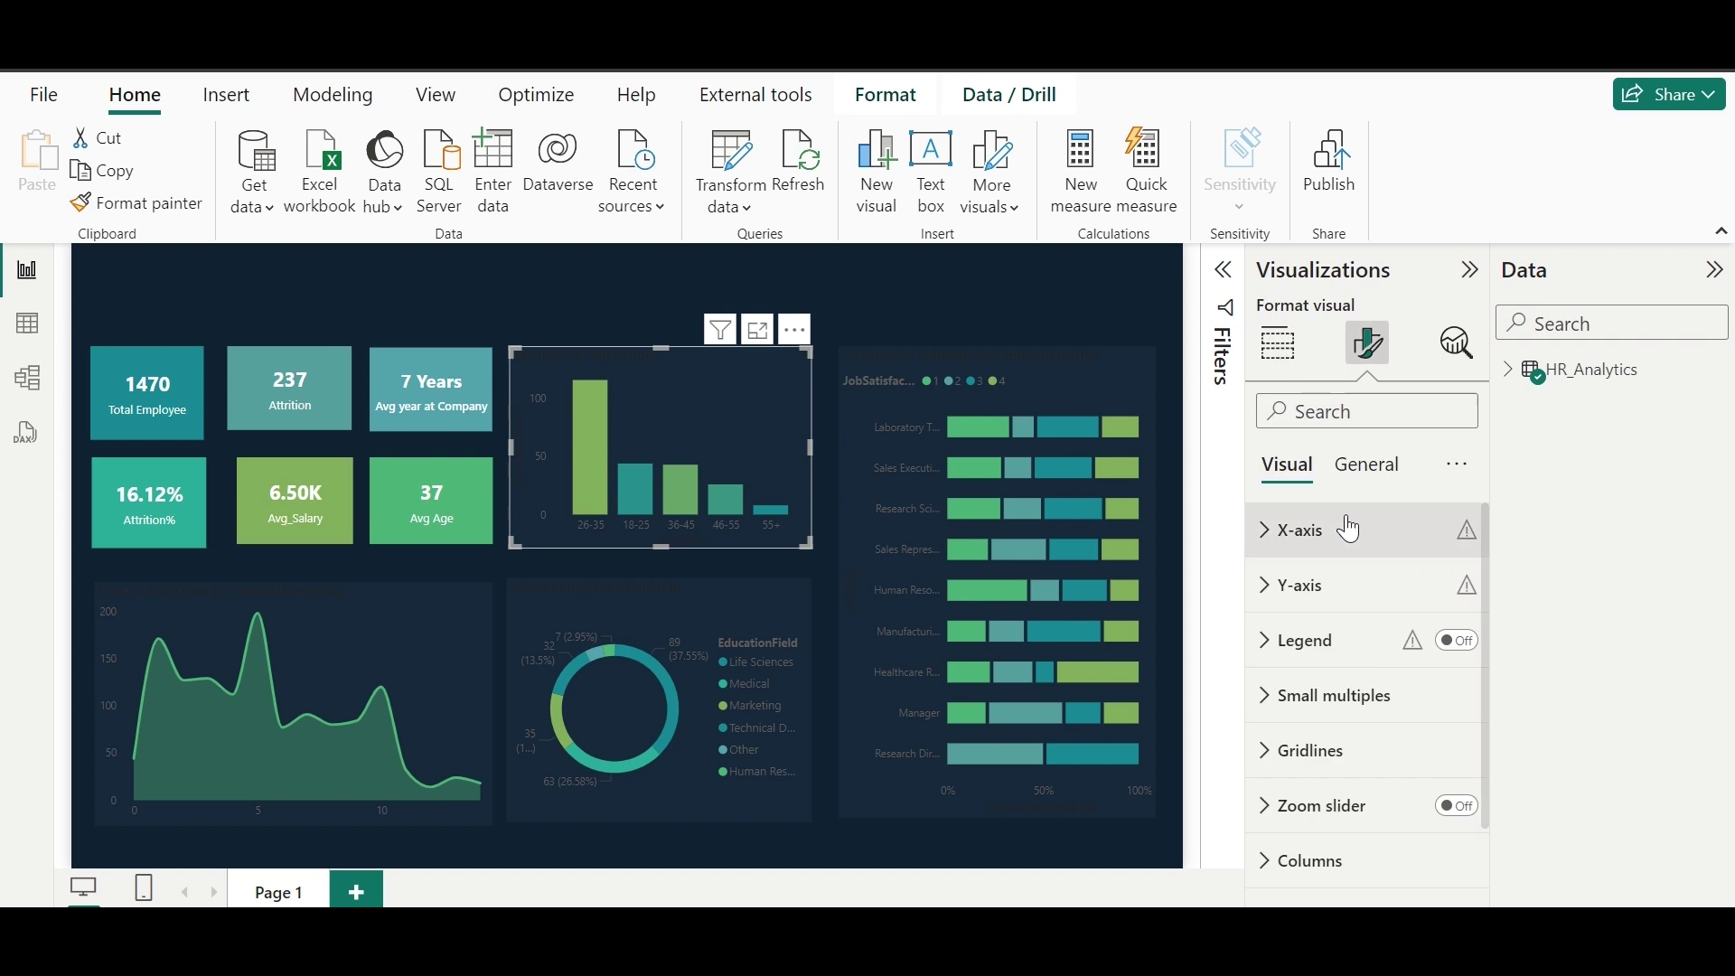
scroll(1316, 614, down, 1)
click(1323, 756)
click(701, 593)
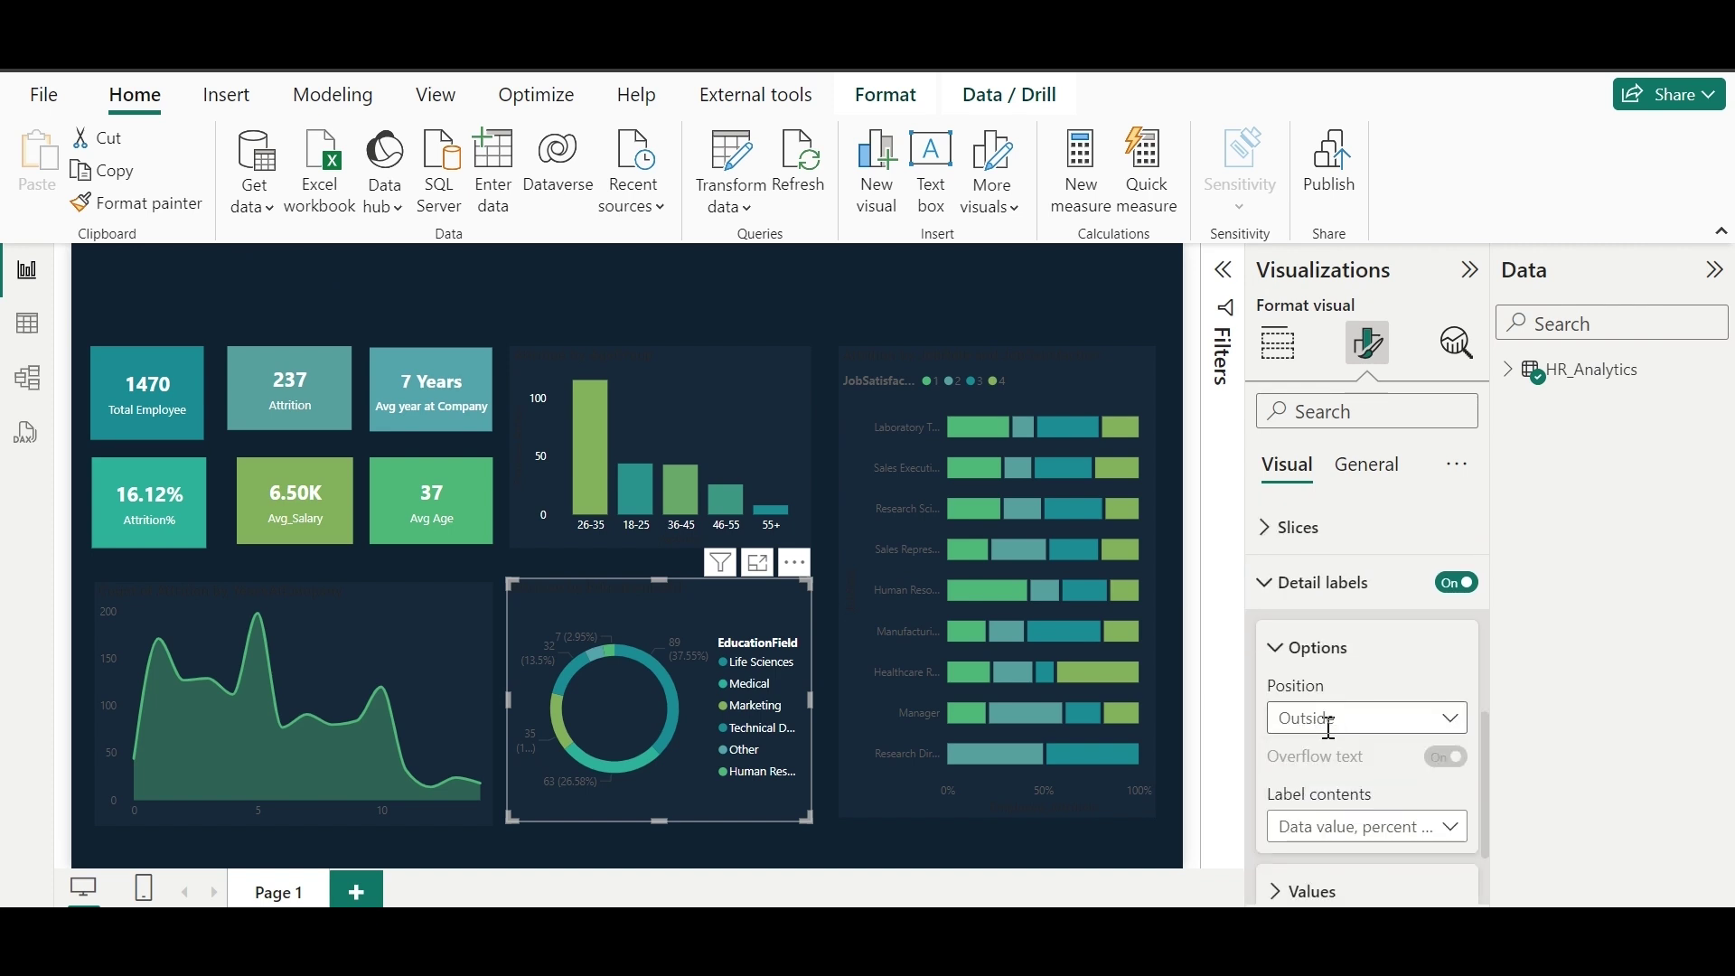
Step: Make the area chart's X-axis and Y-axis values white and show its data labels in white
click(387, 624)
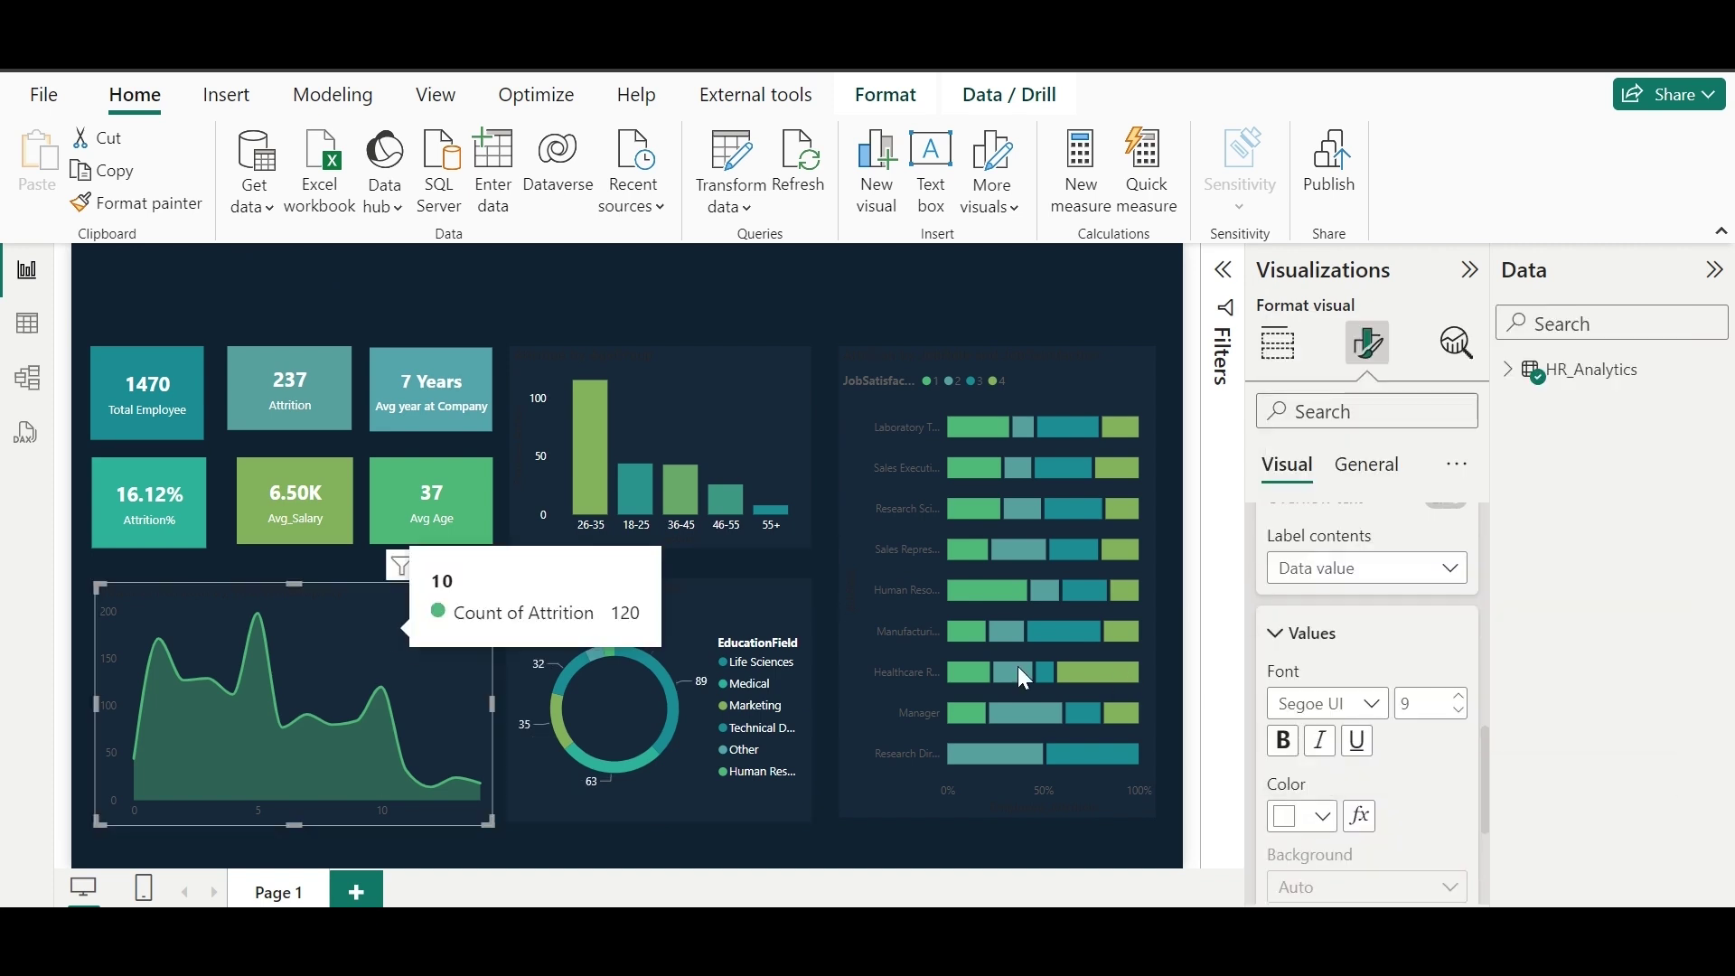
click(1302, 795)
scroll(1324, 639, down, 5)
click(1302, 710)
scroll(1463, 768, down, 10)
click(1322, 775)
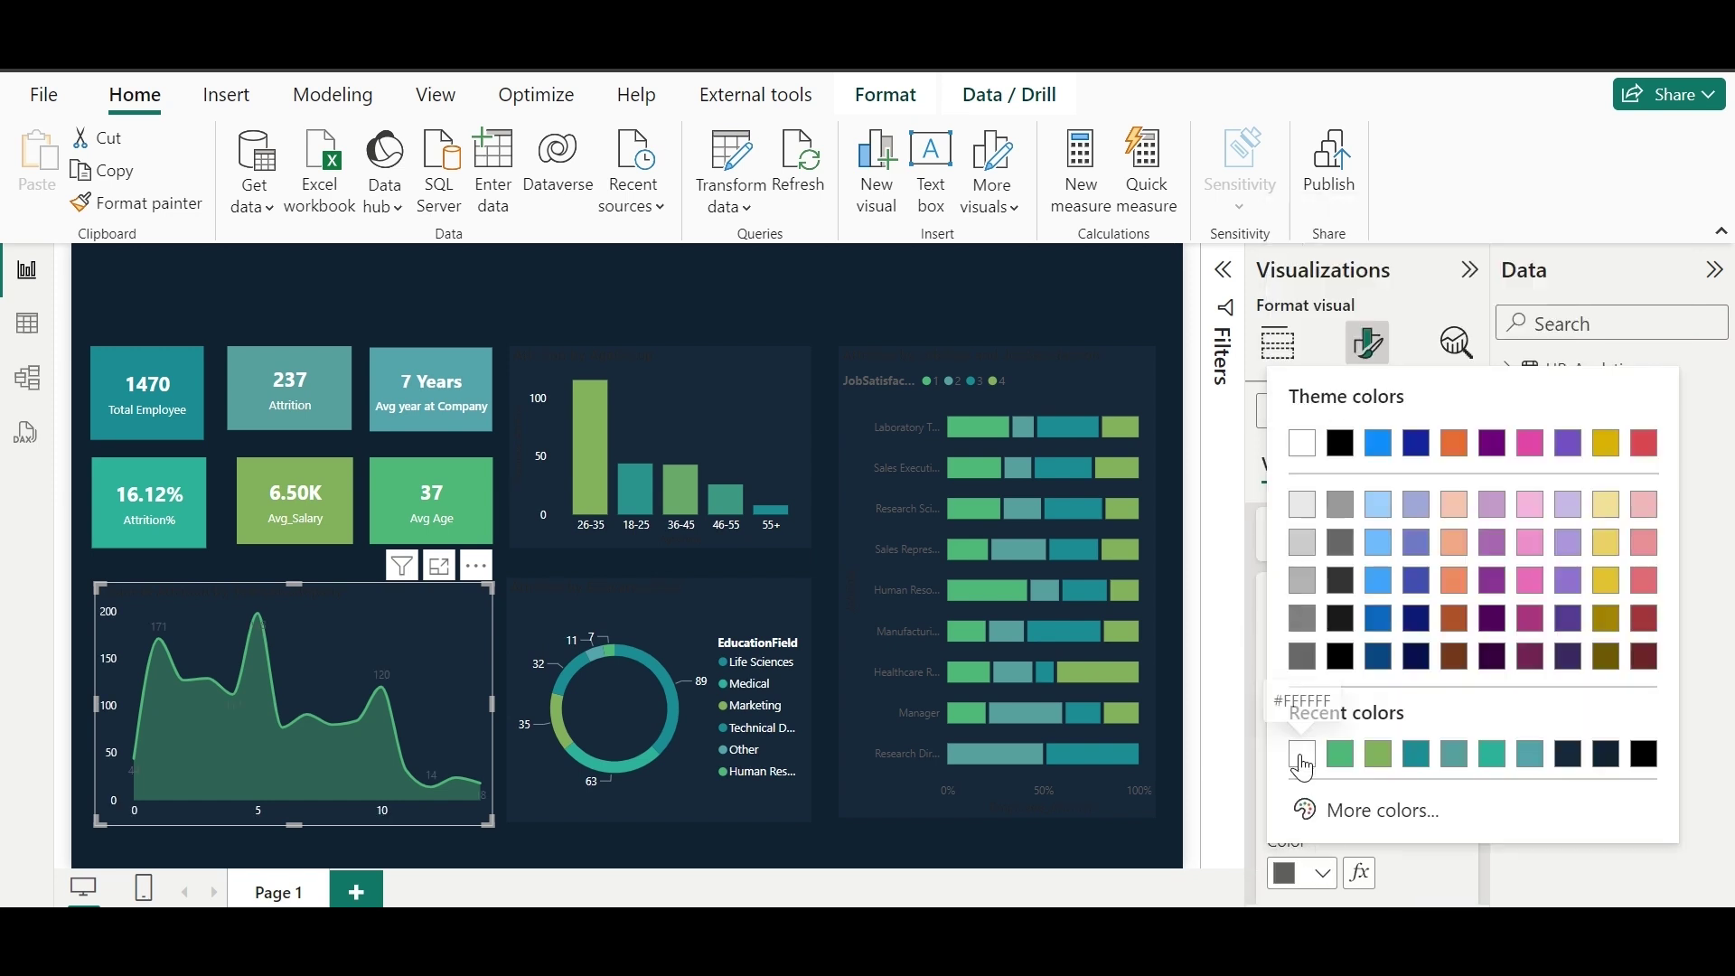
Step: Make the job satisfaction stacked bar chart's axis values and legend text white
click(1085, 542)
click(1302, 779)
click(1299, 662)
scroll(1321, 808, down, 5)
click(1321, 721)
click(1307, 612)
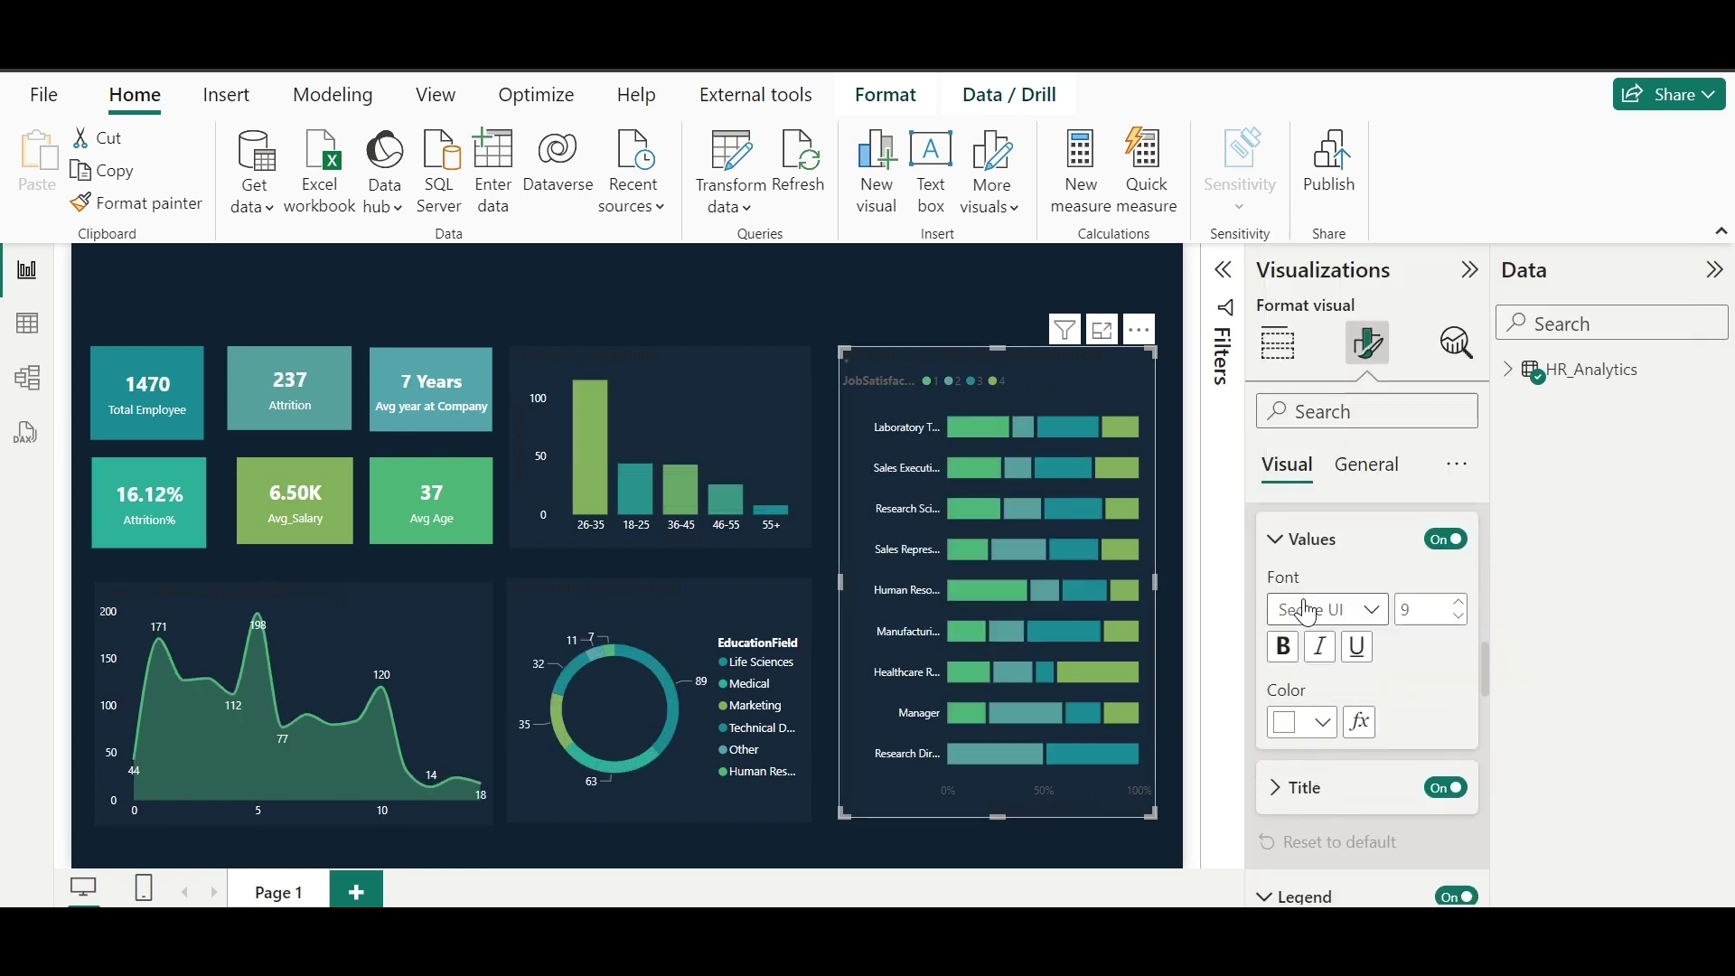
scroll(1349, 778, down, 4)
click(1292, 659)
click(1297, 530)
click(748, 296)
click(753, 361)
click(613, 304)
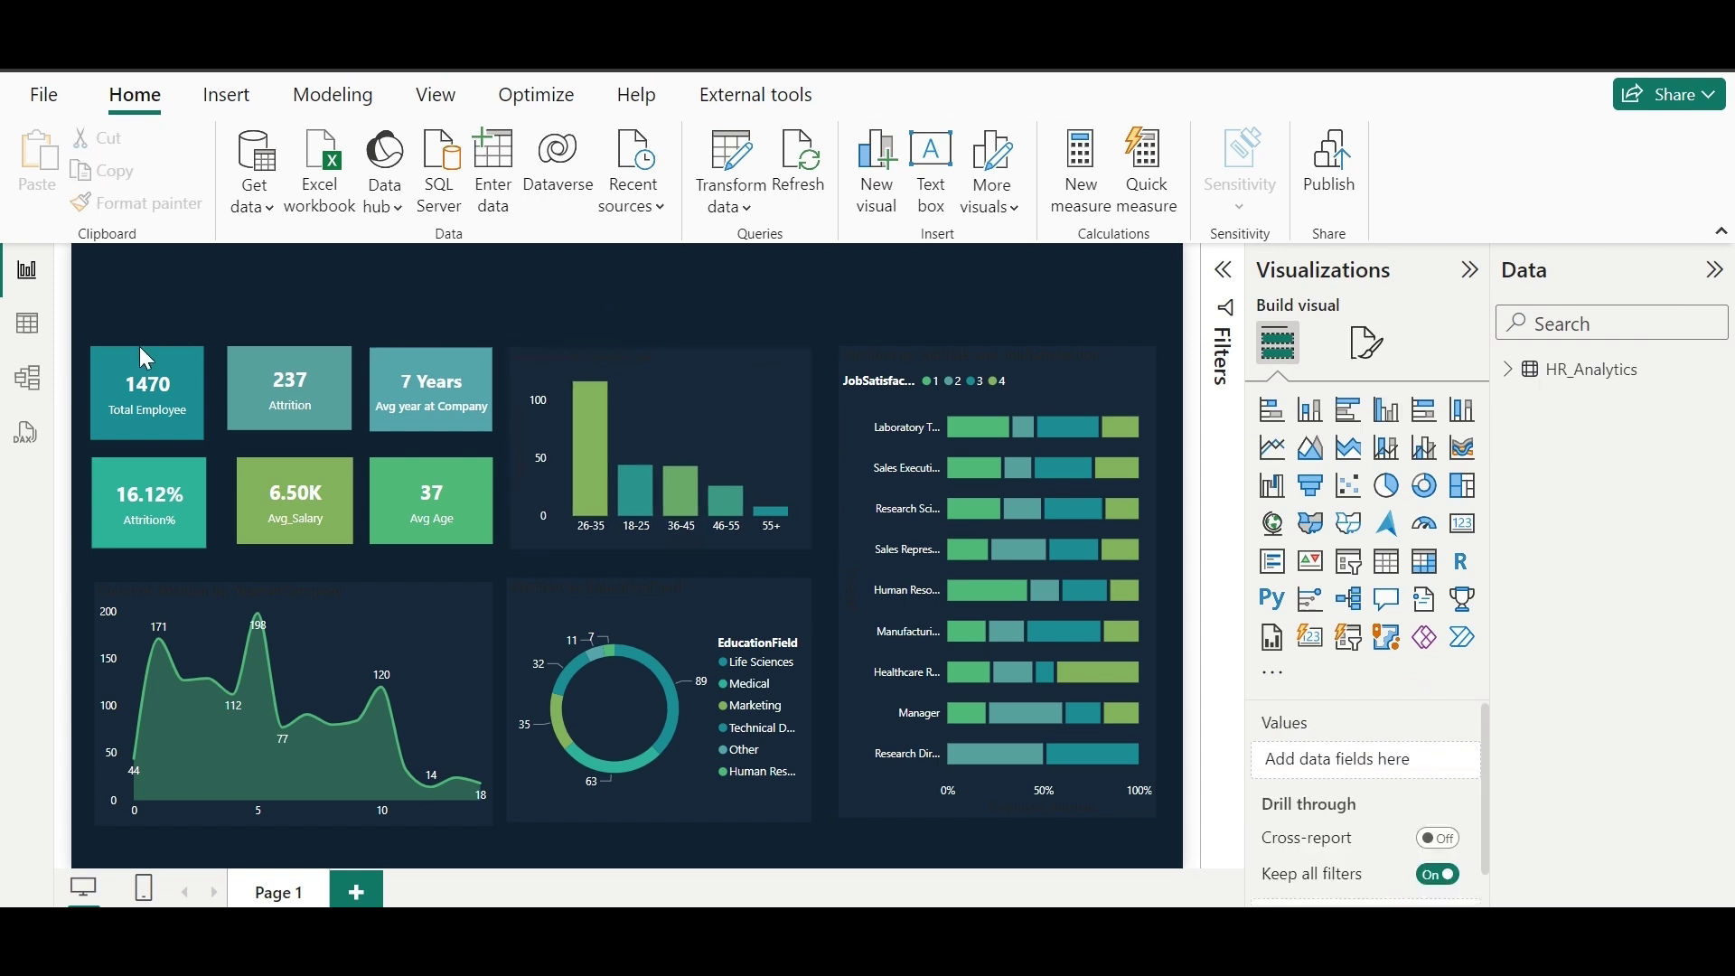
Step: Add a teal visual border with rounded corners to the Total Employee card
click(147, 398)
click(1368, 343)
click(1366, 464)
scroll(1364, 542, down, 4)
click(1289, 801)
scroll(1355, 723, down, 1)
click(1445, 659)
click(1328, 659)
click(1307, 739)
click(1500, 608)
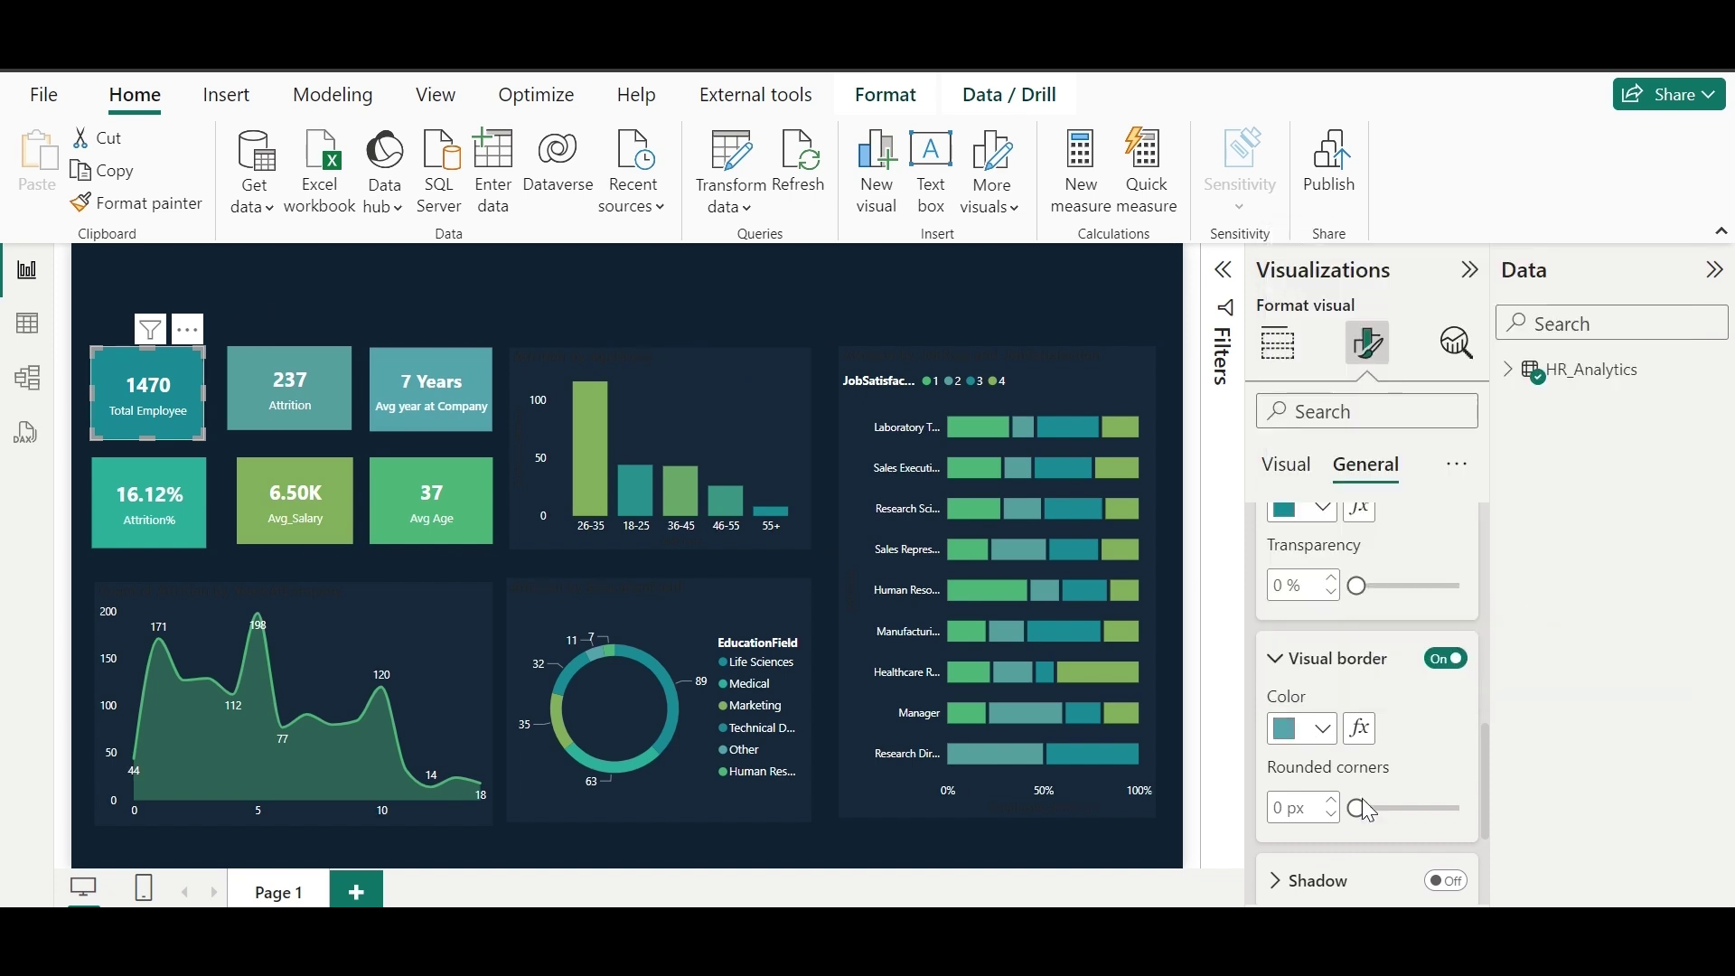
Step: Add a matching teal visual border with rounded corners to the Attrition card
click(316, 397)
click(1446, 659)
click(1321, 728)
click(1502, 608)
Step: Resize the KPI cards to a uniform height of 100 and width of 140
scroll(1317, 502, up, 10)
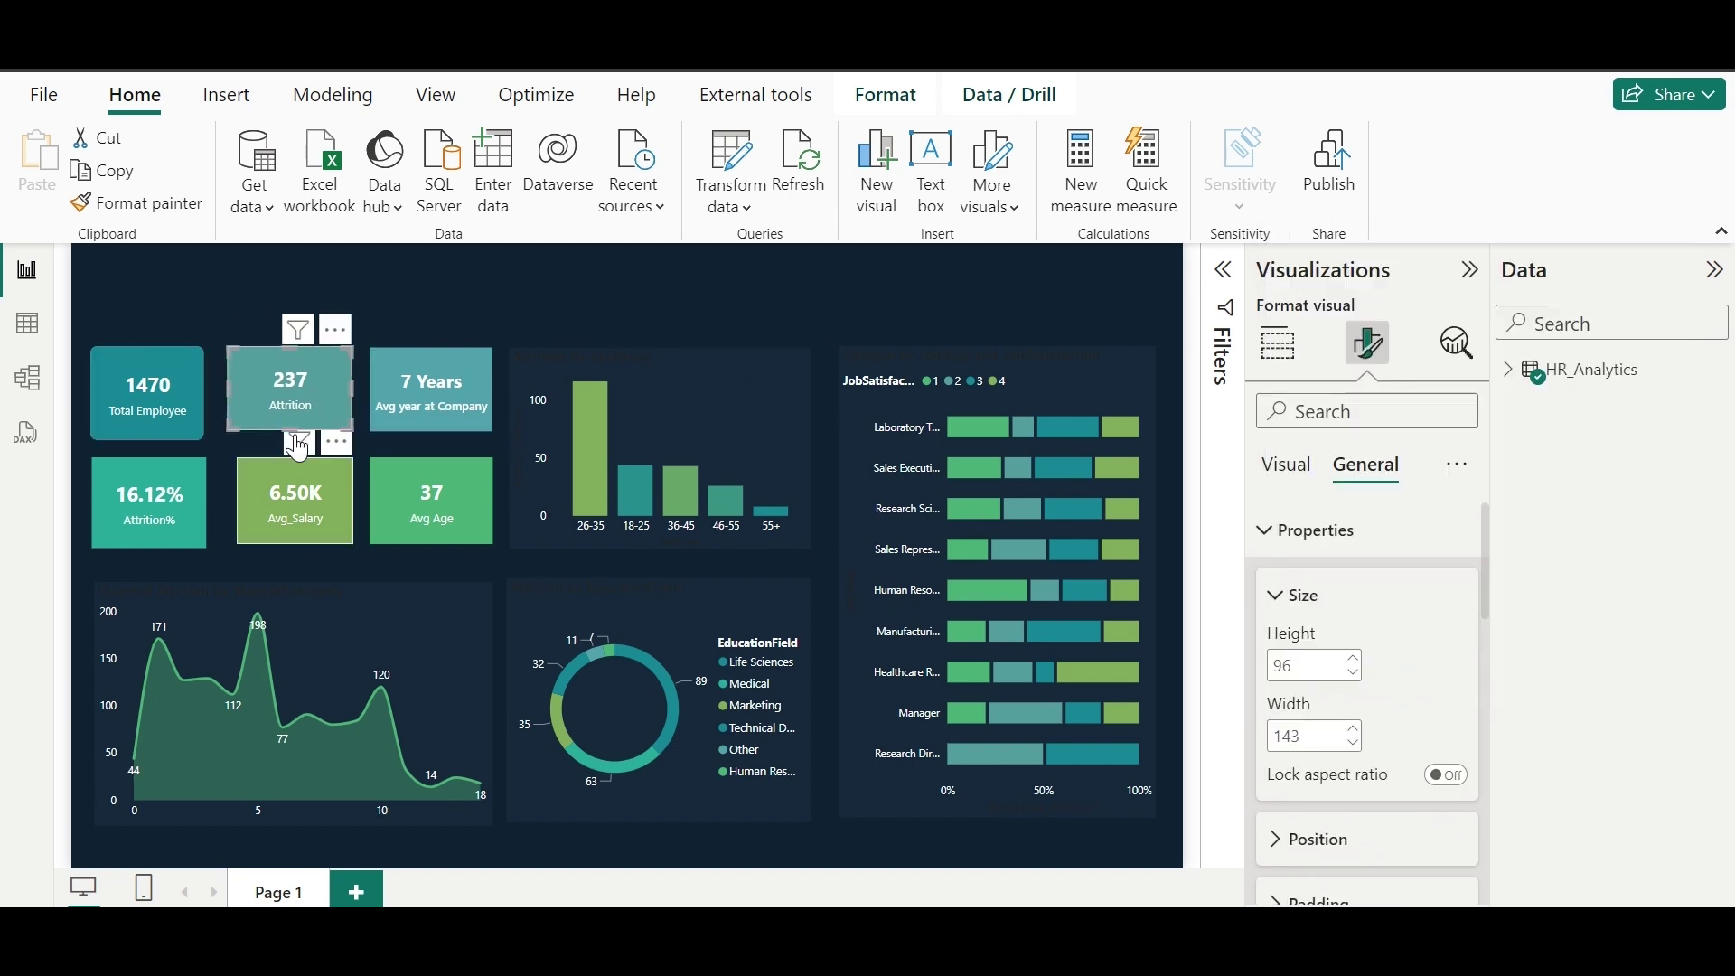
click(158, 411)
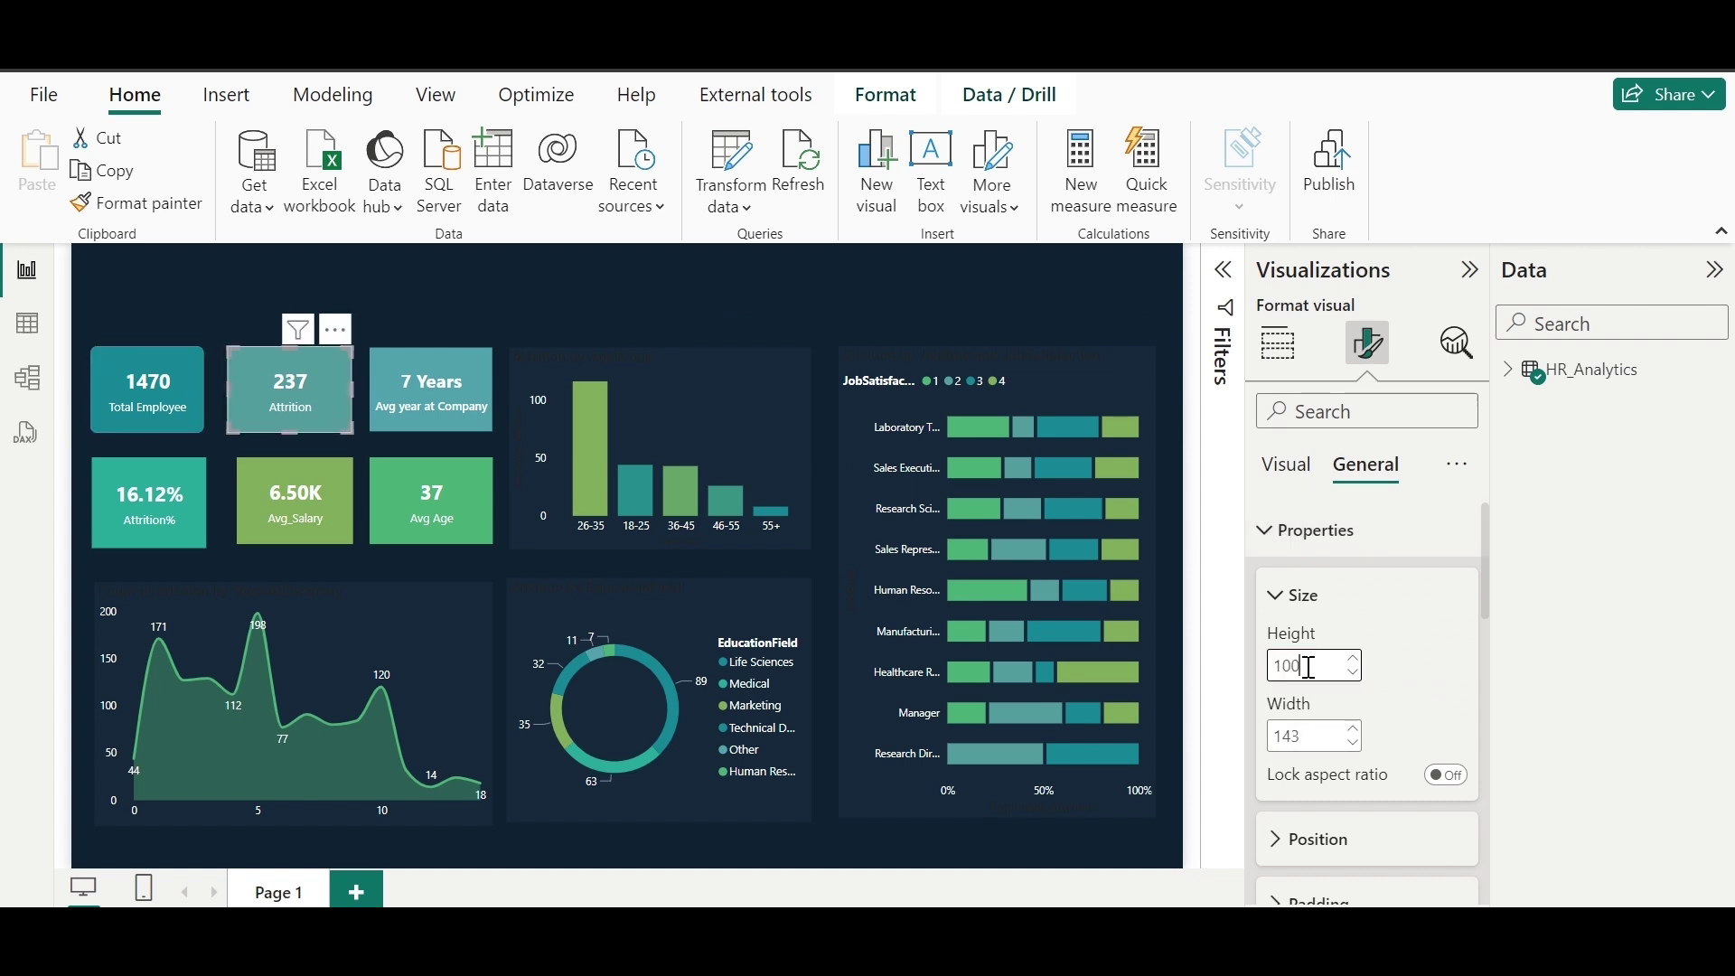
text(143)
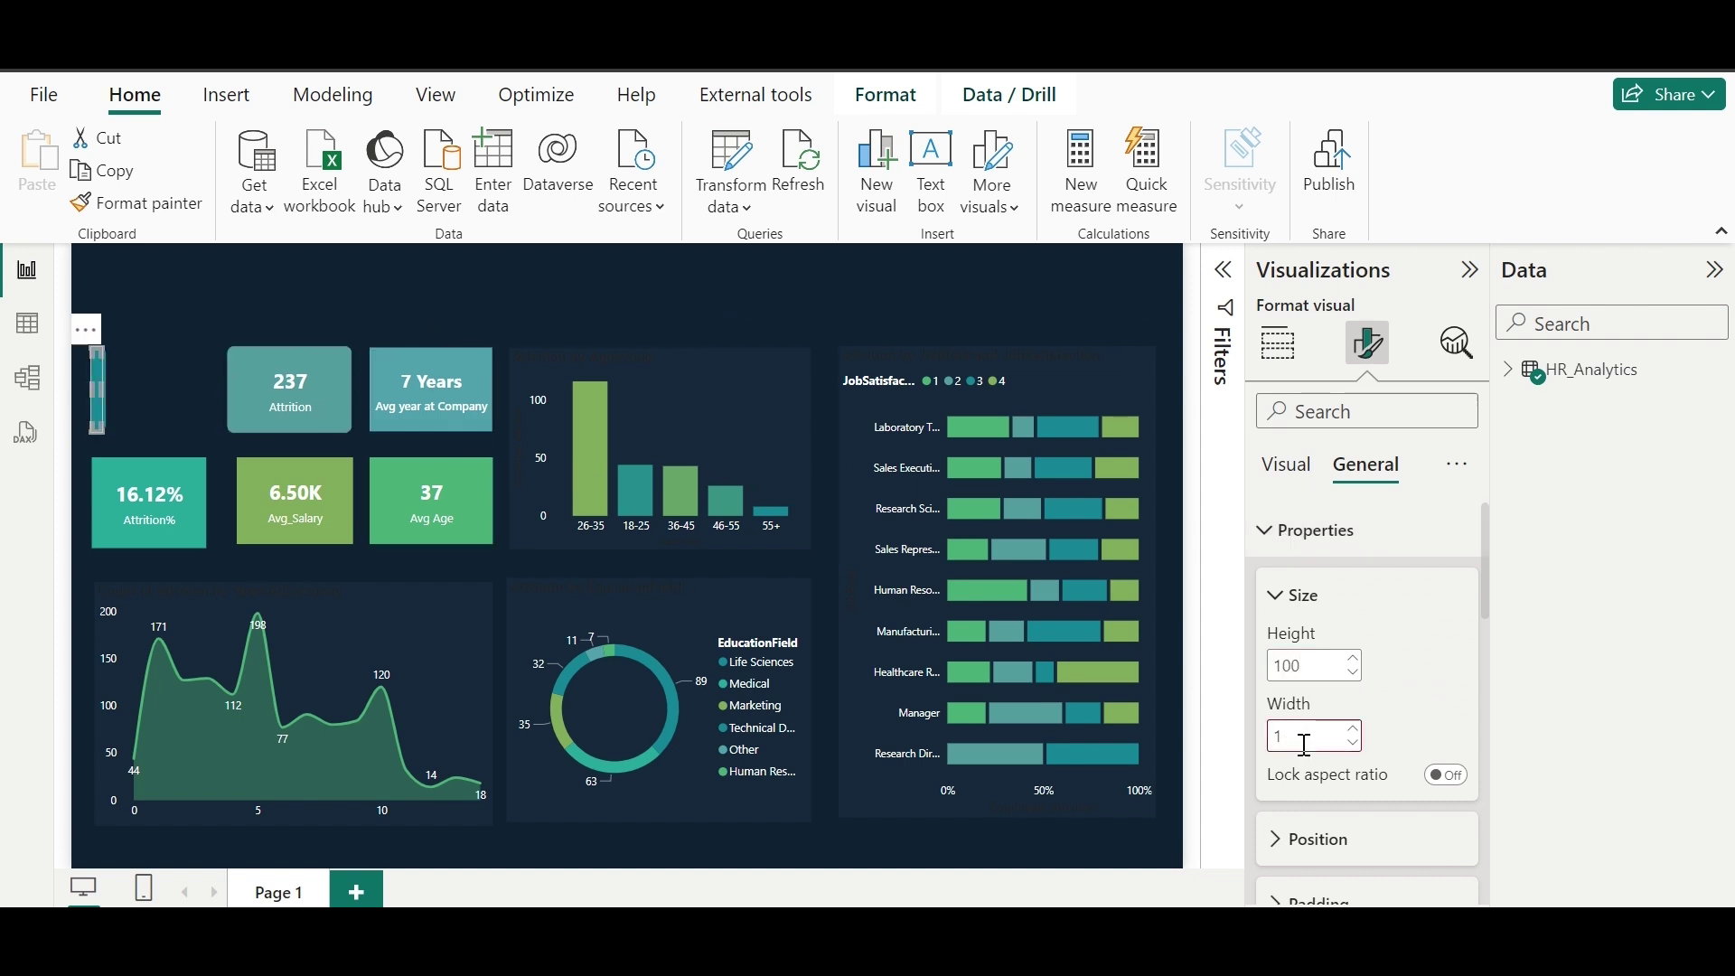
click(285, 420)
double_click(1312, 735)
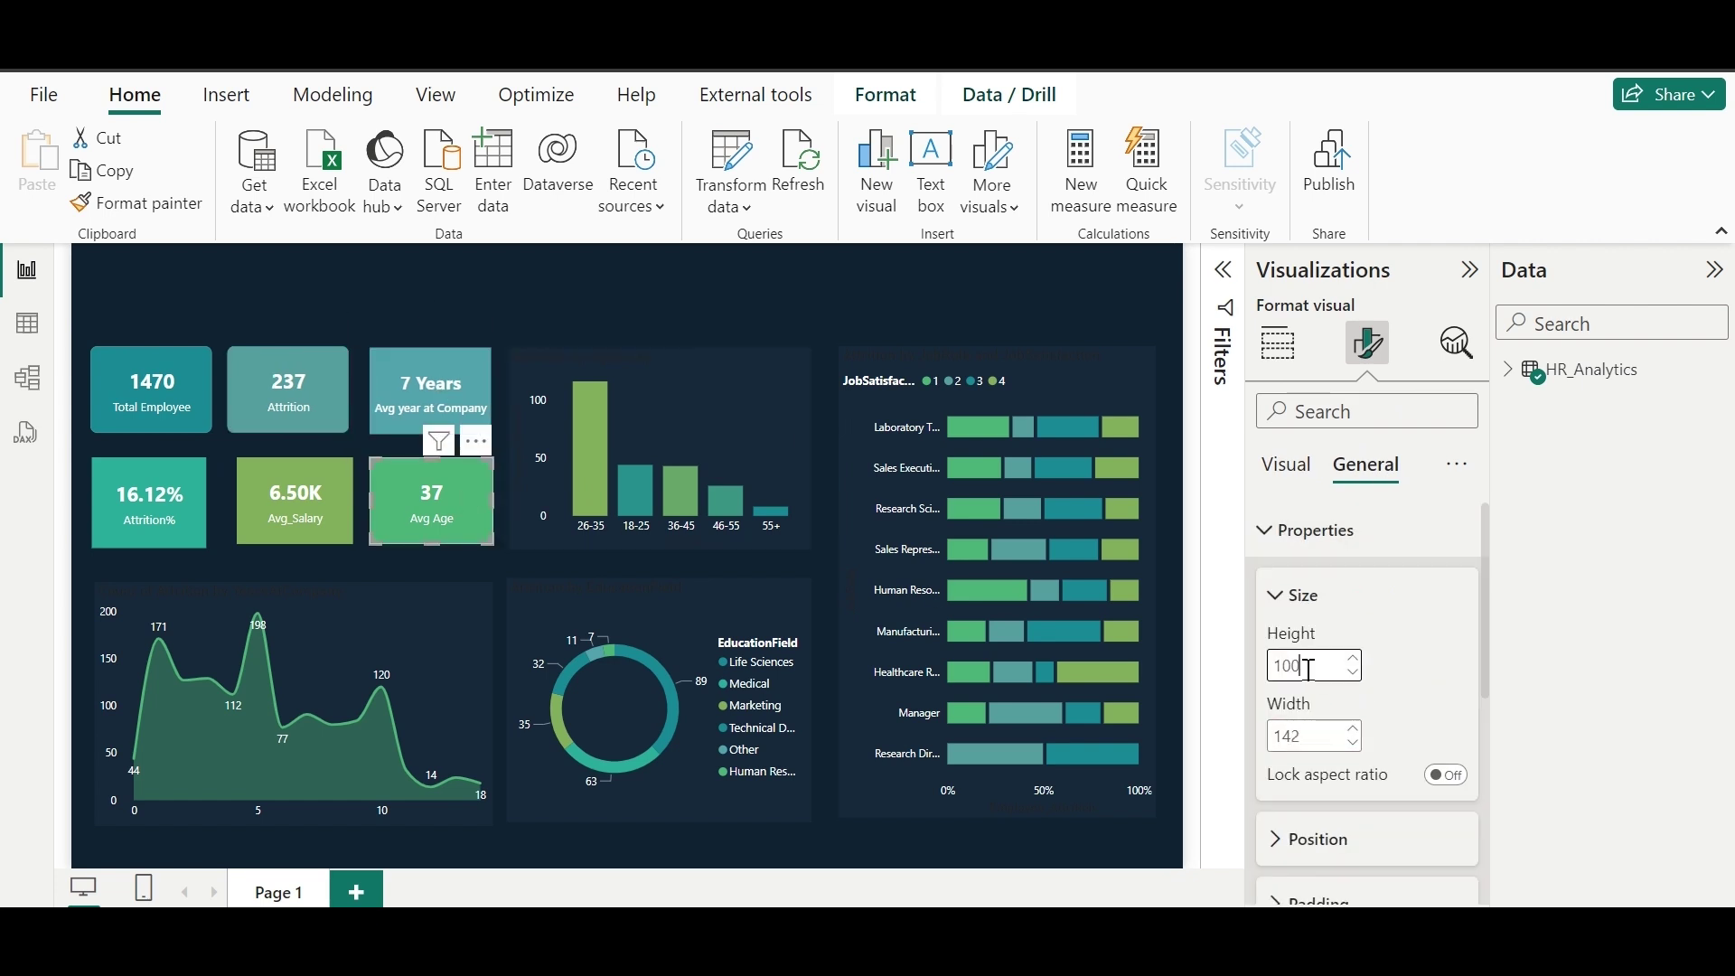
text(140)
click(295, 502)
double_click(1312, 735)
text(140)
click(149, 524)
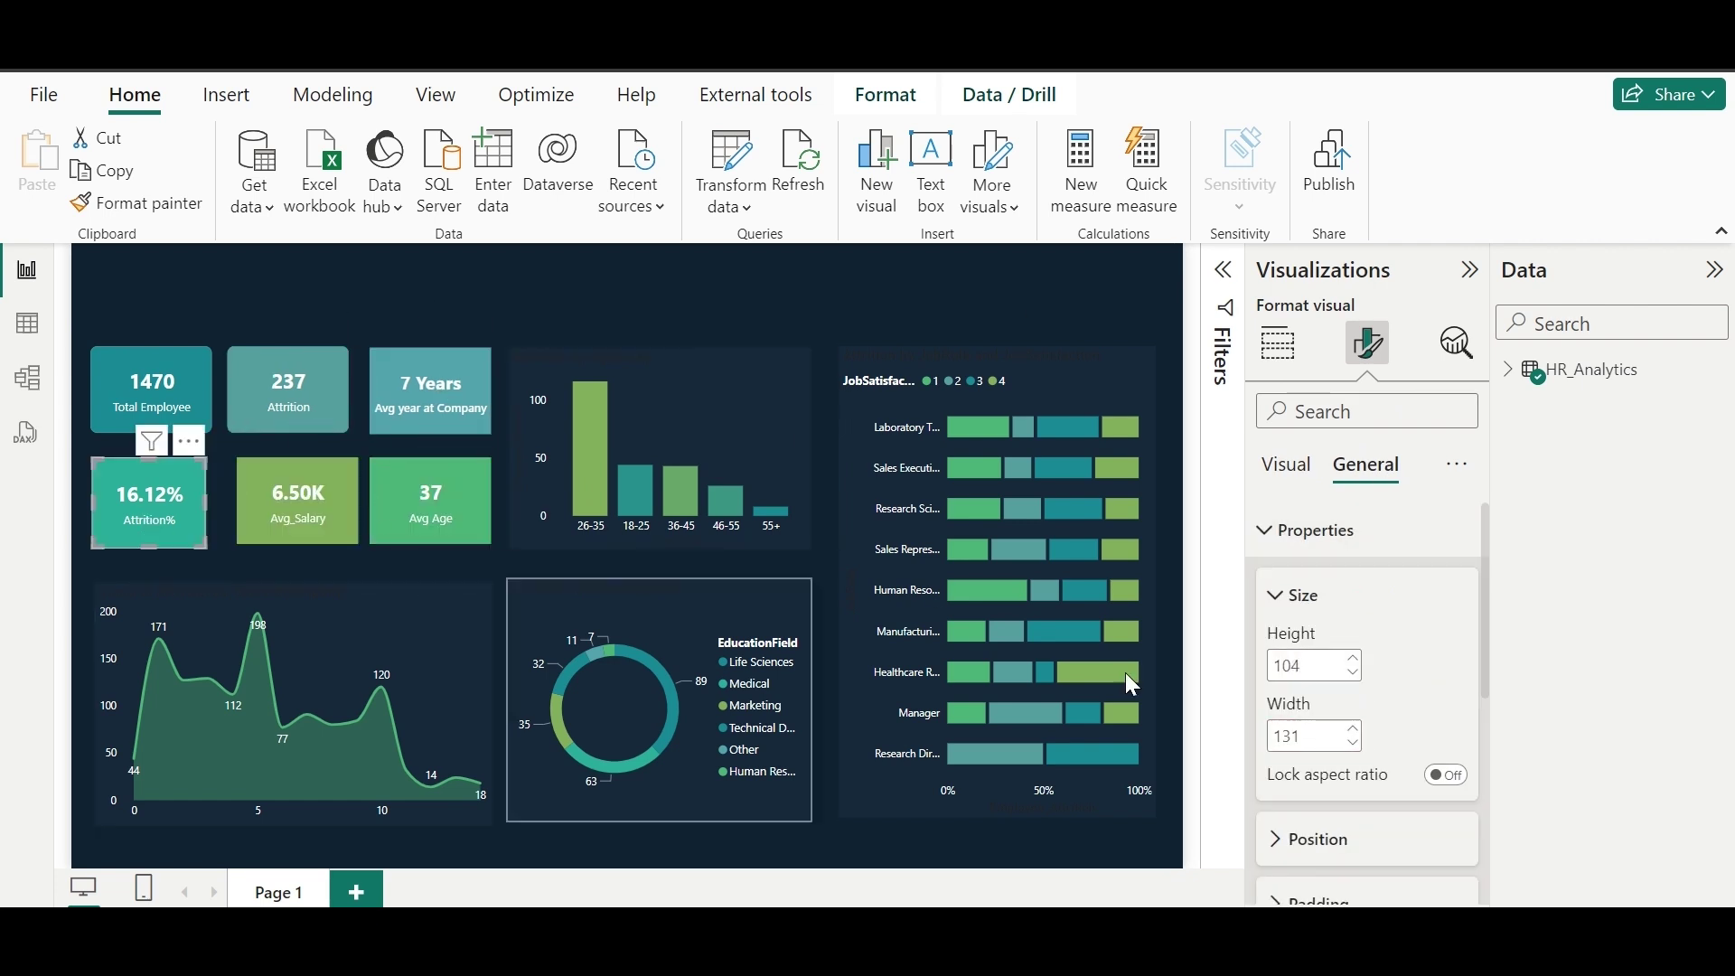
Step: Add a matching light teal visual border with rounded corners to the Avg year at Company card
click(422, 411)
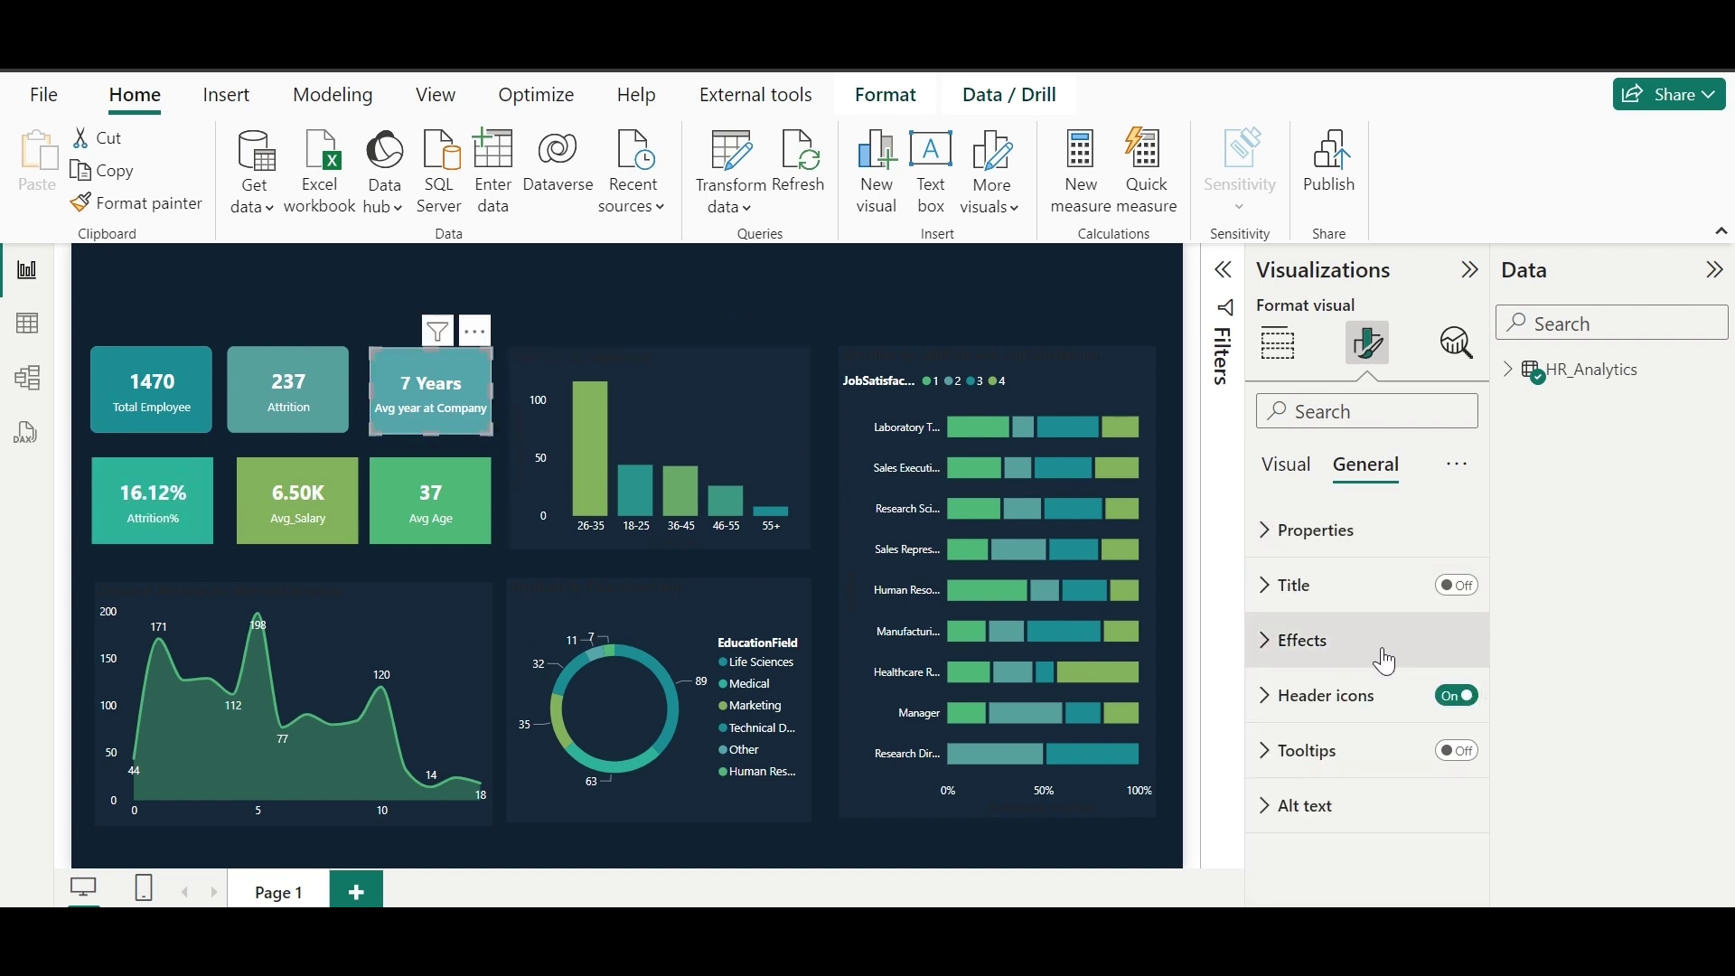
click(1392, 639)
click(1440, 627)
click(1337, 628)
click(1321, 705)
click(1301, 585)
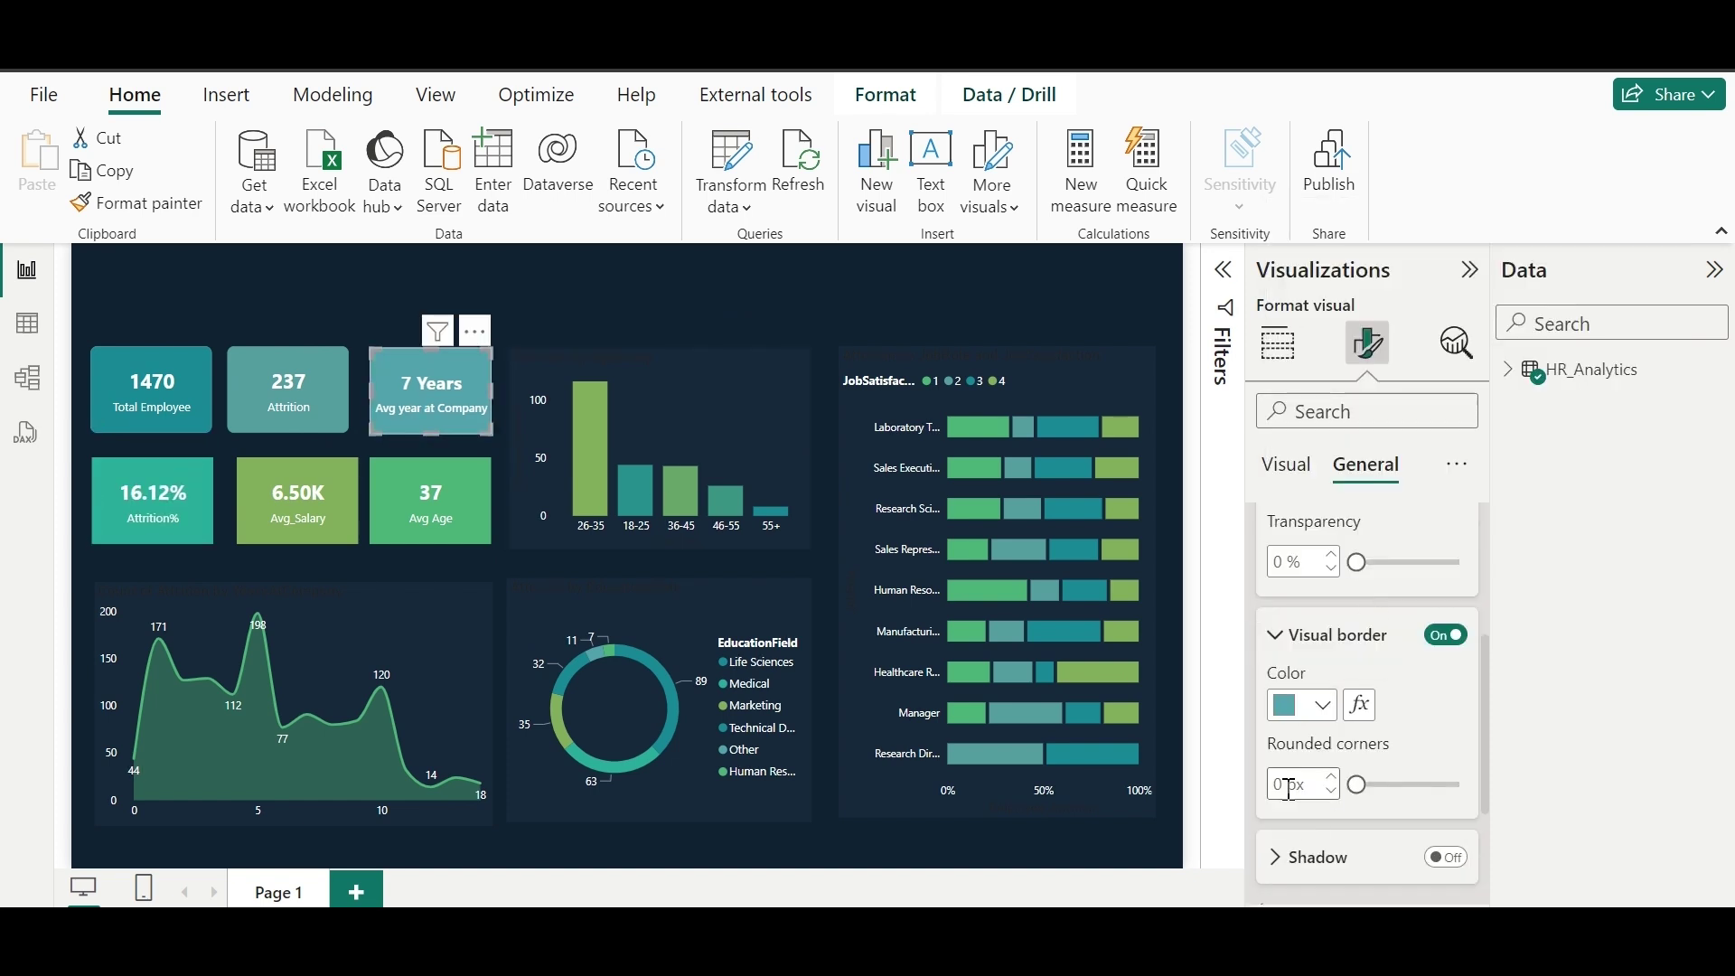
Step: Give the Avg Age card a green border and the Avg_Salary card an olive-green border, both with rounded corners
click(483, 534)
click(1320, 704)
click(1347, 583)
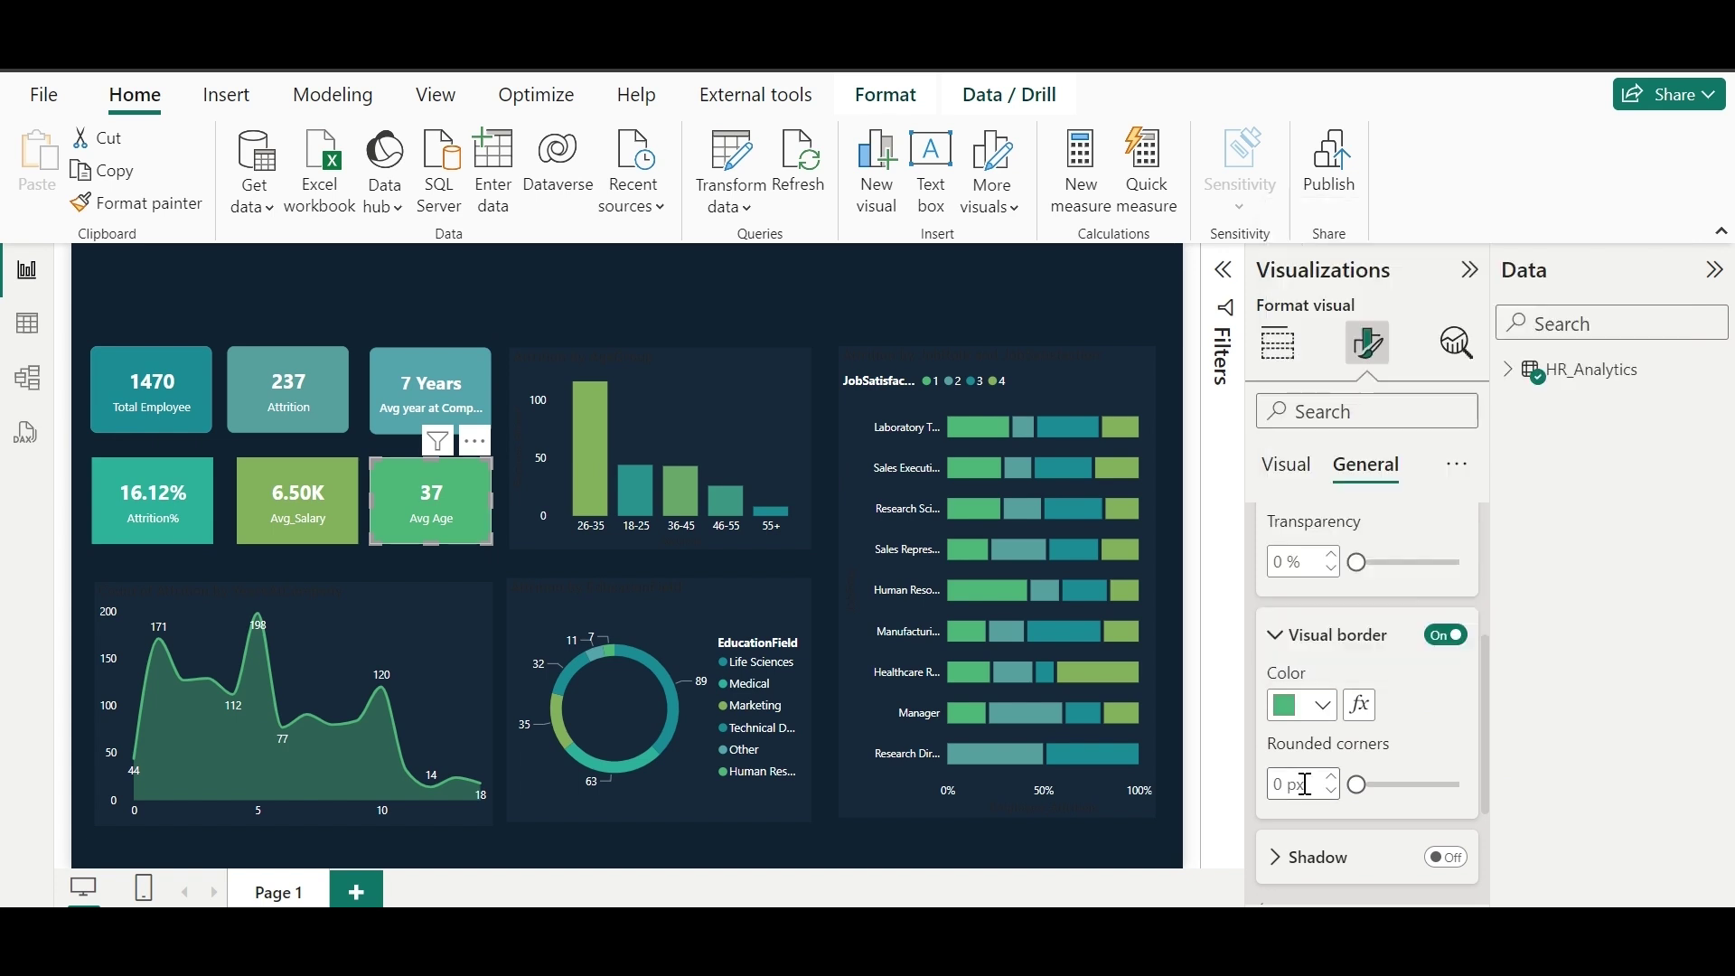
click(298, 502)
click(1453, 636)
click(1321, 705)
click(1340, 585)
Step: Add a matching teal-green visual border with rounded corners to the Attrition% card
click(152, 502)
click(1445, 635)
click(1321, 705)
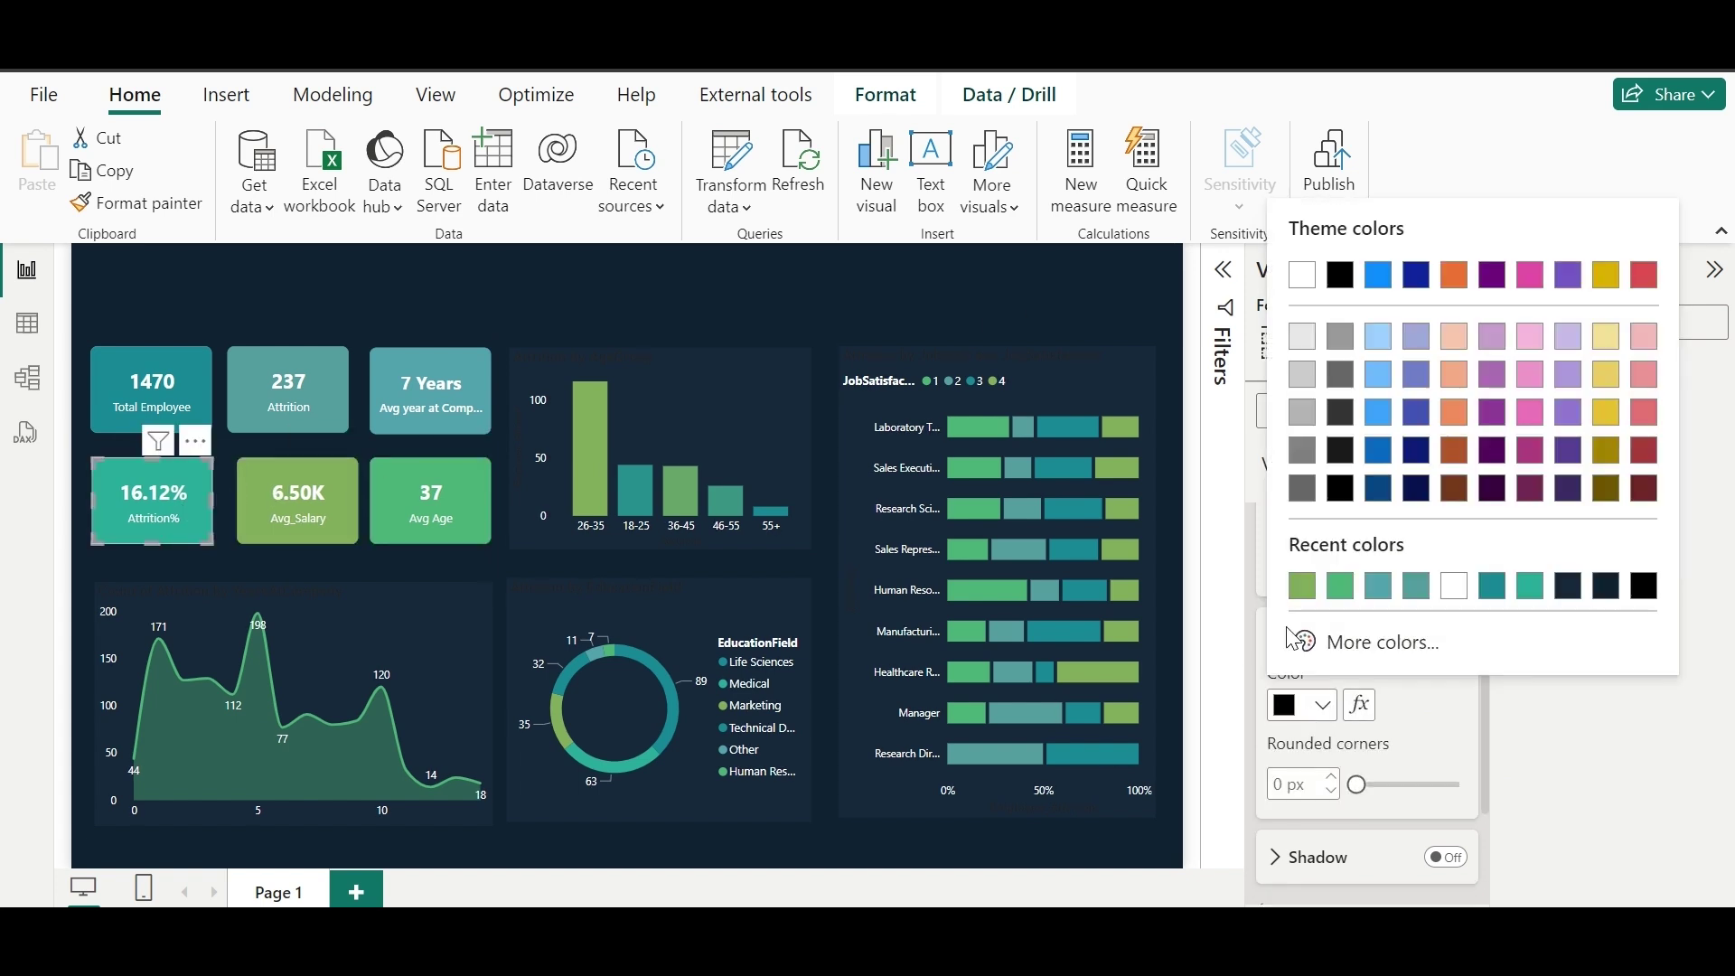
click(1530, 585)
Step: Add a dark navy visual border with rounded corners to the area chart
click(289, 705)
click(1446, 634)
click(1321, 705)
click(1567, 586)
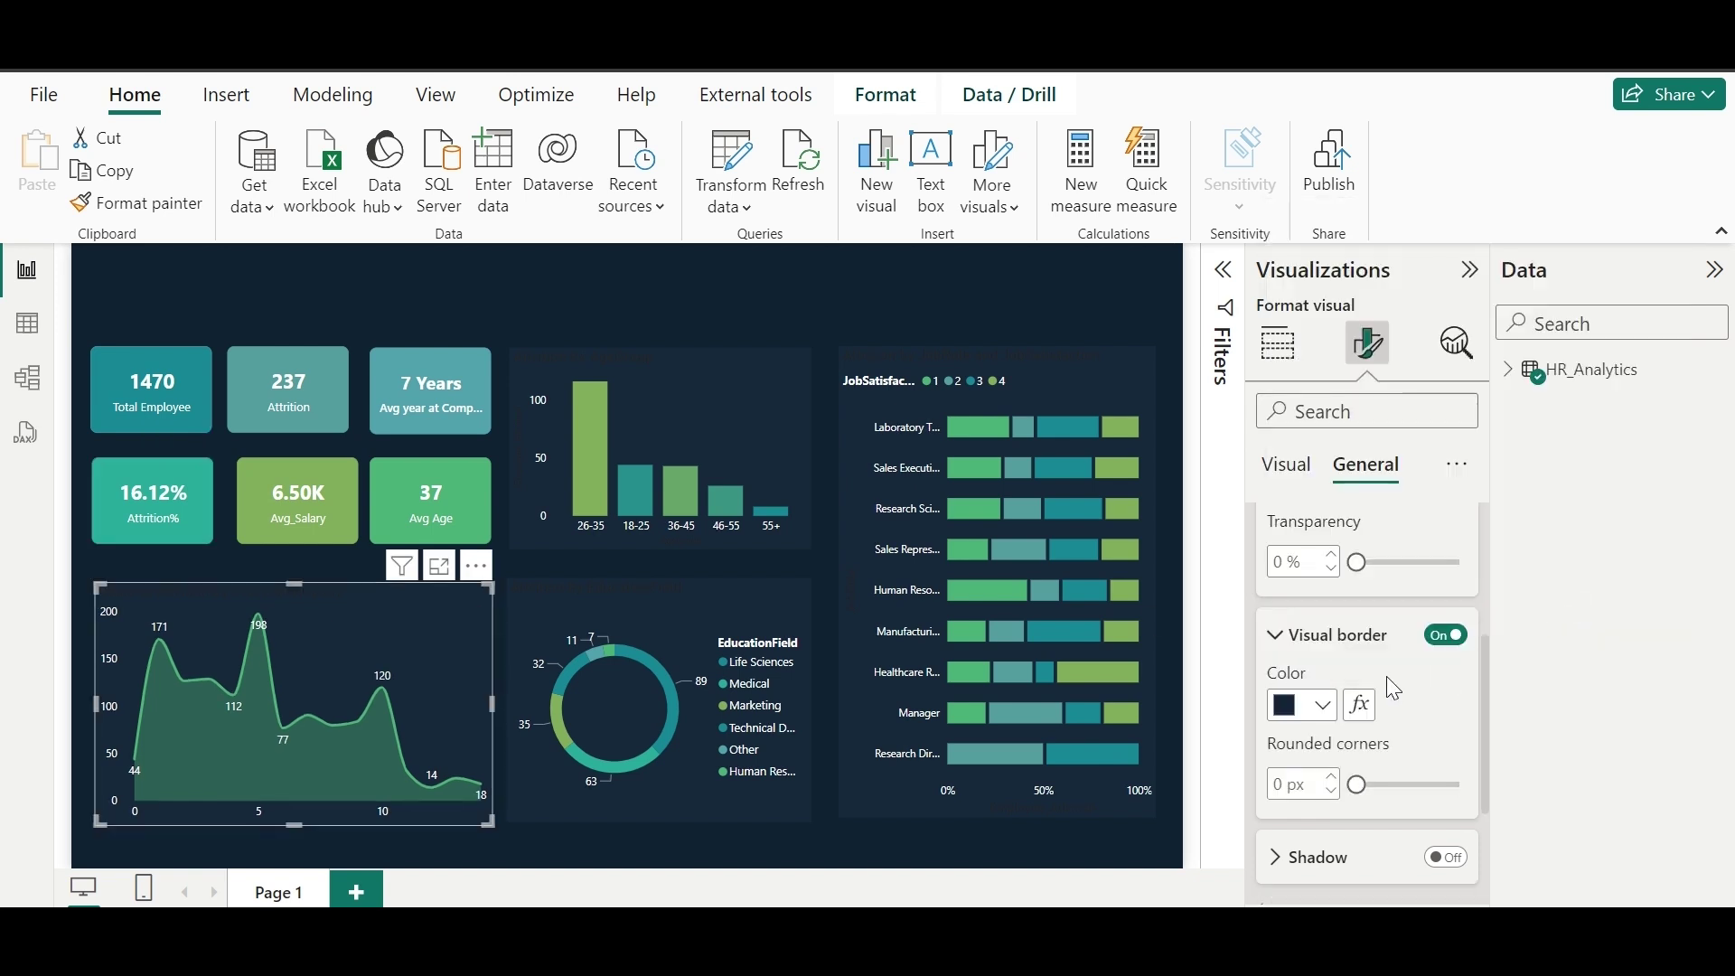
Step: Add a dark navy visual border with 10 px rounded corners to the age-group column chart
click(800, 392)
click(1446, 634)
click(1320, 704)
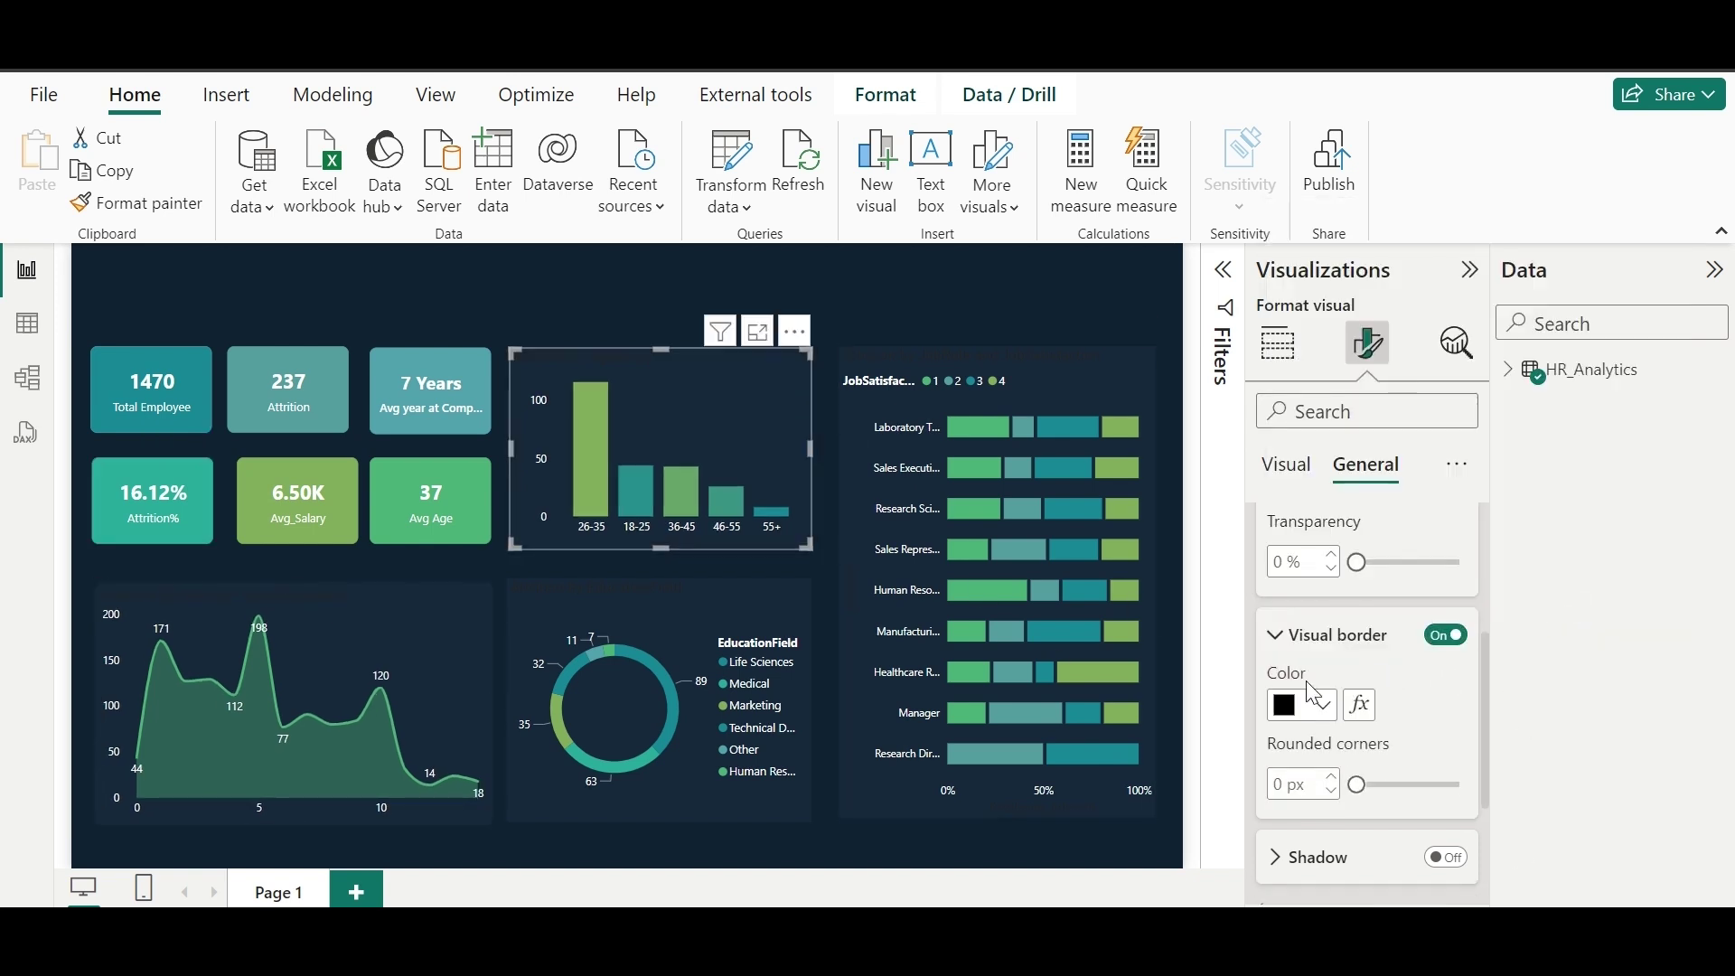
click(1301, 587)
click(1286, 786)
text(10)
Step: Add a dark navy visual border with 10 px rounded corners to the job satisfaction stacked bar chart
click(1129, 362)
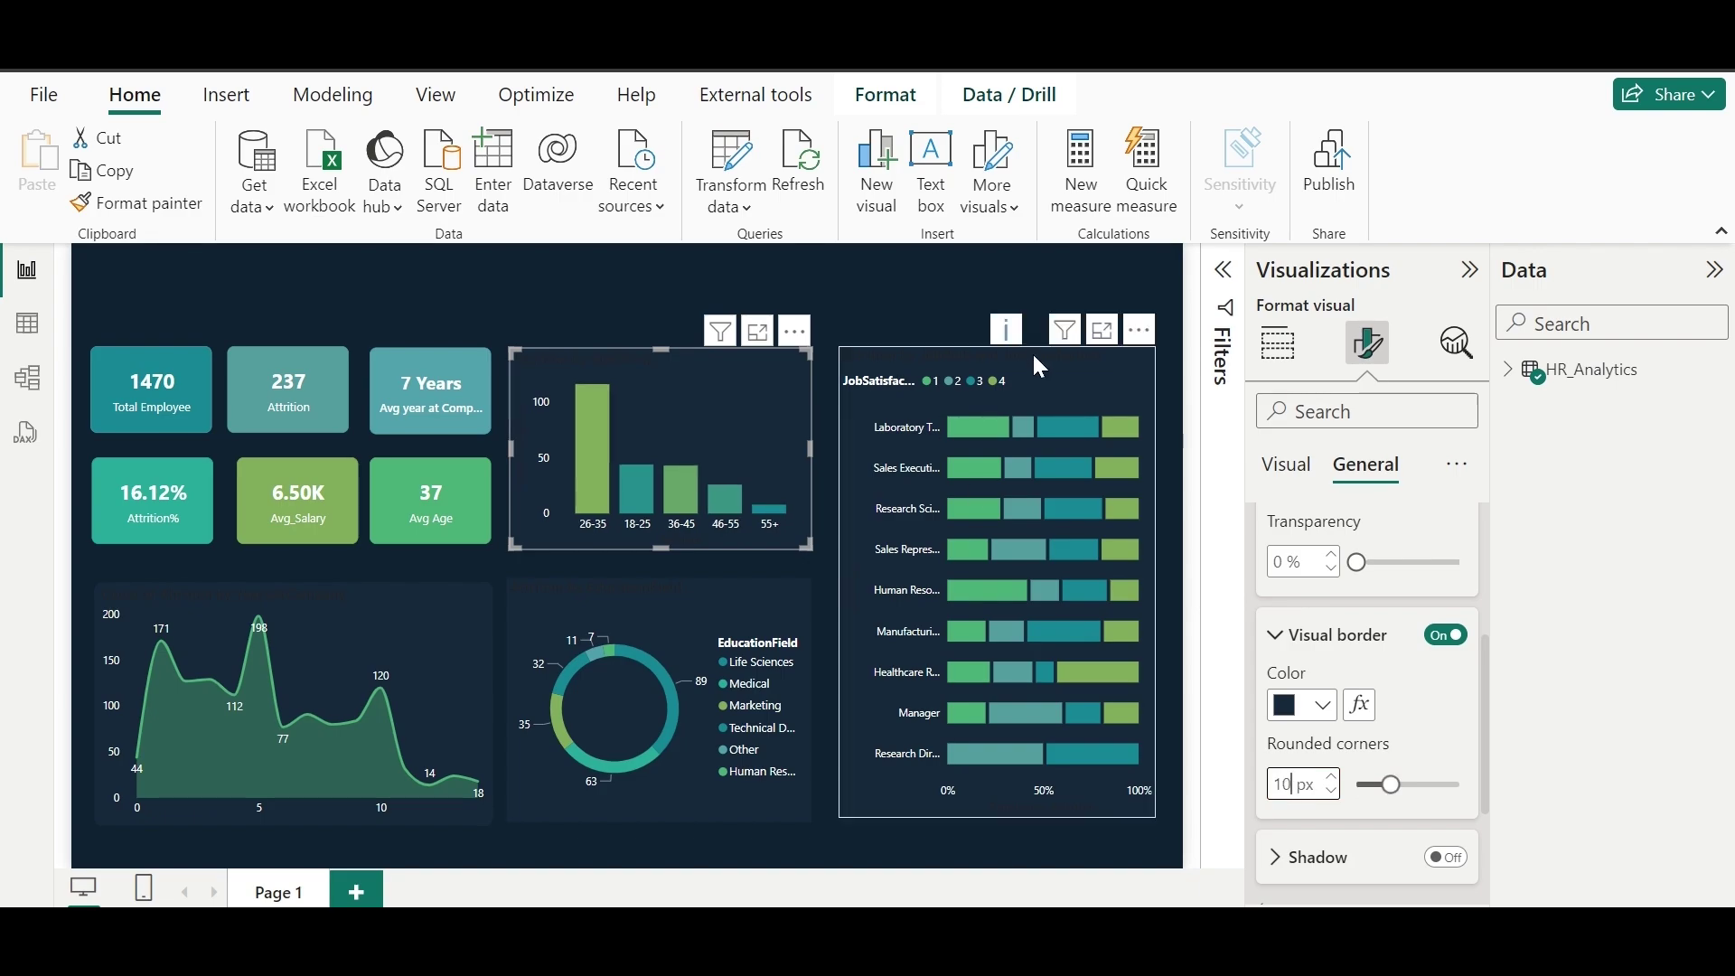
click(1446, 635)
click(1321, 704)
click(1301, 587)
click(1286, 782)
text(10)
Step: Add a dark navy visual border with rounded corners to the education field donut chart
click(786, 592)
click(1445, 634)
click(1321, 705)
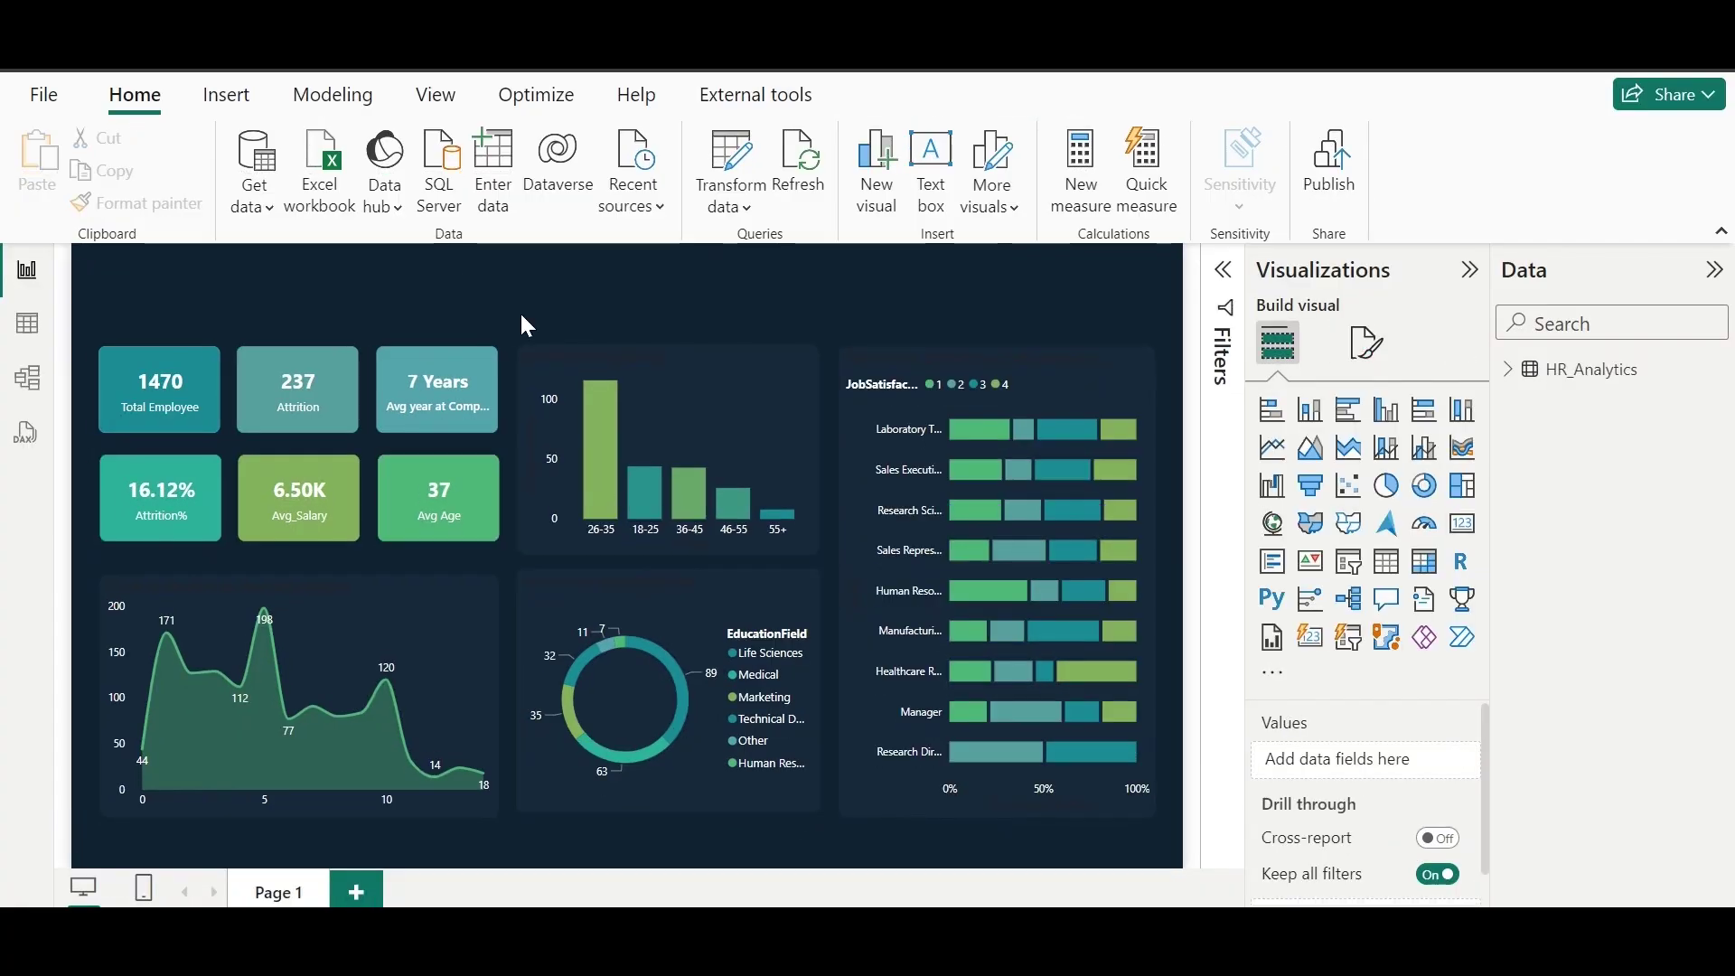
Step: Create a tile-style slicer on the Gender field over the column chart, and make it wider and shorter
click(1507, 370)
text(gen)
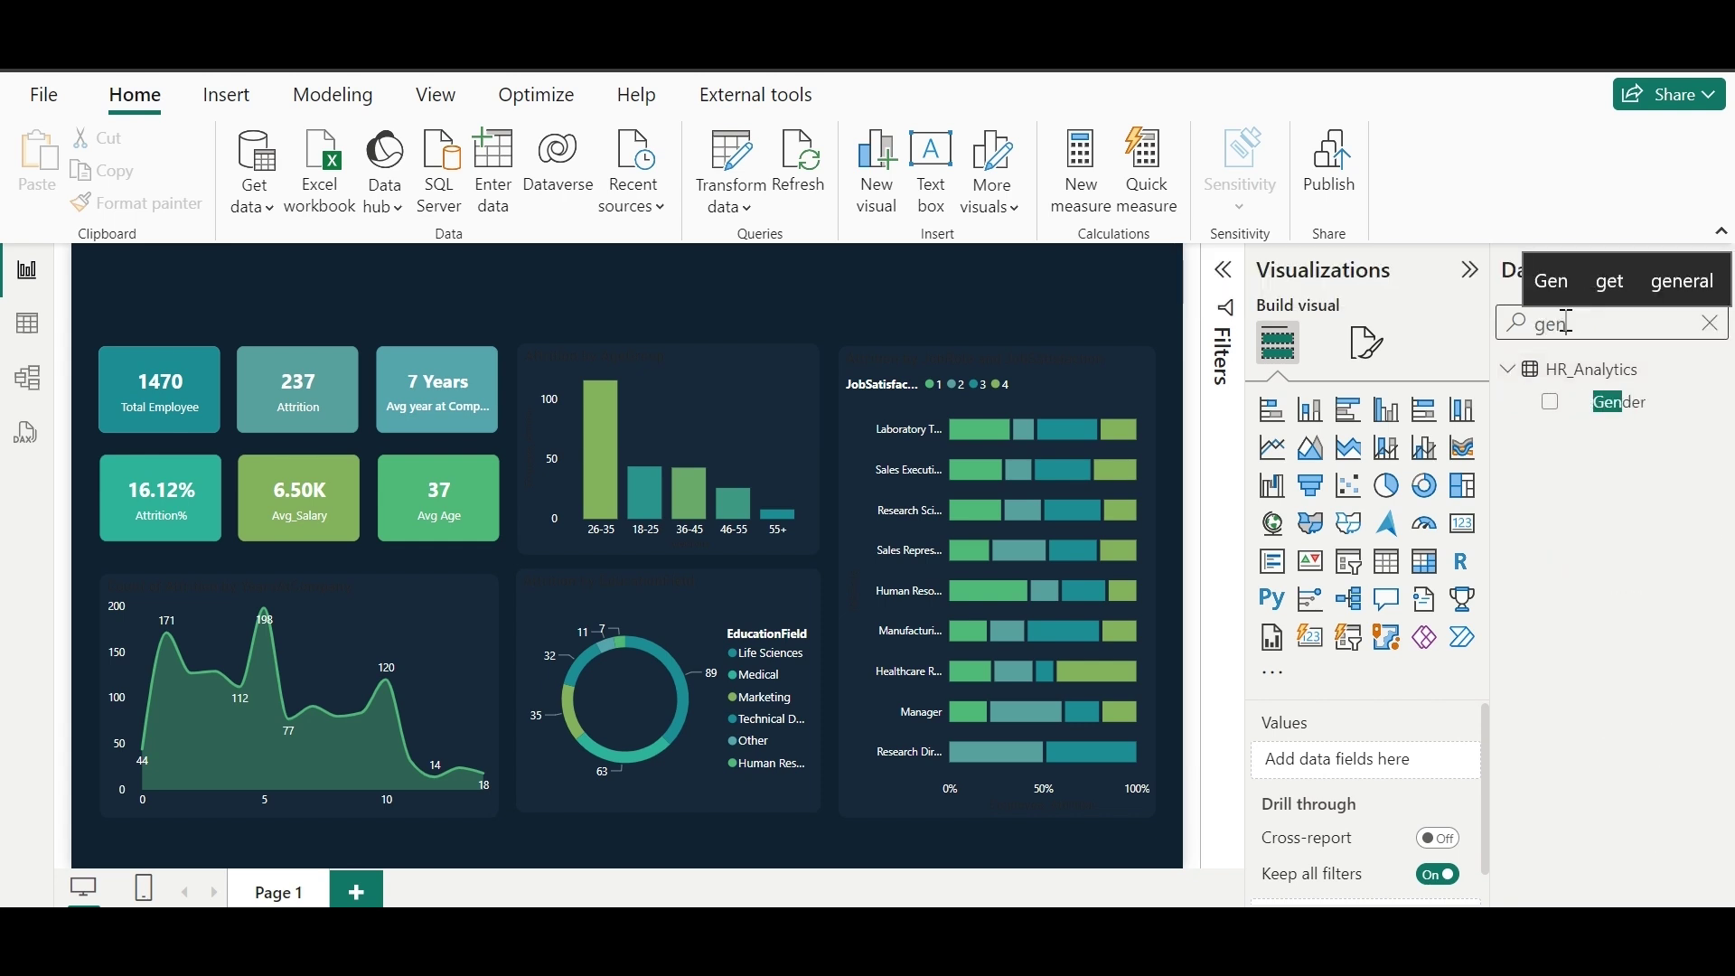
click(1551, 402)
drag(353, 414, 738, 391)
click(1346, 643)
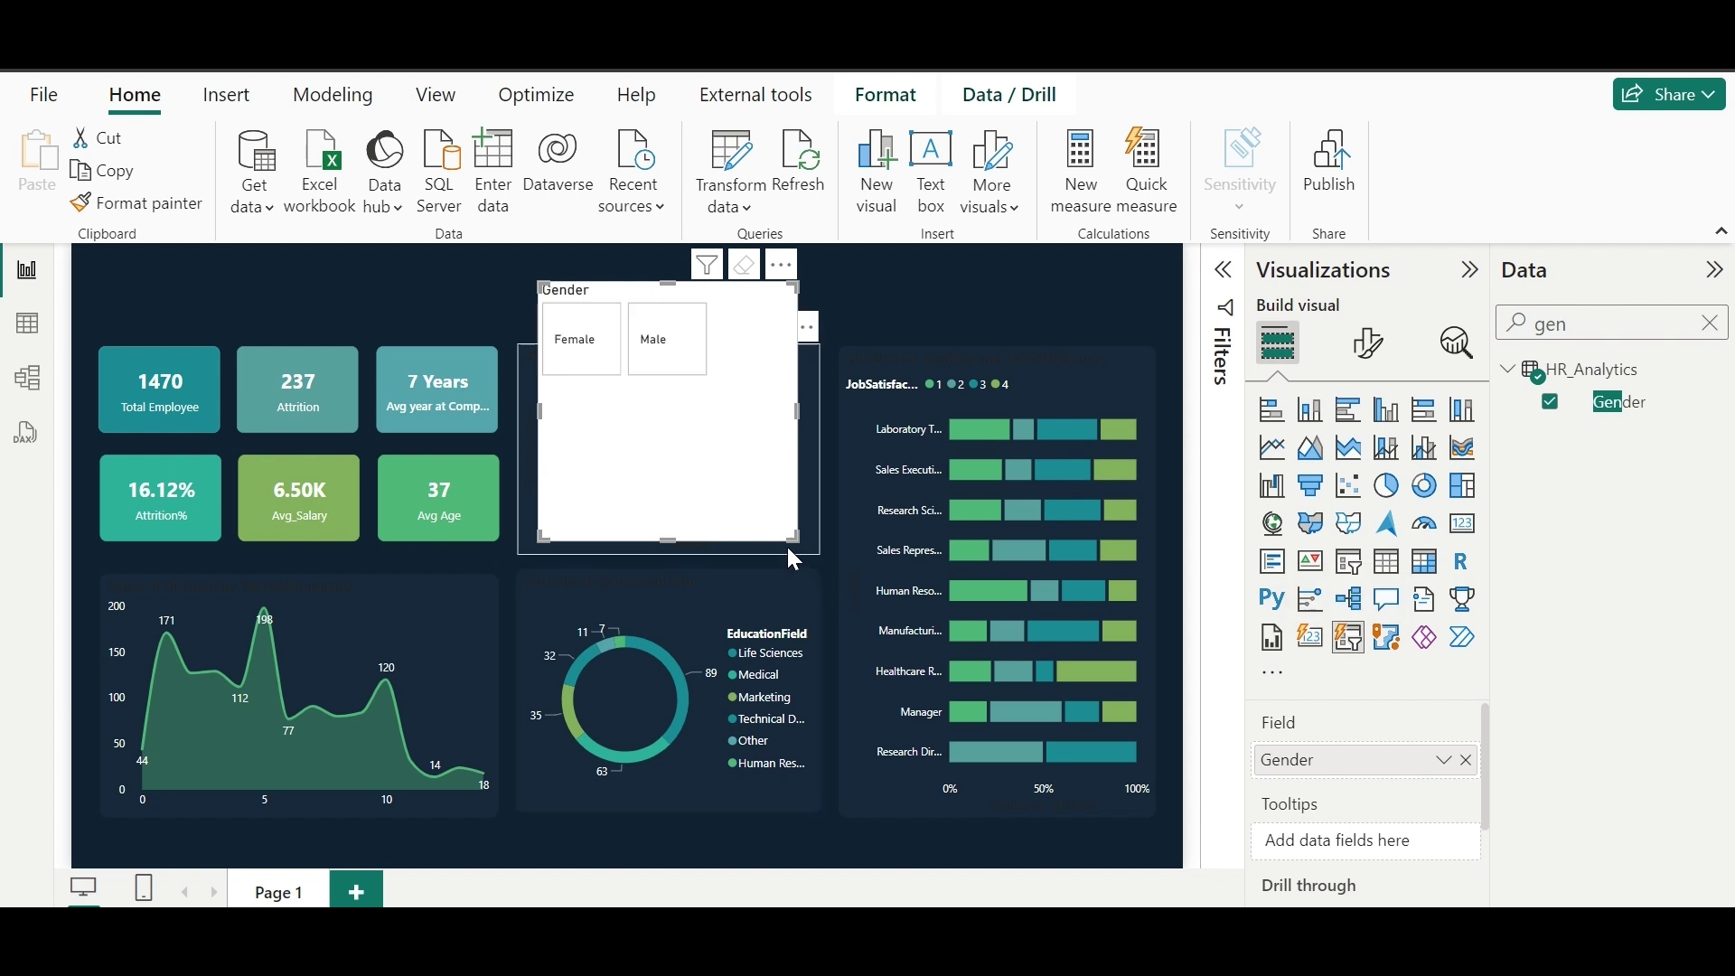
drag(795, 534, 883, 406)
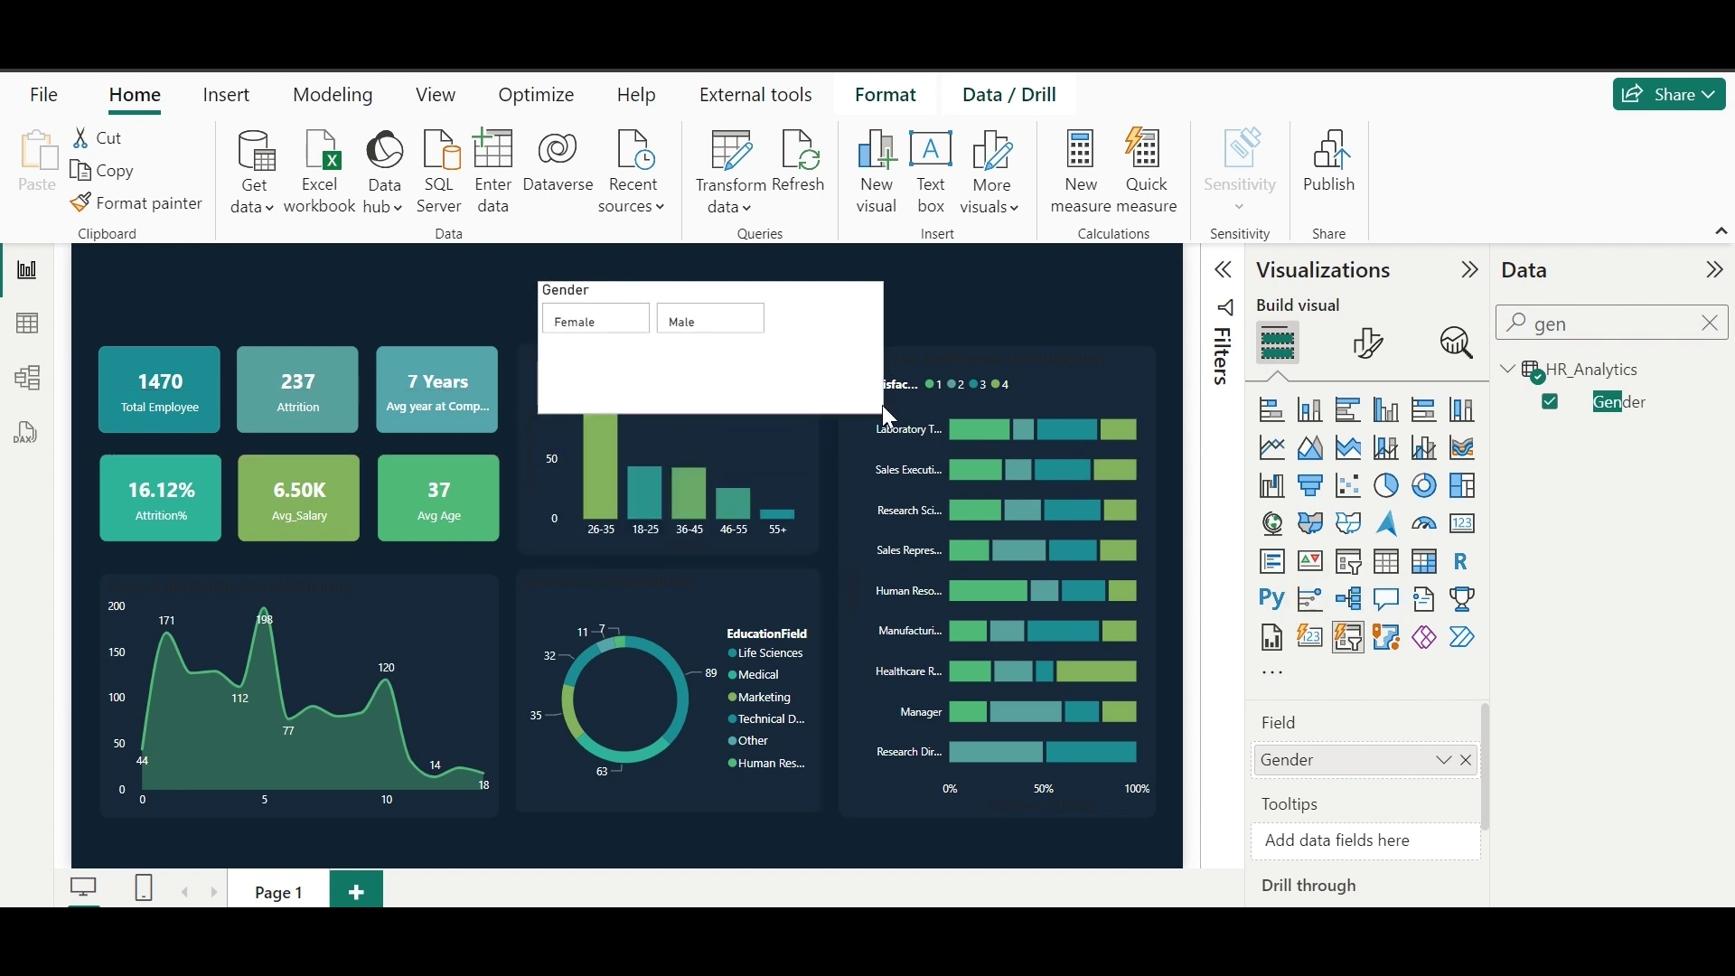
Step: Arrange the Gender slicer's tiles in one row of two columns and turn off its title
click(1368, 344)
click(1314, 643)
click(1309, 774)
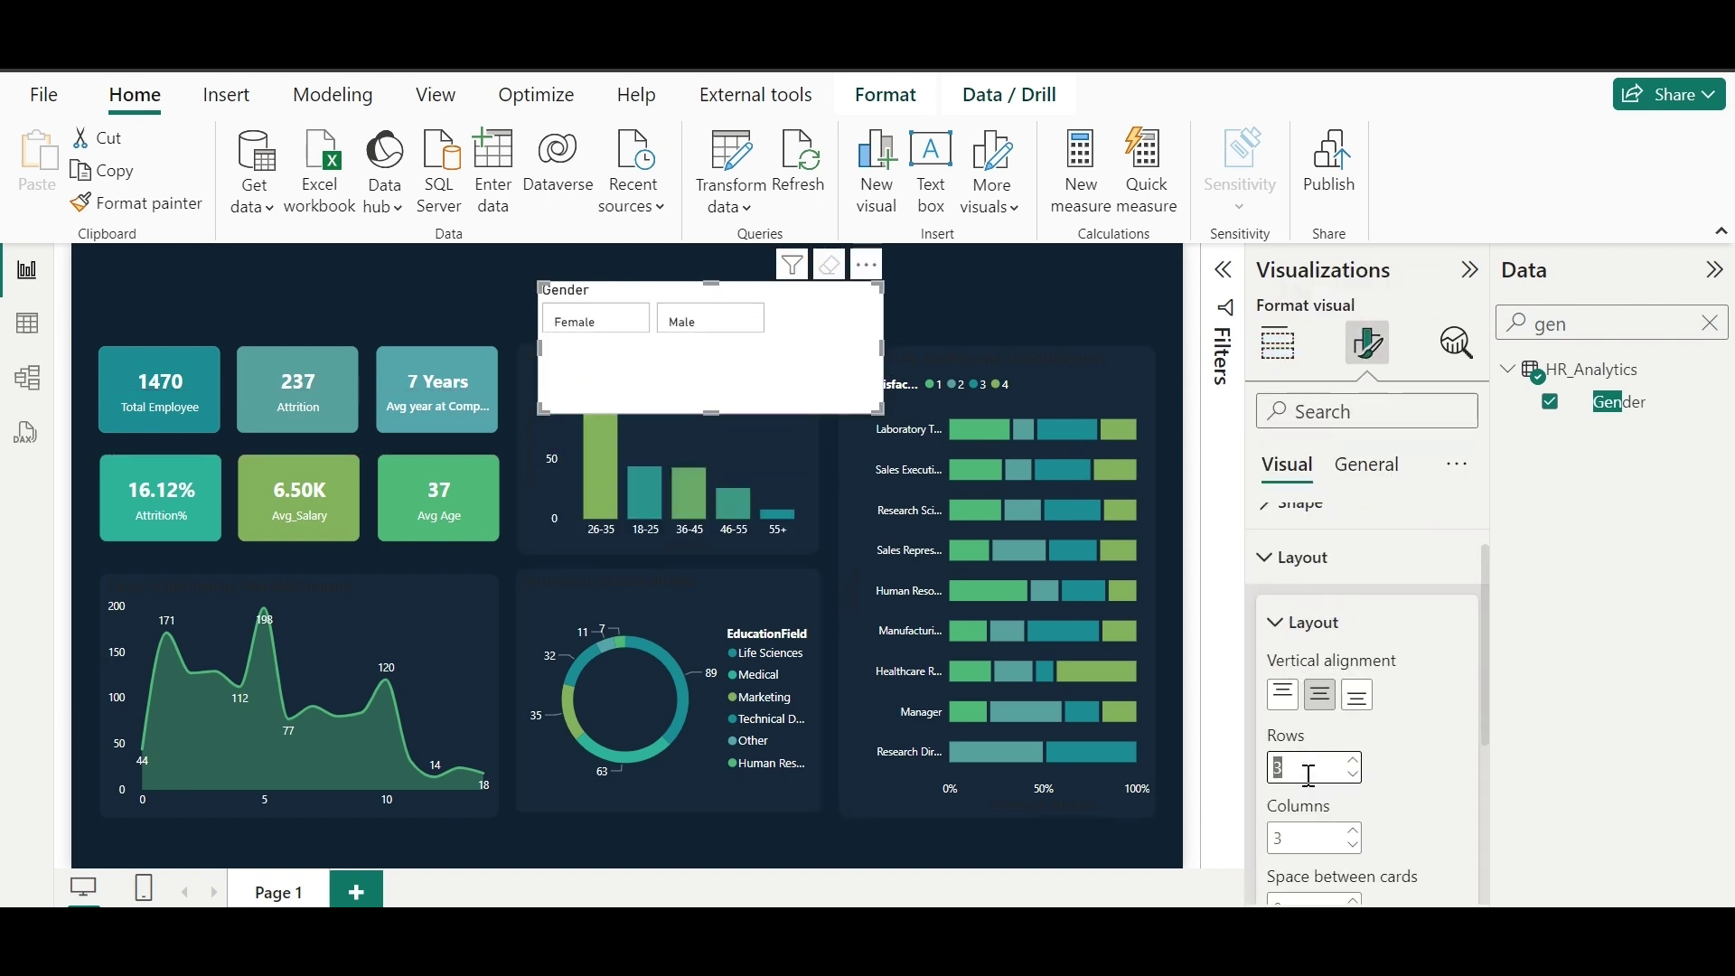
click(1366, 464)
click(1455, 585)
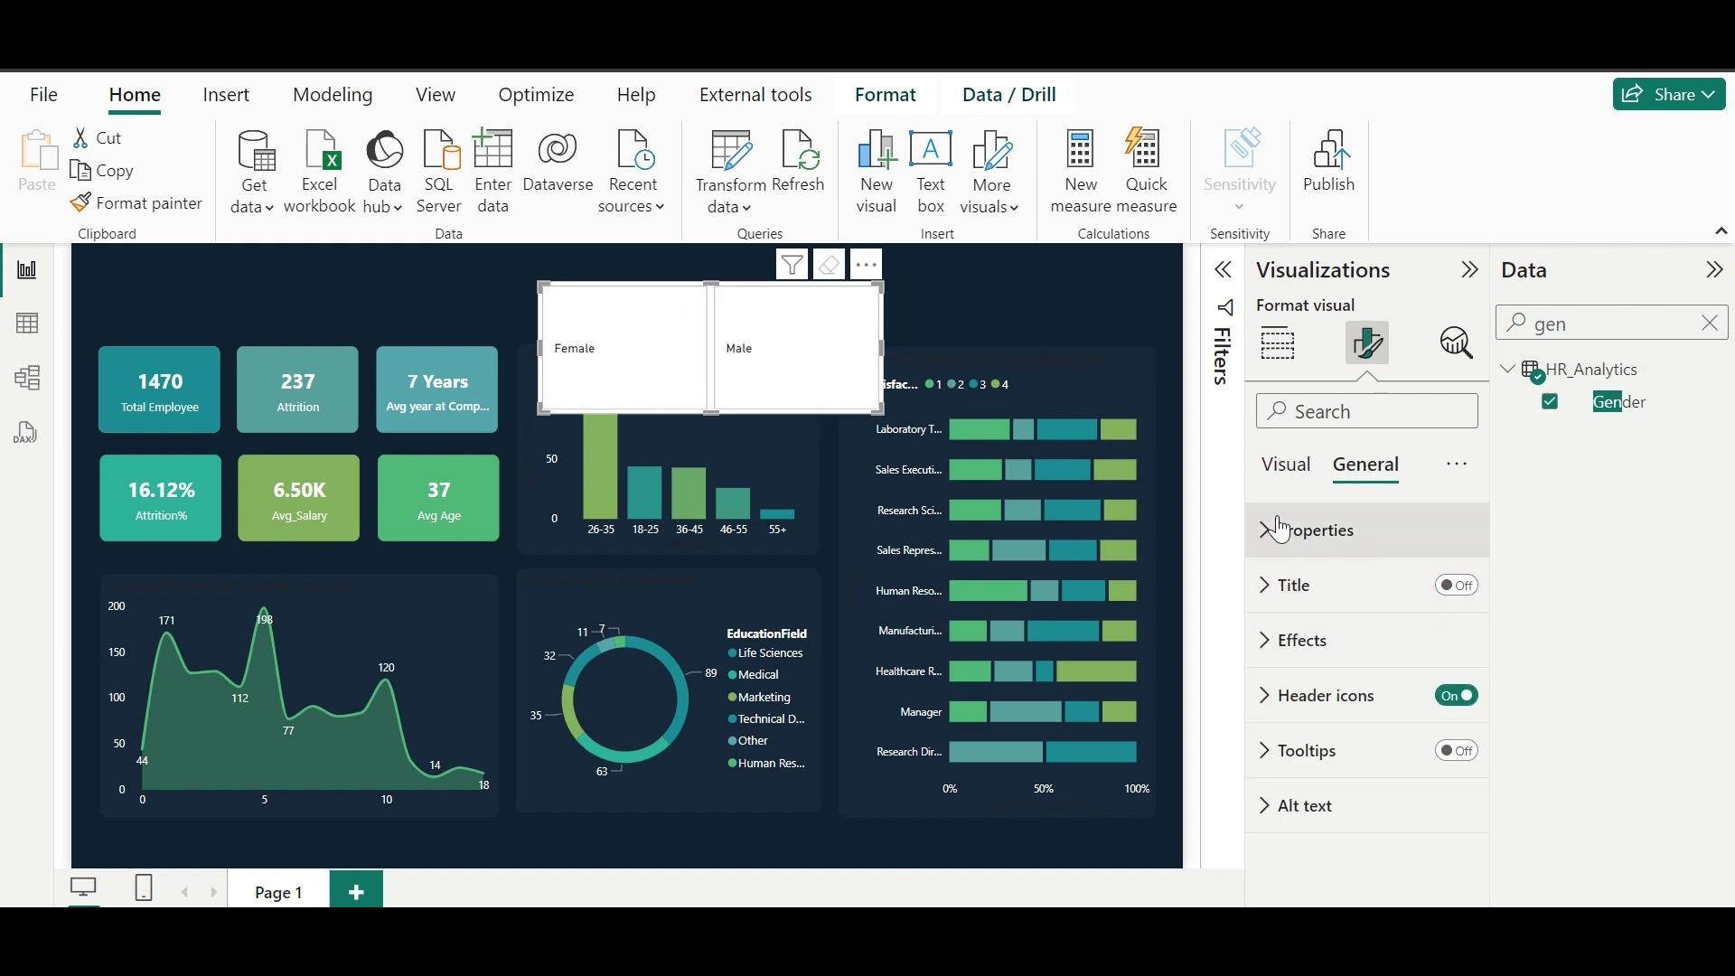
Step: Right-align the callout values in the Gender slicer's tiles
click(1286, 464)
click(1314, 643)
click(1317, 696)
scroll(1328, 682, down, 2)
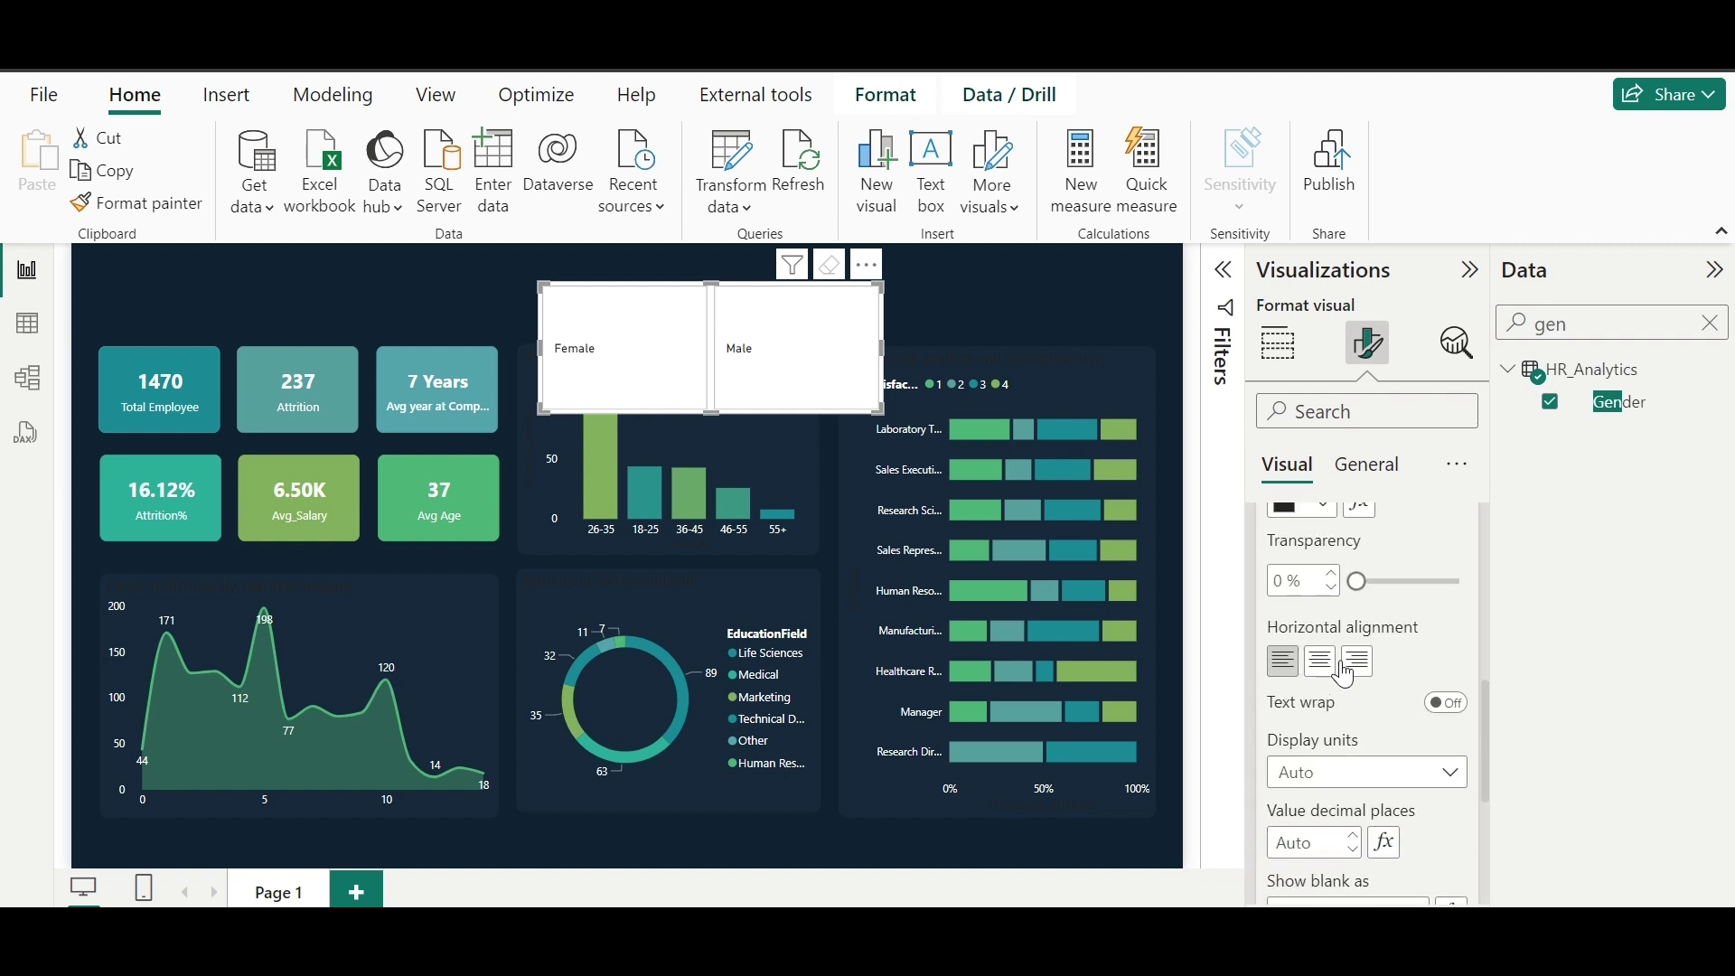
scroll(1356, 738, down, 3)
Step: Turn on the Gender slicer's label and assign the Employee_Count measure to it
click(1446, 647)
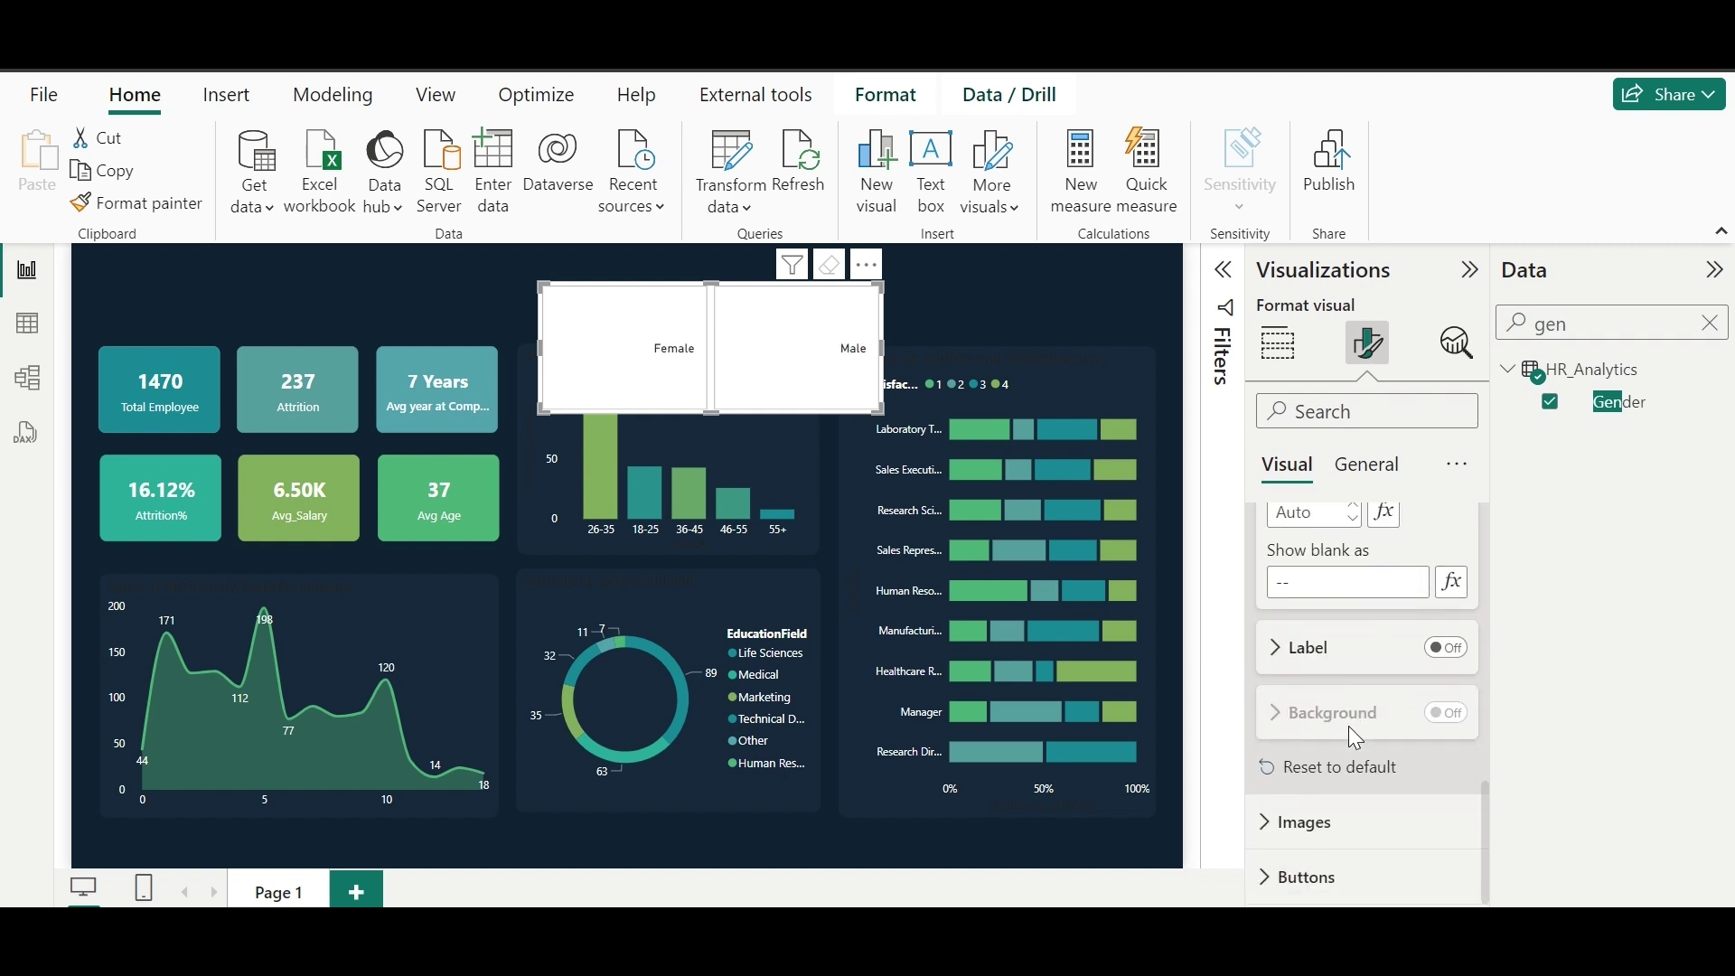
click(1361, 658)
click(1367, 674)
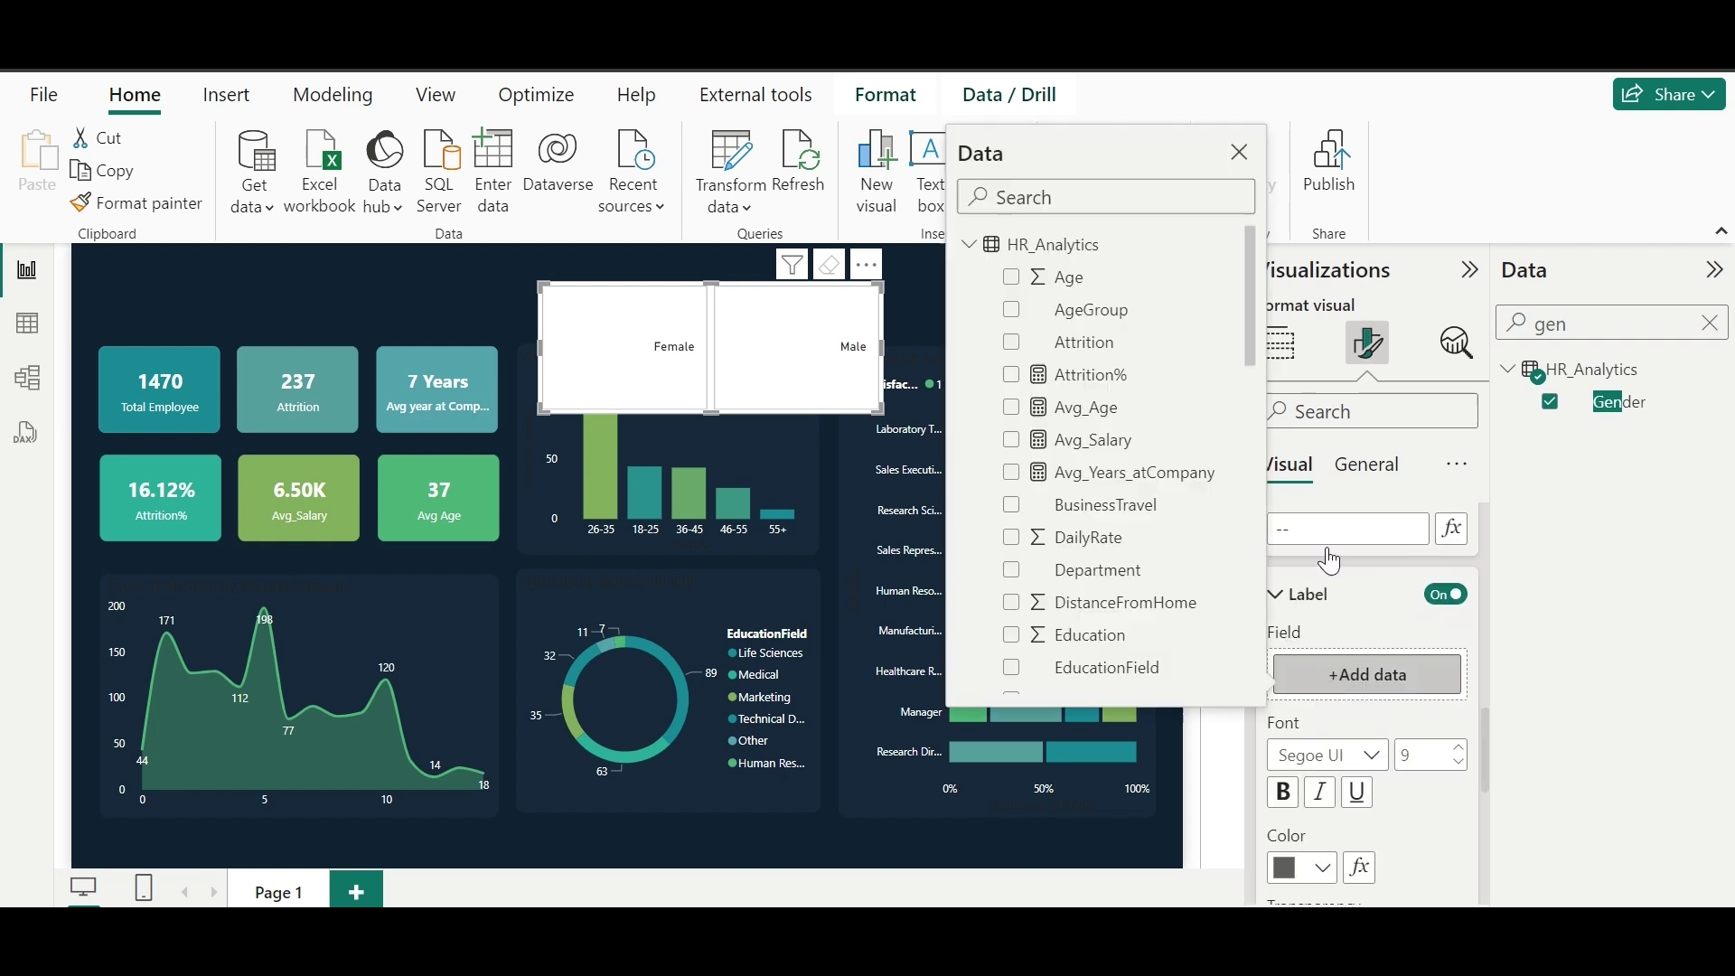
text(em)
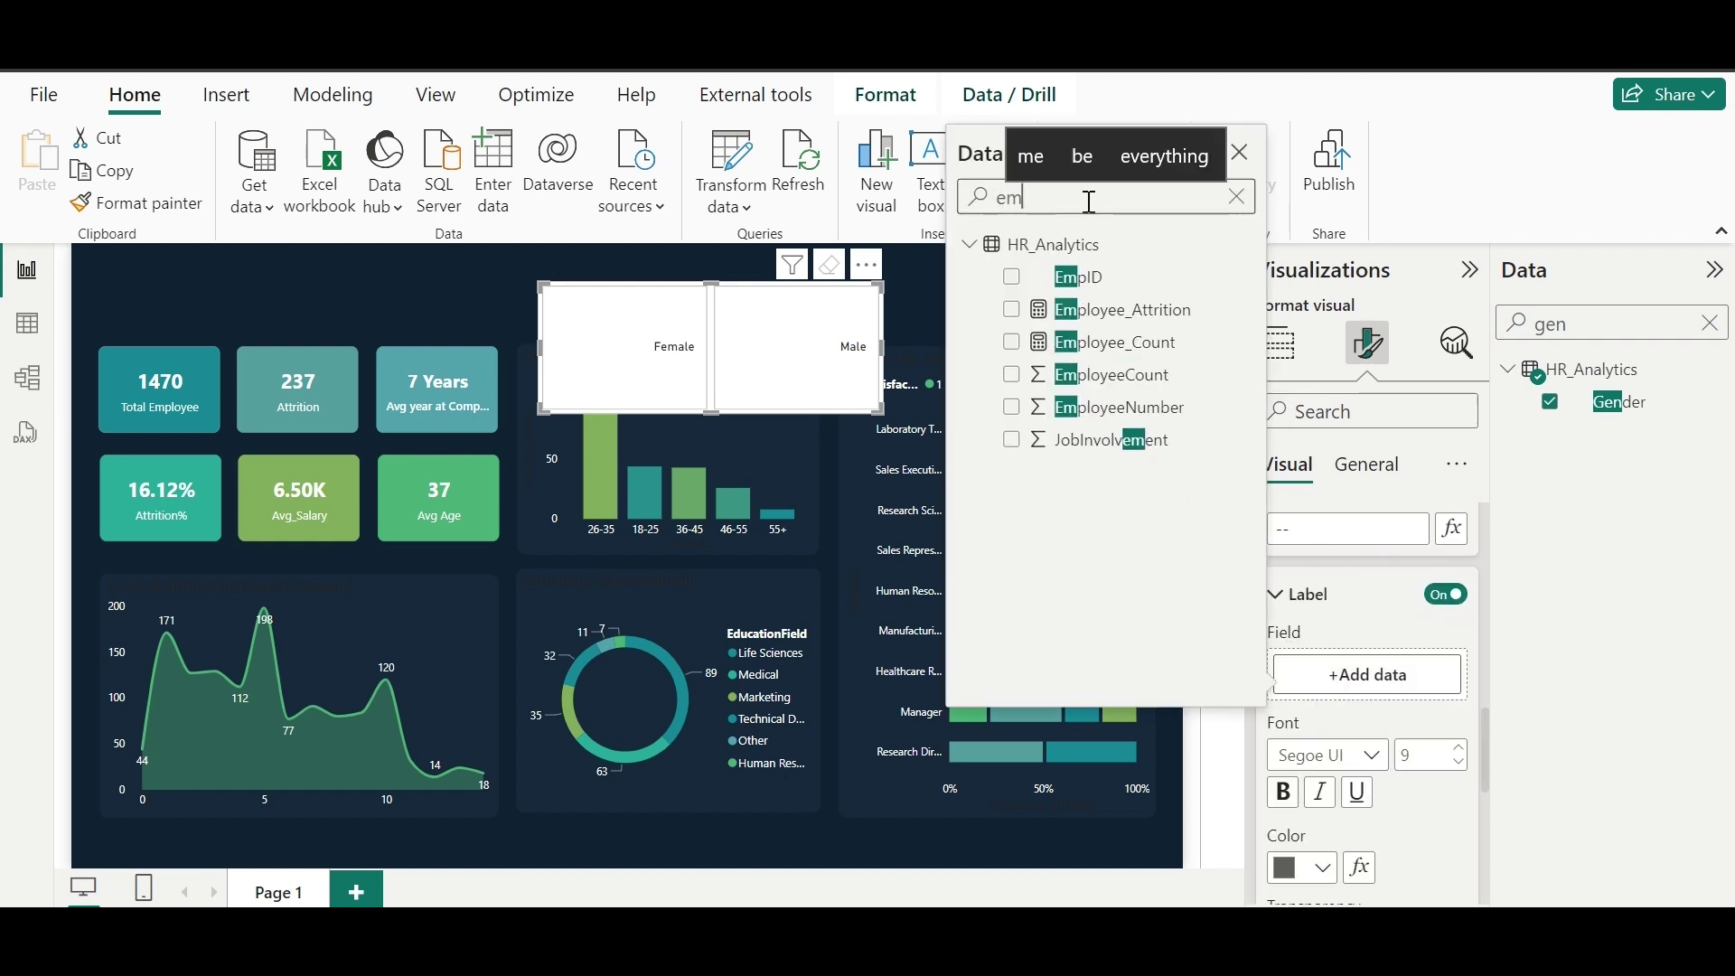
click(1154, 357)
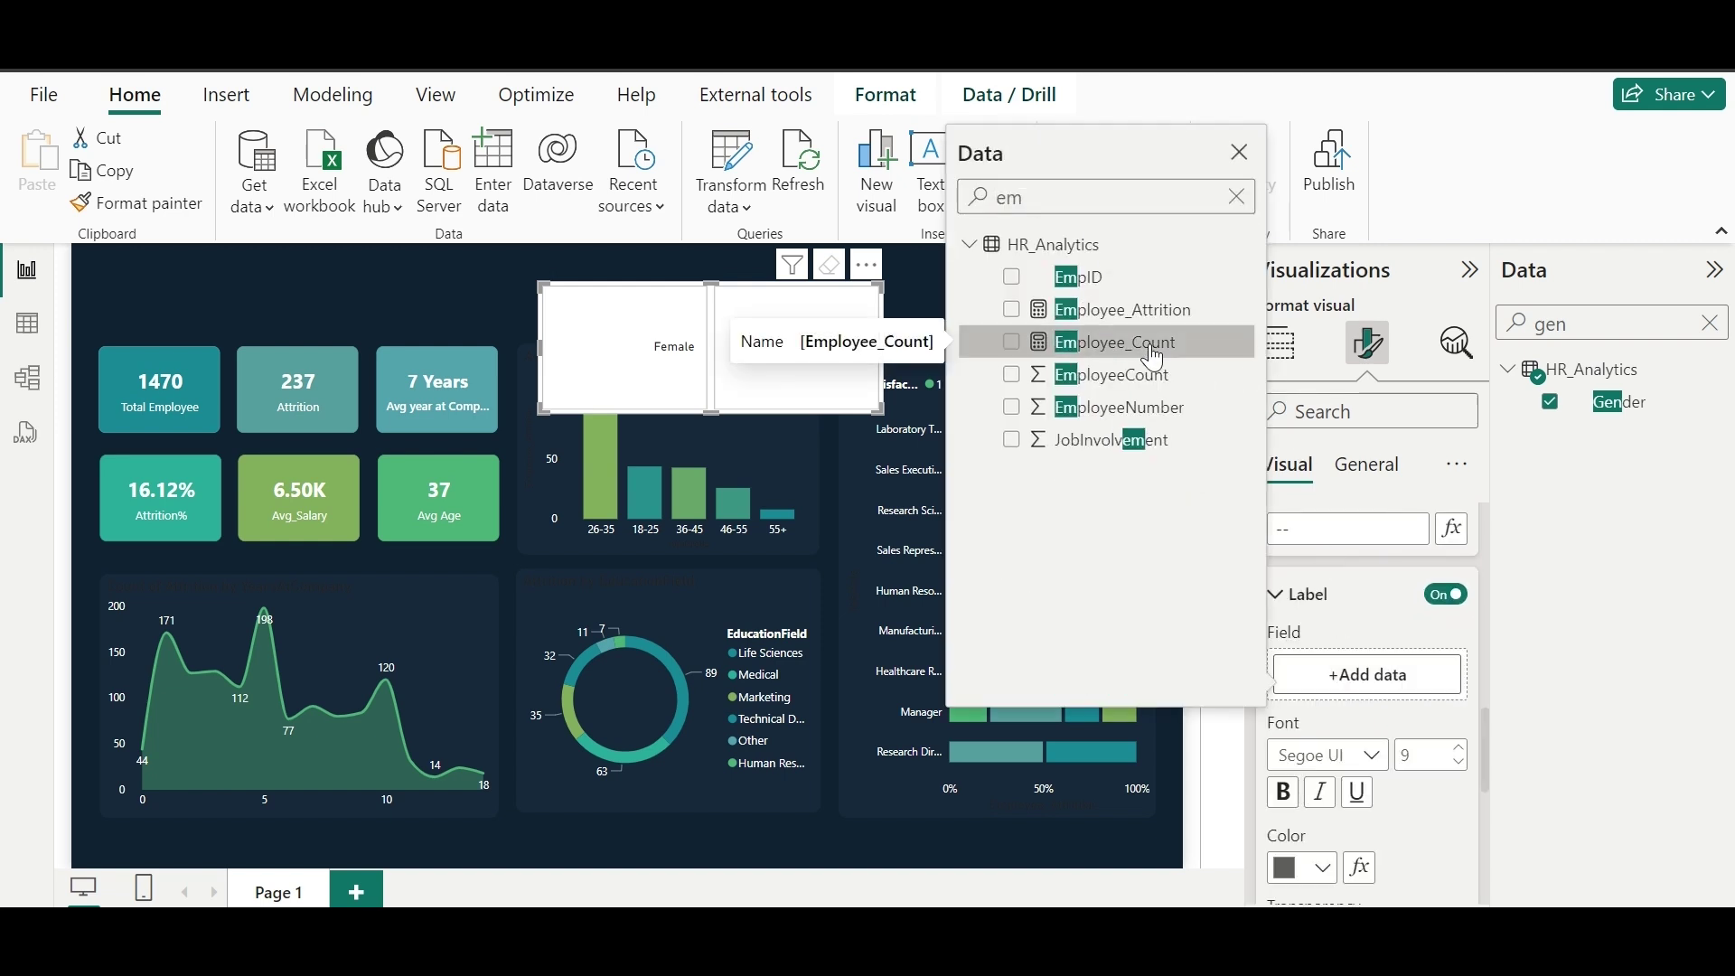
click(1012, 341)
Step: Test the Gender slicer by filtering the report by Male and Female, and clear the selection
click(804, 370)
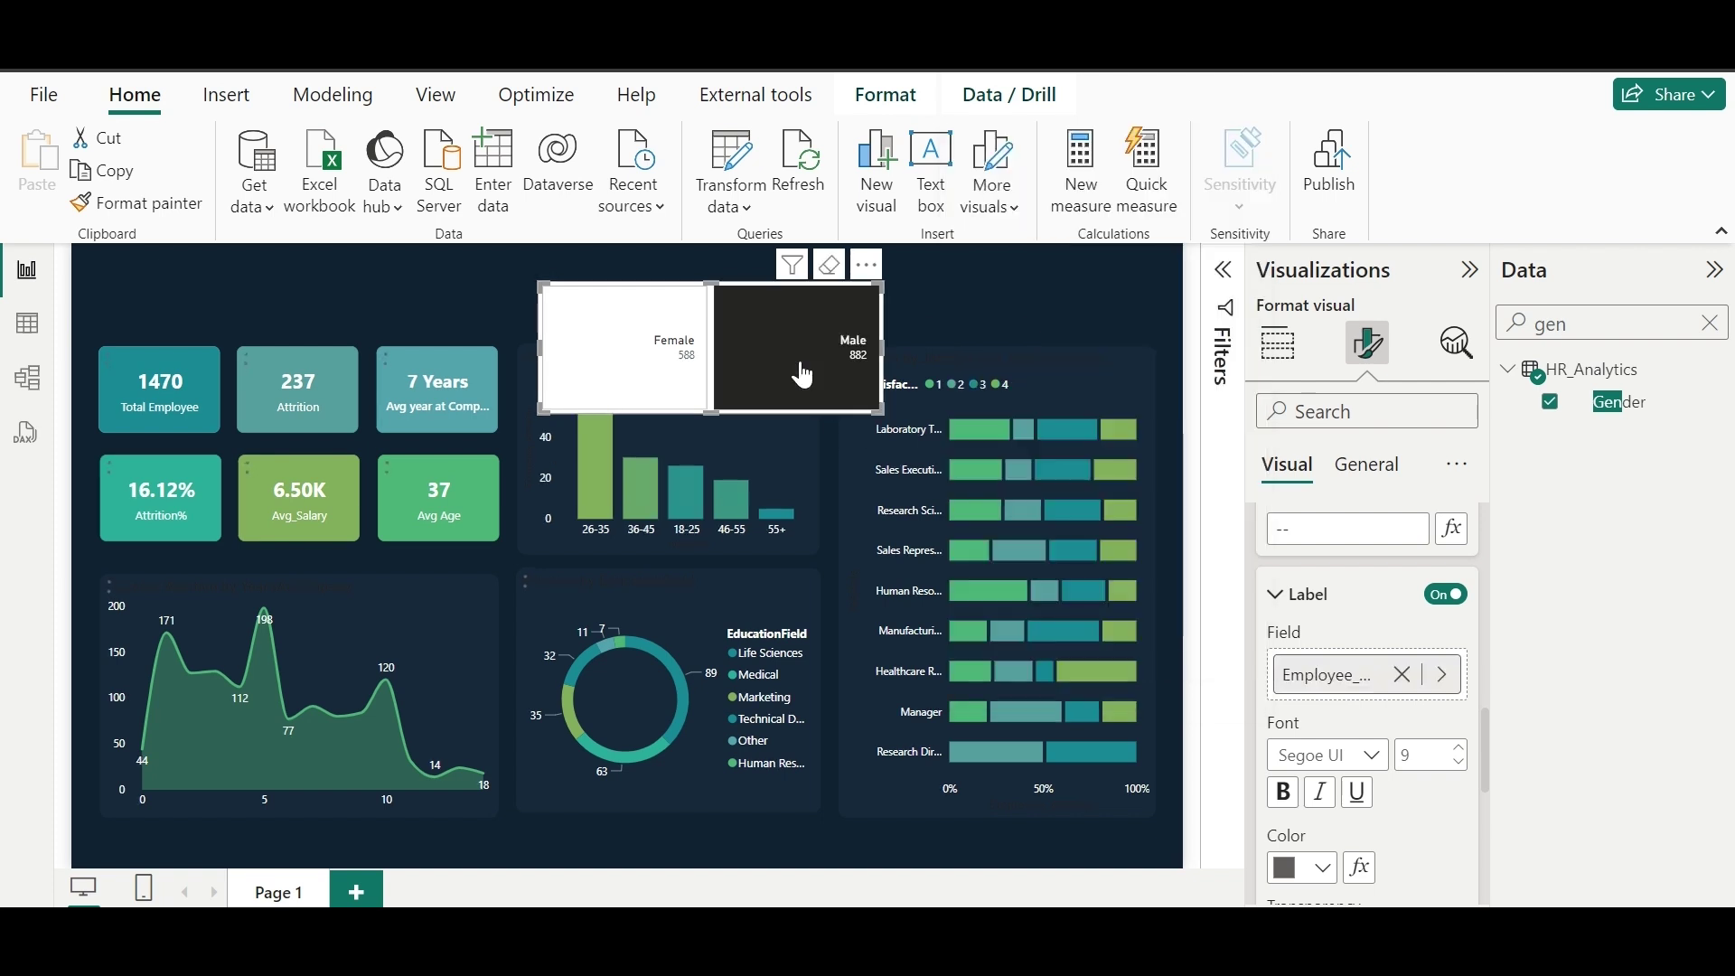
click(676, 376)
click(804, 371)
click(662, 371)
click(662, 370)
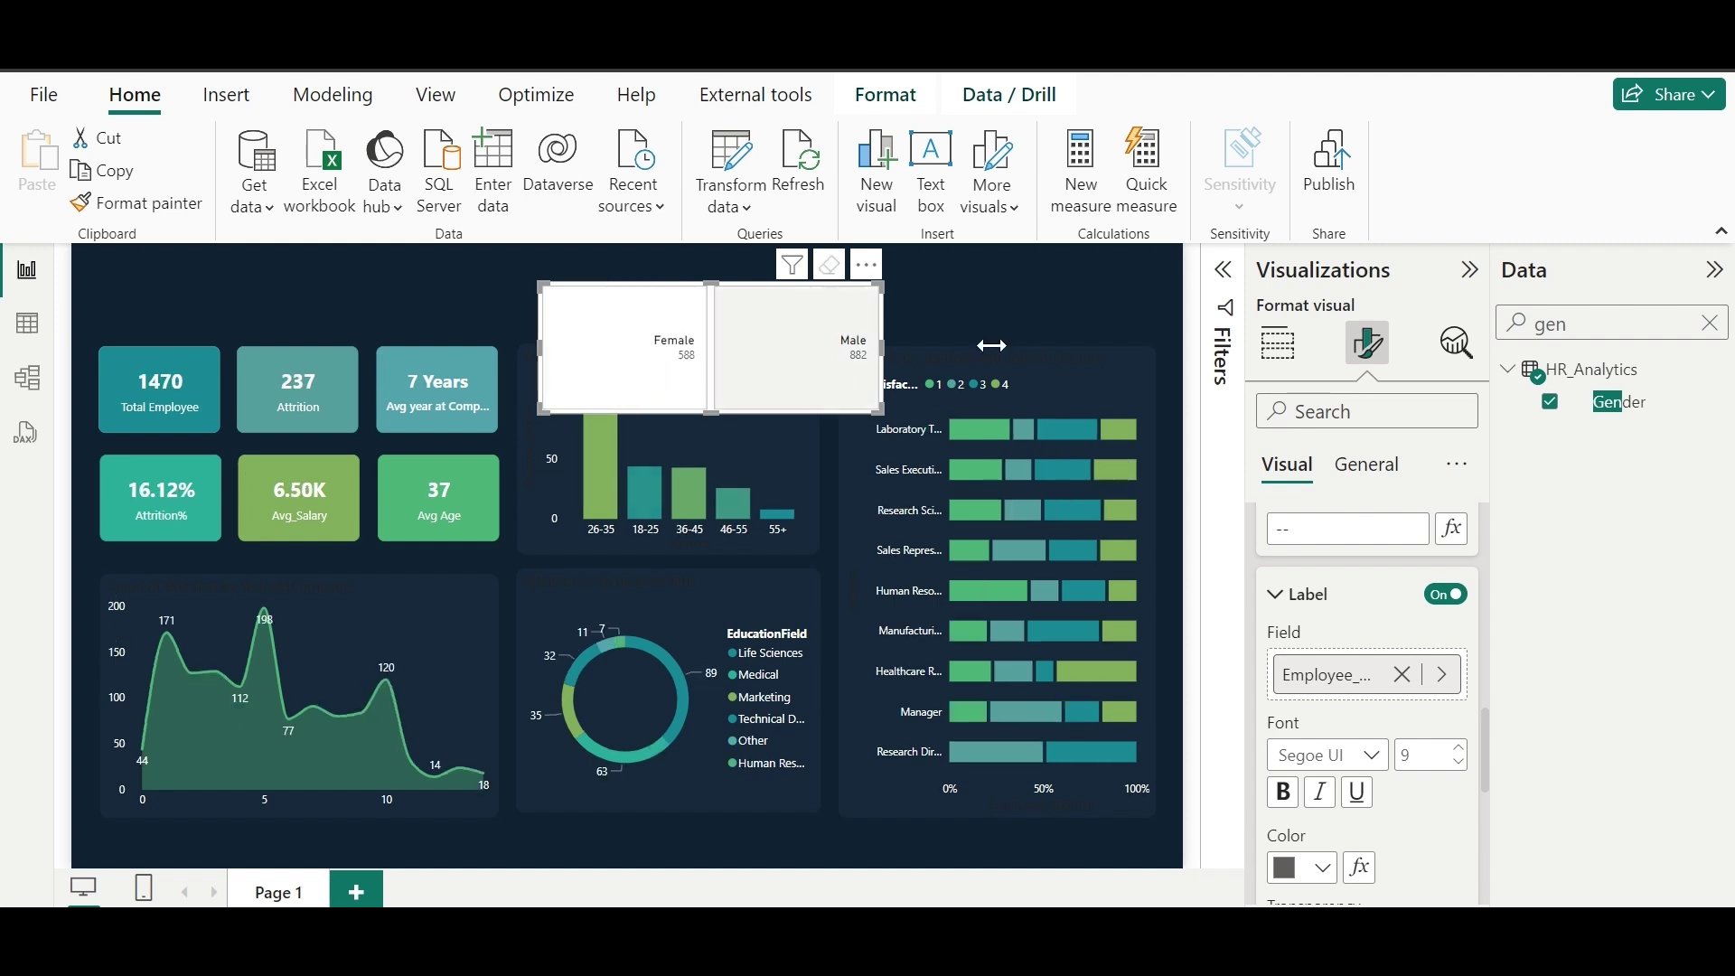
Step: Turn off the Gender slicer's background
scroll(1371, 578, up, 5)
scroll(1391, 660, up, 3)
click(1374, 685)
click(1316, 803)
scroll(1337, 632, down, 2)
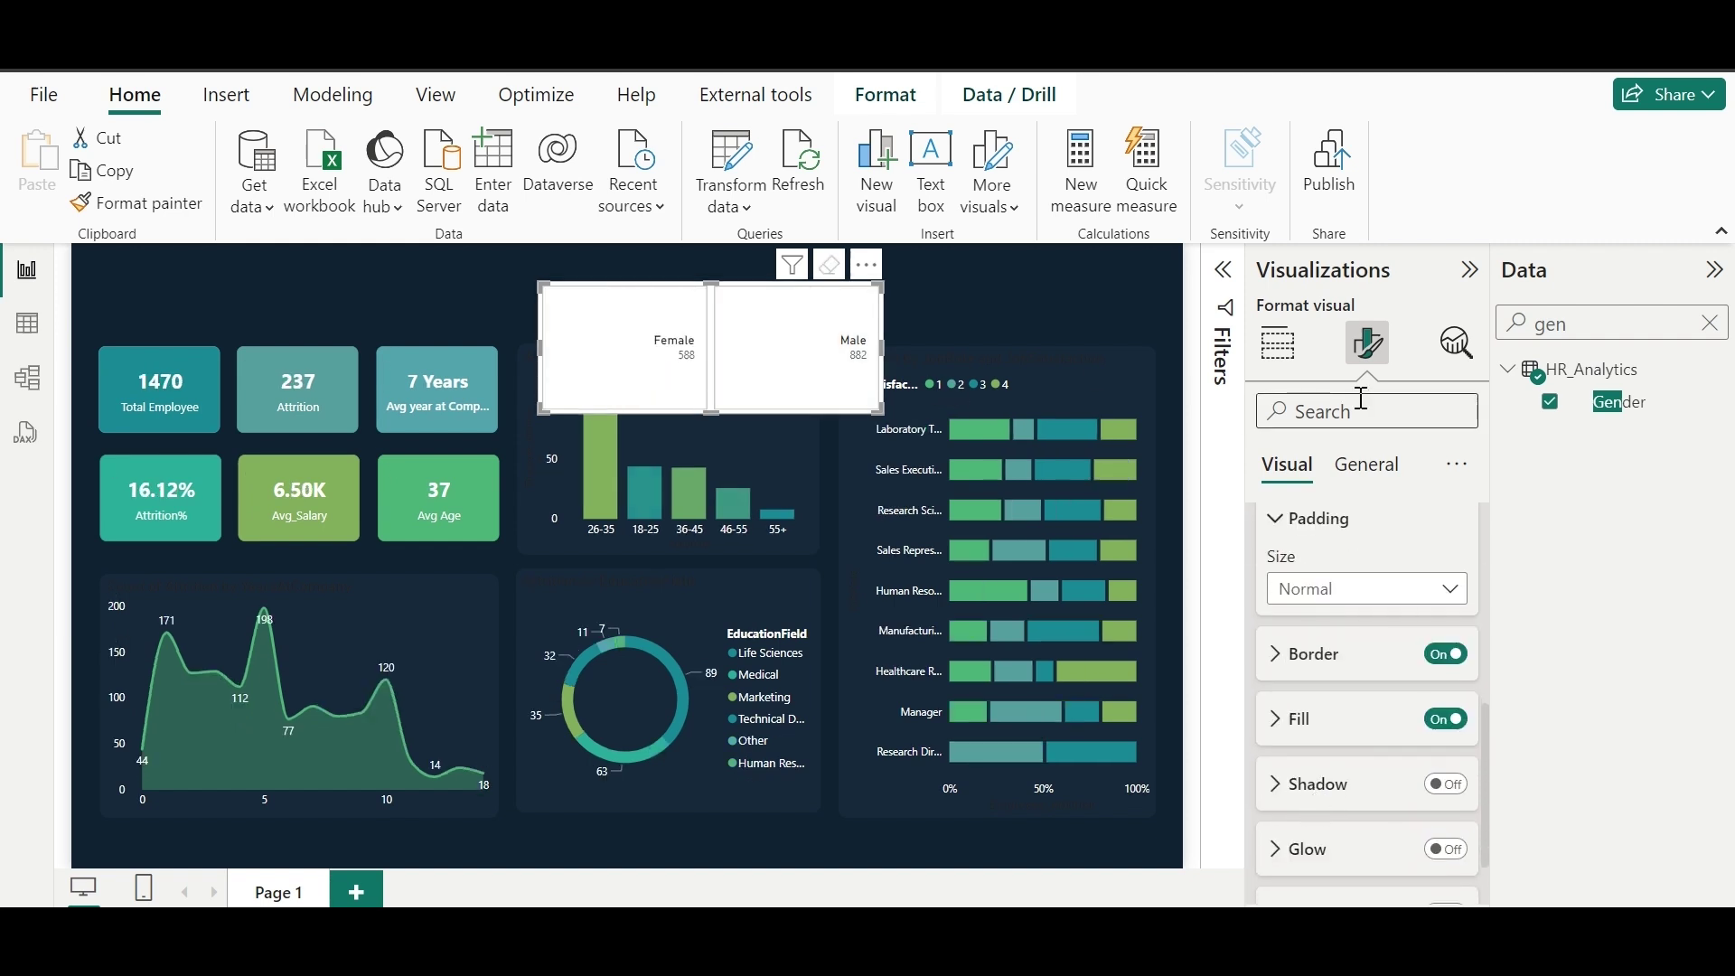
click(1366, 467)
click(1347, 637)
scroll(1417, 566, down, 2)
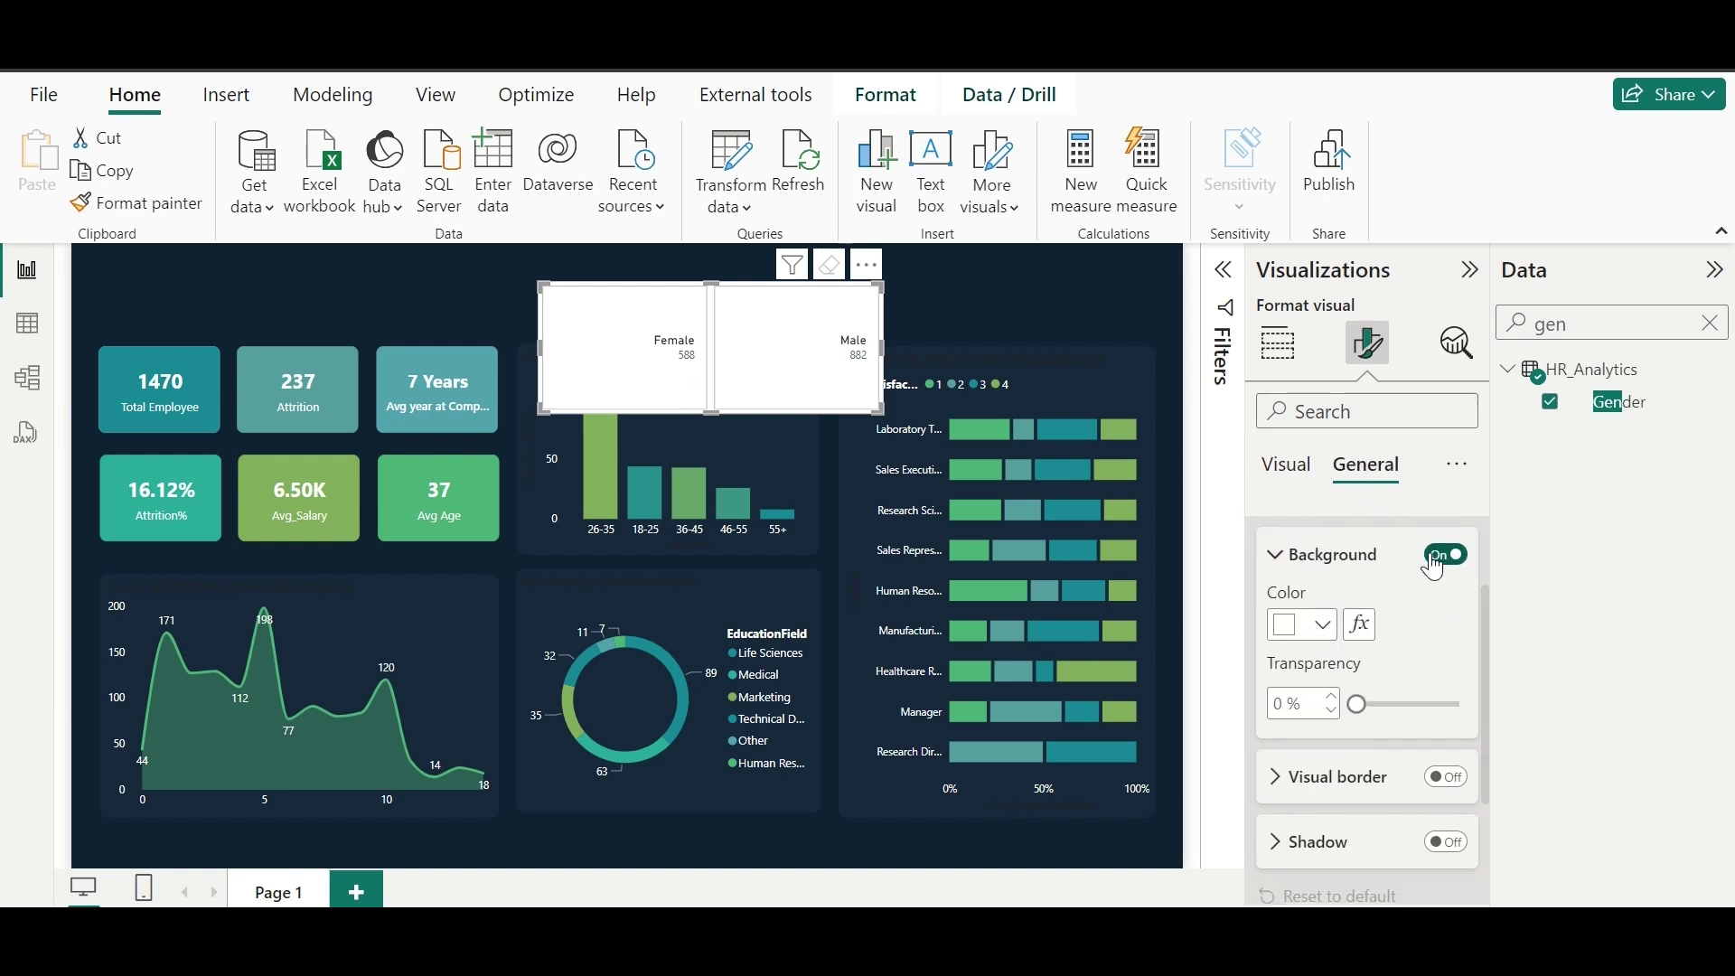
click(1432, 556)
Step: Resize and place the Gender slicer directly above the job satisfaction chart, lowering the chart's upper edge to make room
drag(536, 280, 844, 342)
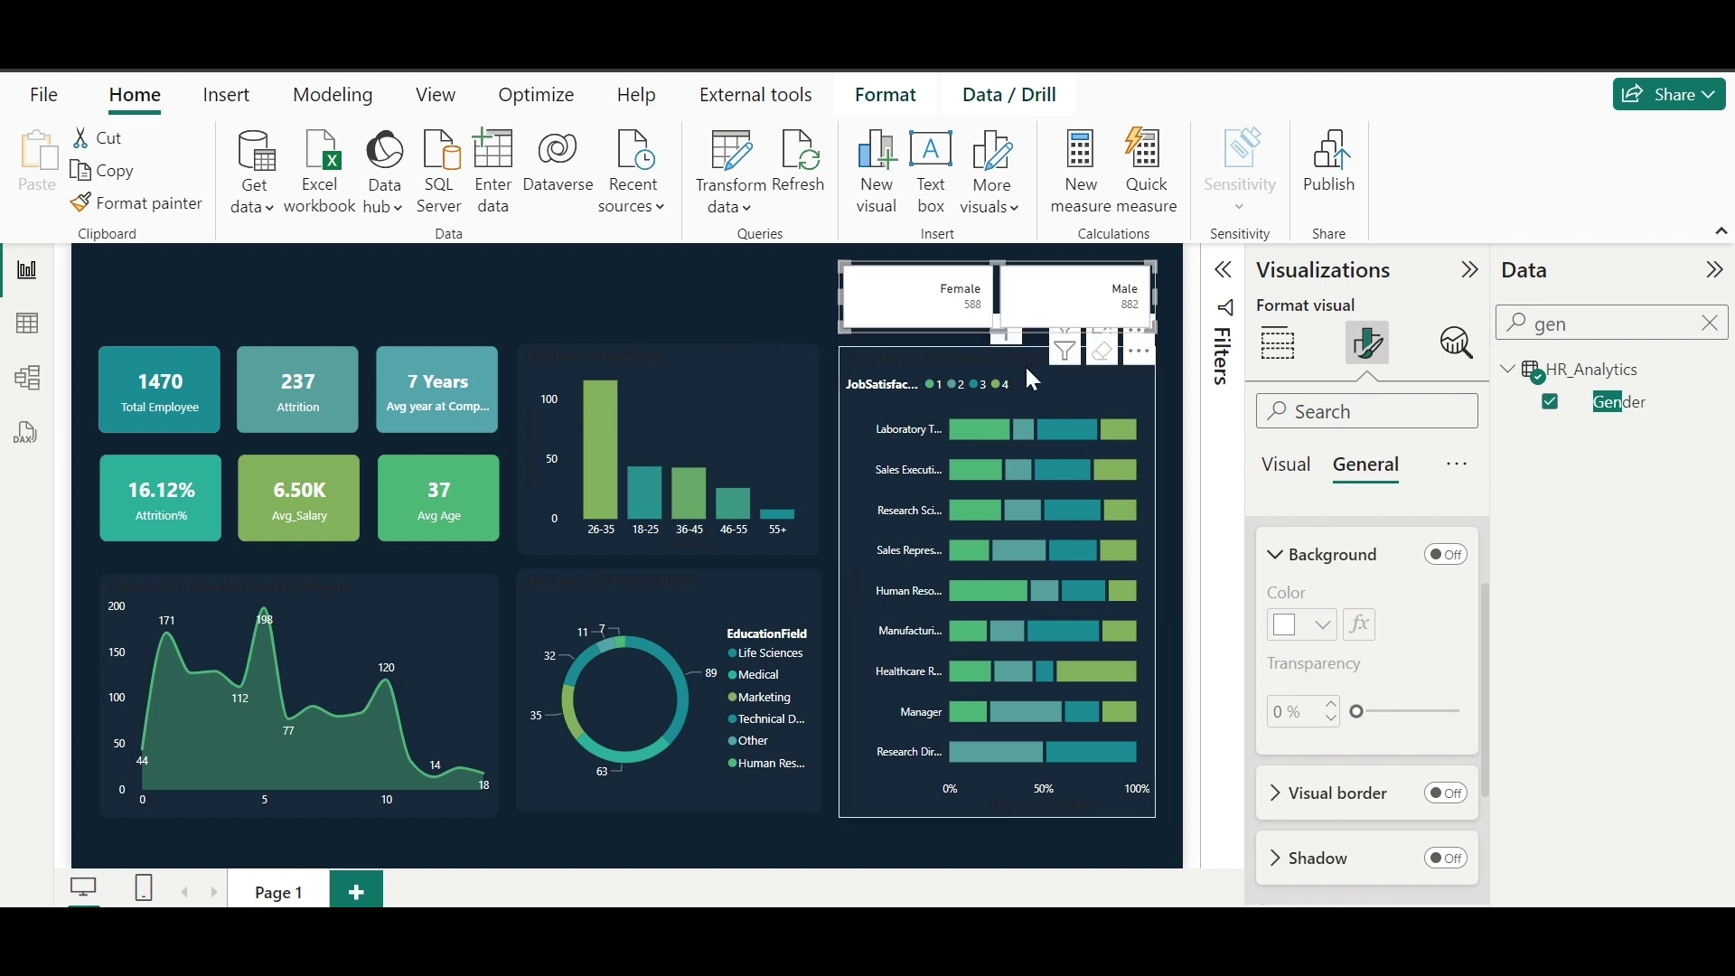
click(1049, 376)
drag(995, 346, 994, 418)
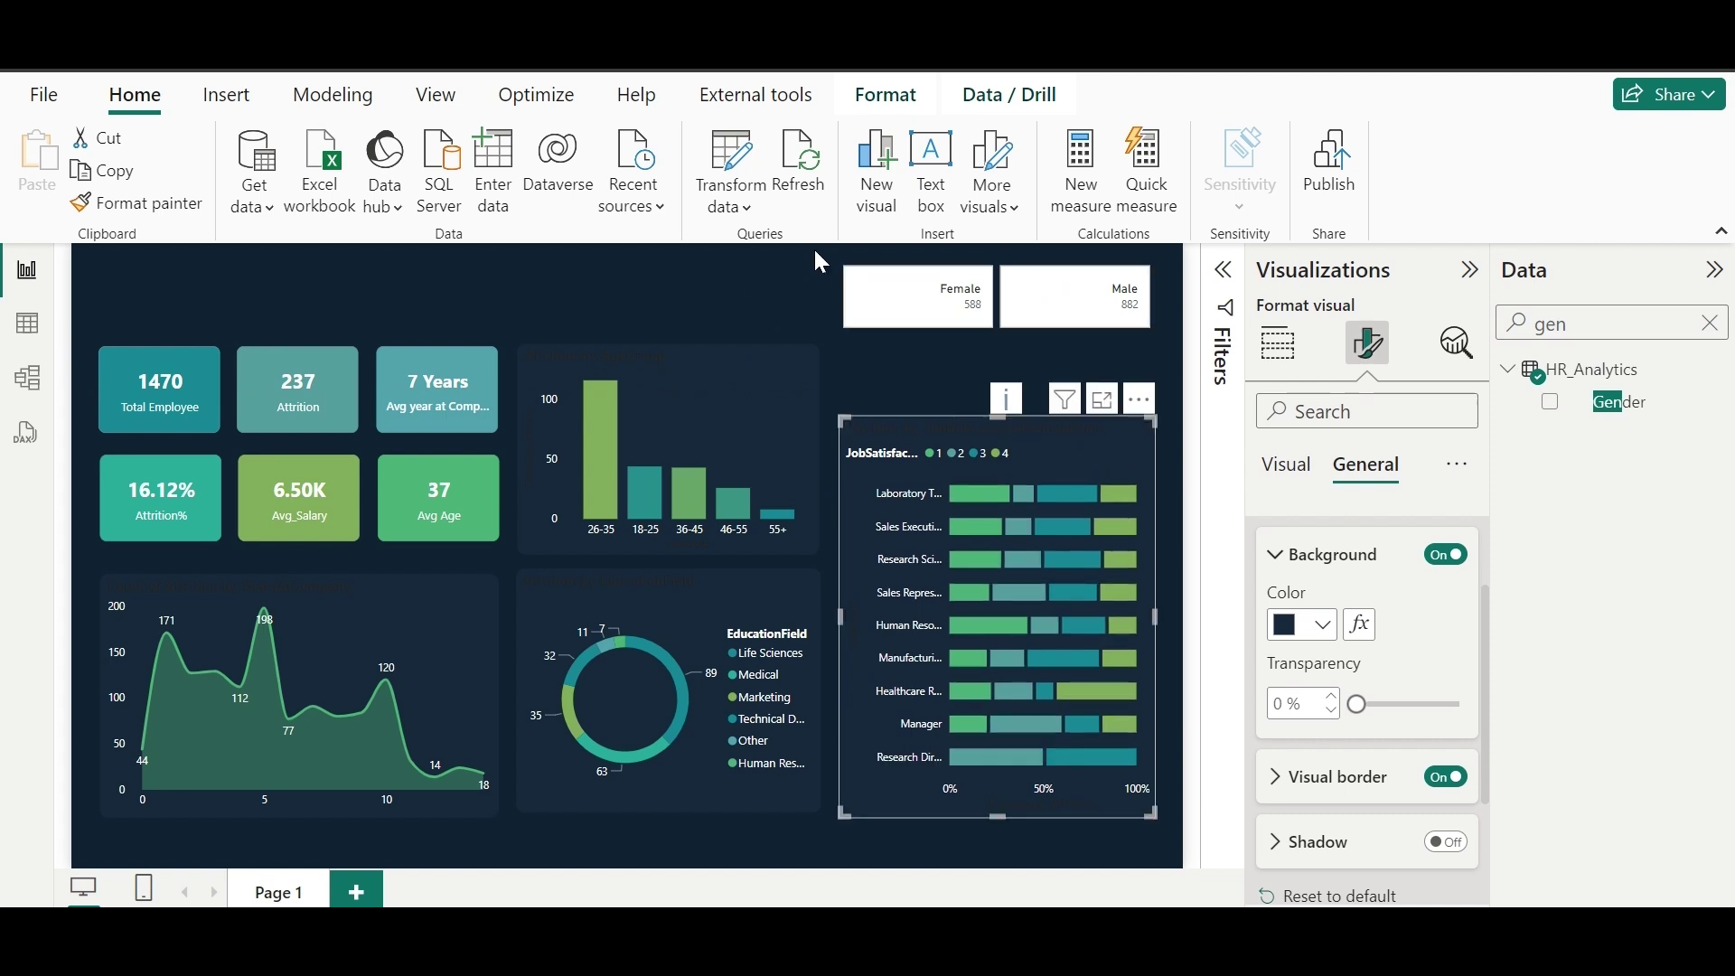
click(848, 294)
drag(1117, 325, 1113, 386)
drag(1017, 416, 1000, 437)
Step: Set the maximum width of the job satisfaction chart's Y-axis values to 35%
click(1379, 348)
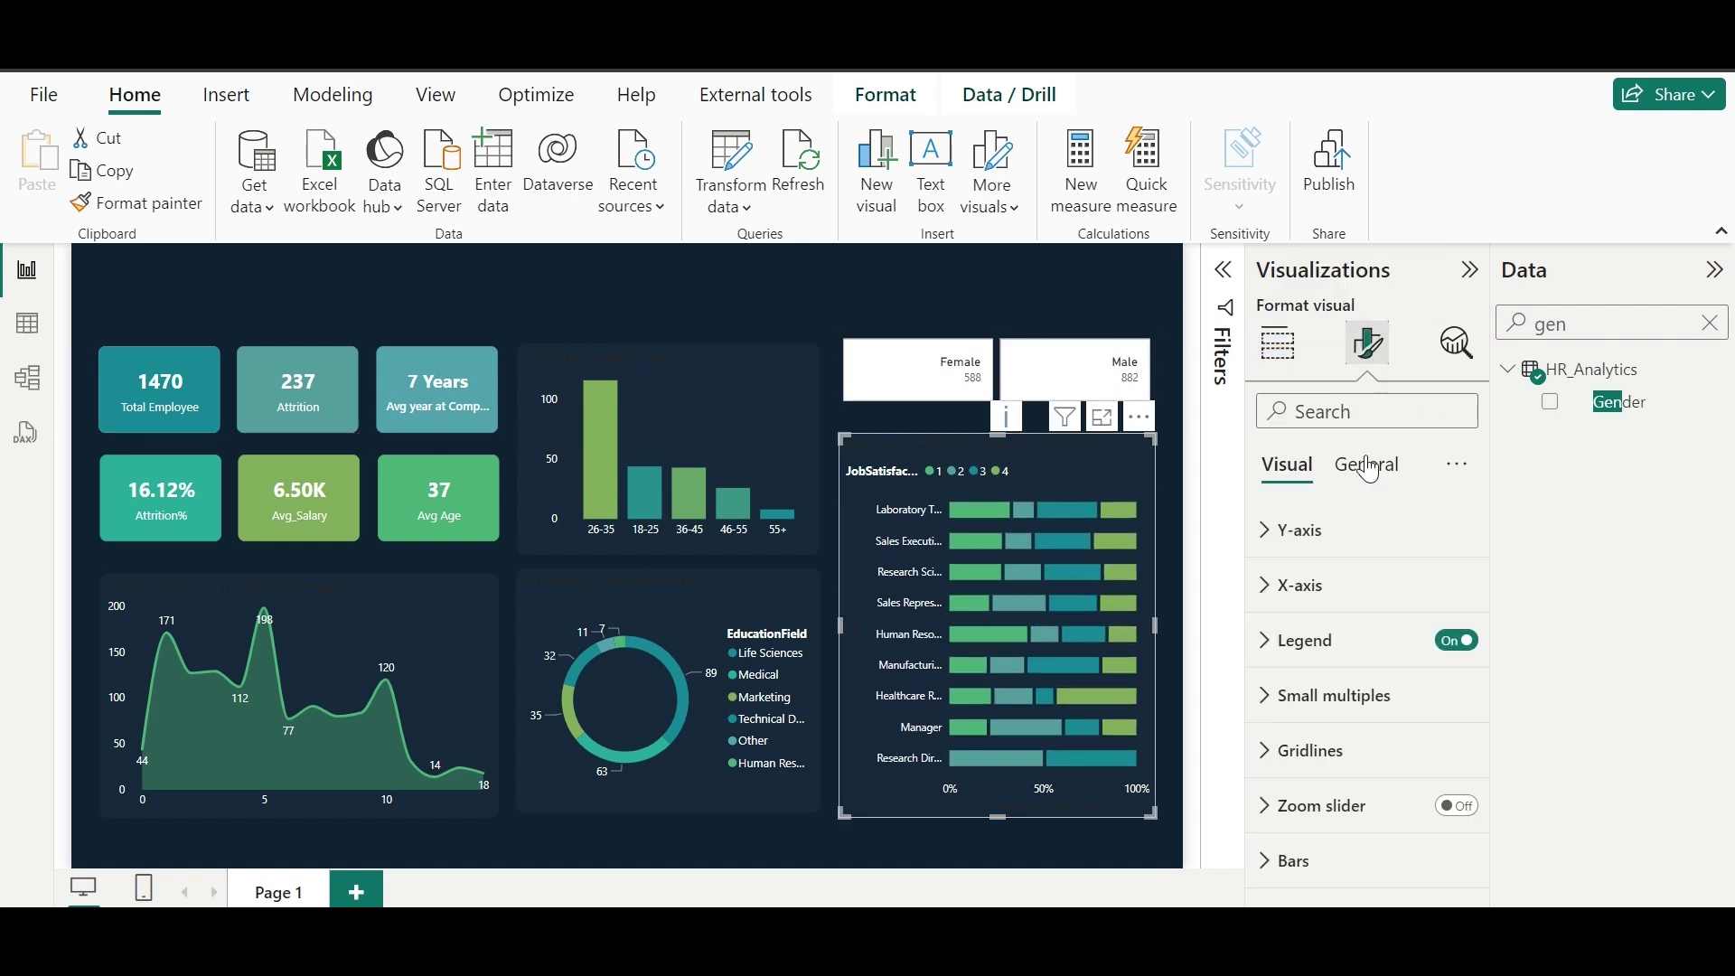
scroll(1328, 759, down, 2)
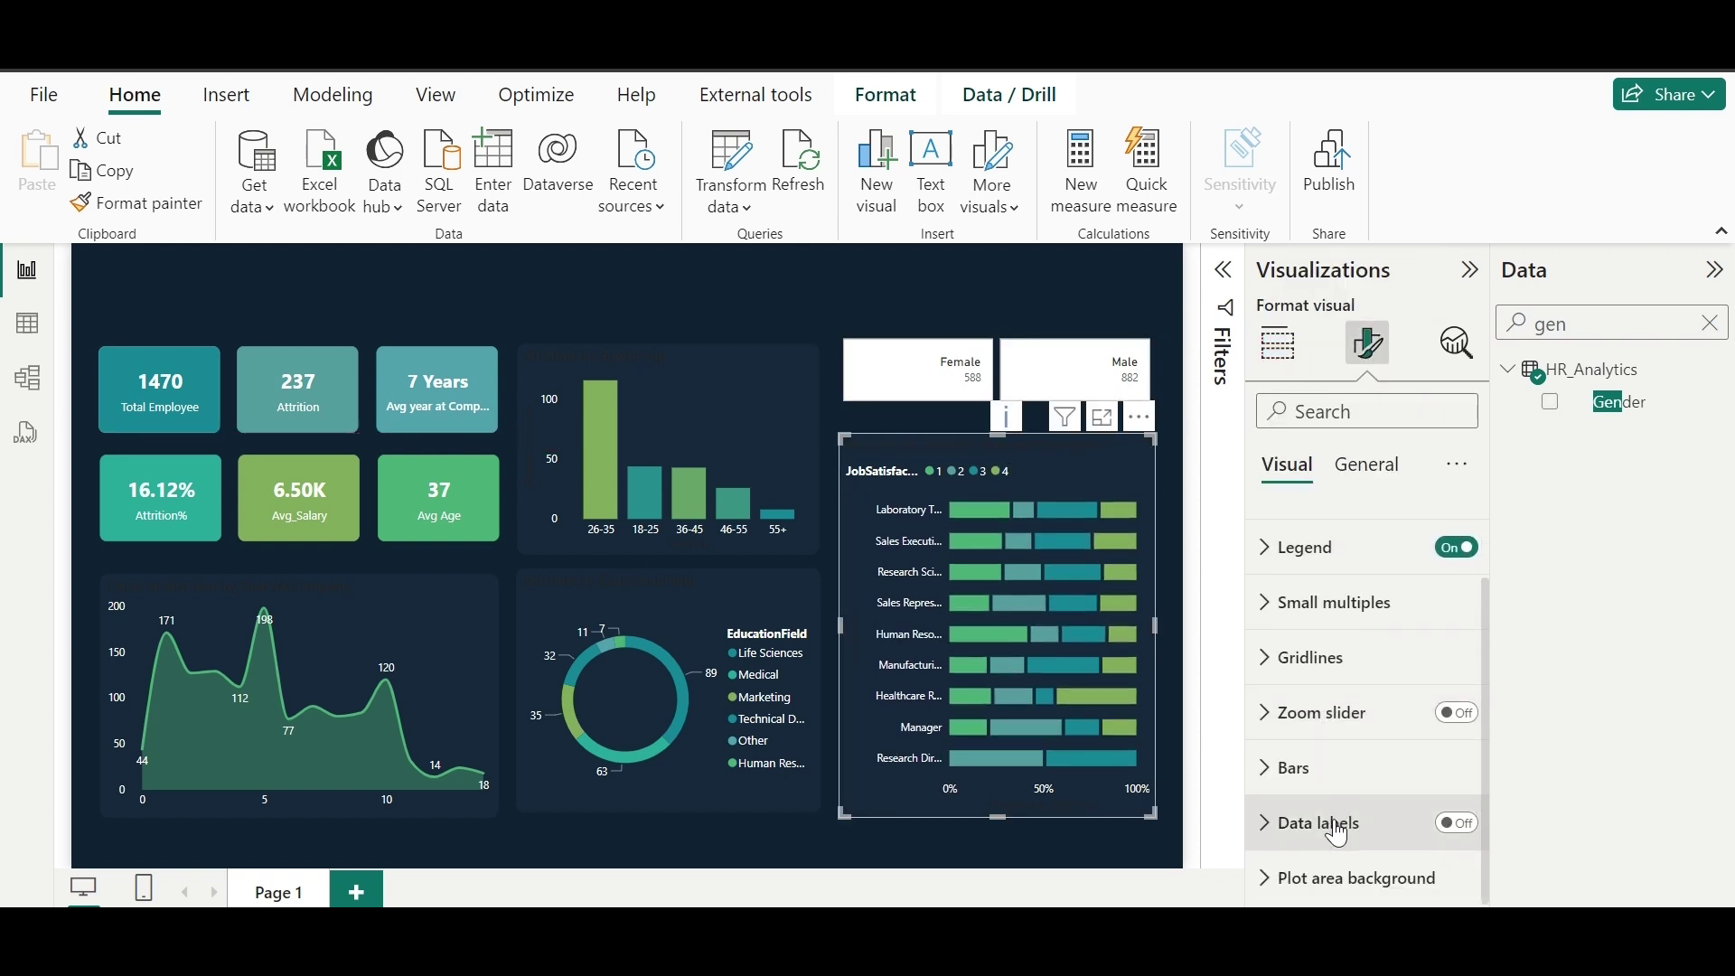
scroll(1310, 723, up, 2)
click(1307, 607)
scroll(1316, 691, down, 3)
scroll(1319, 687, up, 2)
scroll(1328, 632, up, 2)
click(1311, 588)
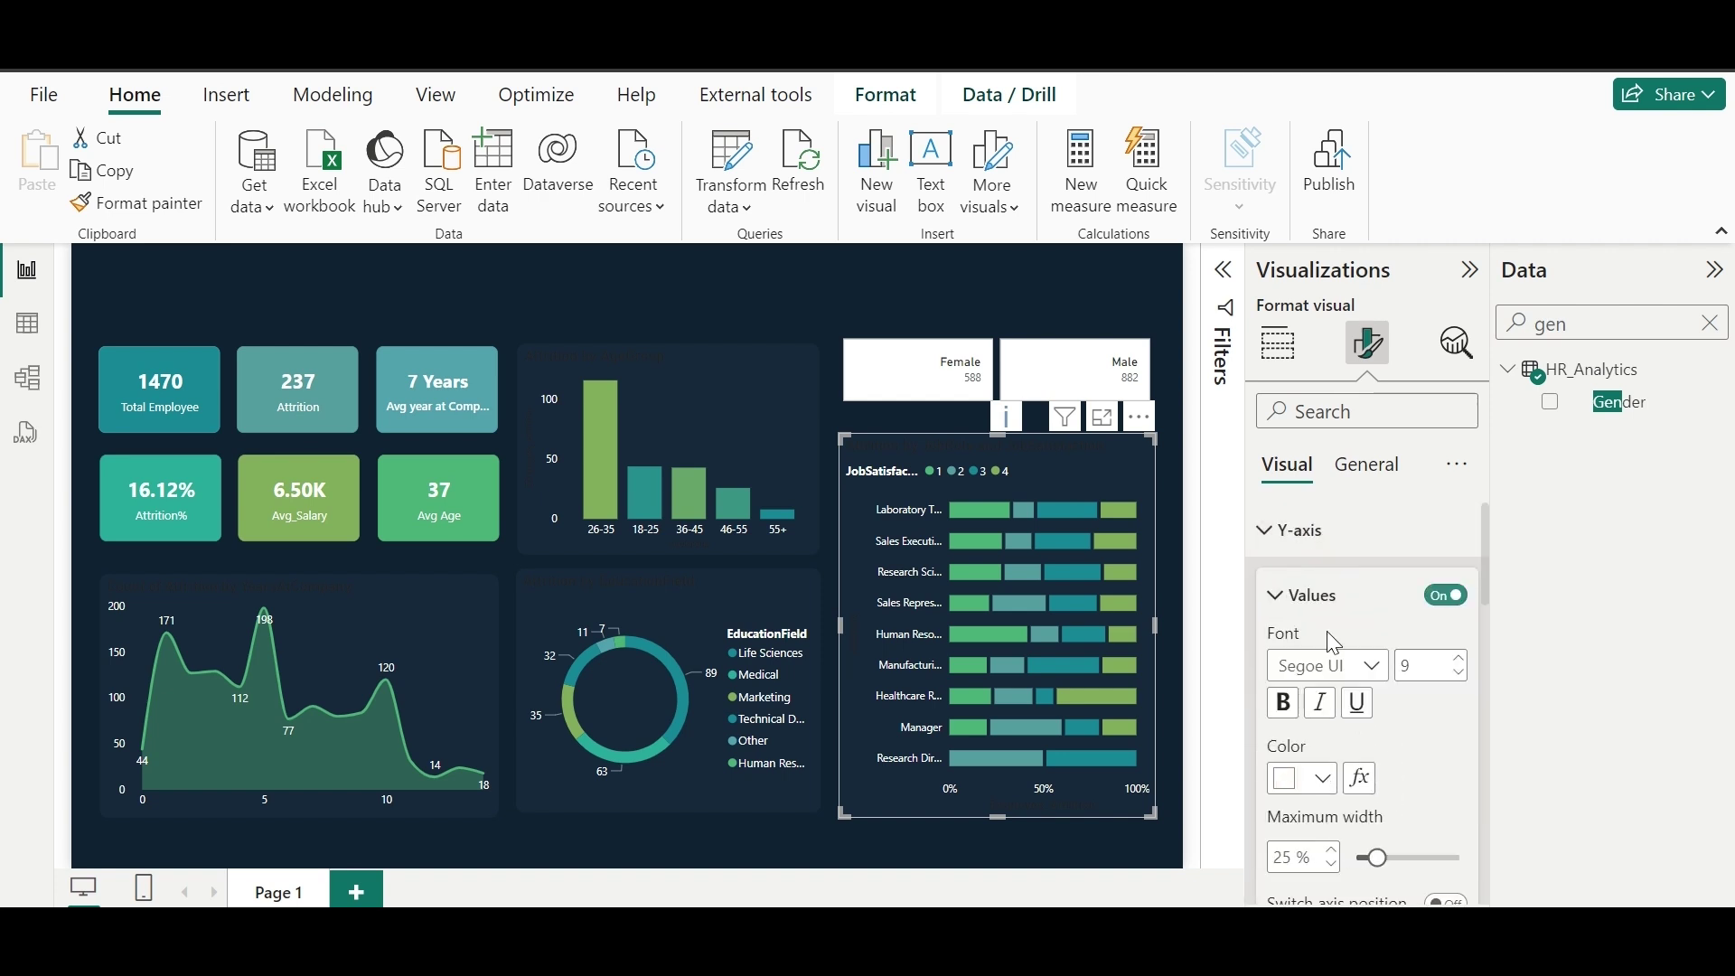
click(1416, 857)
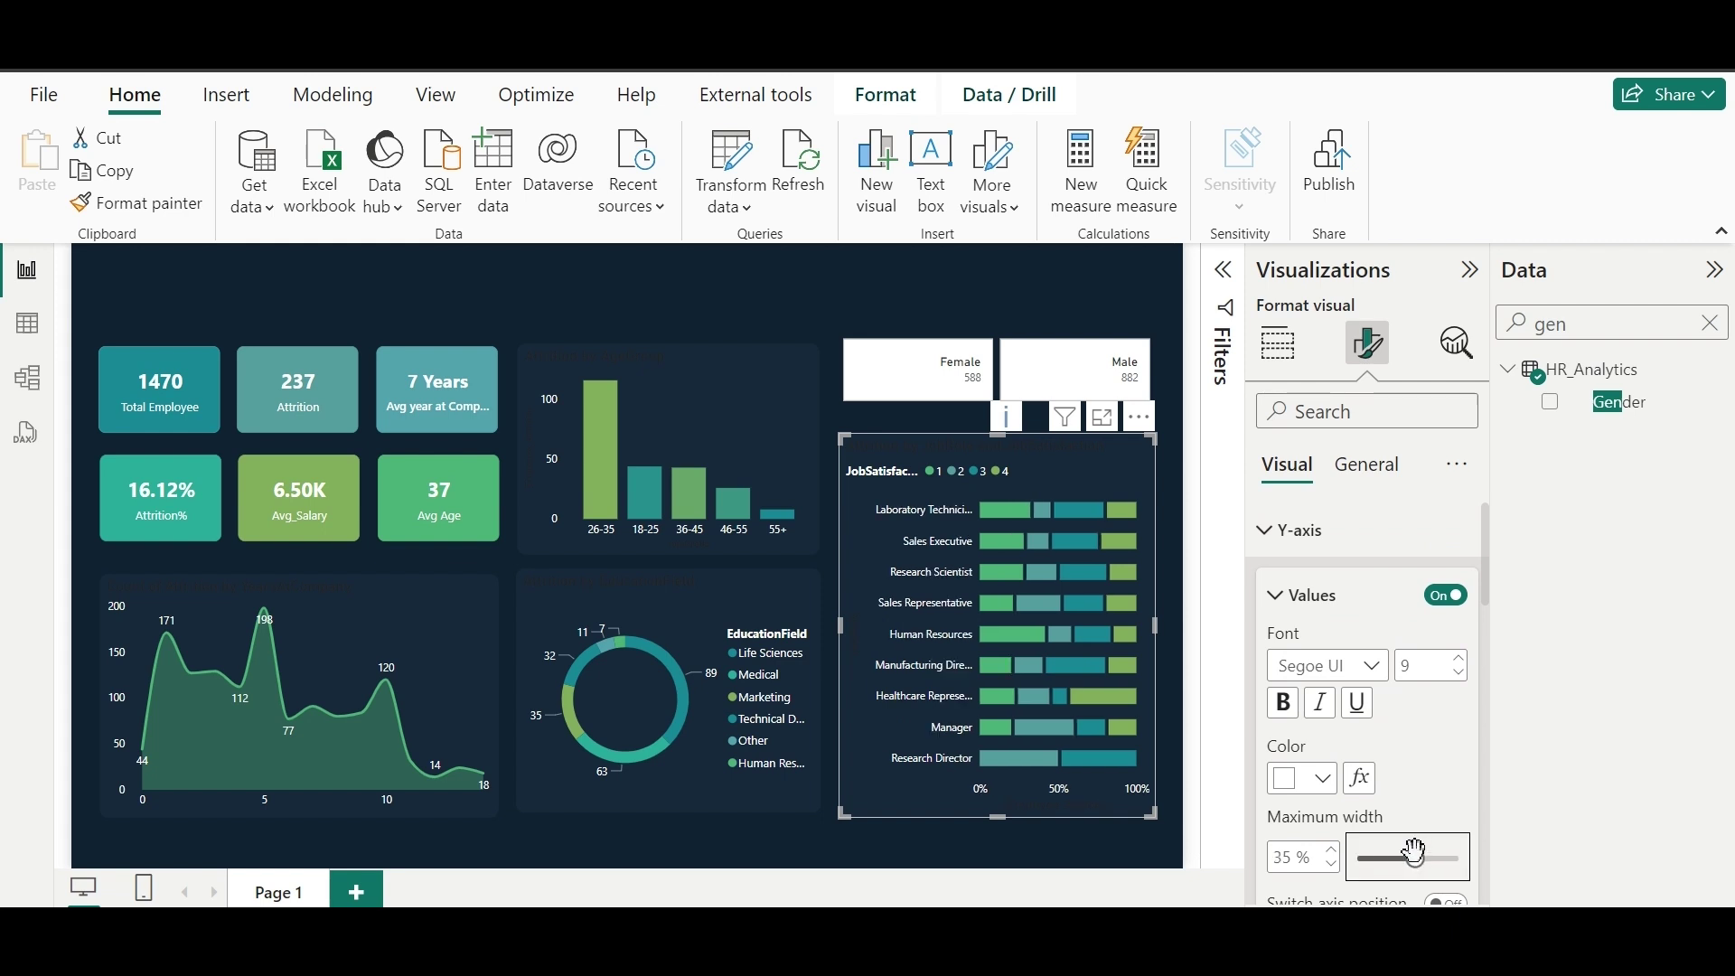
Step: Set the fill of the Gender slicer's buttons to the dark navy #17293A
click(997, 369)
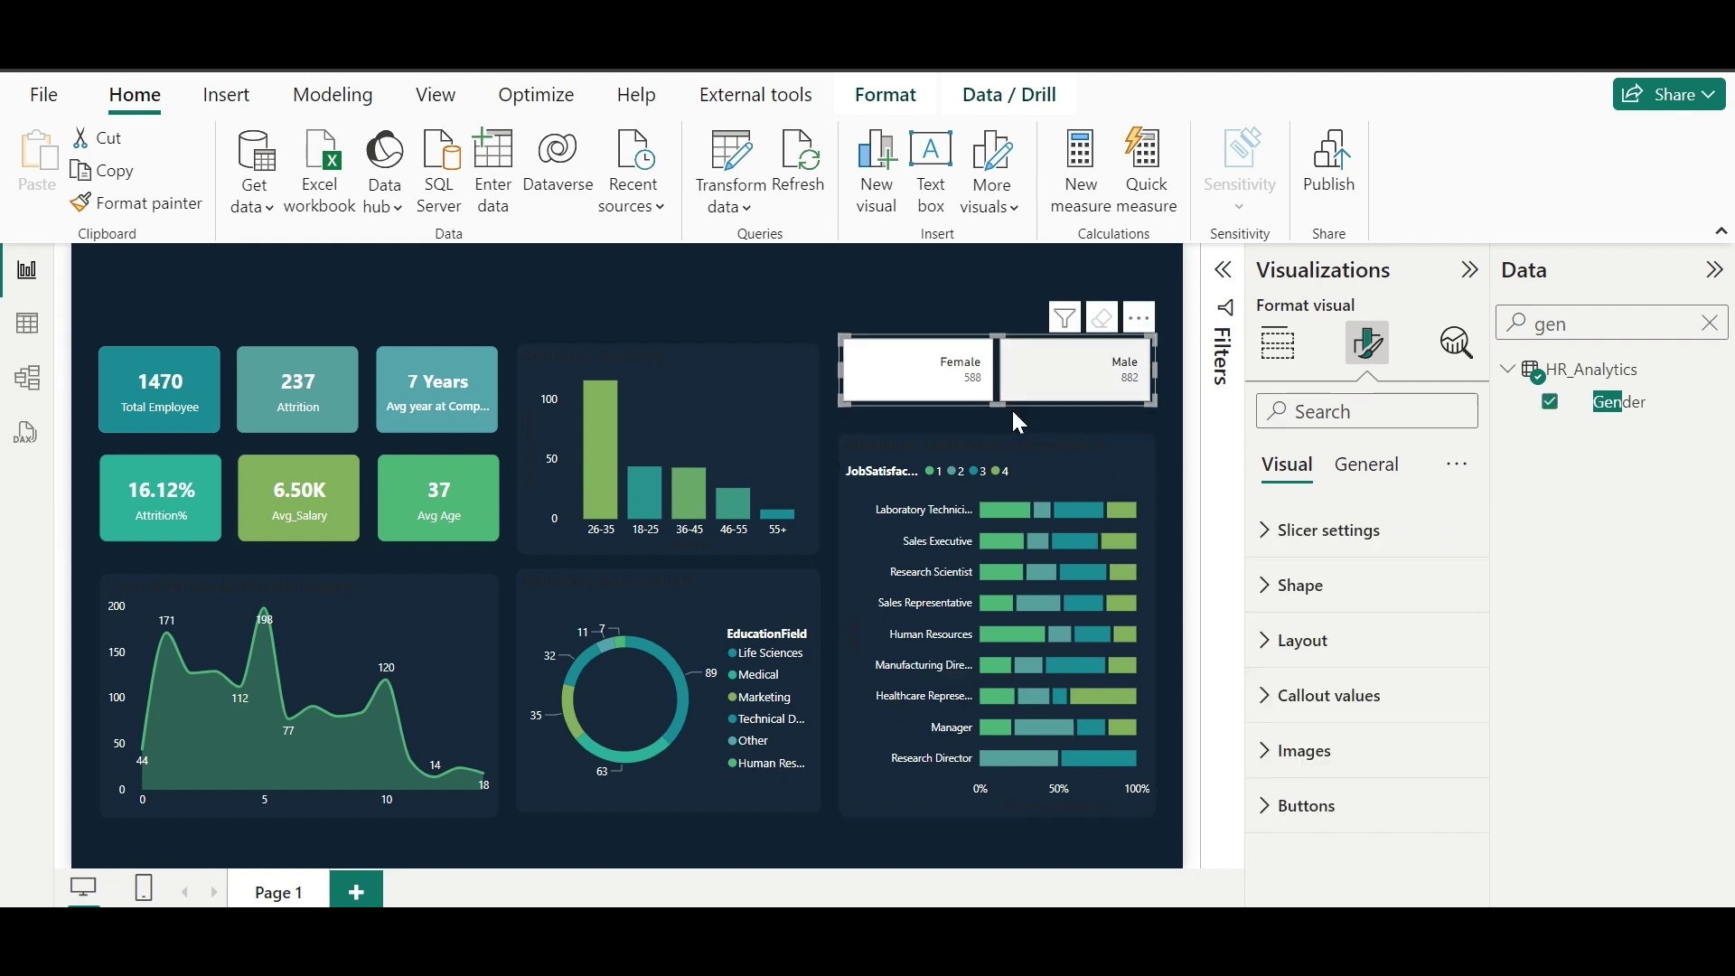
click(1321, 815)
scroll(1324, 823, down, 2)
click(1315, 746)
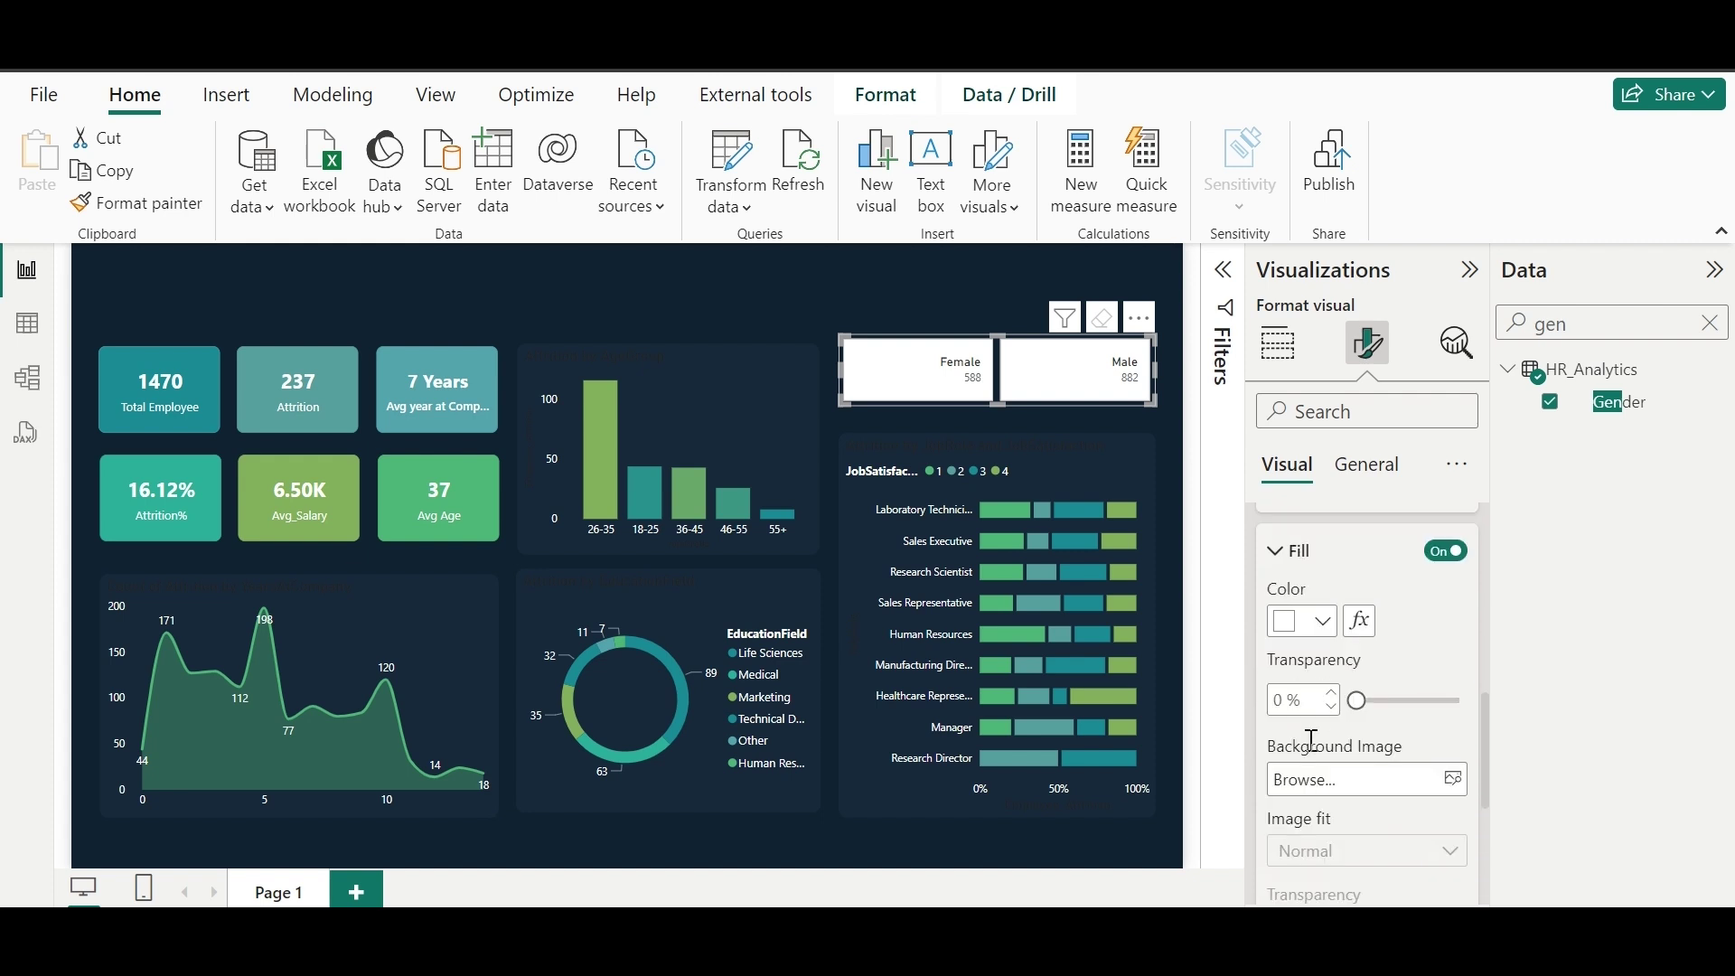
click(1310, 612)
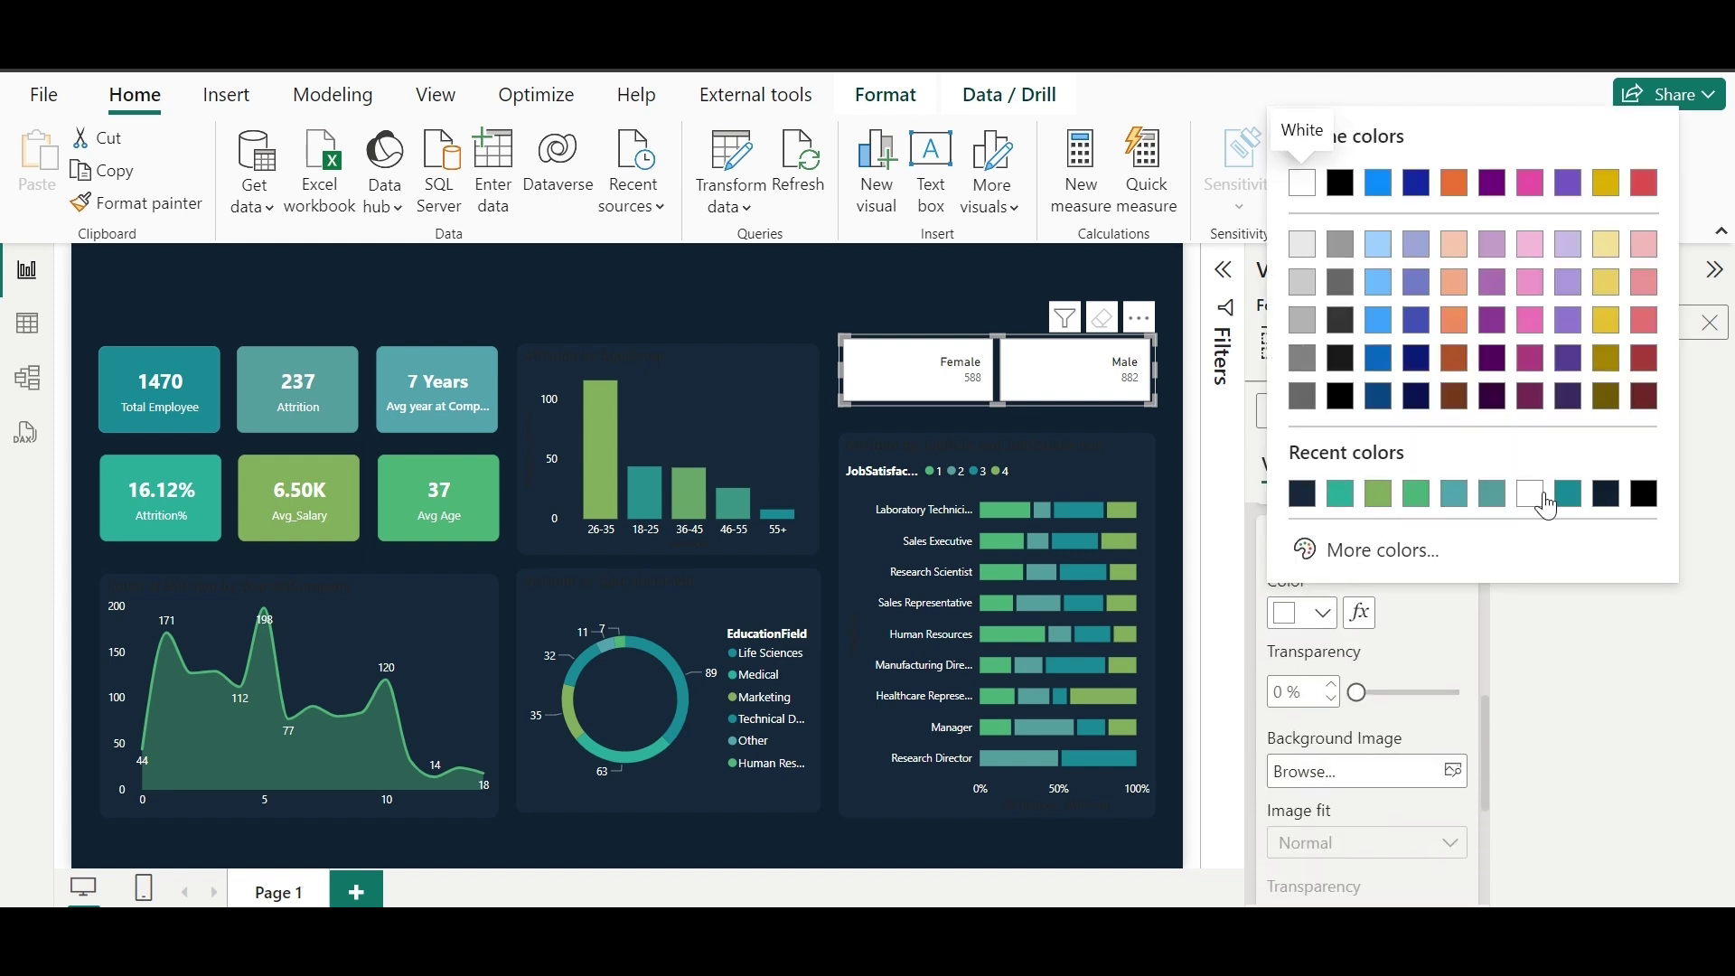
click(1301, 493)
scroll(1355, 596, down, 4)
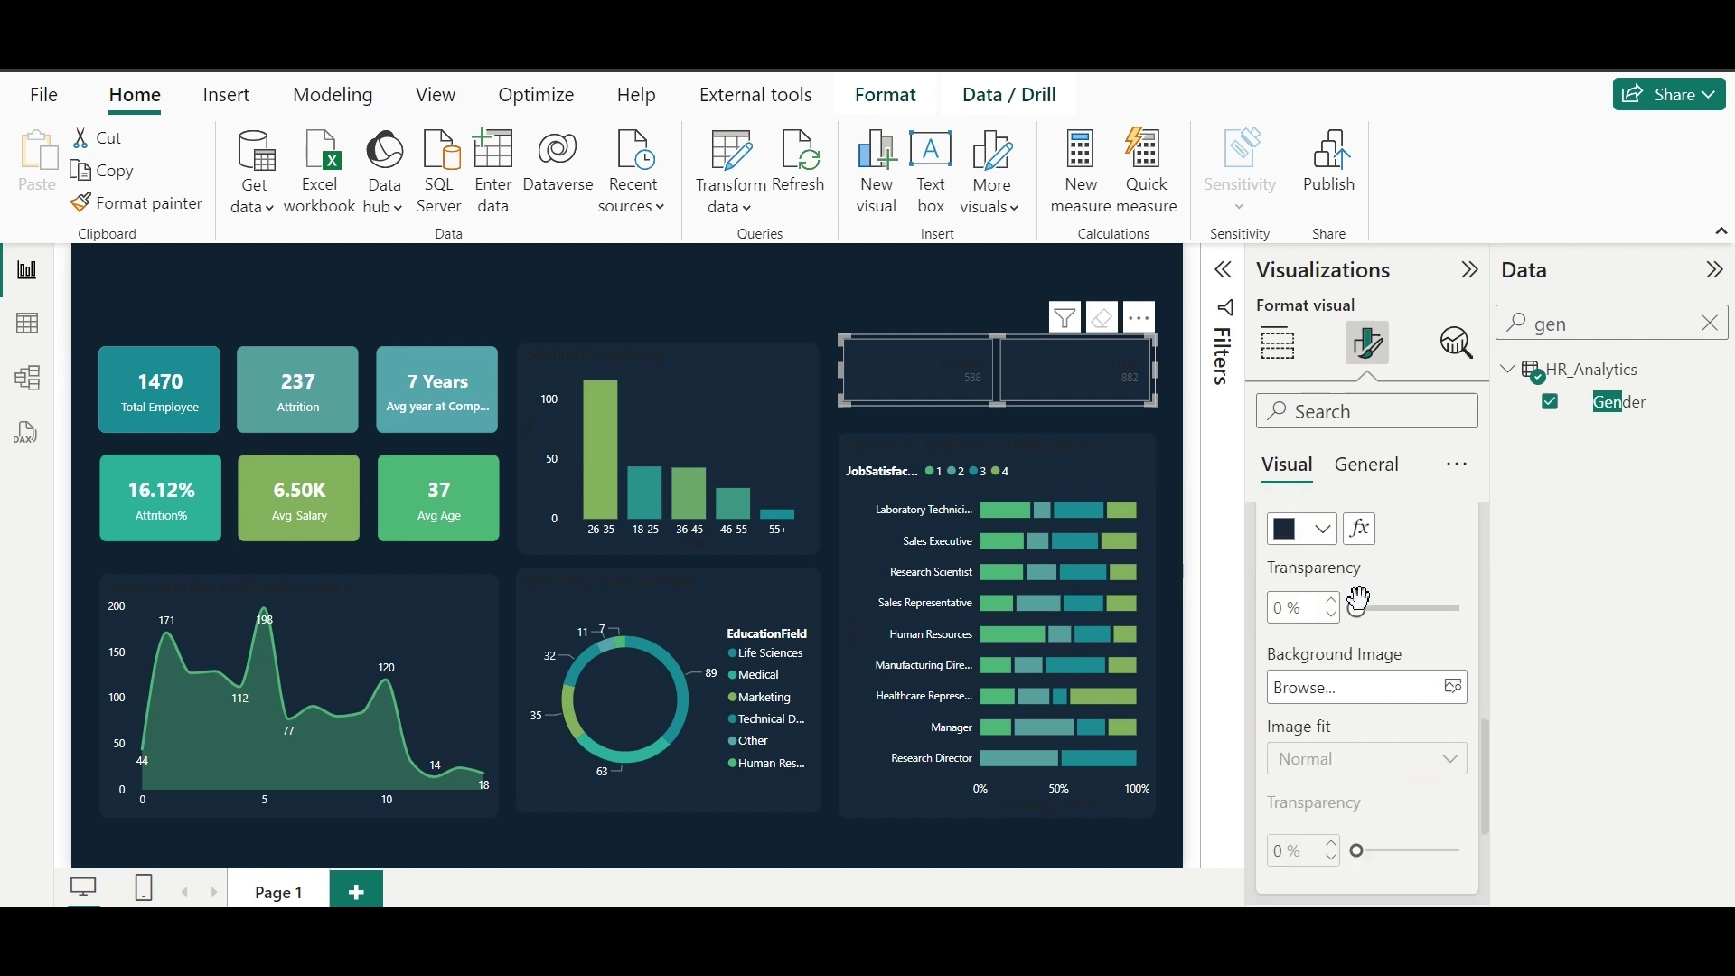
Step: Turn off the border of the Gender slicer's buttons
scroll(1391, 592, up, 5)
click(1446, 561)
scroll(1396, 664, down, 1)
scroll(1454, 674, up, 2)
scroll(1394, 658, up, 4)
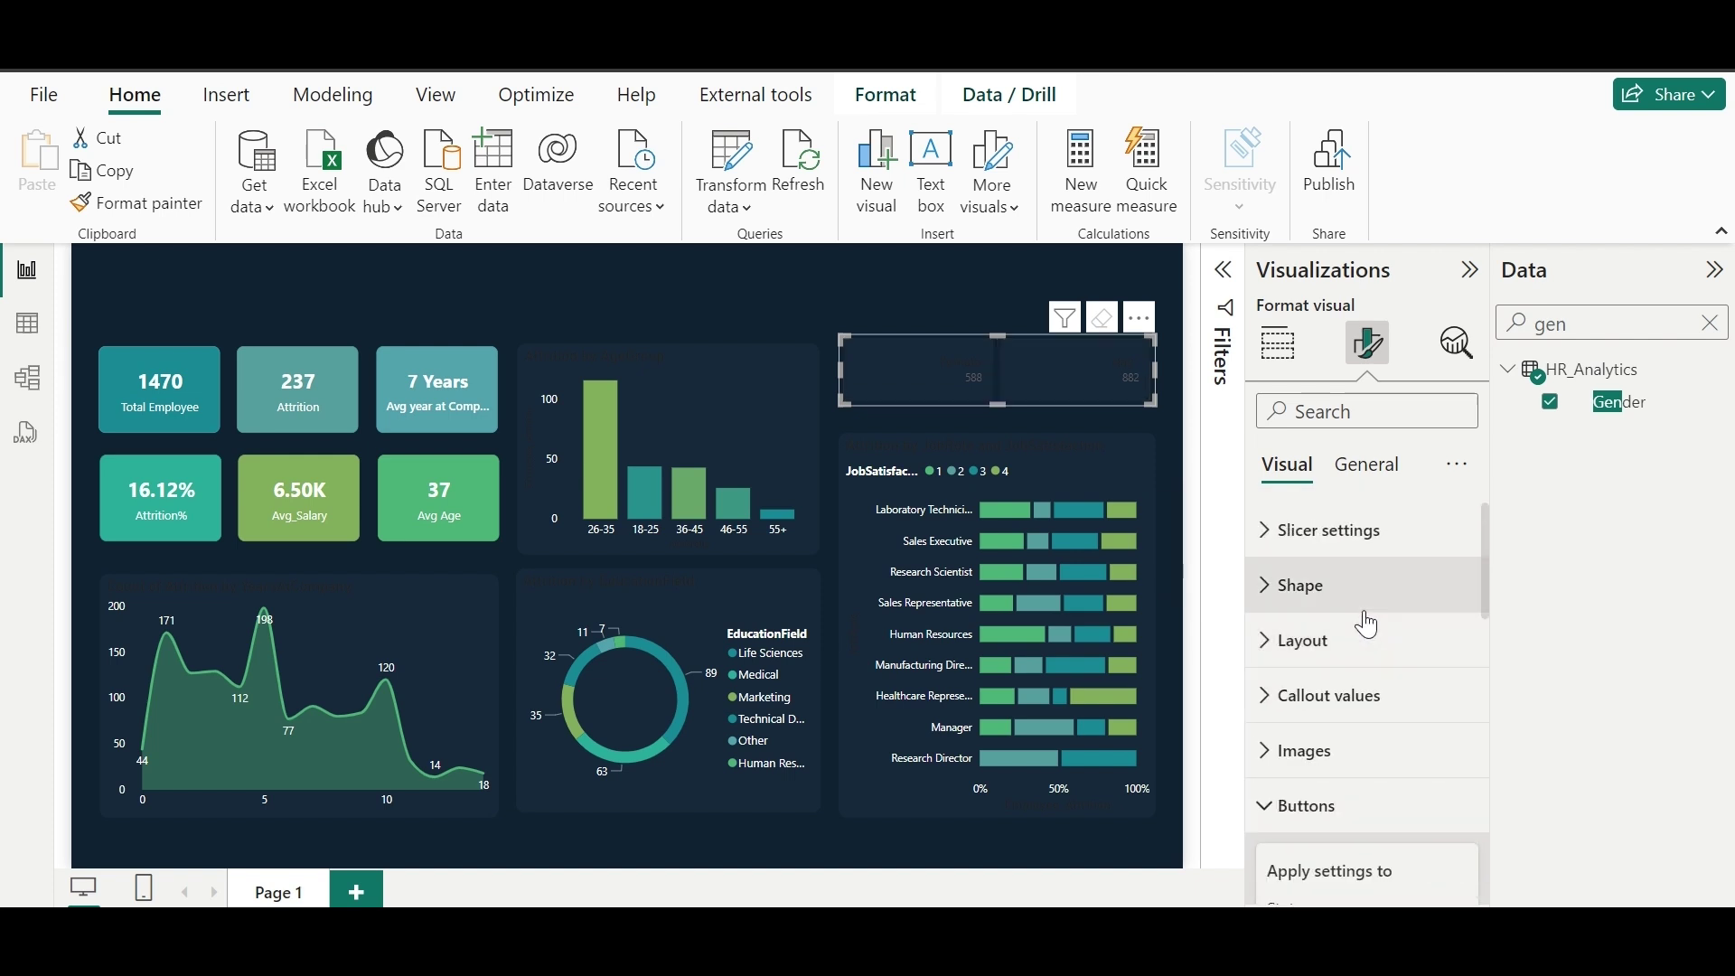
Step: Shape the Gender slicer's buttons as a Rounded Rectangle with 8 px rounded corners
click(1363, 604)
click(1355, 678)
click(1352, 750)
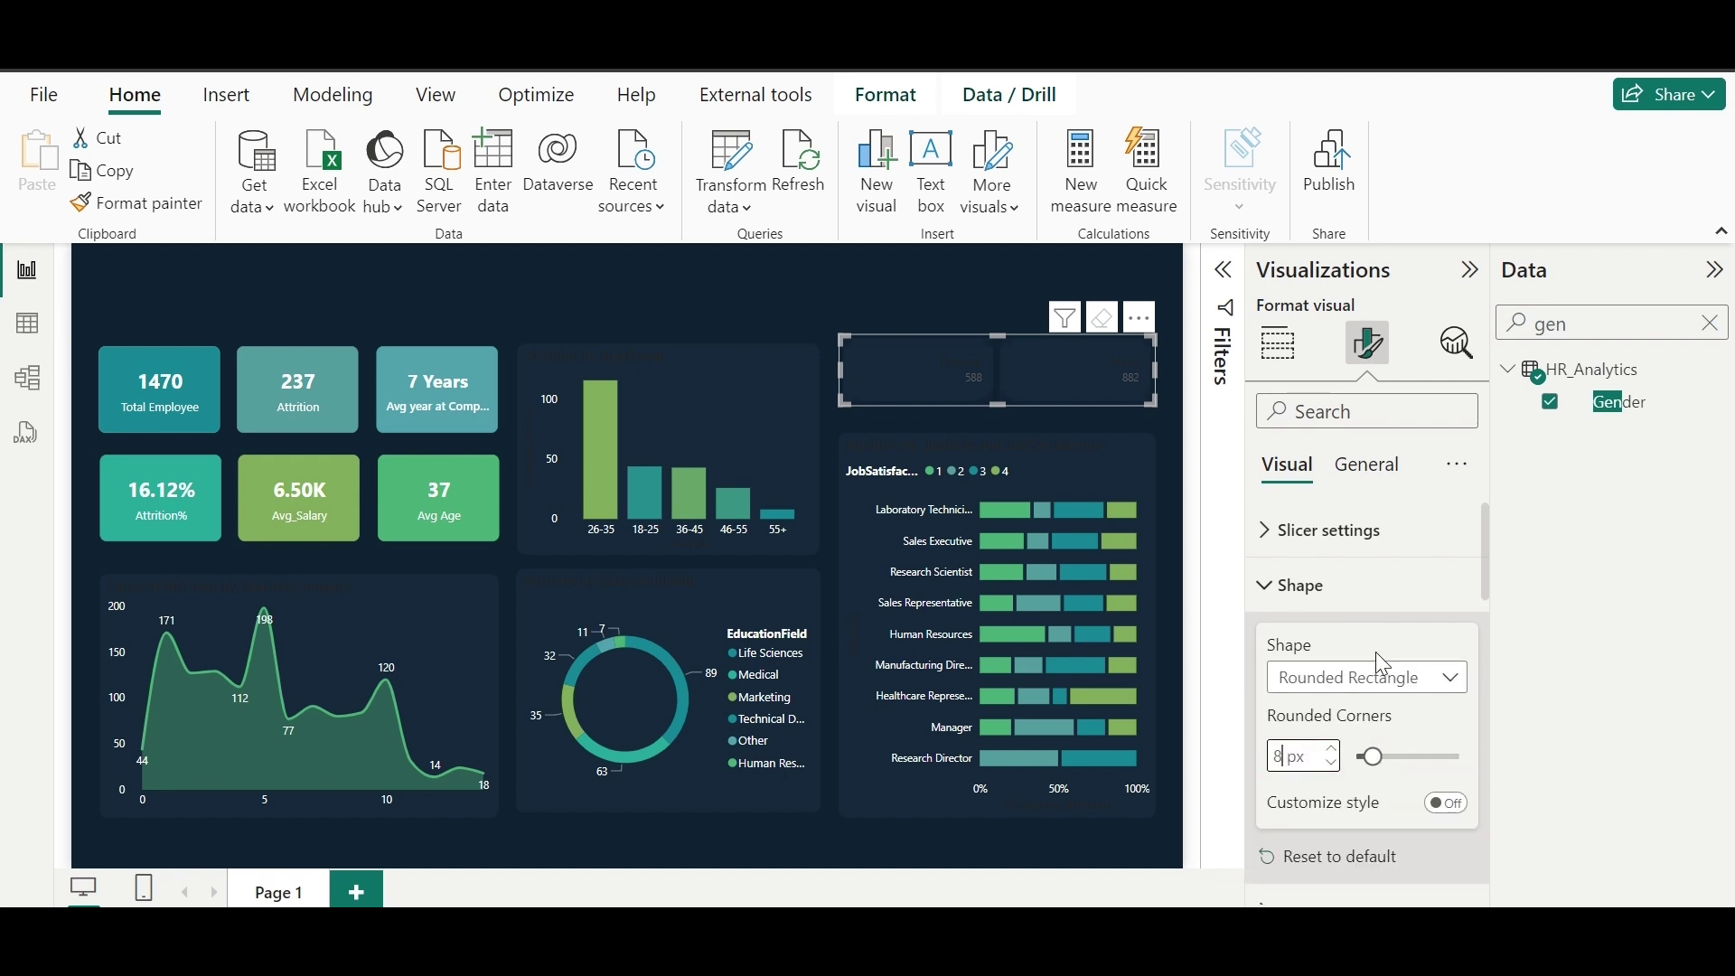
click(1301, 585)
Step: Set the text colour of the Gender slicer's callout values to white
scroll(1361, 712, down, 1)
click(1359, 710)
click(1355, 626)
scroll(1355, 651, down, 1)
click(1310, 766)
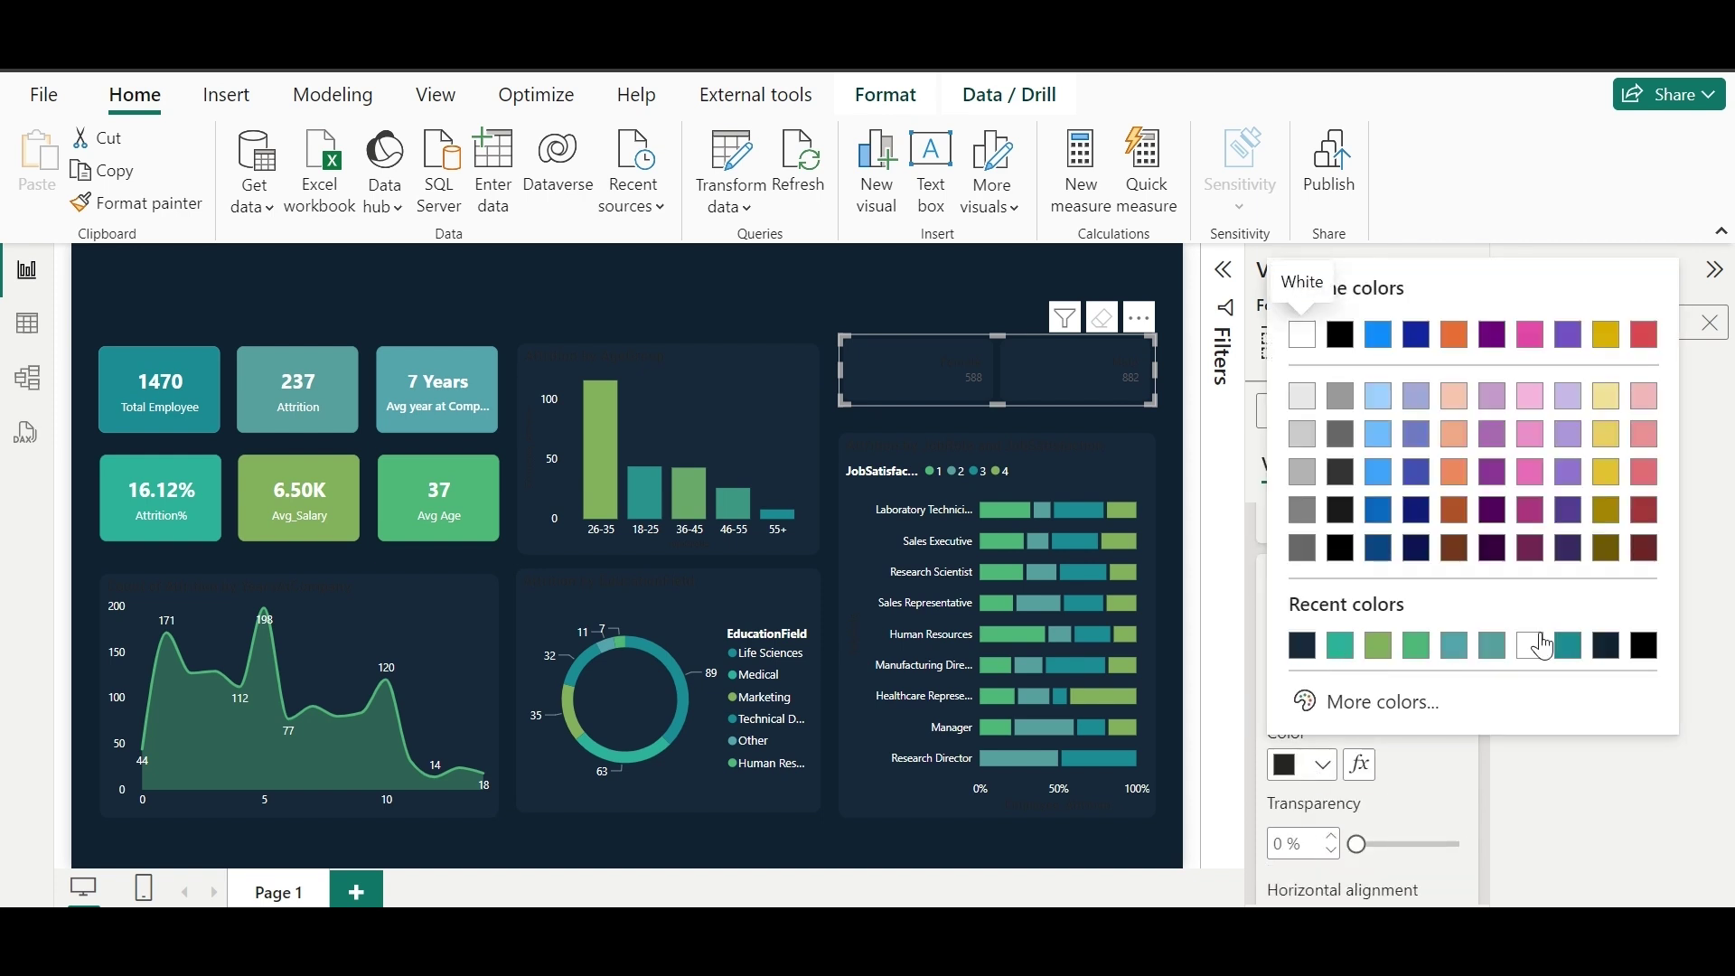
click(1542, 645)
Step: Set the colour of the Employee_Count label in the Gender slicer to white
scroll(1373, 750, down, 3)
scroll(1355, 768, up, 4)
scroll(1335, 719, down, 5)
click(1317, 818)
scroll(1321, 813, down, 1)
click(1319, 741)
click(1306, 611)
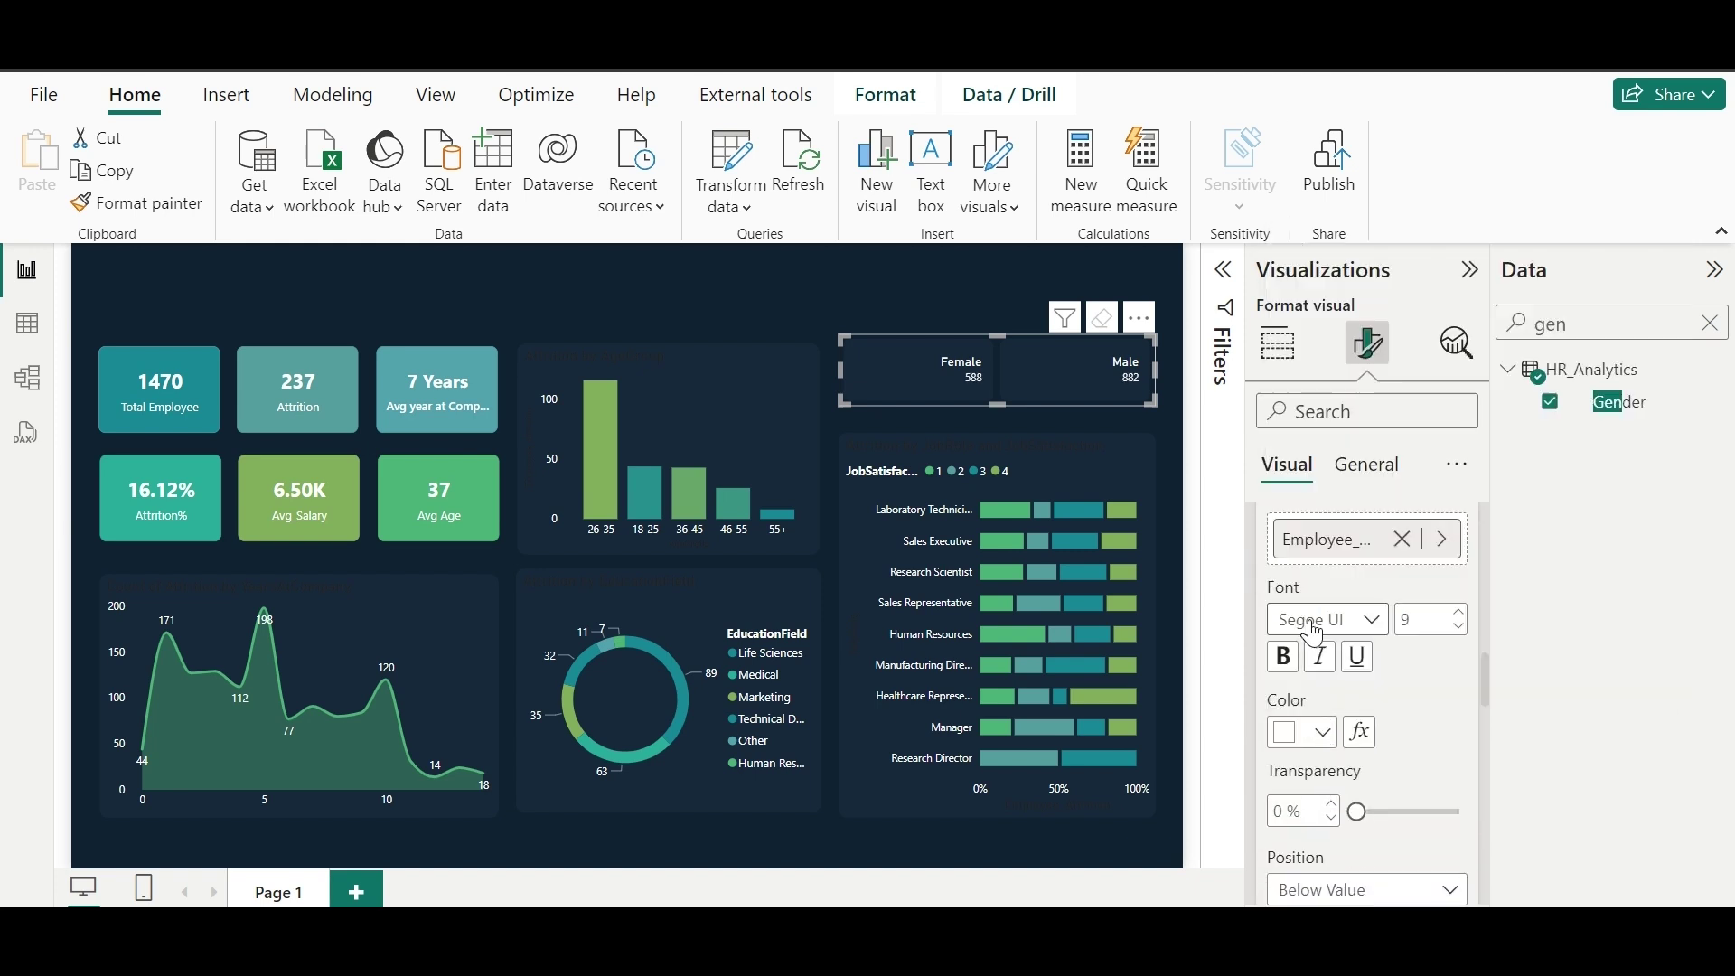
click(905, 277)
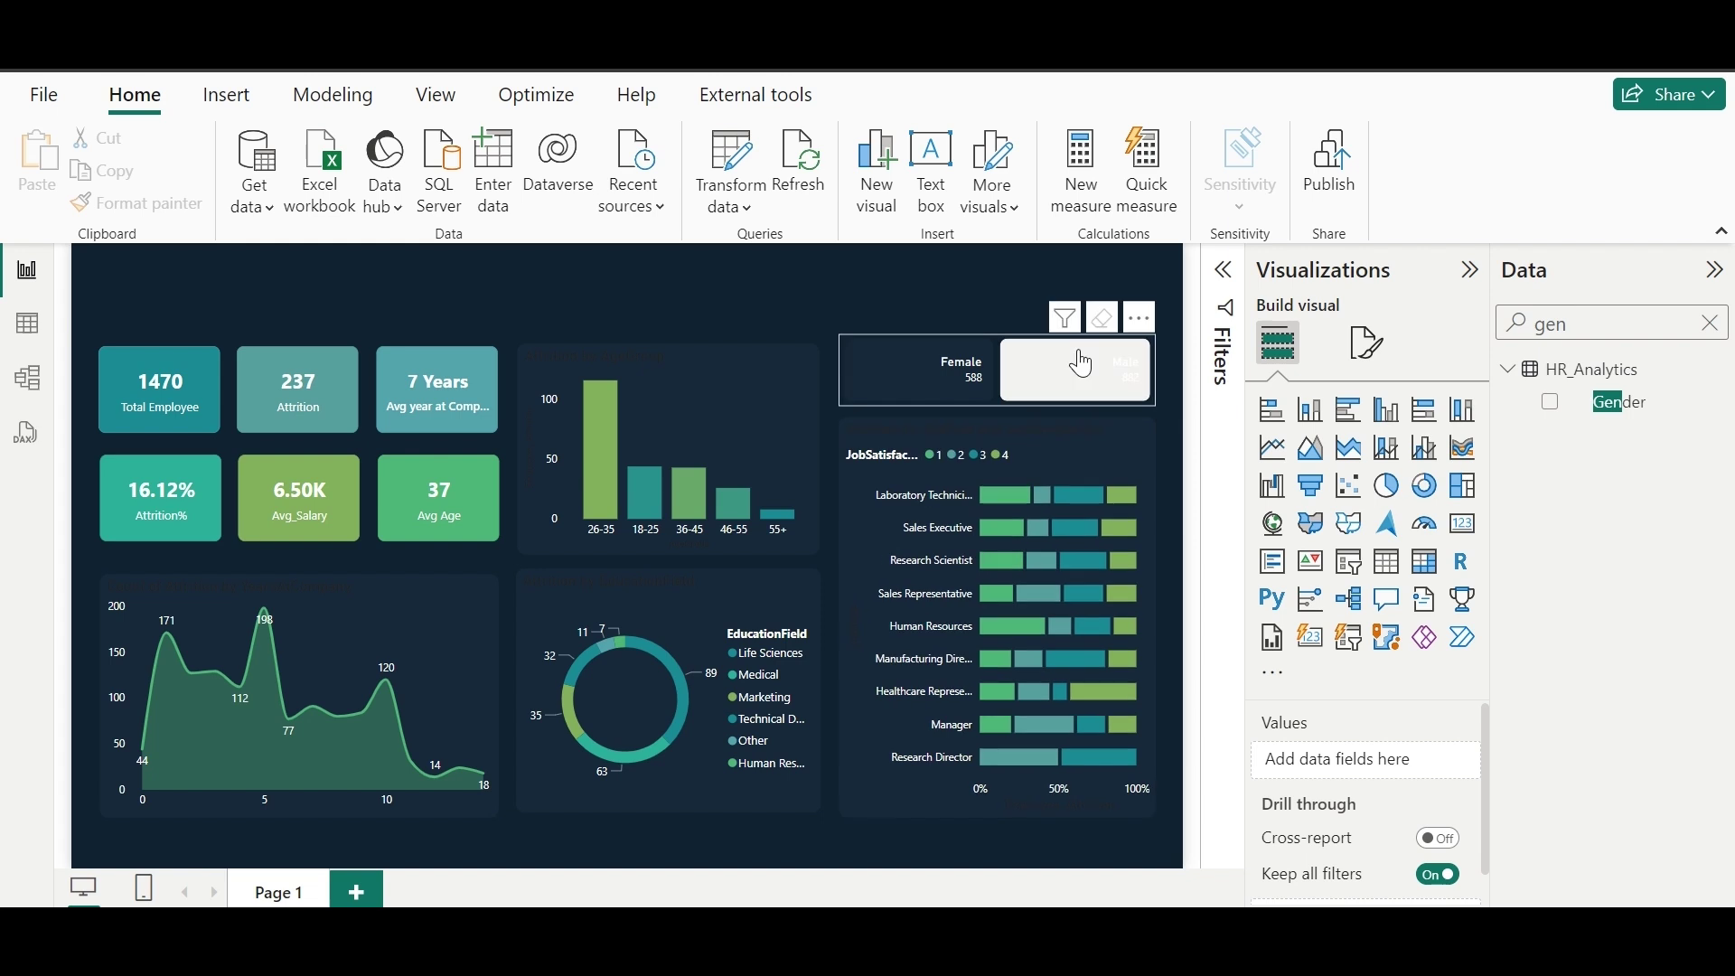
Step: Set the button fill for the Gender slicer's Hover state to #17293A
click(1001, 347)
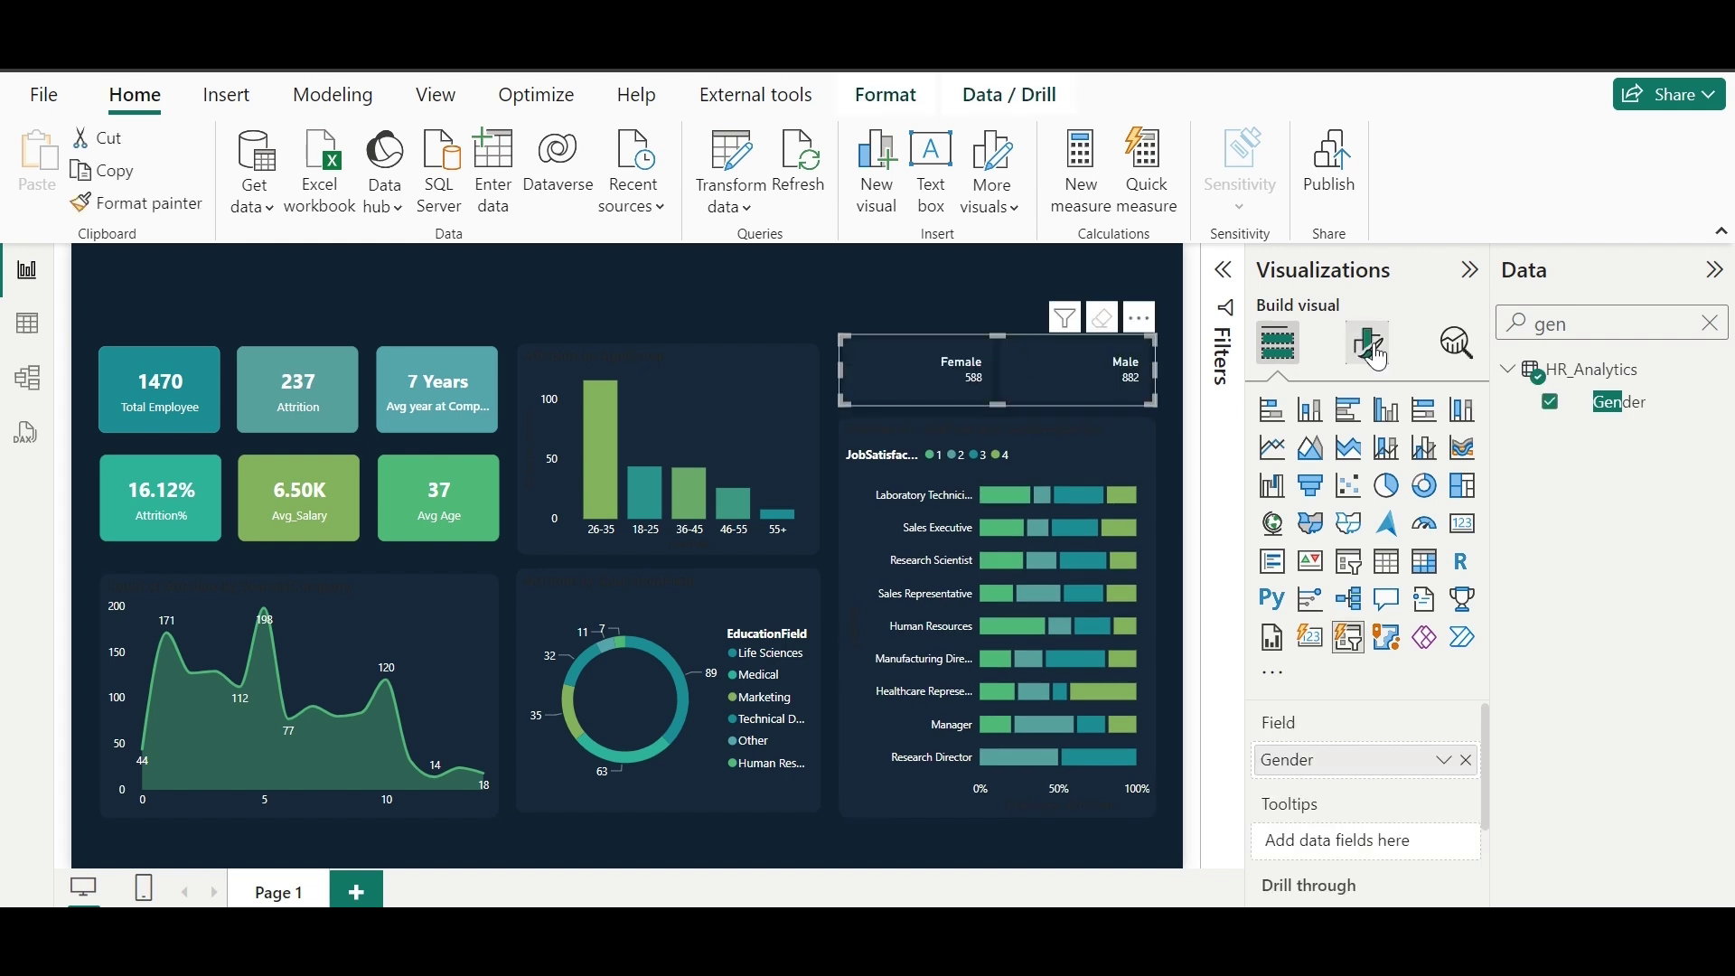
click(1370, 344)
click(1336, 797)
scroll(1337, 786, down, 2)
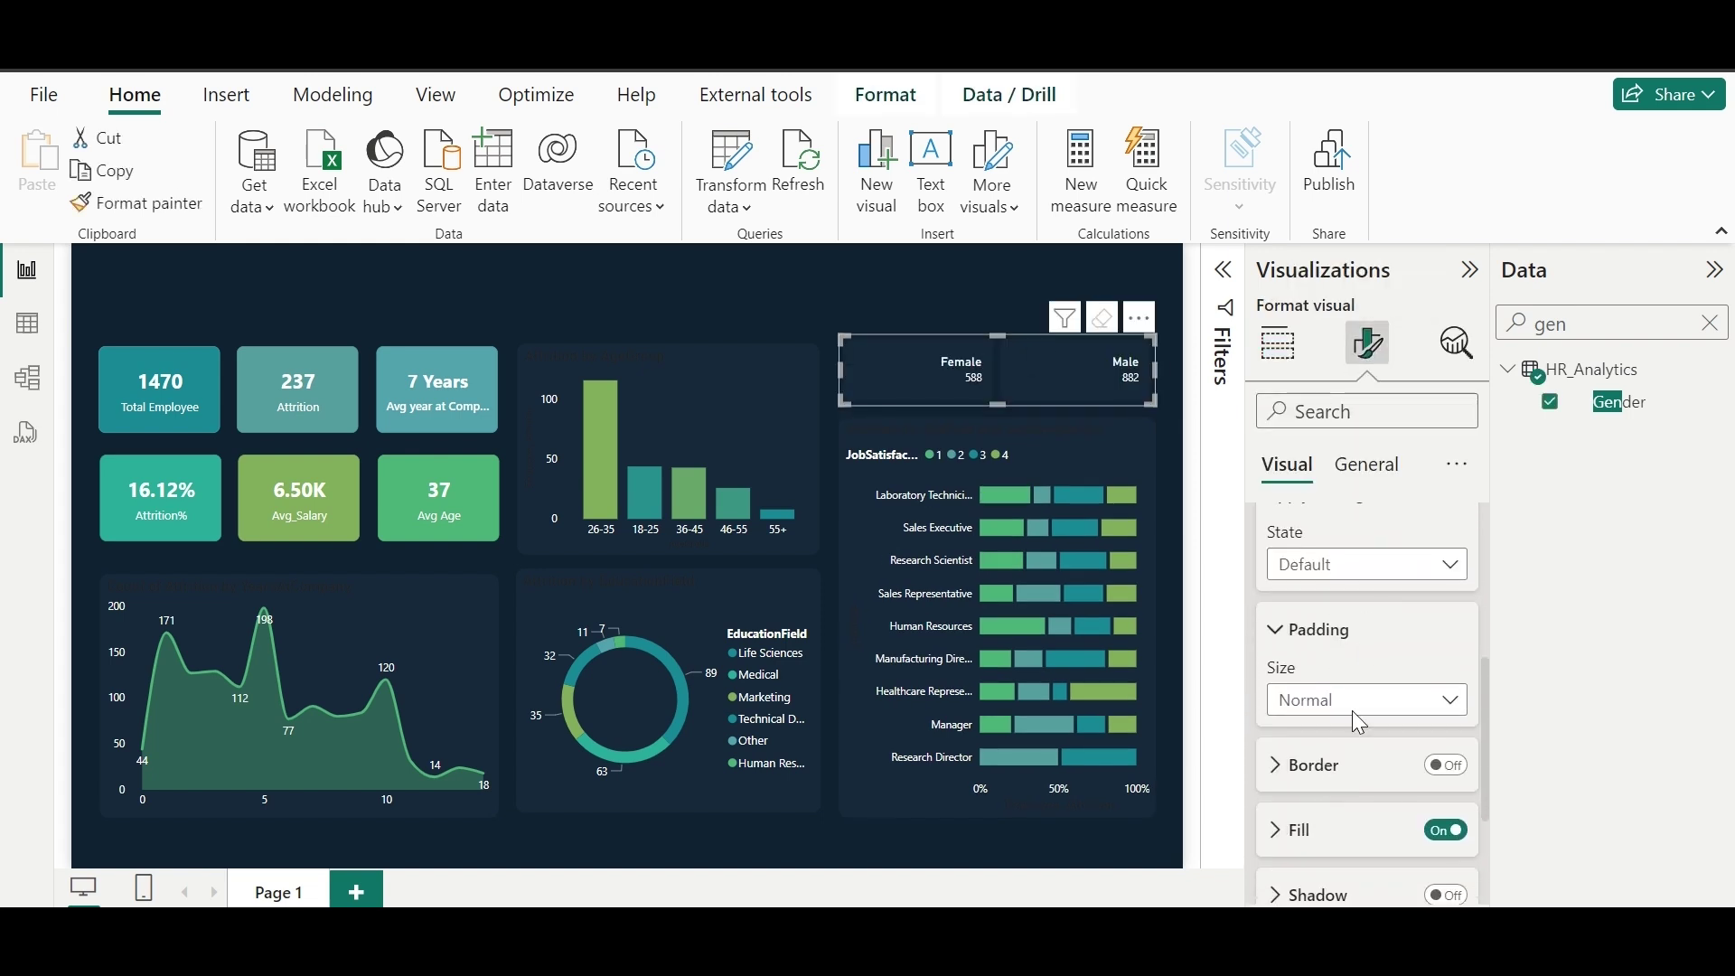
click(1347, 569)
click(1303, 627)
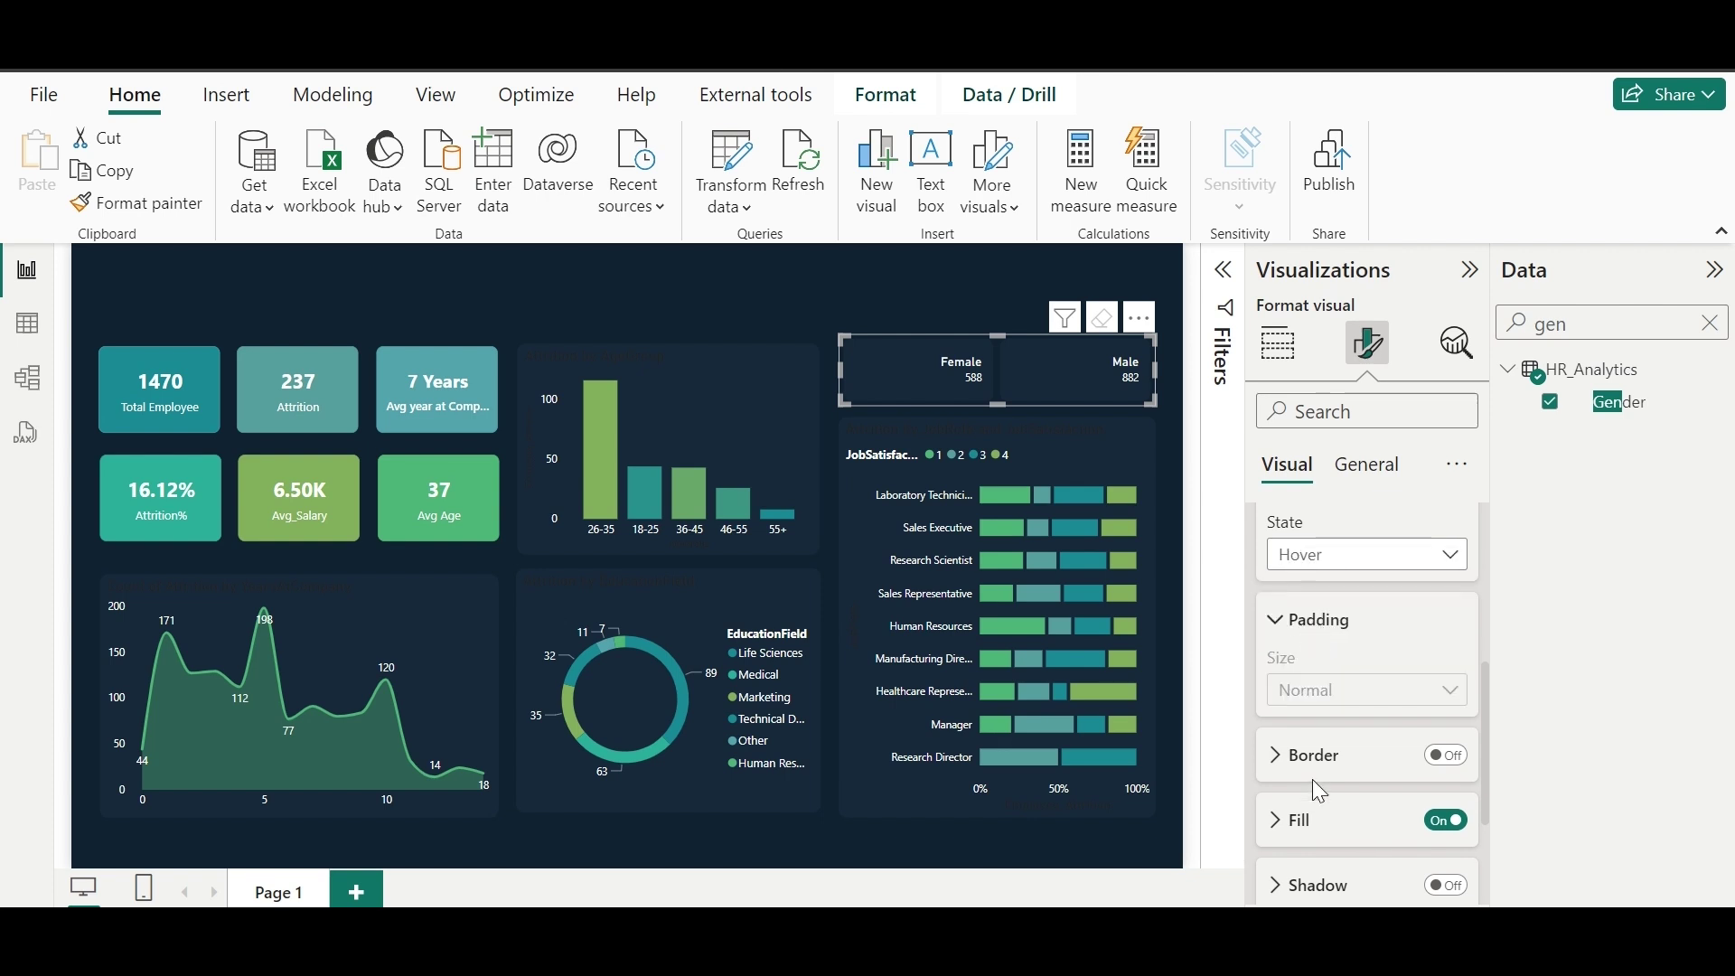
click(1308, 821)
click(1312, 650)
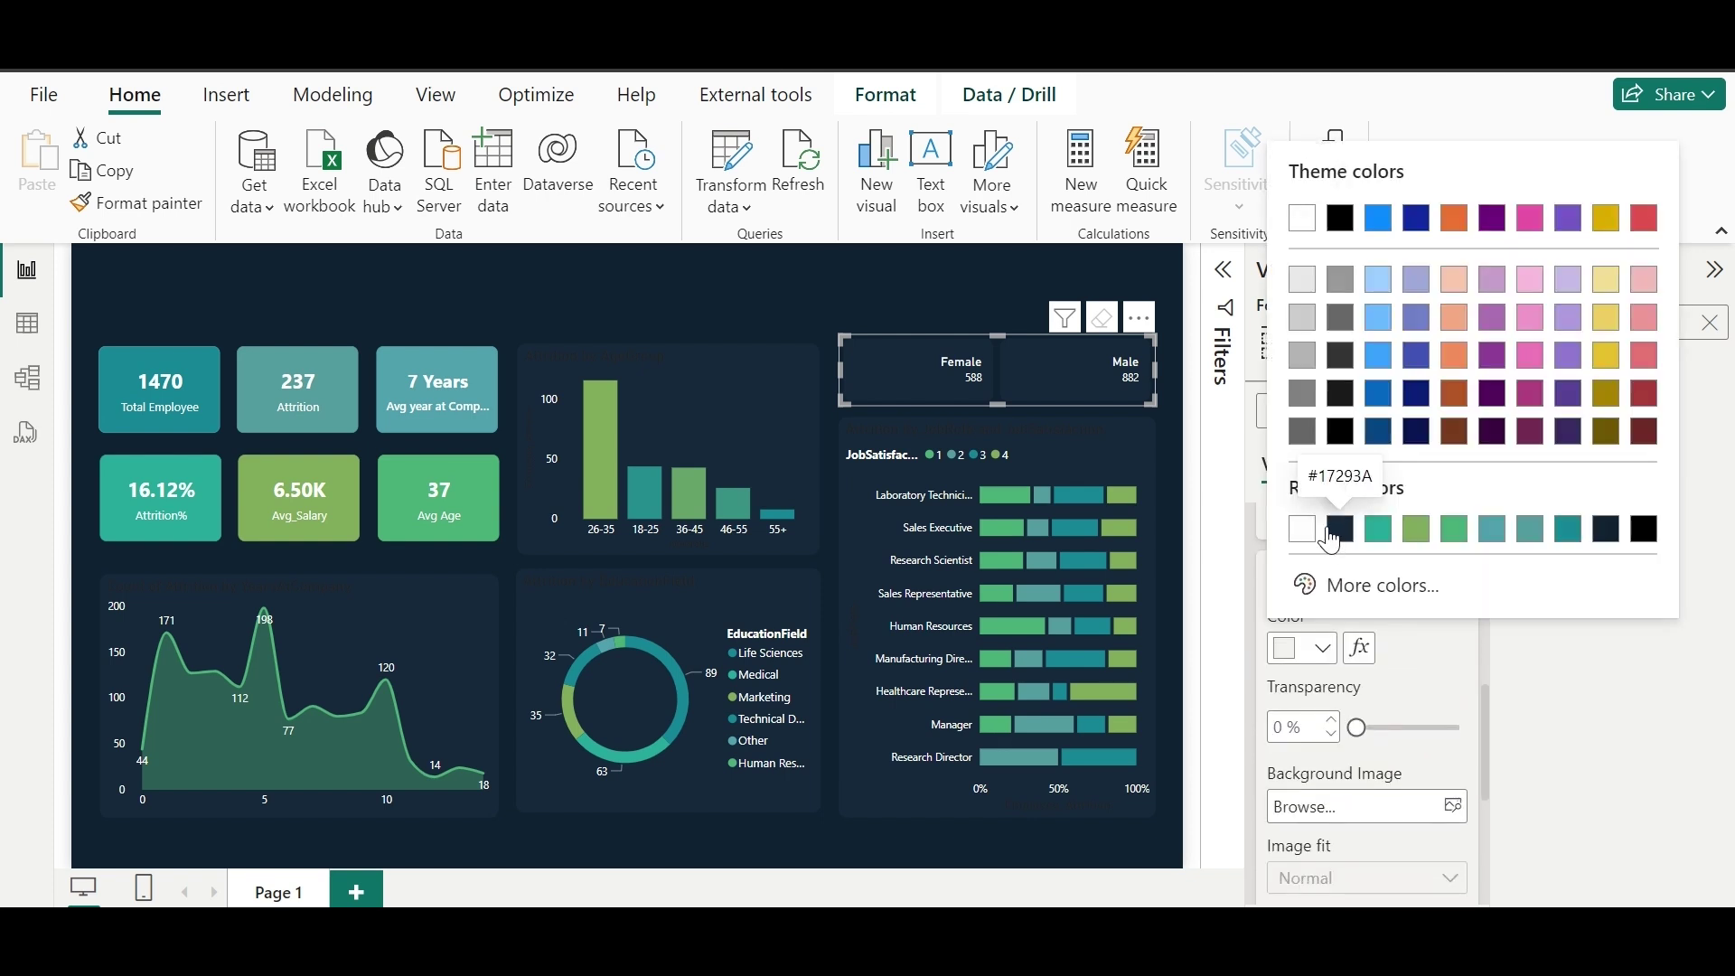
click(1350, 531)
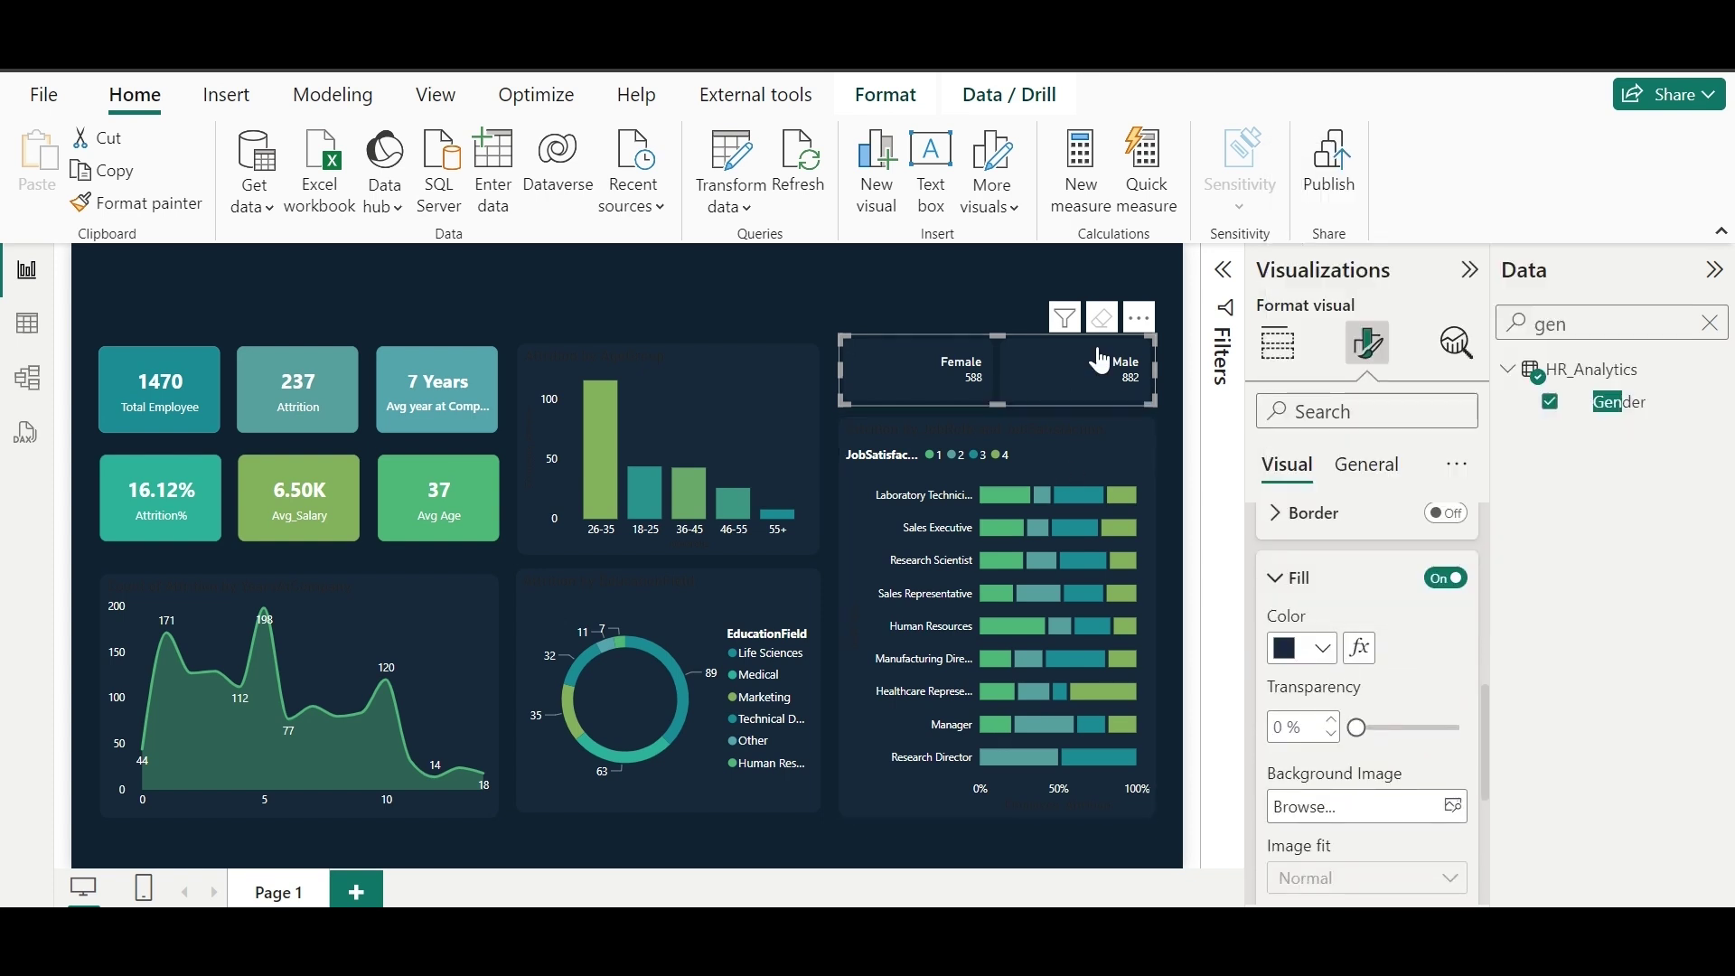
Step: Give the slicer's Hover state a custom fill slightly lighter than #17293A
click(1304, 664)
click(1355, 581)
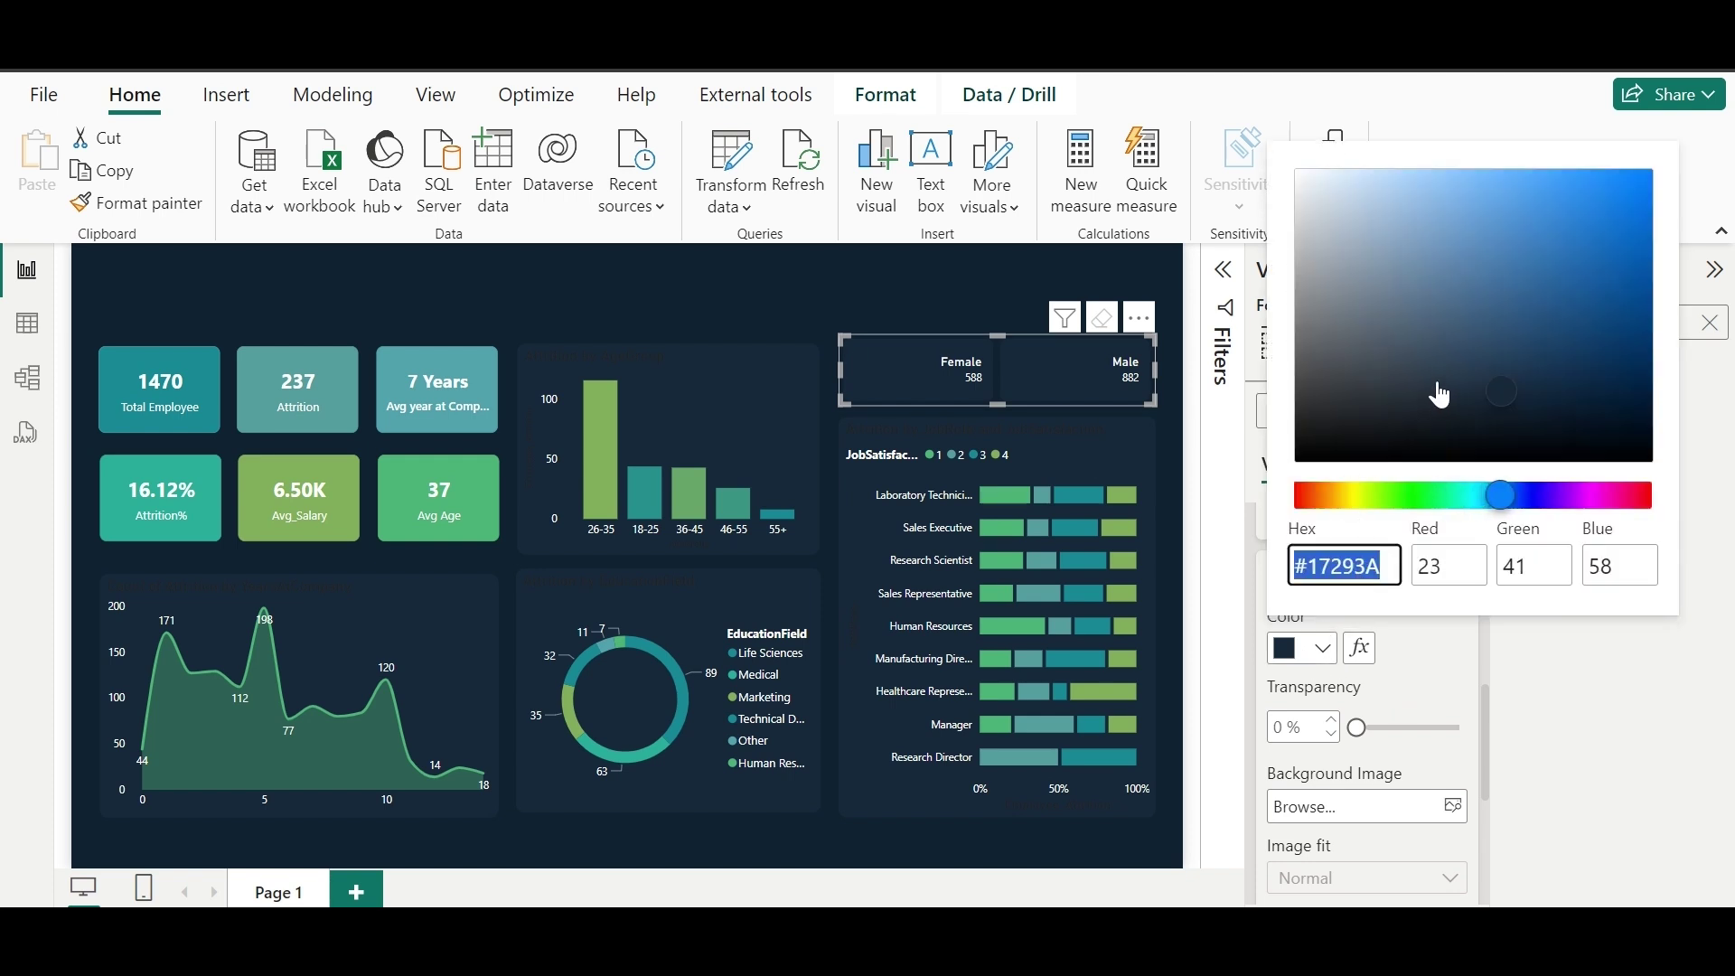
click(1460, 367)
click(1275, 611)
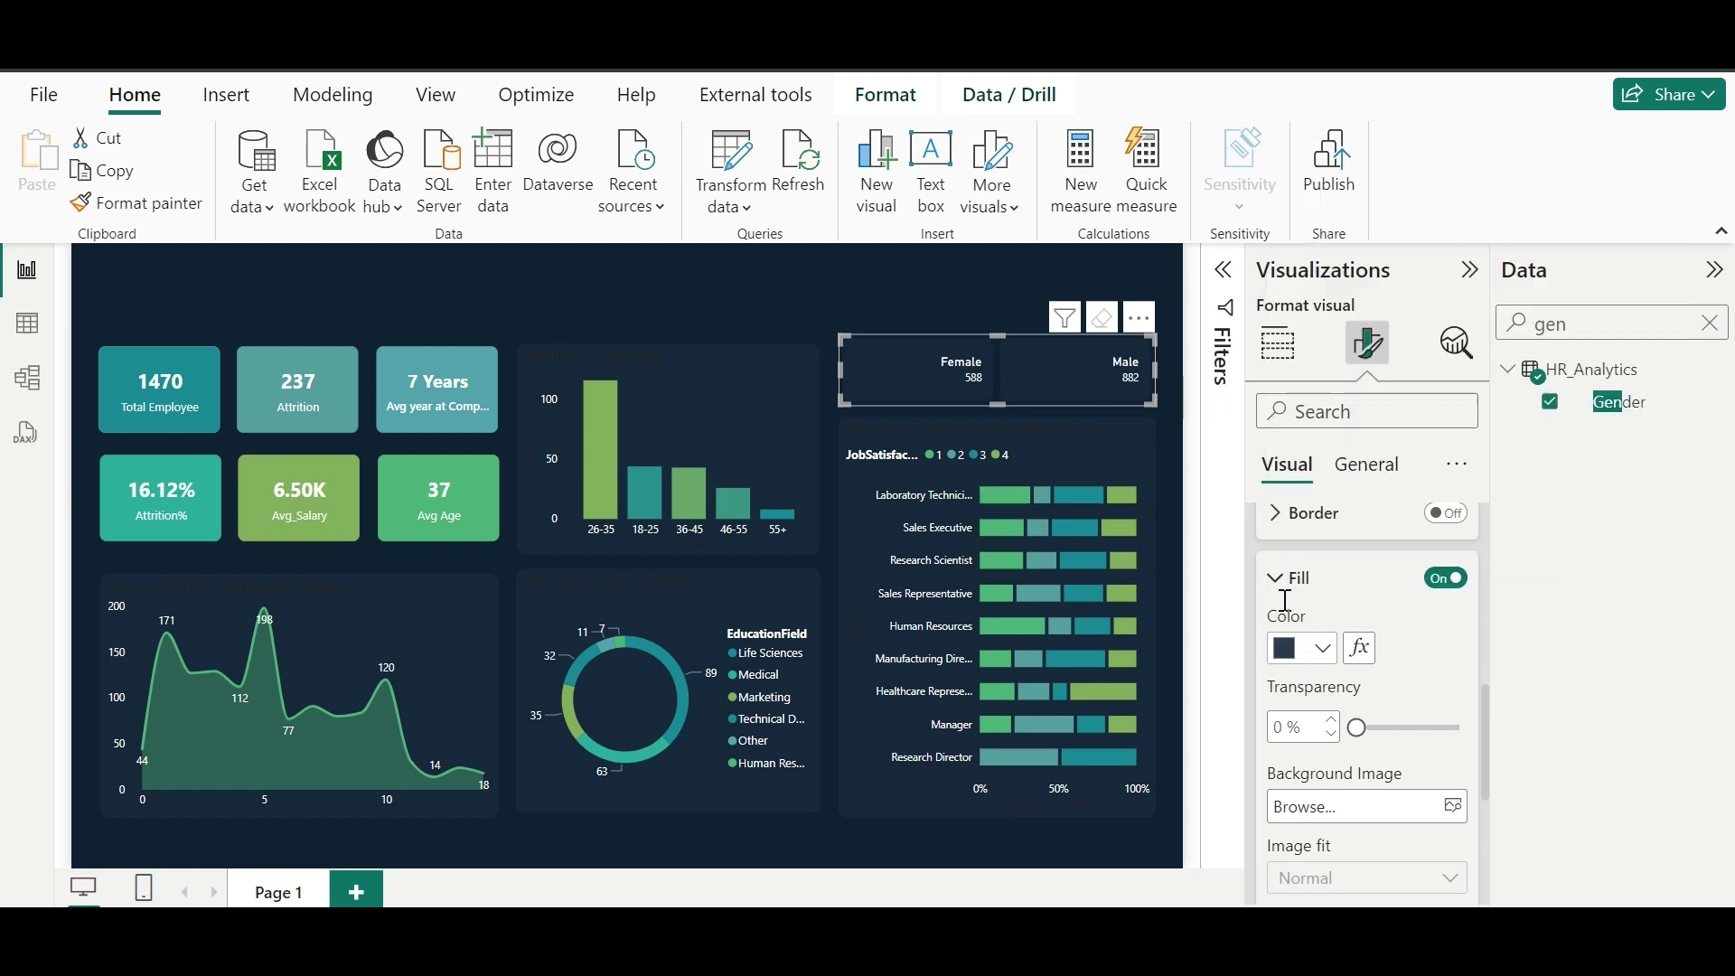
scroll(1410, 669, down, 3)
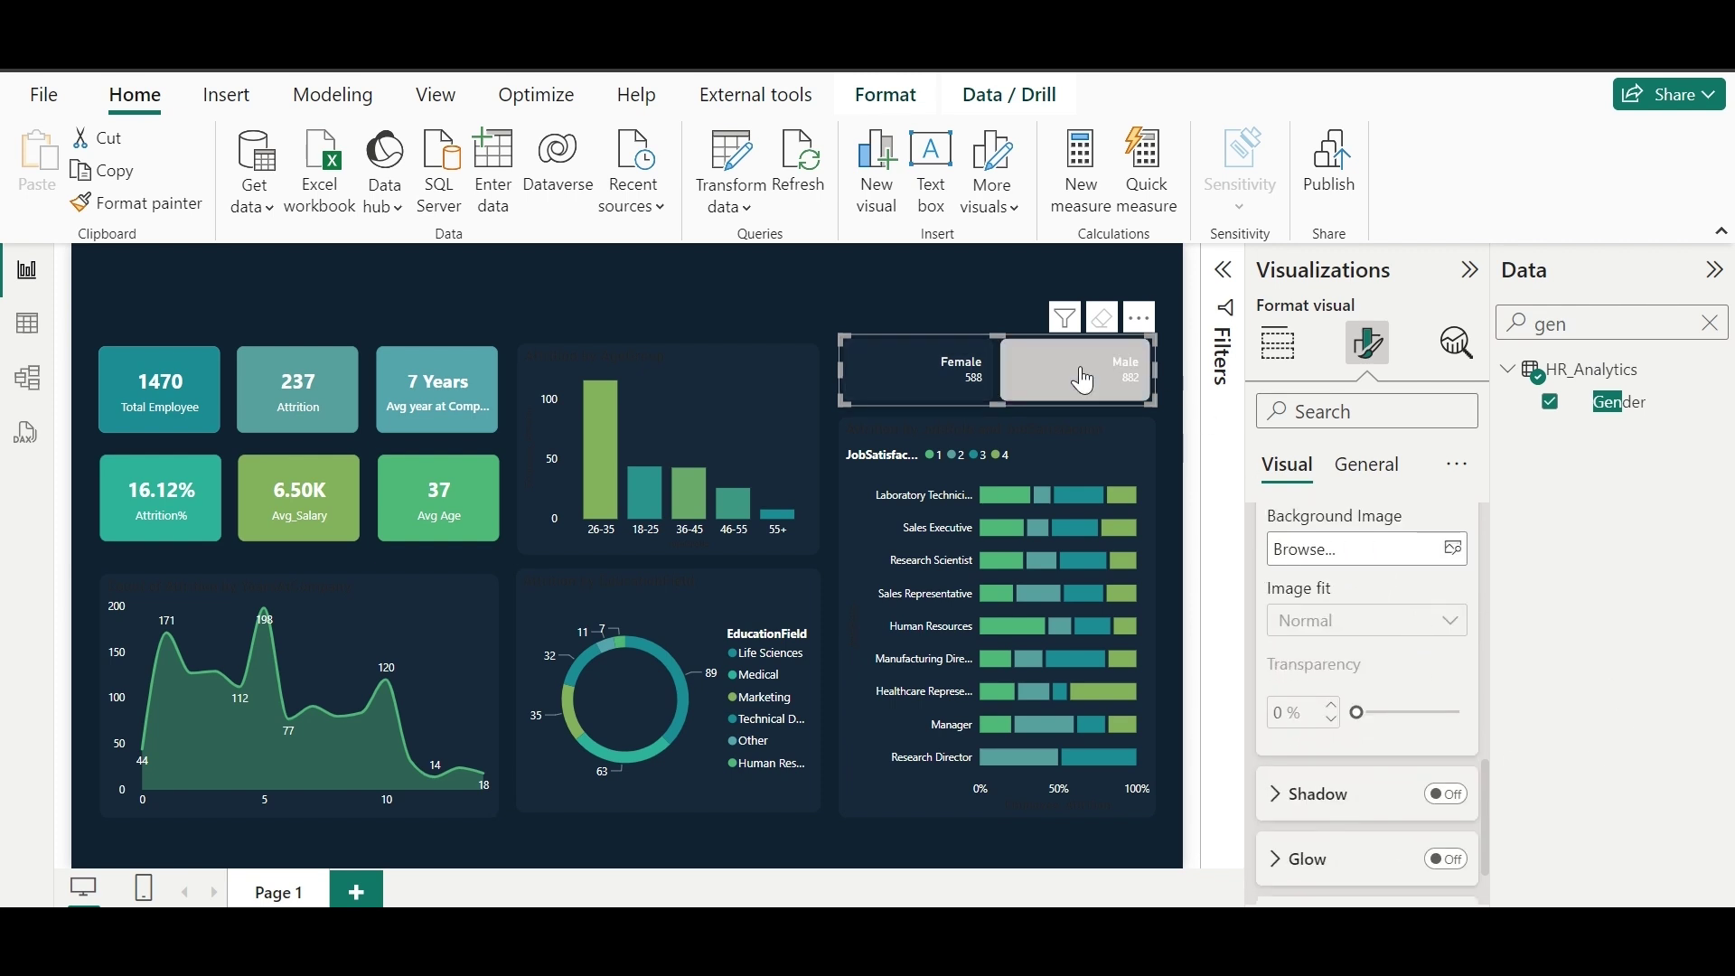
Step: Filter by Male and set the selected button's fill to the light green used on the Avg_Salary card
click(1084, 380)
scroll(1408, 605, up, 5)
click(1396, 632)
click(1316, 756)
scroll(1318, 754, down, 2)
click(1321, 782)
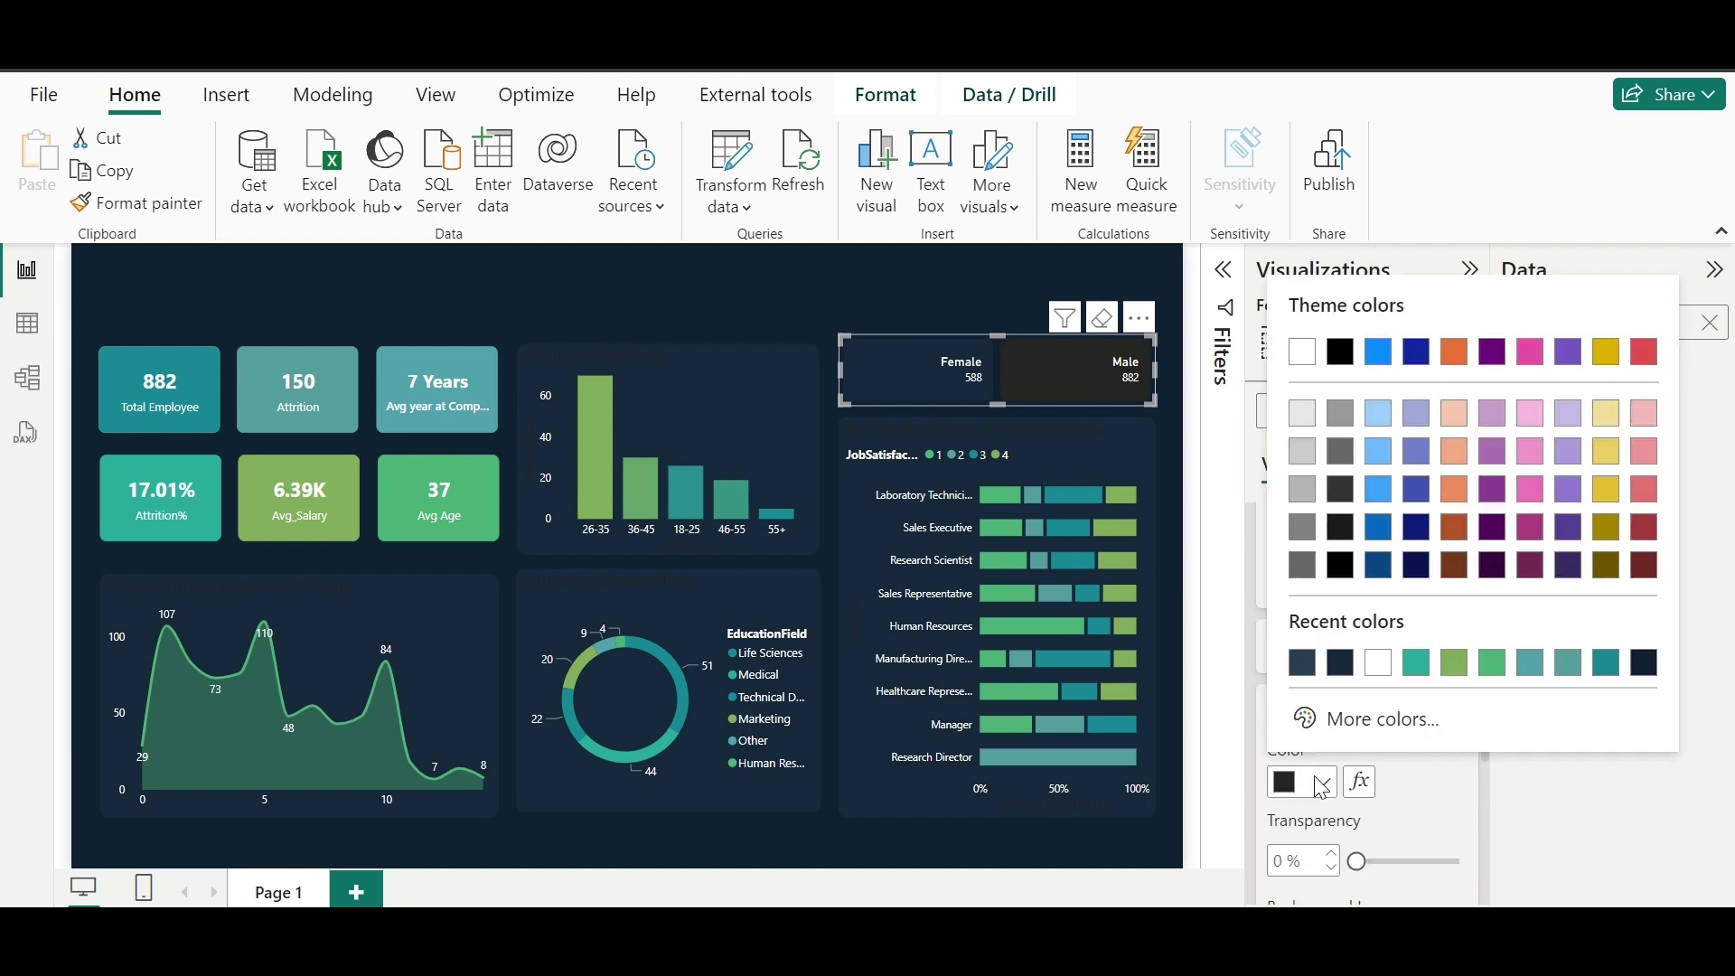
click(1455, 664)
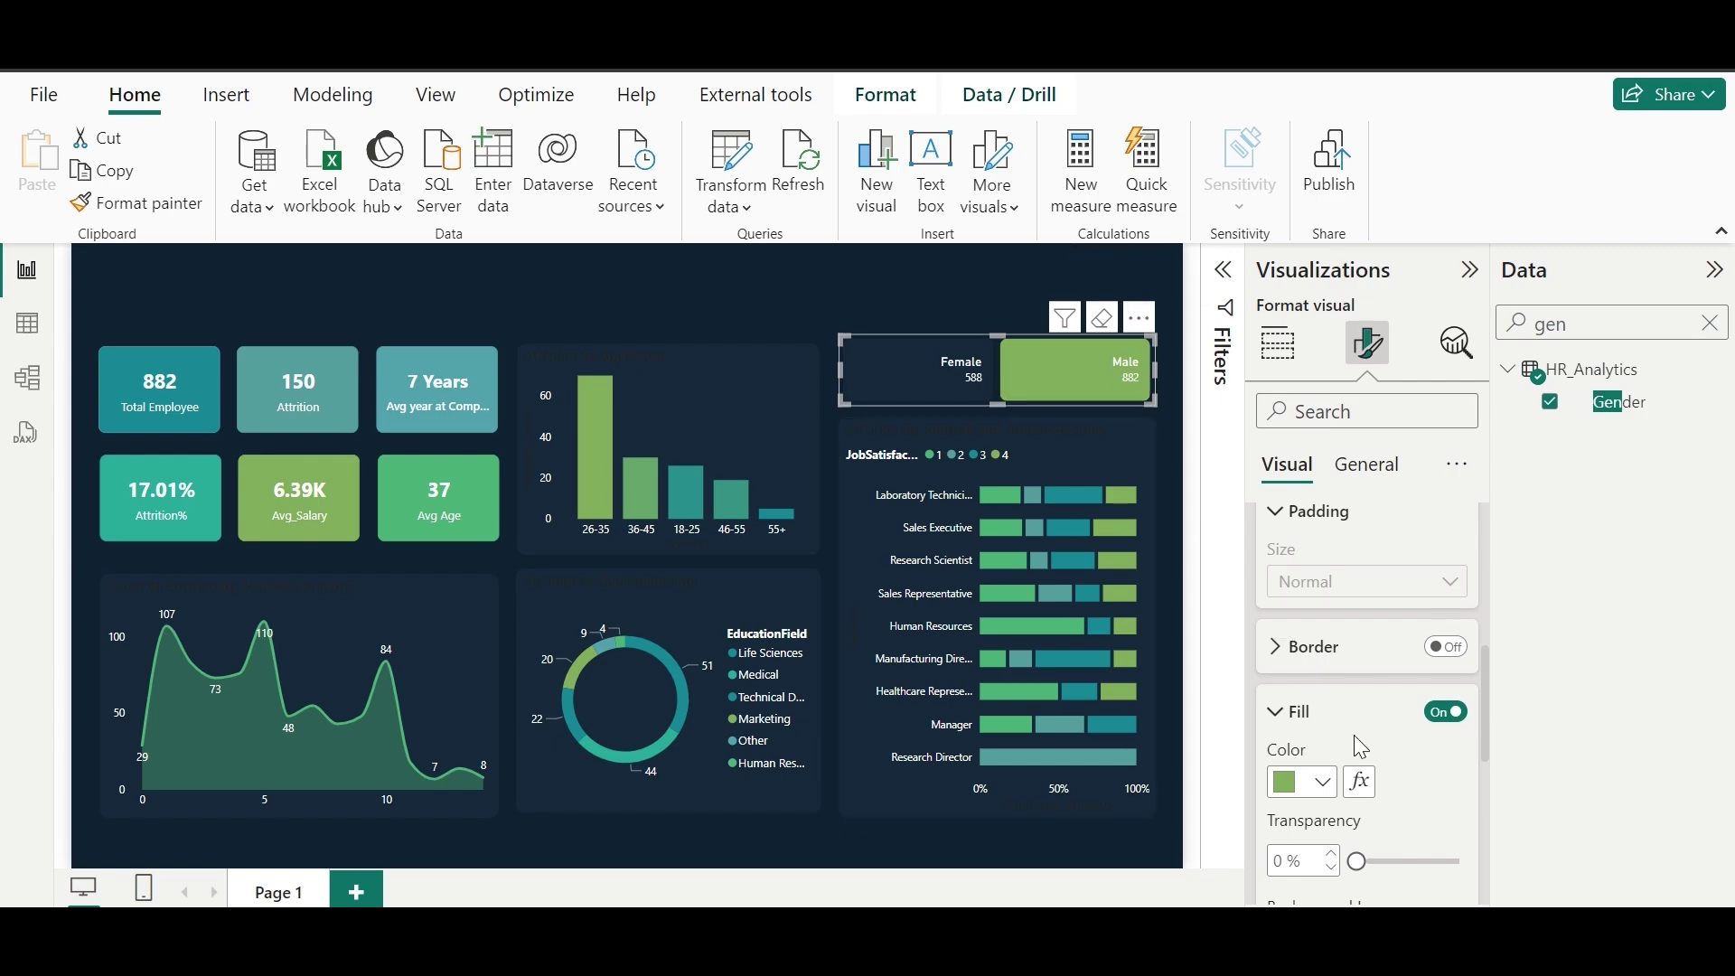
Step: Test the Gender slicer's button colours by choosing the Female and Male tiles
click(1000, 293)
click(939, 366)
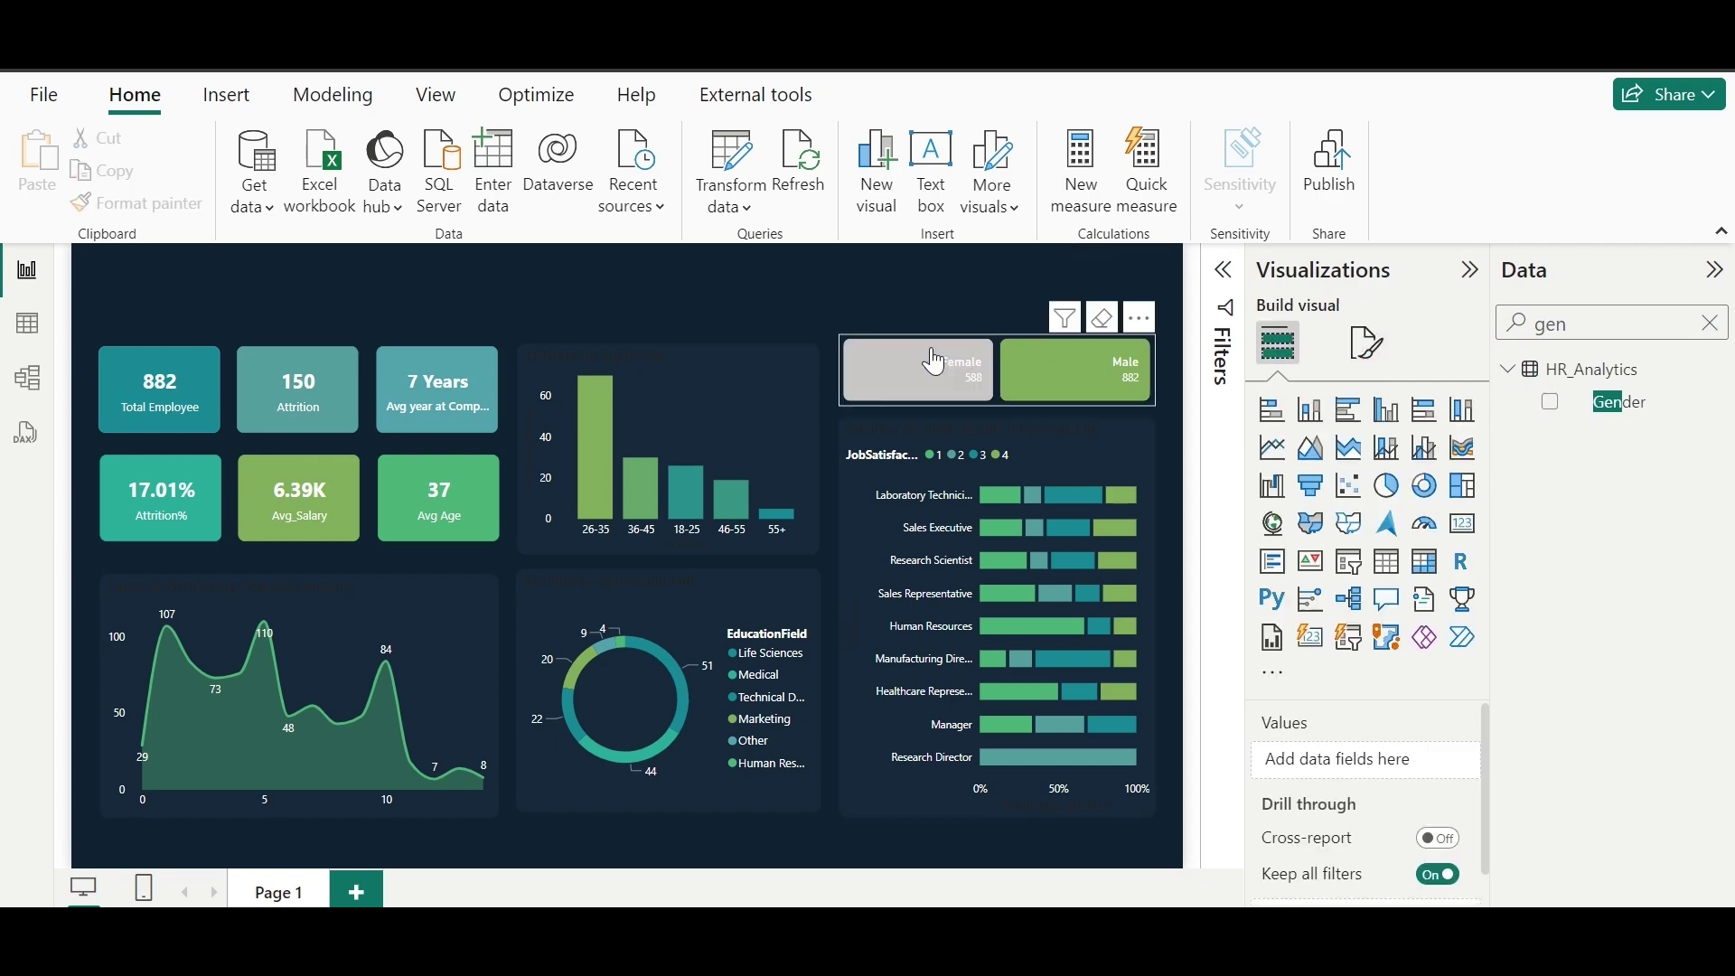
click(1096, 395)
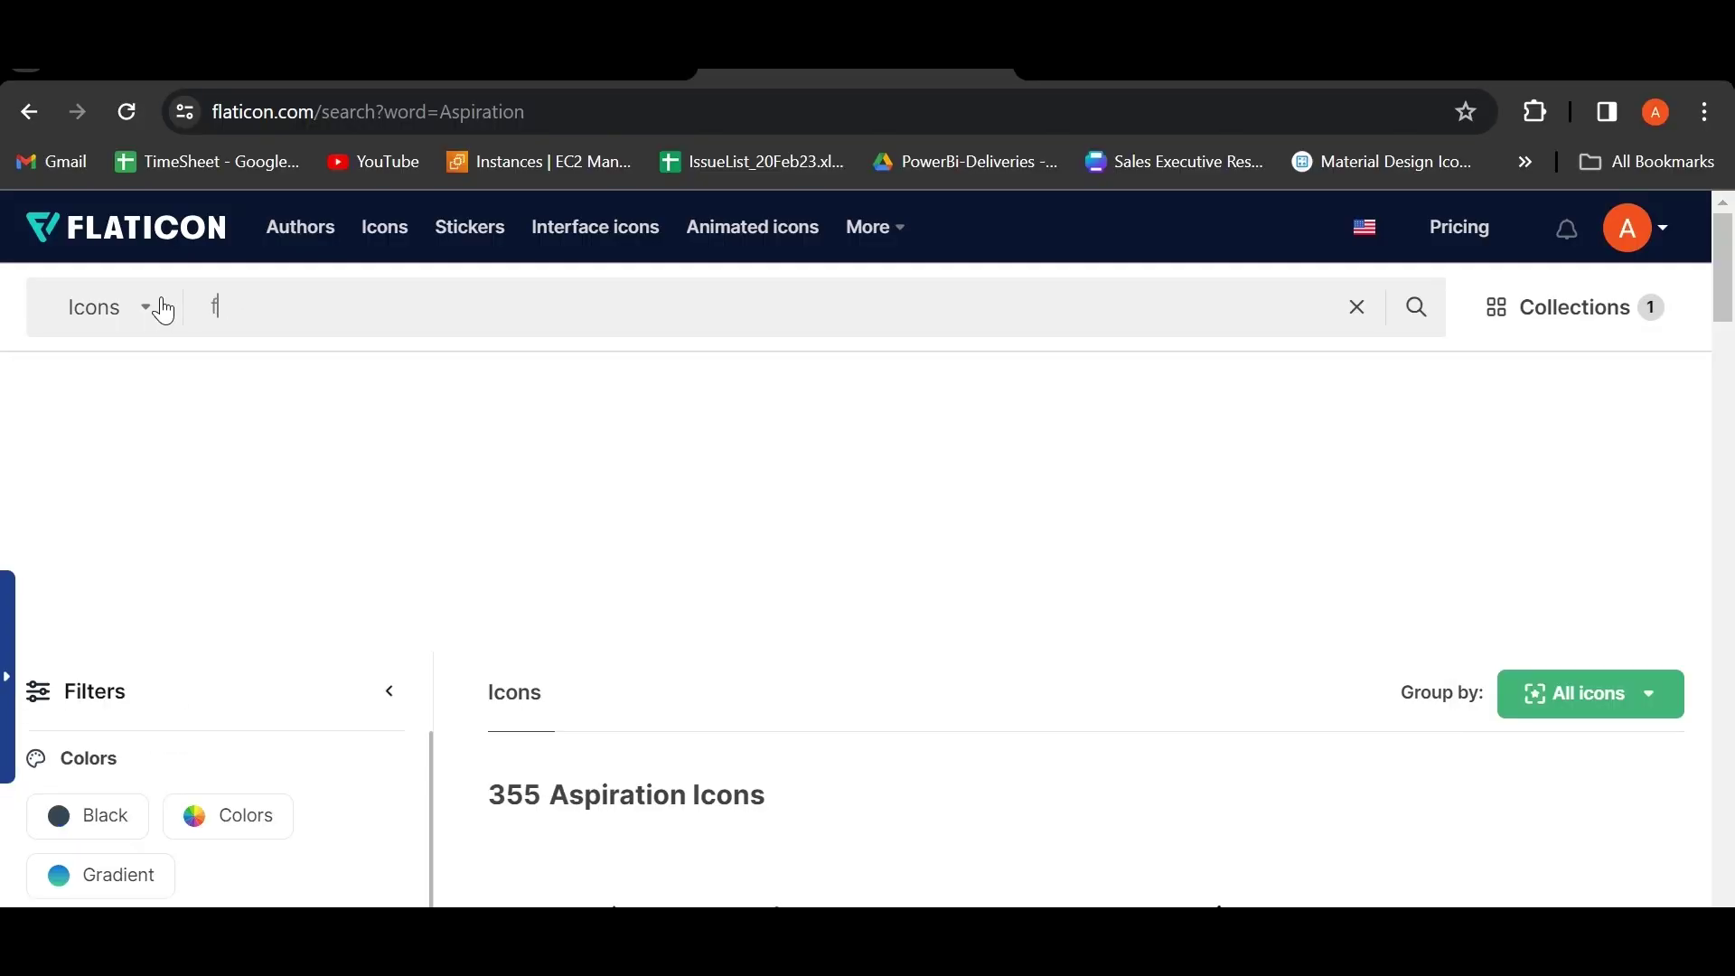
Step: Search Flaticon for female icons and download the Female worker icon by Freepik with the free option
text(ale)
key(Return)
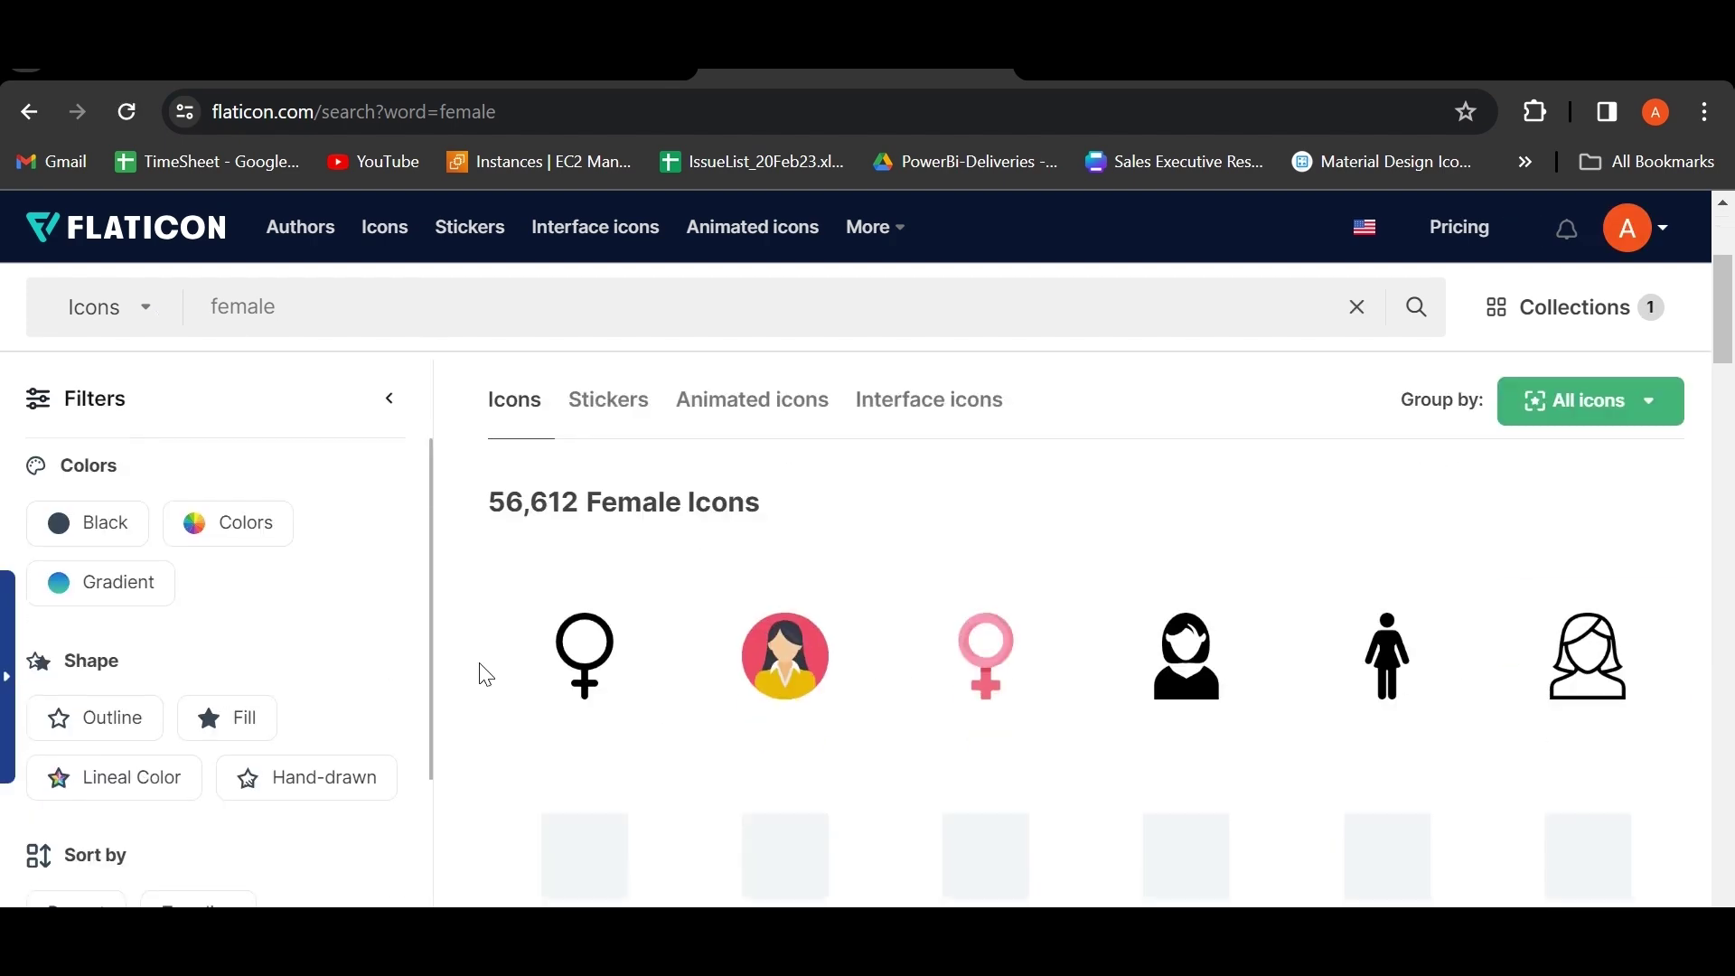
scroll(480, 674, down, 8)
mouse_move(1400, 430)
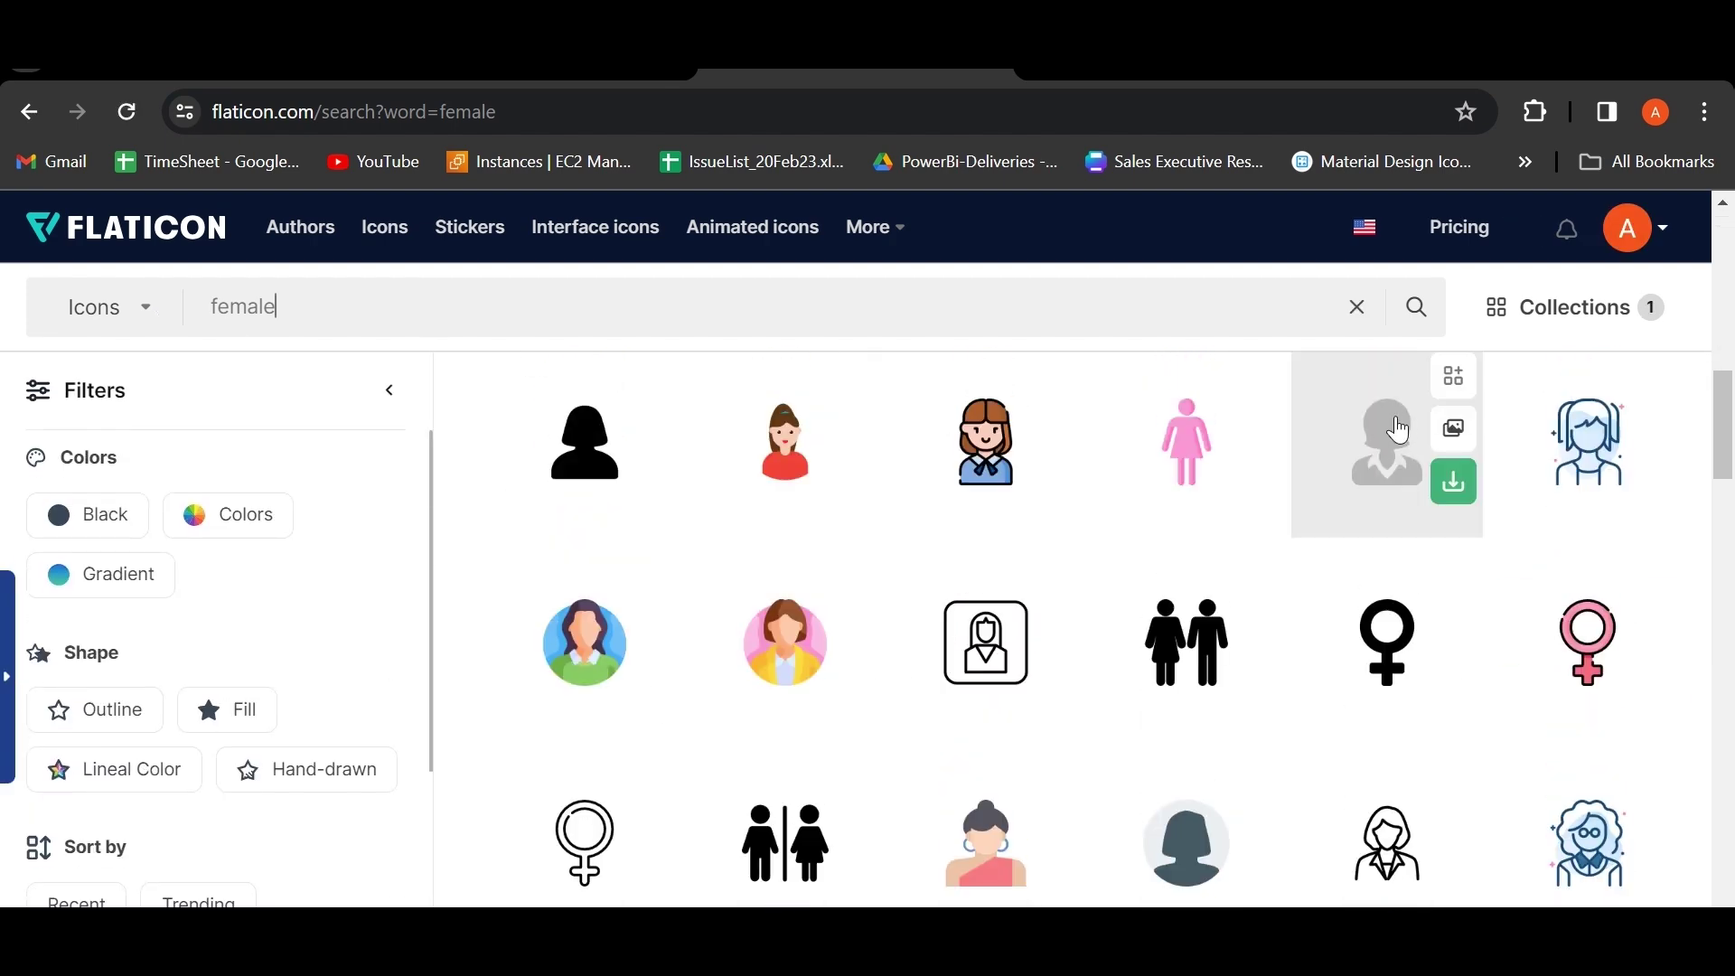
click(1448, 488)
click(1399, 647)
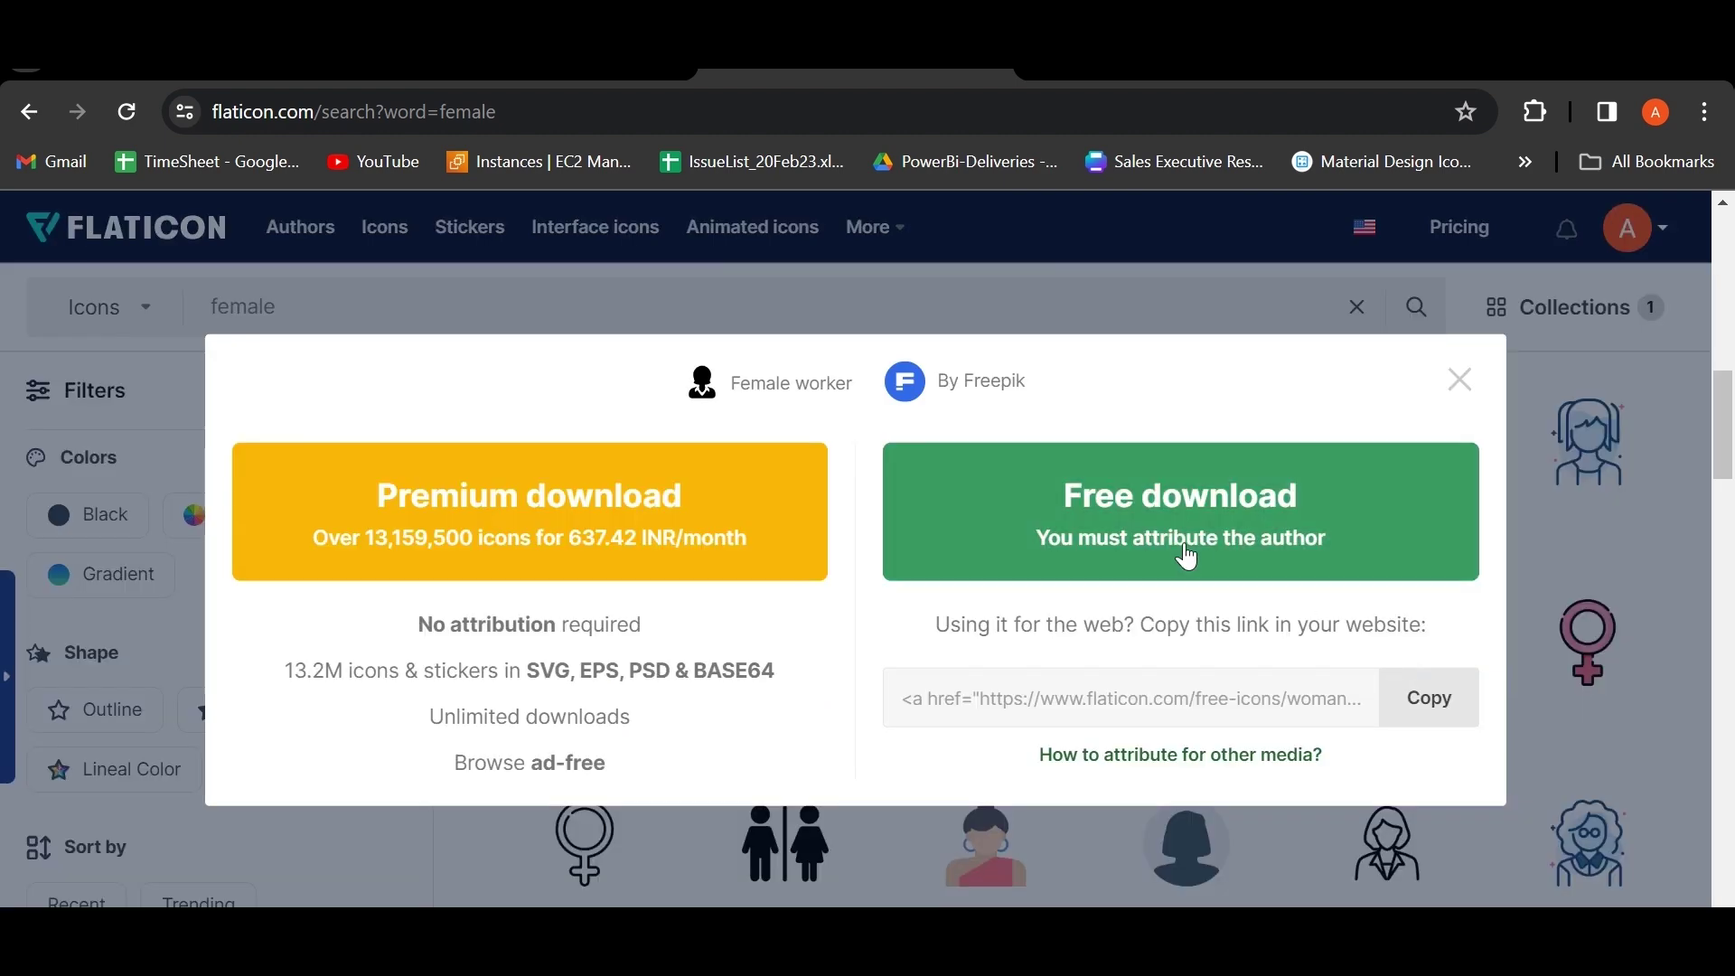
click(1187, 555)
click(1460, 380)
Step: Search Flaticon for male icons and open the worker silhouette icon
click(350, 295)
click(29, 111)
click(28, 111)
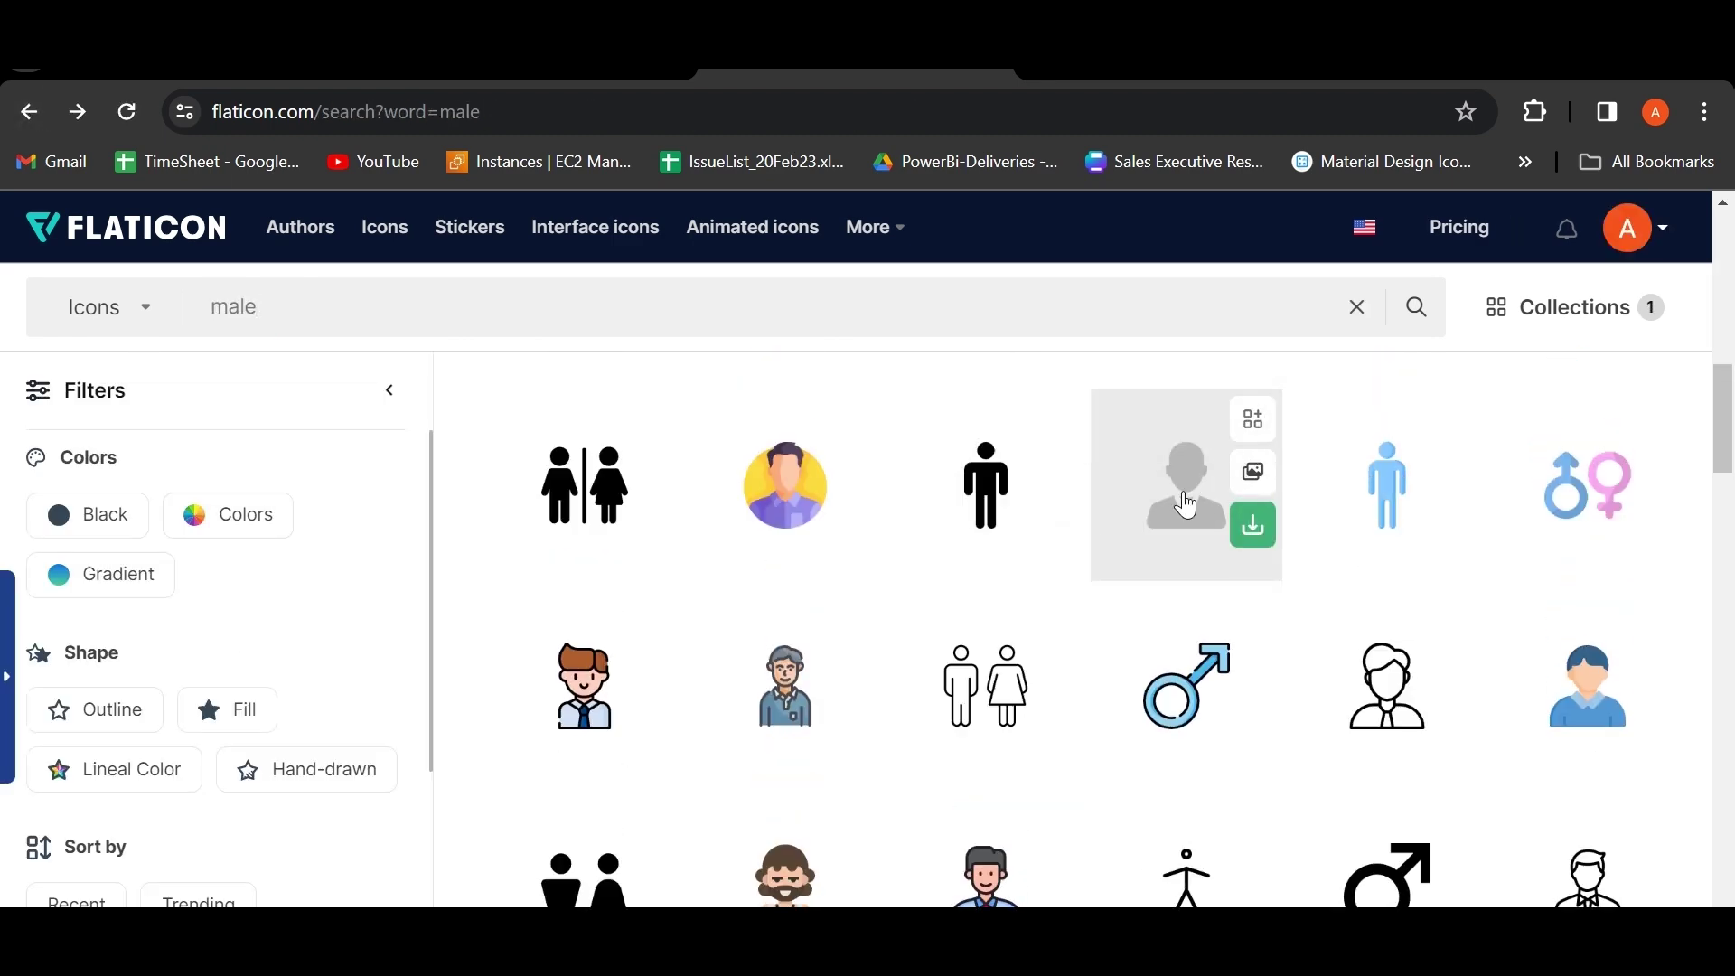
click(1188, 501)
Step: Open the worker icon in the editor, recolour it white and download it with the free option
click(814, 285)
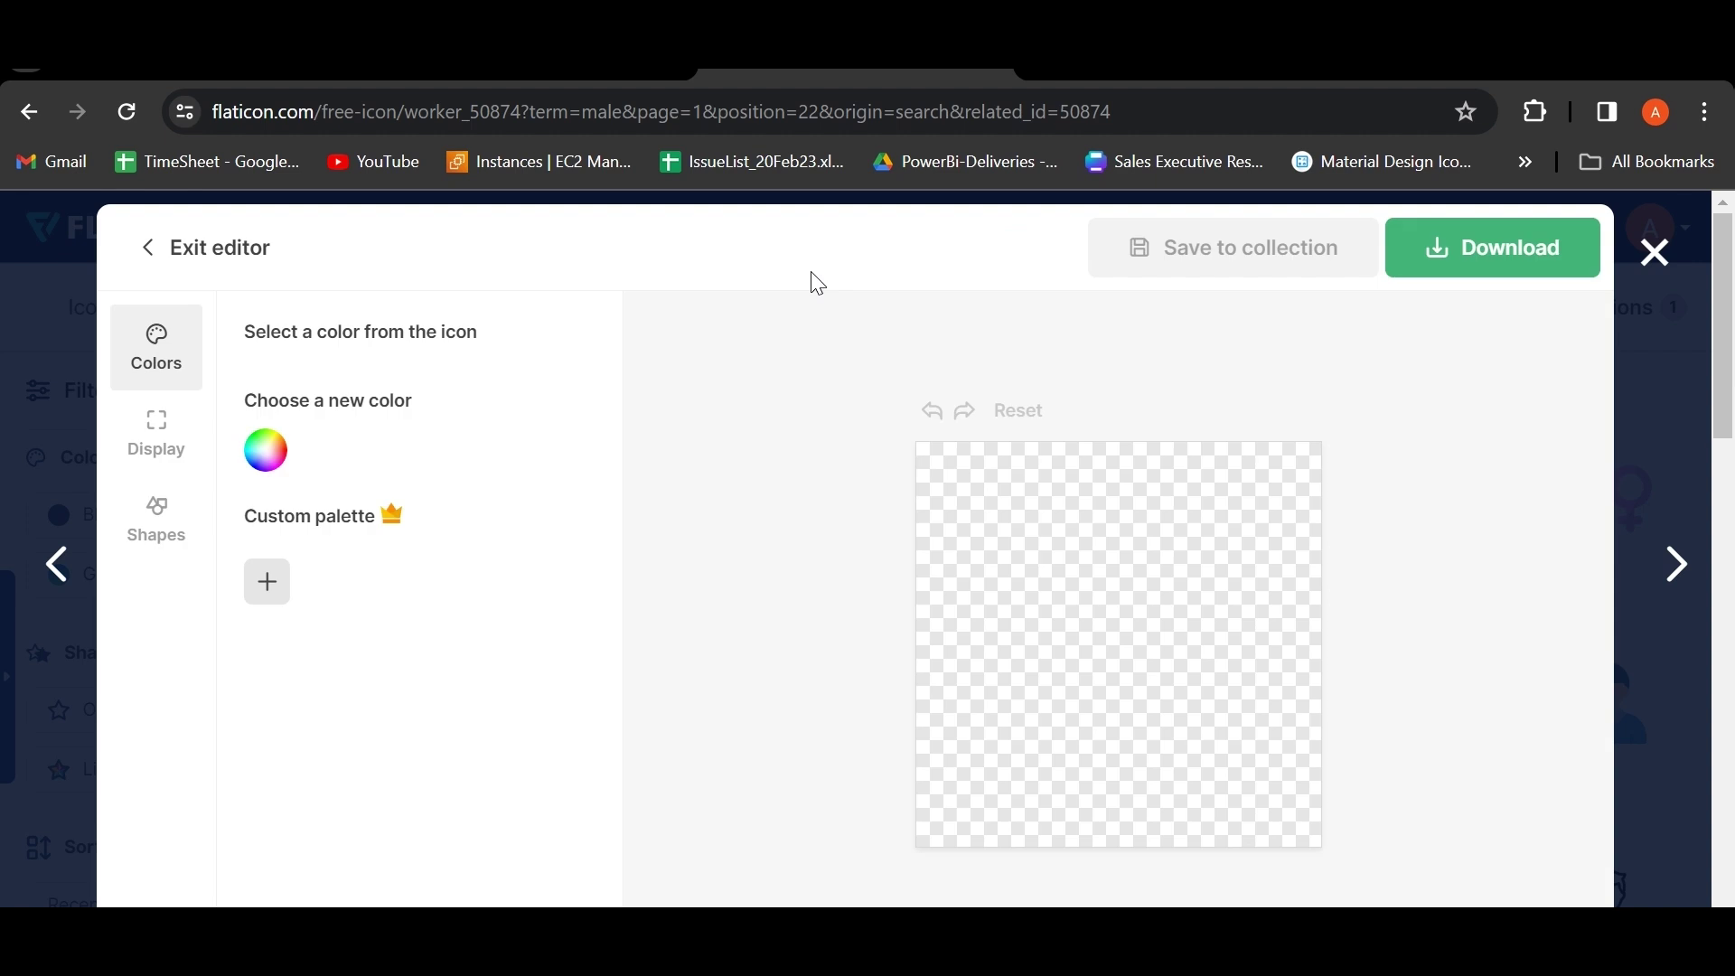
click(268, 510)
drag(425, 669, 225, 534)
click(1433, 263)
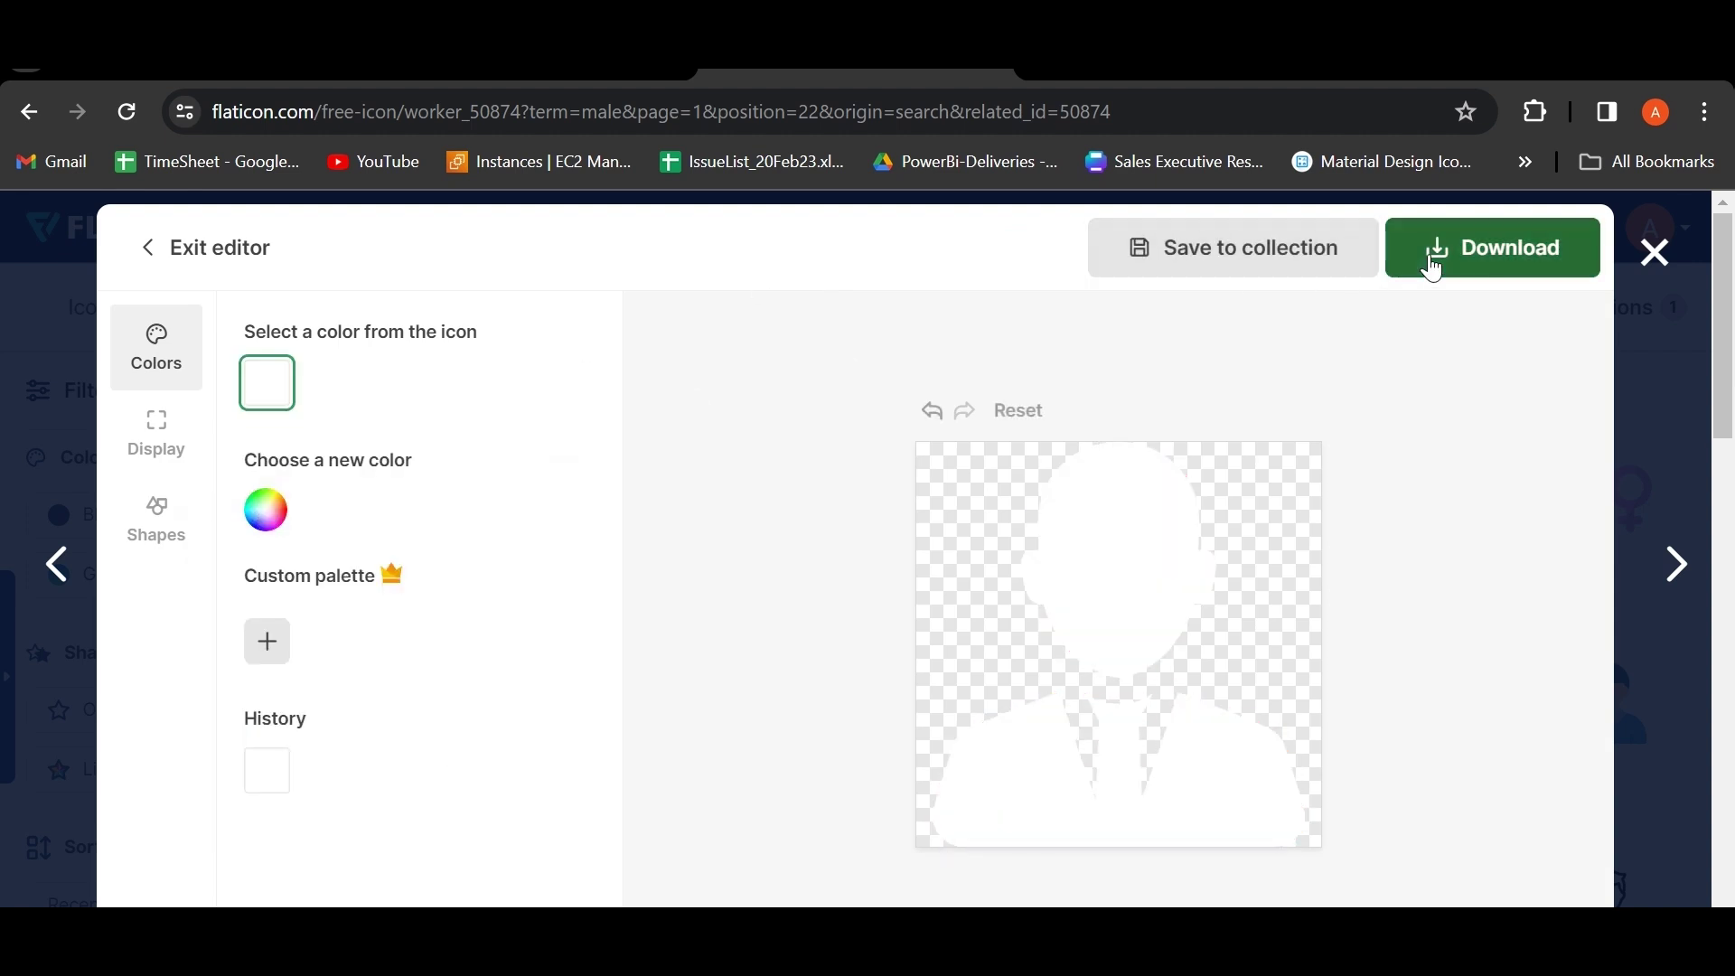
click(1433, 335)
click(1440, 617)
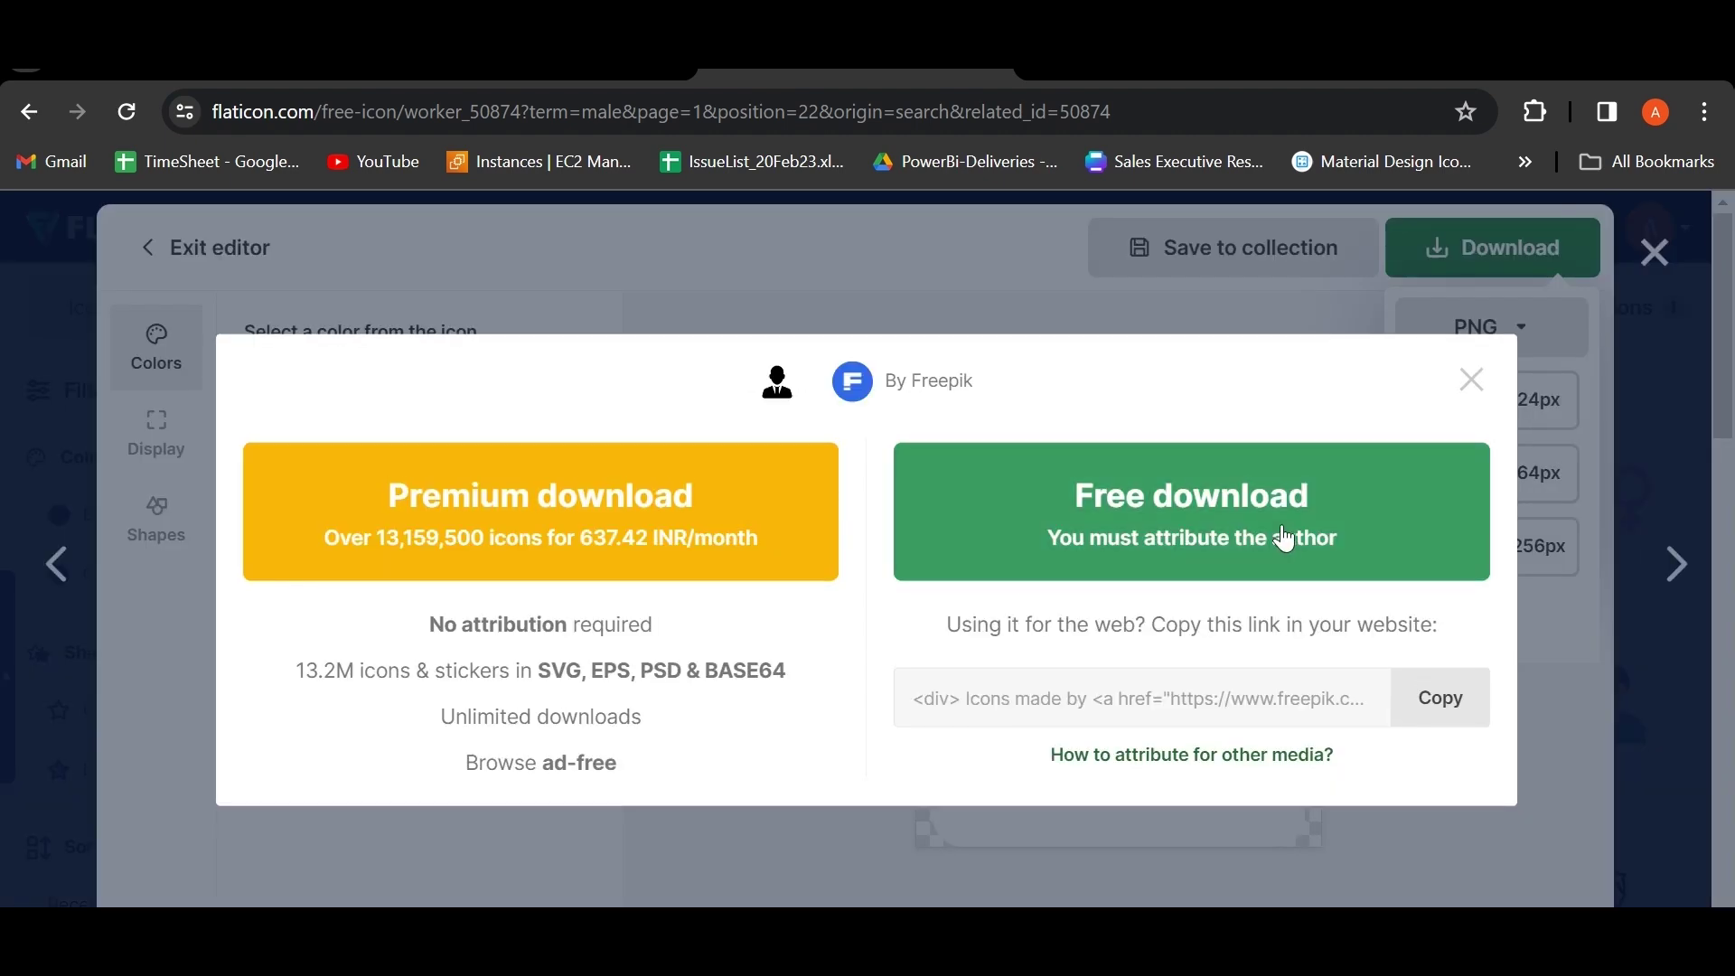
click(1278, 534)
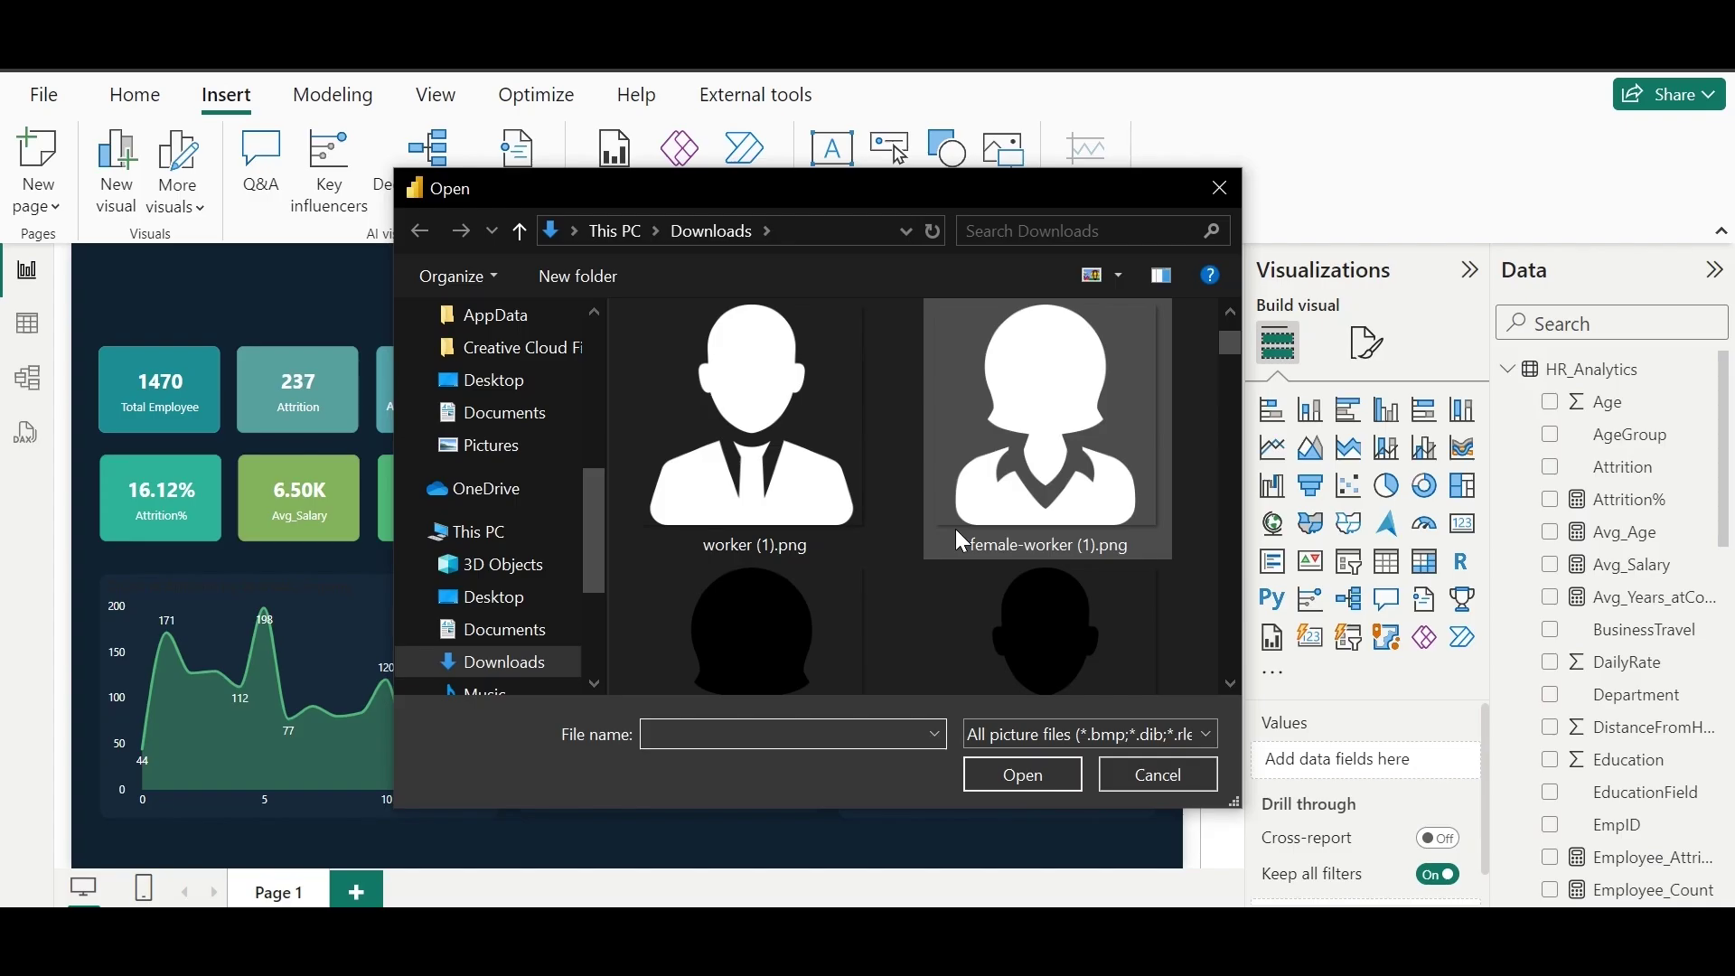
Step: Insert the downloaded worker icons, shrink them and place one on each Gender slicer tile, with the Female tile's image at 54 by 54
double_click(754, 425)
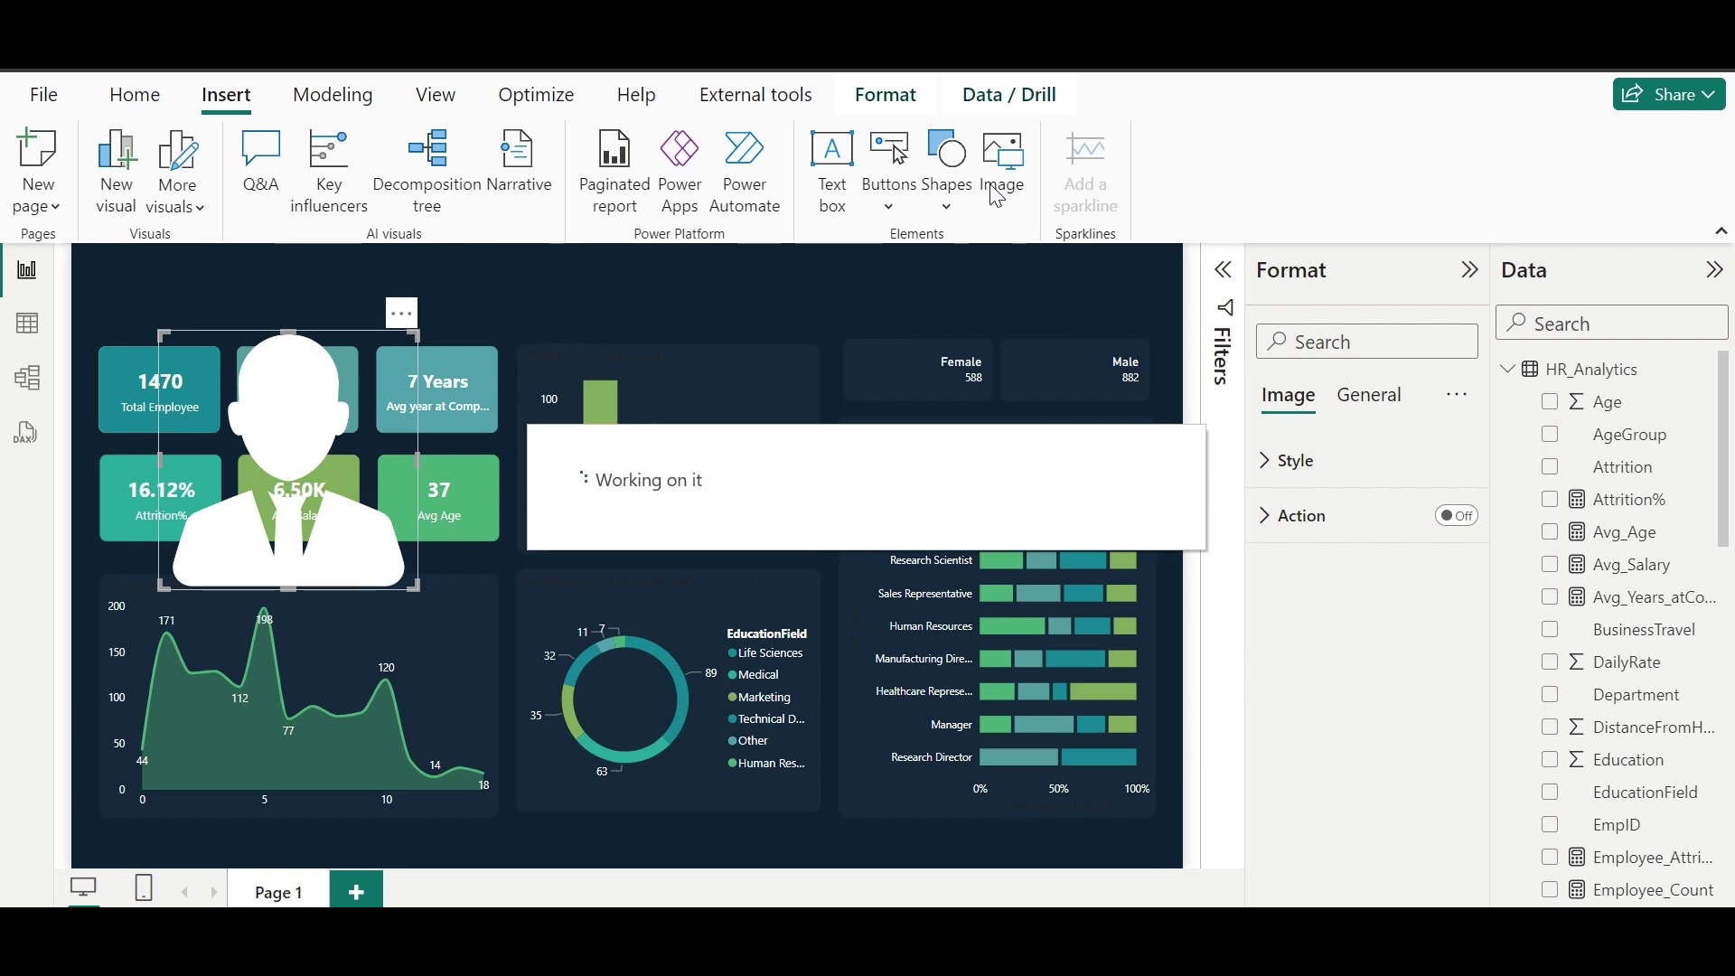
drag(367, 511, 1088, 474)
drag(882, 551, 1045, 372)
click(403, 321)
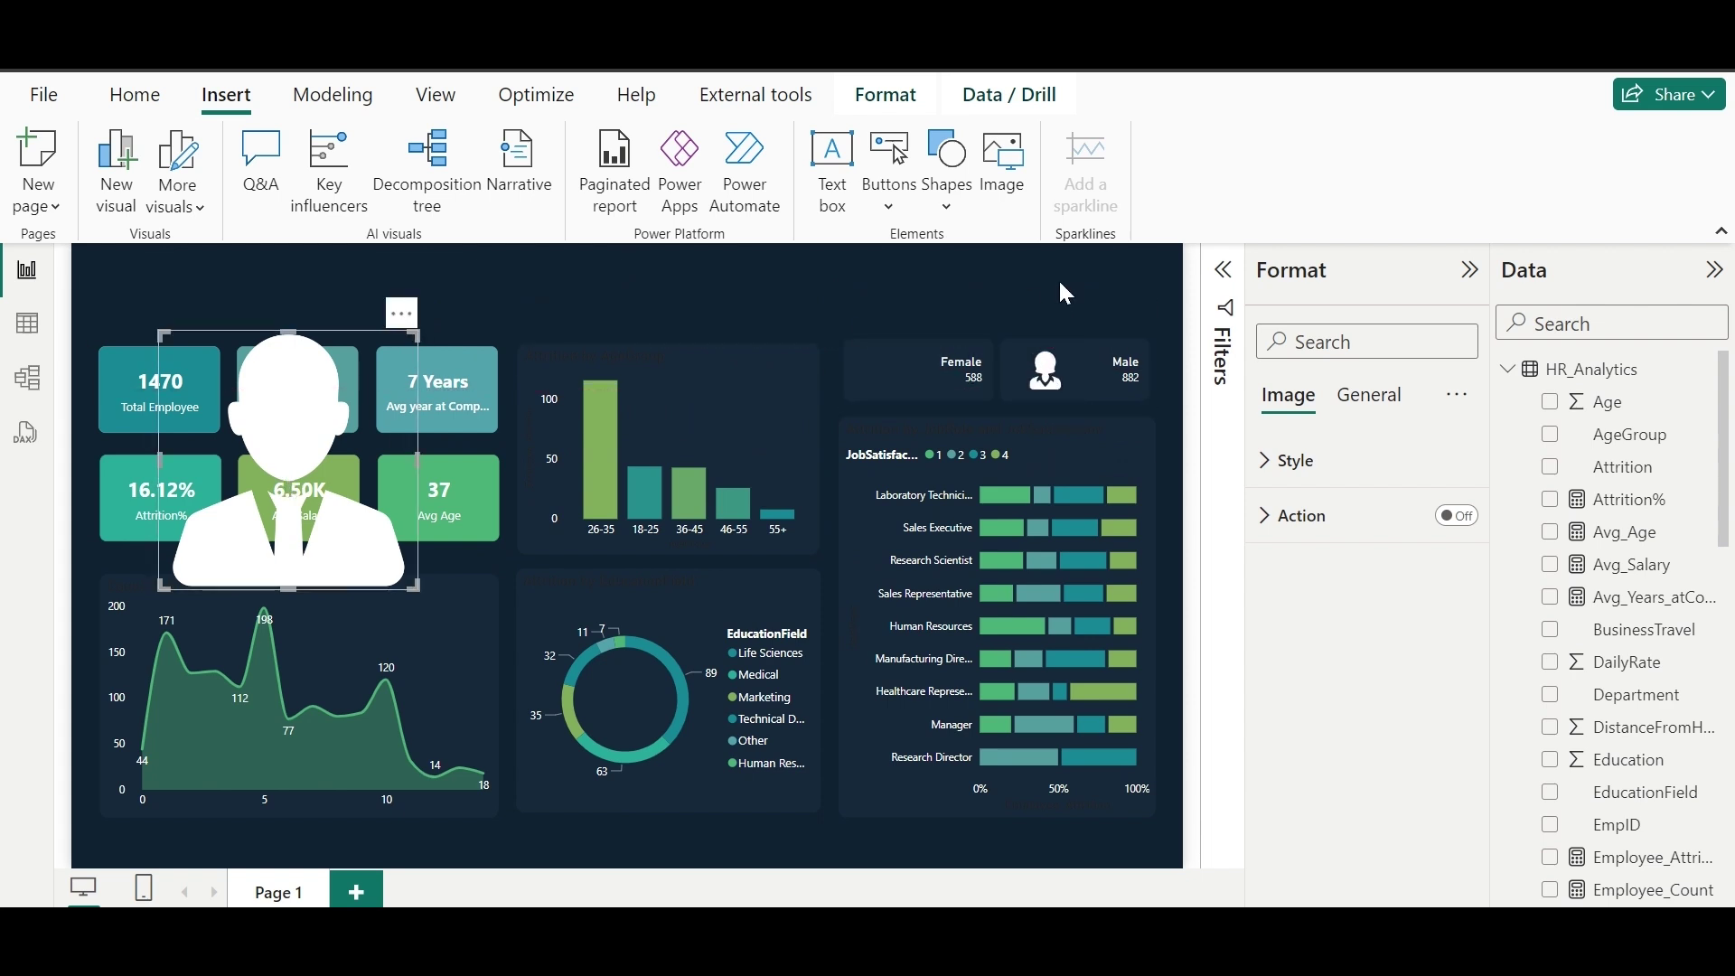
drag(403, 321, 795, 395)
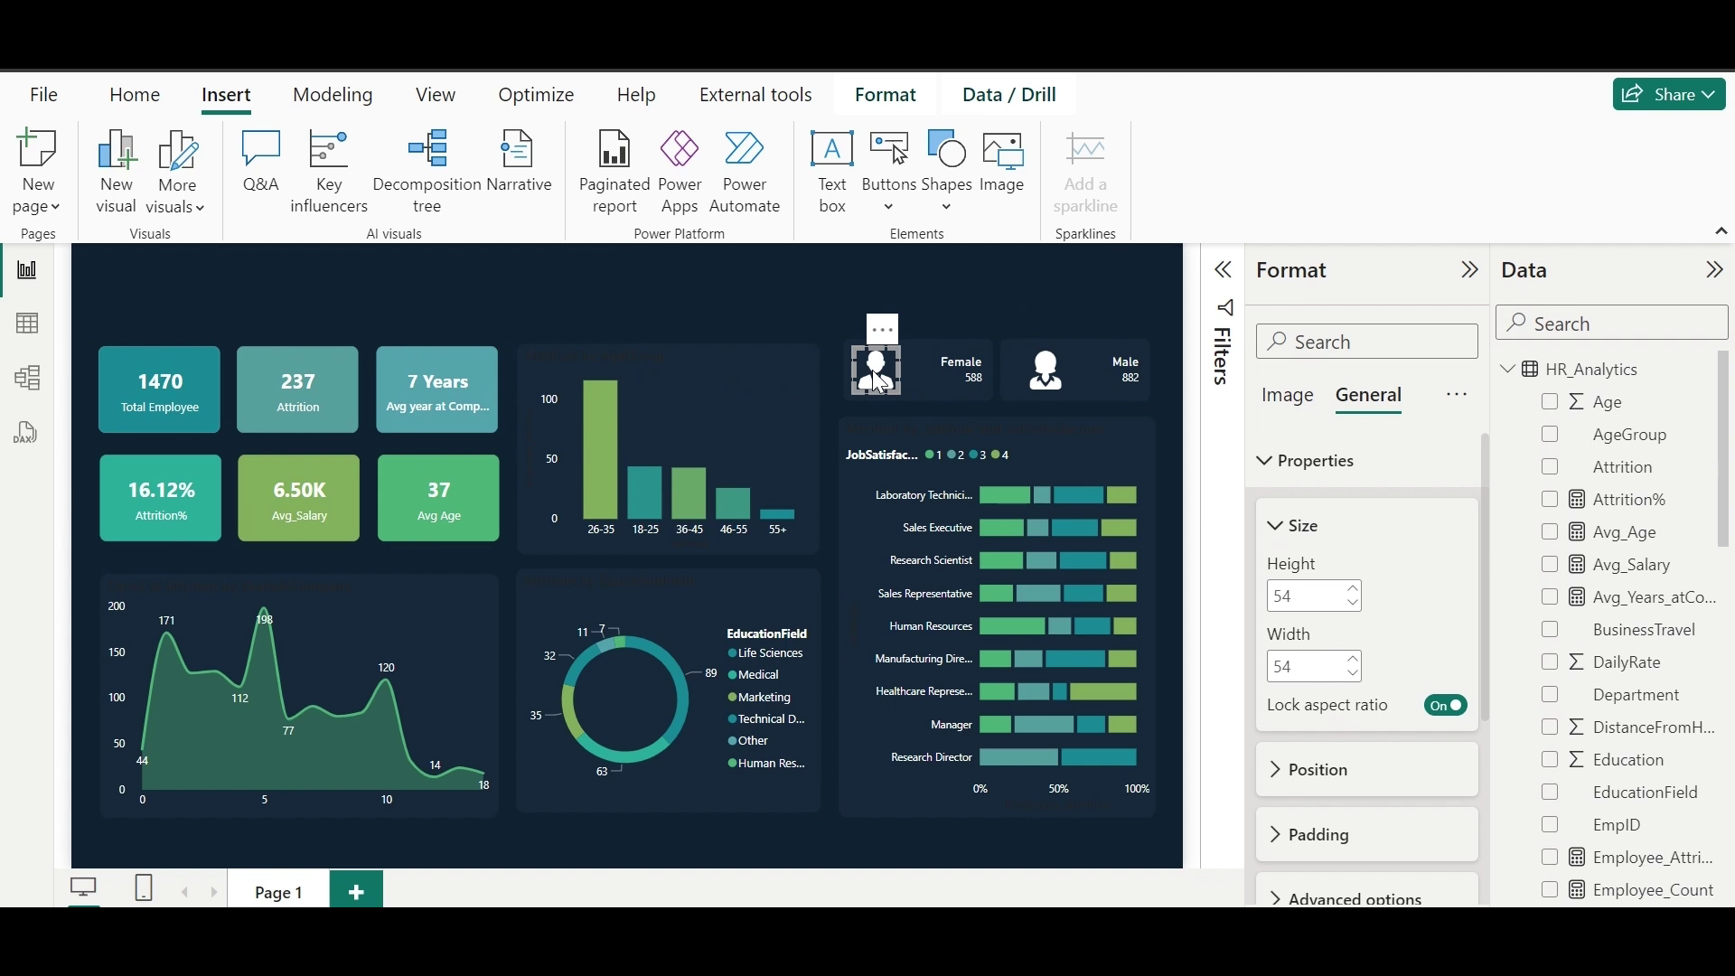
Step: Test the Gender slicer with the icons in place by choosing the Female and Male tiles
click(1036, 281)
click(919, 397)
click(1093, 391)
Step: Select both worker images and send them to the back, behind the Gender slicer
click(837, 336)
click(804, 282)
click(1054, 372)
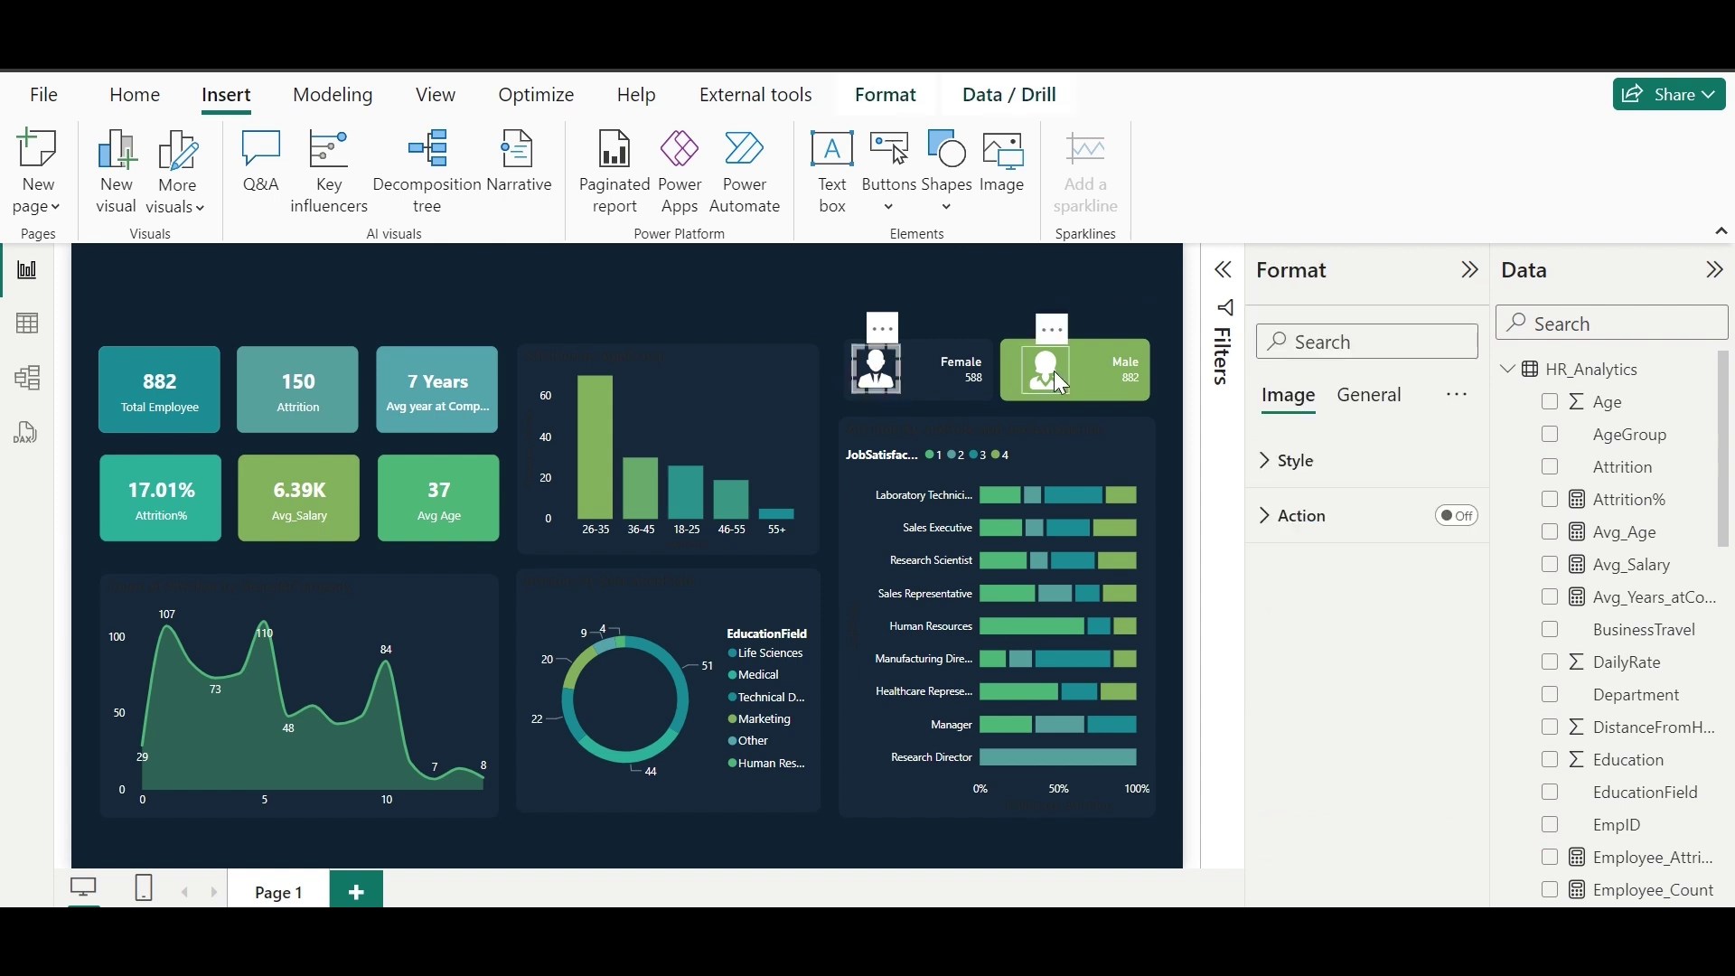
click(886, 90)
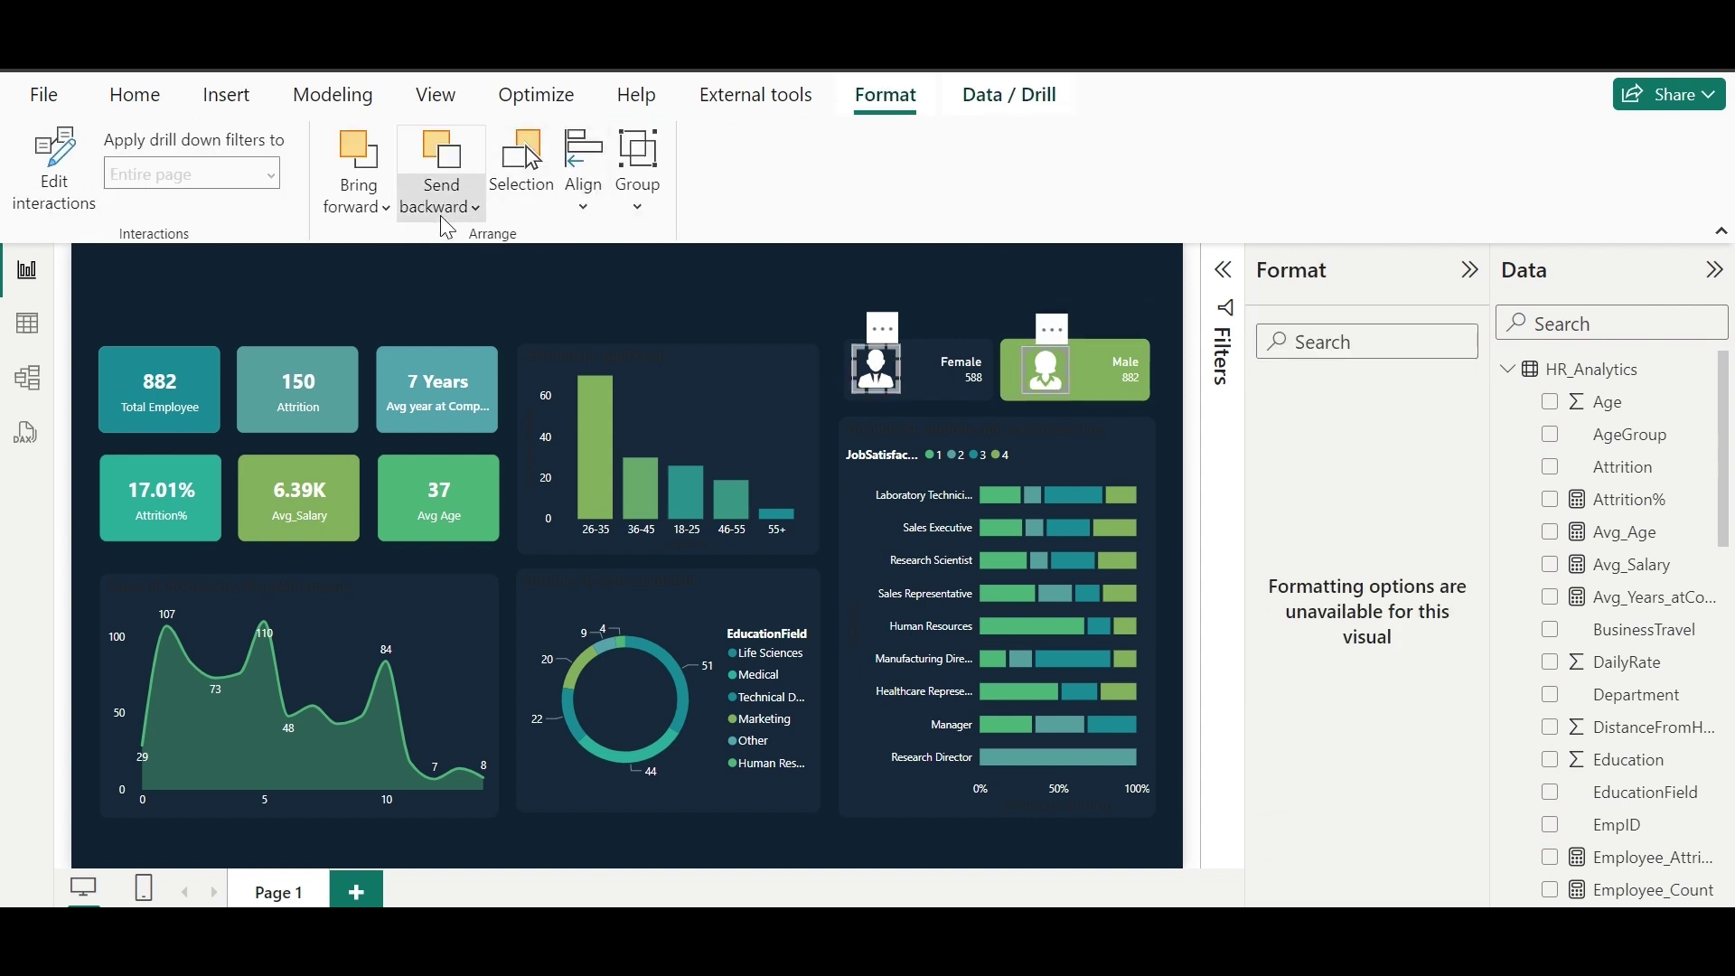
click(441, 210)
click(497, 297)
click(813, 289)
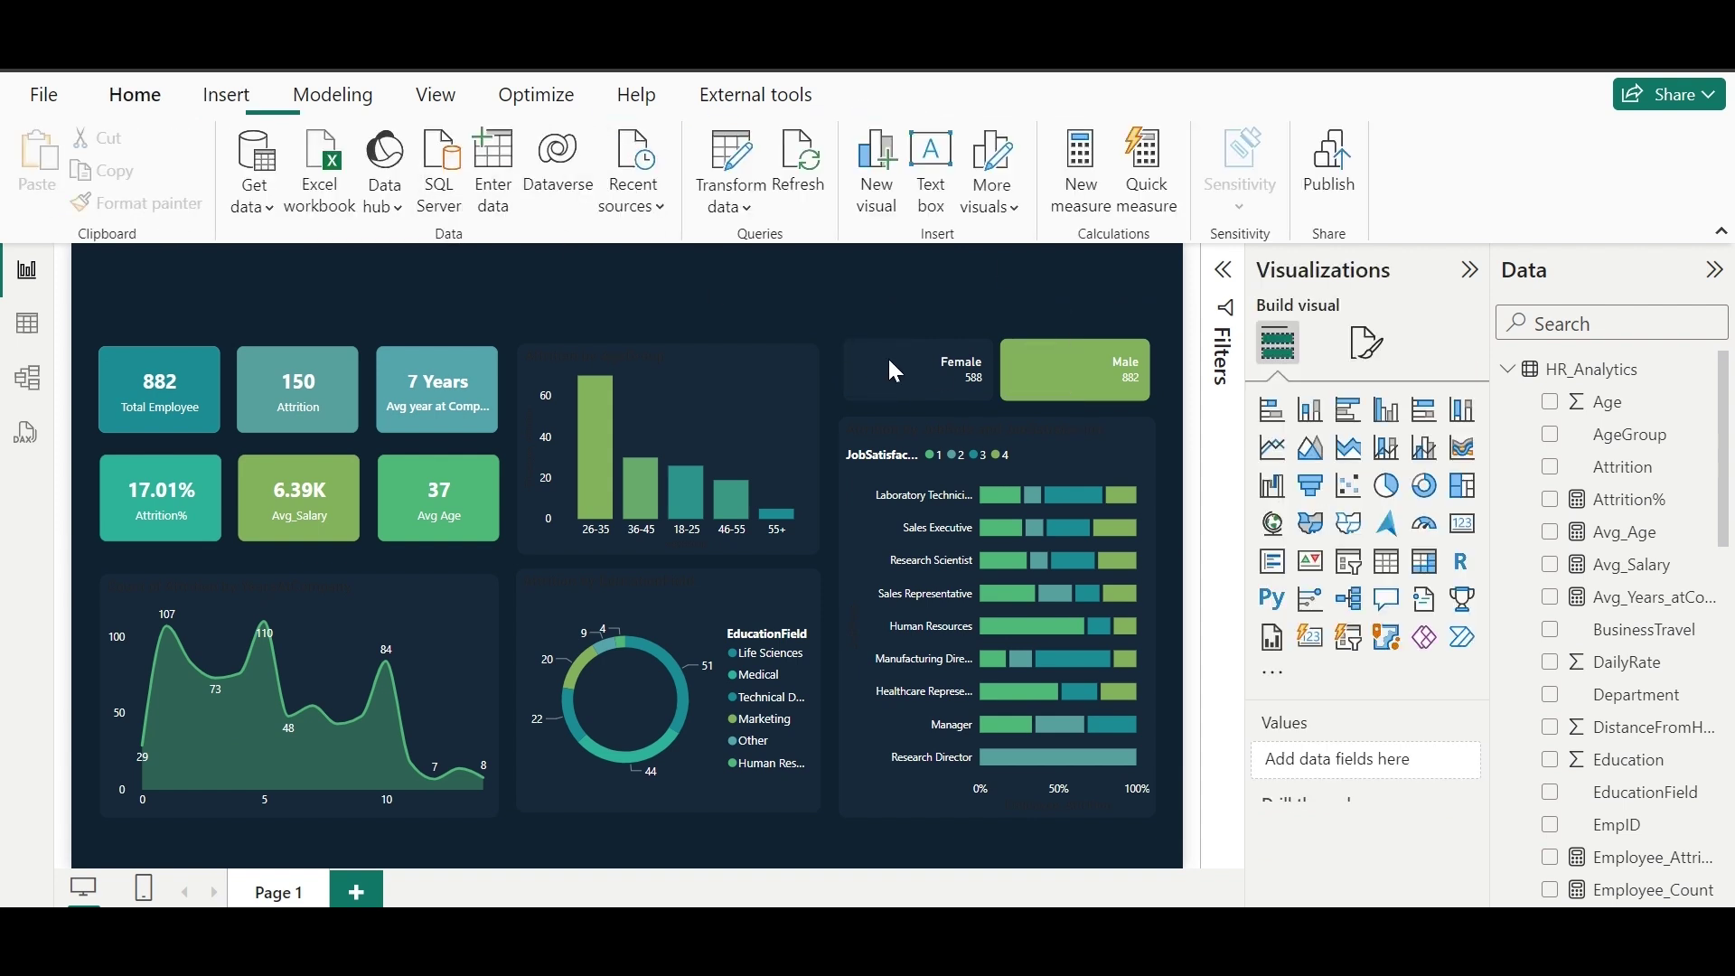
Step: Set the fill transparency of the Gender slicer's selected button to 44 %
click(1002, 351)
click(1368, 342)
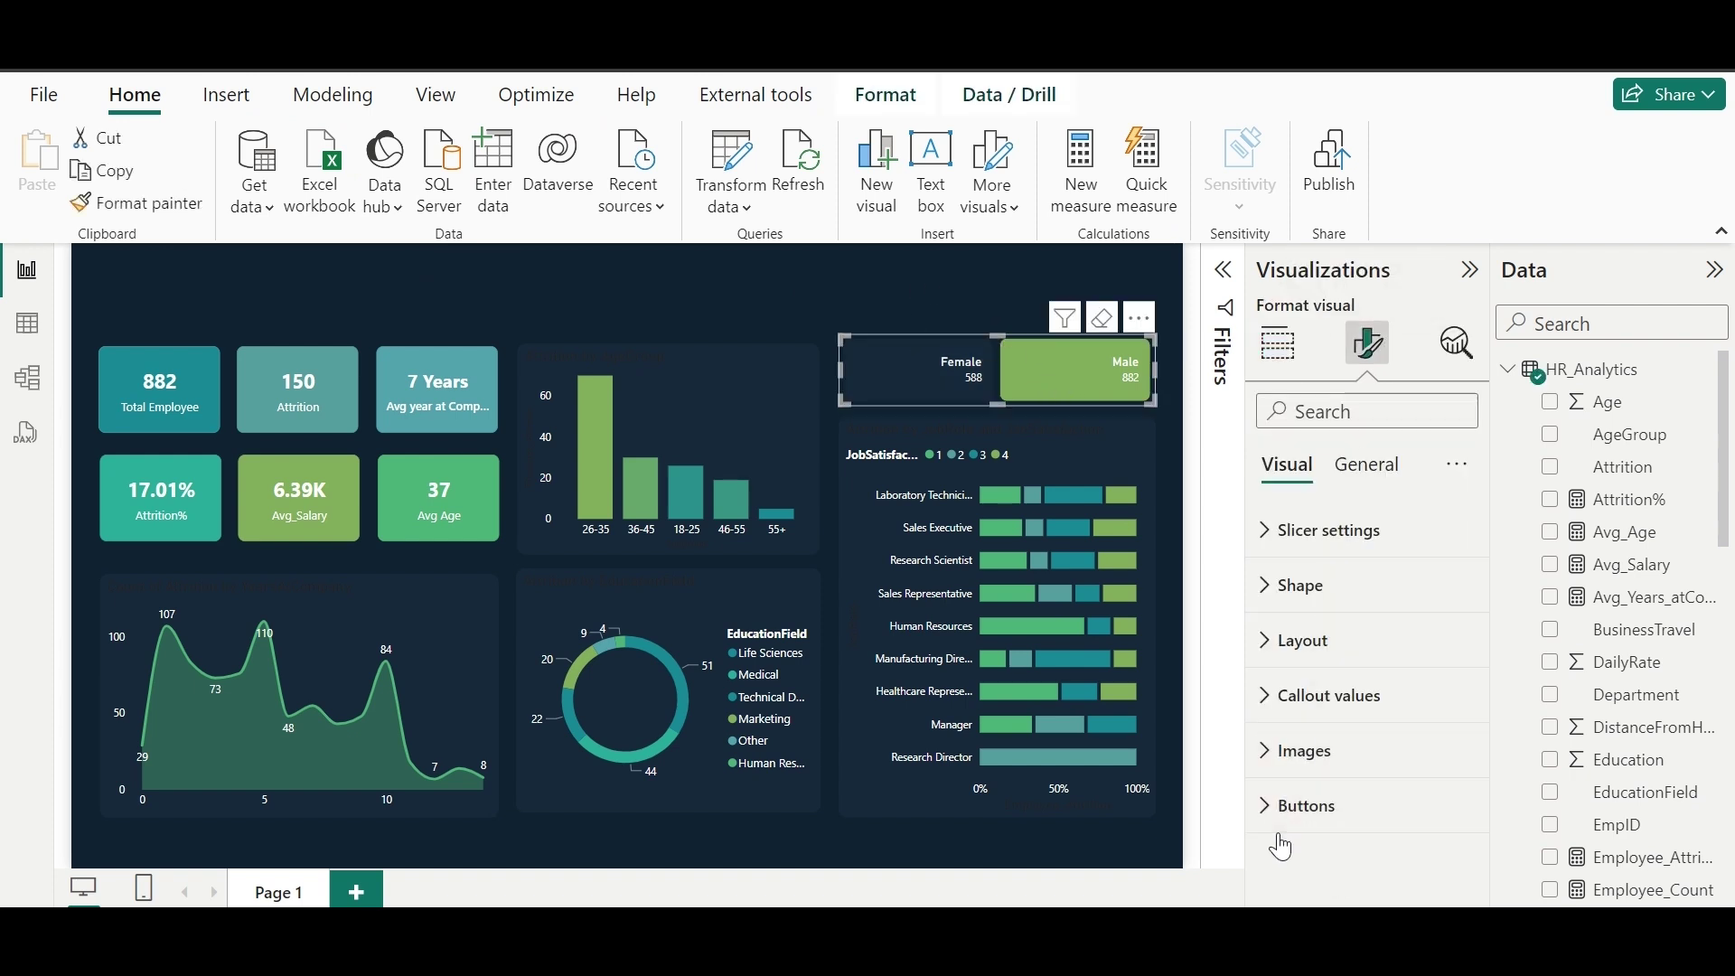
click(1320, 807)
scroll(1322, 800, down, 5)
click(1320, 835)
scroll(1319, 822, down, 2)
click(1322, 742)
key(Escape)
click(1401, 816)
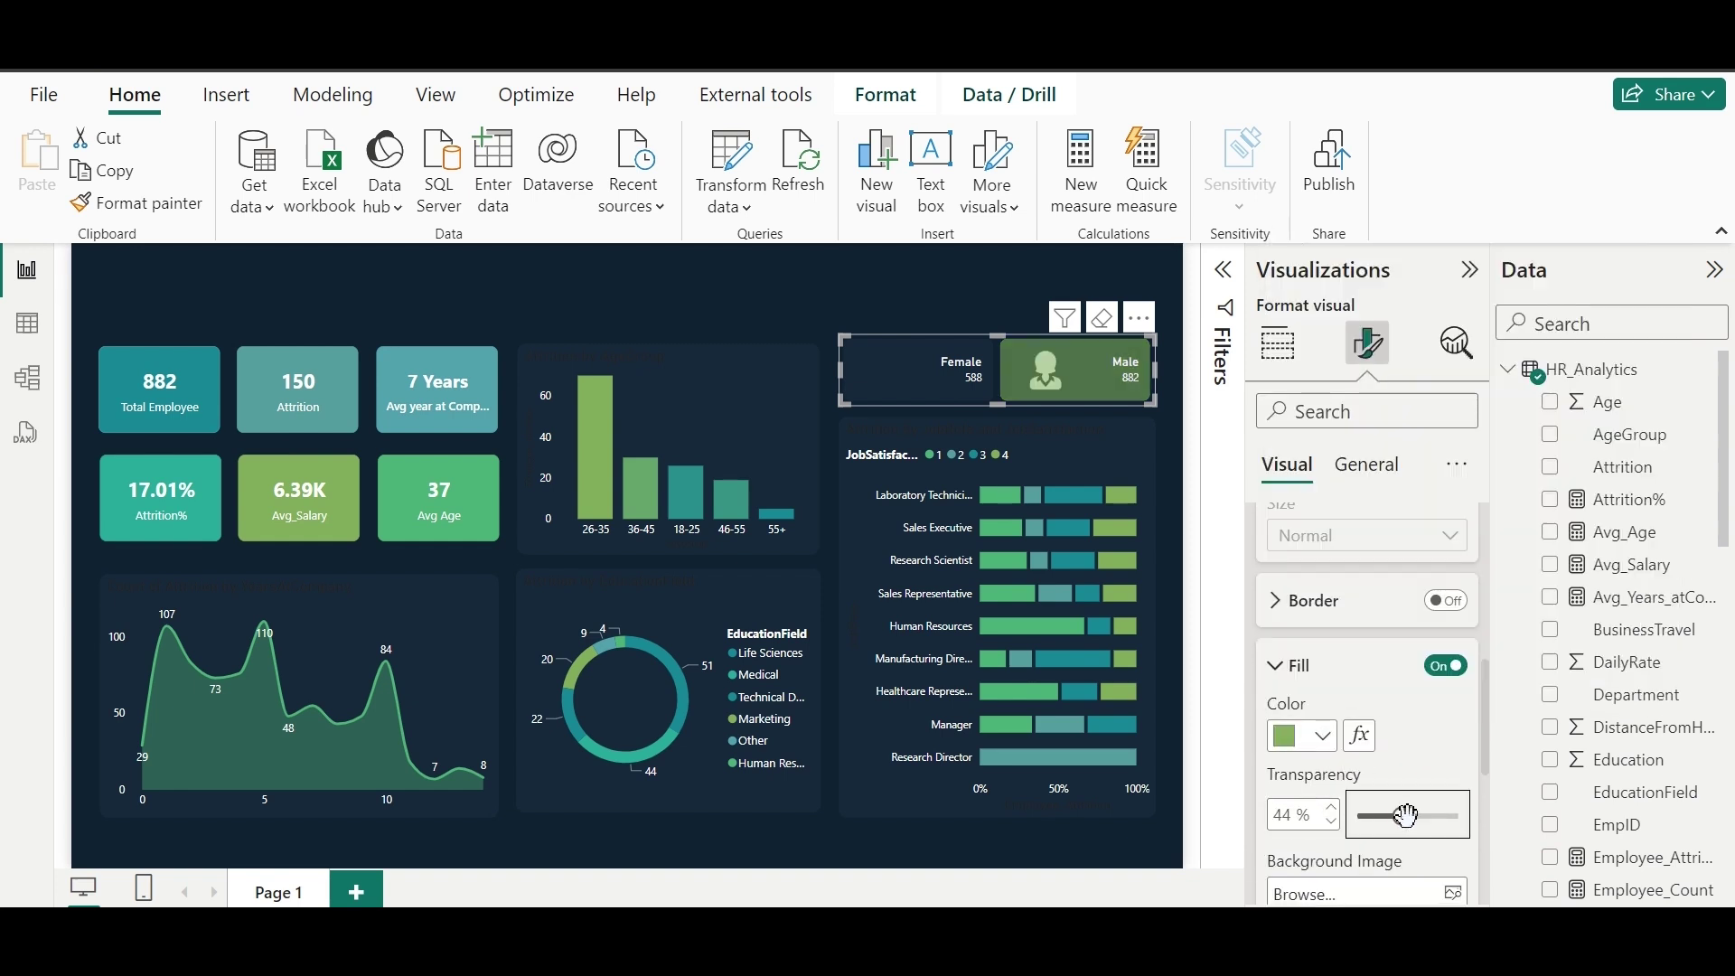
click(974, 286)
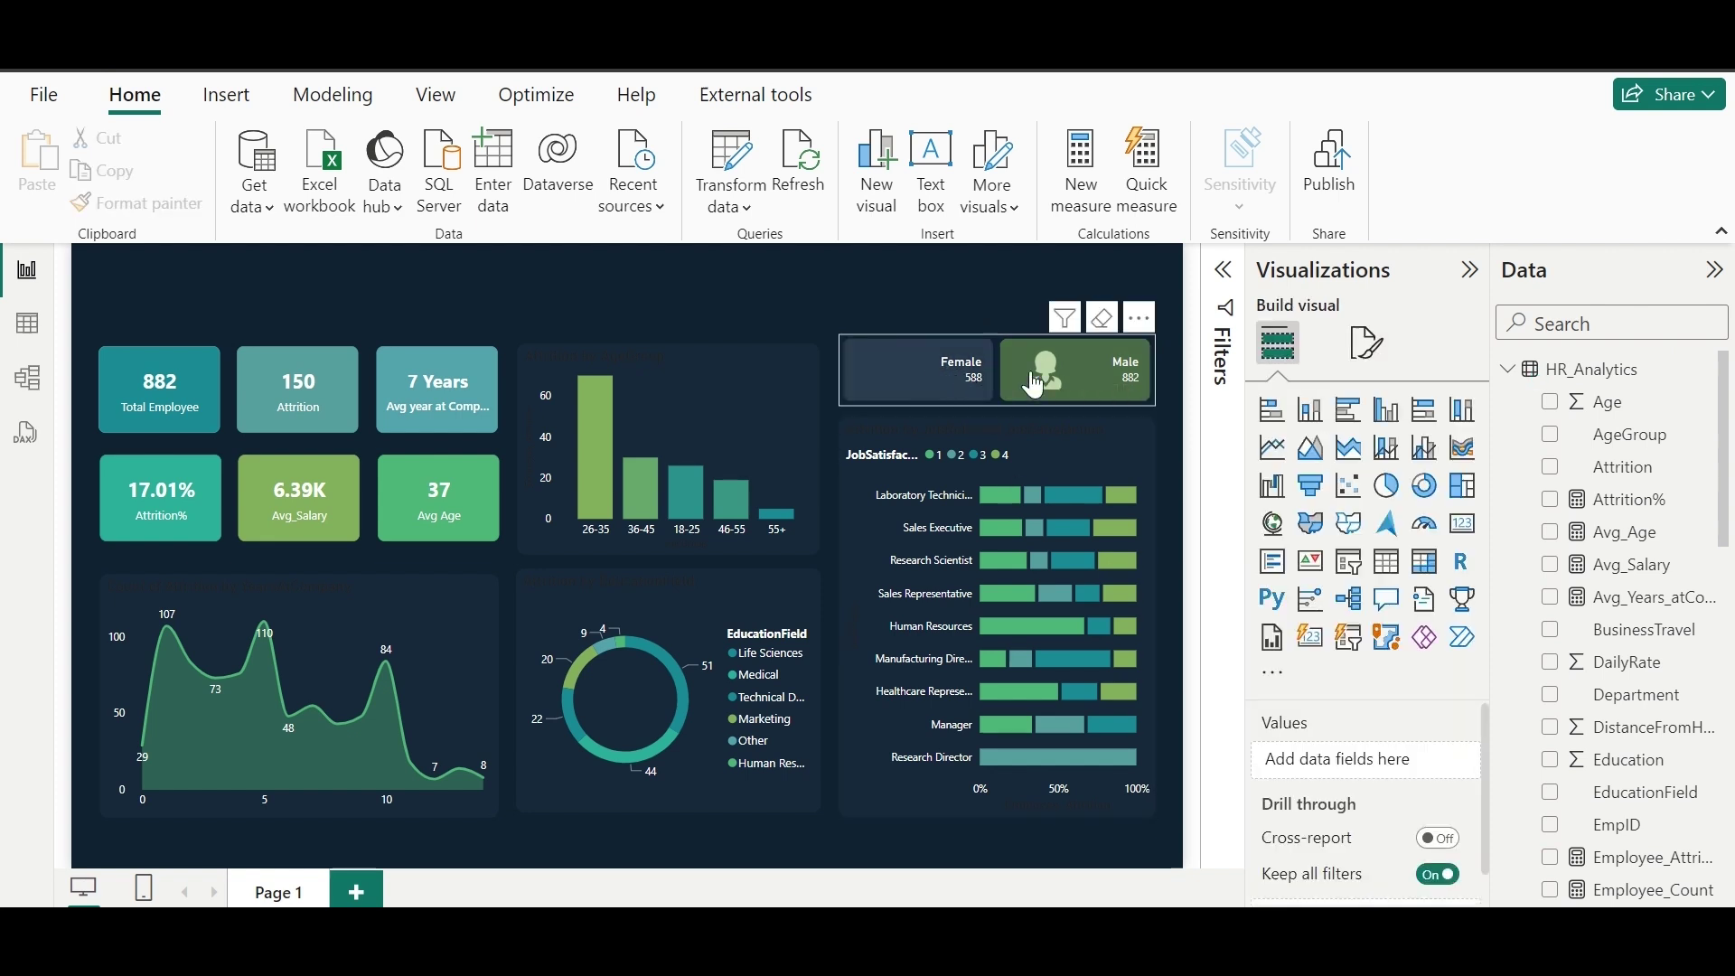
Step: Change the fill colour of the Gender slicer's buttons in the default state to #30475D
click(1000, 336)
click(1368, 344)
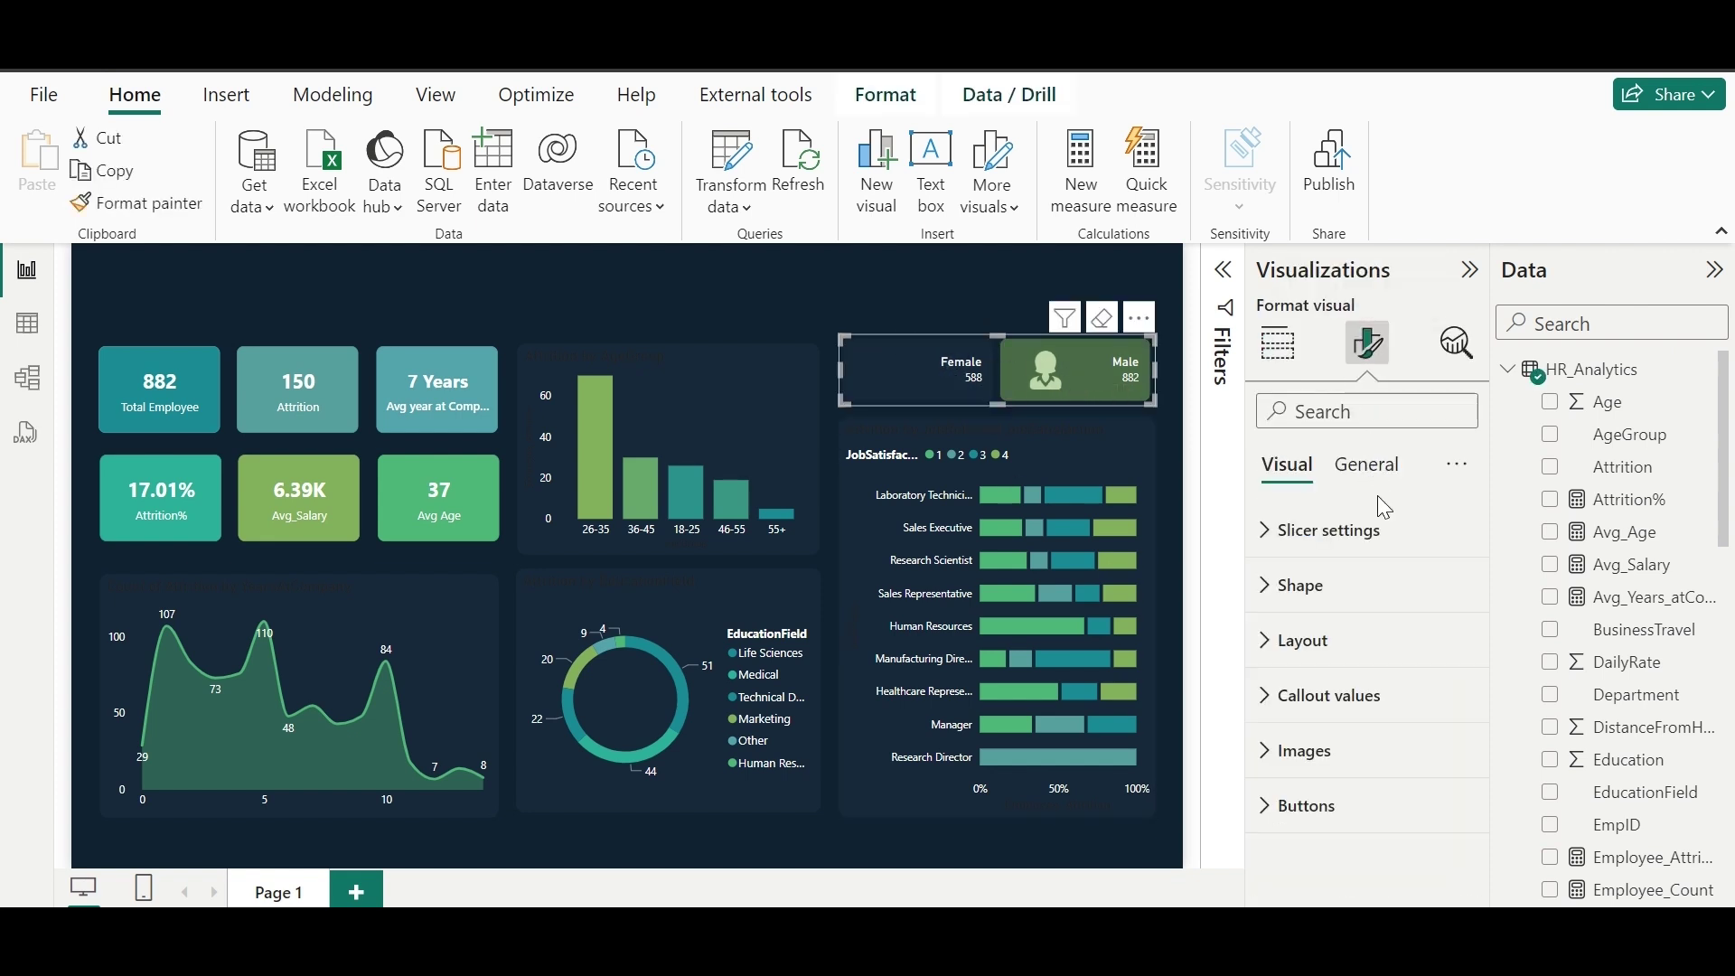
click(1309, 805)
click(1328, 512)
click(1310, 542)
click(1301, 773)
scroll(1298, 783, down, 2)
click(1310, 633)
click(1346, 587)
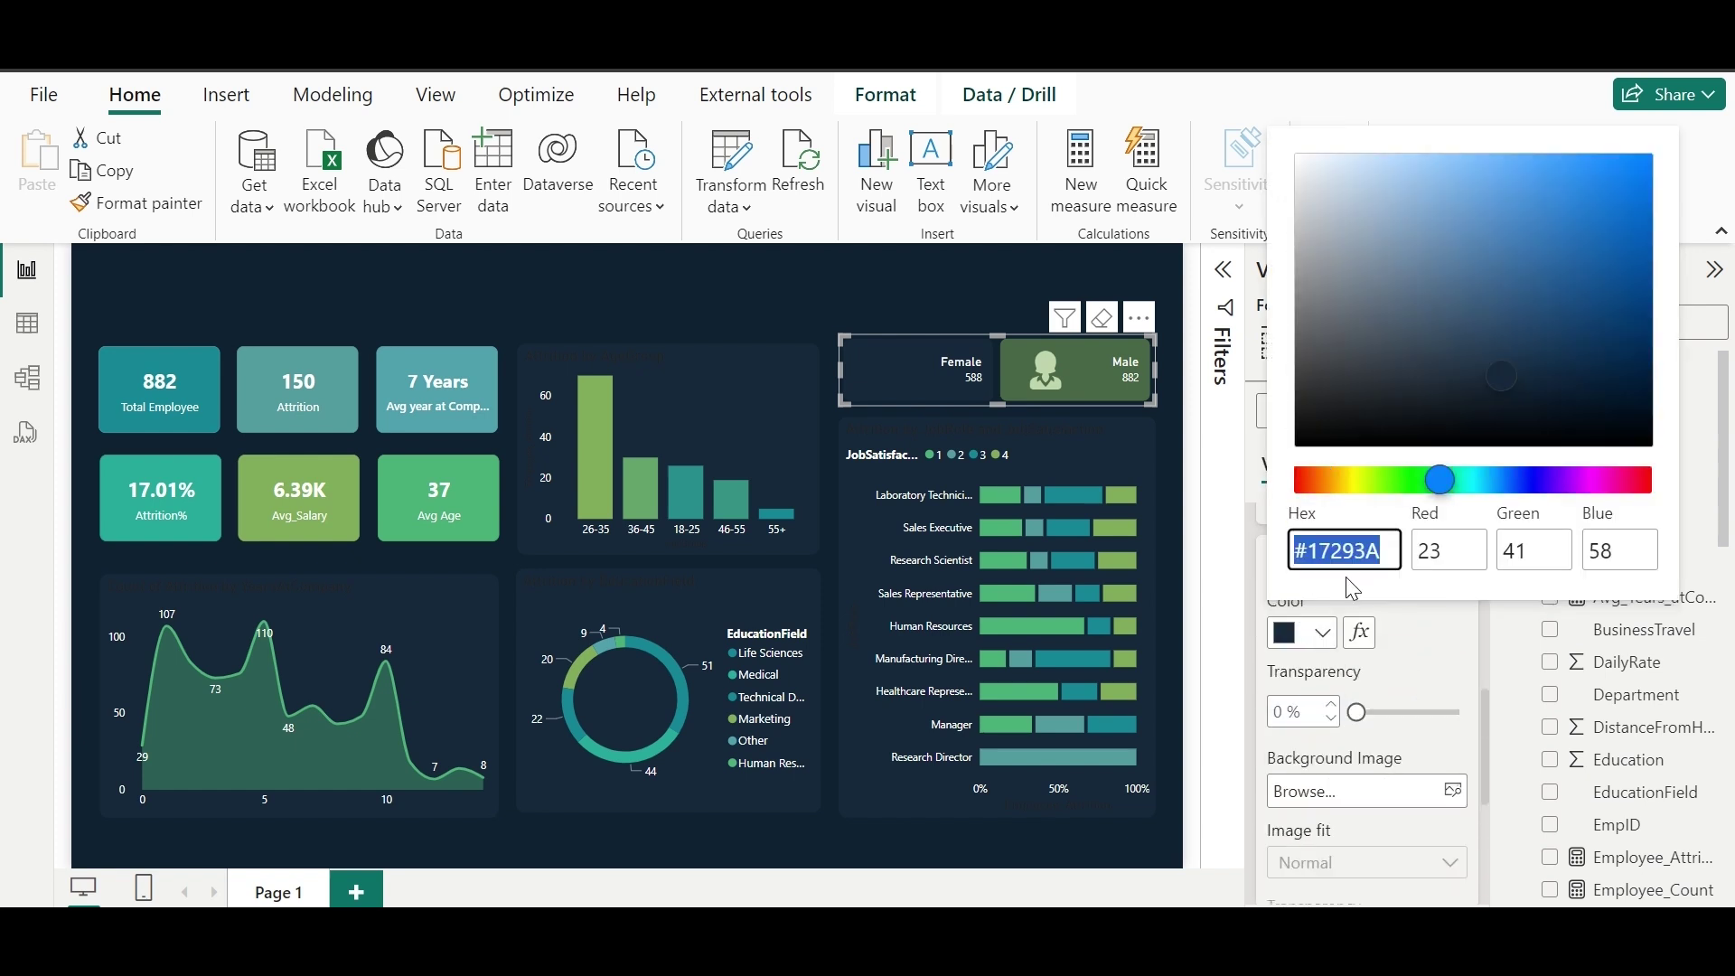
click(1458, 336)
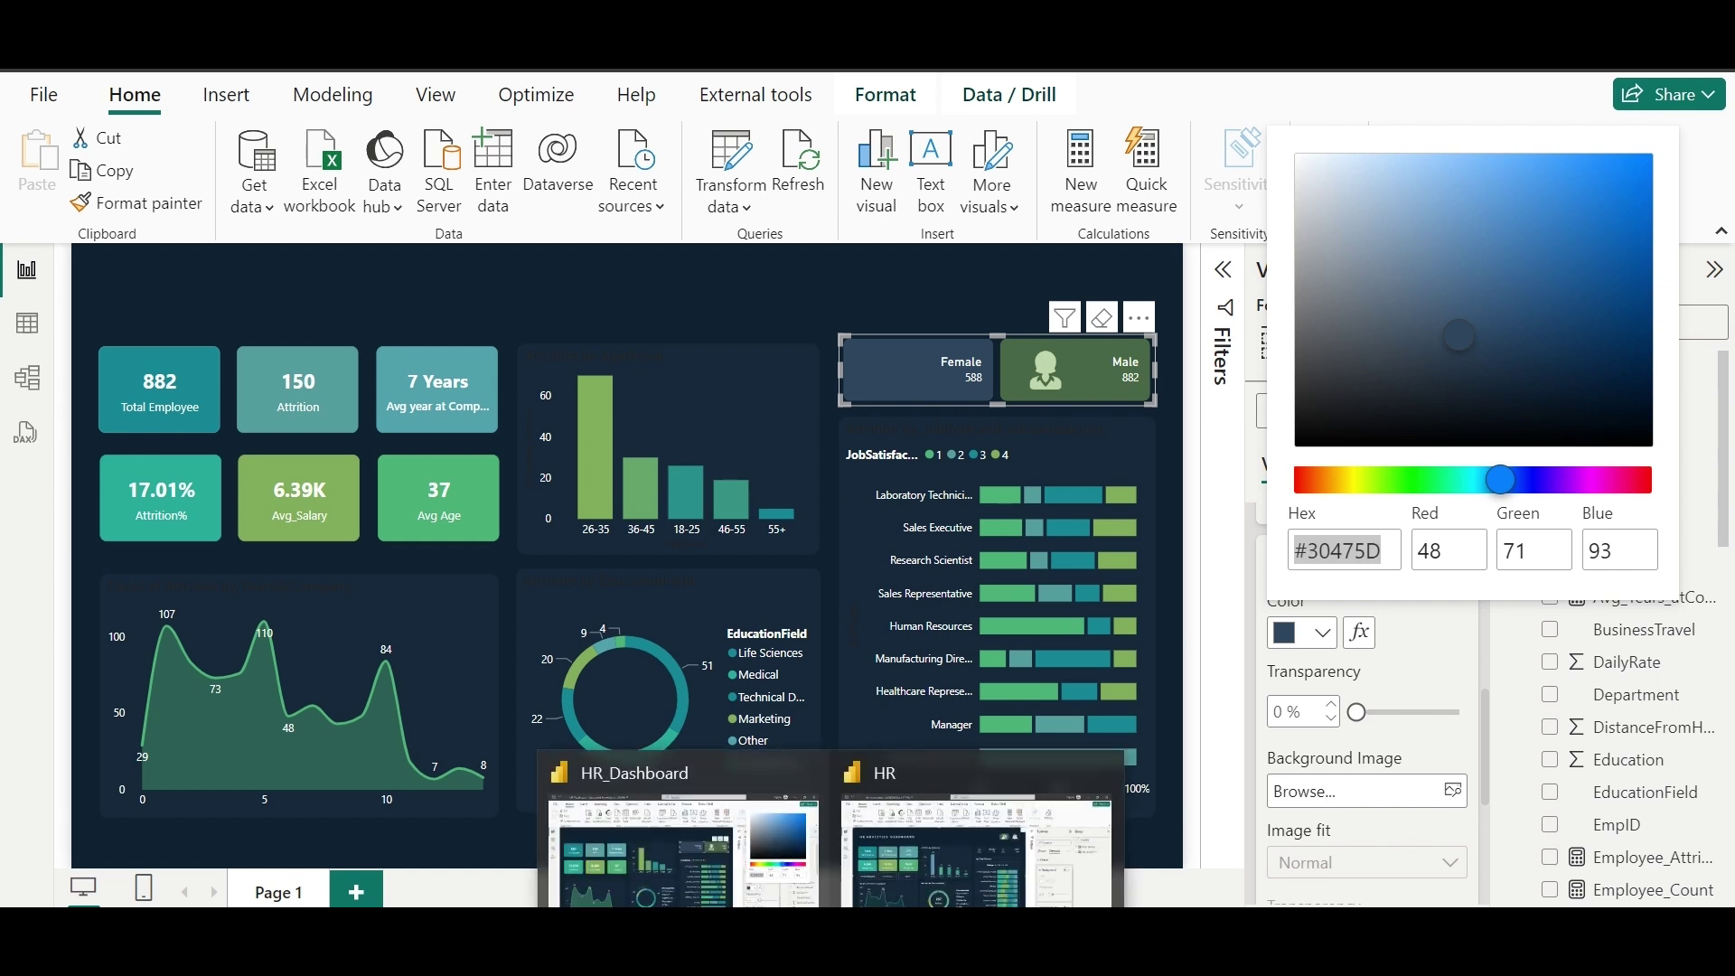
Step: Switch to the Notepad colour list and add the line "Gender Default Color:#30475D"
click(921, 849)
click(1379, 437)
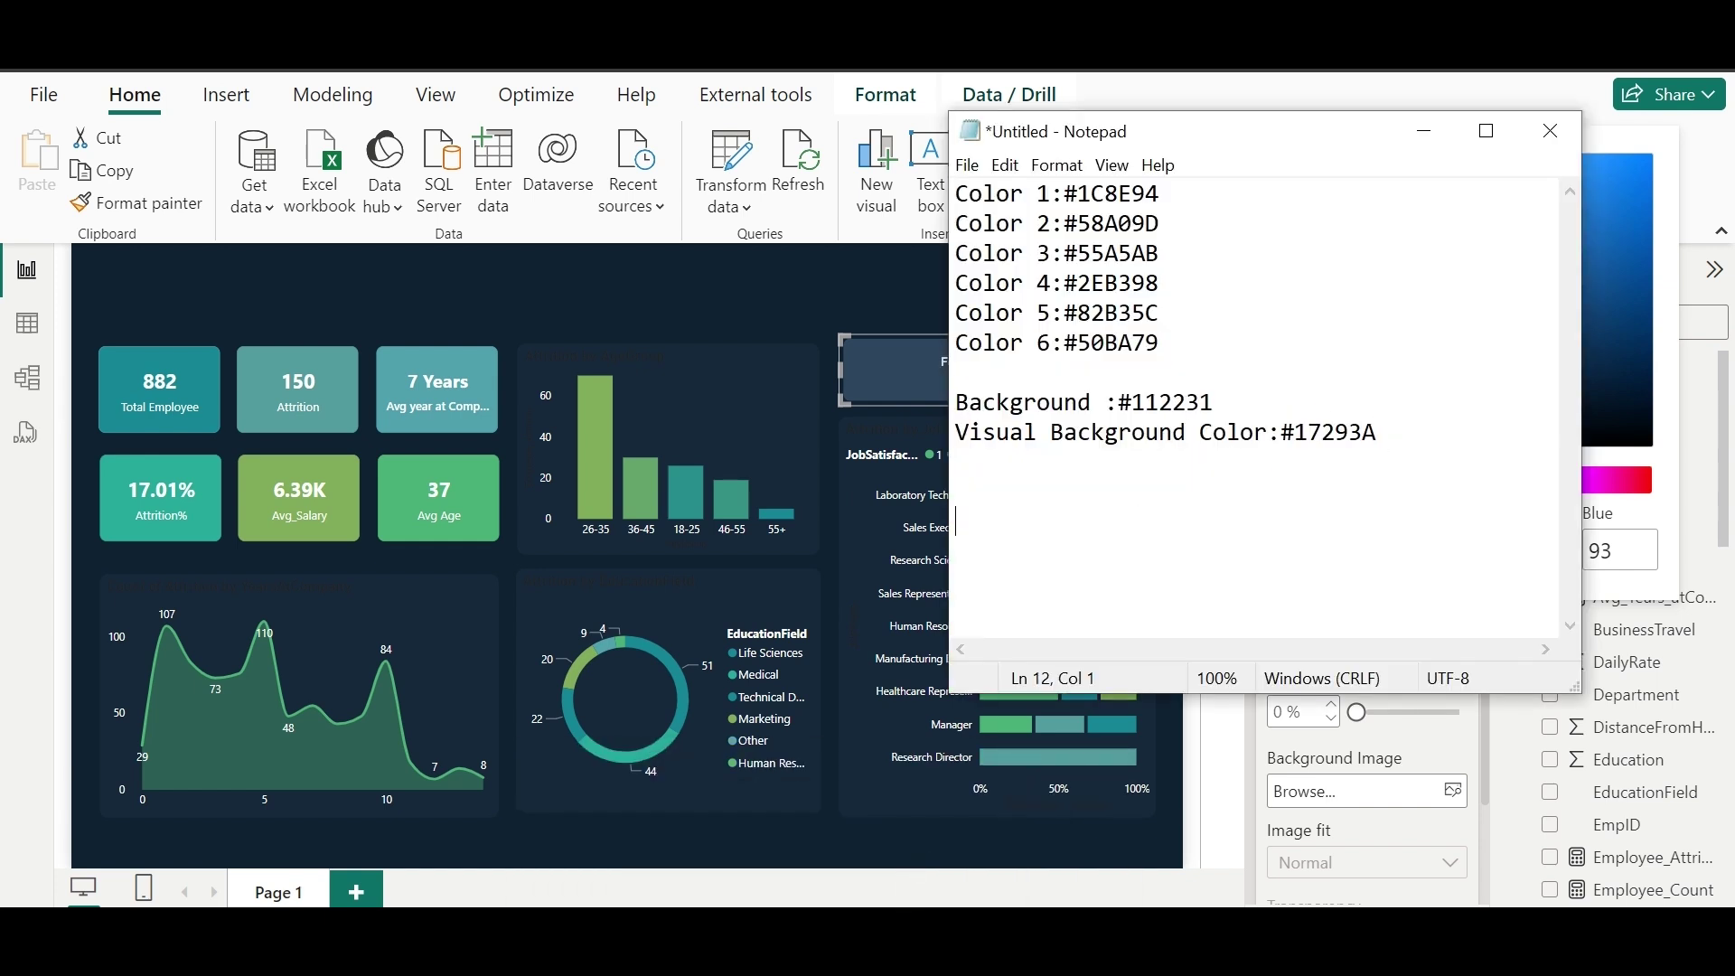
key(BackSpace)
text(Gender )
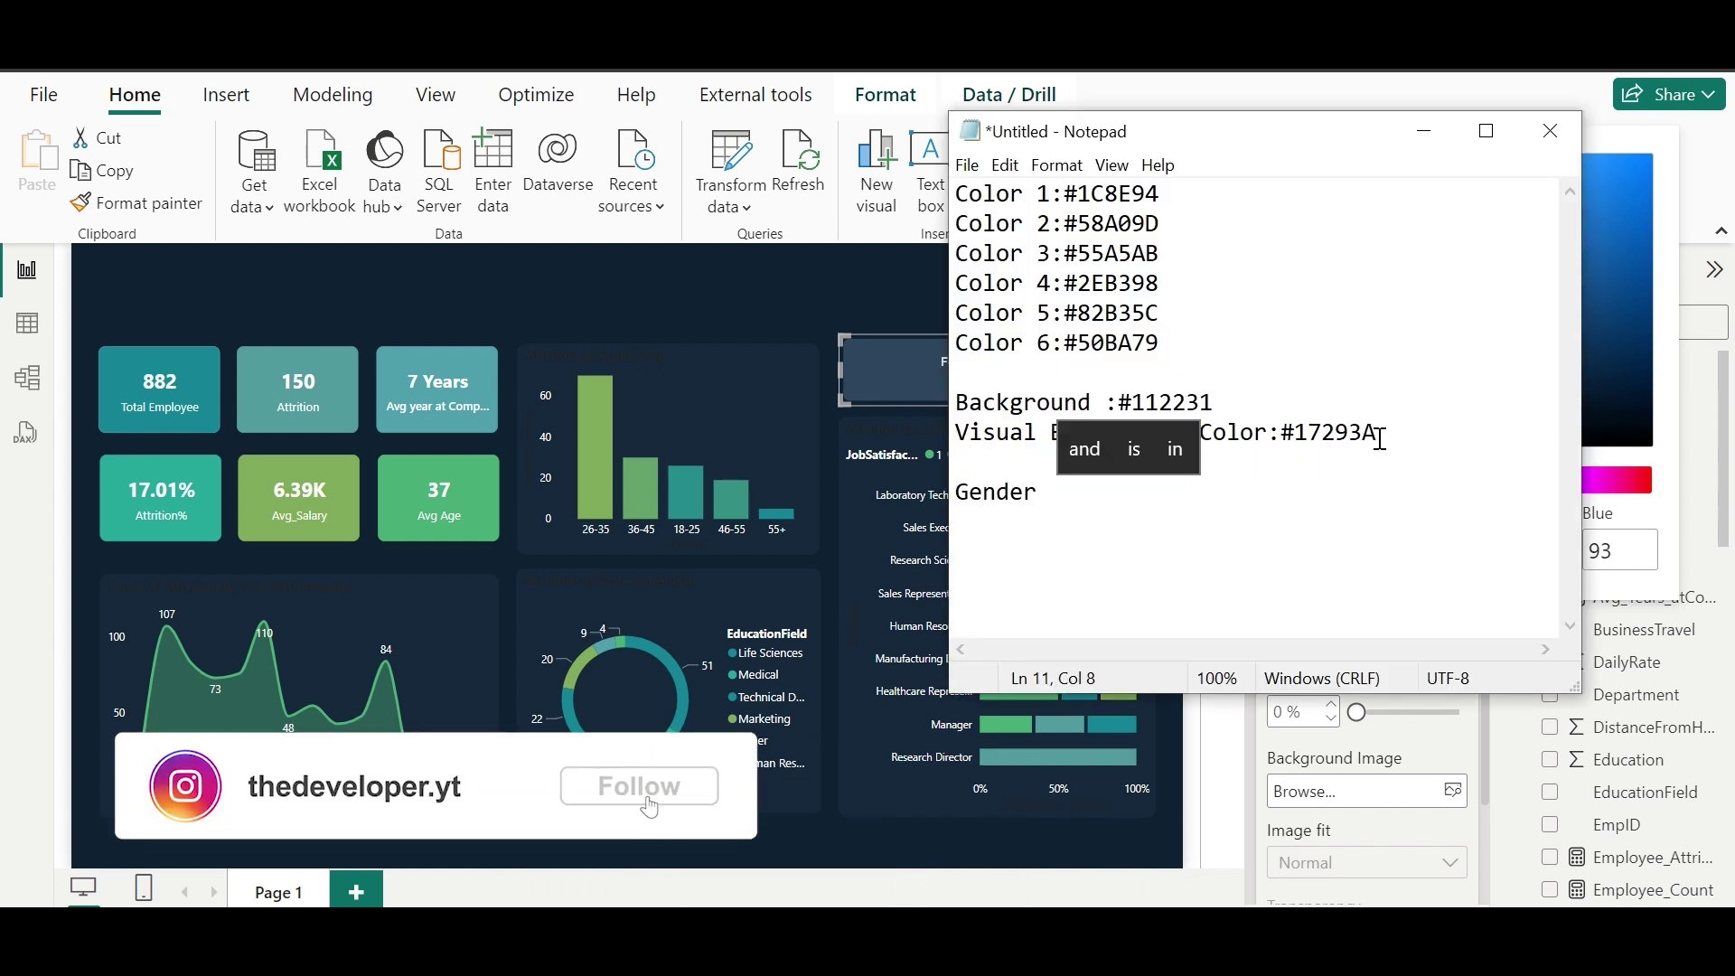
text(DefaulColor)
key(Left)
key(Left)
key(Left)
key(Left)
key(Left)
text(Defaul)
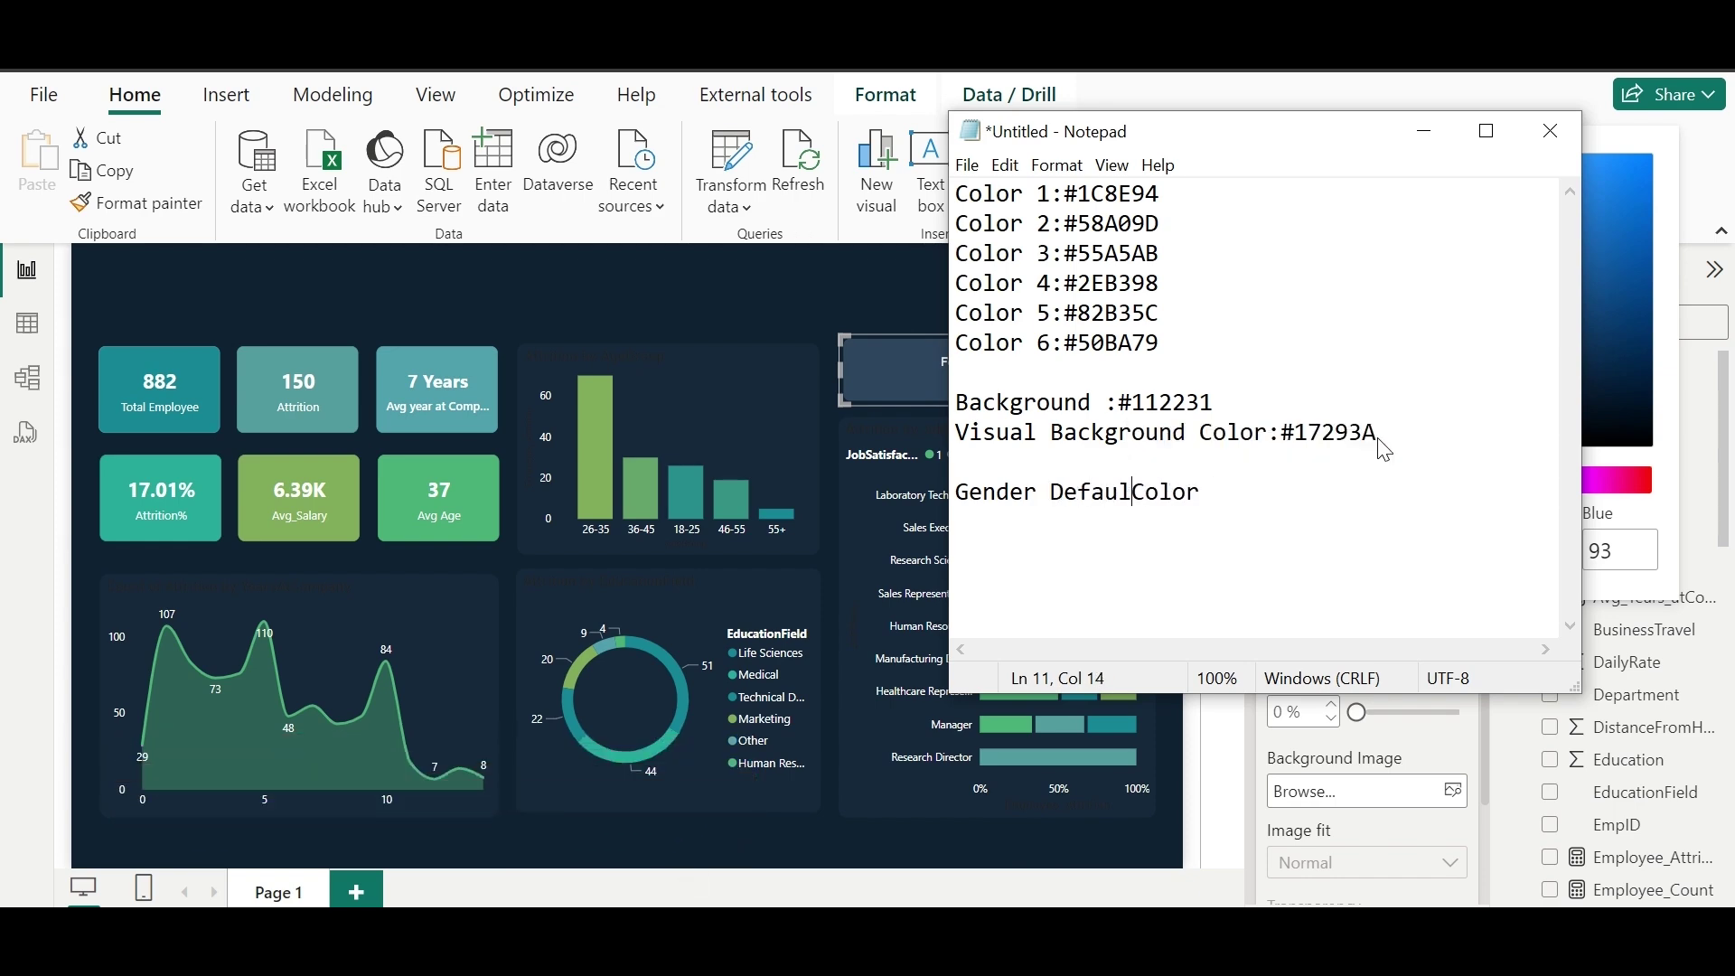
Step: Return to the Power BI report and set the default button fill's transparency to 67 %
click(1424, 131)
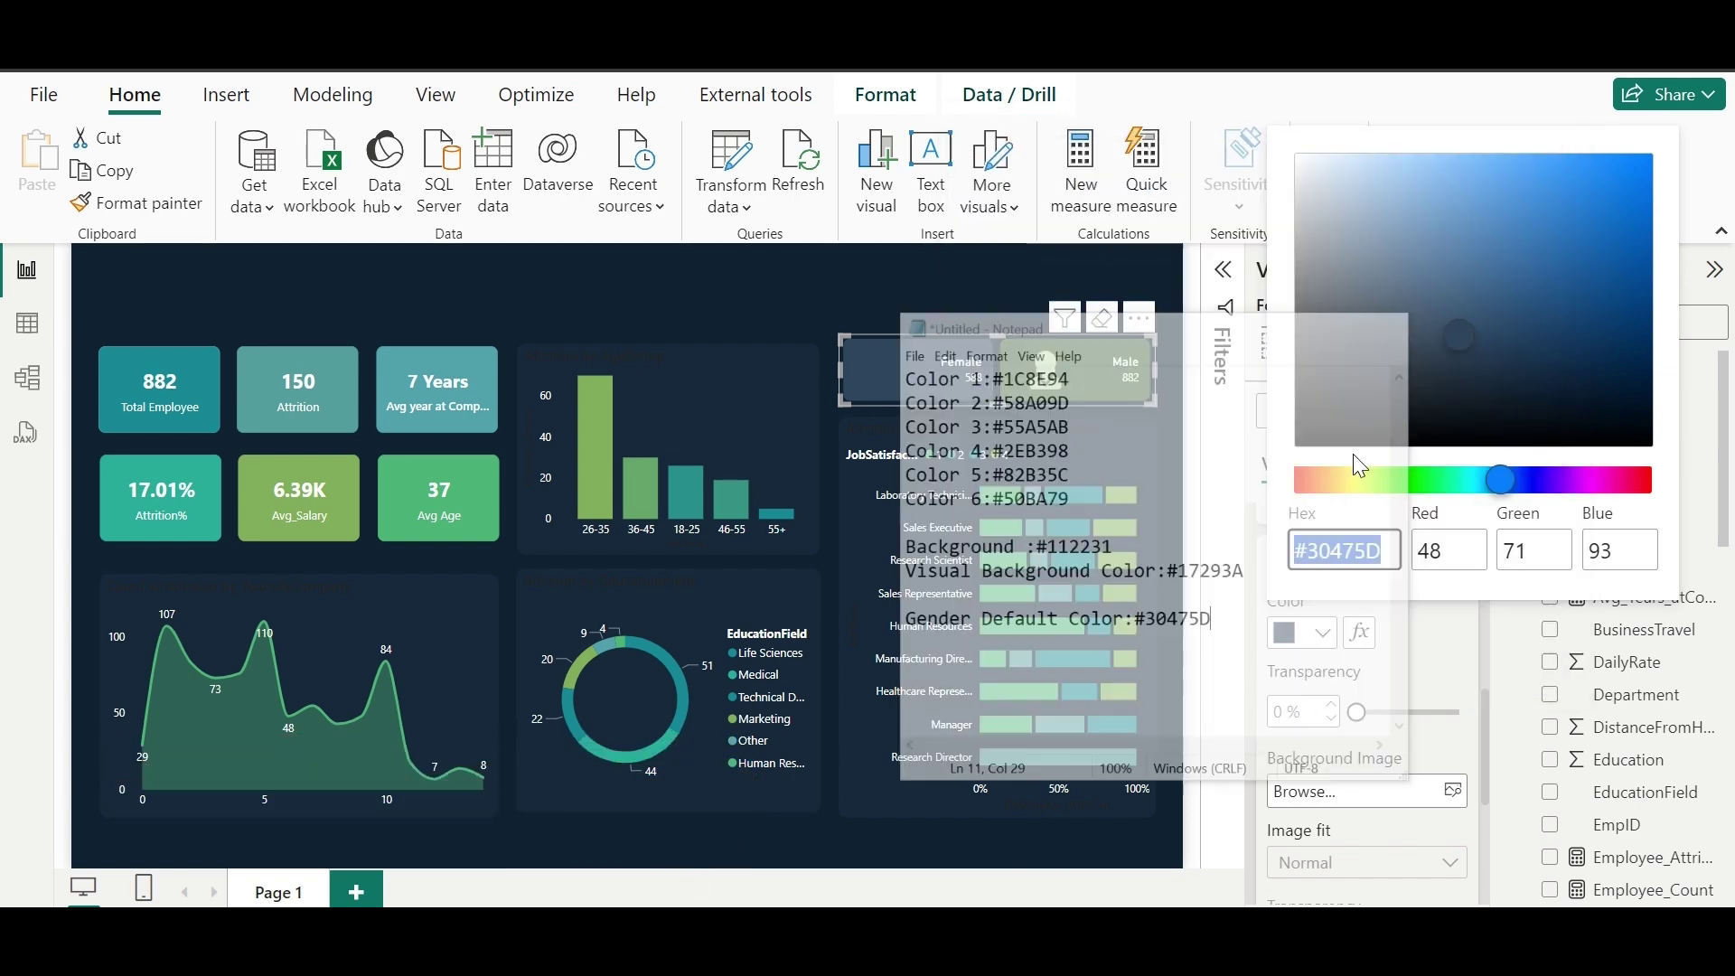
click(1385, 713)
click(1406, 712)
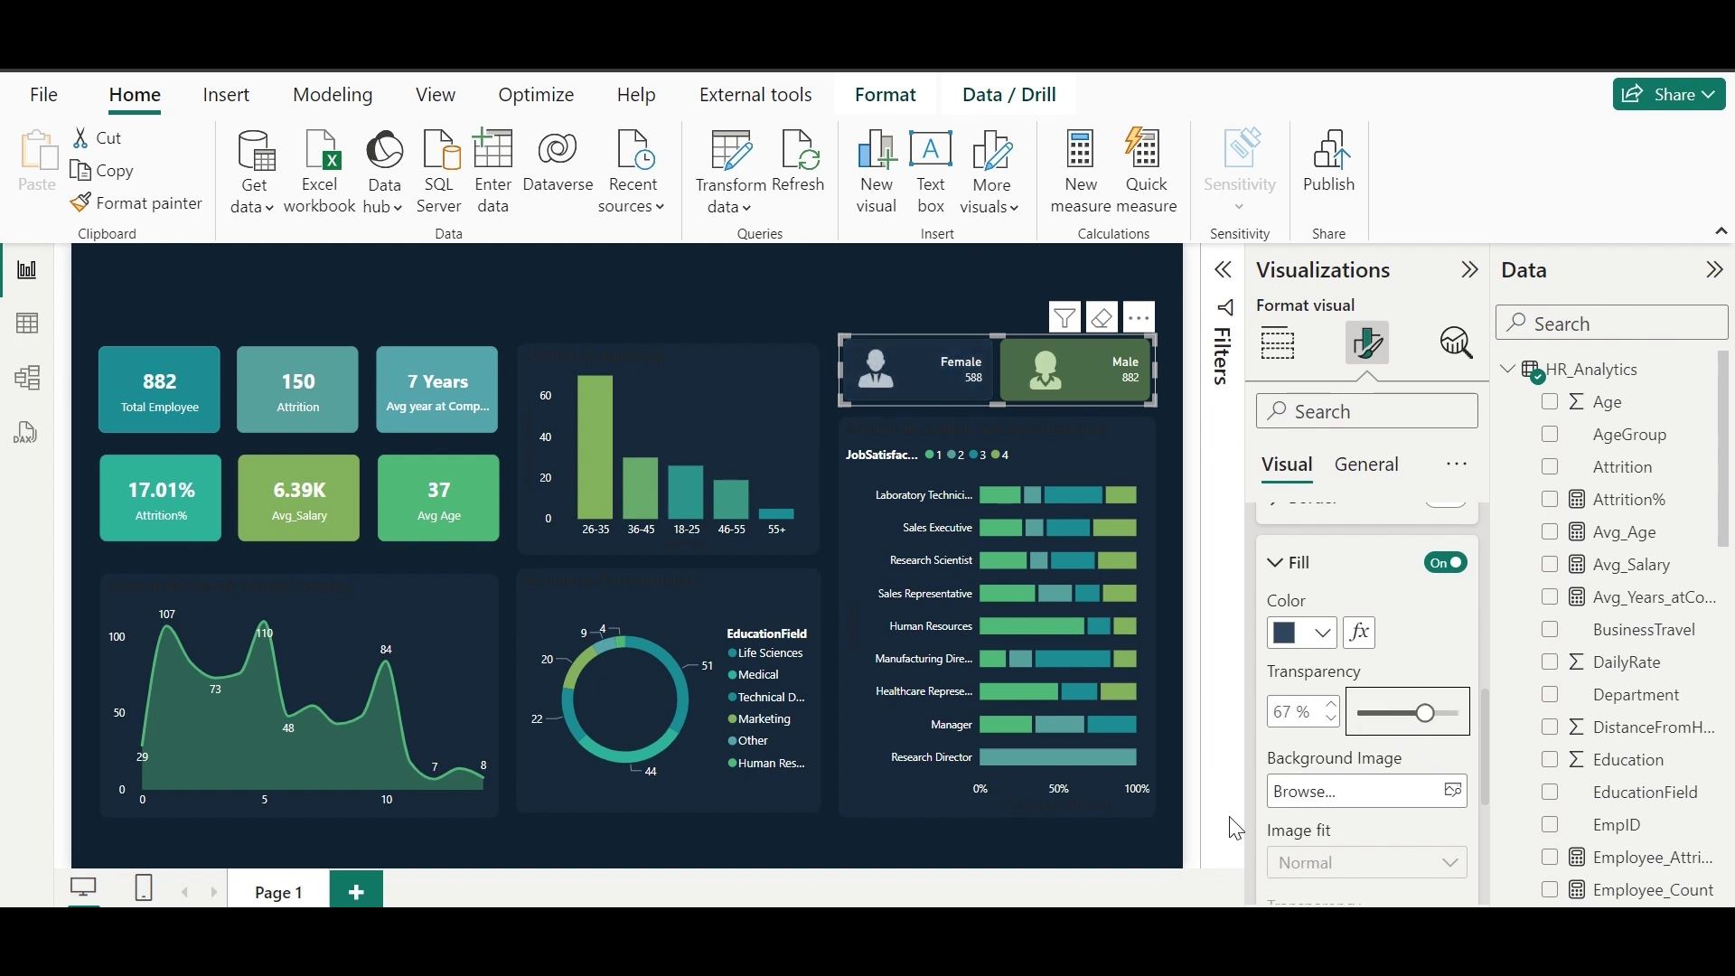
Step: Test the Gender slicer by switching between Female and Male, and clear the selection
click(899, 393)
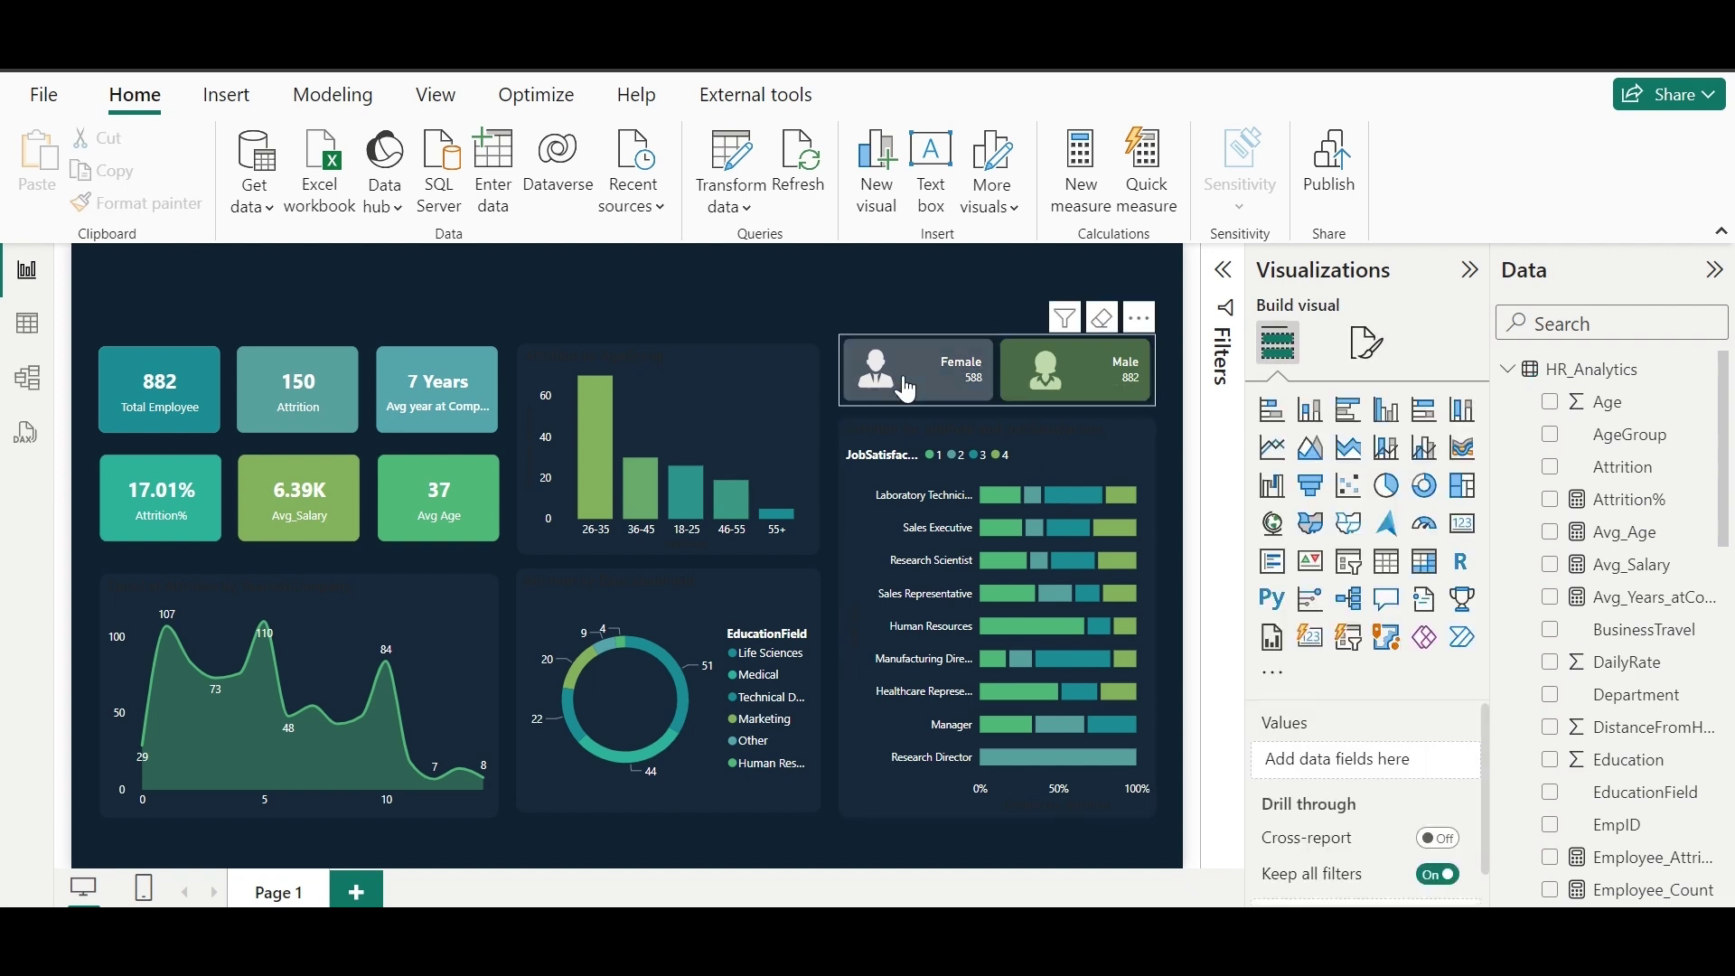
click(1106, 384)
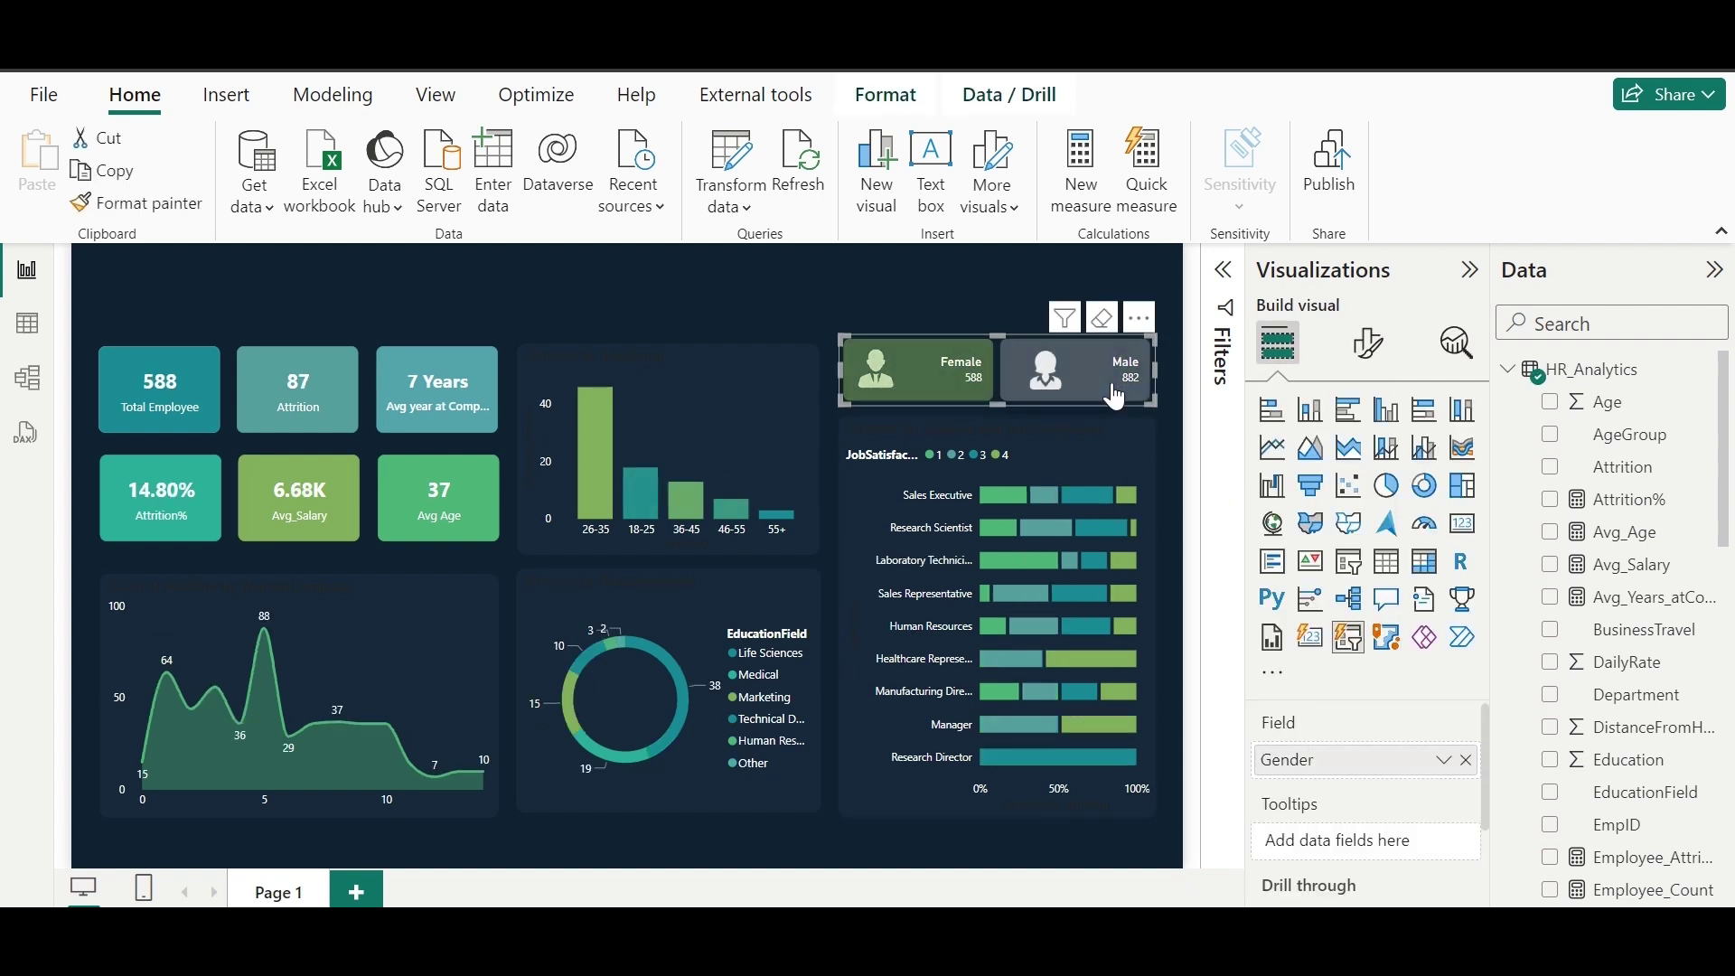
click(1185, 378)
click(915, 368)
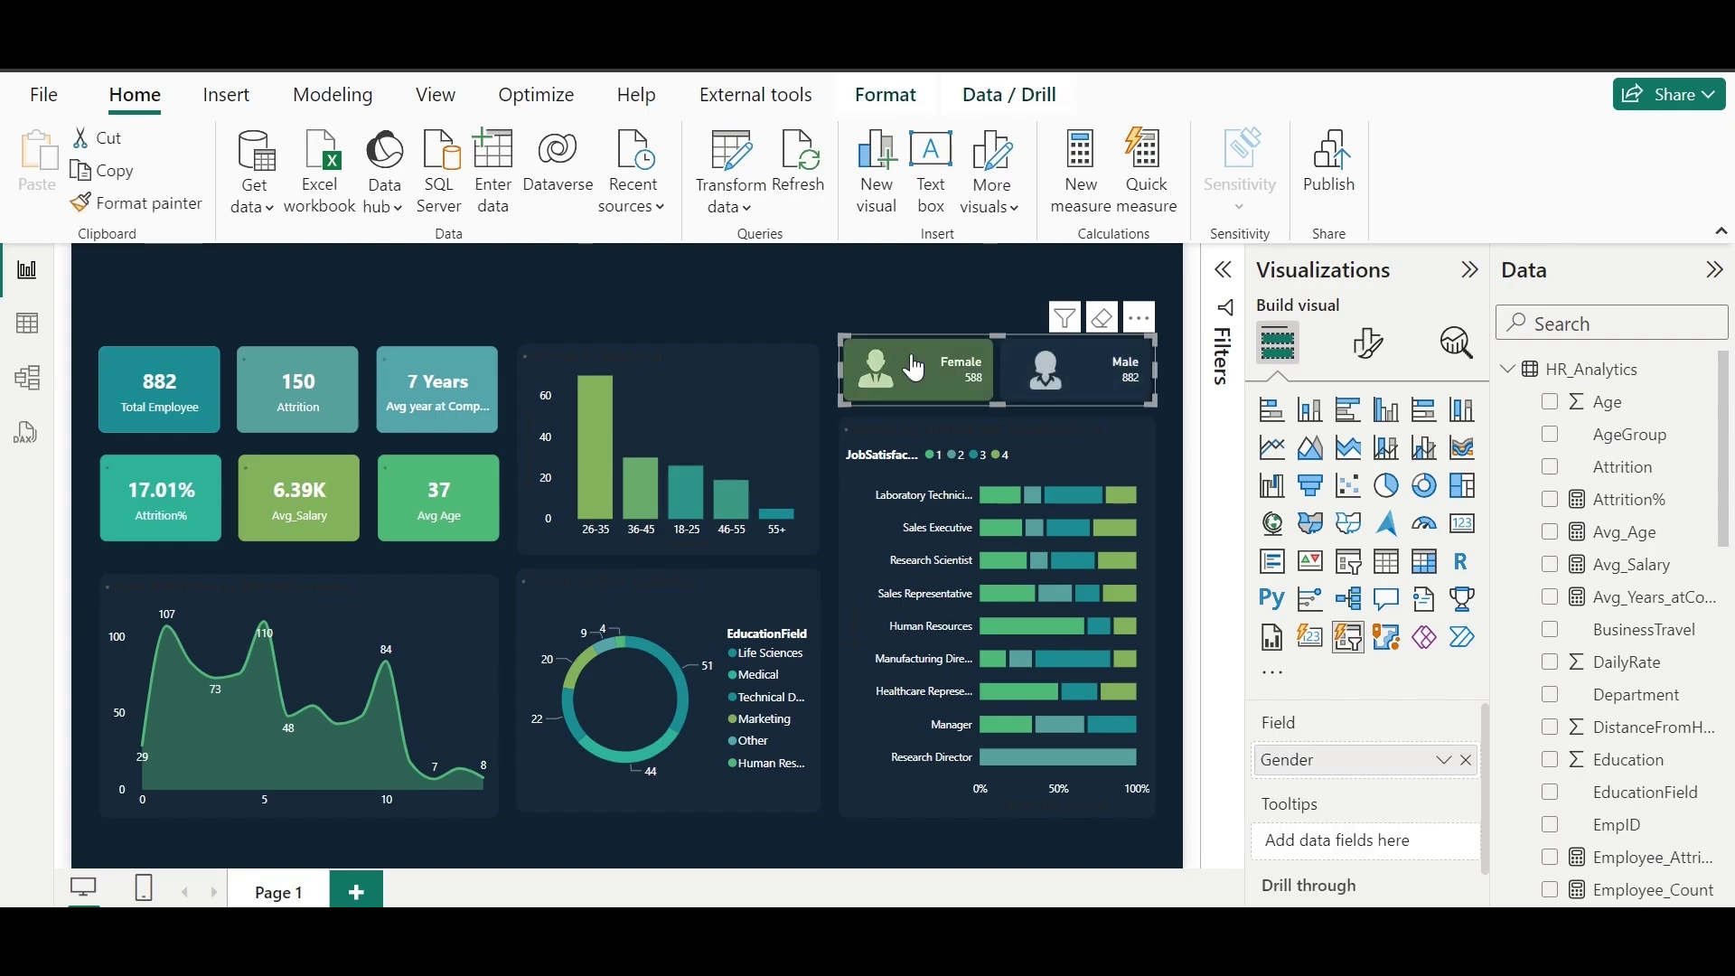
click(959, 395)
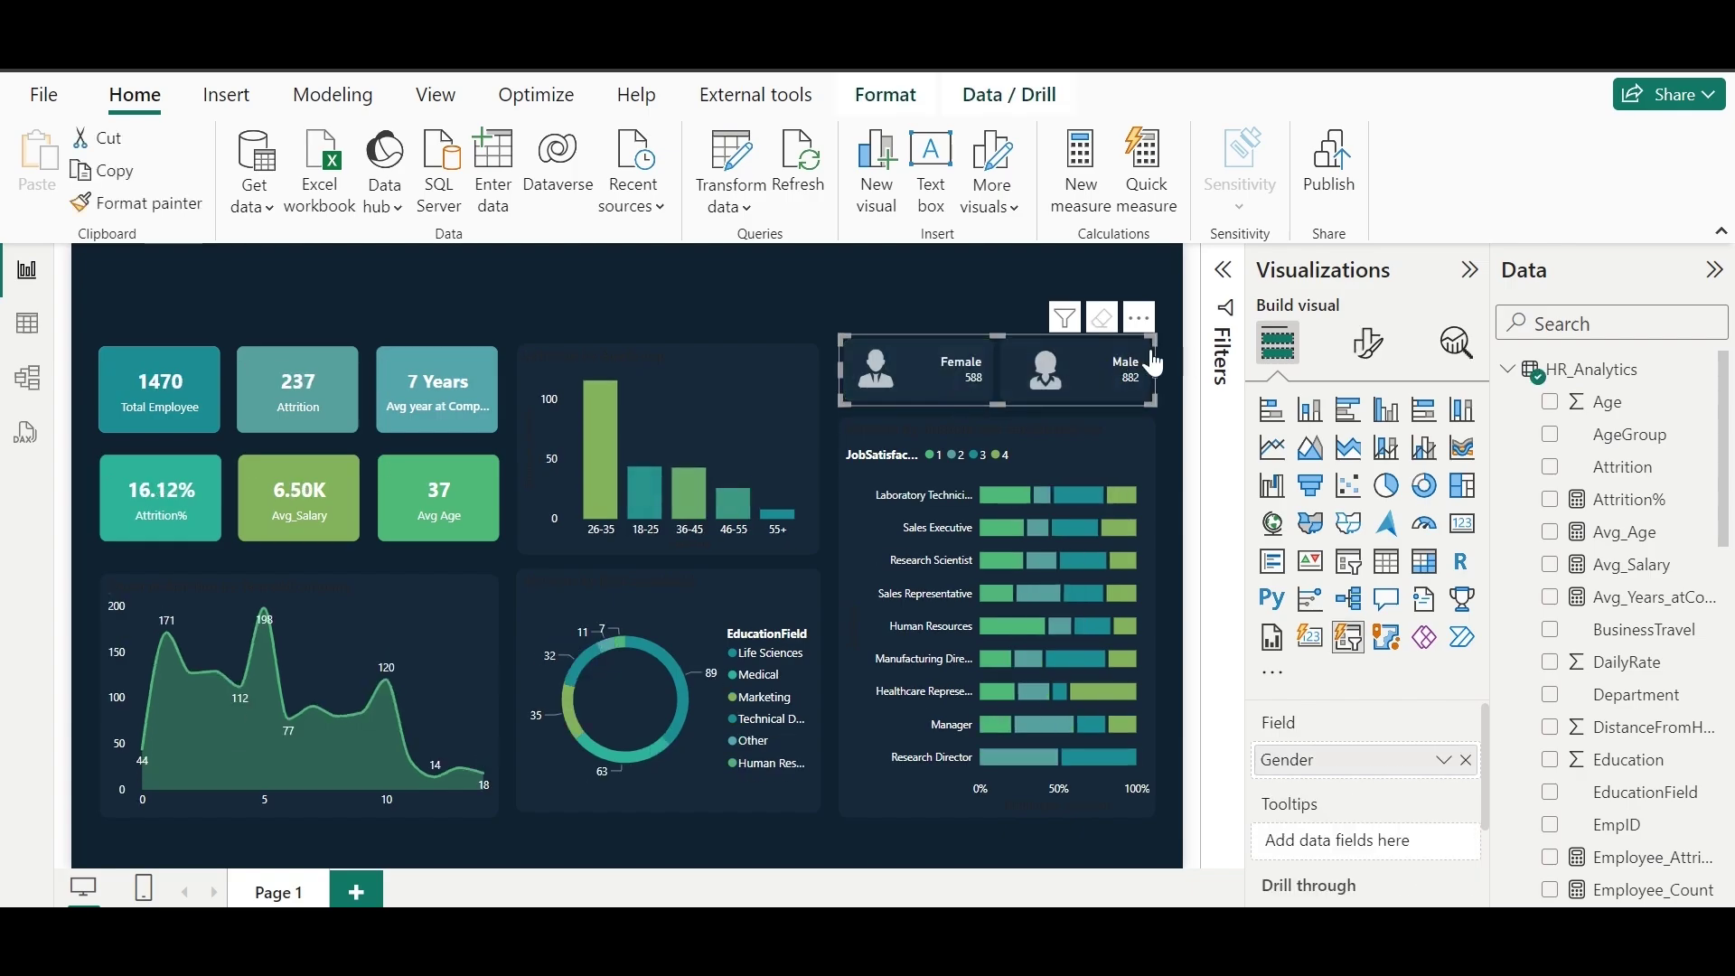
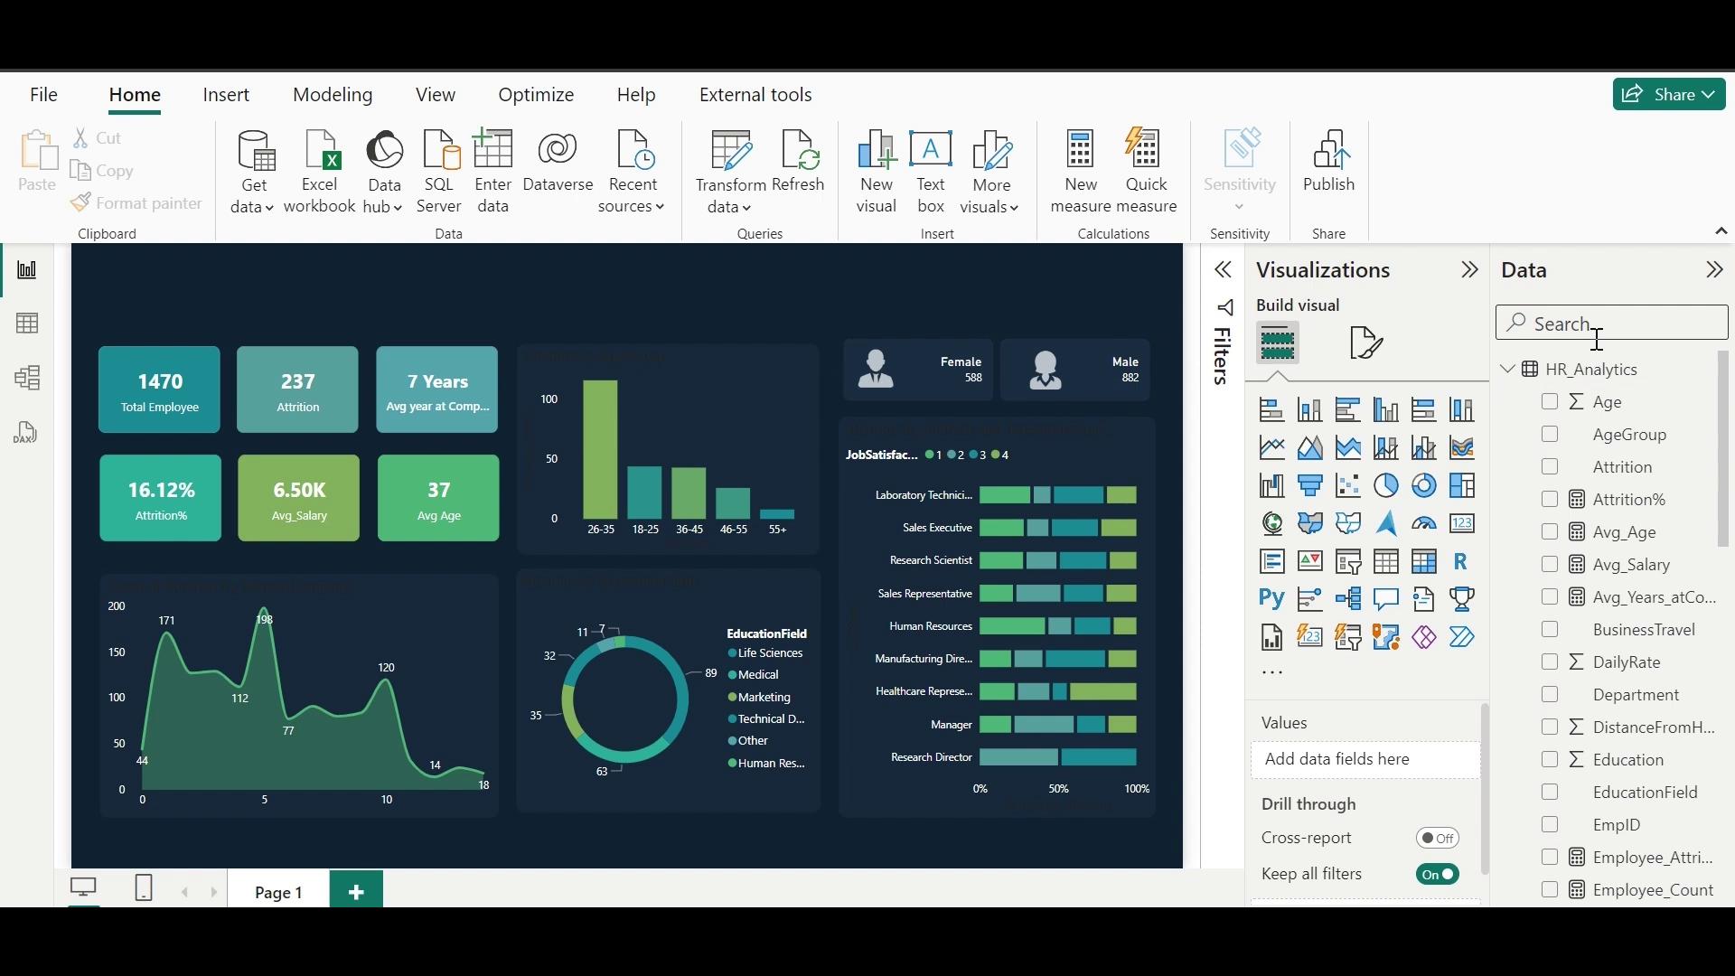
Step: Find the Department field, add it to the page as a new visual and move it over the KPI cards
click(1535, 323)
text(dep)
click(1550, 404)
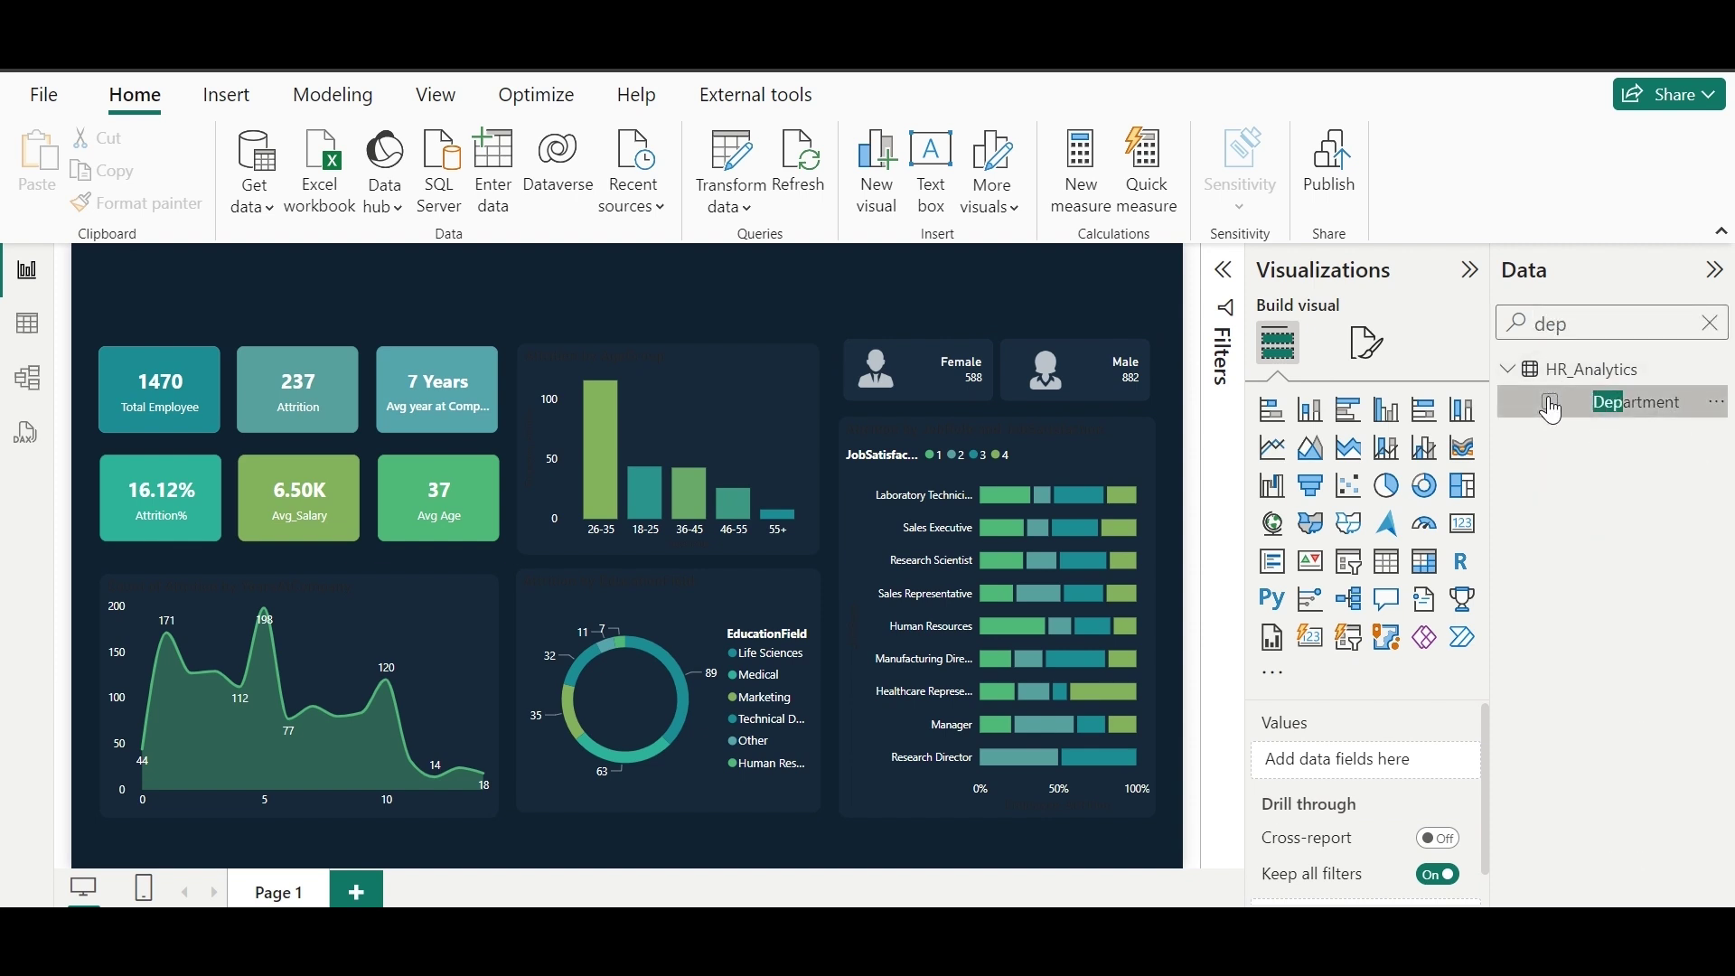
drag(356, 437, 431, 525)
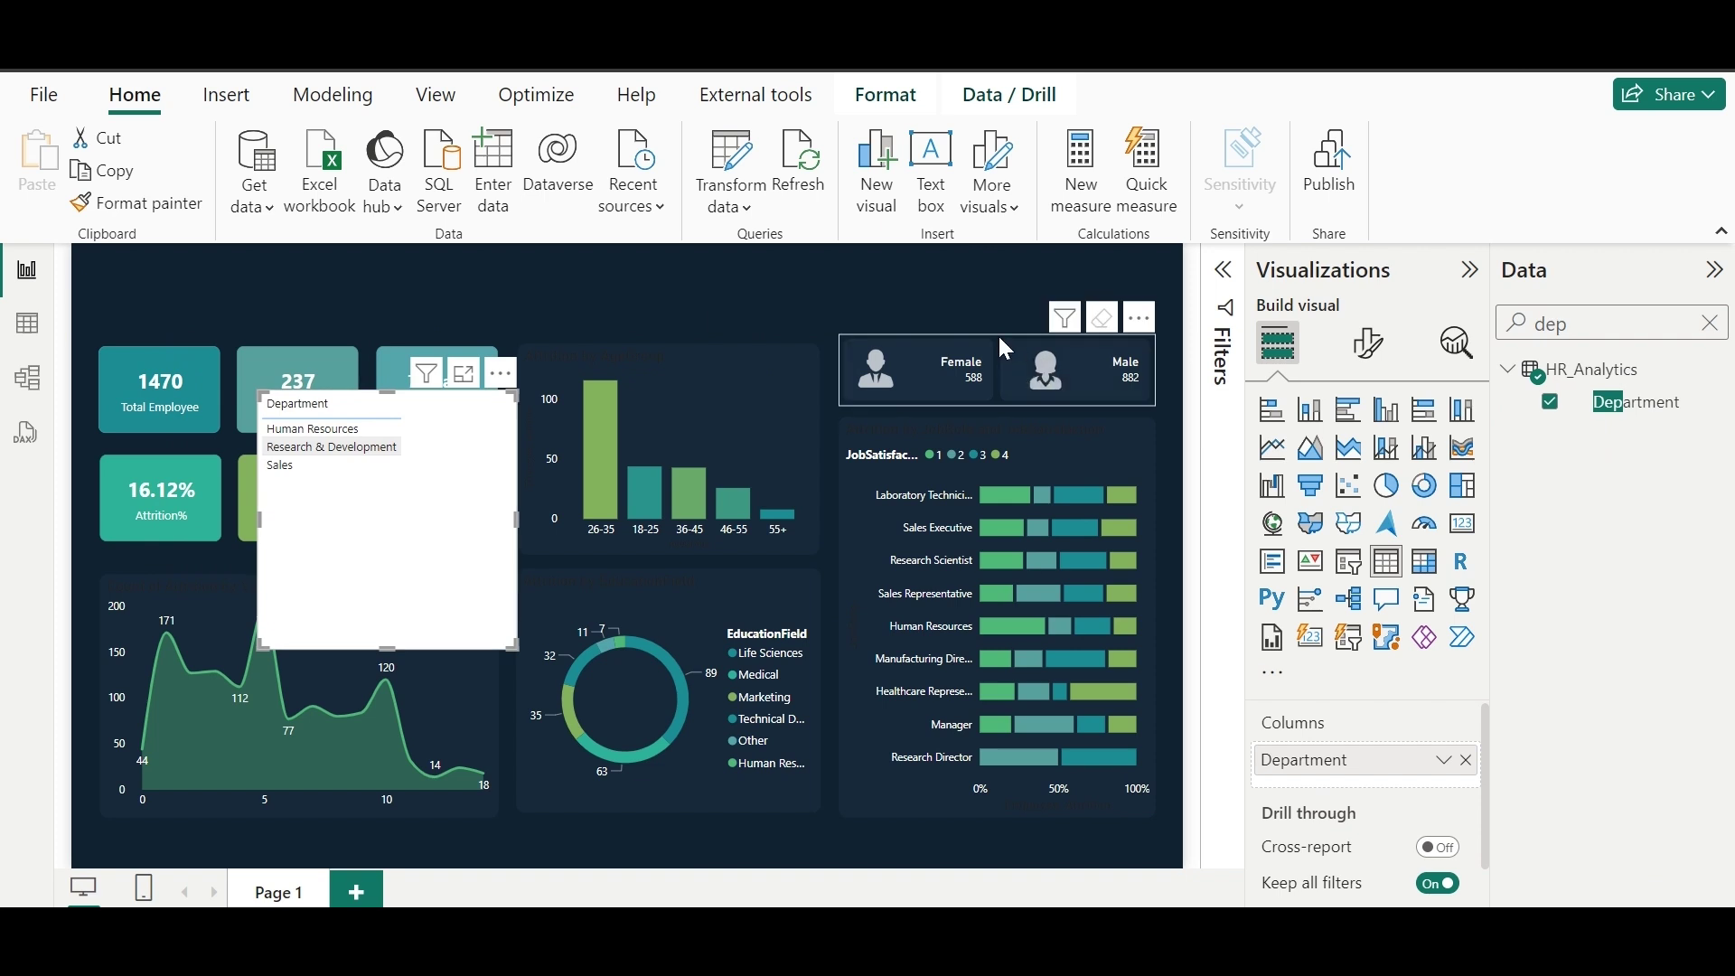
Step: Copy the Gender slicer's formatting onto the Department table with Format painter
click(1006, 348)
click(137, 202)
click(383, 521)
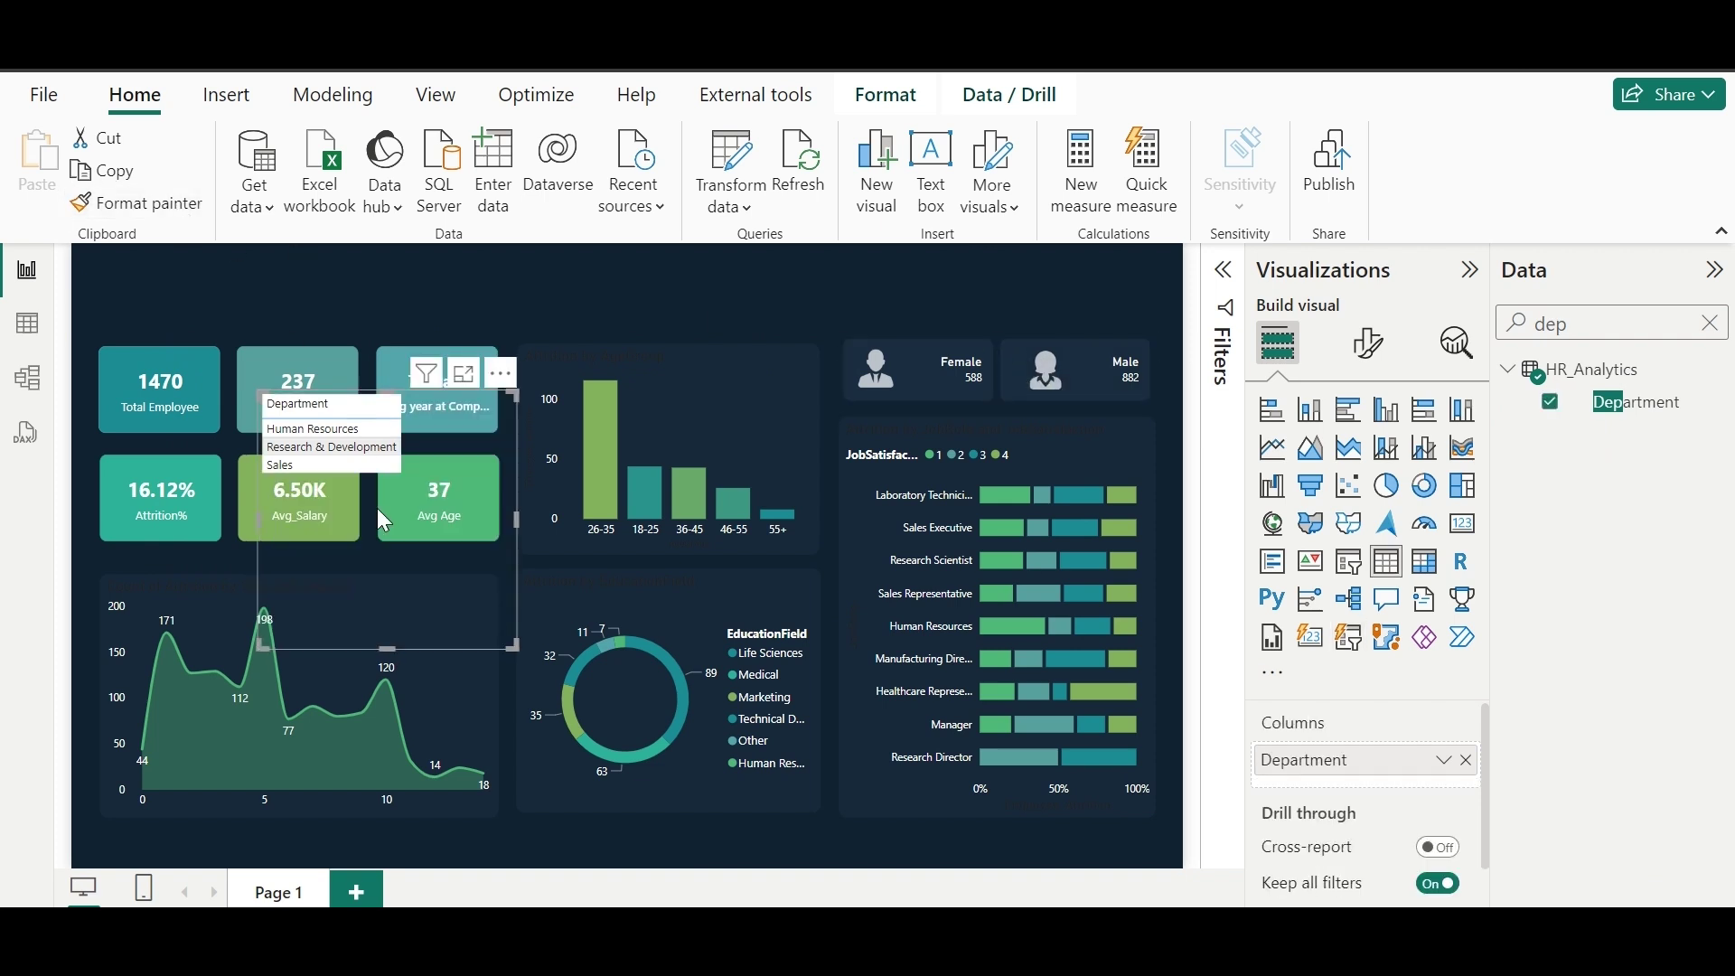
Step: Convert the Department table into a button slicer and move it over the age group column chart
drag(447, 517, 550, 533)
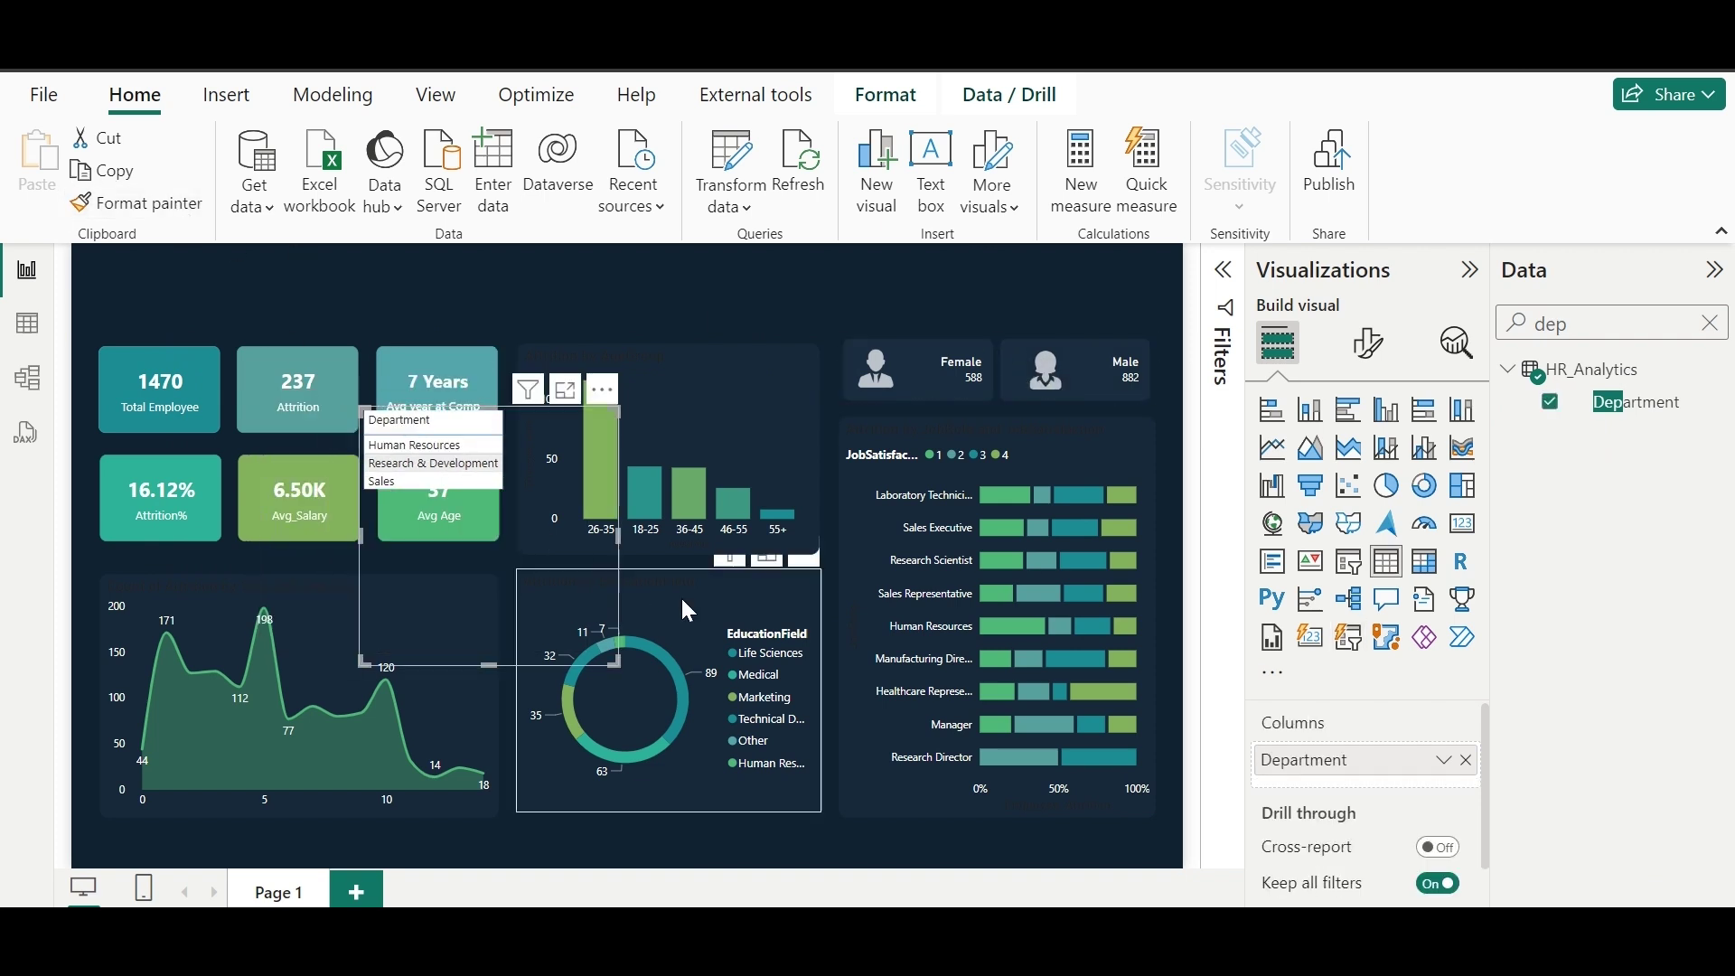
click(1310, 639)
click(1348, 639)
drag(526, 540, 575, 526)
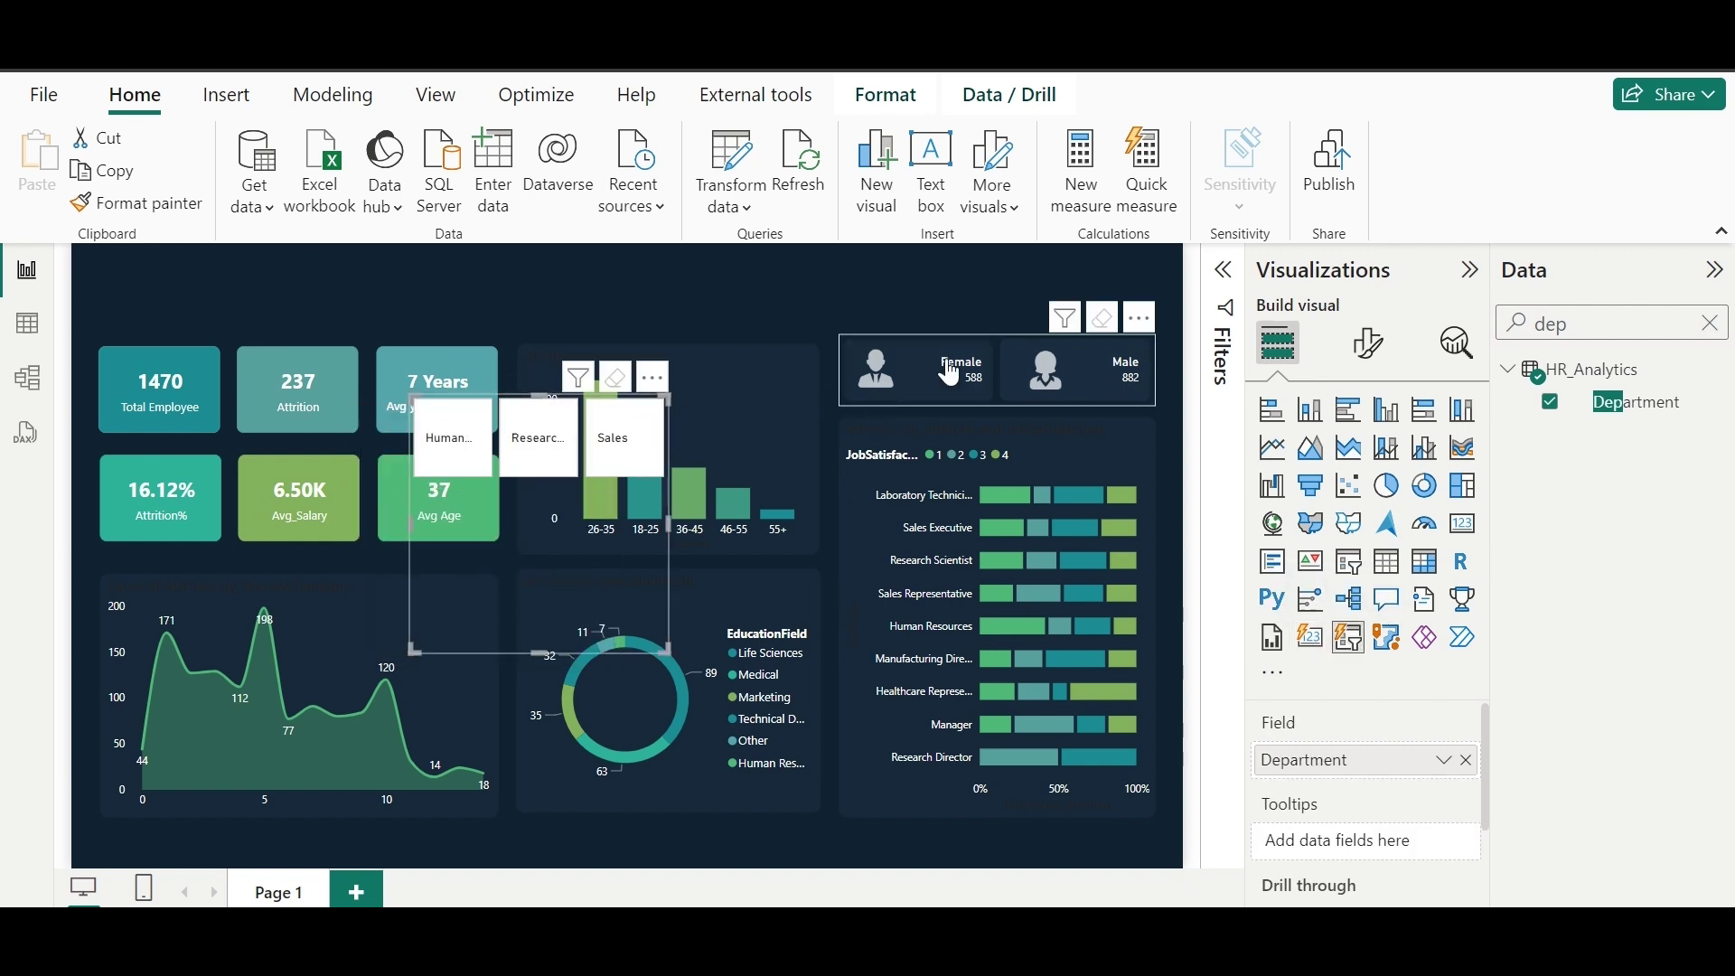
Step: Apply the Gender slicer's formatting to the Department button slicer with Format painter
click(994, 333)
click(176, 208)
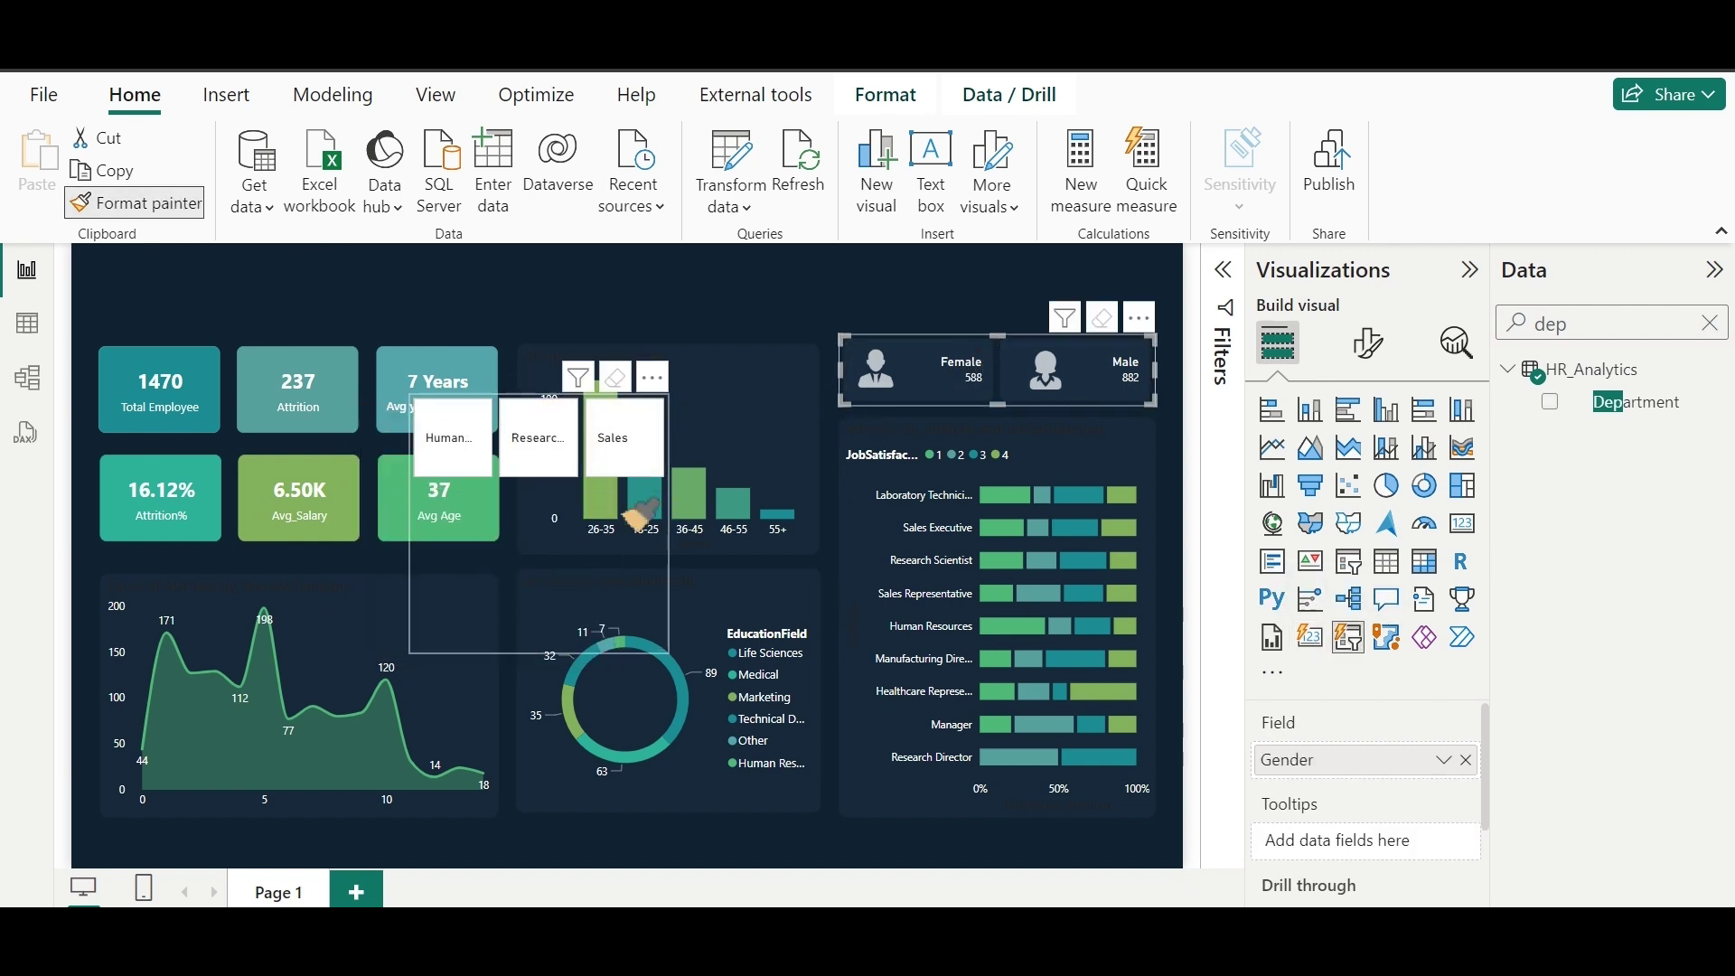
click(638, 496)
Step: Resize the Department slicer into a wide, short strip and turn off the label in its callout values
drag(675, 667, 1157, 462)
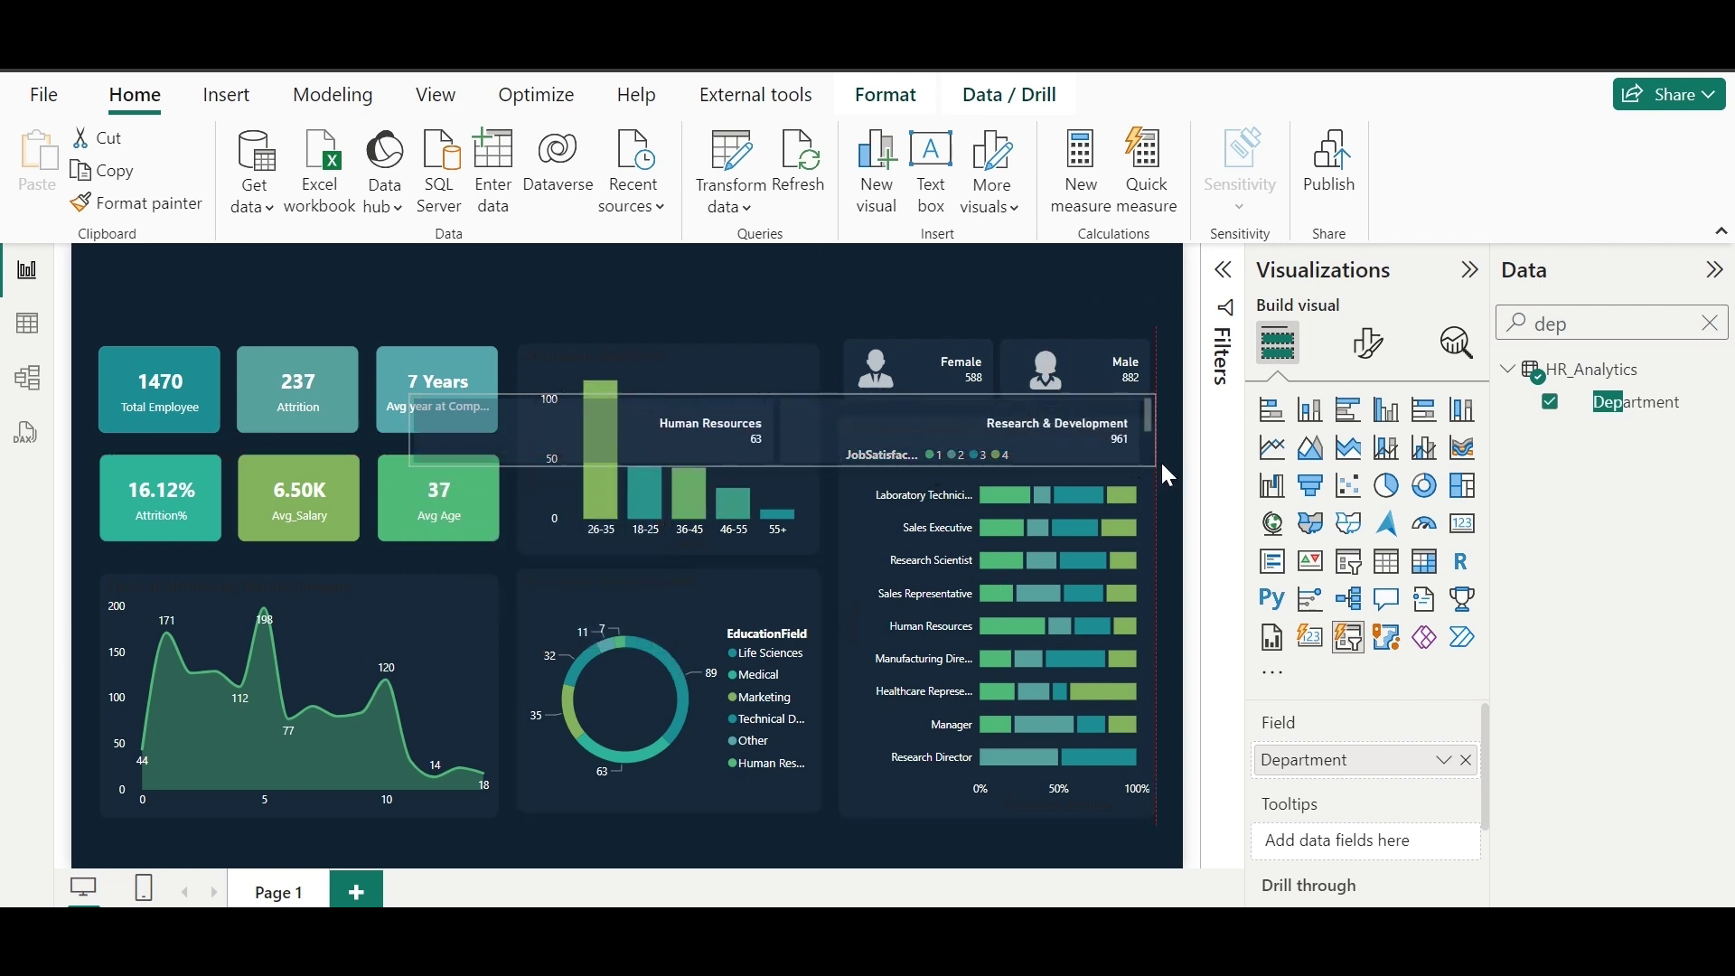
scroll(1355, 813, down, 2)
scroll(1352, 853, up, 2)
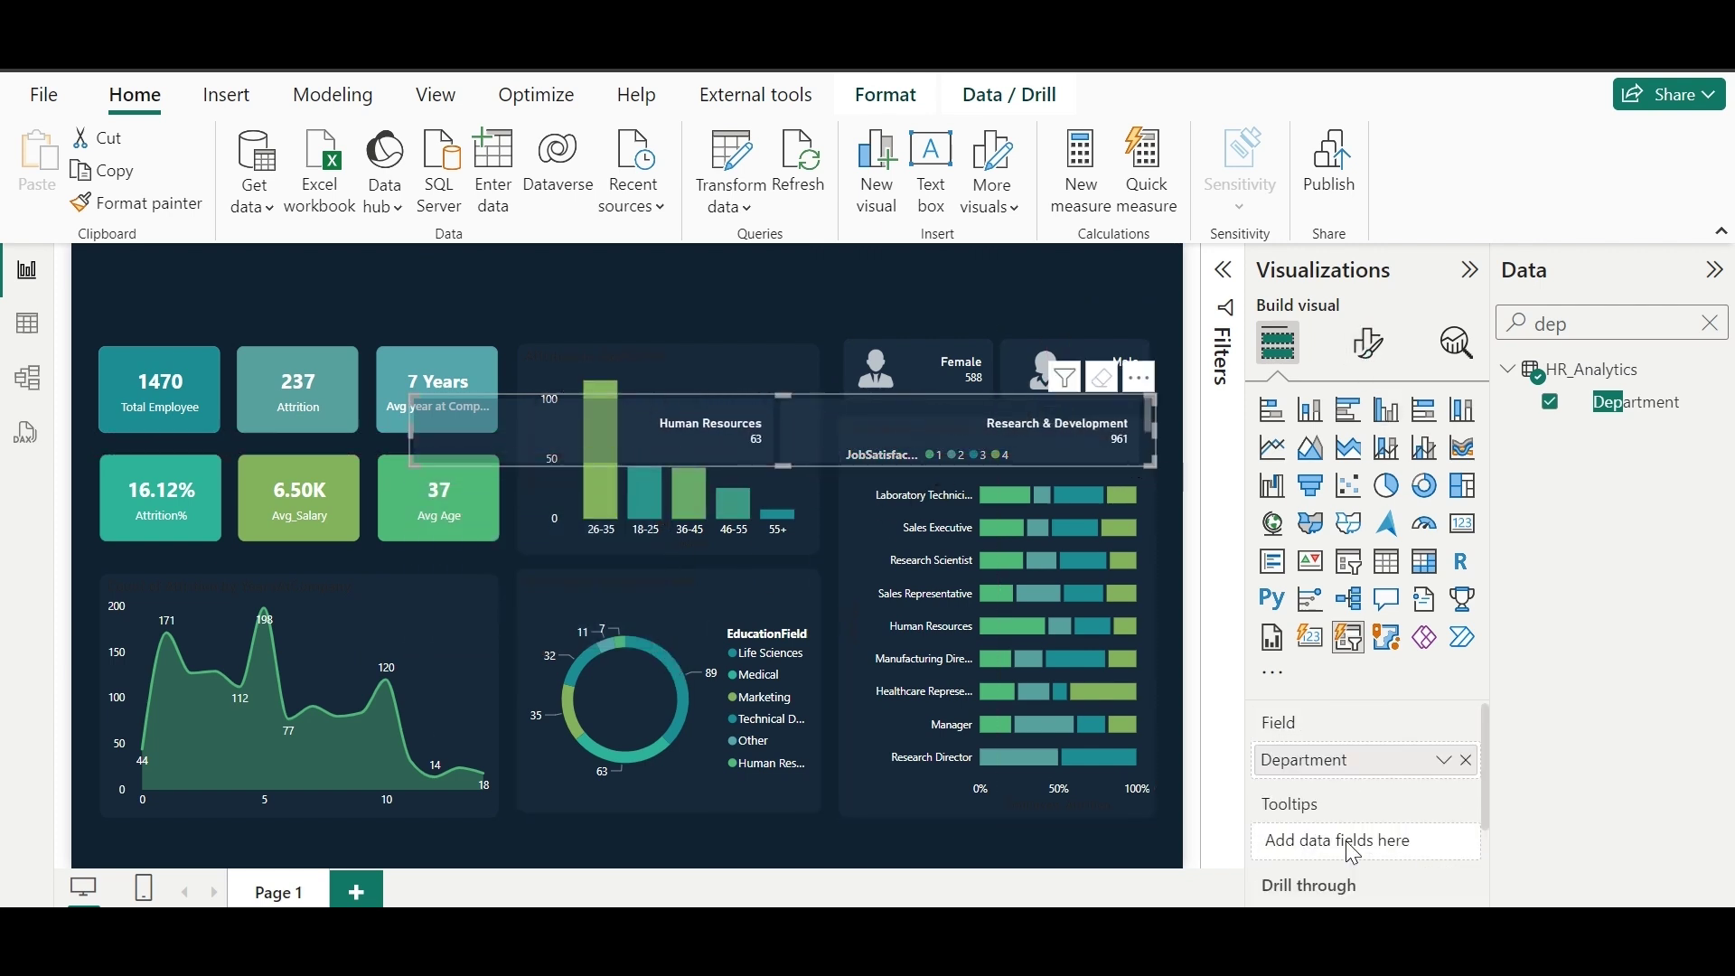
click(1369, 342)
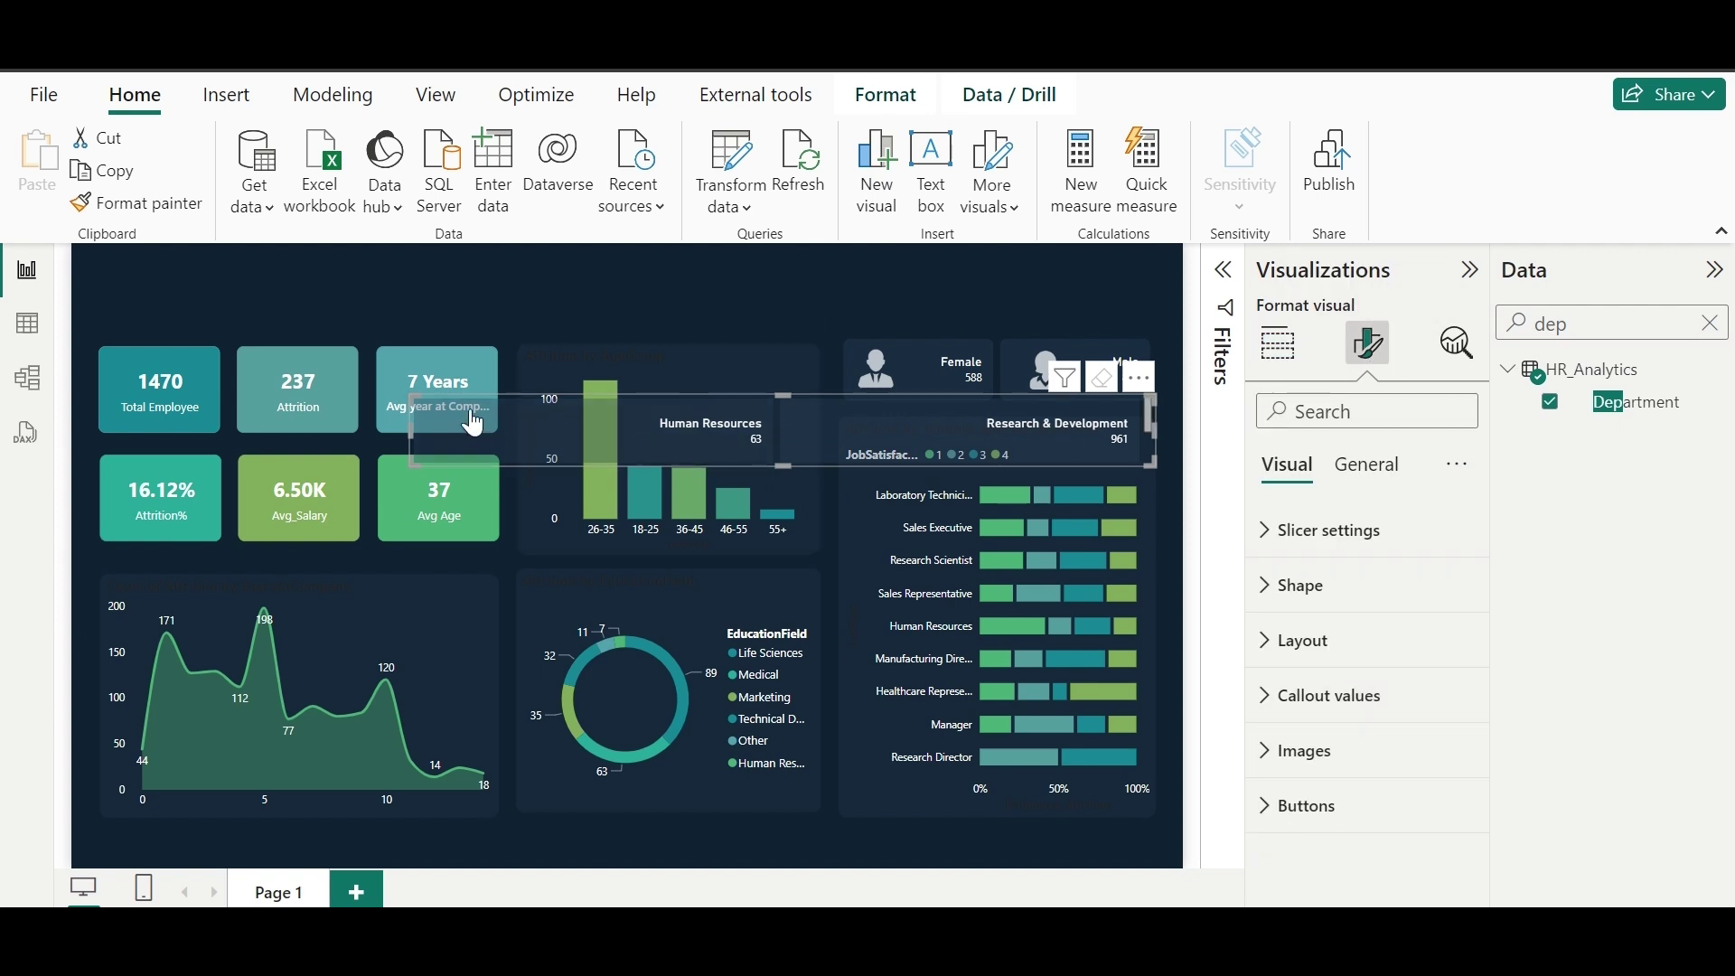
click(1304, 696)
scroll(1463, 587, down, 5)
click(1445, 721)
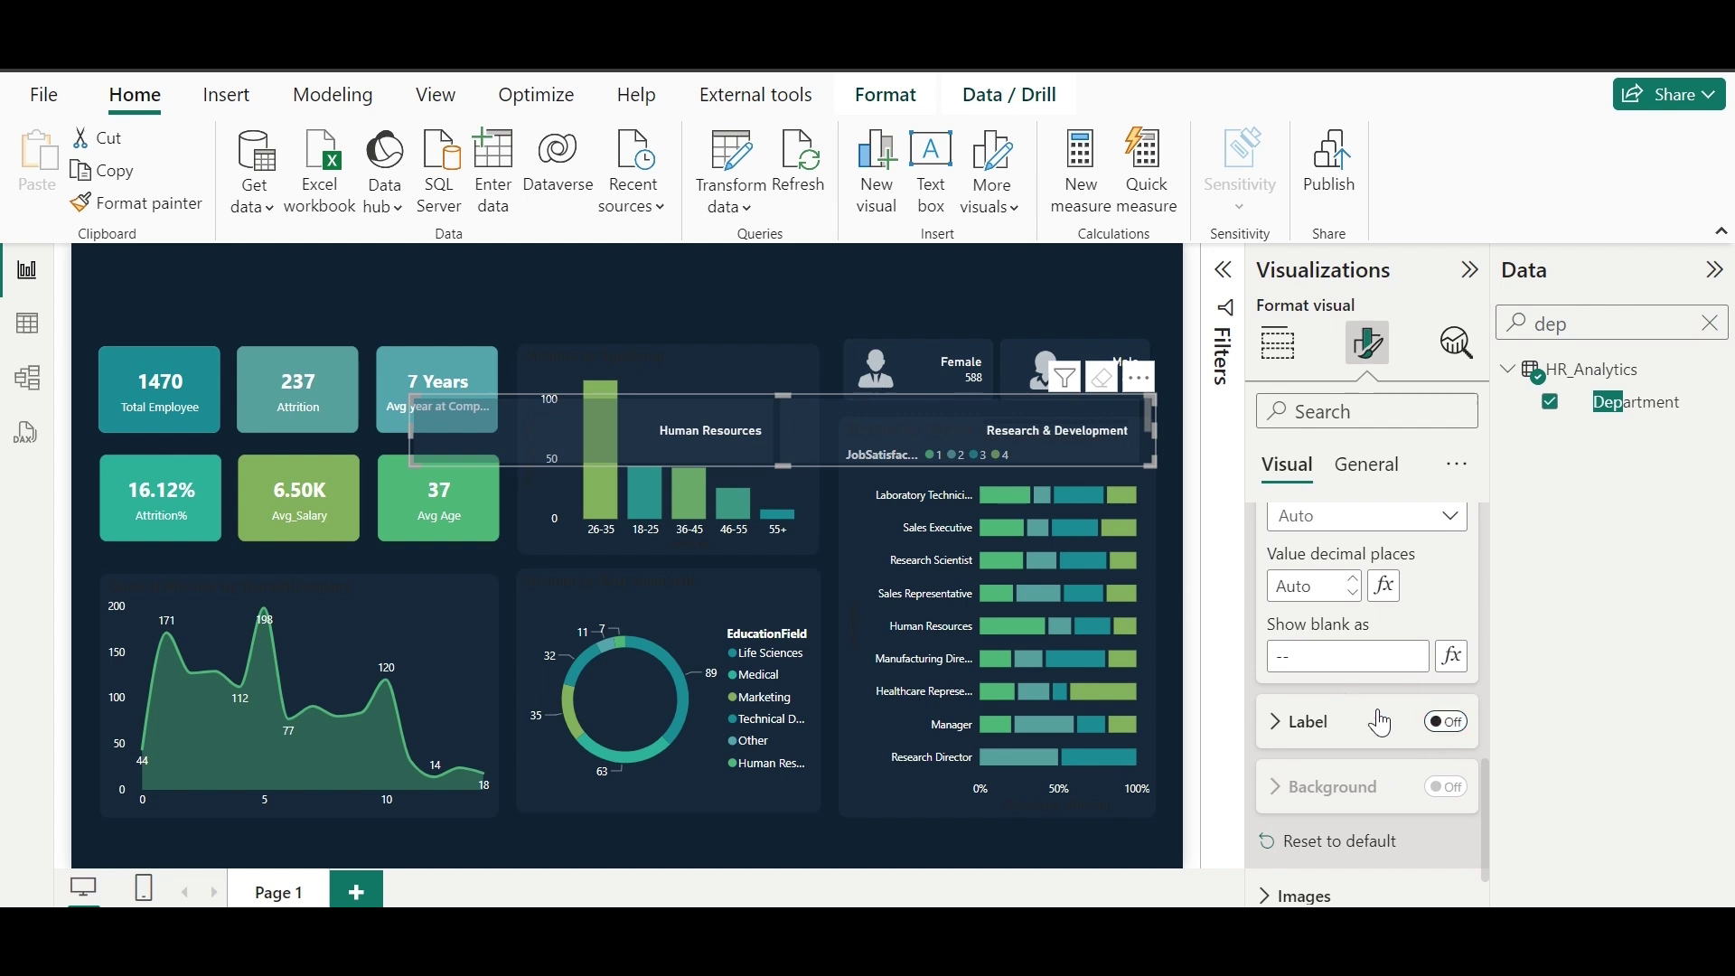
Step: Narrow the Department slicer from its left edge and set its layout to 3 columns
scroll(1445, 723, up, 2)
drag(411, 396, 707, 411)
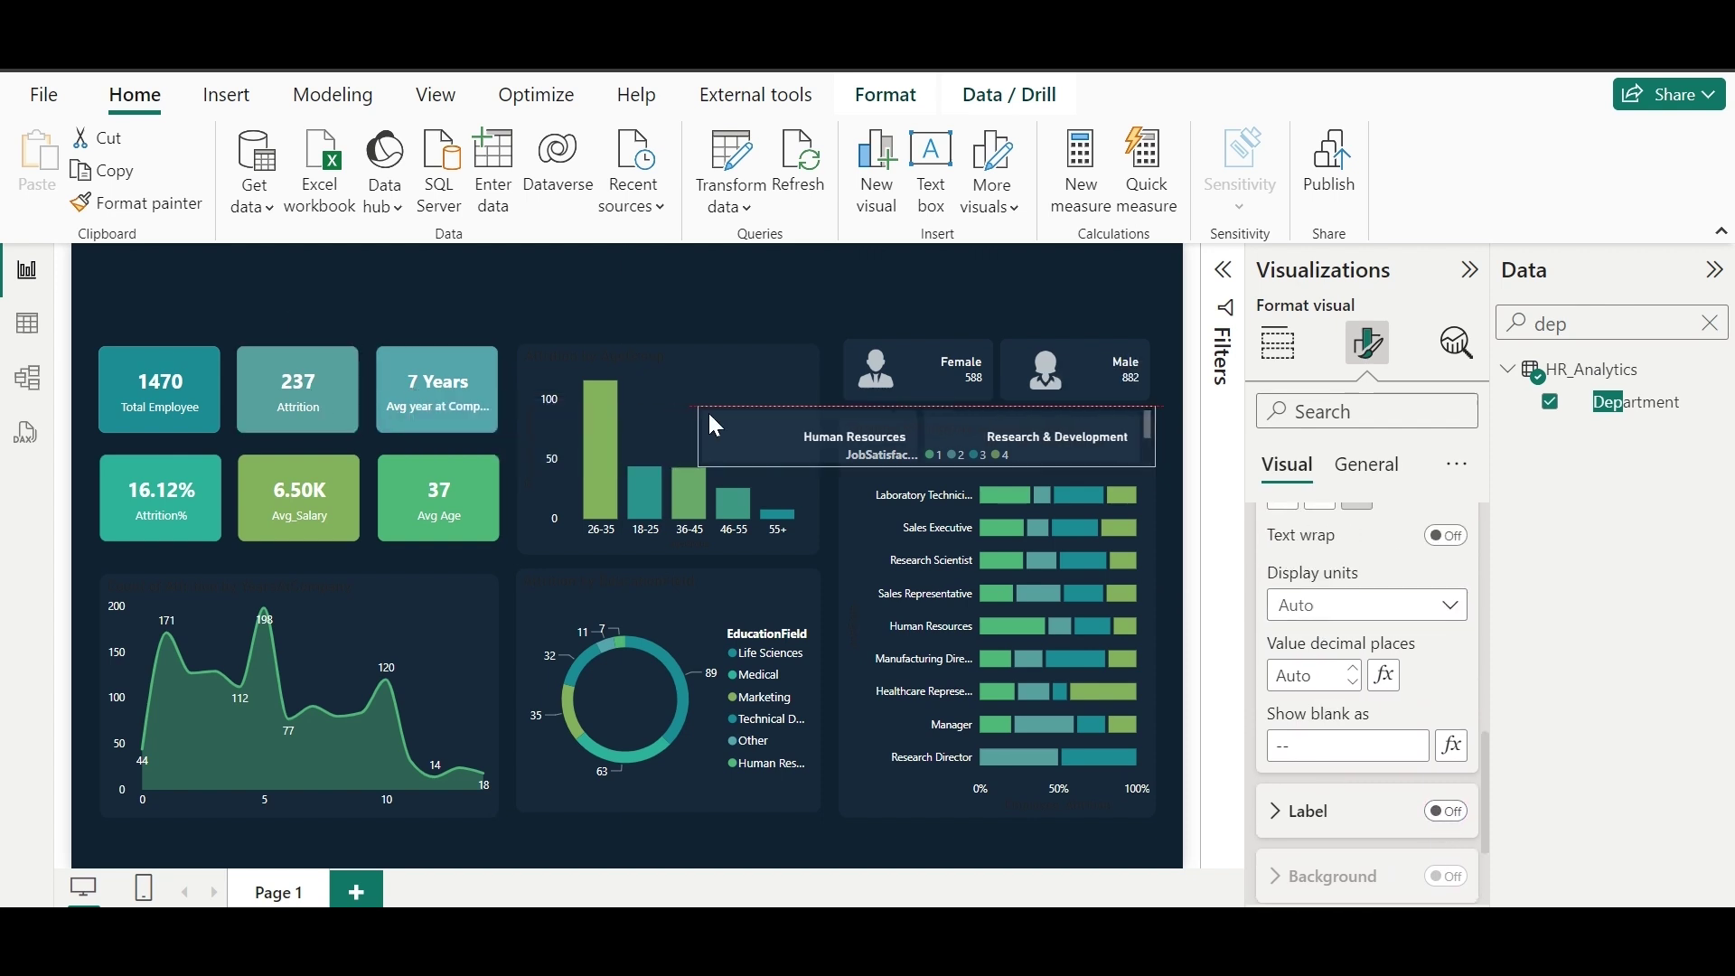
scroll(1264, 589, up, 3)
scroll(1264, 596, up, 5)
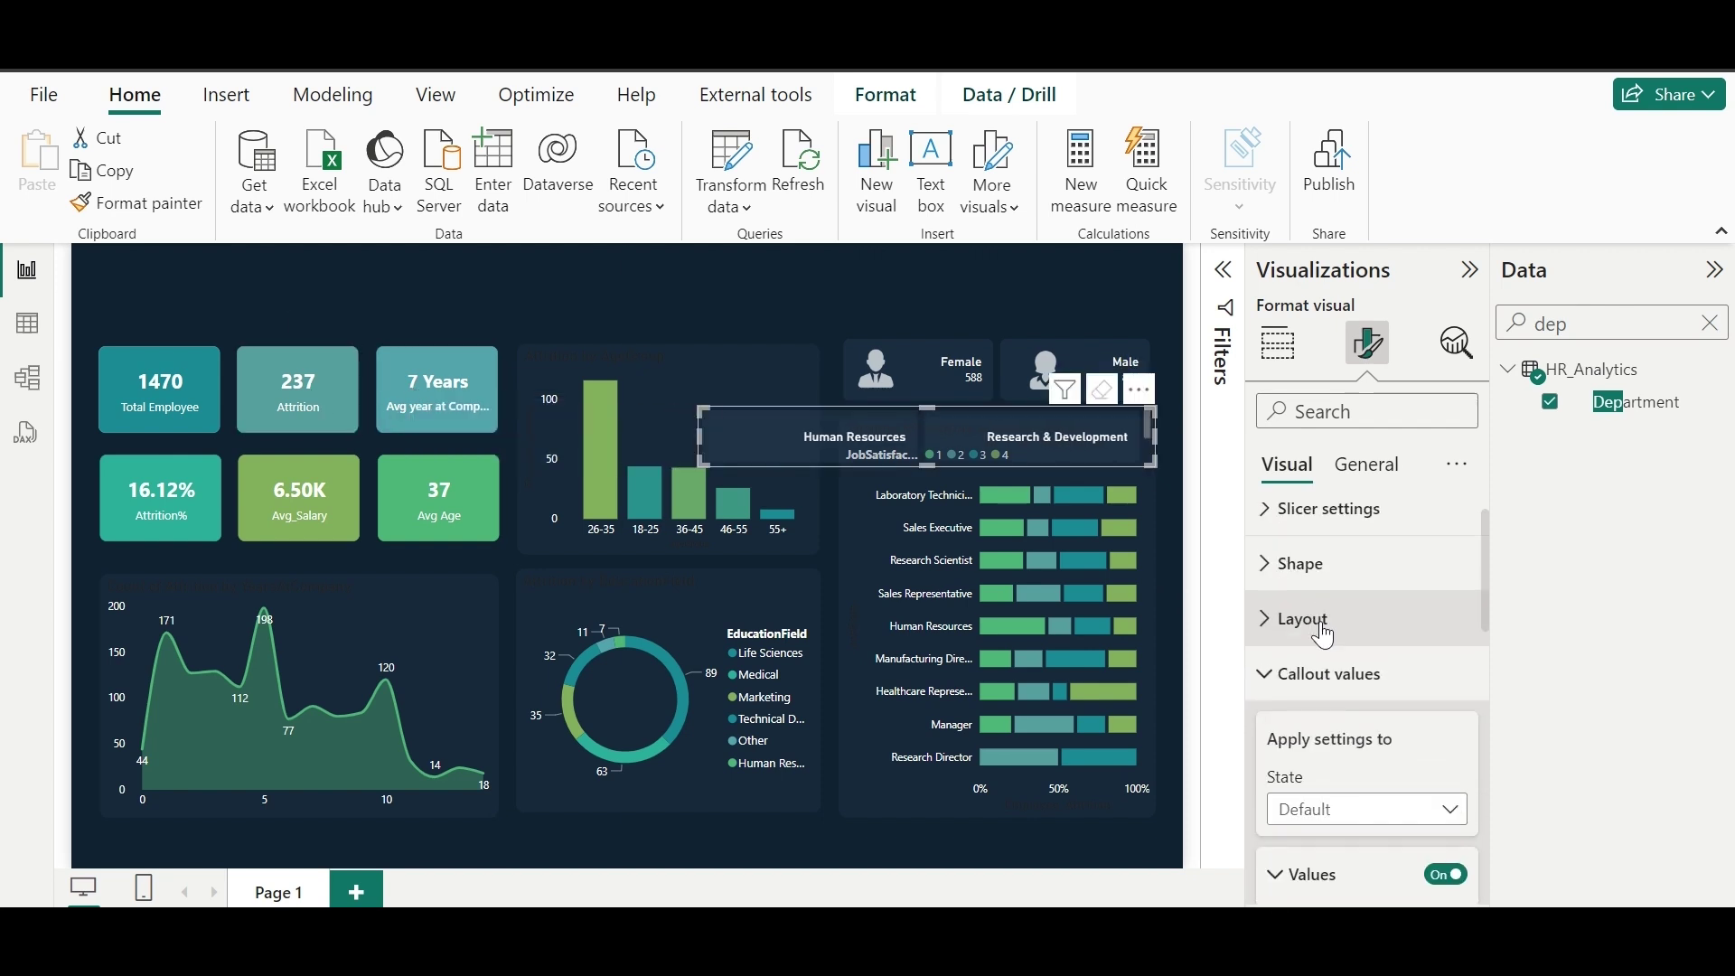
click(1355, 641)
scroll(1318, 607, down, 2)
scroll(1319, 607, down, 1)
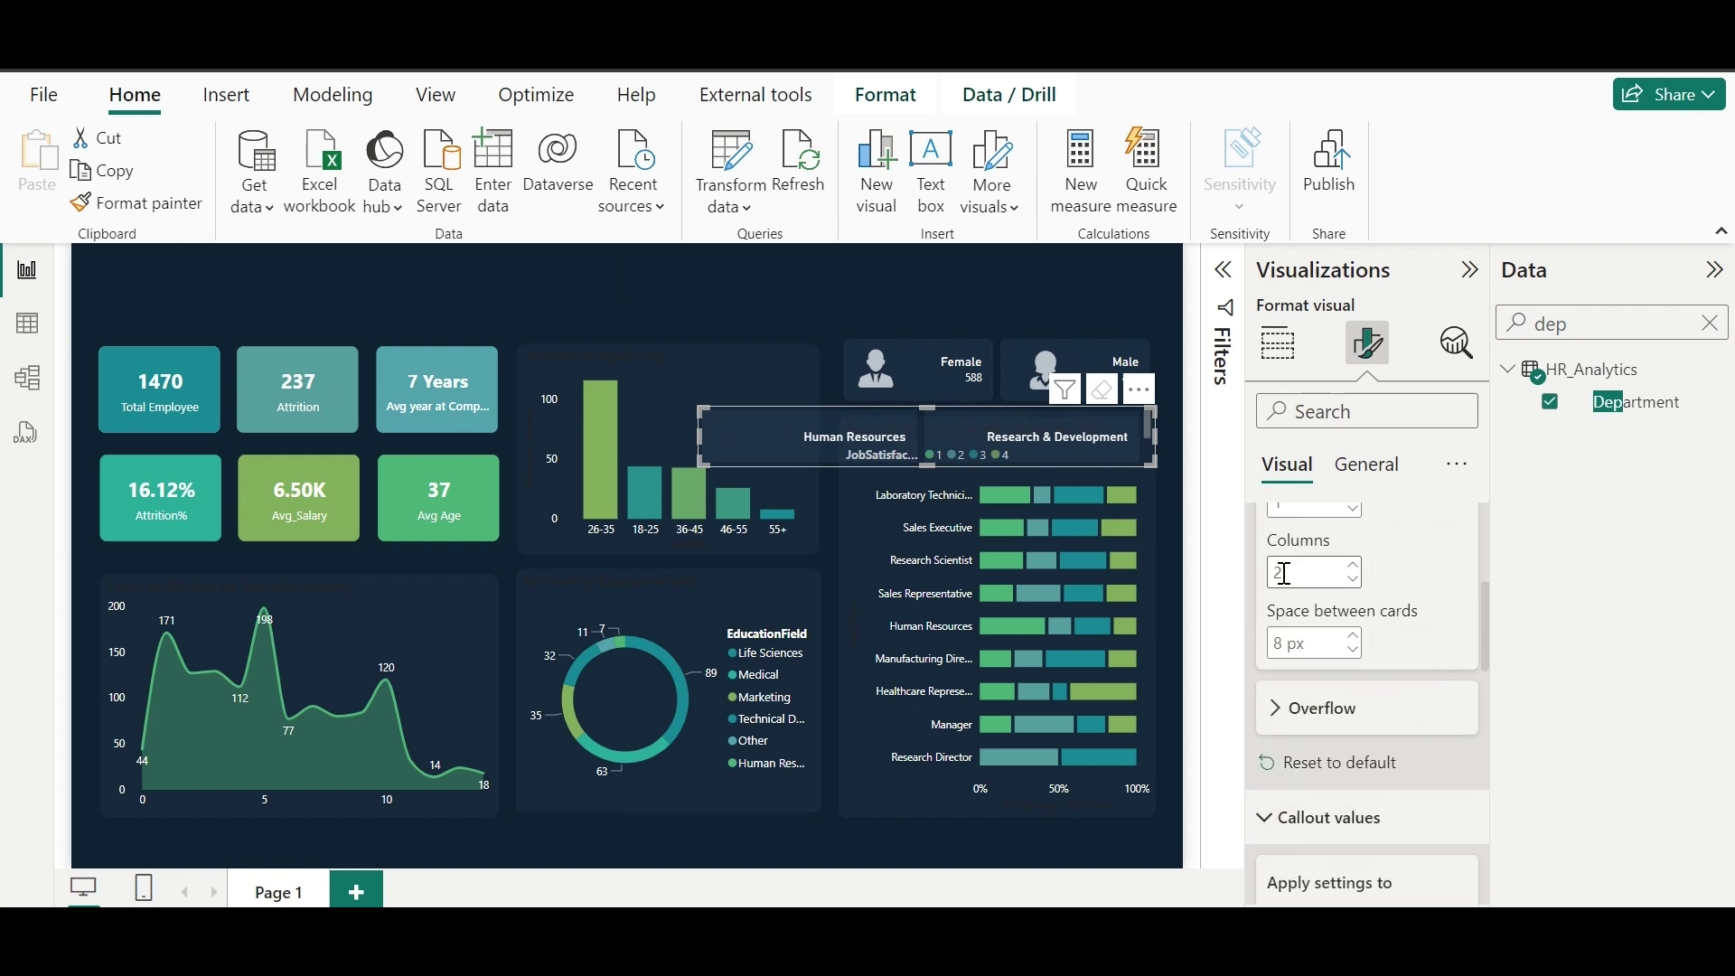
text(3)
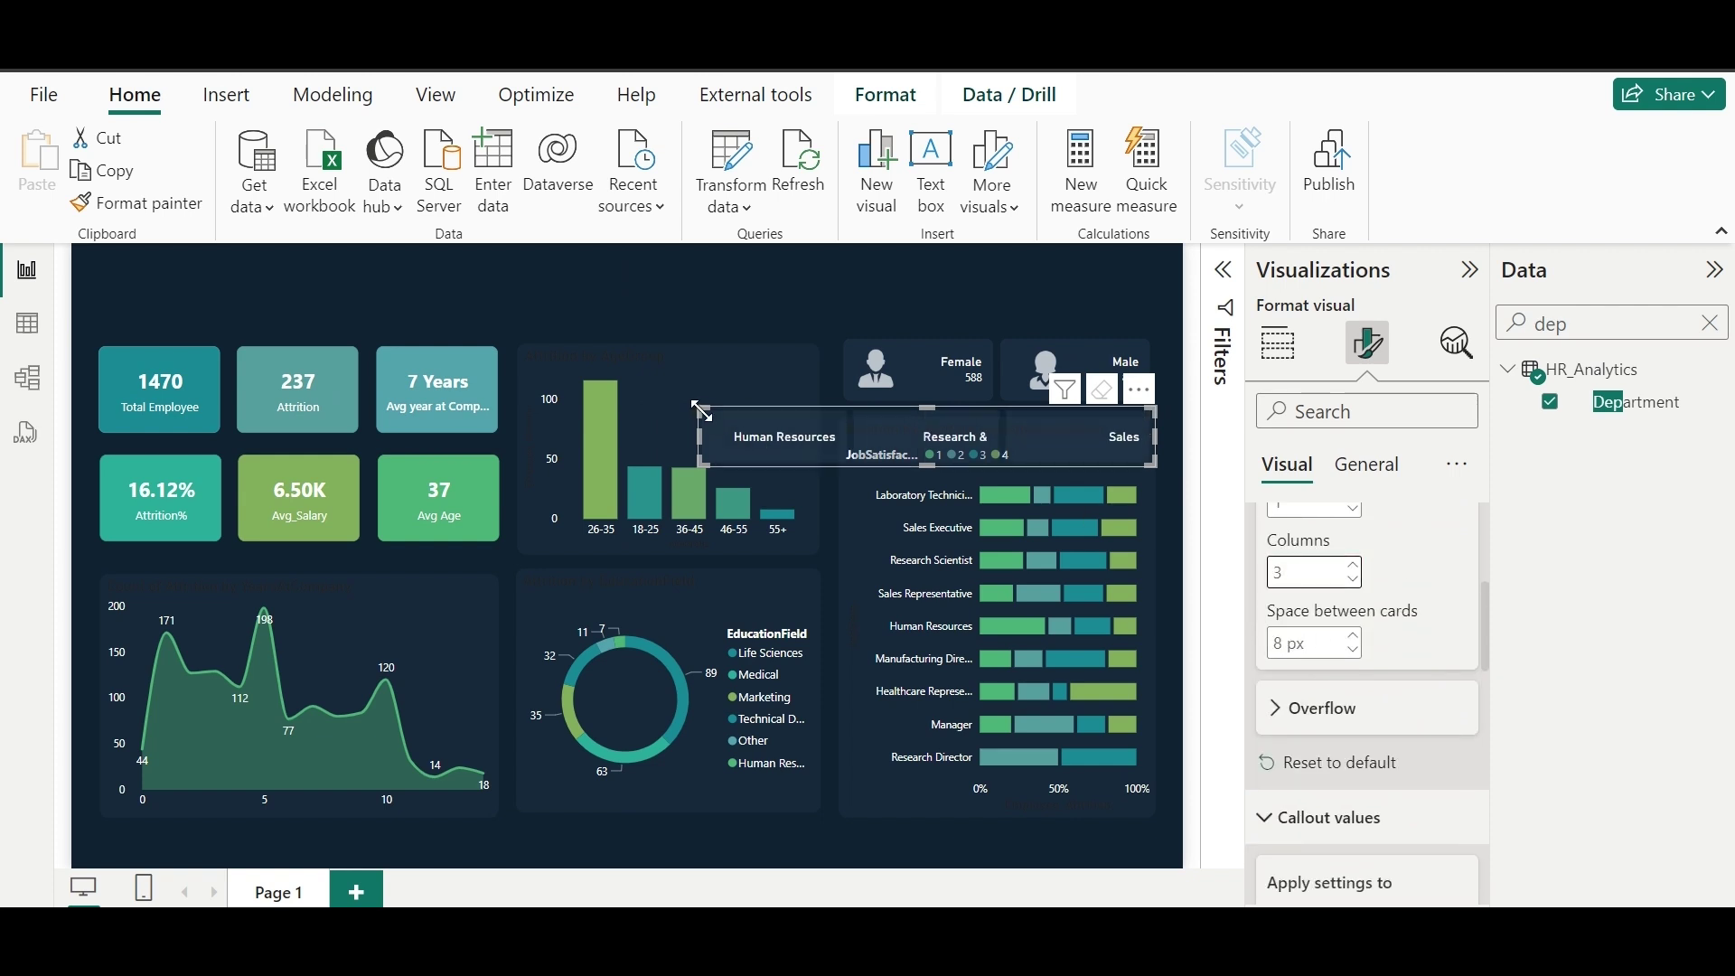
Step: Shrink the Department slicer and place it over the lower KPI cards, fitted to the width of the card block
drag(702, 409, 761, 418)
drag(893, 444, 233, 530)
drag(496, 505, 501, 507)
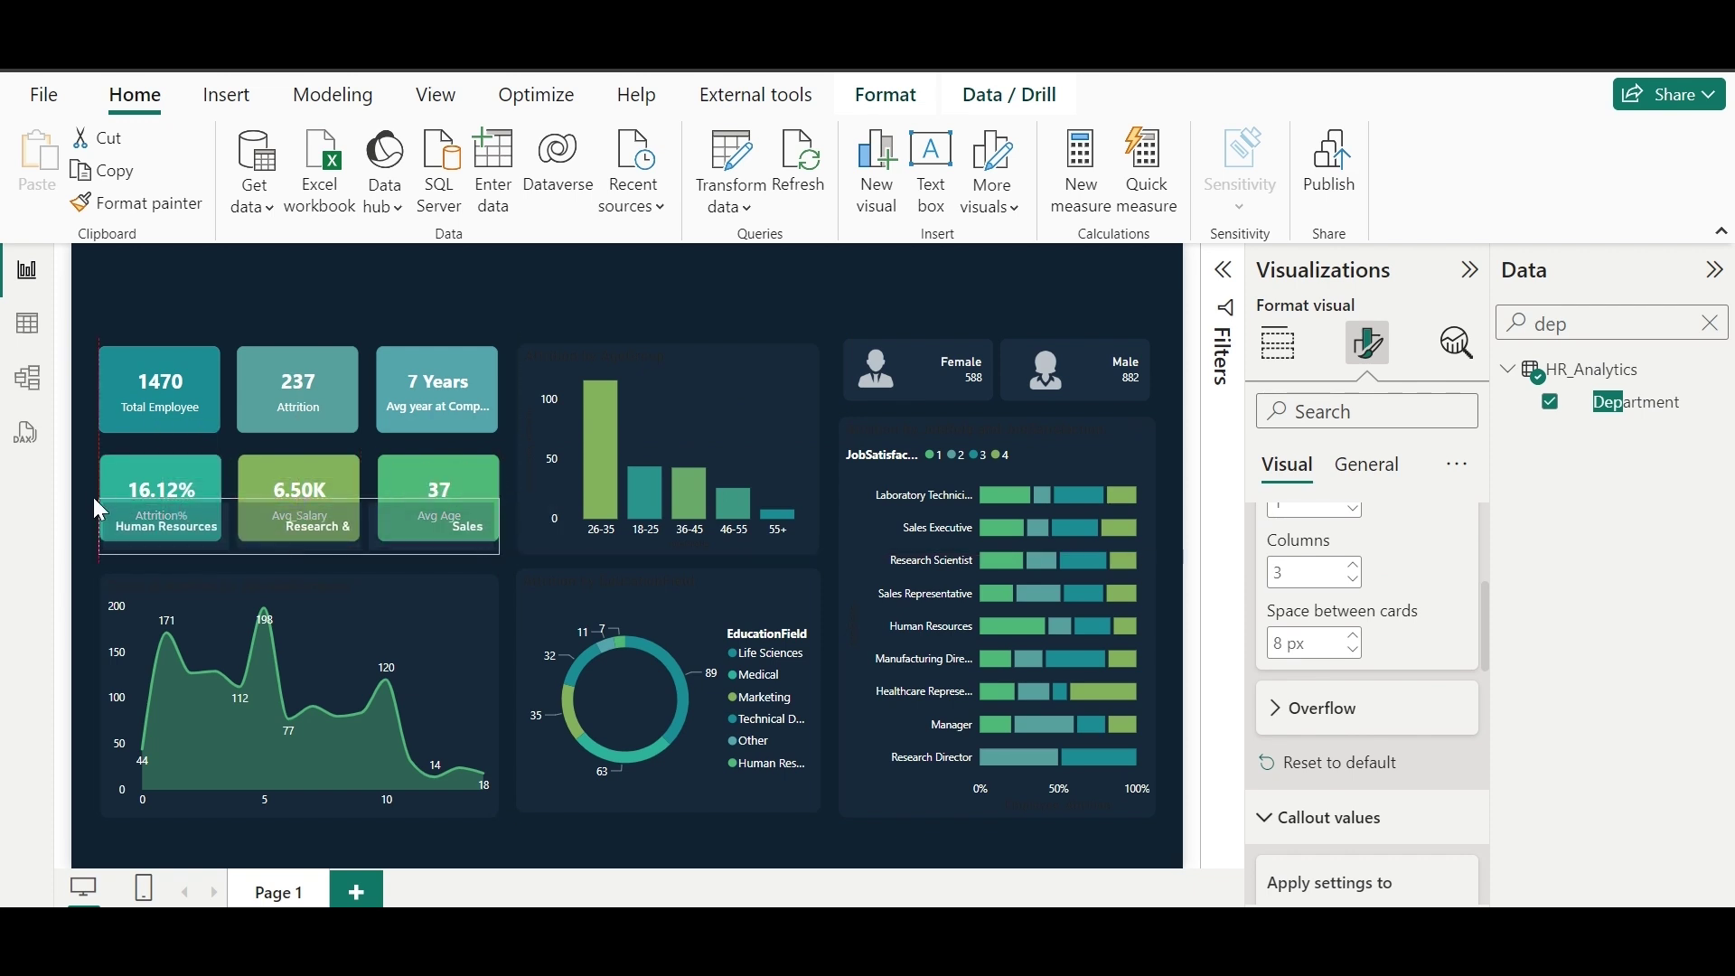
Step: Move the Attrition%, Avg_Salary and Avg Age cards up together to clear the Department slicer
click(551, 318)
drag(91, 460, 492, 547)
drag(443, 491, 438, 443)
click(437, 443)
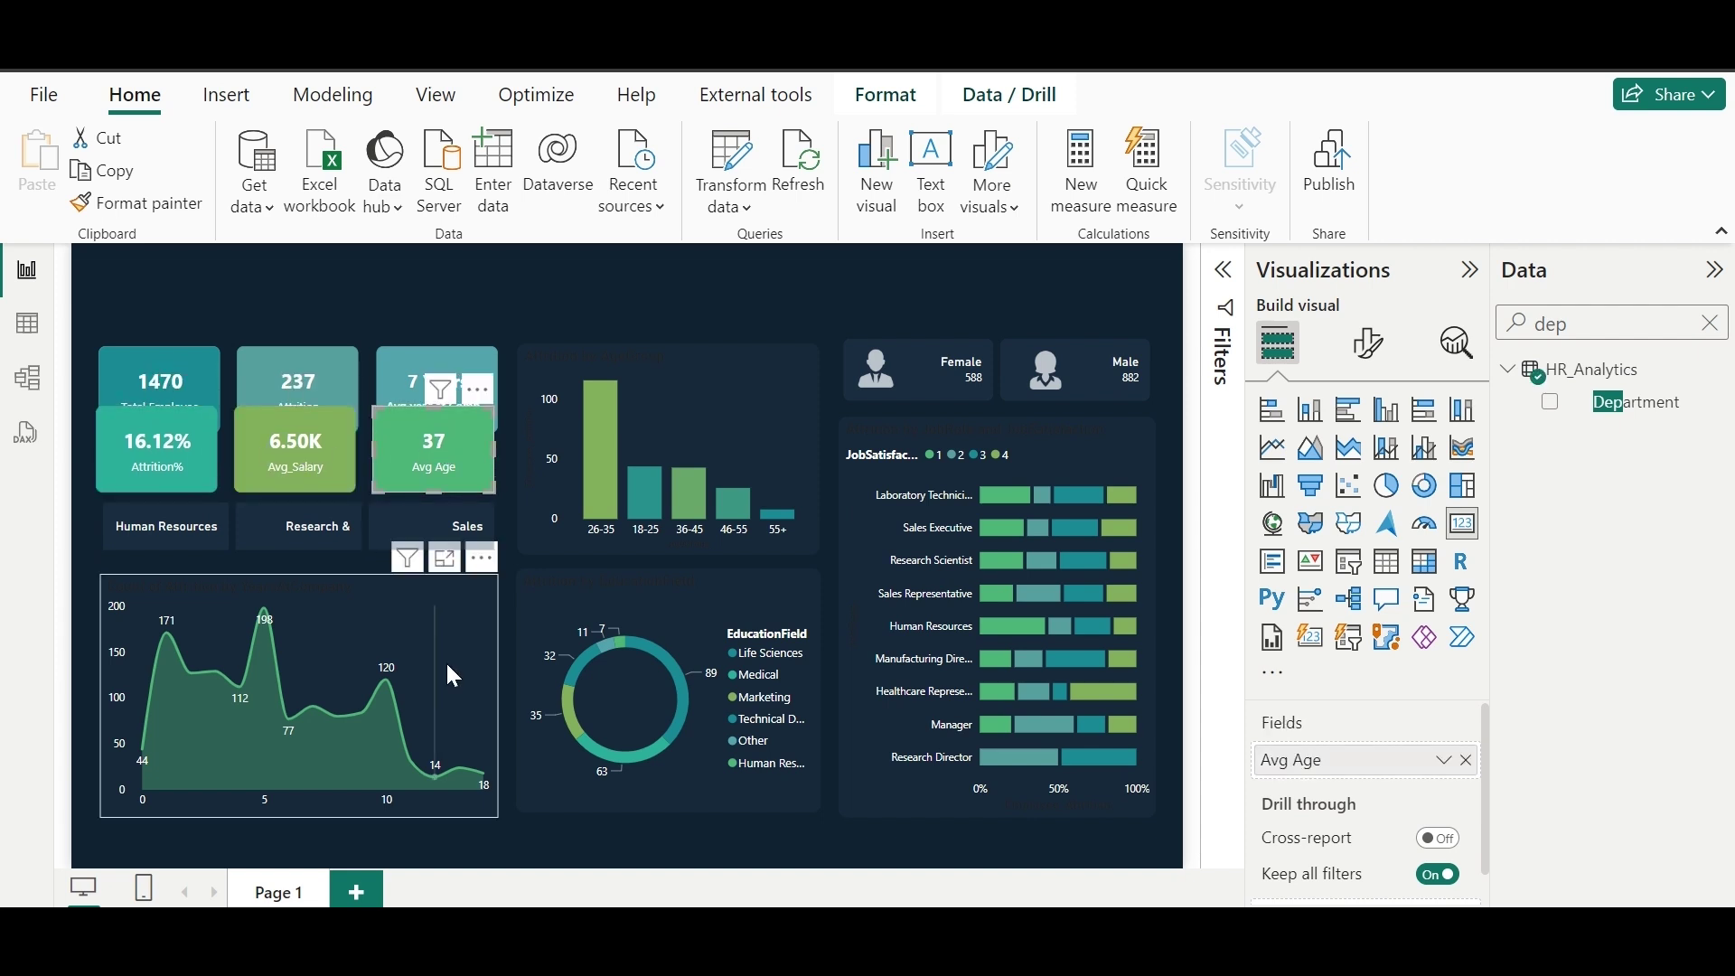
Step: Set the Avg Age card's height to 80 and align the card under the 7 Years card
ctrl+click(313, 493)
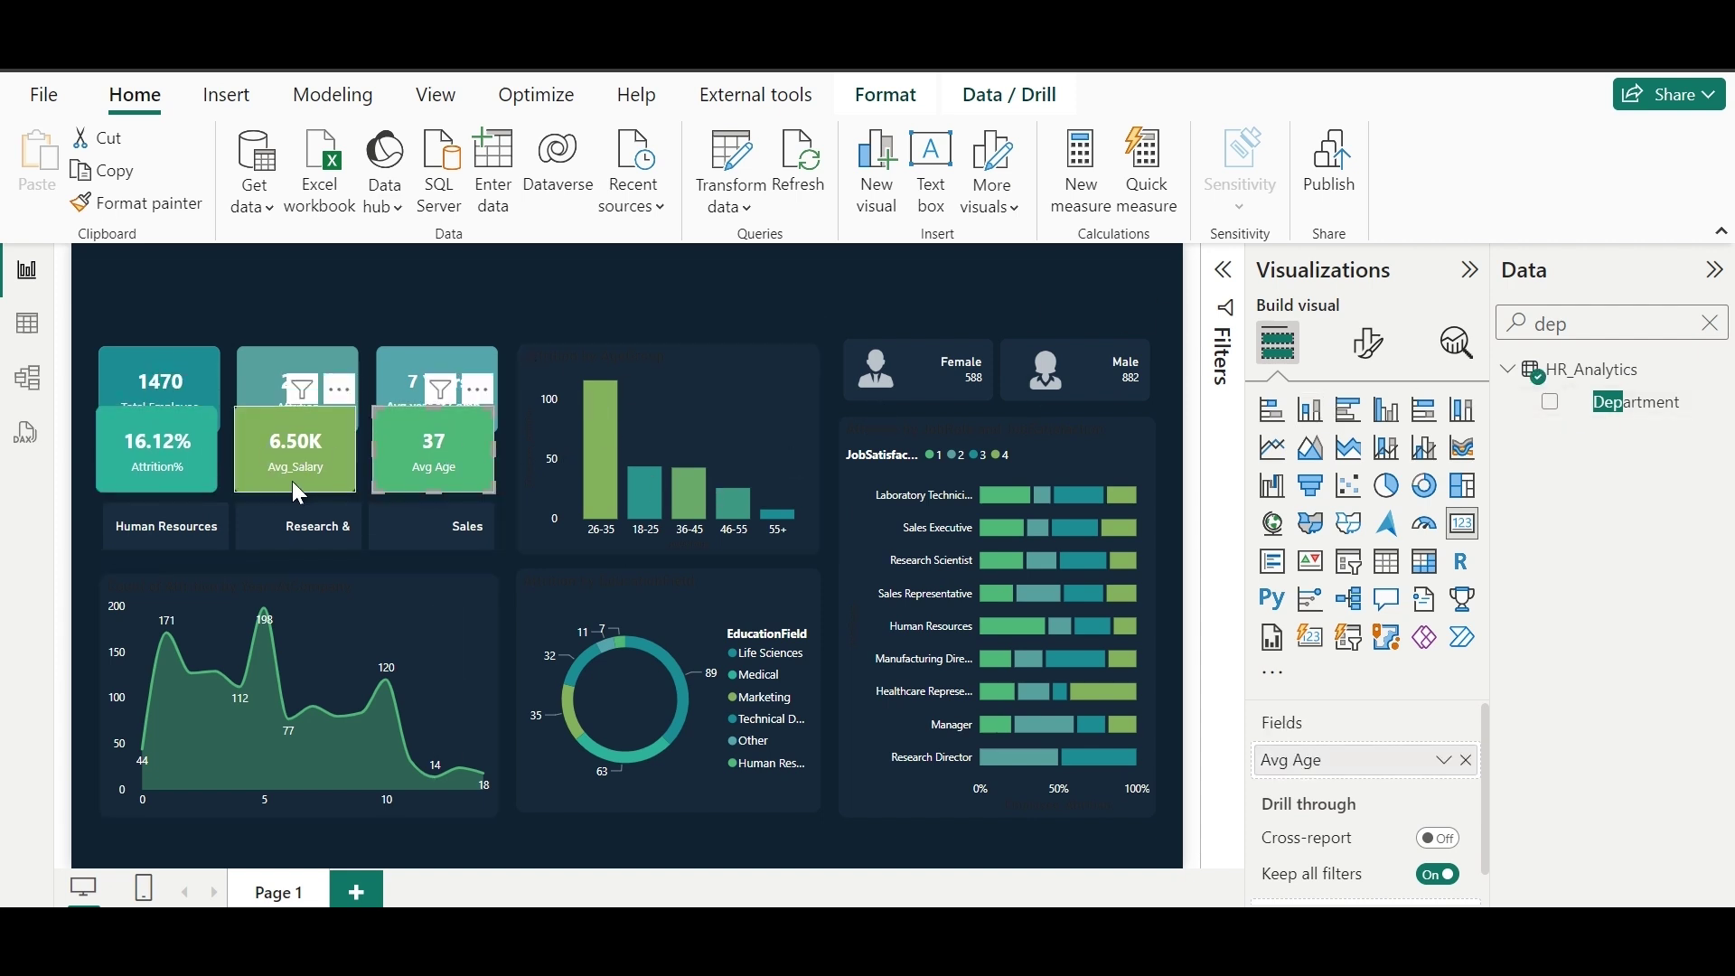
click(1368, 343)
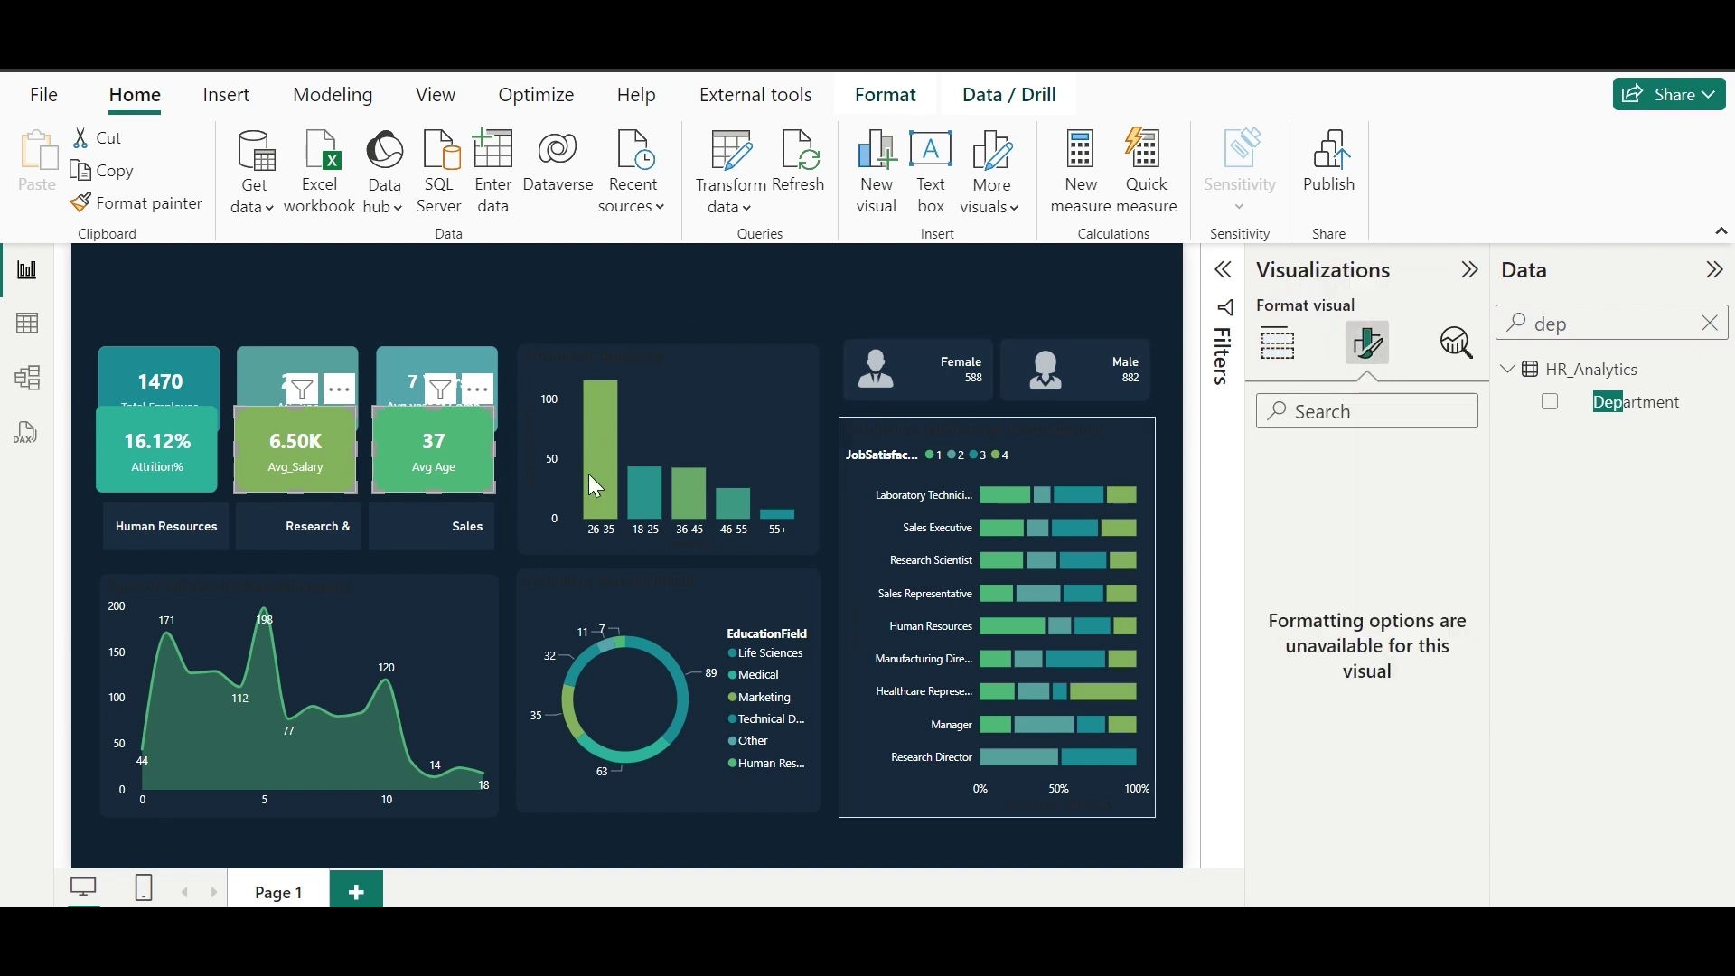
click(421, 470)
click(1366, 464)
click(1295, 547)
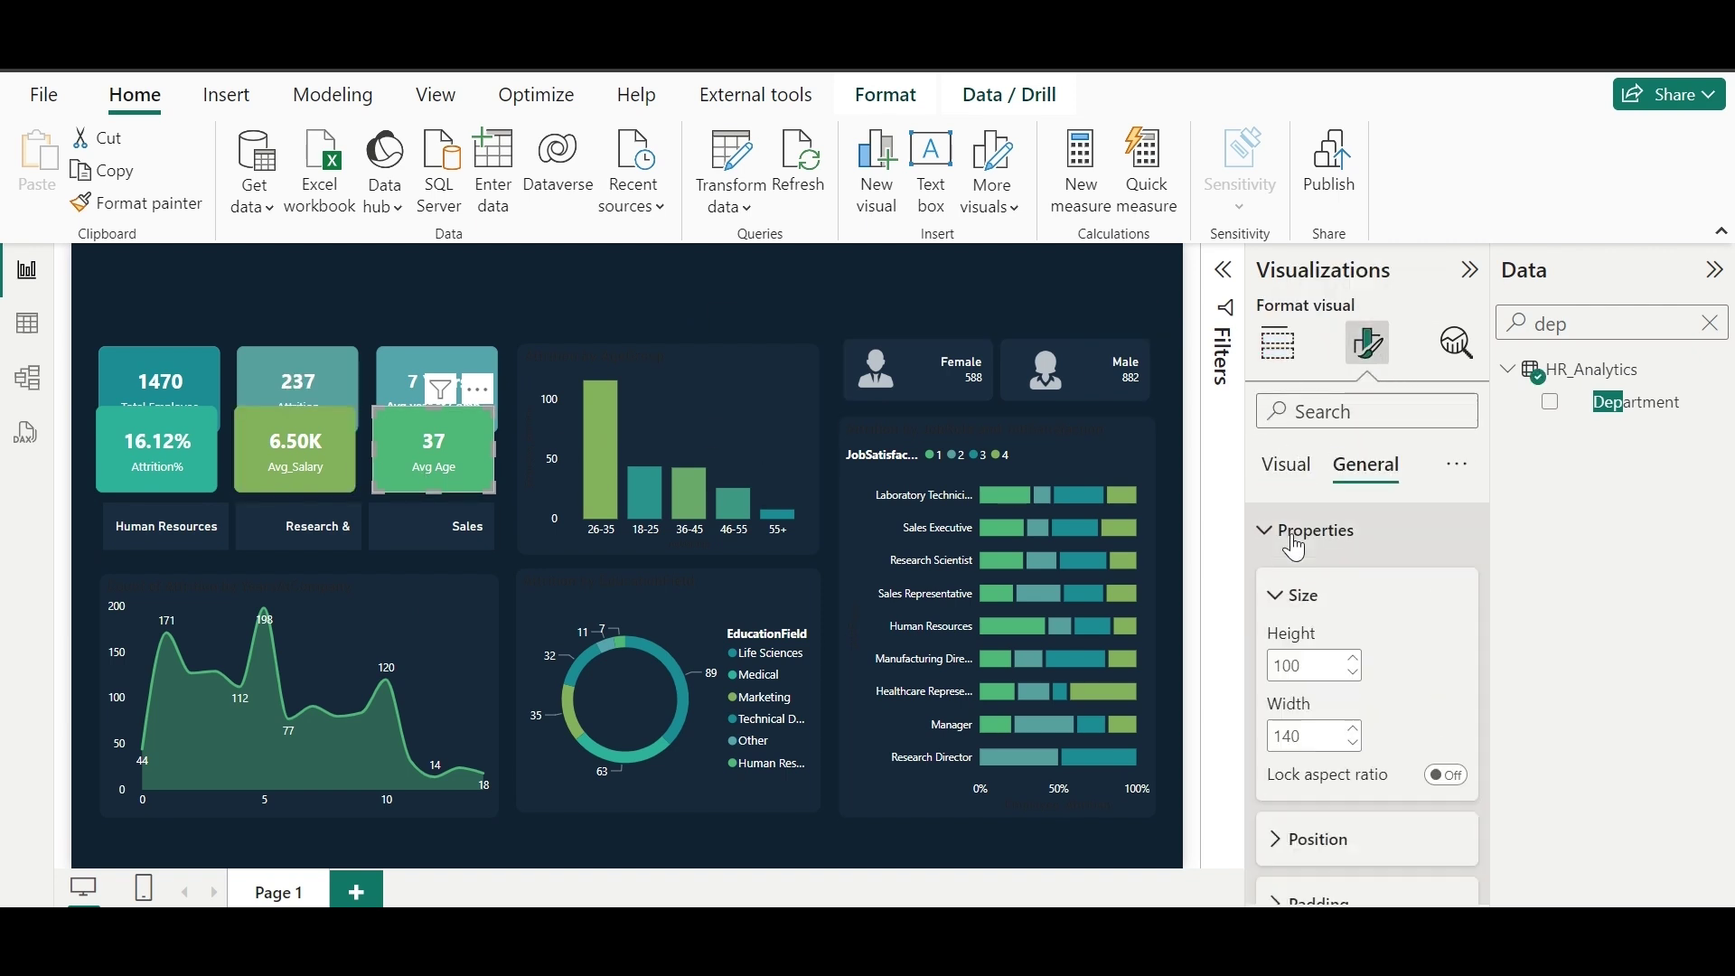
double_click(1309, 735)
double_click(1310, 668)
key(BackSpace)
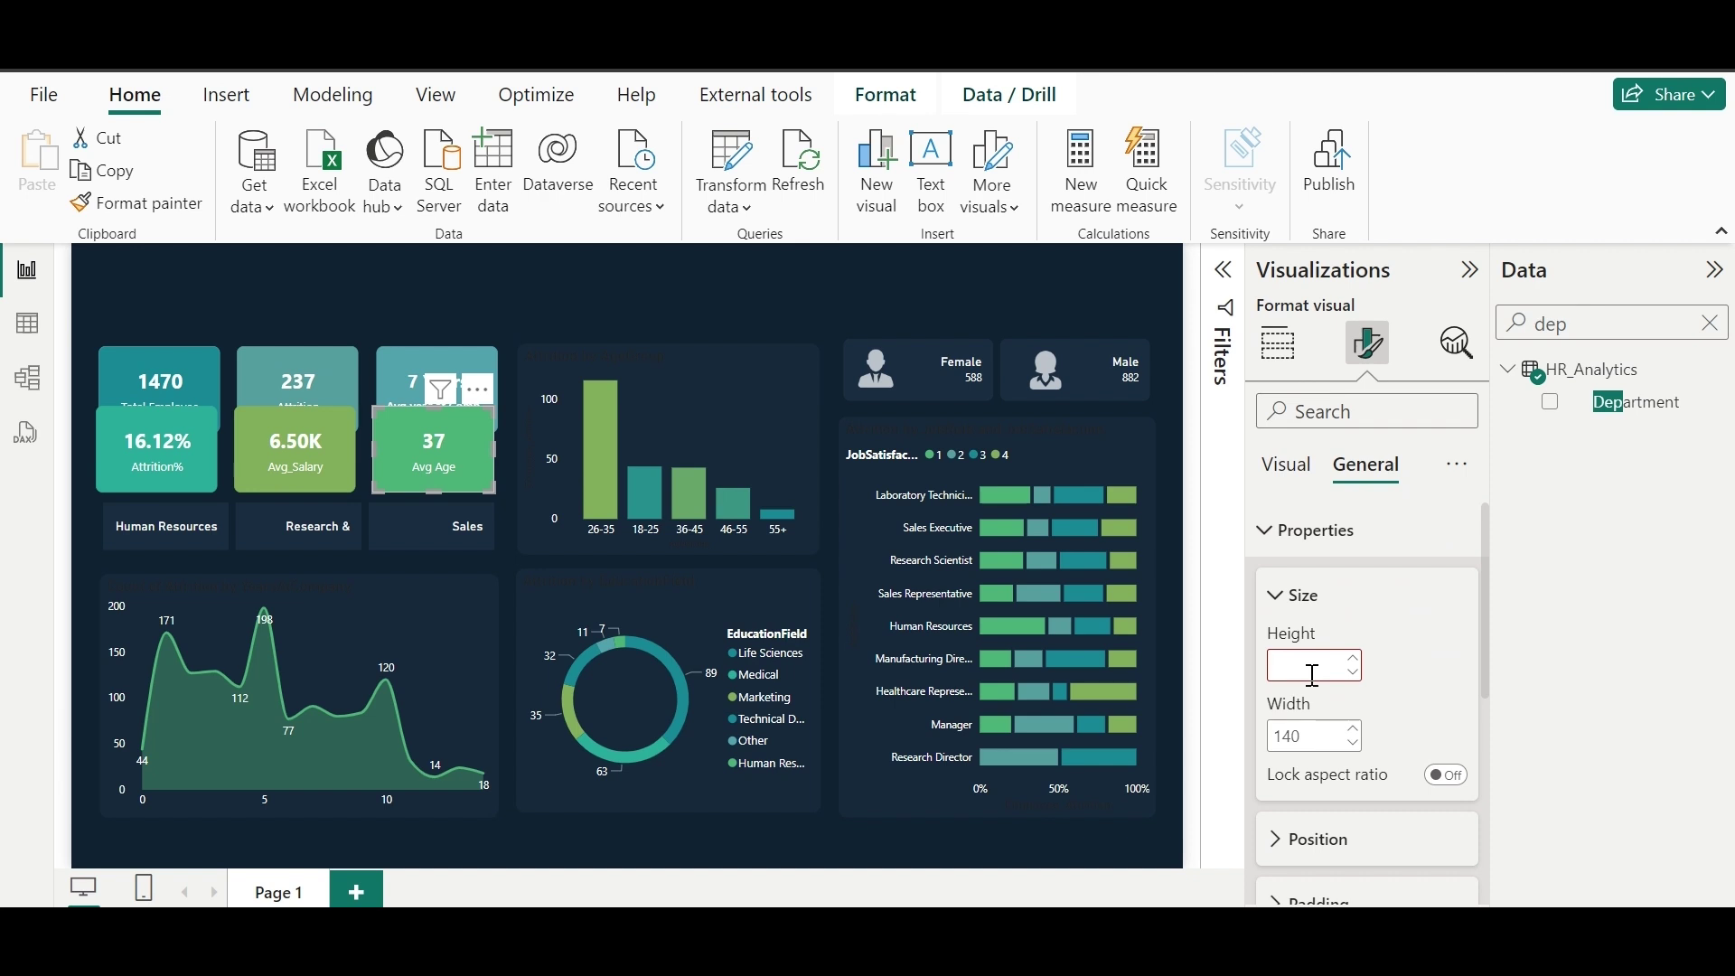
text(80)
drag(437, 449, 438, 456)
Step: Set the 7 Years card's height to 80, and finally reduce both it and the Avg Age card to a height of 75
double_click(1305, 665)
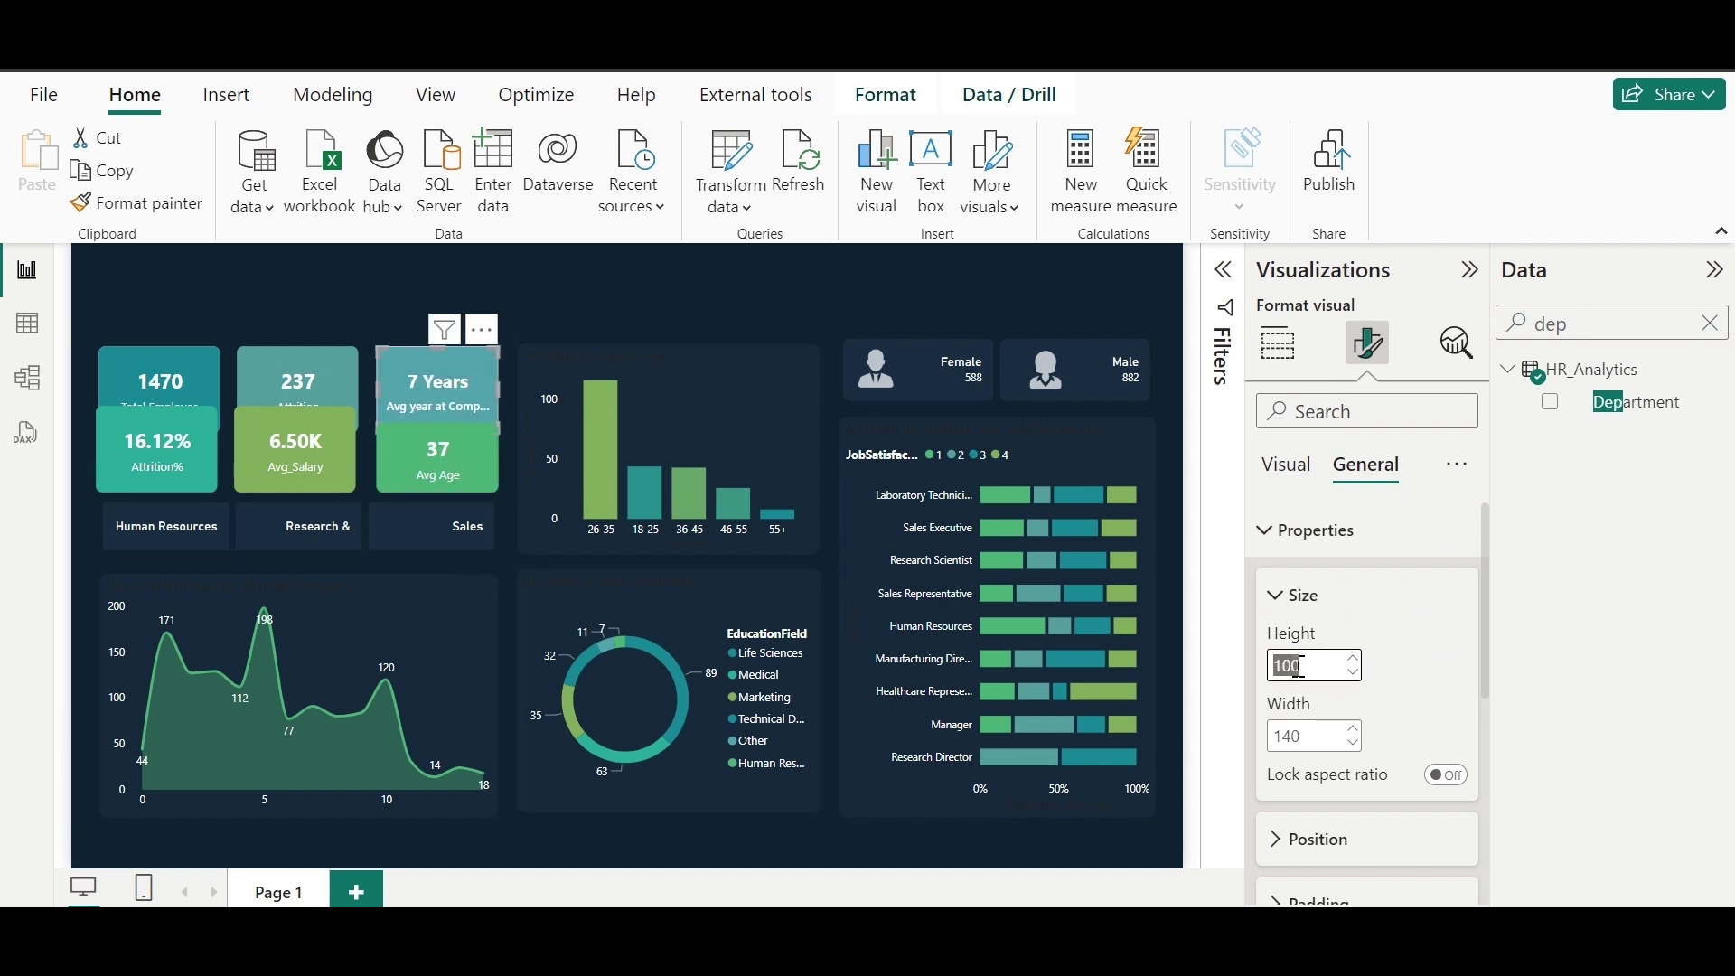
text(80)
key(Return)
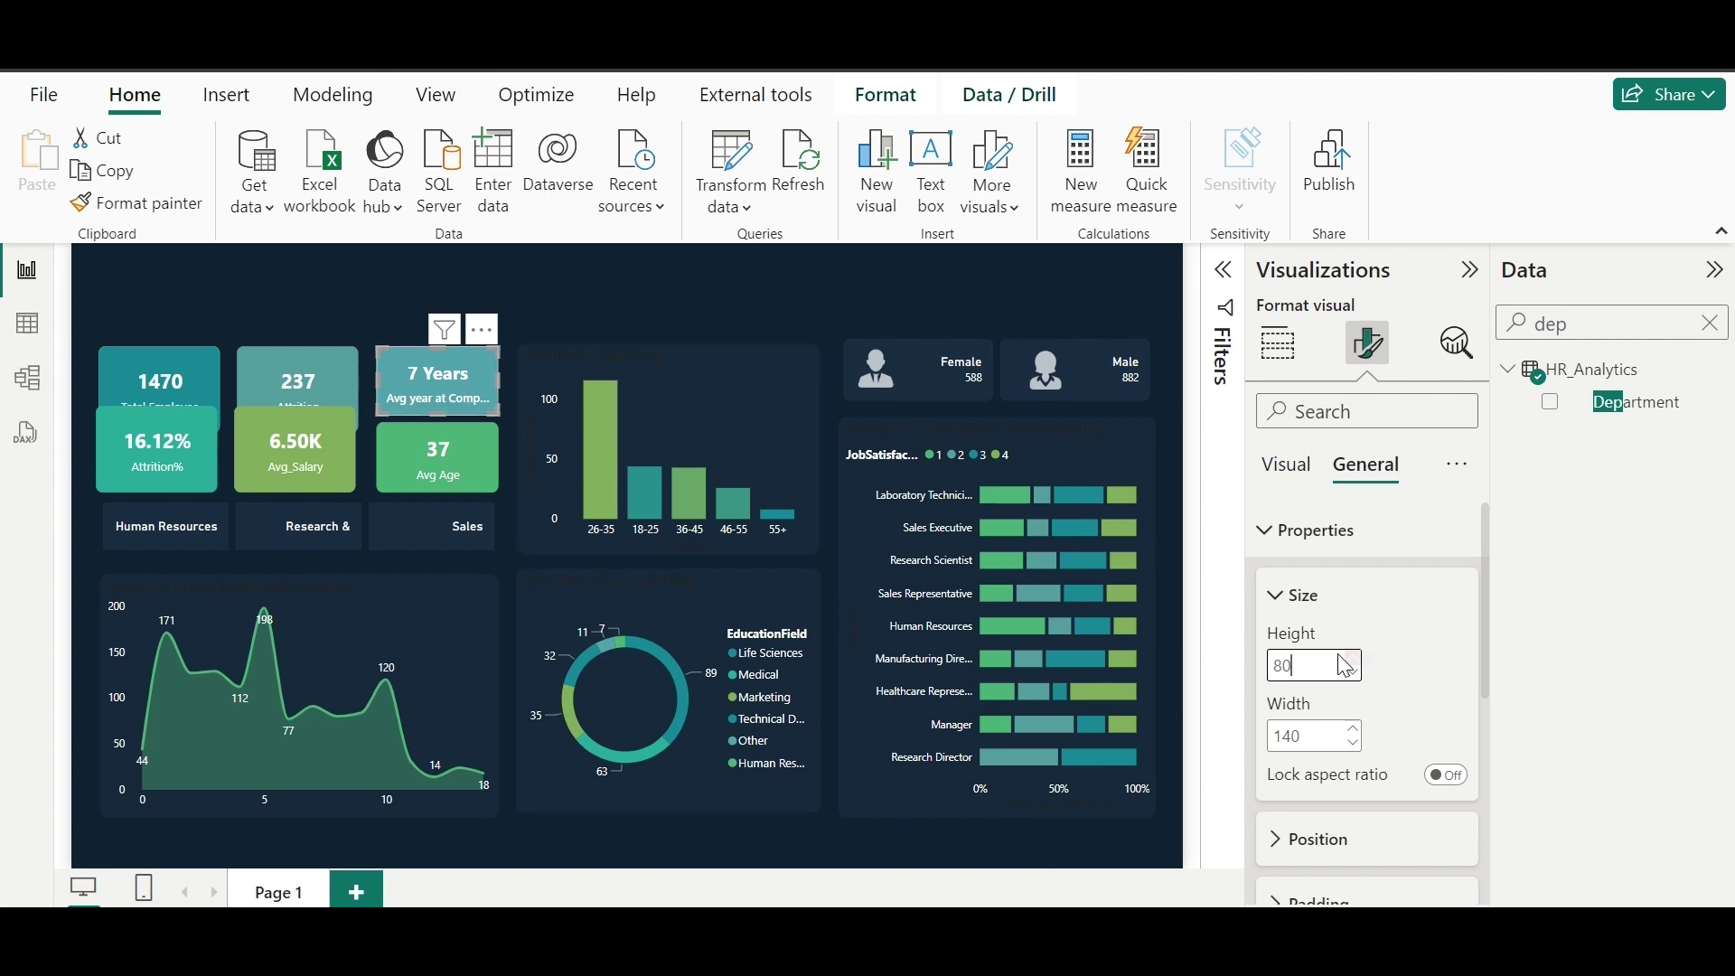
click(439, 457)
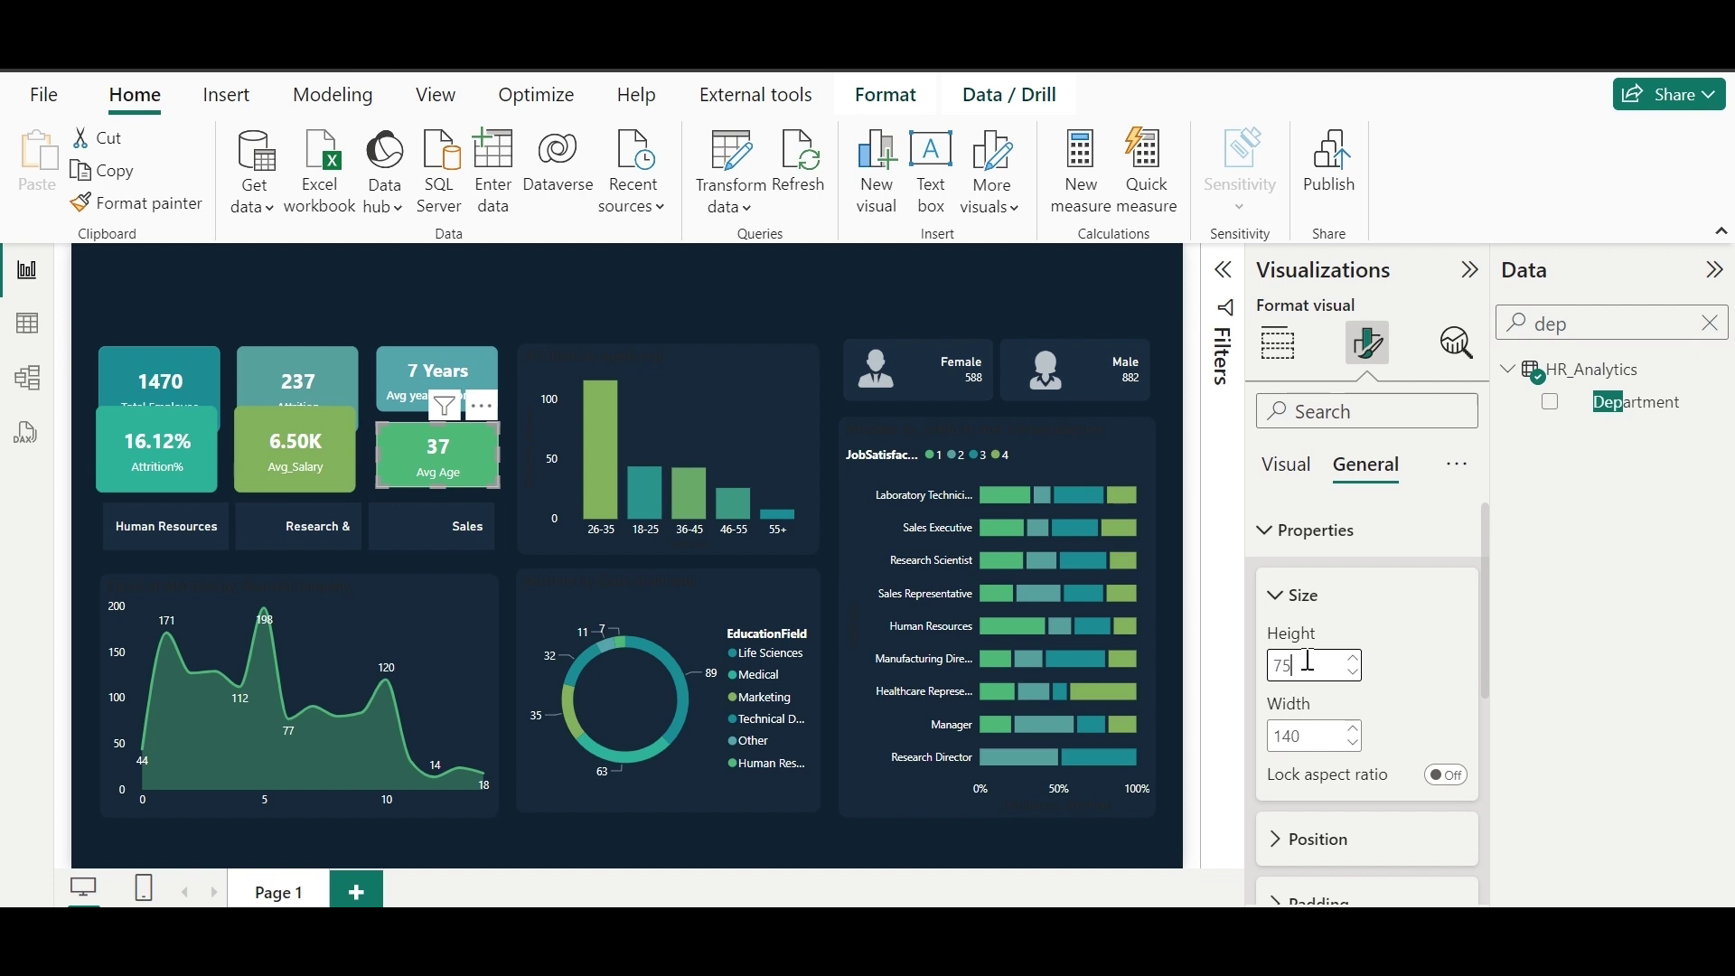
Step: Set the height of the Attrition and Avg_Salary cards to 75 and align Avg_Salary beneath the Attrition card
click(334, 356)
double_click(1319, 665)
text(75)
key(Return)
click(312, 465)
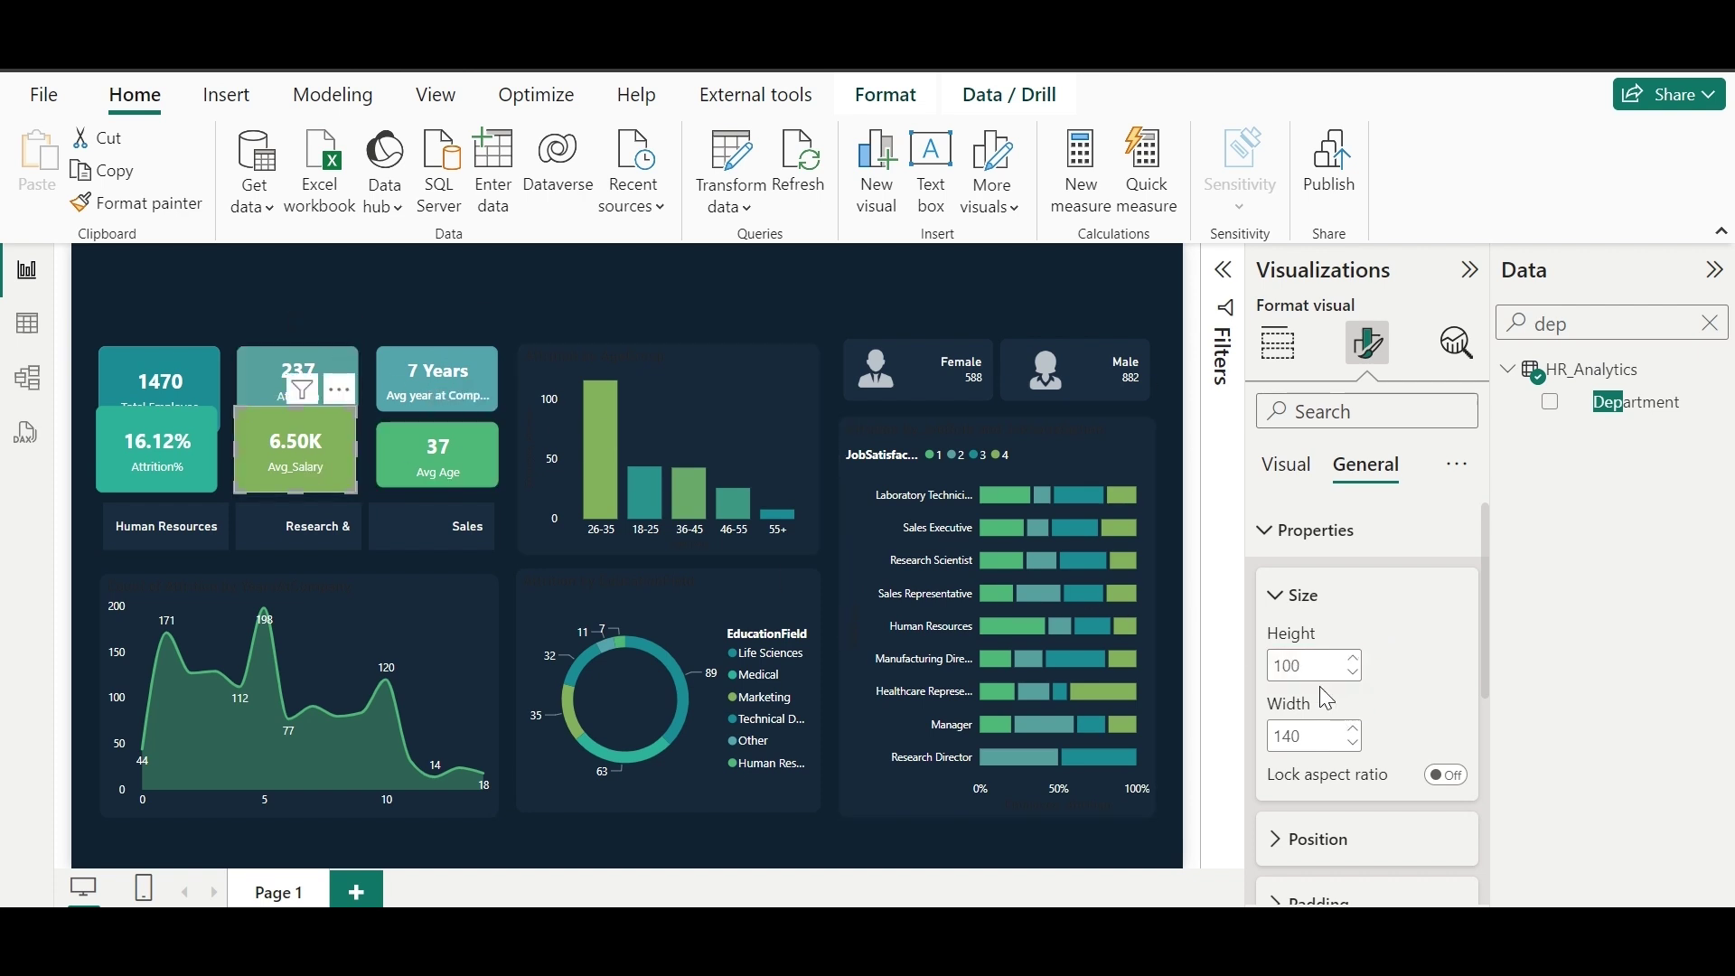
text(75)
key(Return)
drag(300, 430, 312, 459)
Step: Set the height of the Total Employee and Attrition% cards to 75 and move Attrition% down beneath Total Employee
right_click(134, 361)
click(134, 362)
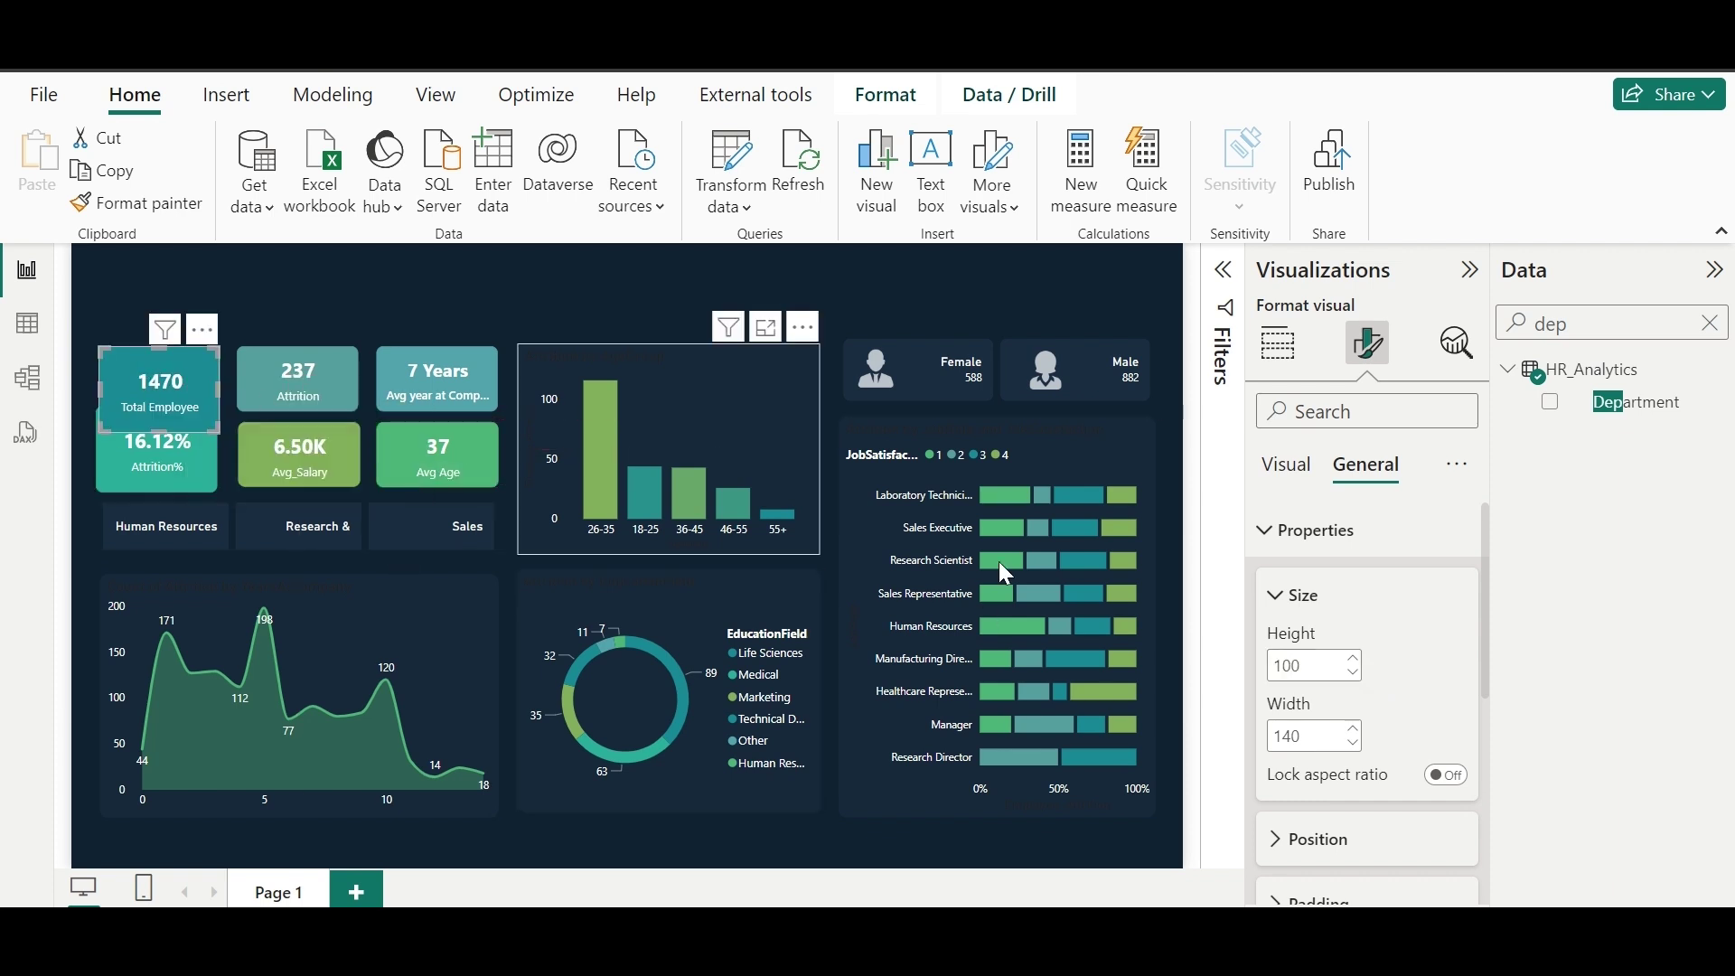
text(5)
key(Return)
click(155, 452)
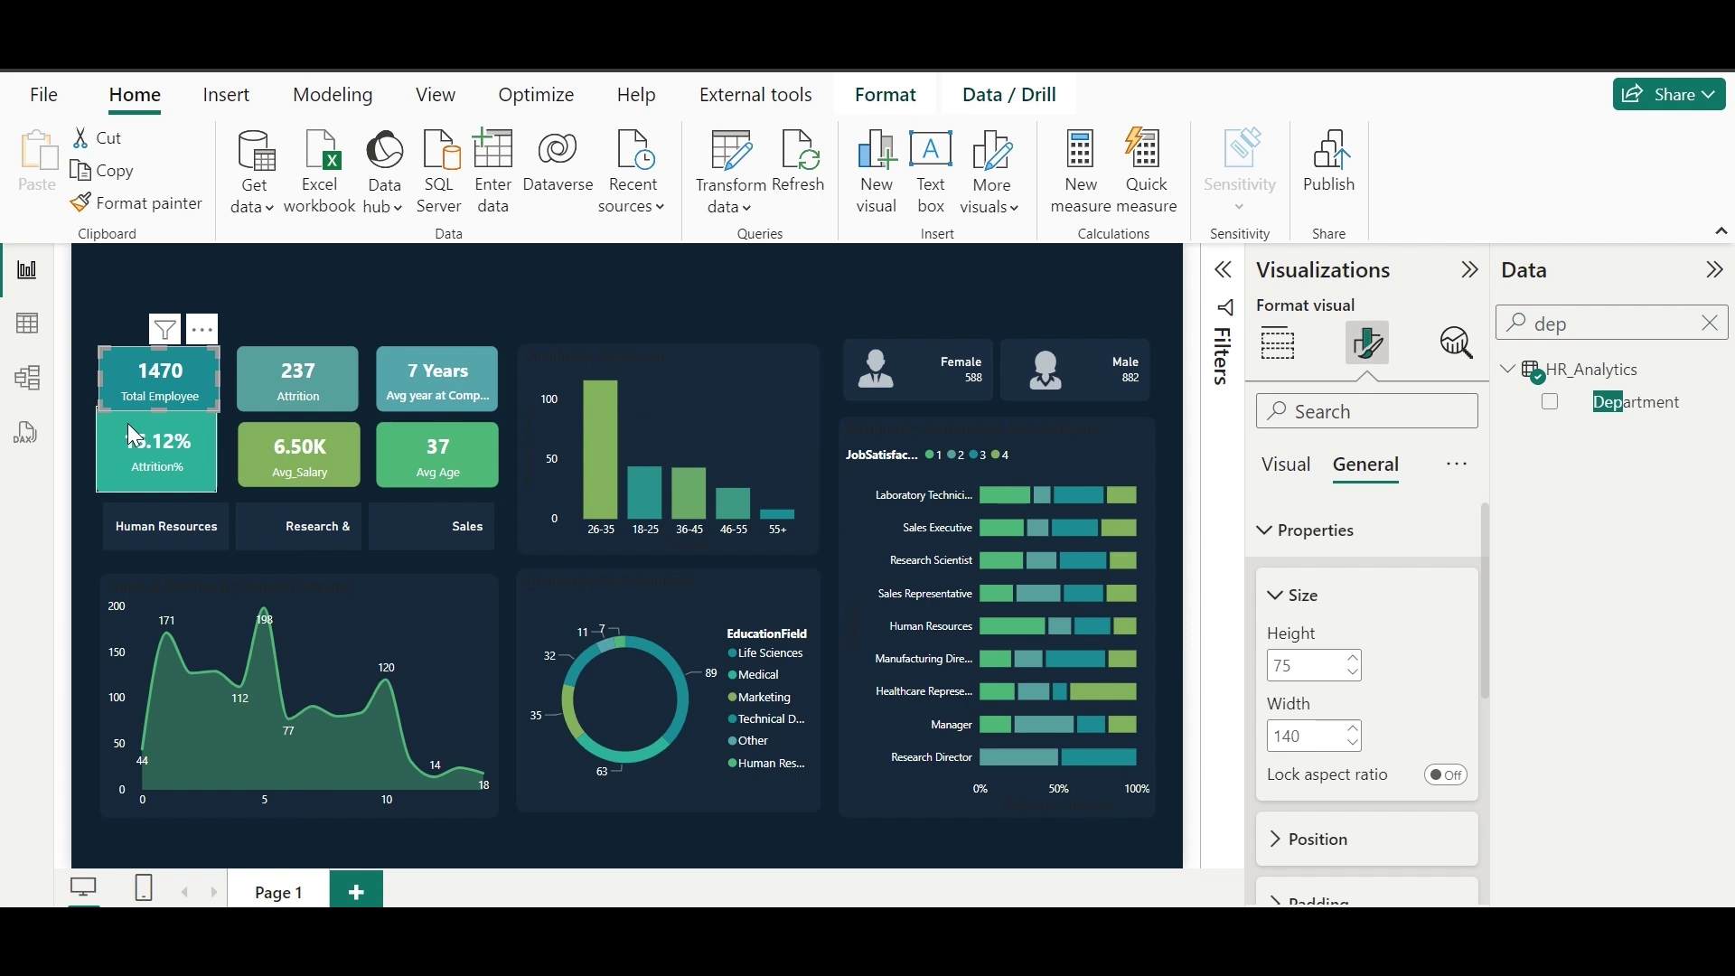
click(1305, 665)
text(75)
key(Return)
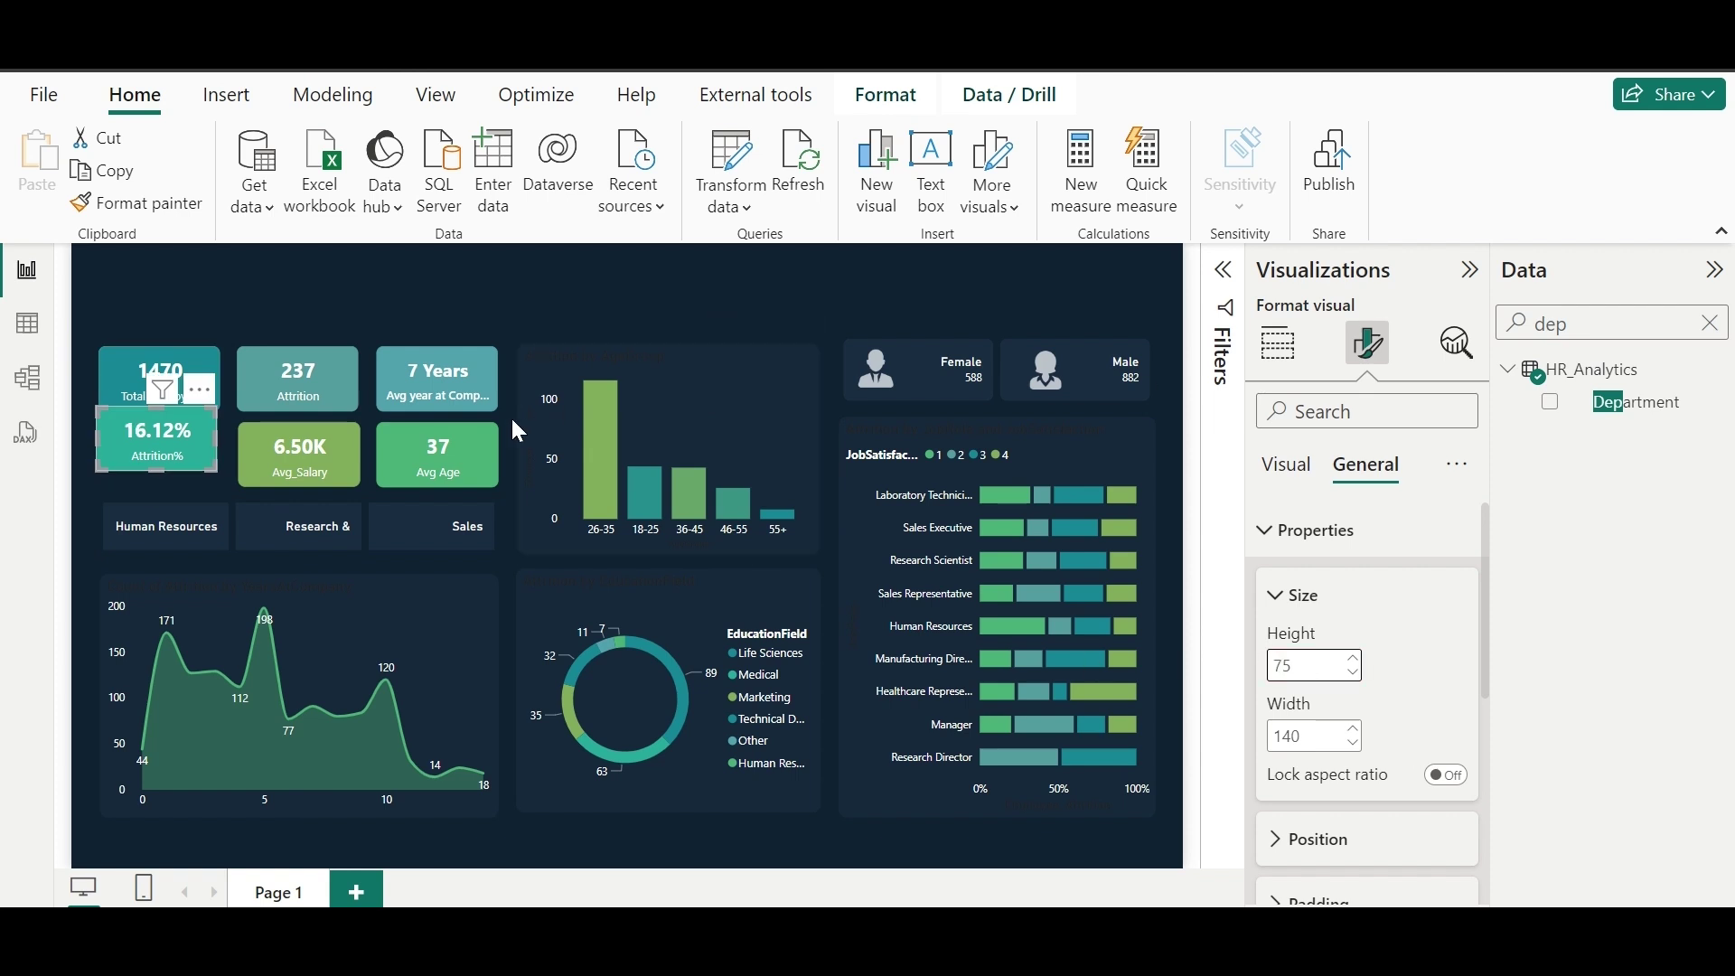
drag(187, 433, 175, 454)
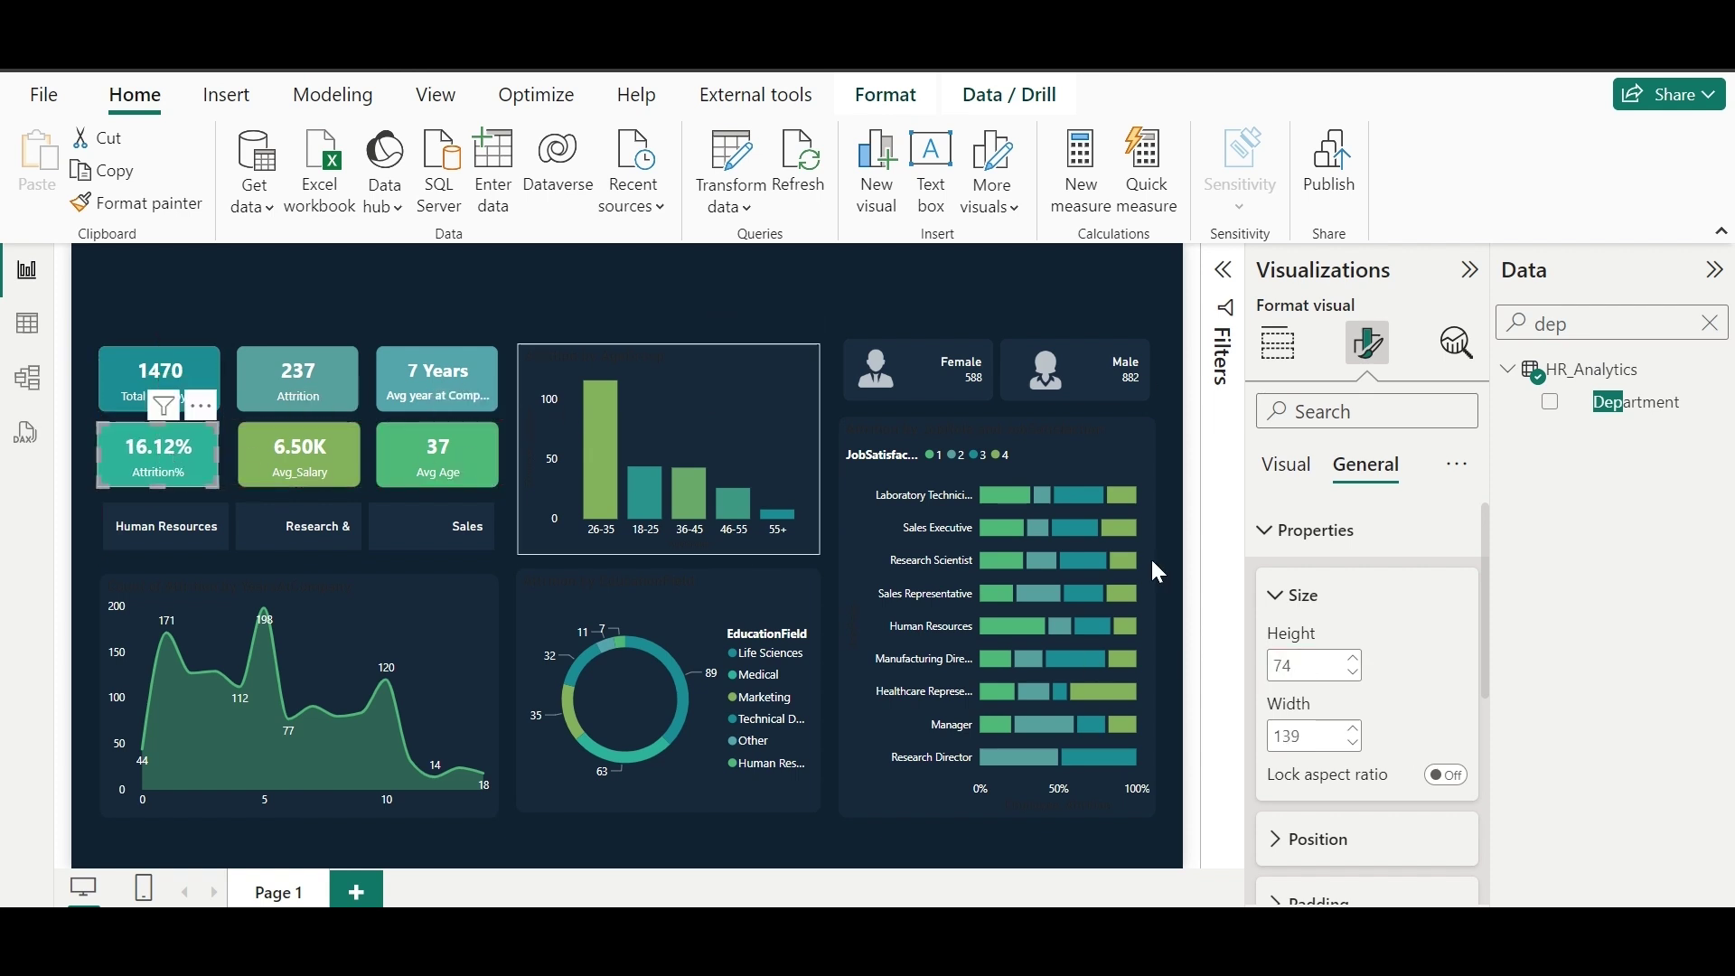
Step: Center the callout values horizontally in the Department slicer's buttons
click(363, 515)
click(1286, 463)
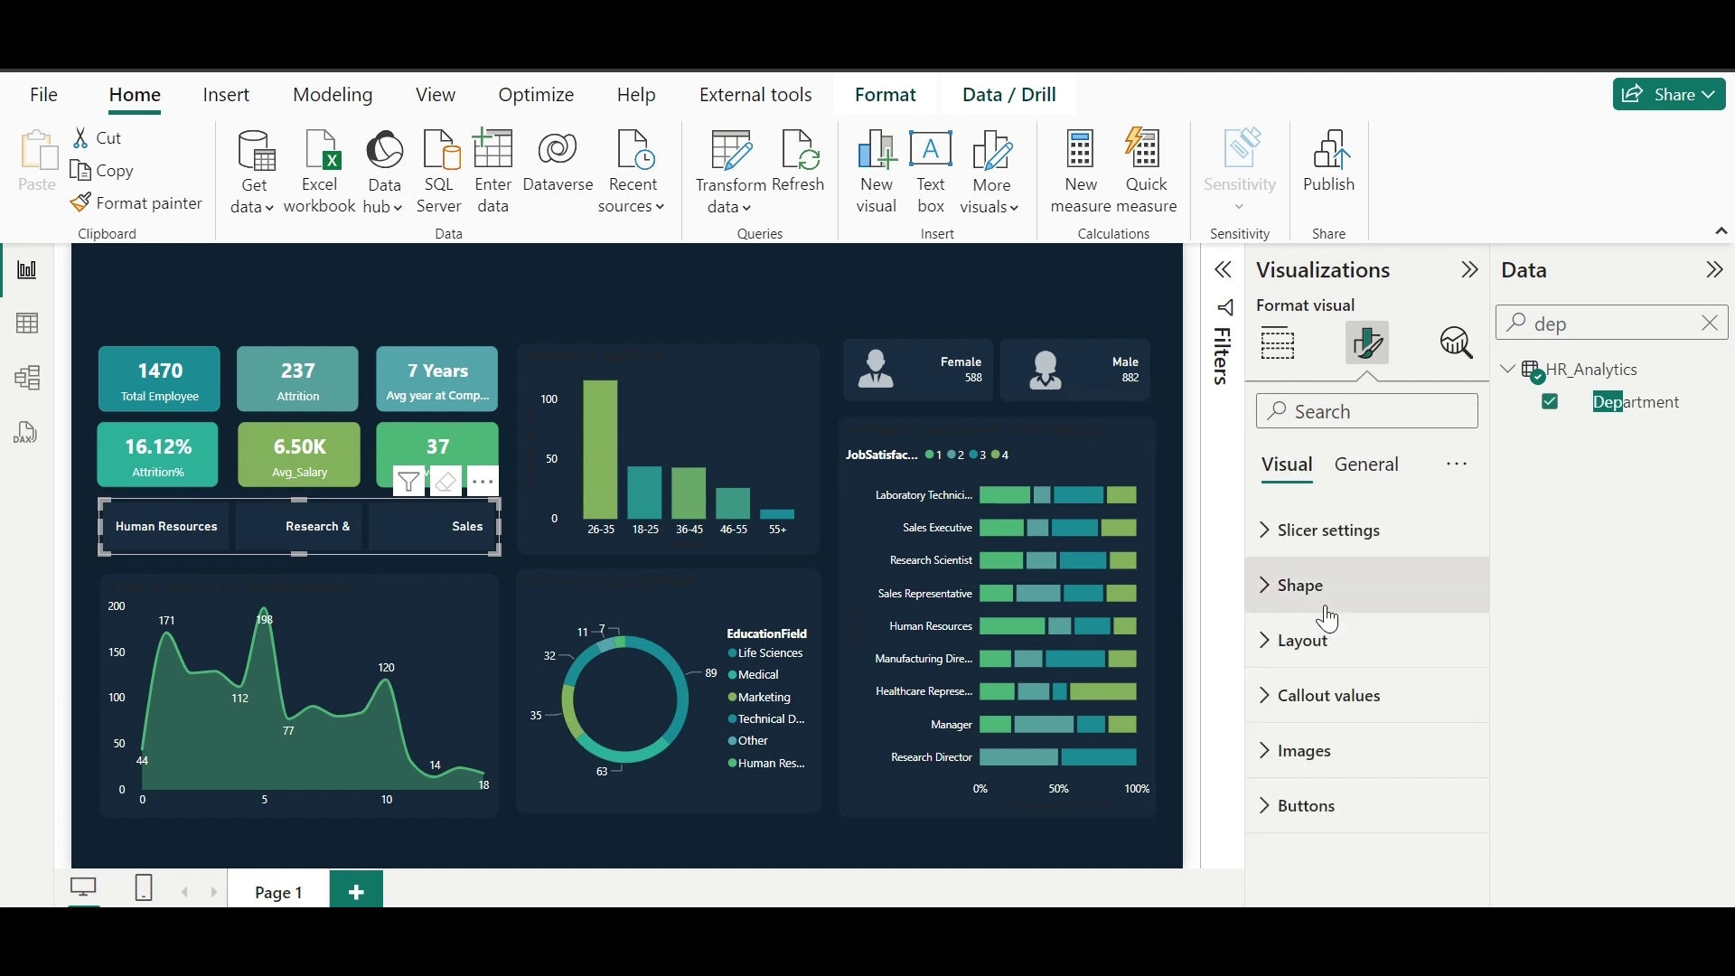
click(1312, 696)
scroll(1325, 703, down, 1)
click(1320, 864)
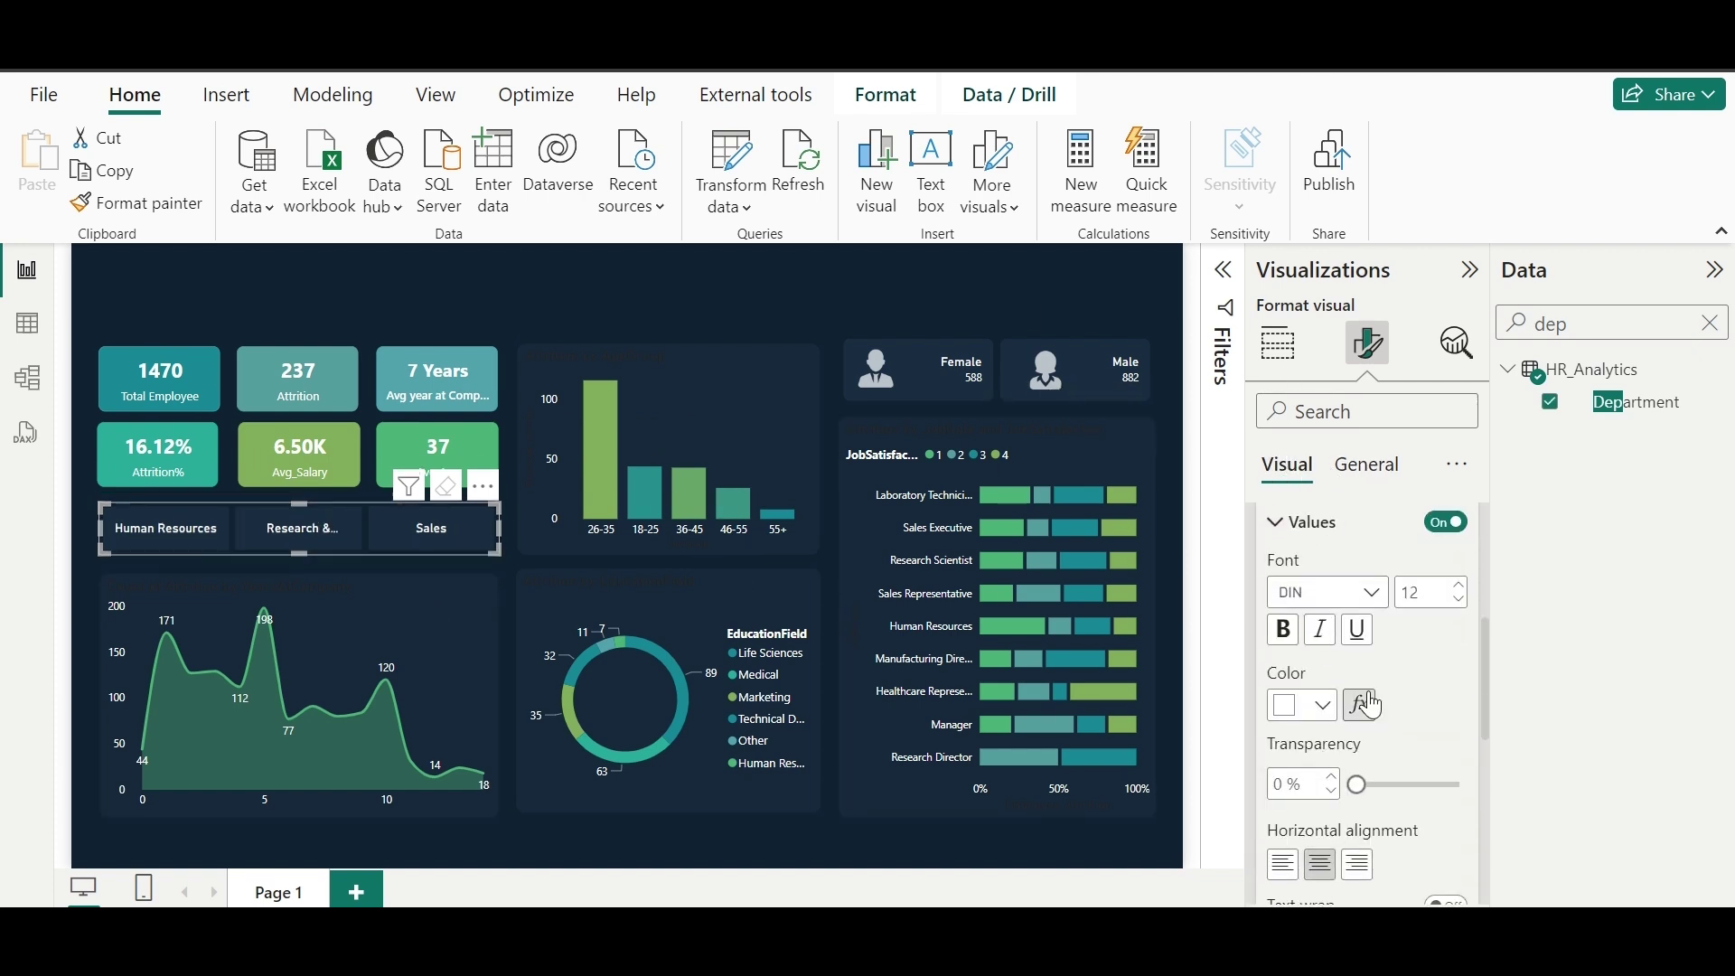
Step: Change the Department slicer's button shape to Rounded Rectangle
scroll(1362, 701, down, 3)
scroll(1347, 624, up, 8)
click(1325, 581)
click(1346, 677)
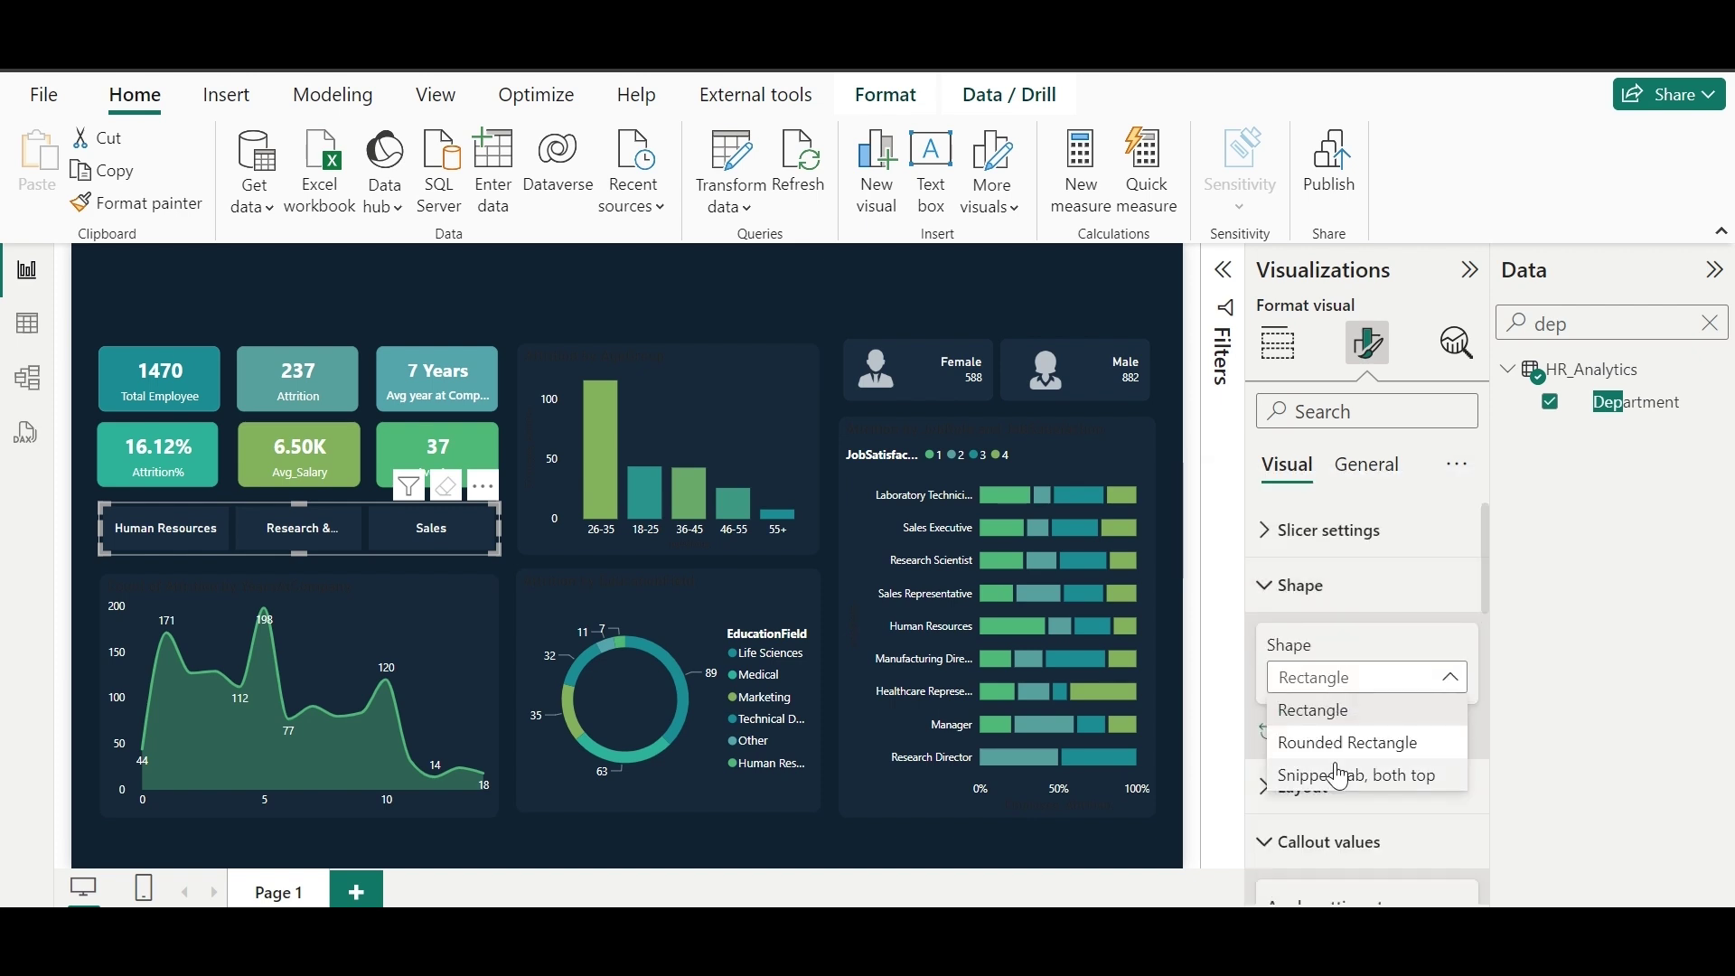
click(1314, 740)
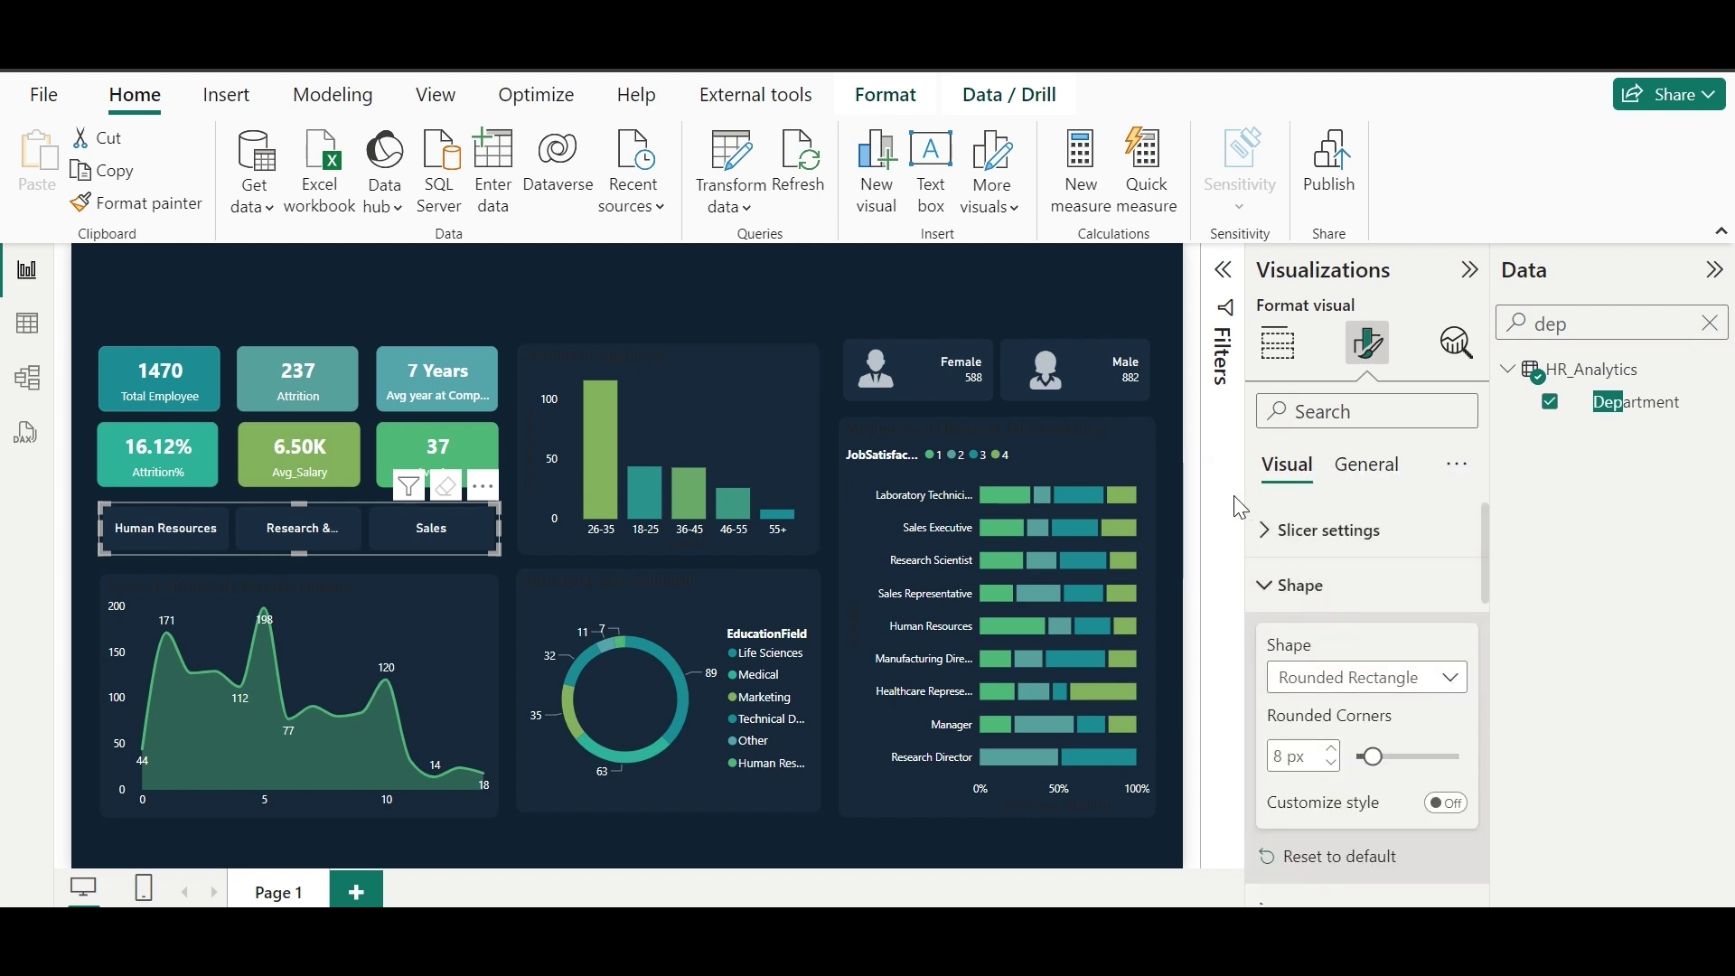
click(1199, 495)
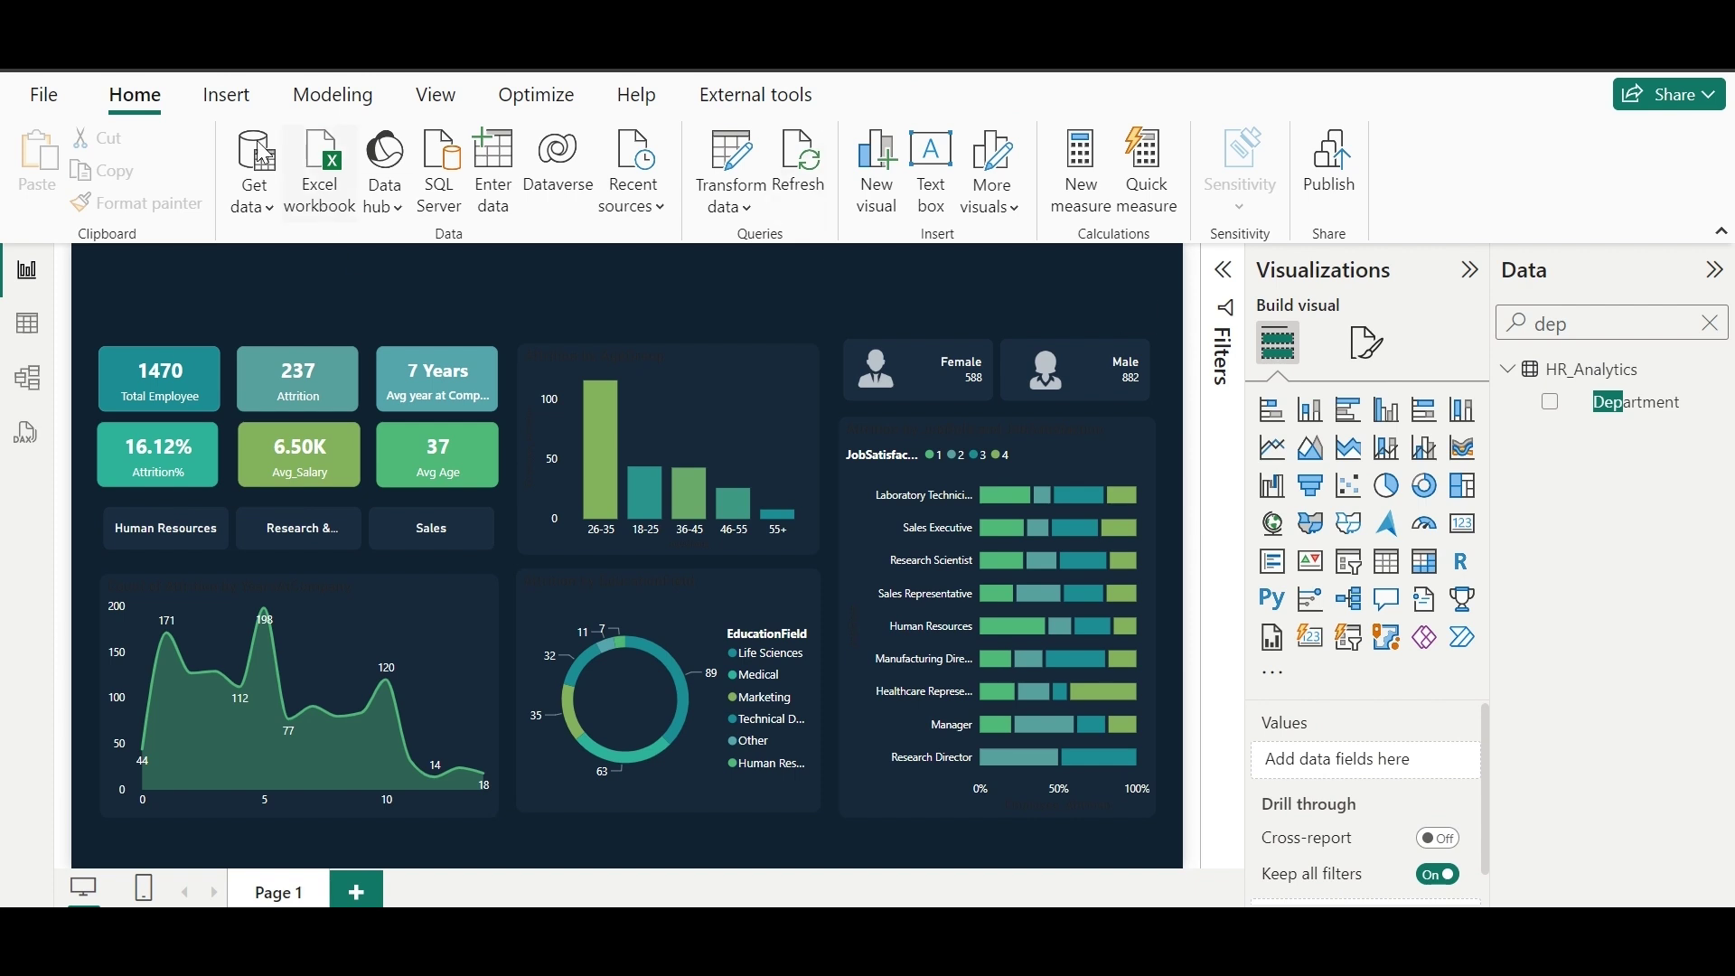
Step: Insert a text box, fit it into the empty strip above the KPI cards and turn off its background
click(222, 97)
click(842, 185)
drag(155, 327, 99, 271)
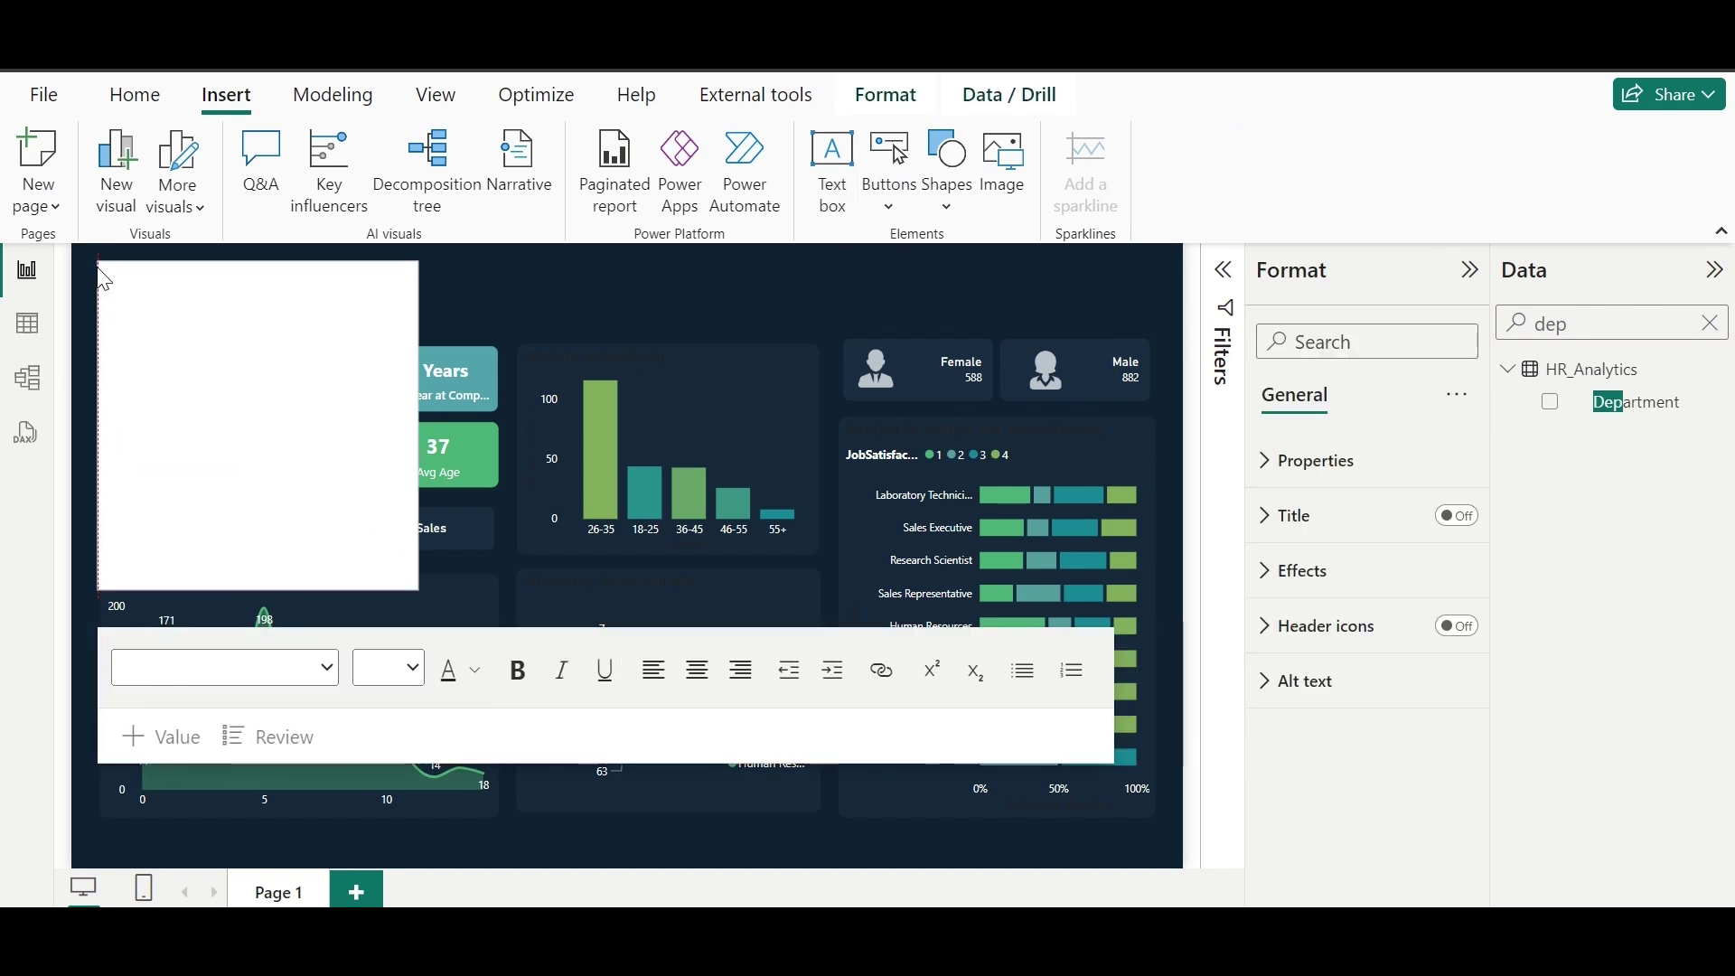
drag(419, 589, 592, 335)
click(1410, 578)
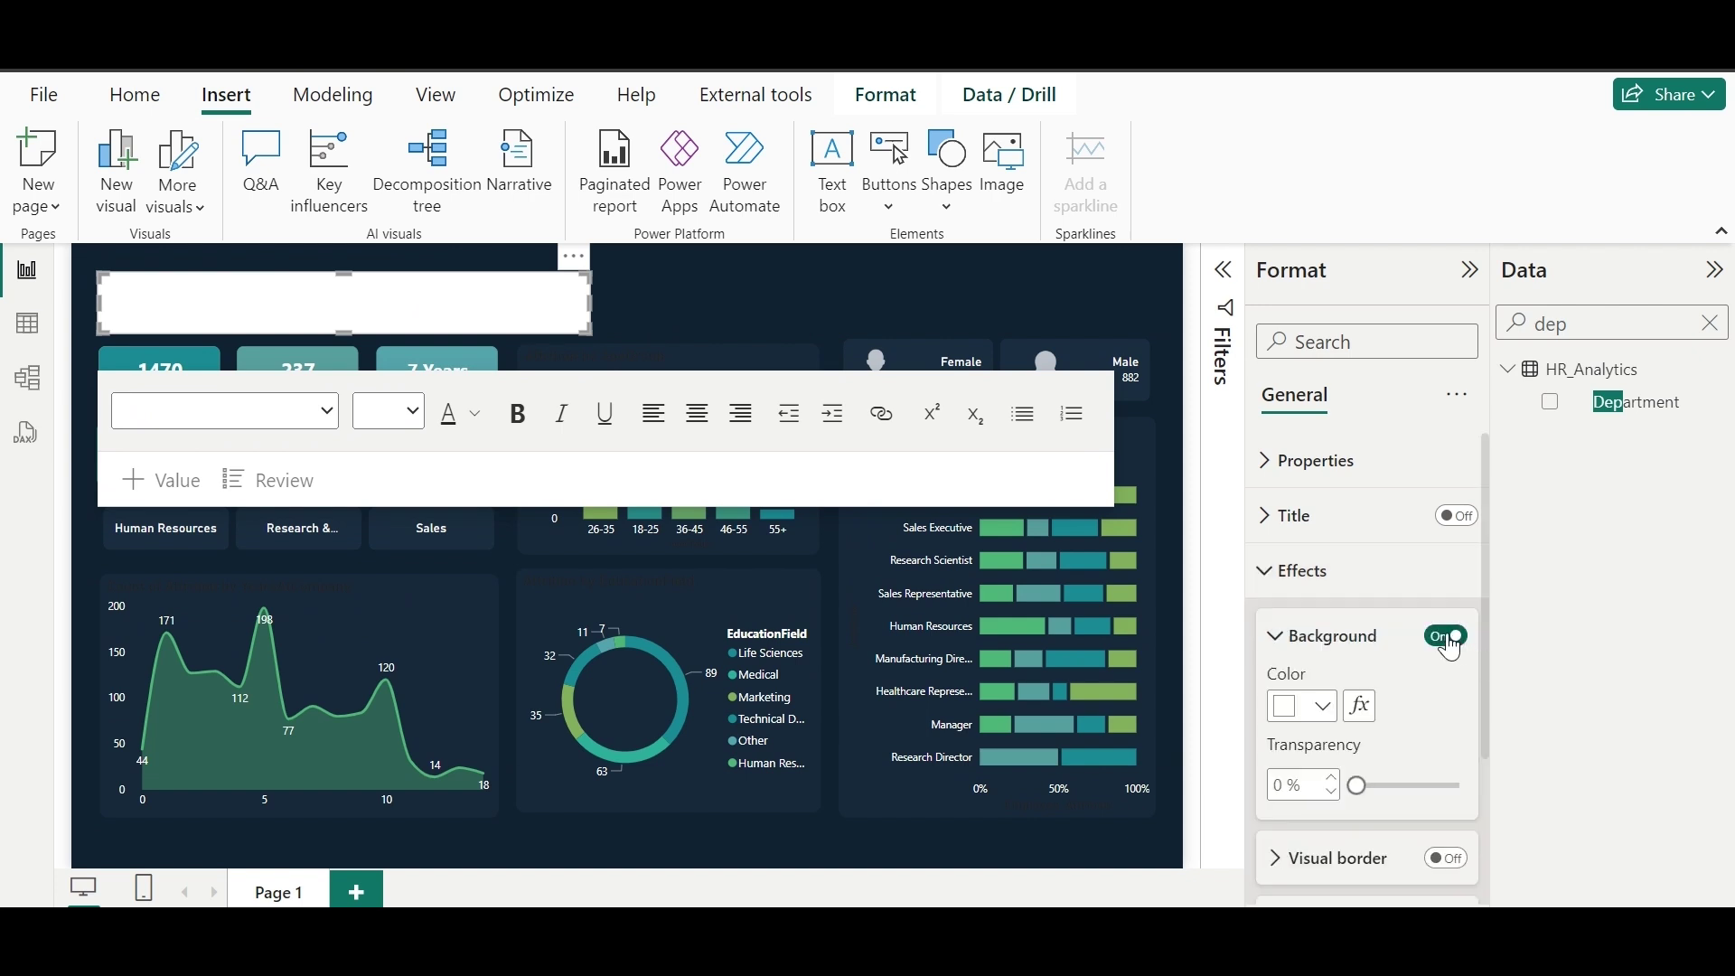
click(1449, 636)
Step: Enter the title HR ANALYTICS DASHBOARD in the text box, entirely in capitals, in white Segoe (Bold) at size 24
click(271, 310)
text(HR ANALYTICS Dashboard)
click(445, 301)
key(Delete)
key(Delete)
text(AS)
key(Right)
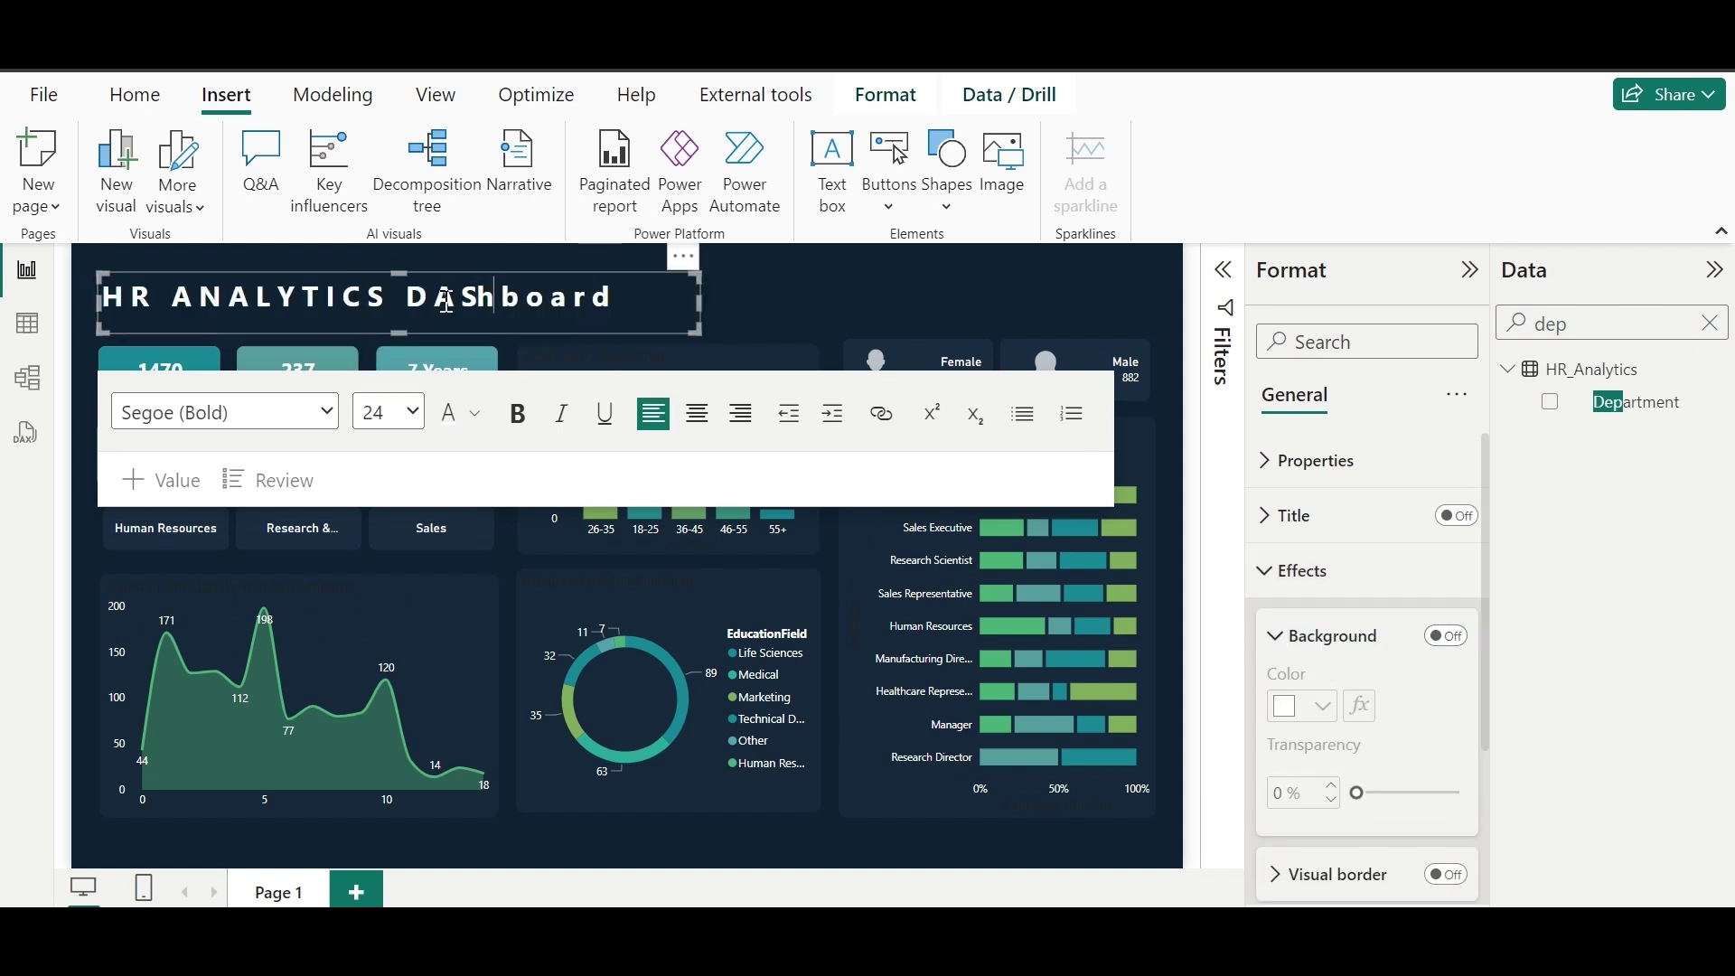
key(BackSpace)
text(h)
key(BackSpace)
text(H)
key(Delete)
text(B)
key(Delete)
text(OA)
key(Delete)
text(R)
key(Delete)
text(D)
Step: Reduce the whole dashboard title's font size, trying 18 and settling on 20
key(ctrl+a)
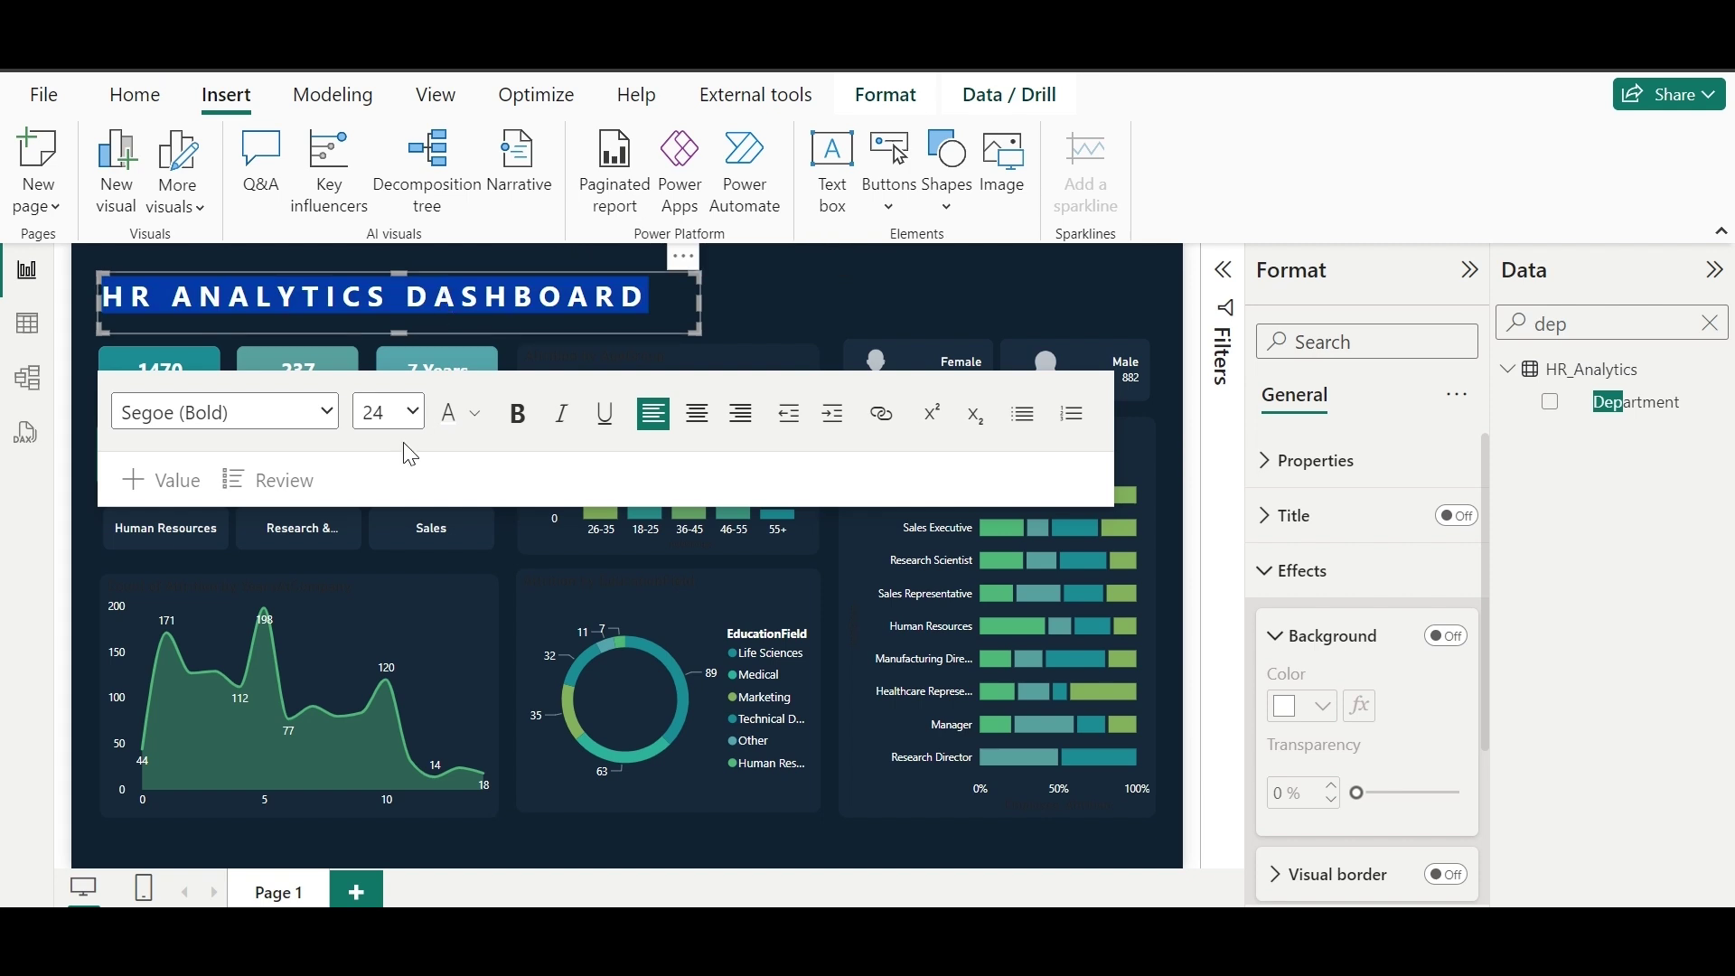
click(411, 412)
click(387, 660)
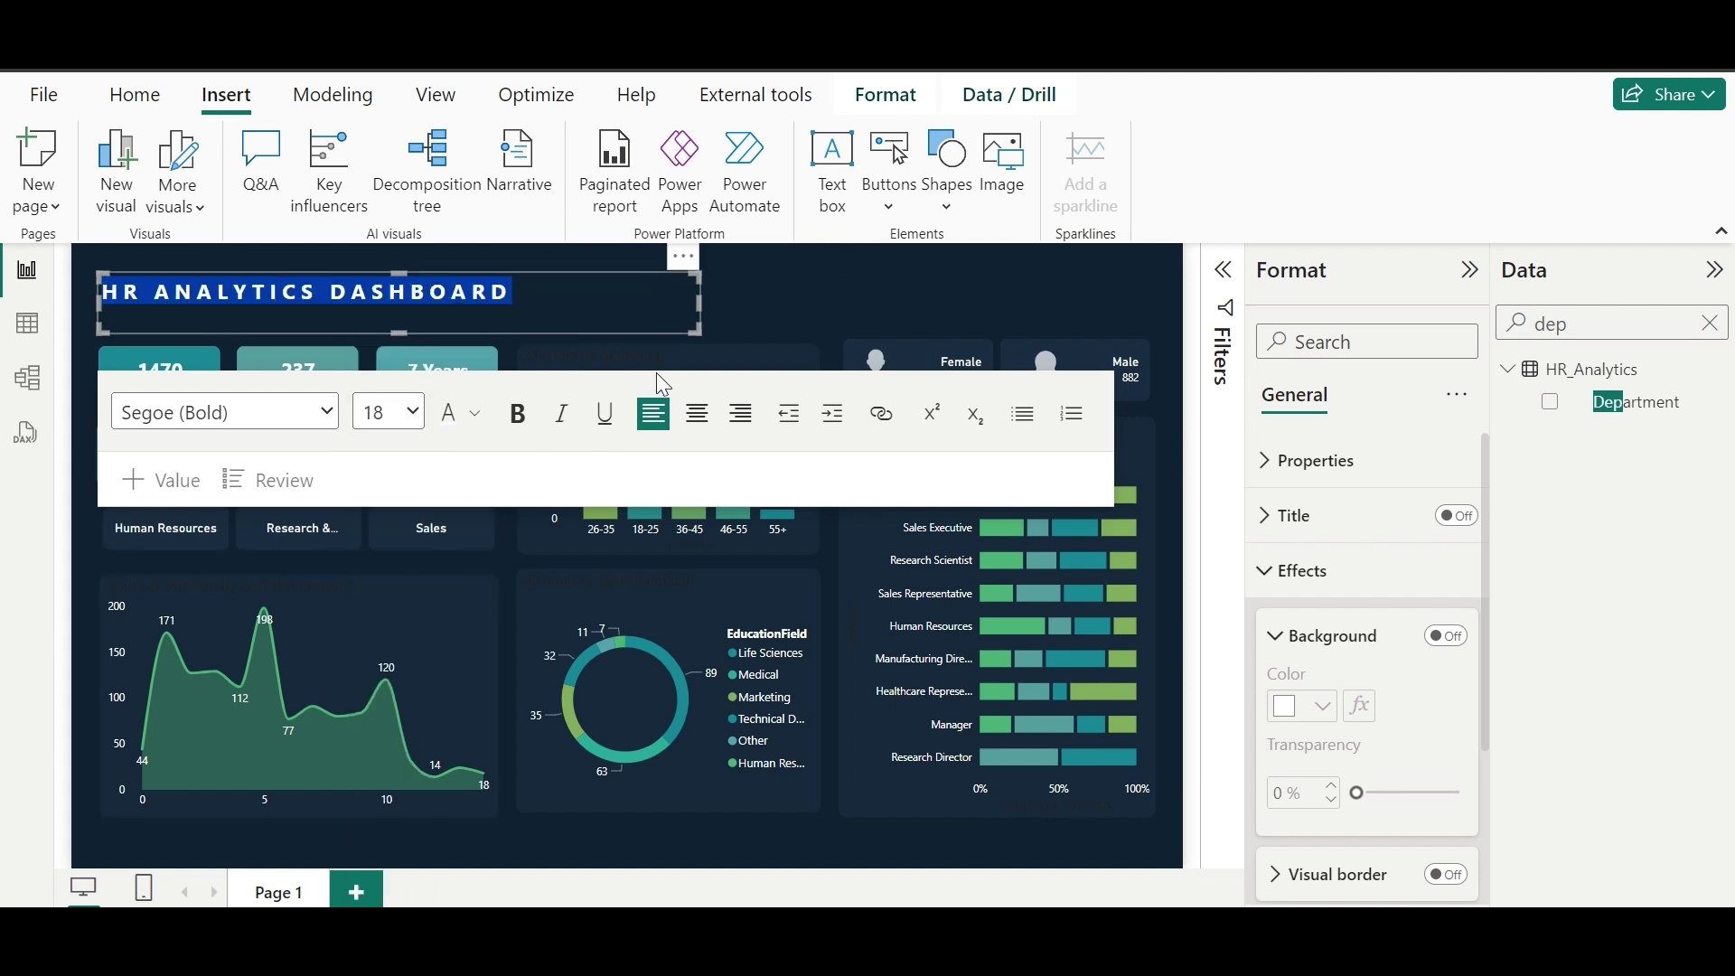
click(413, 412)
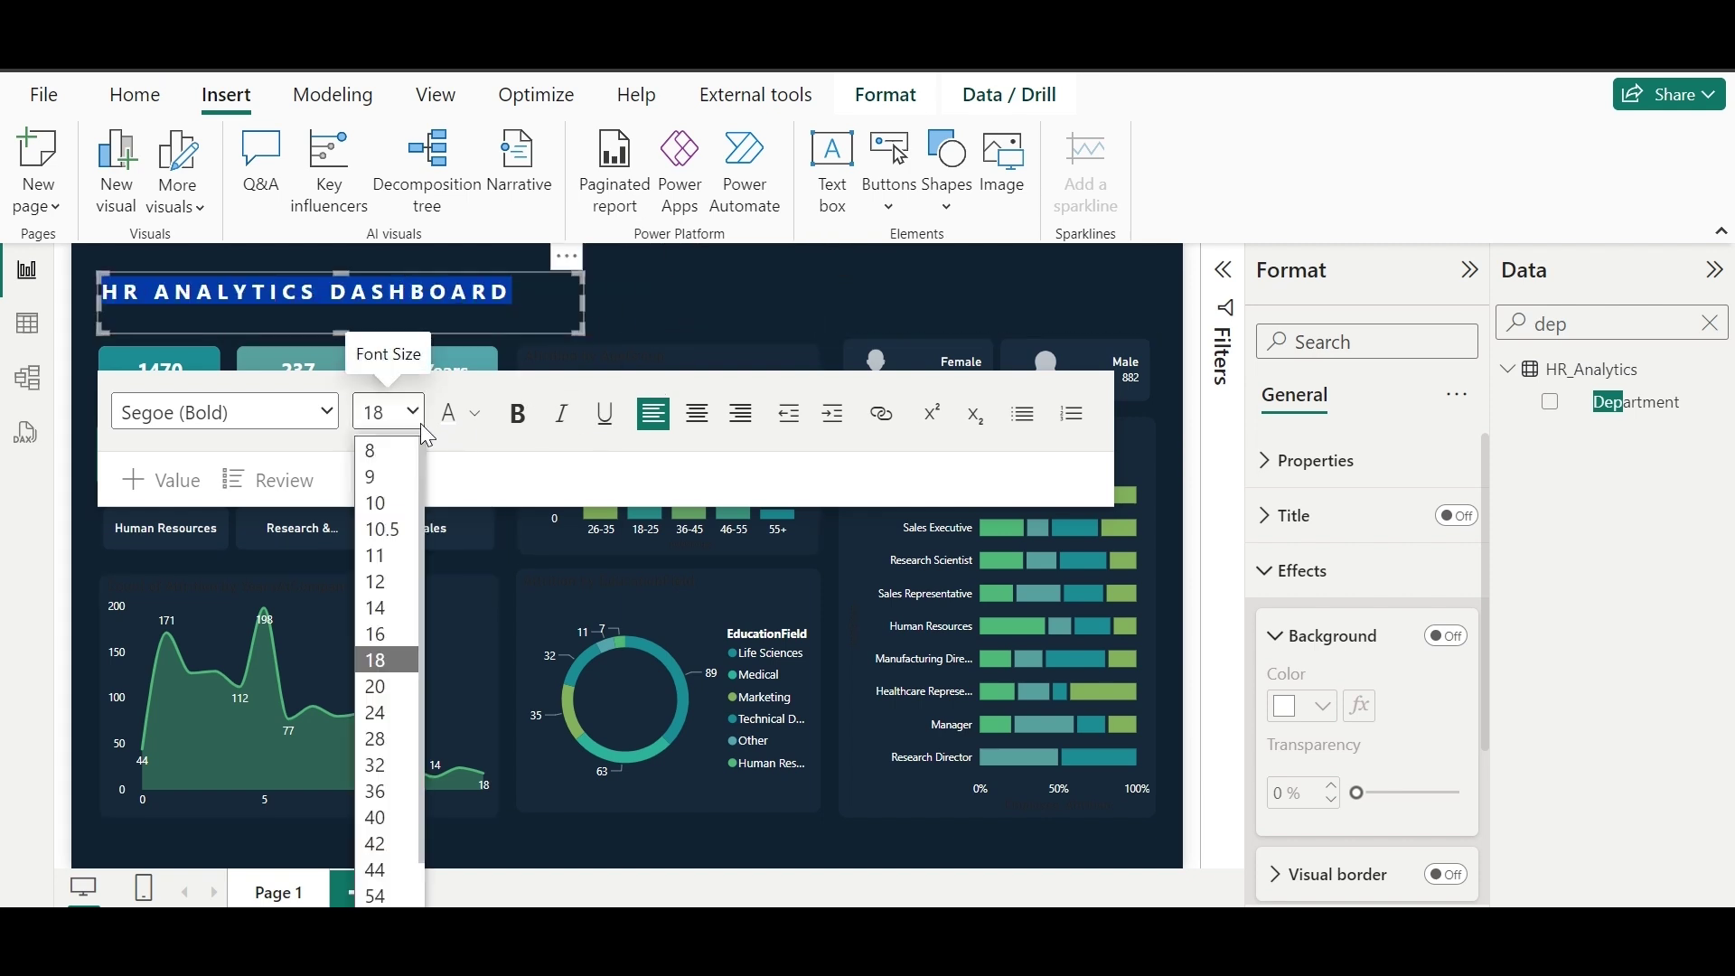
click(387, 687)
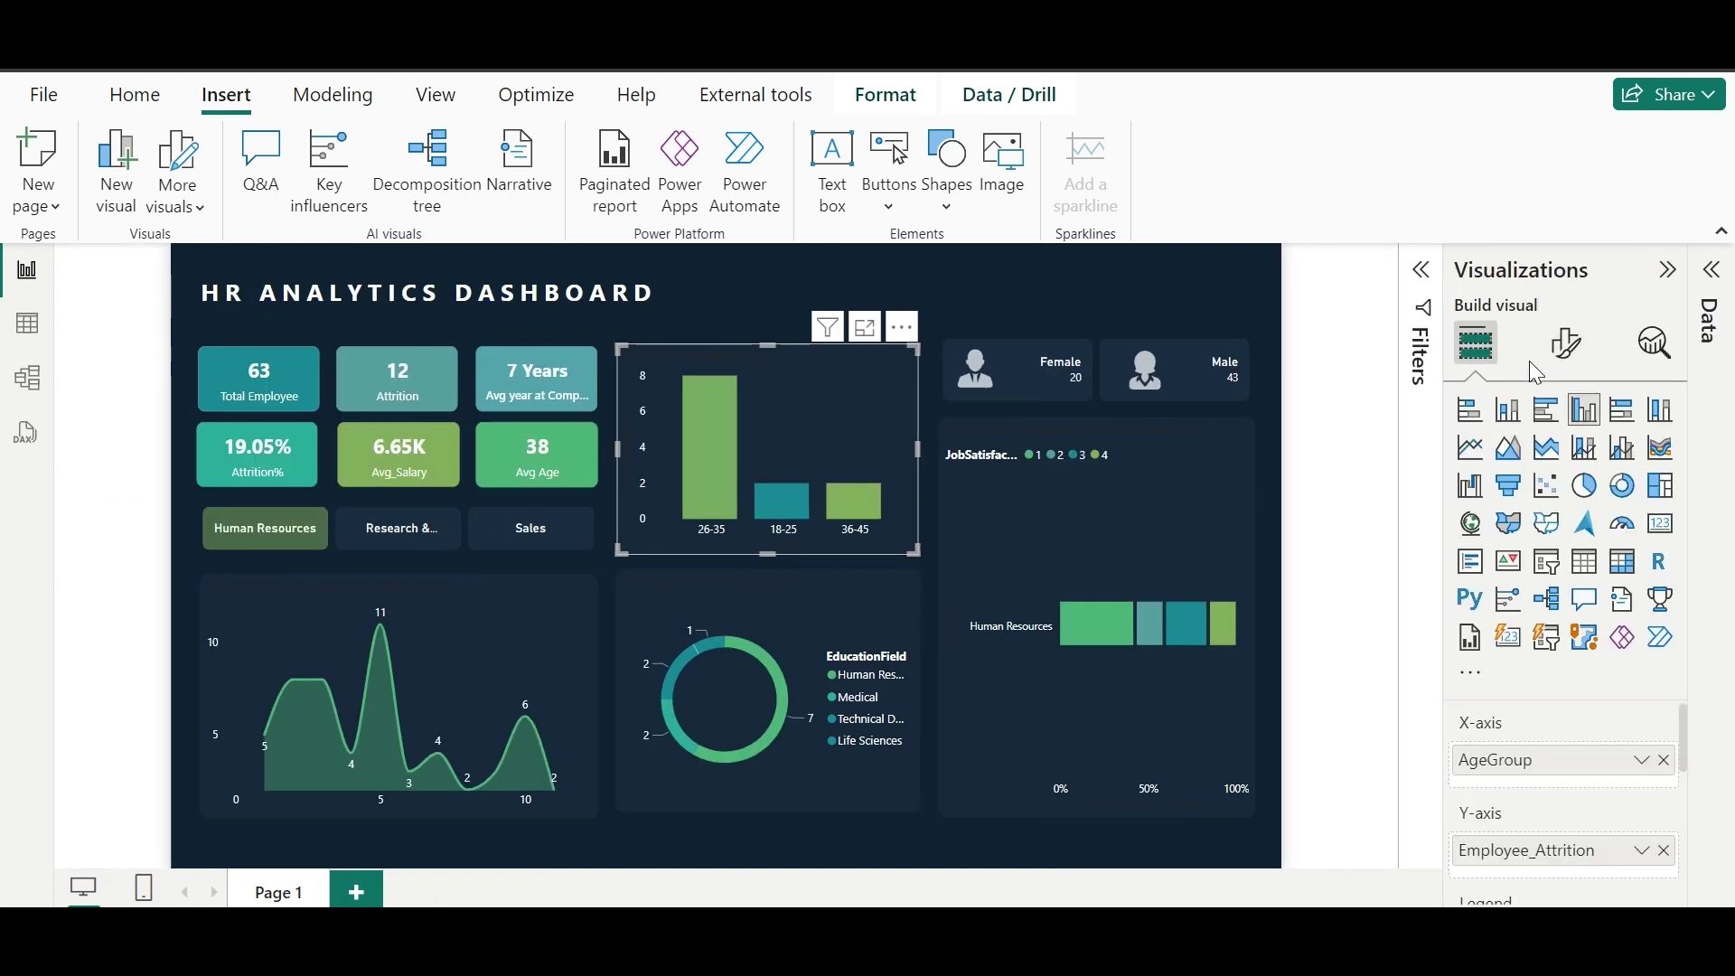
Step: Turn on data labels for the age group attrition column chart
click(1576, 343)
scroll(1576, 686, down, 1)
click(1657, 845)
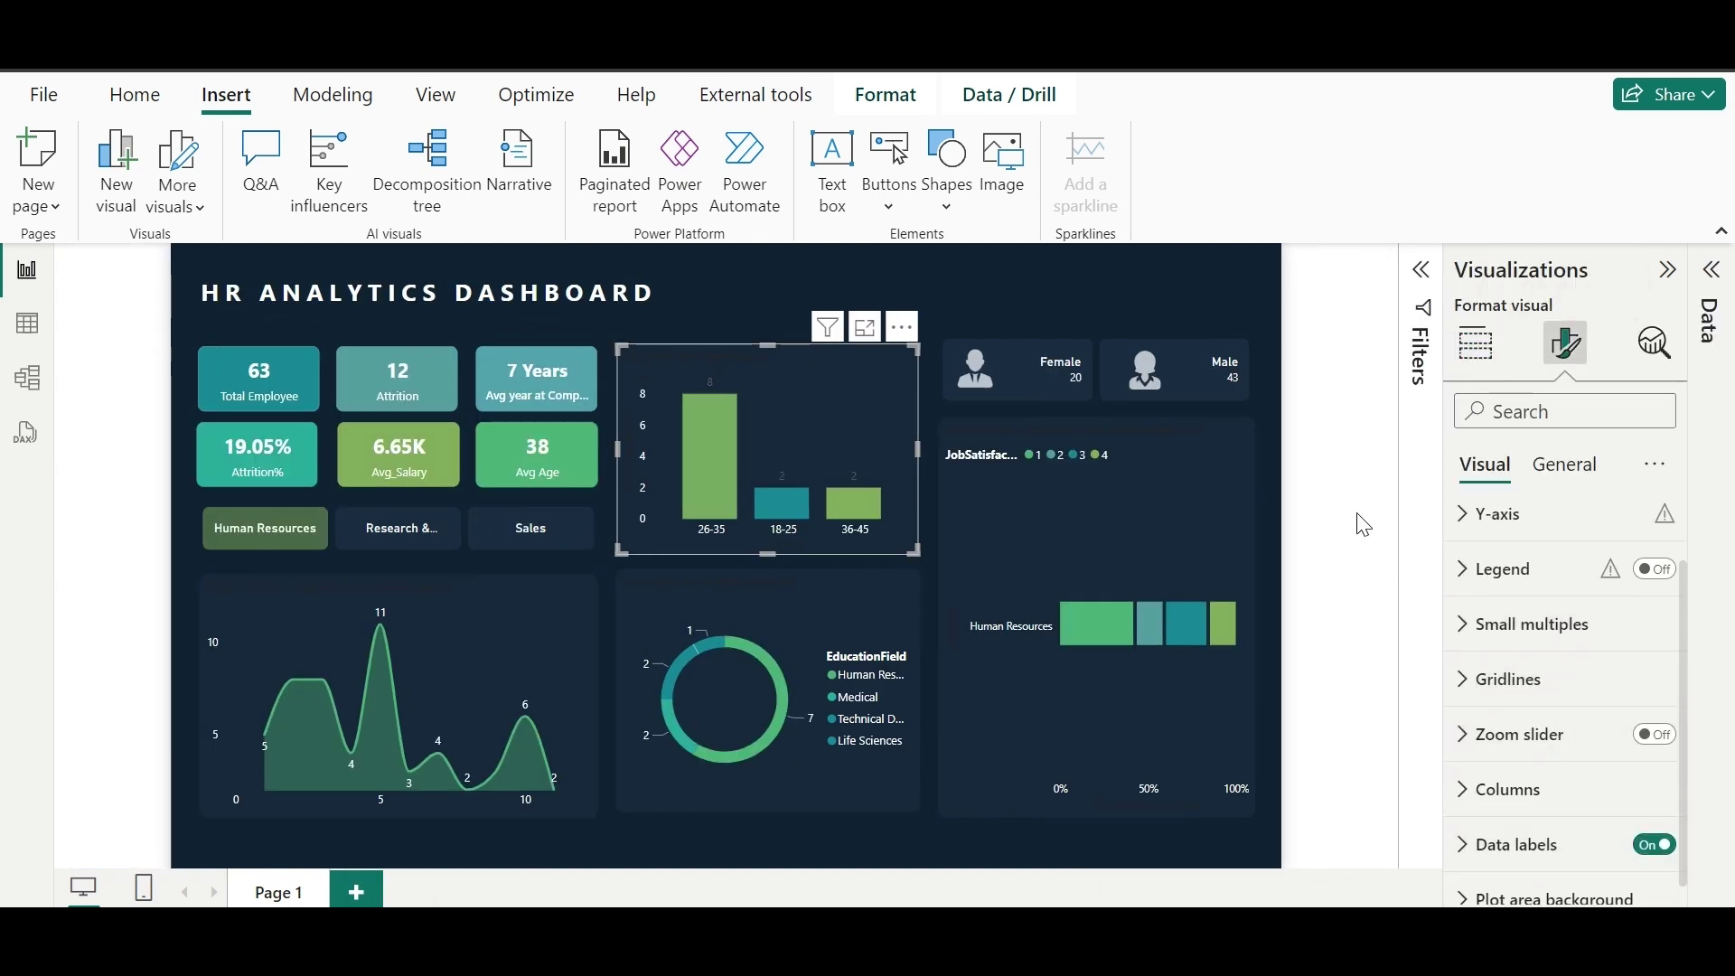
Step: Set the data label value colour of the age group attrition column chart to white
click(1554, 853)
scroll(1528, 759, down, 3)
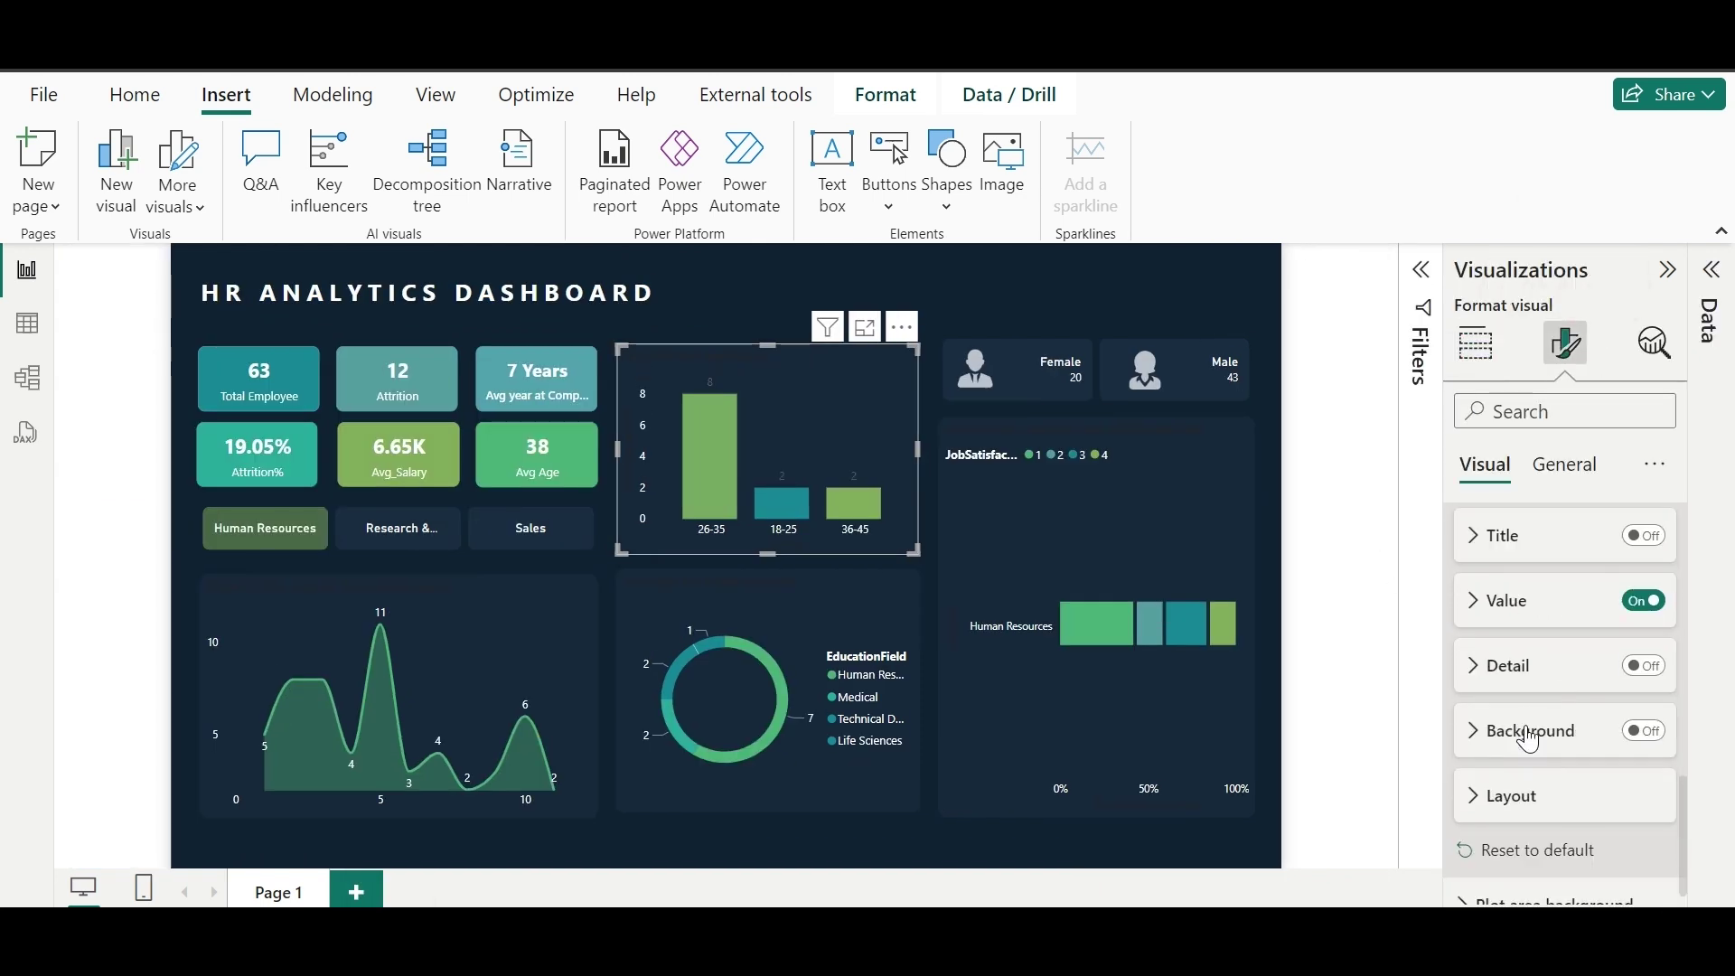
click(1509, 601)
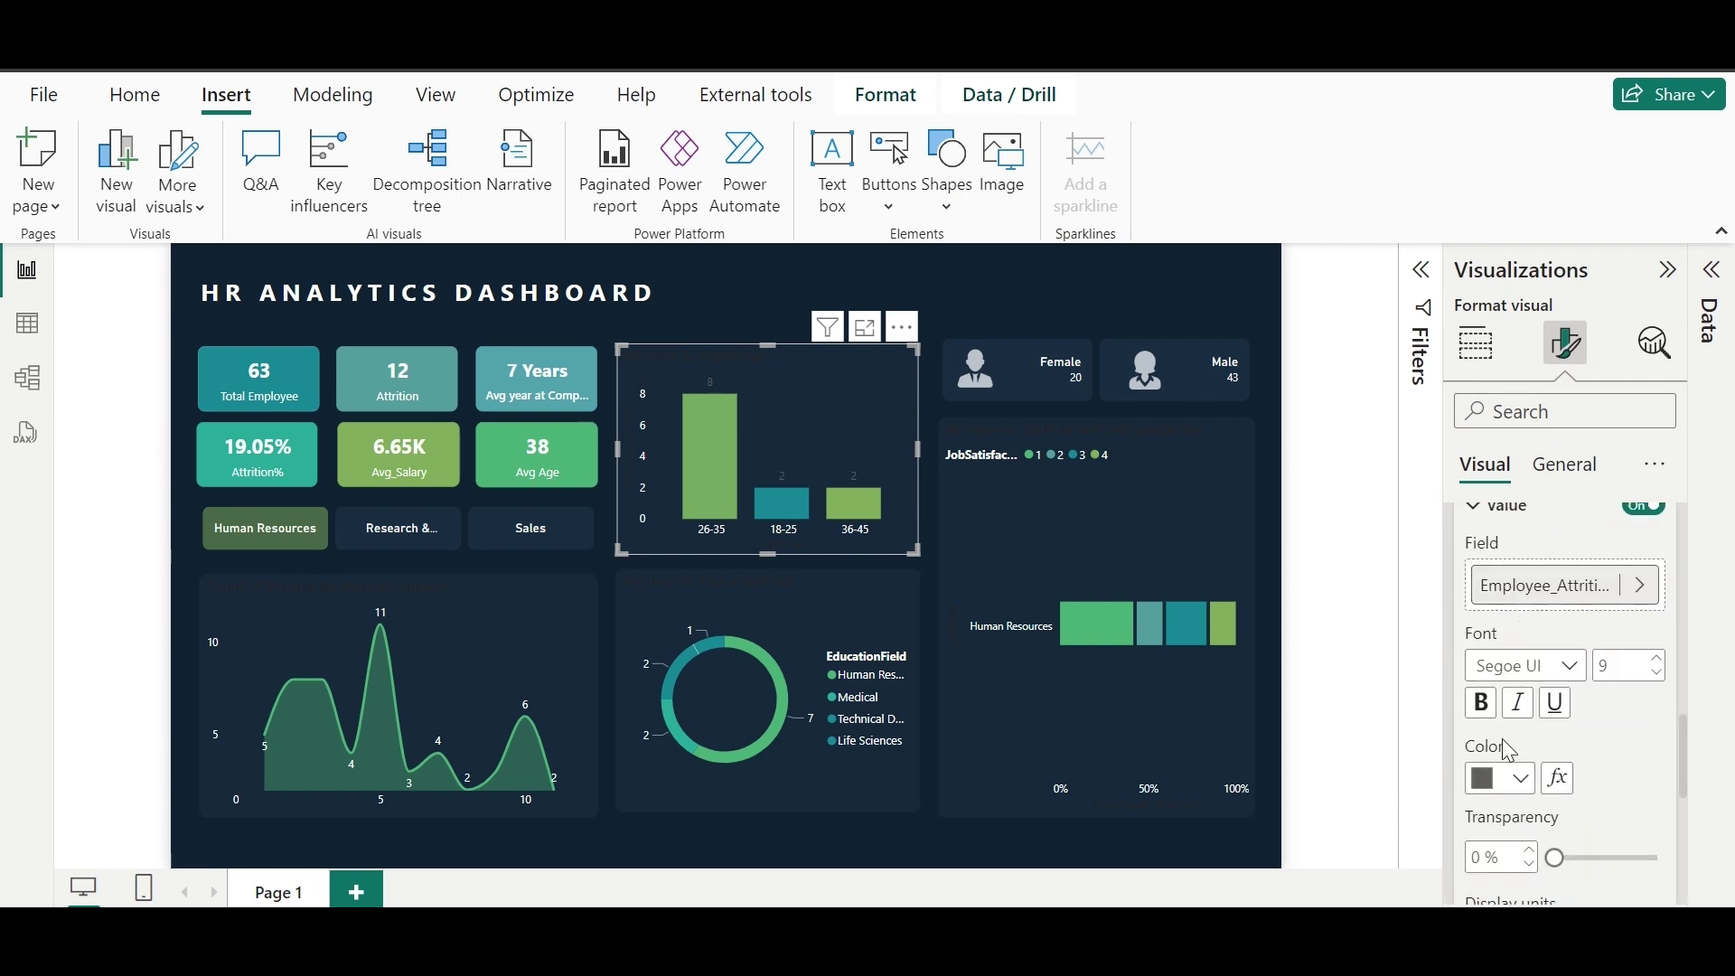
click(1499, 794)
click(1504, 674)
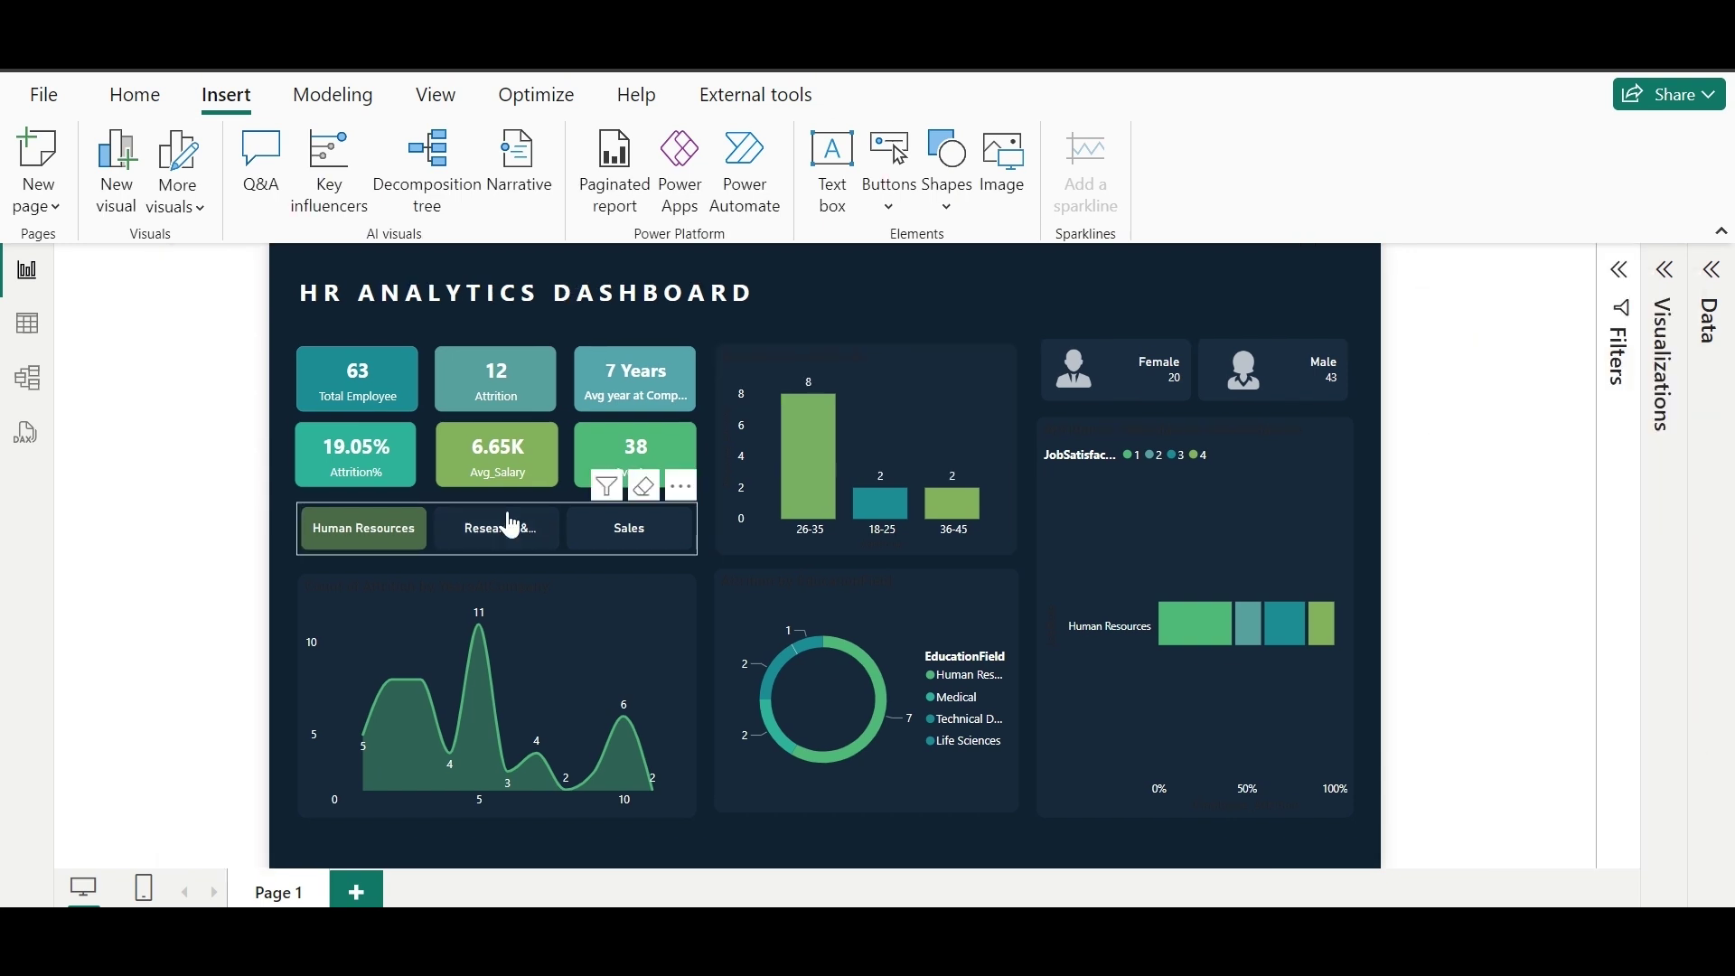
Step: Test the slicers by filtering on the Research and Sales departments, clearing the department filter, and filtering on Female and Male
click(518, 526)
click(632, 541)
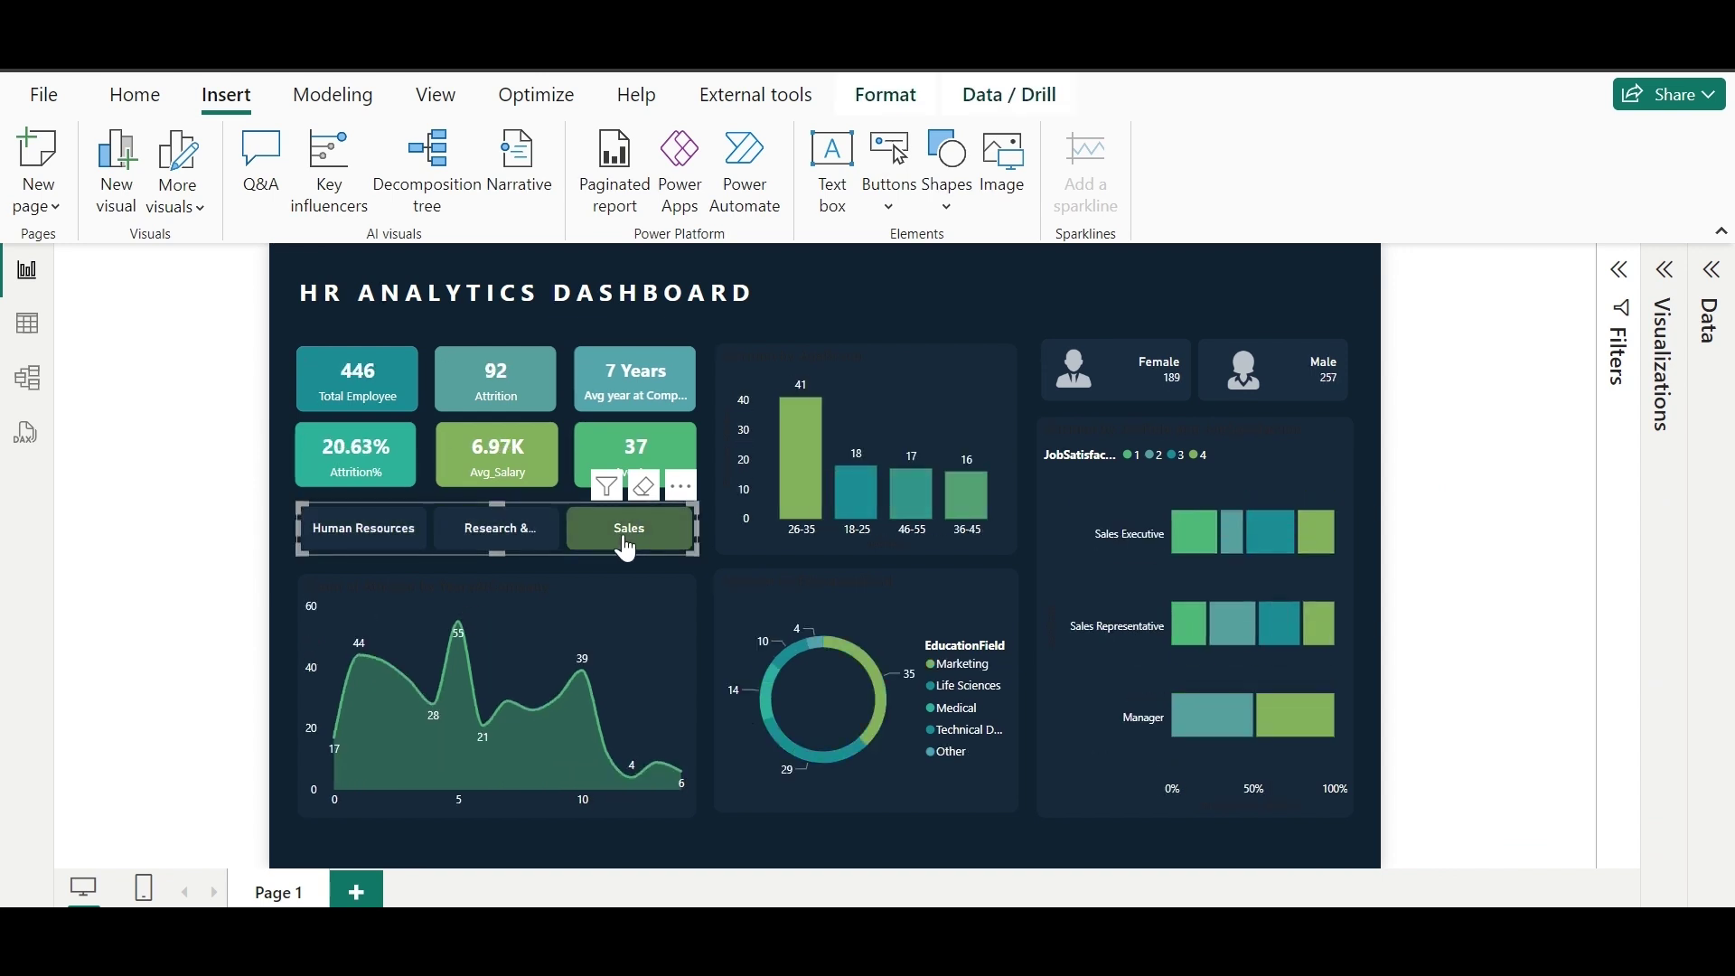
click(623, 542)
click(1131, 390)
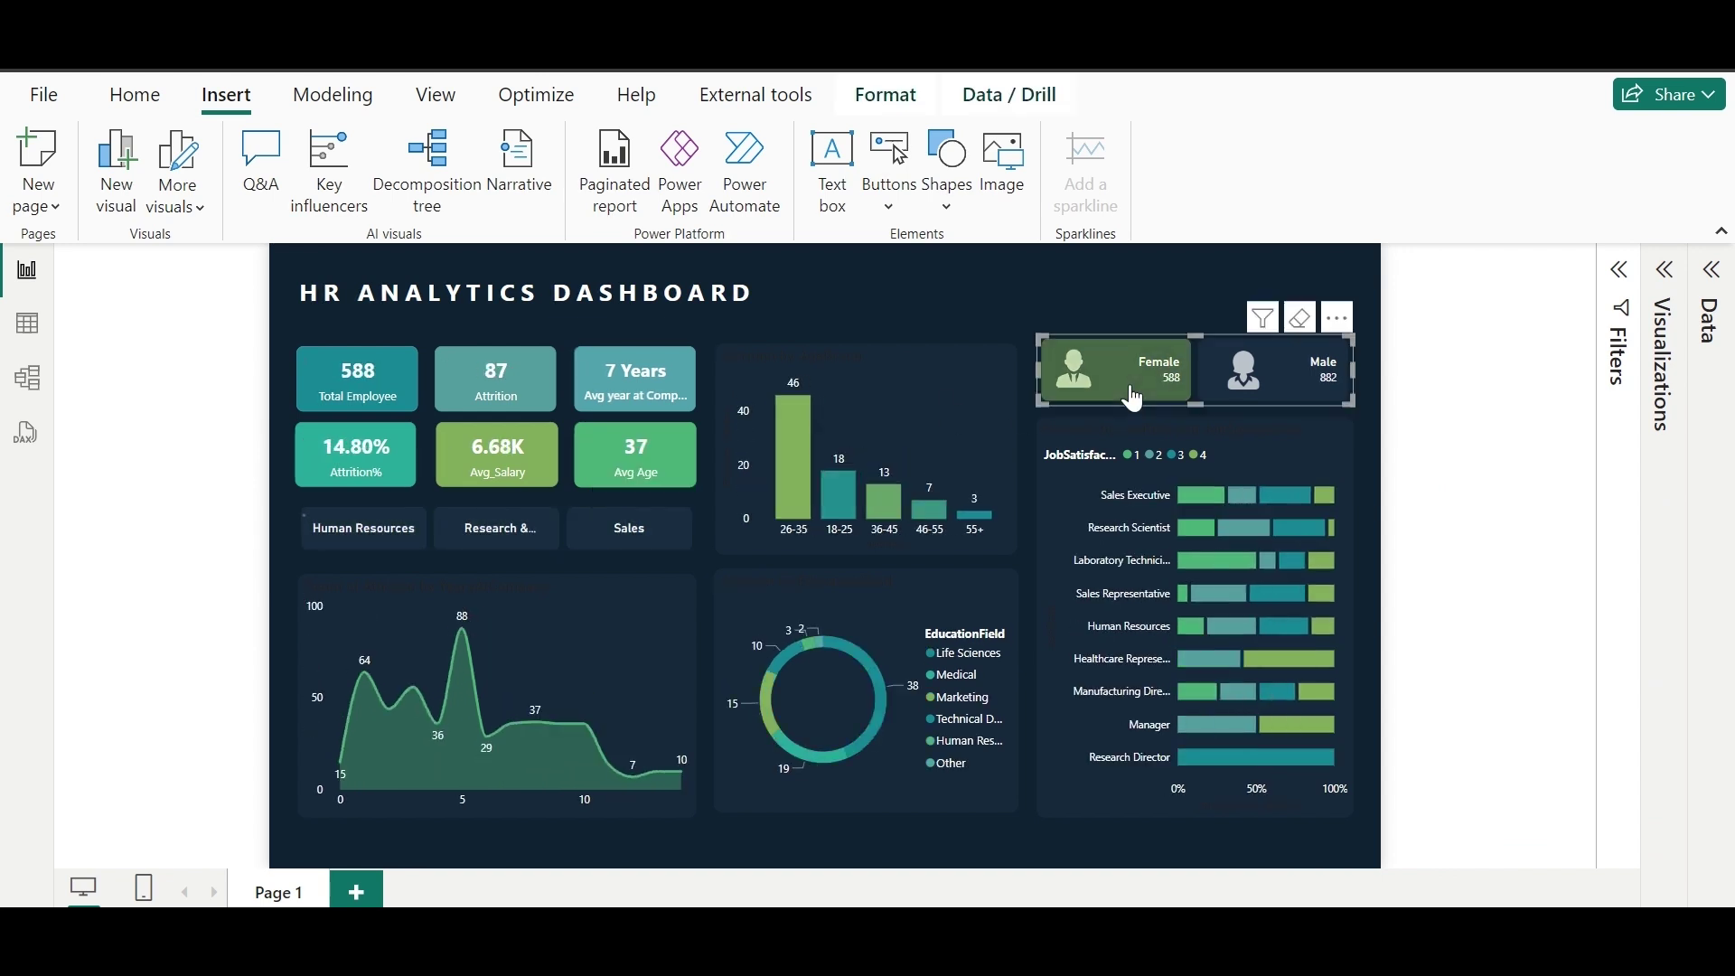
click(1315, 380)
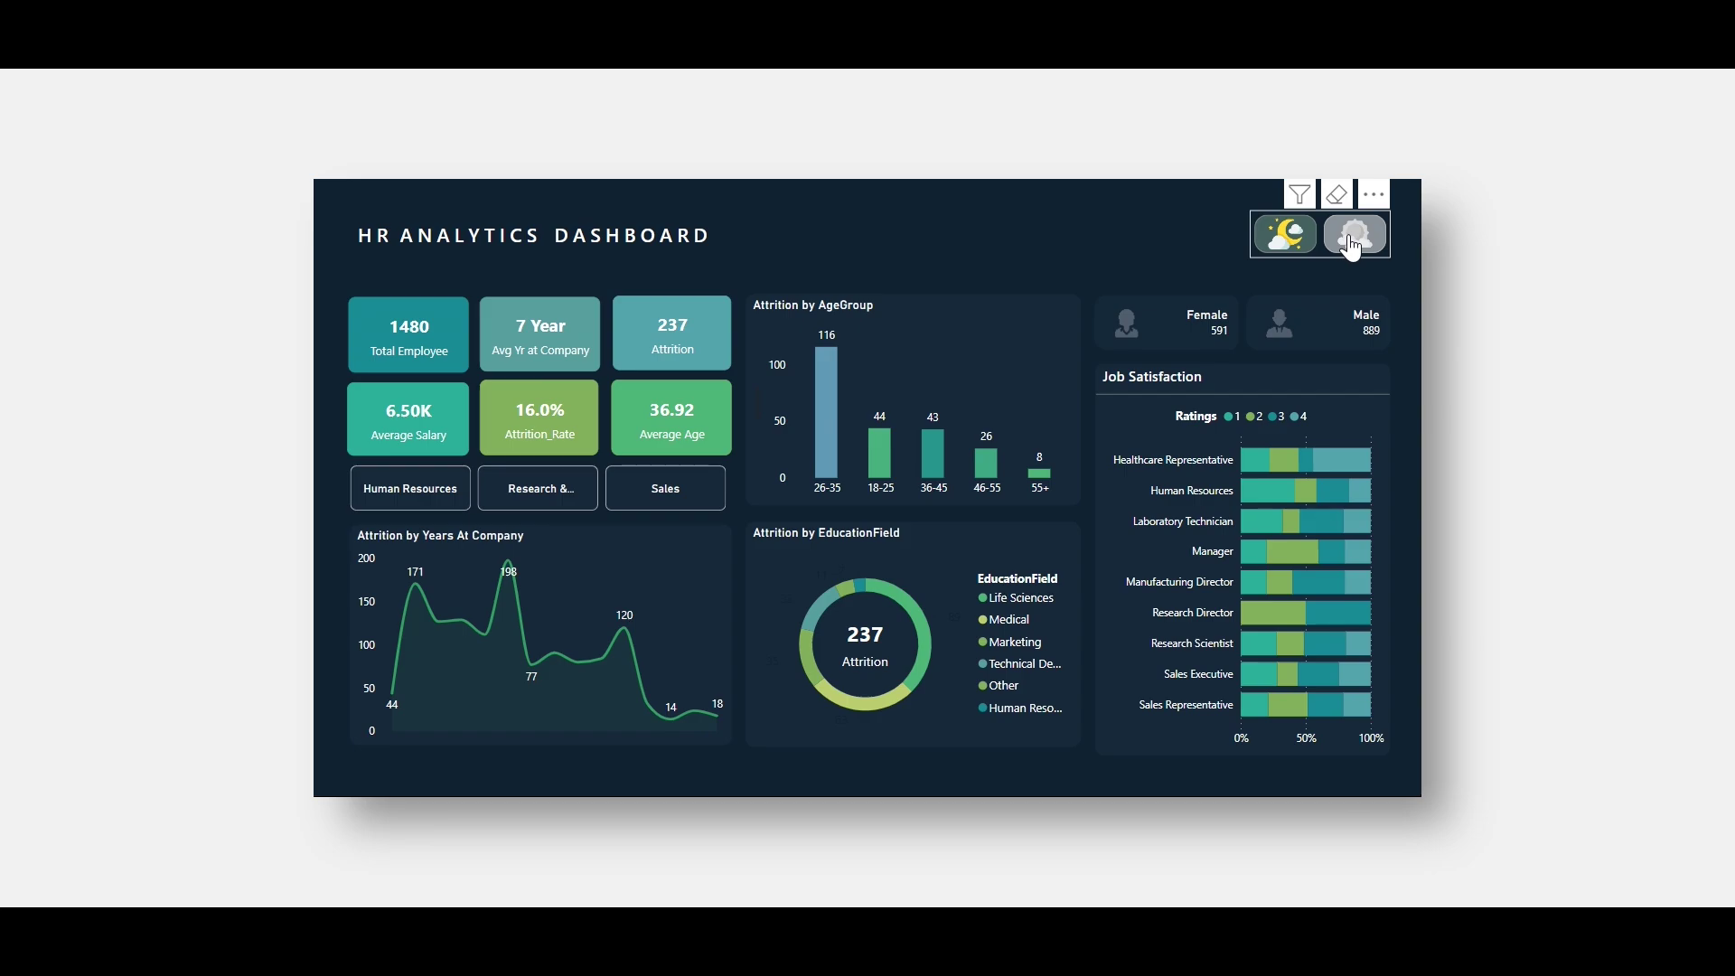
Step: Switch the finished example dashboard from the dark theme to the light theme
click(1353, 236)
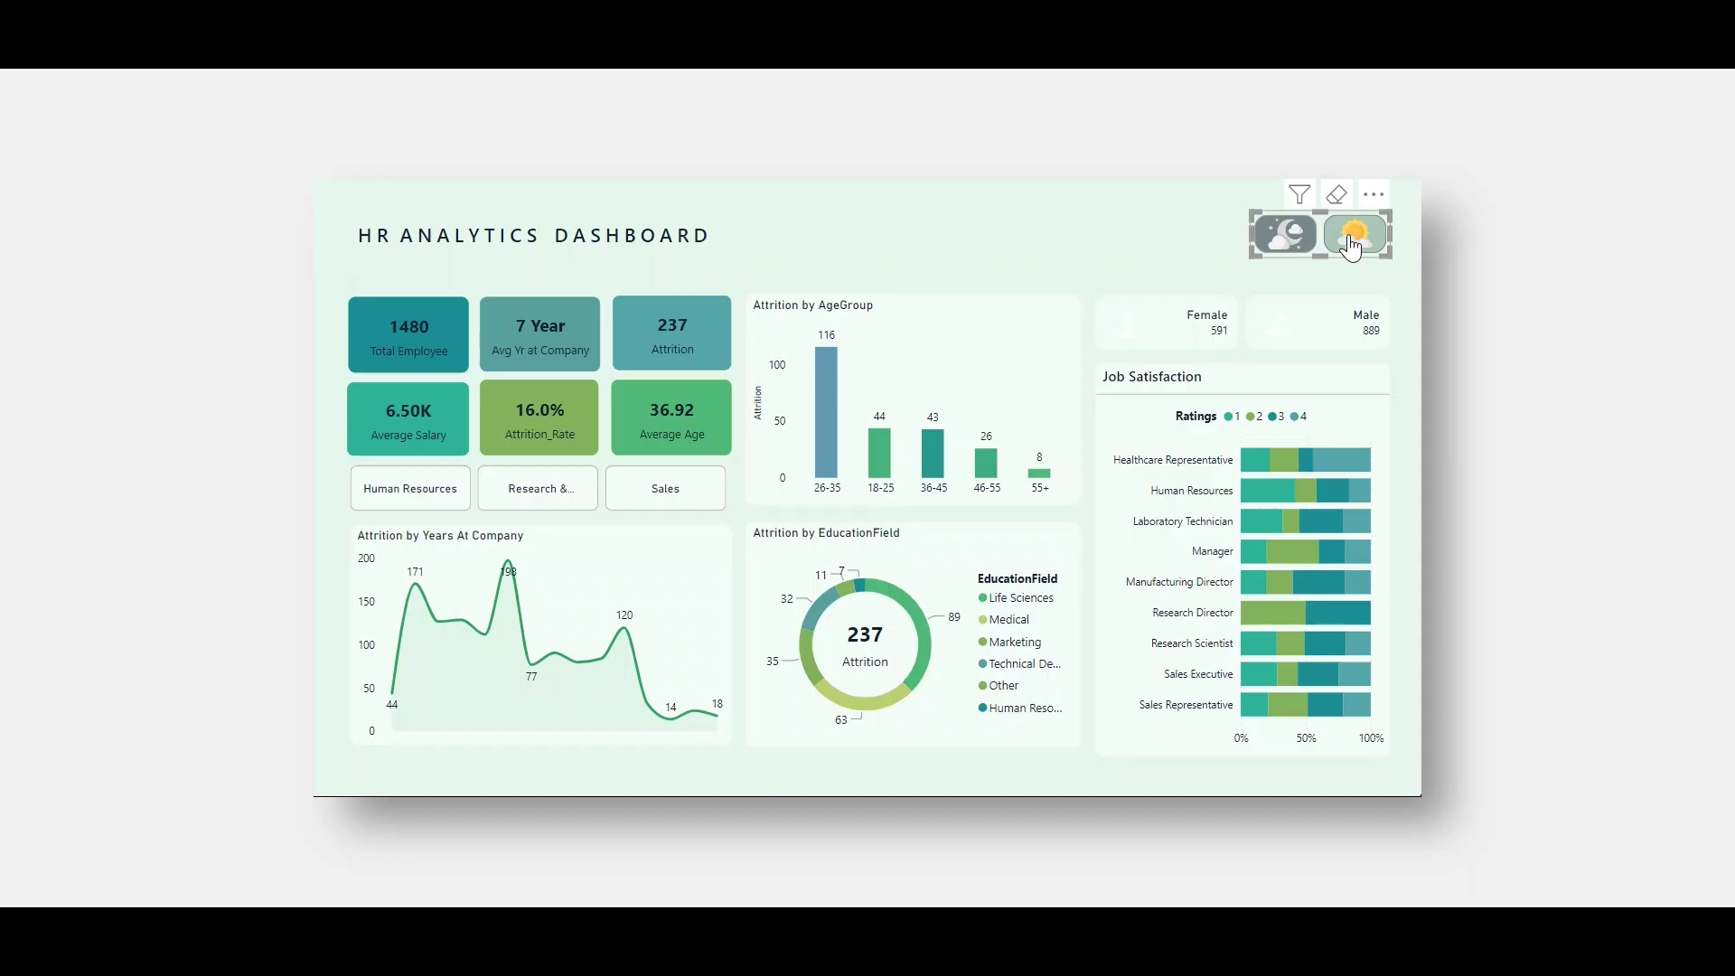